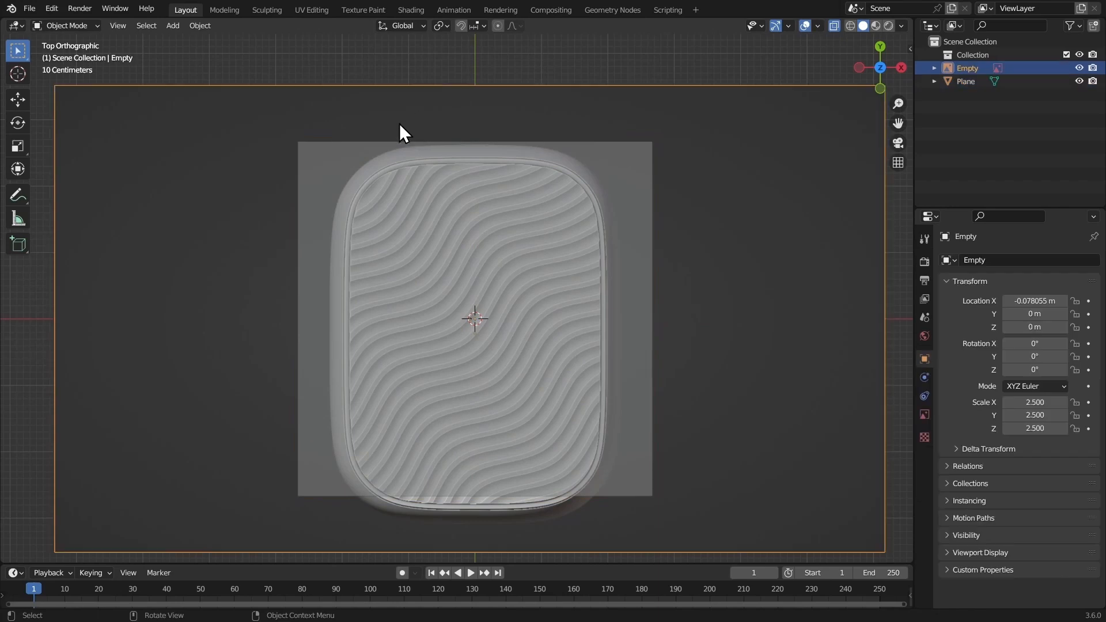
# Move the reference image up along Y to centre the pictured shape on the plane
pyautogui.press('g')
pyautogui.press('y')
pyautogui.click(398, 126)
# Scale the plane's mesh up uniformly to match the height of the pictured shape
pyautogui.click(337, 145)
pyautogui.press('Tab')
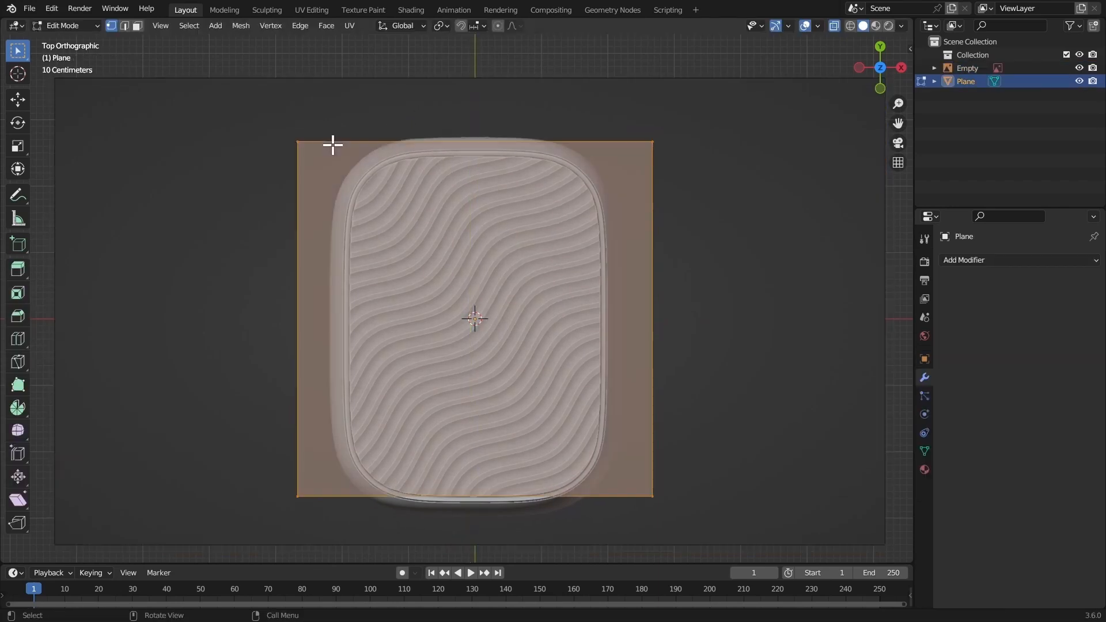
pyautogui.press('s')
pyautogui.click(321, 136)
pyautogui.press('Tab')
# Shift the reference image along Y to a location of about 0.208 m so the shape fits within the enlarged plane
pyautogui.click(382, 106)
pyautogui.press('g')
pyautogui.press('y')
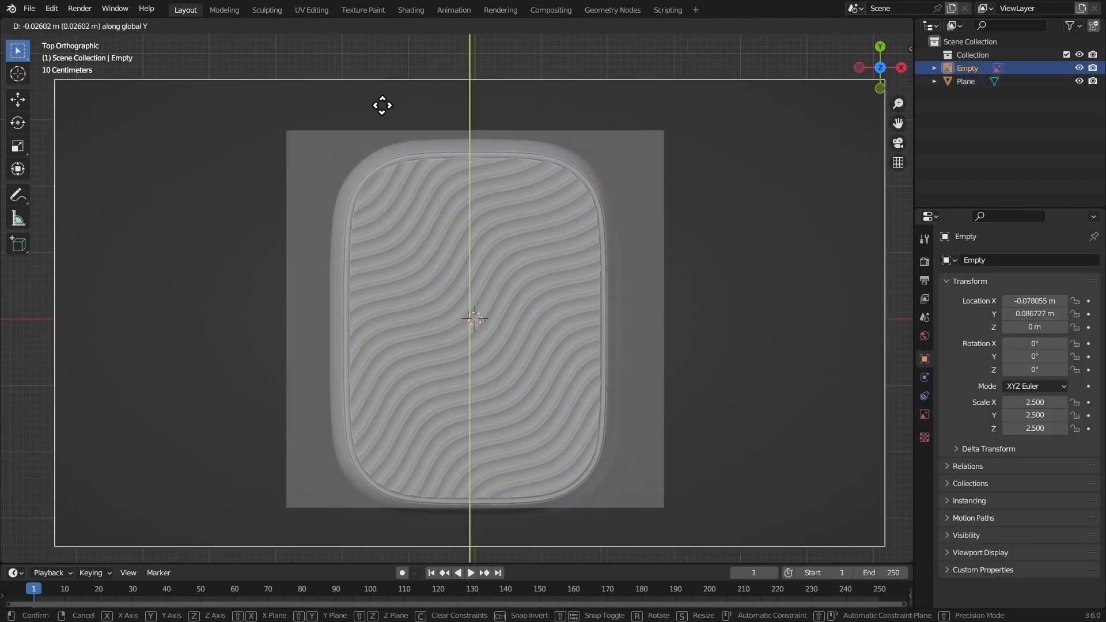
pyautogui.click(380, 99)
# Scale the plane's mesh along X to match the width of the shape in the reference image
pyautogui.click(348, 135)
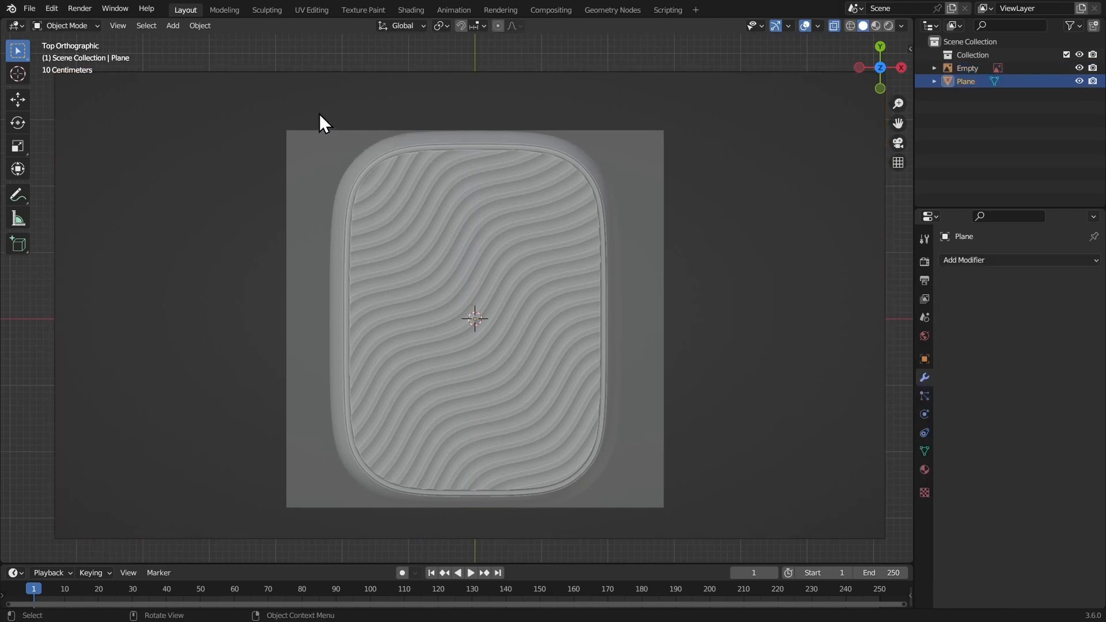
pyautogui.press('Tab')
pyautogui.keyDown('ctrl'); pyautogui.moveTo(313, 173); pyautogui.dragTo(240, 156, button='middle'); pyautogui.keyUp('ctrl')
pyautogui.press('s')
pyautogui.press('x')
pyautogui.click(318, 188)
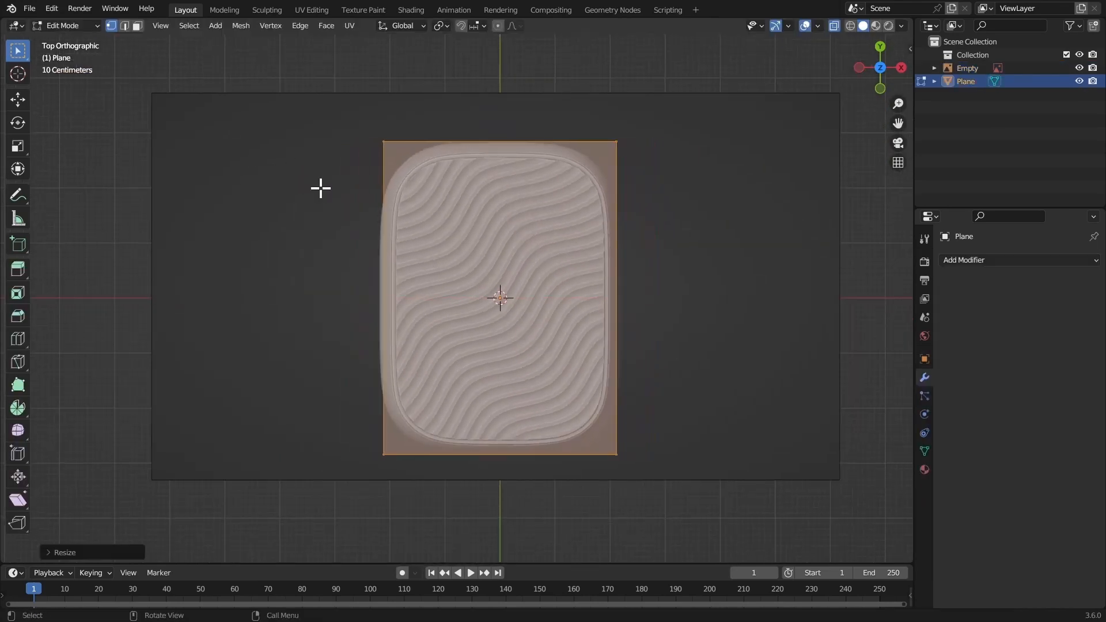
pyautogui.press('s')
pyautogui.press('x')
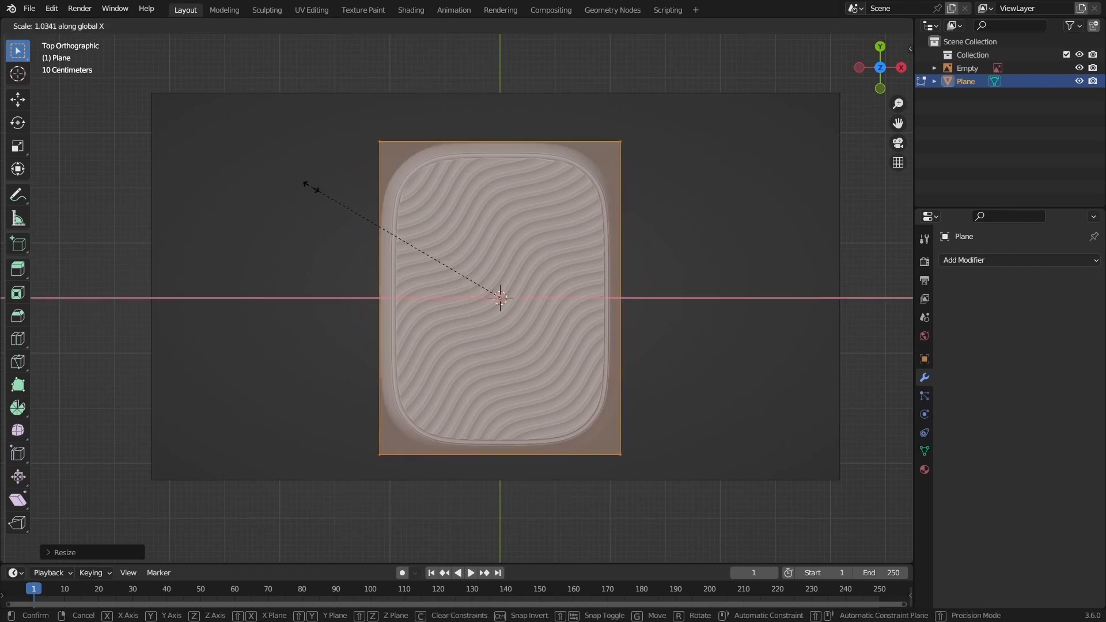
pyautogui.click(314, 186)
pyautogui.press('Tab')
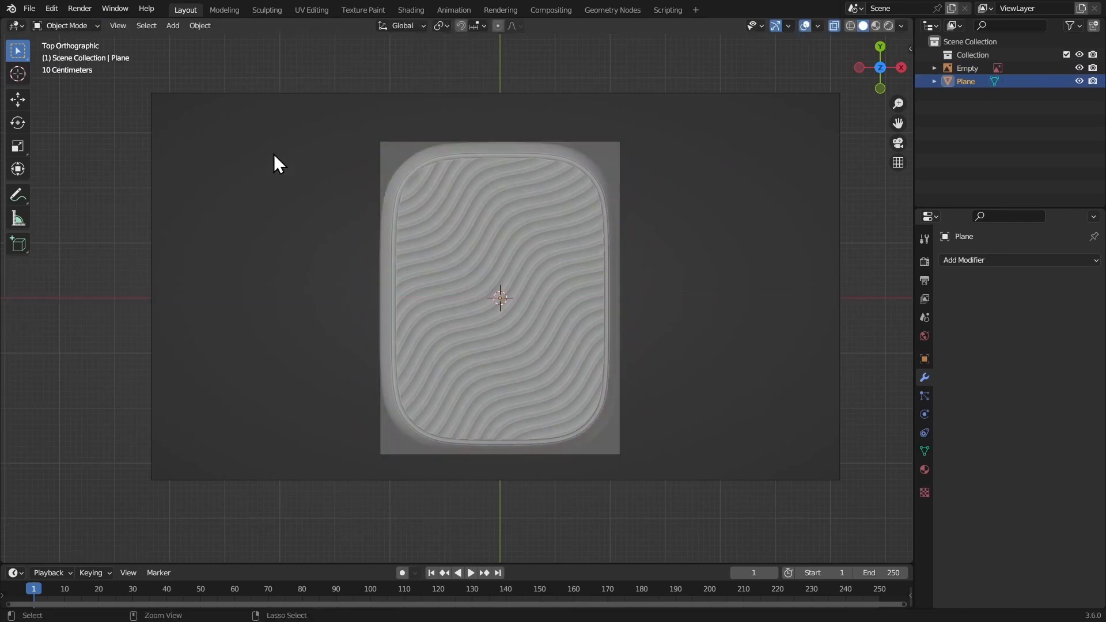
# Add a Subdivision Surface modifier with 4 viewport levels and cut one centred horizontal edge loop across the plane
pyautogui.hotkey('ctrl', '4')
pyautogui.scroll(2, 469, 303)
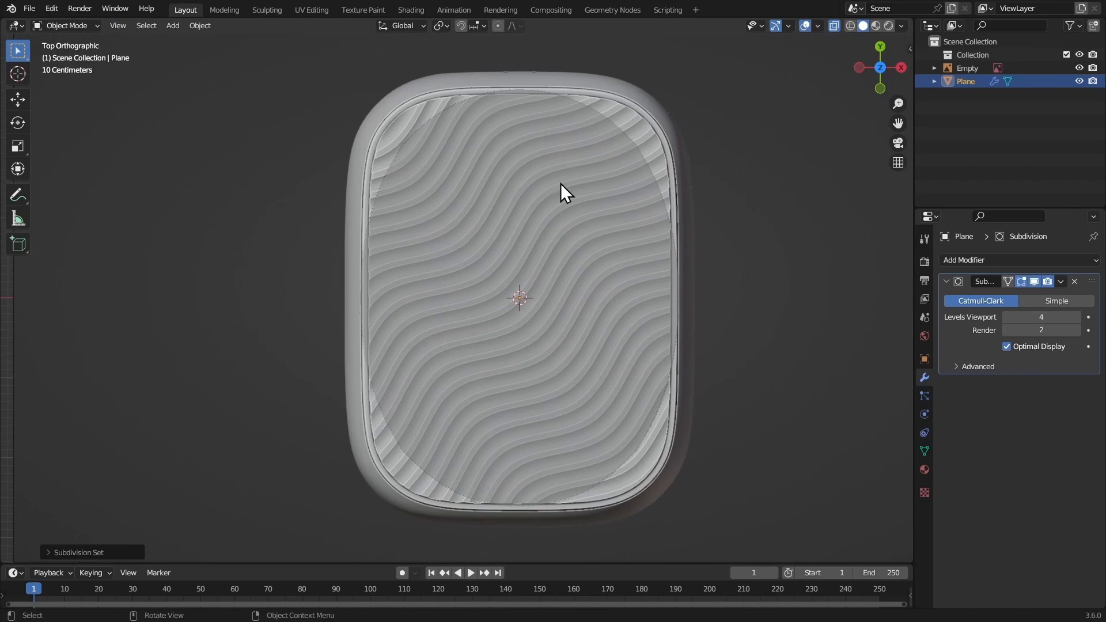
pyautogui.press('Tab')
pyautogui.scroll(-2, 541, 167)
pyautogui.hotkey('ctrl', 'r')
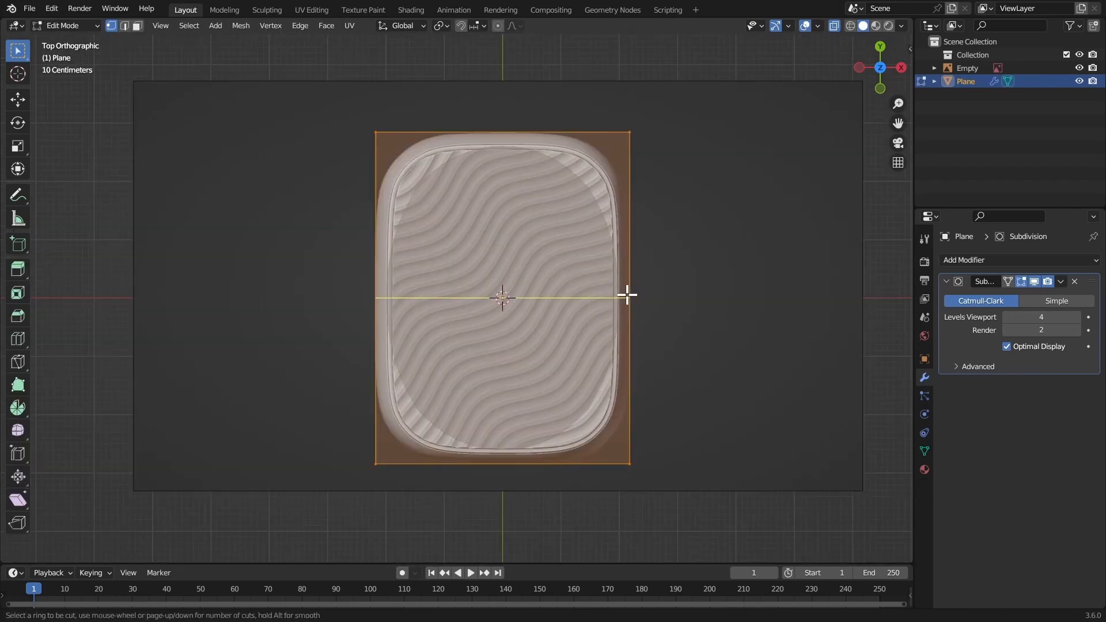
pyautogui.click(627, 295)
pyautogui.rightClick(626, 295)
# Cut one centred vertical edge loop and bevel the plane's horizontal centre loop into two parallel edge loops
pyautogui.scroll(1, 536, 226)
pyautogui.keyDown('shift'); pyautogui.moveTo(533, 204); pyautogui.dragTo(491, 243, button='middle'); pyautogui.keyUp('shift')
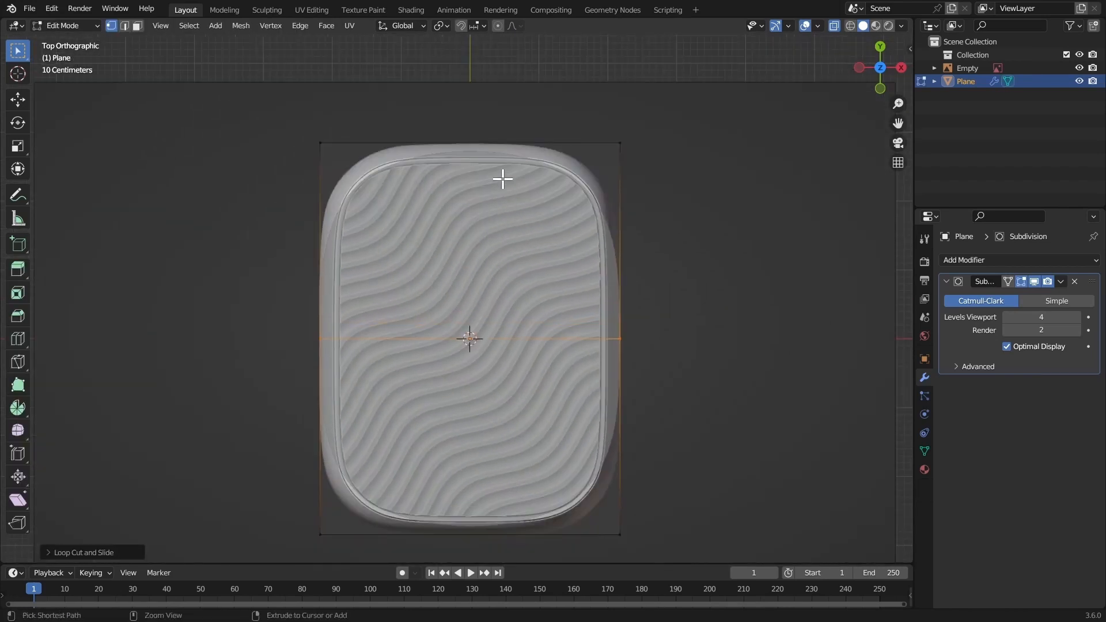
pyautogui.hotkey('ctrl', 'r')
pyautogui.click(485, 155)
pyautogui.rightClick(493, 168)
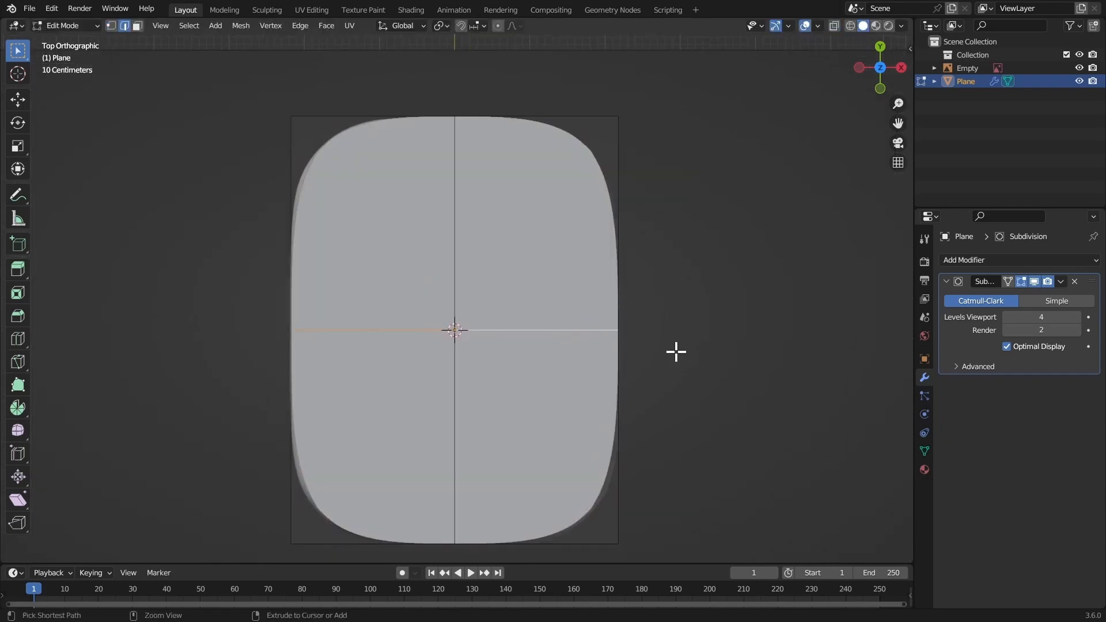
pyautogui.hotkey('ctrl', 'b')
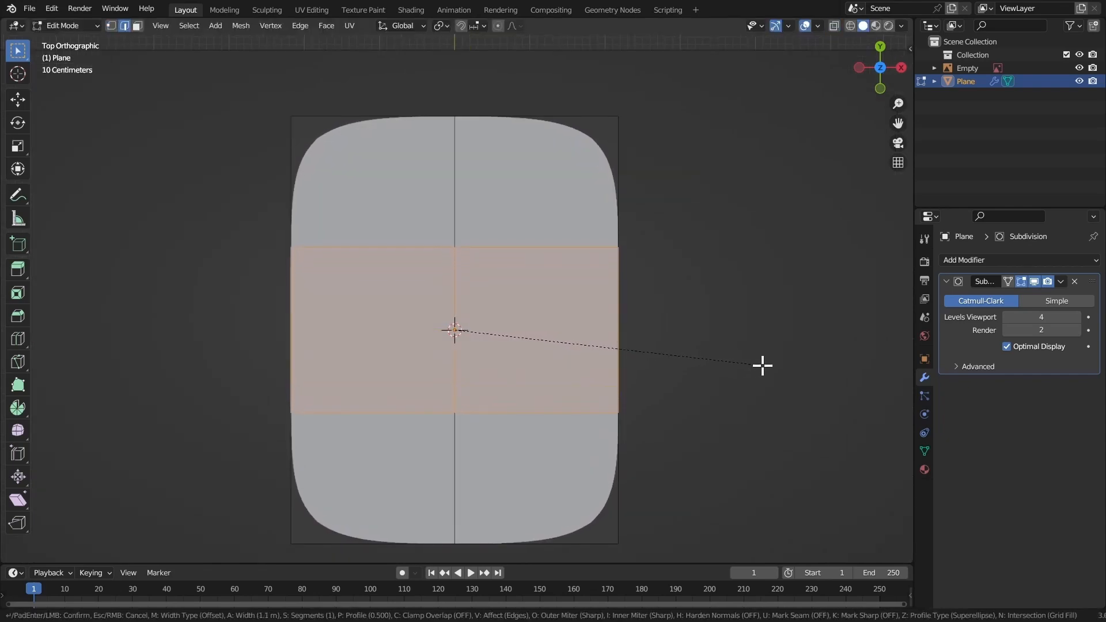
pyautogui.click(763, 365)
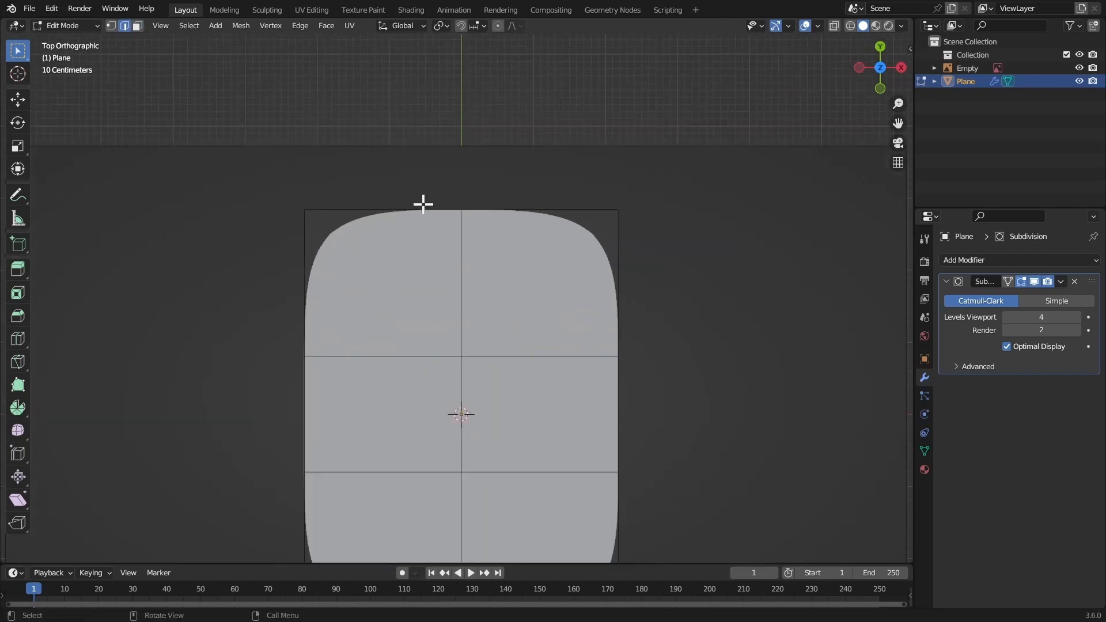
# Snap the 3D cursor to the centre of the plane's upper-right face
pyautogui.press('3')
pyautogui.click(518, 249)
pyautogui.scroll(2, 541, 246)
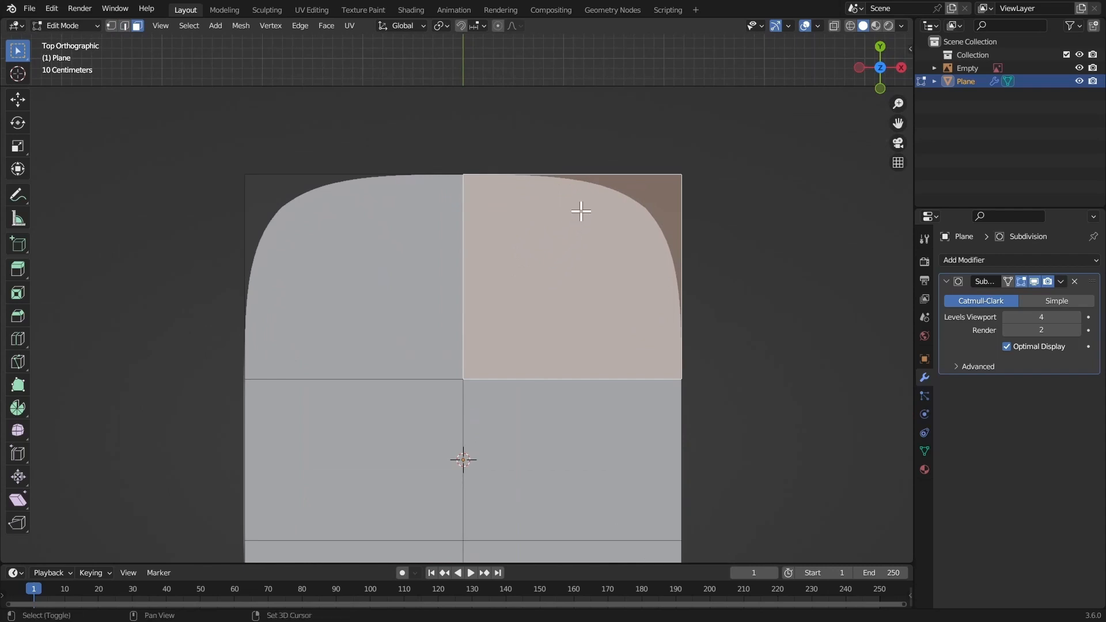
pyautogui.hotkey('shift', 's')
pyautogui.click(545, 392)
# Set the pivot point to 3D Cursor and scale the plane's upper-right corner vertex slightly inward
pyautogui.press('1')
pyautogui.click(680, 172)
pyautogui.scroll(2, 678, 161)
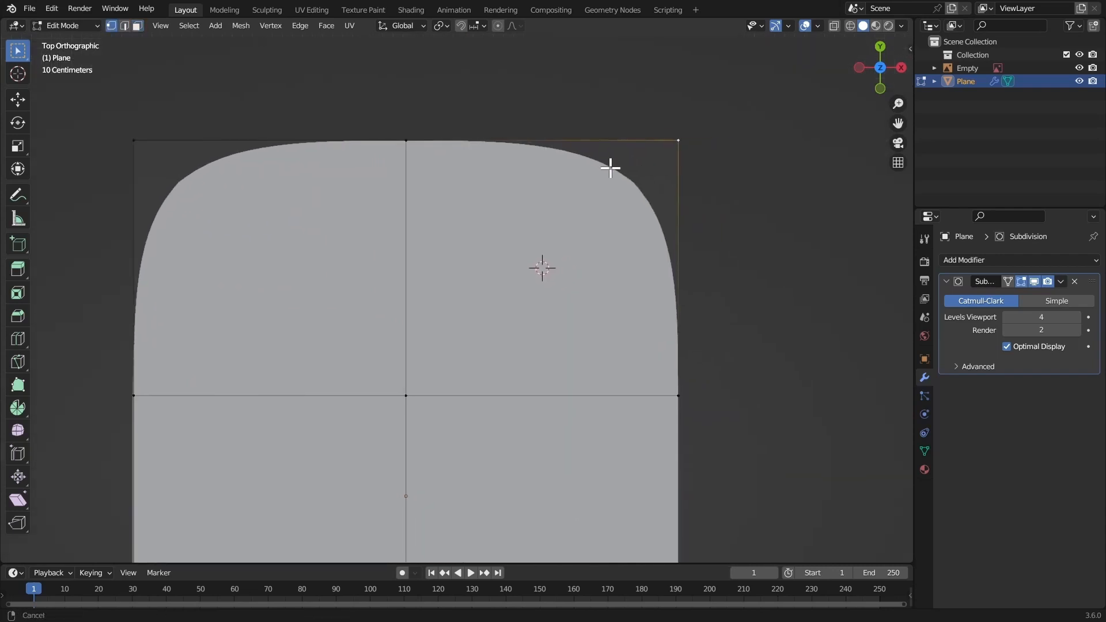
pyautogui.click(440, 25)
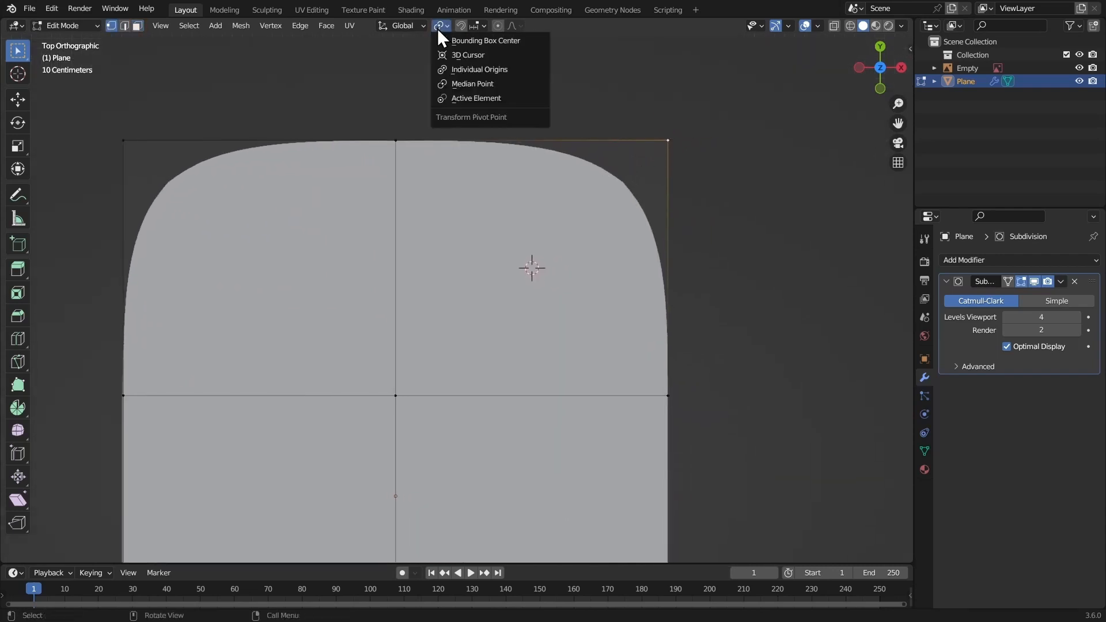
pyautogui.click(474, 56)
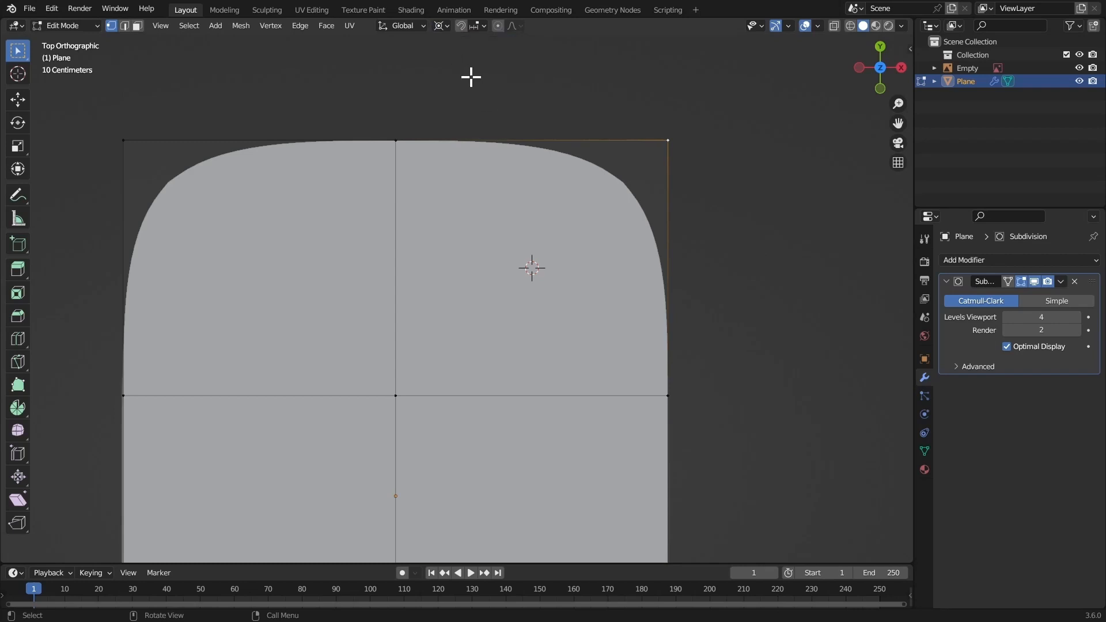
pyautogui.press('s')
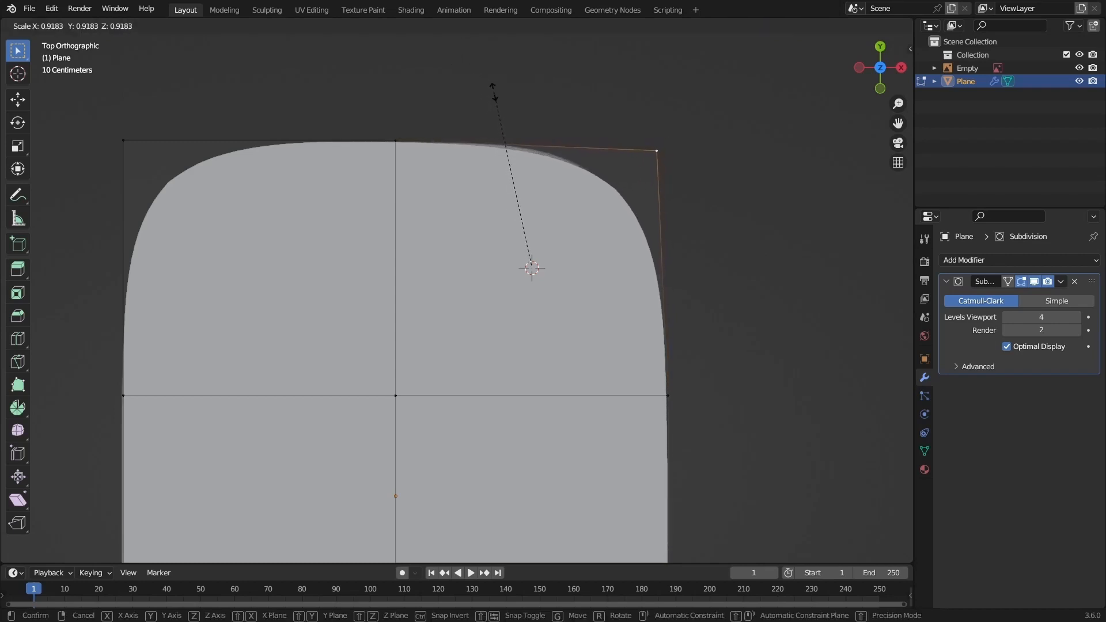
pyautogui.click(489, 87)
# Cut one horizontal edge loop midway between the two beveled loops of the plane
pyautogui.scroll(-2, 490, 86)
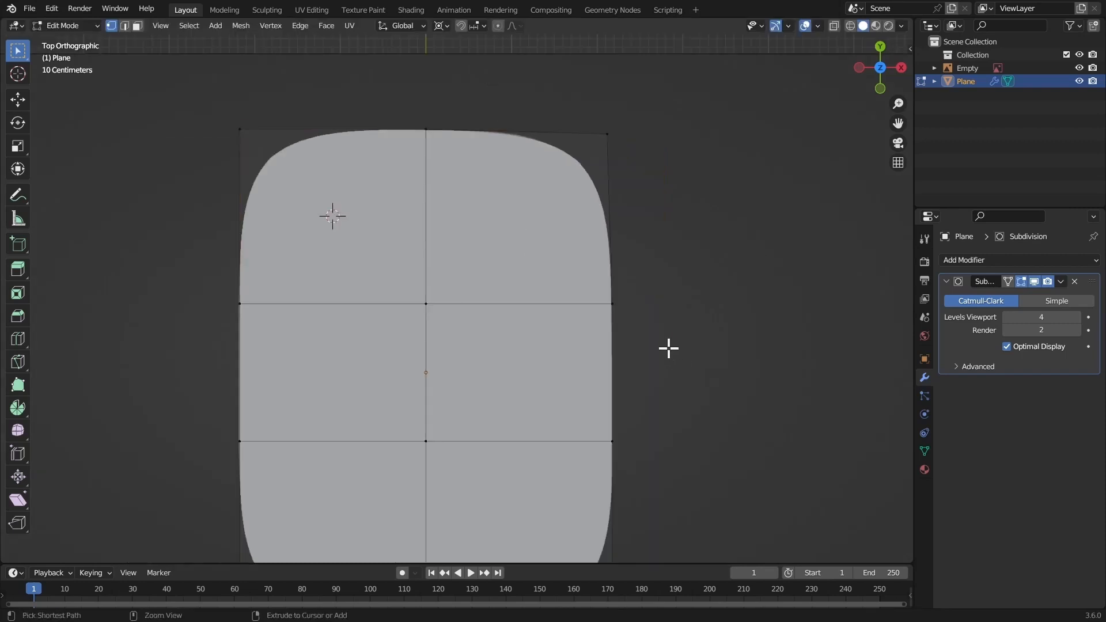
pyautogui.hotkey('ctrl', 'r')
pyautogui.click(613, 373)
pyautogui.rightClick(624, 370)
pyautogui.scroll(-3, 576, 496)
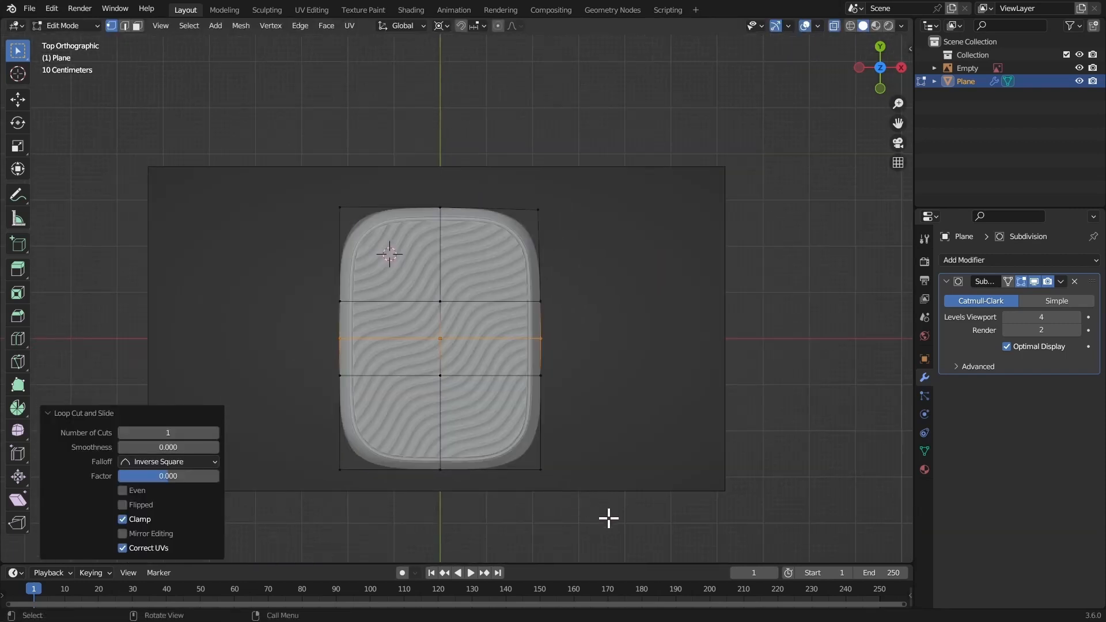
# Delete the plane's lower half and left side vertices, keeping only its upper-right quarter
pyautogui.moveTo(608, 519); pyautogui.dragTo(324, 360)
pyautogui.press('x')
pyautogui.click(446, 370)
pyautogui.hotkey('alt', 'z')
pyautogui.keyDown('ctrl'); pyautogui.moveTo(410, 368); pyautogui.dragTo(399, 309, button='middle'); pyautogui.keyUp('ctrl')
pyautogui.moveTo(367, 386); pyautogui.dragTo(190, 153)
pyautogui.press('Tab')
# Add a Mirror modifier on the X and Y axes and place it above the Subdivision modifier
pyautogui.scroll(2, 389, 267)
pyautogui.click(995, 260)
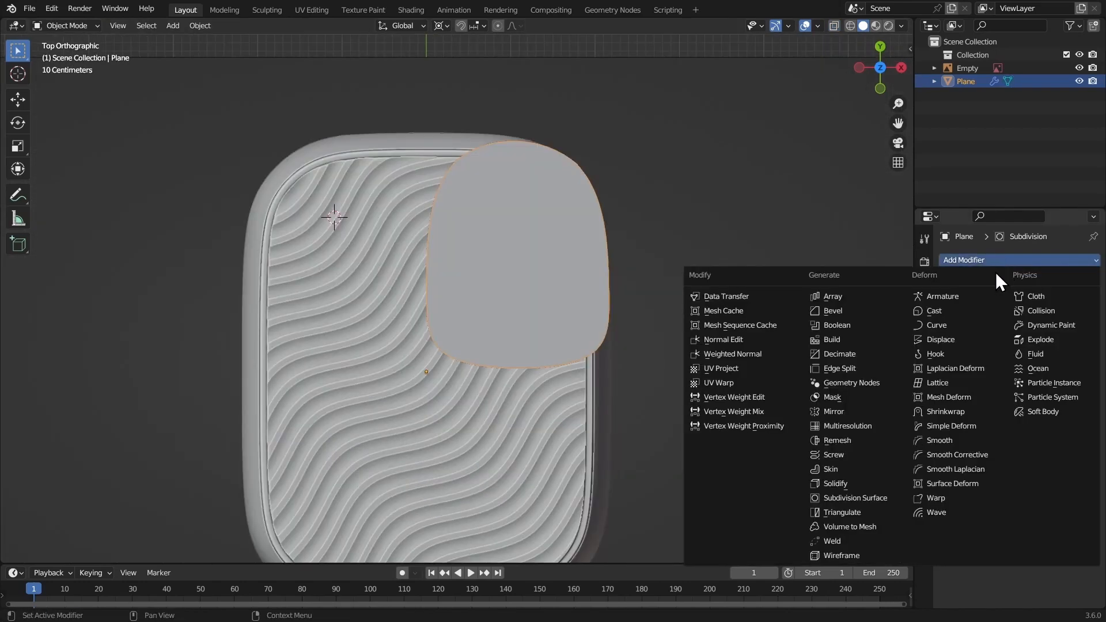
pyautogui.click(836, 411)
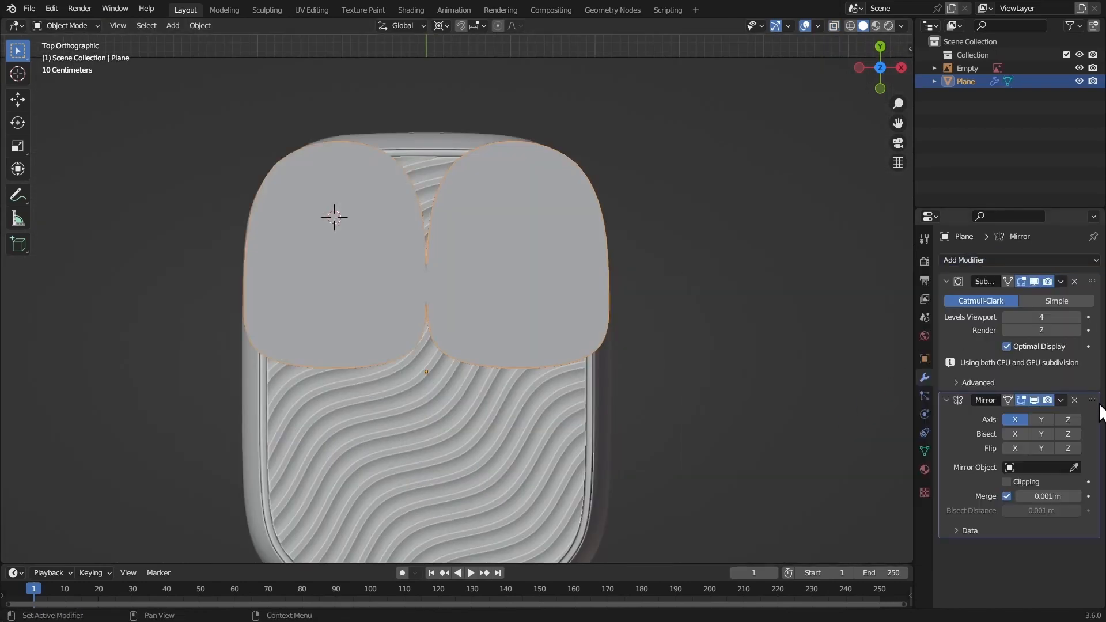
pyautogui.moveTo(1099, 405); pyautogui.dragTo(1042, 254)
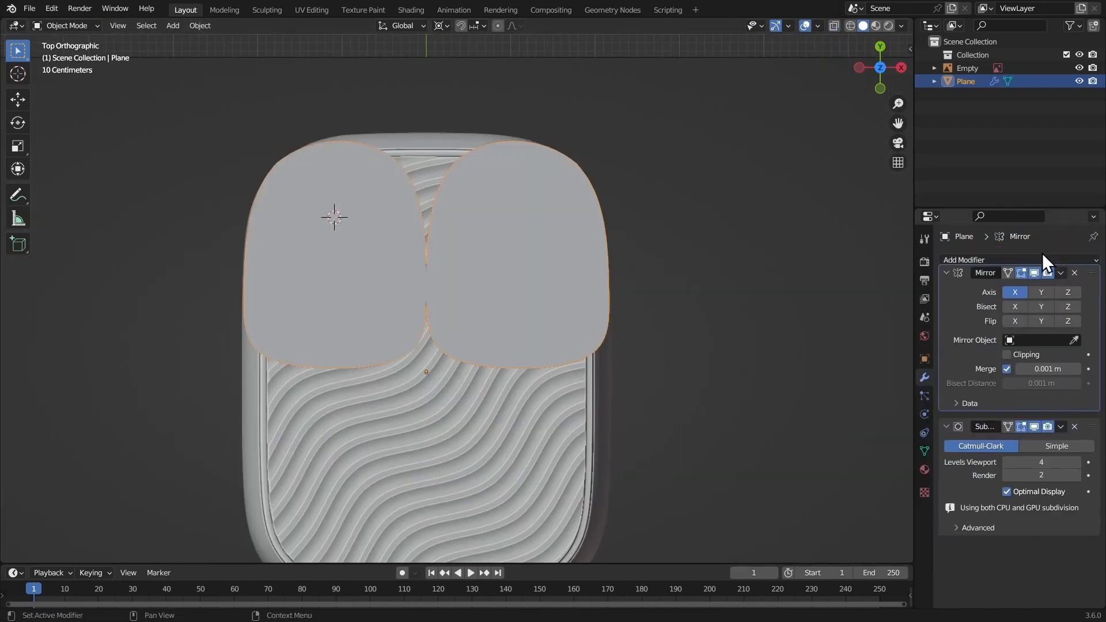
pyautogui.click(947, 429)
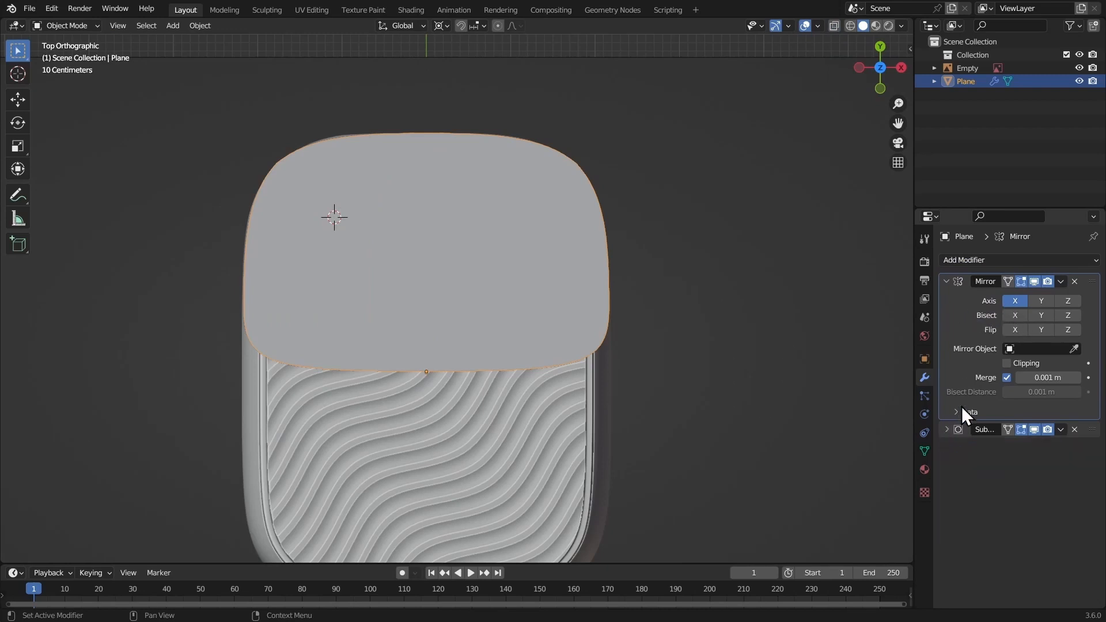
pyautogui.click(1040, 301)
# Snap the 3D cursor to the centre of the upper face in the remaining quarter
pyautogui.press('Tab')
pyautogui.scroll(-4, 580, 325)
pyautogui.scroll(3, 568, 264)
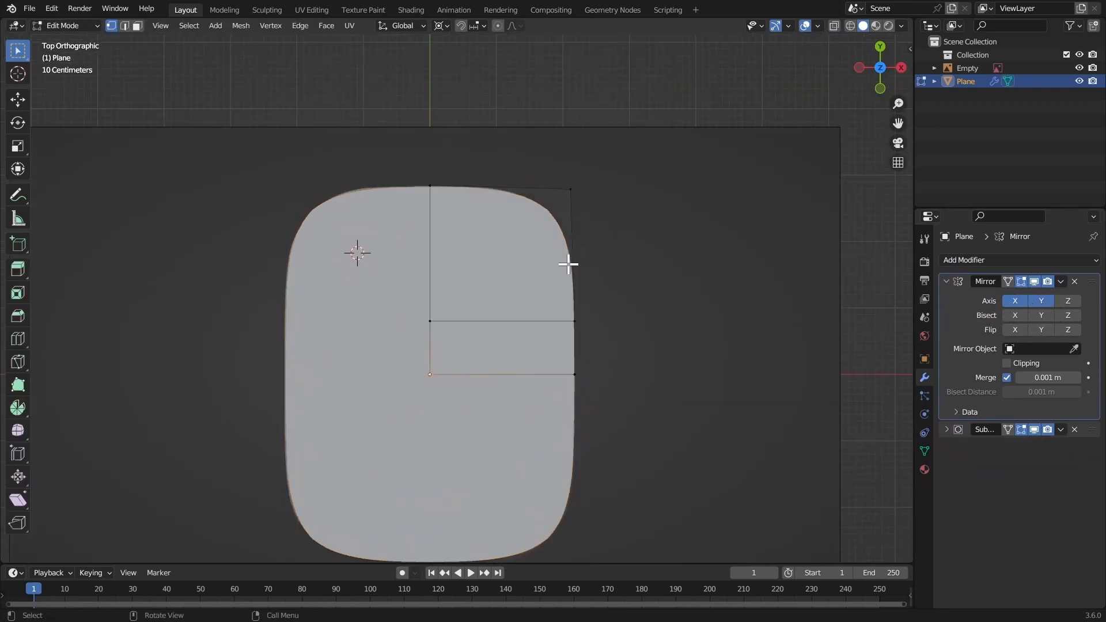
pyautogui.scroll(2, 575, 254)
pyautogui.press('3')
pyautogui.click(546, 221)
pyautogui.hotkey('shift', 's')
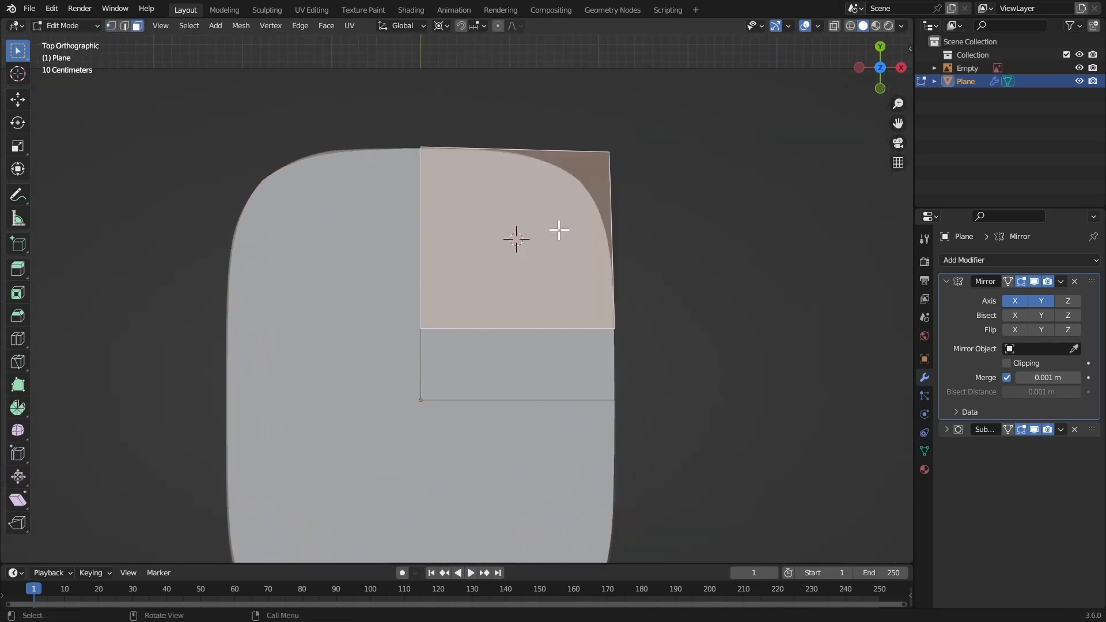
# Apply a vertex bevel to the quarter's outer corner vertex to reshape the rounded corners
pyautogui.press('1')
pyautogui.click(598, 158)
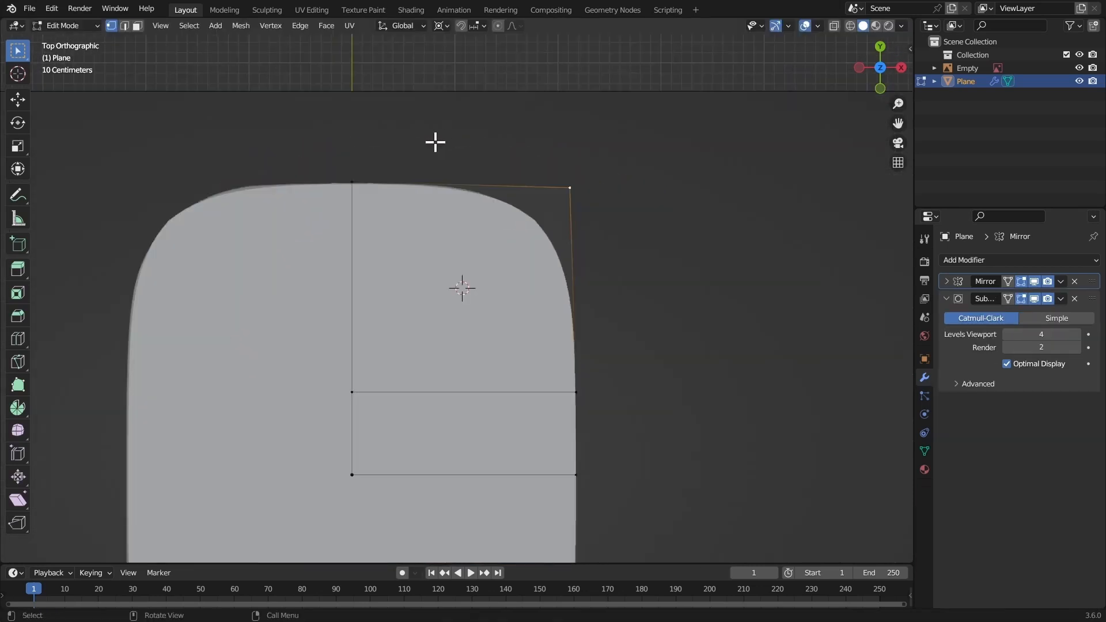
pyautogui.hotkey('ctrl', 'shift', 'b')
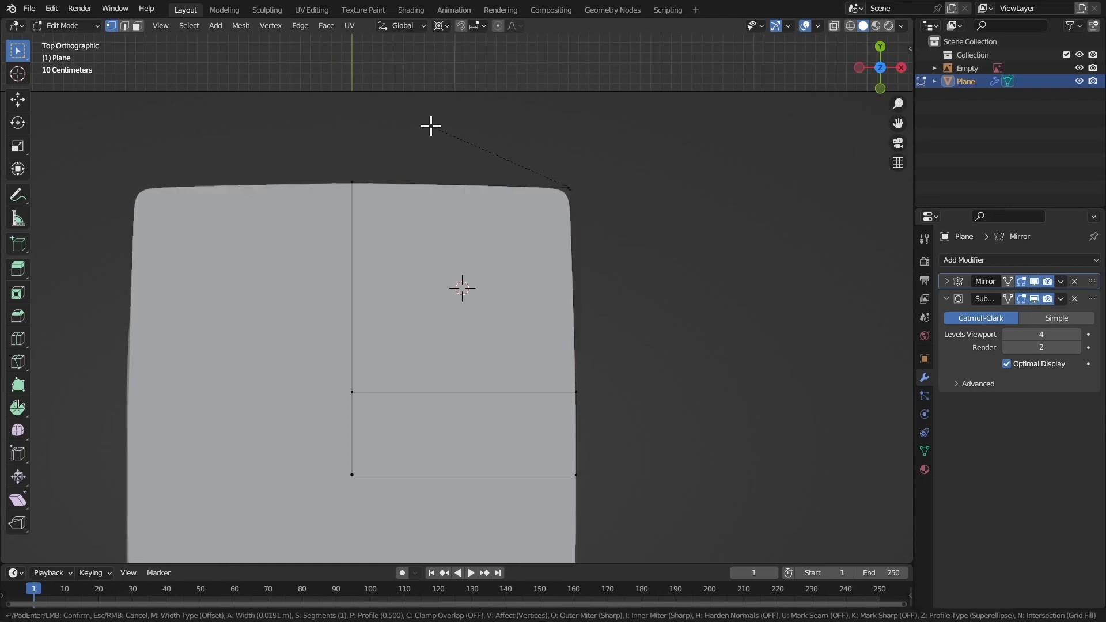
pyautogui.click(375, 112)
pyautogui.keyDown('ctrl'); pyautogui.moveTo(403, 139); pyautogui.dragTo(489, 206, button='middle'); pyautogui.keyUp('ctrl')
pyautogui.keyDown('shift'); pyautogui.moveTo(491, 205); pyautogui.dragTo(539, 156, button='middle'); pyautogui.keyUp('shift')
pyautogui.press('Tab')
# Return the 3D cursor to the world origin
pyautogui.moveTo(566, 297); pyautogui.dragTo(583, 269, button='middle')
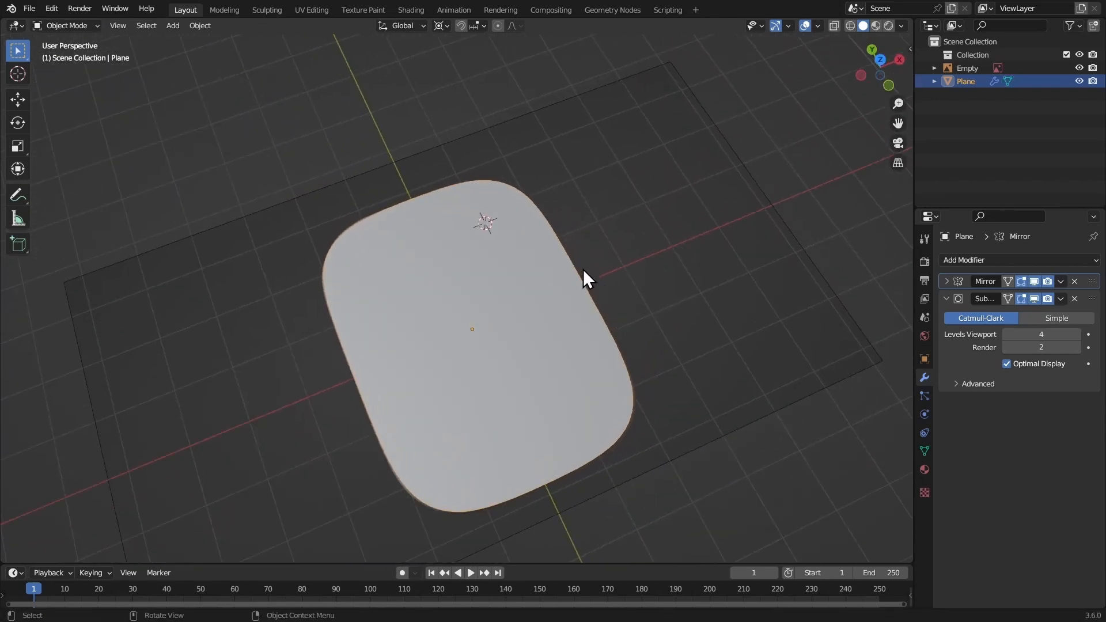
pyautogui.hotkey('shift', 's')
pyautogui.click(571, 439)
pyautogui.moveTo(570, 440); pyautogui.dragTo(585, 346, button='middle')
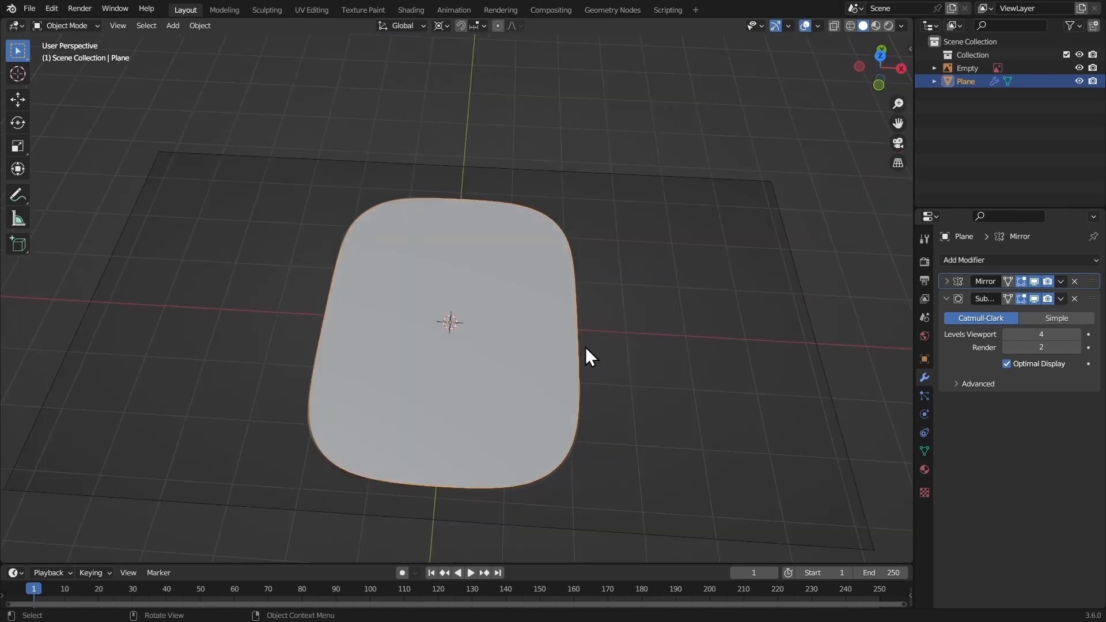
pyautogui.press('g')
pyautogui.press('x')
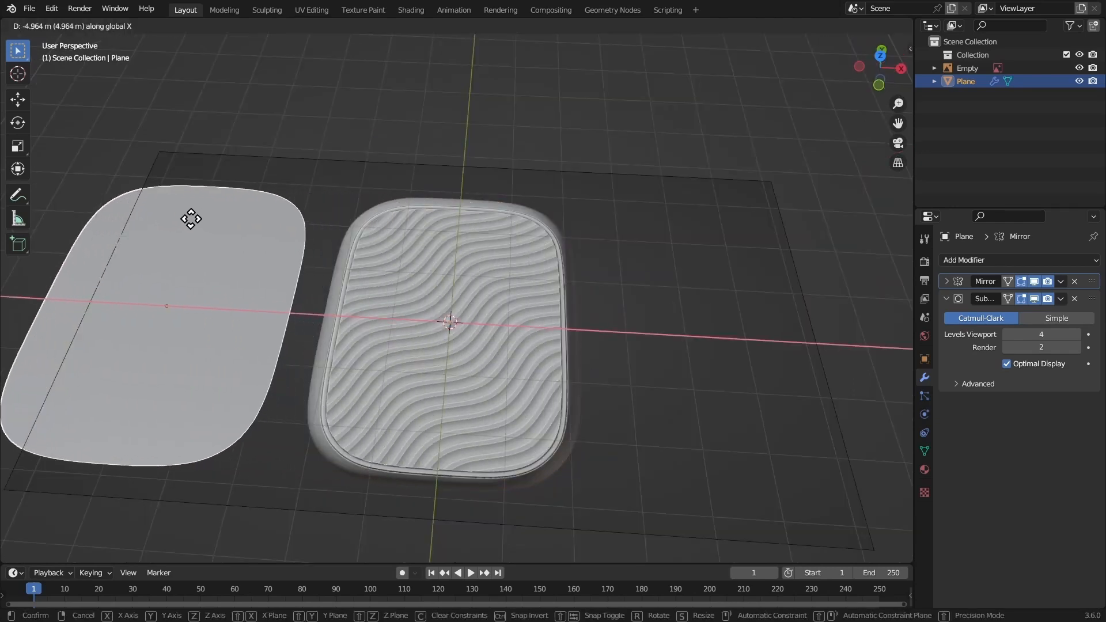
pyautogui.press('Escape')
pyautogui.moveTo(361, 233); pyautogui.dragTo(588, 257, button='middle')
# Hide the reference image in the viewport and rename its empty to TOP
pyautogui.click(872, 79)
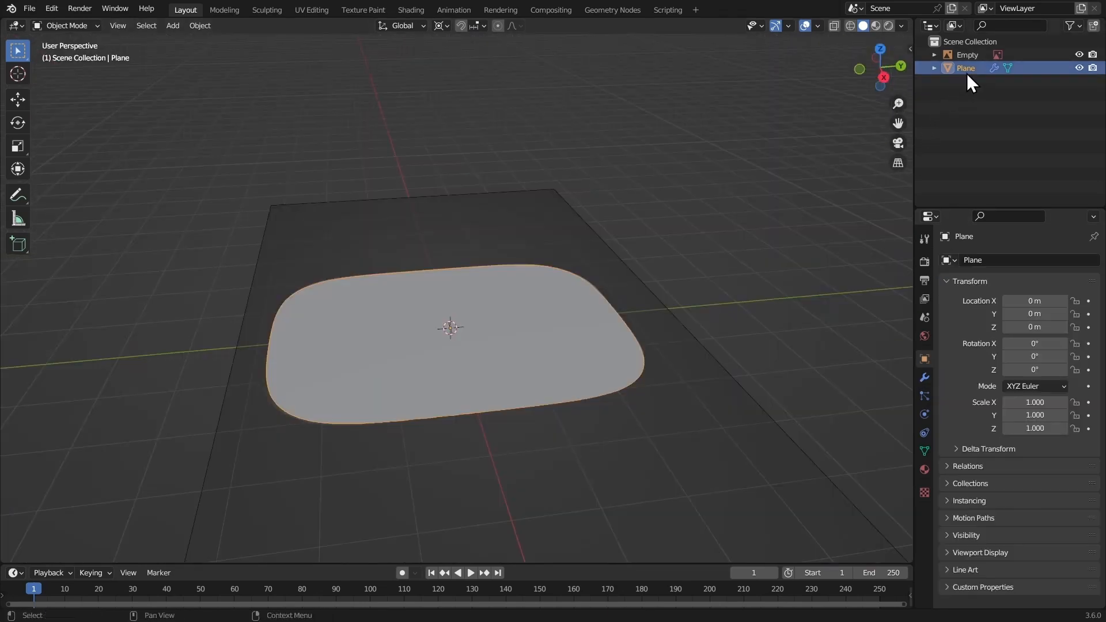
pyautogui.click(1078, 54)
pyautogui.click(1007, 67)
pyautogui.click(405, 183)
pyautogui.moveTo(405, 184); pyautogui.dragTo(375, 185, button='middle')
pyautogui.doubleClick(977, 56)
pyautogui.write('T')
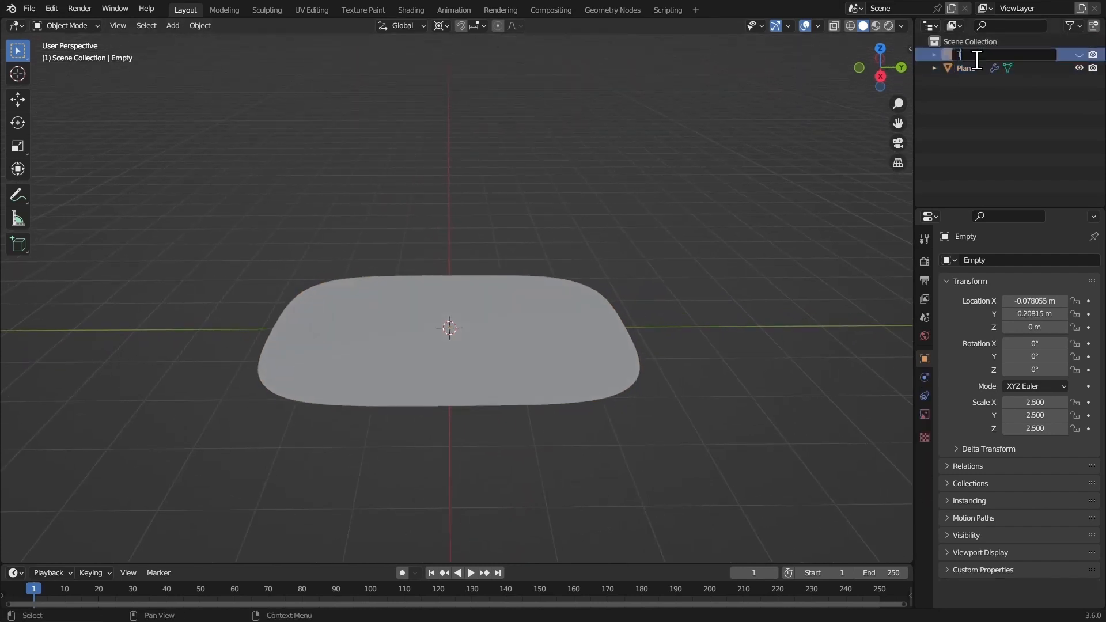
pyautogui.write('OP')
pyautogui.press('Return')
# Add left.png from the refrences folder as a new reference image
pyautogui.hotkey('shift', 'a')
pyautogui.moveTo(269, 271)
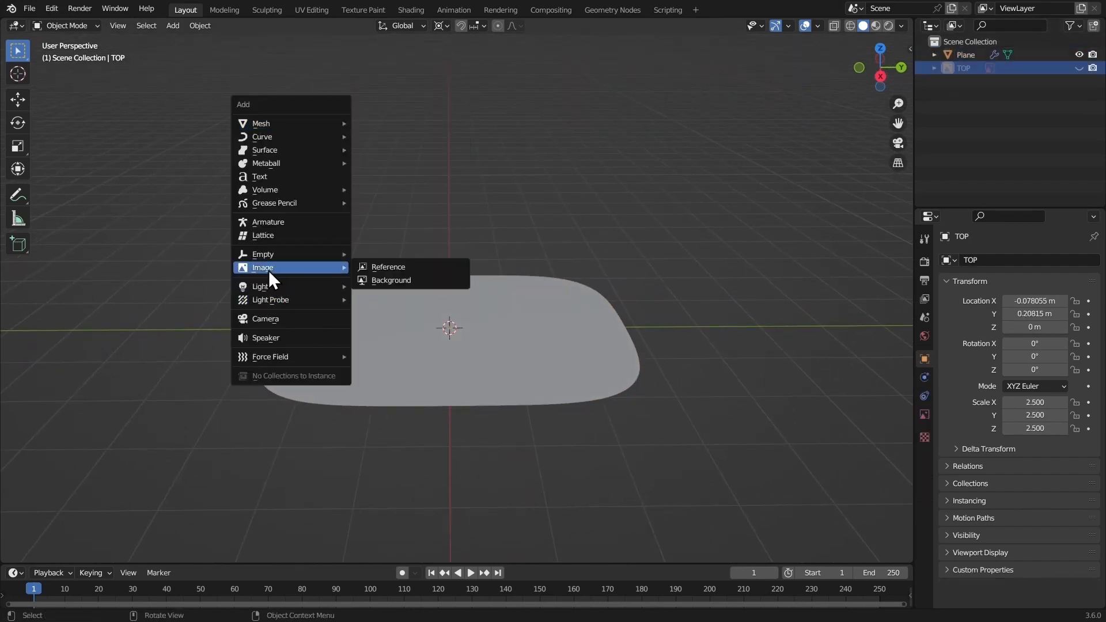
pyautogui.click(393, 268)
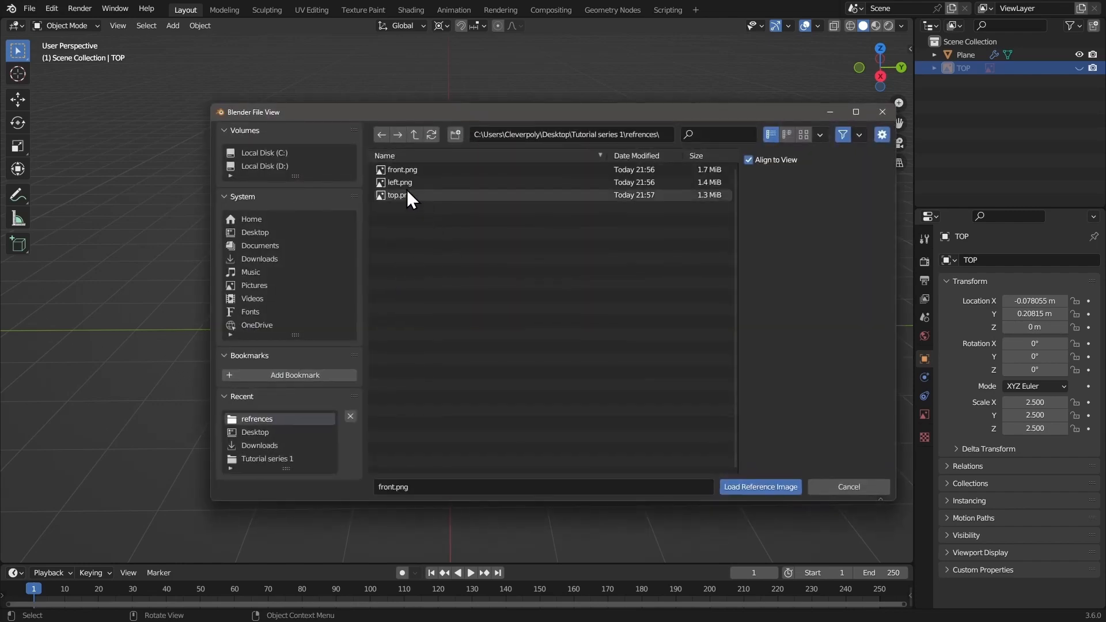
pyautogui.click(399, 182)
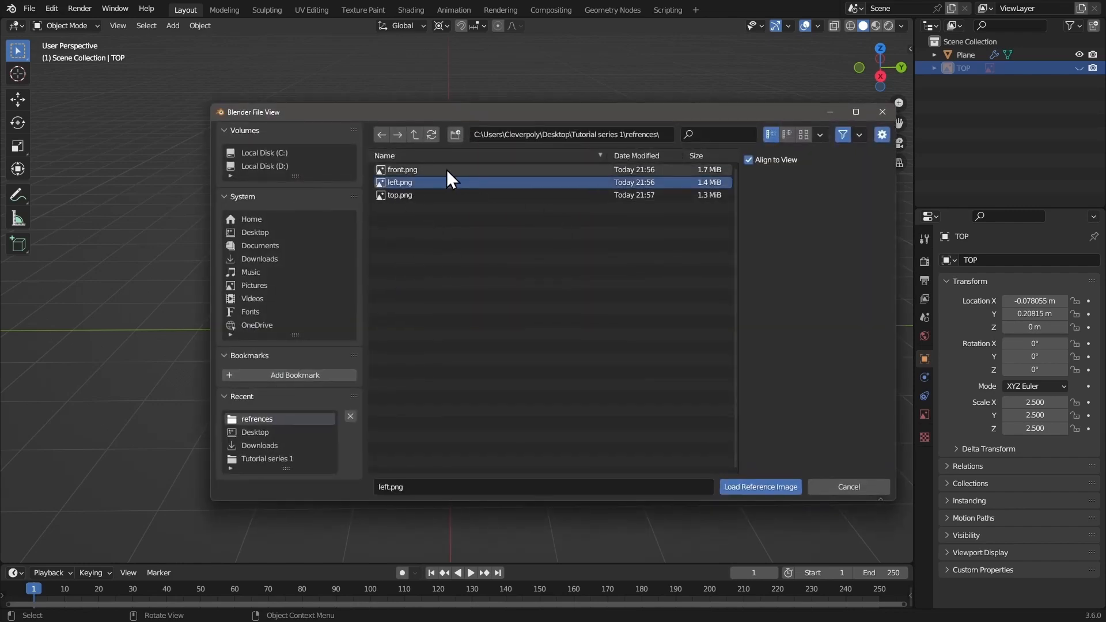
pyautogui.click(772, 487)
# Clear the rotation of the new reference image and scale it uniformly by 2.5
pyautogui.hotkey('alt', 'r')
pyautogui.press('s')
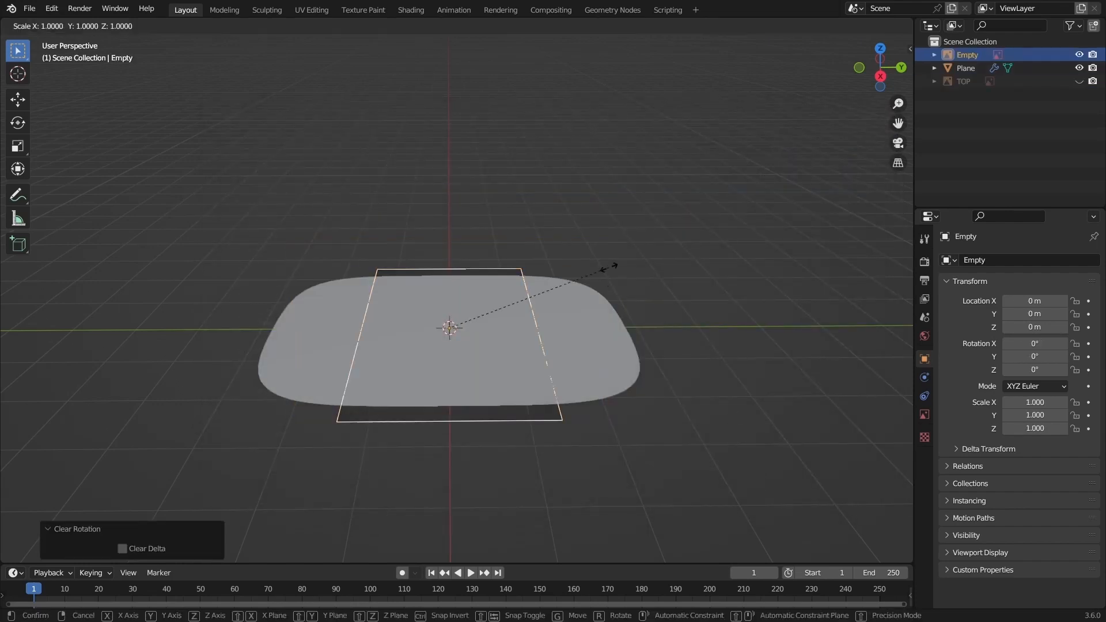
pyautogui.write('2')
pyautogui.write('.5')
pyautogui.press('Return')
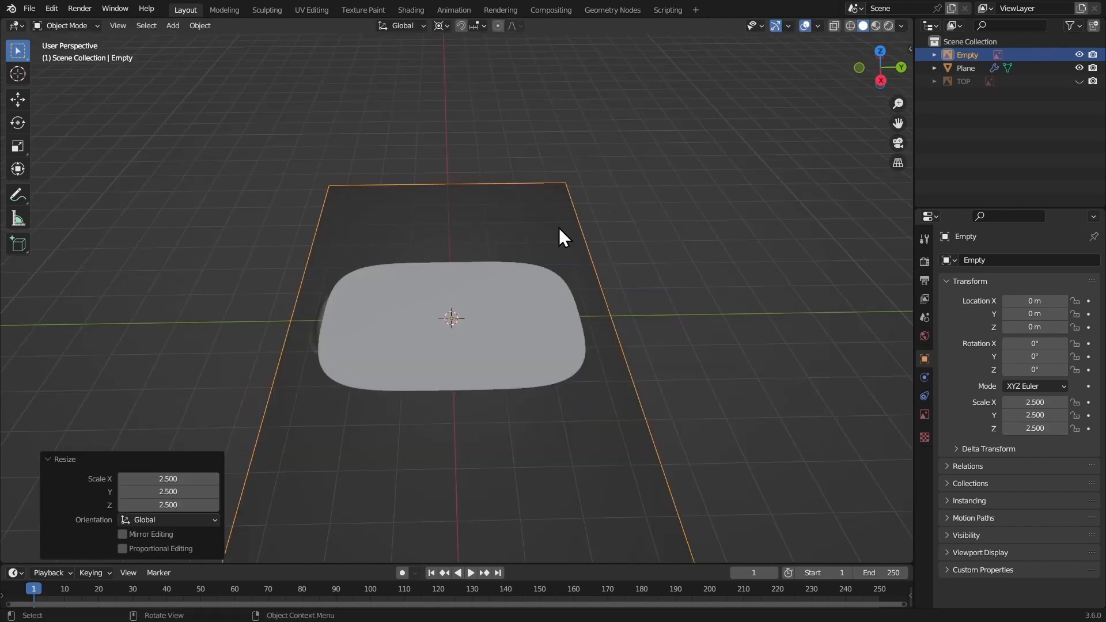
# Rotate the new reference image 90° about the global Y axis so that it stands upright
pyautogui.press('r')
pyautogui.press('y')
pyautogui.press('9')
pyautogui.press('0')
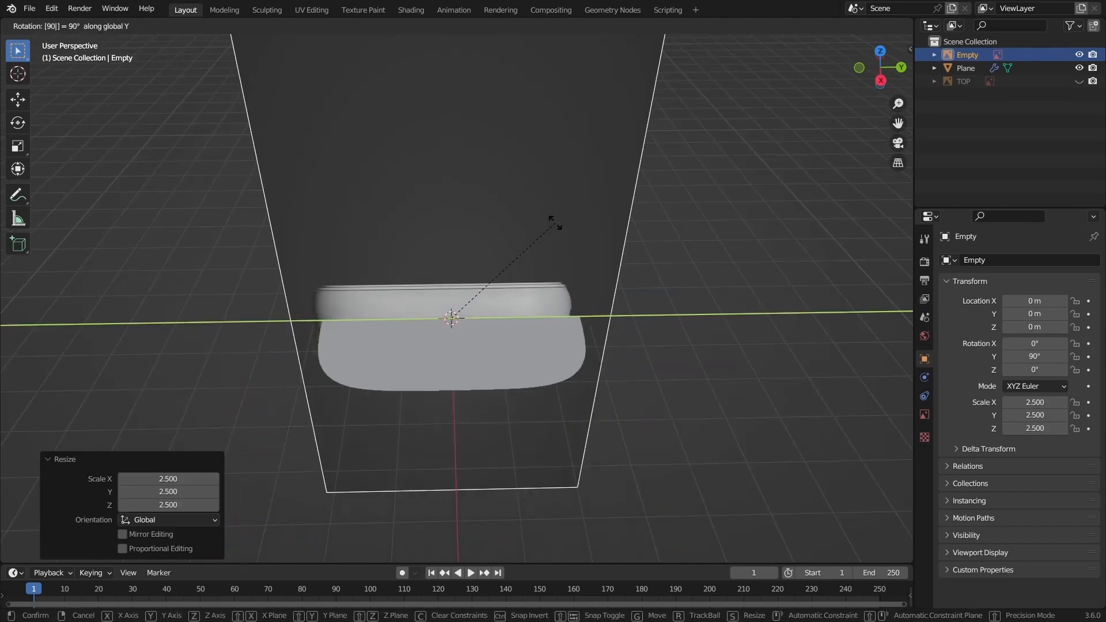
pyautogui.press('Return')
# In the right orthographic view, move the side reference image along Y by about 0.256 m toward the plane's centre
pyautogui.moveTo(556, 224); pyautogui.dragTo(528, 168, button='middle')
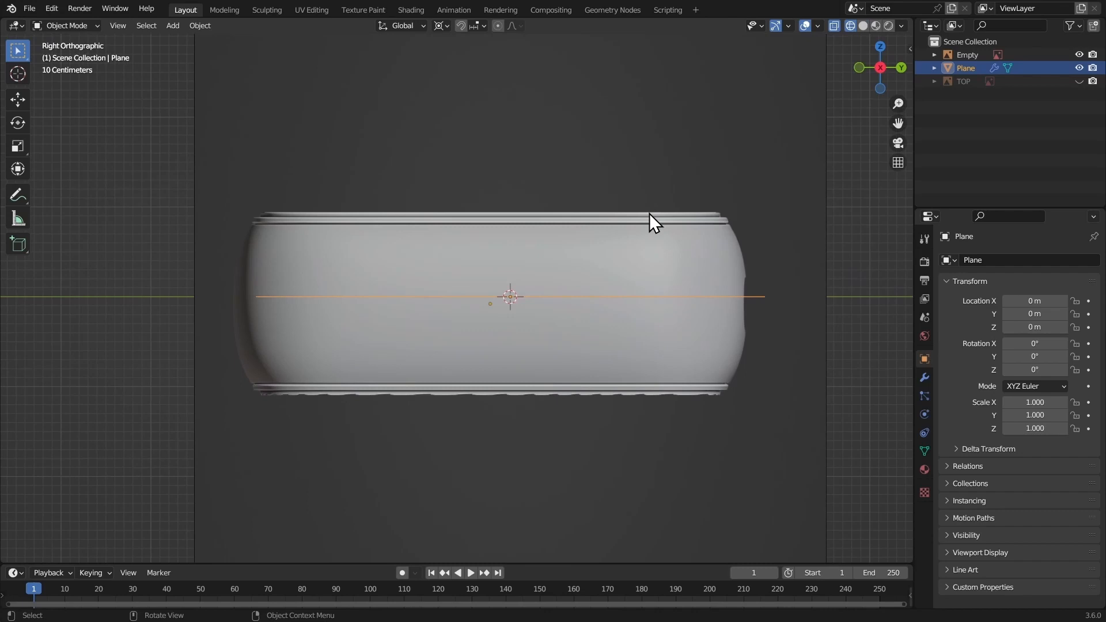
pyautogui.click(648, 213)
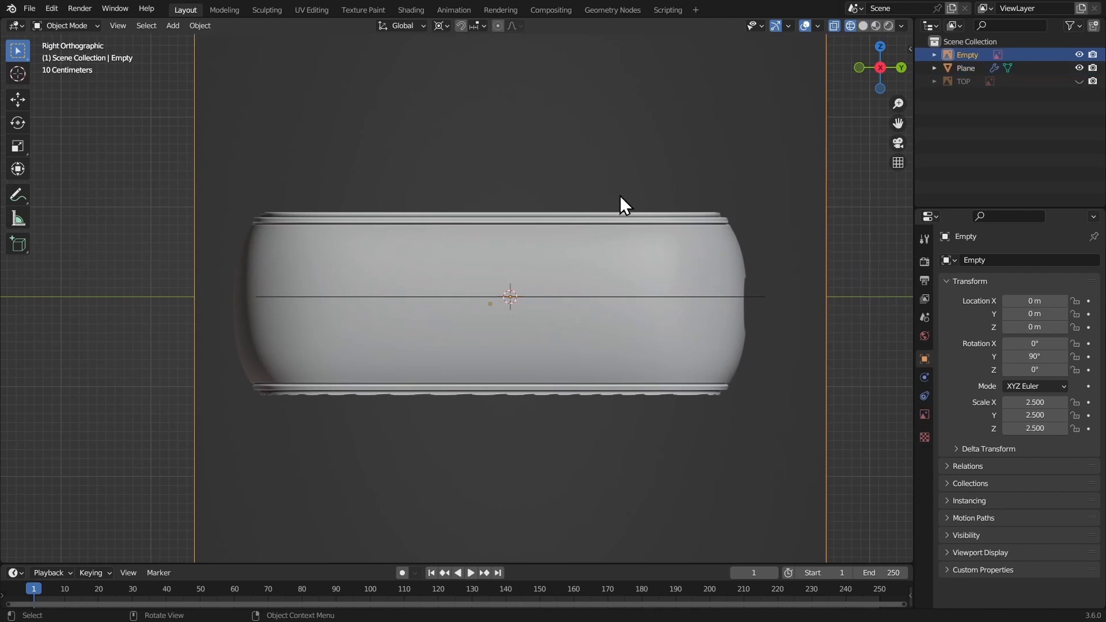
pyautogui.press('g')
pyautogui.press('y')
pyautogui.click(669, 208)
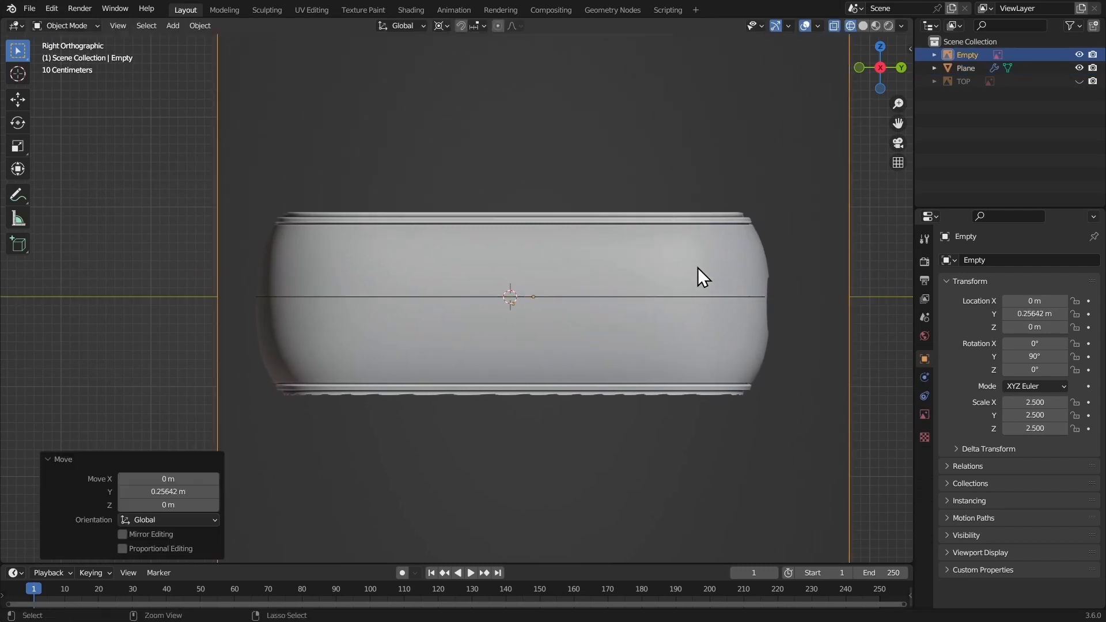
# Fine-tune the side reference image's Y position to about 0.22 m and scale it down slightly to match the plane's width
pyautogui.keyDown('shift'); pyautogui.moveTo(734, 260); pyautogui.dragTo(606, 258, button='middle'); pyautogui.keyUp('shift')
pyautogui.scroll(4, 633, 252)
pyautogui.press('g')
pyautogui.press('y')
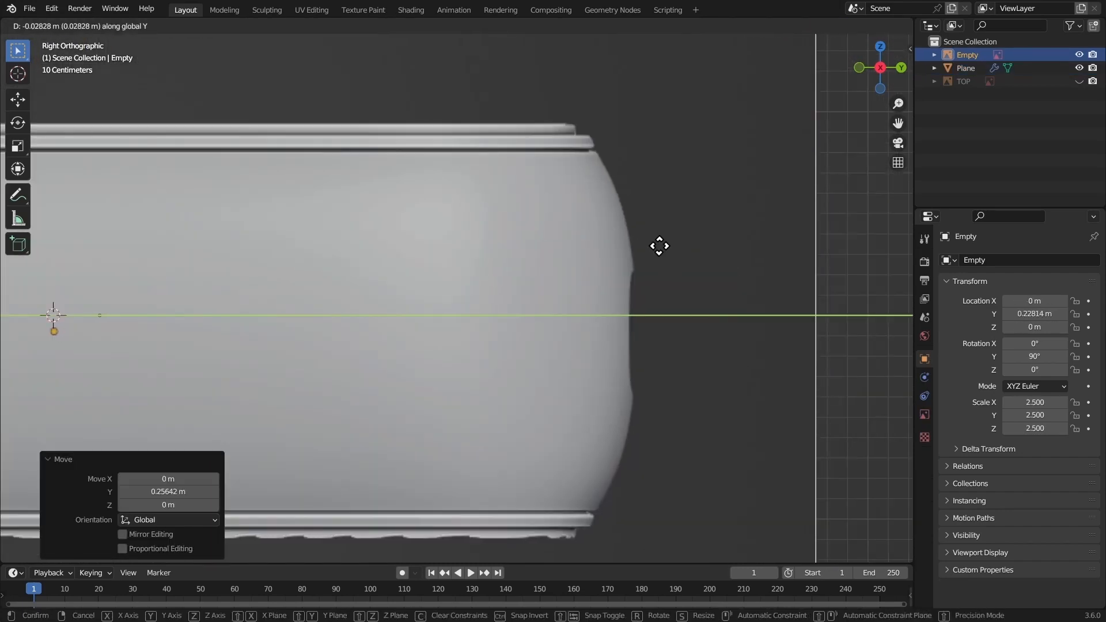
pyautogui.click(658, 248)
pyautogui.press('KP_Decimal')
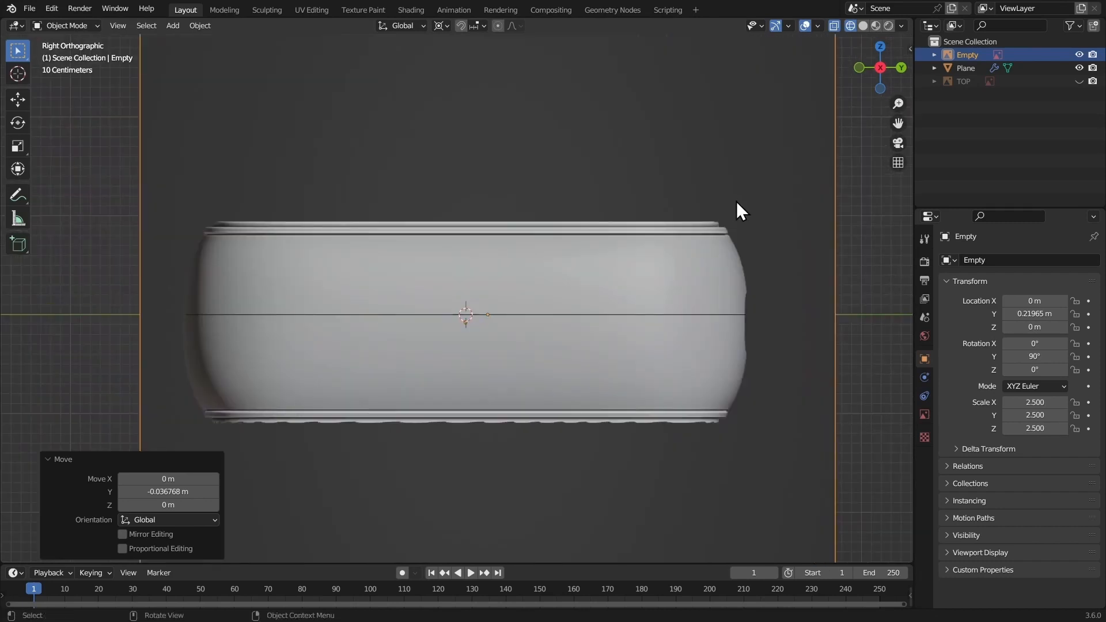
pyautogui.press('s')
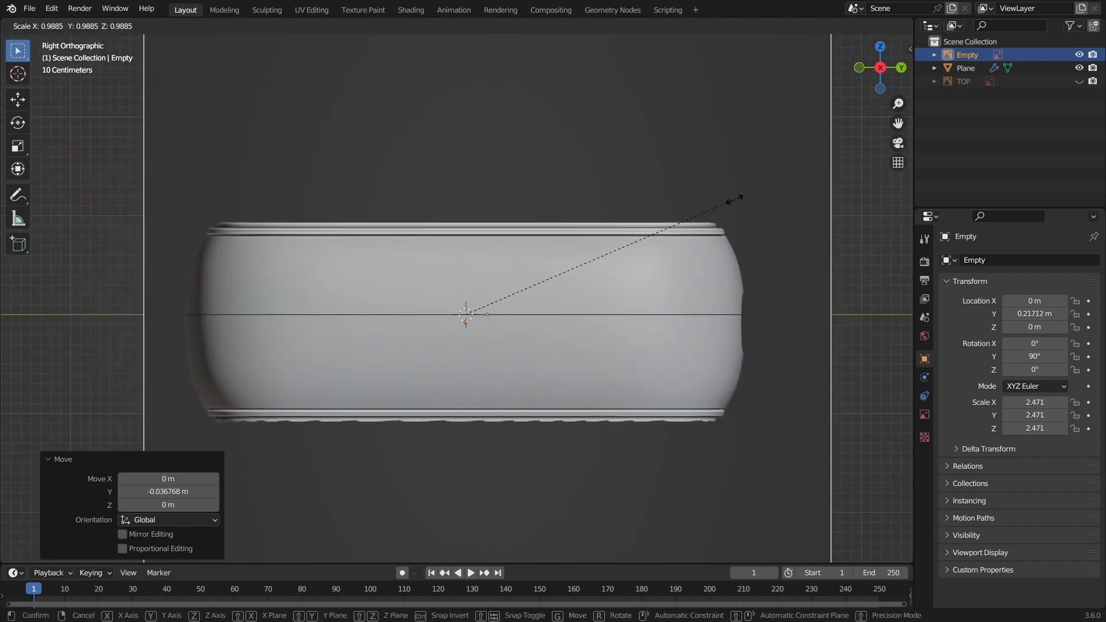
pyautogui.click(728, 205)
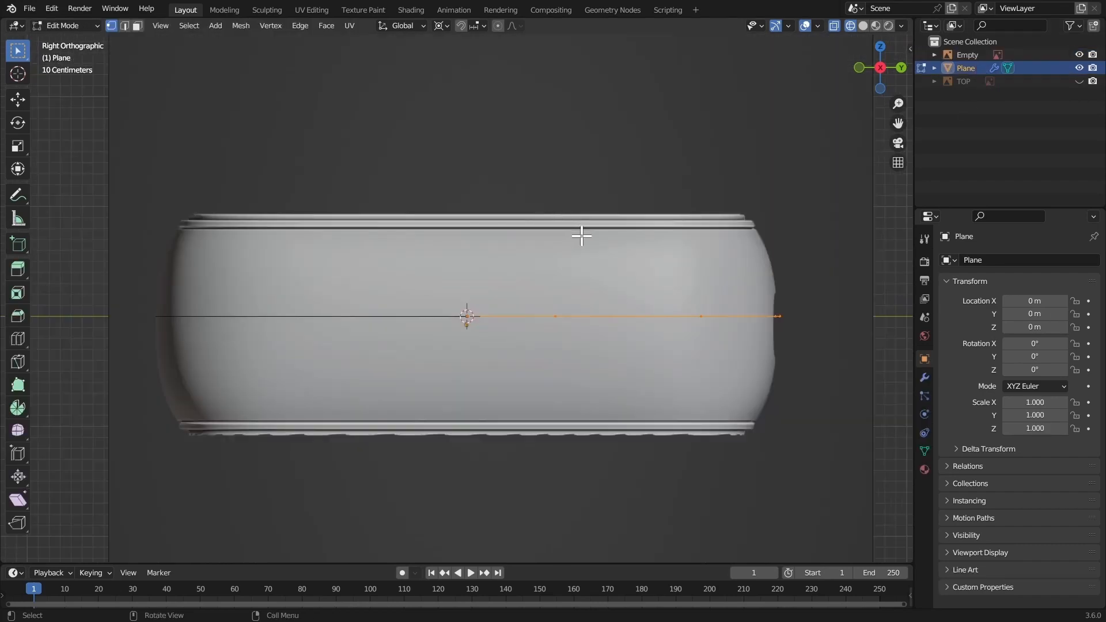
# Add a Solidify modifier to the plane and place it between the Mirror and Subdivision modifiers
pyautogui.press('Tab')
pyautogui.click(925, 377)
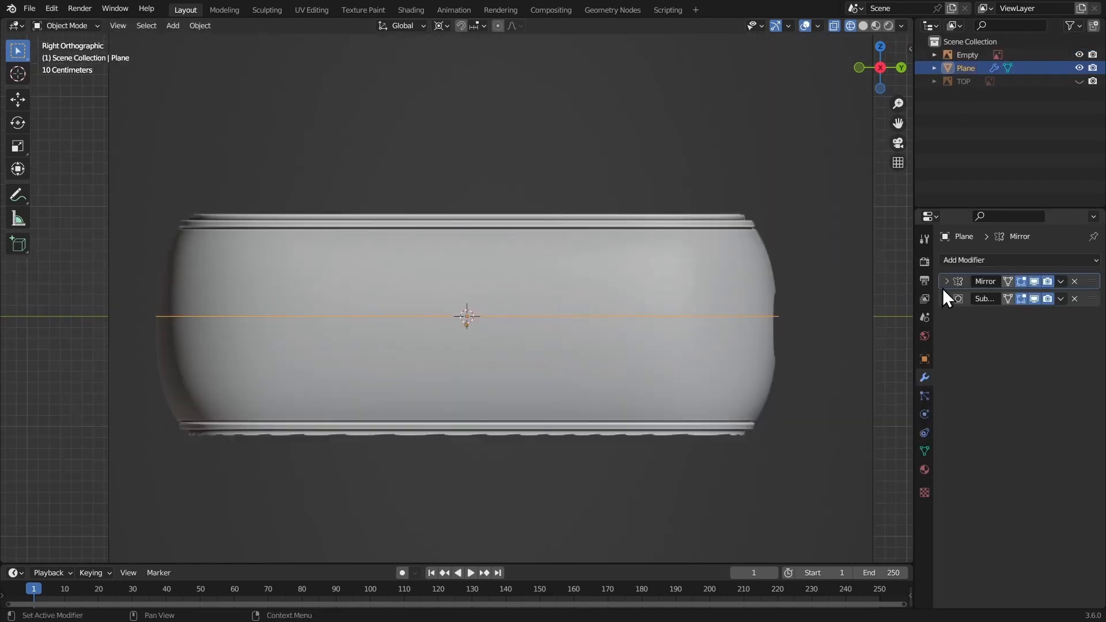
pyautogui.click(956, 260)
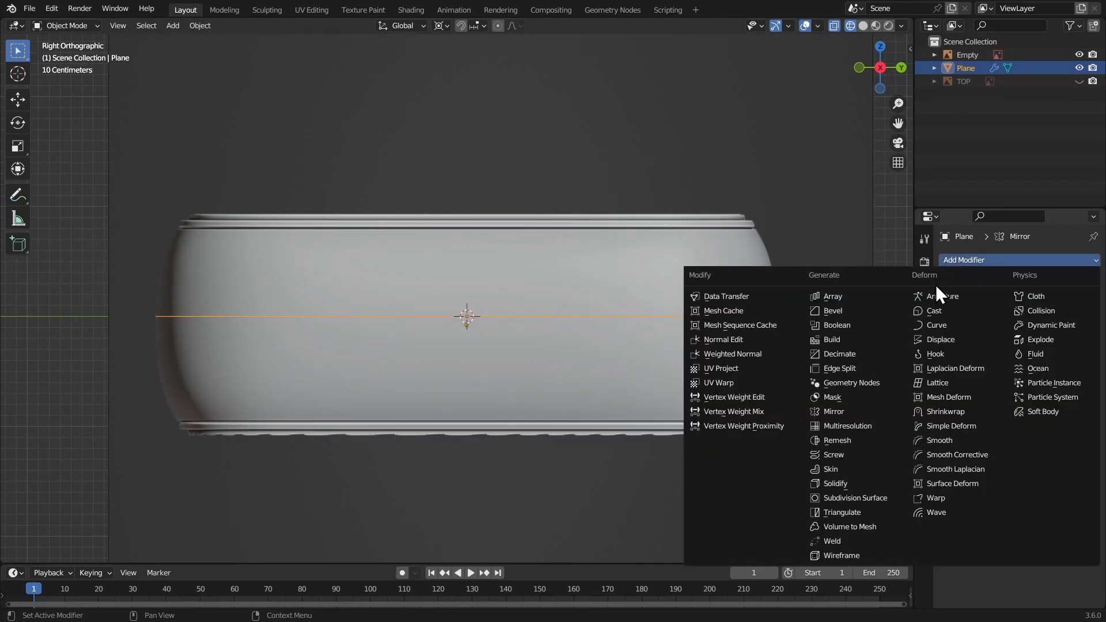
pyautogui.click(847, 482)
pyautogui.moveTo(1093, 317)
pyautogui.mouseDown()
pyautogui.moveTo(1096, 329)
pyautogui.moveTo(1096, 309)
pyautogui.moveTo(1098, 319)
pyautogui.mouseUp()
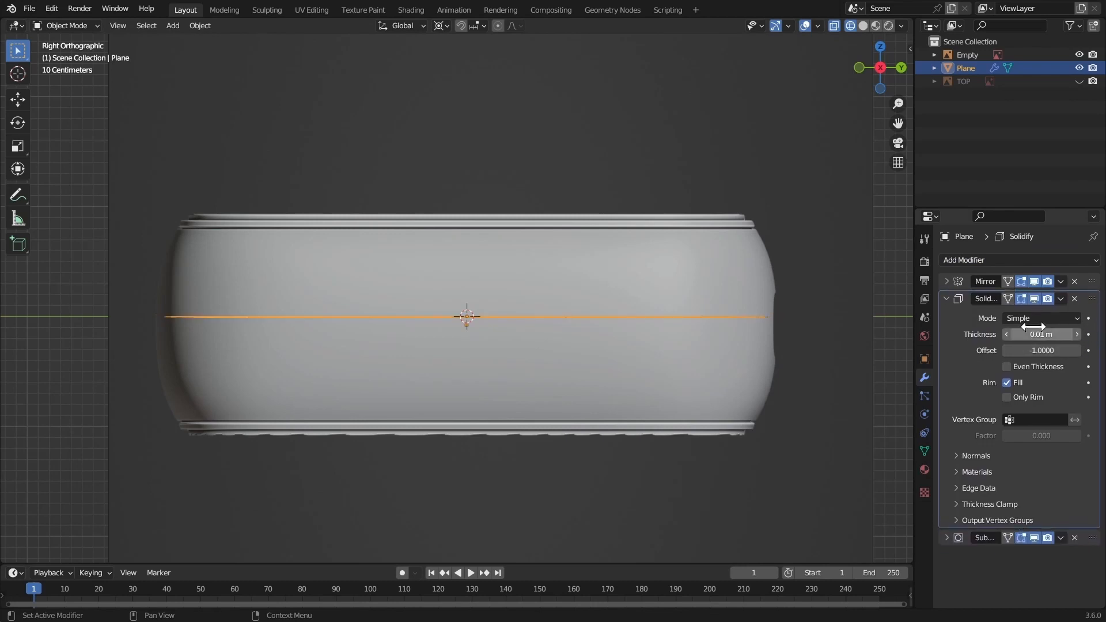
# Set the Solidify offset to 0 and increase its thickness to about 1.99 m to match the reference height
pyautogui.moveTo(1018, 334); pyautogui.dragTo(1047, 336)
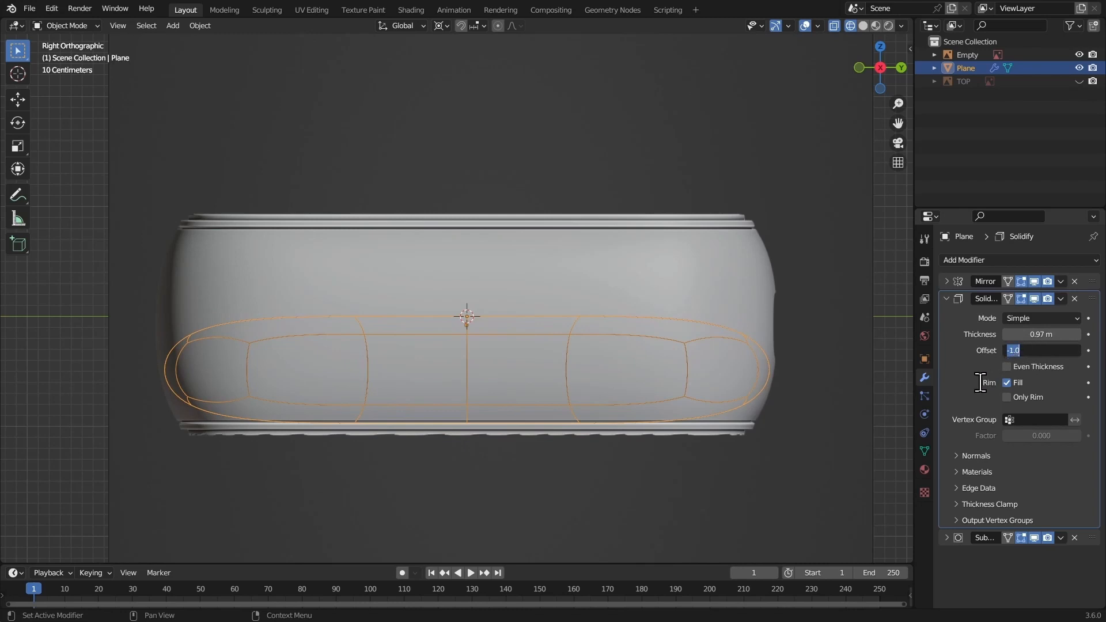
pyautogui.write('0')
pyautogui.press('Return')
pyautogui.moveTo(1032, 334); pyautogui.dragTo(1081, 328)
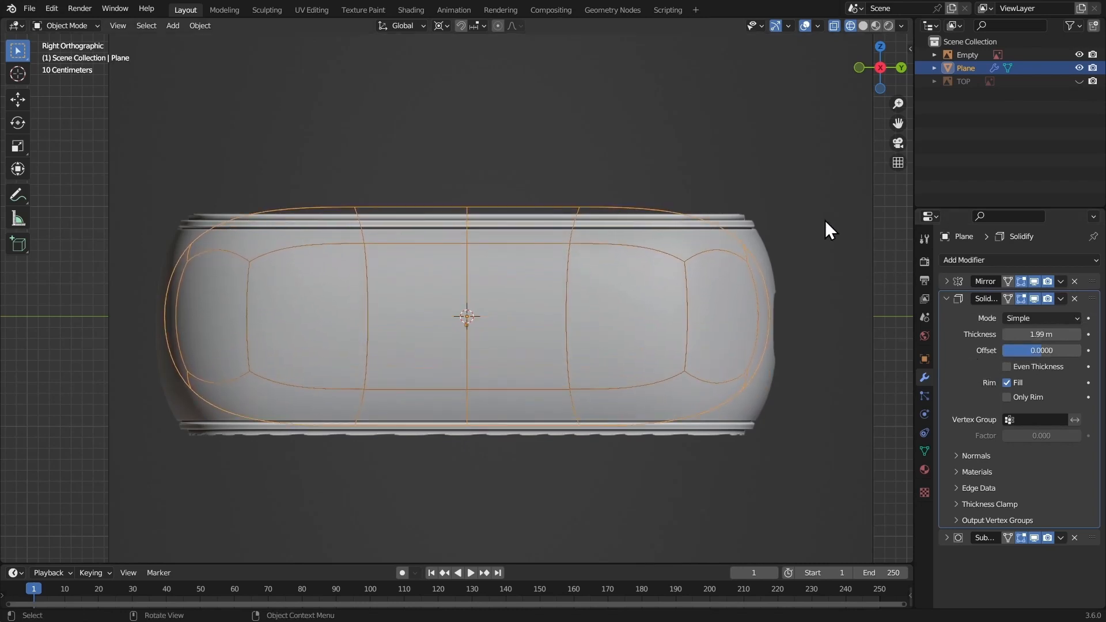
# Move the side reference image up along Z to line up with the body, and set the Solidify thickness to 2 m
pyautogui.click(738, 238)
pyautogui.press('g')
pyautogui.press('z')
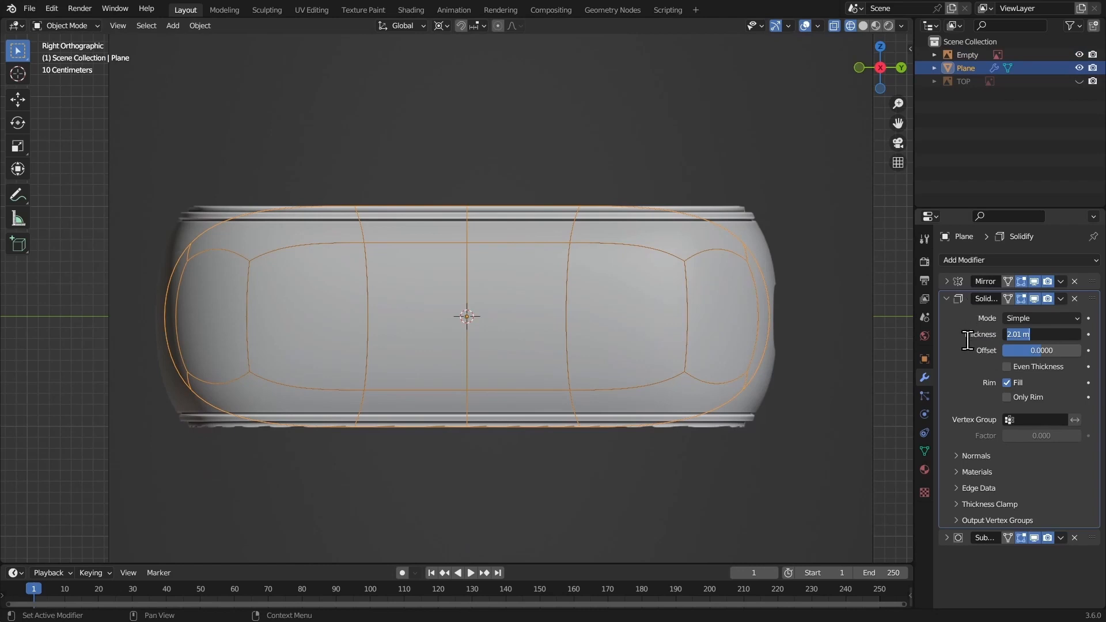
pyautogui.write('2')
pyautogui.press('Return')
# Apply the Mirror and Solidify modifiers to the body, keeping the Subdivision modifier live
pyautogui.click(946, 298)
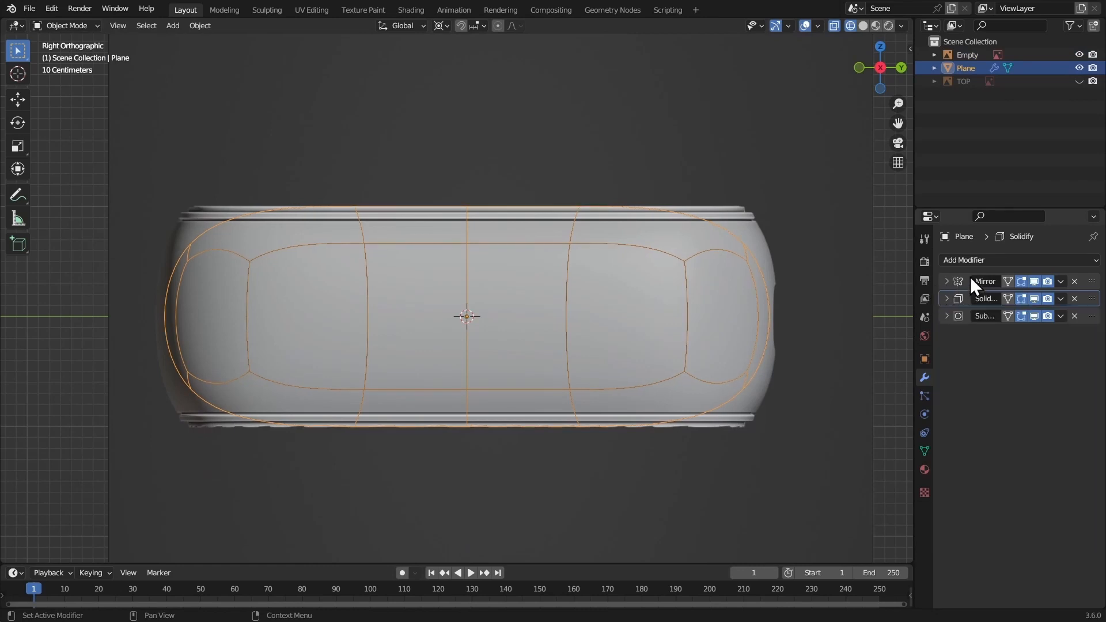
pyautogui.hotkey('ctrl', 'a')
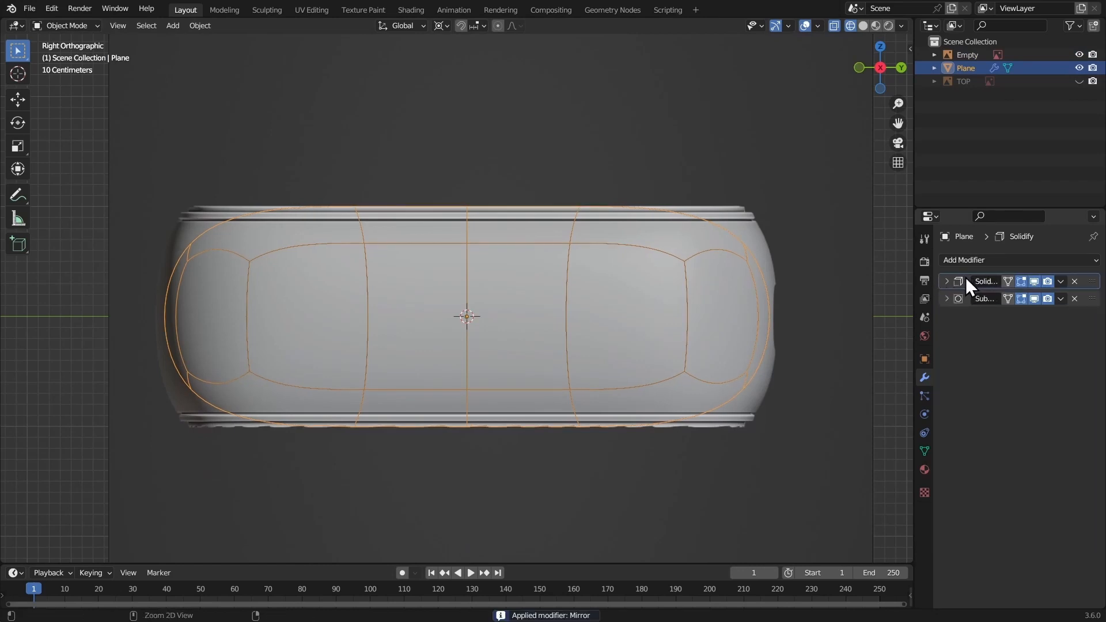
pyautogui.hotkey('ctrl', 'a')
# Add one centred horizontal loop cut around the sides of the body at mid-height
pyautogui.press('Tab')
pyautogui.scroll(1, 767, 284)
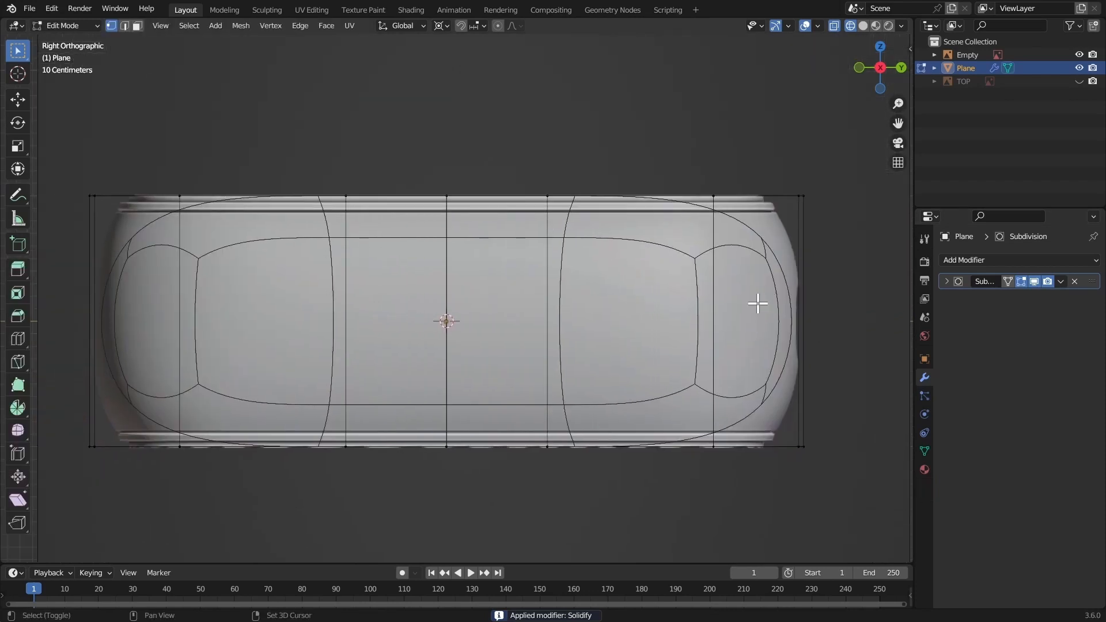
pyautogui.hotkey('ctrl', 'r')
pyautogui.click(796, 314)
pyautogui.rightClick(796, 314)
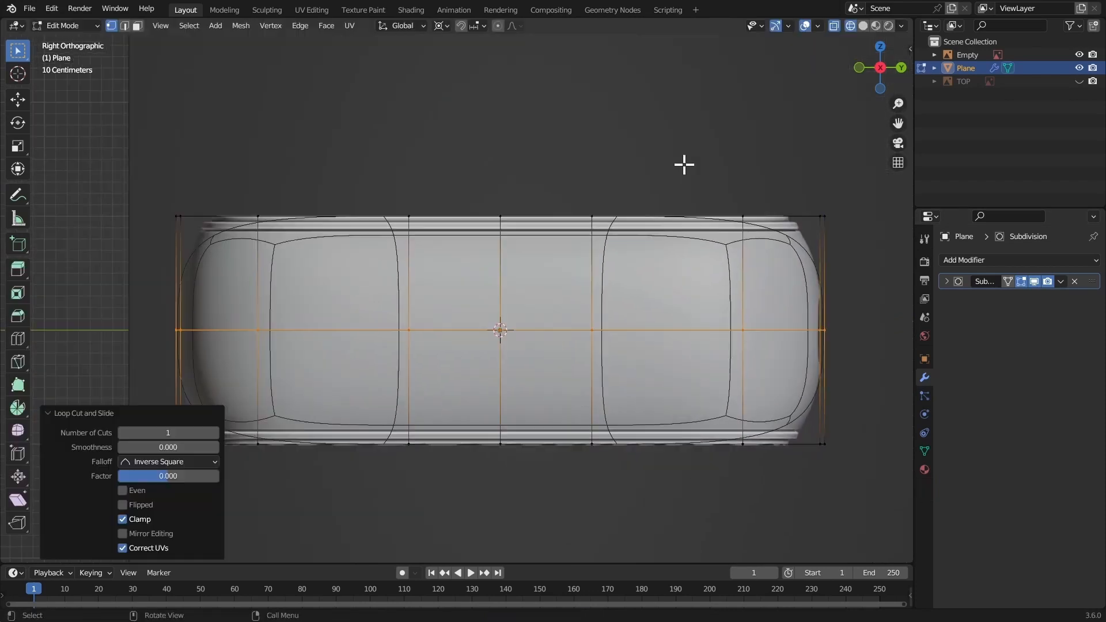
# Scale the whole mesh by 0.883 in X and Y, leaving Z locked, to narrow it toward the reference rims
pyautogui.press('a')
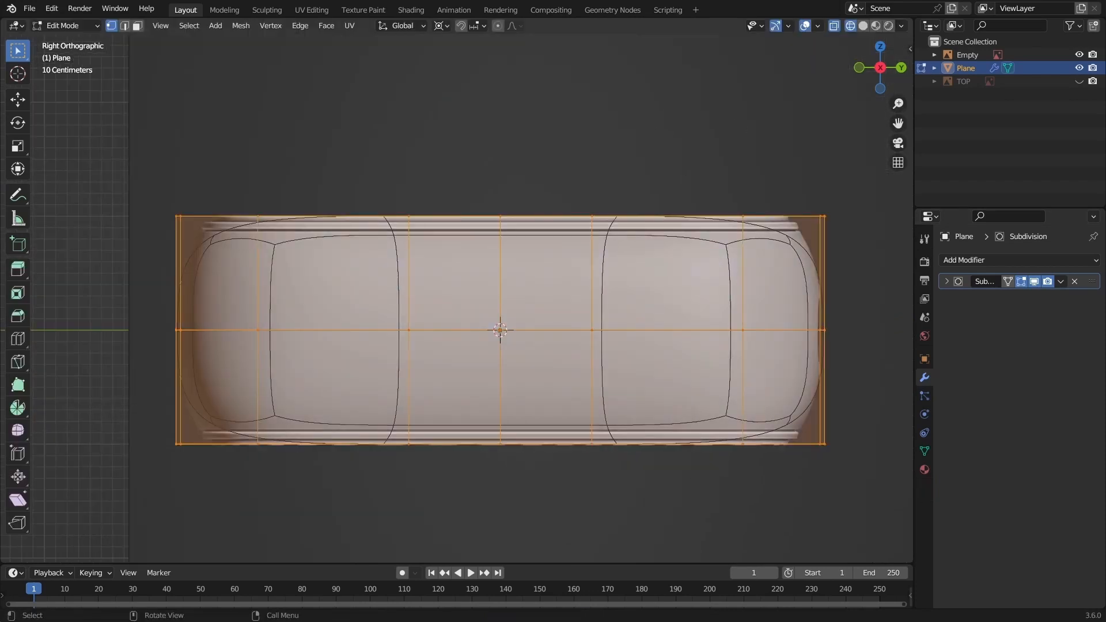
pyautogui.press('s')
pyautogui.hotkey('shift', 'z')
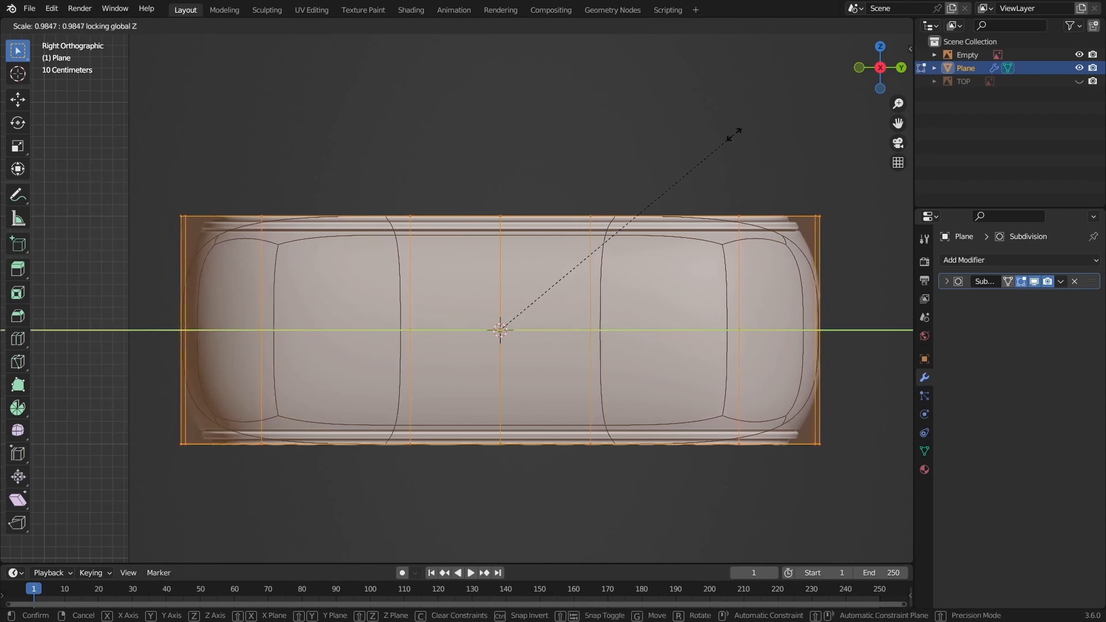
pyautogui.click(729, 179)
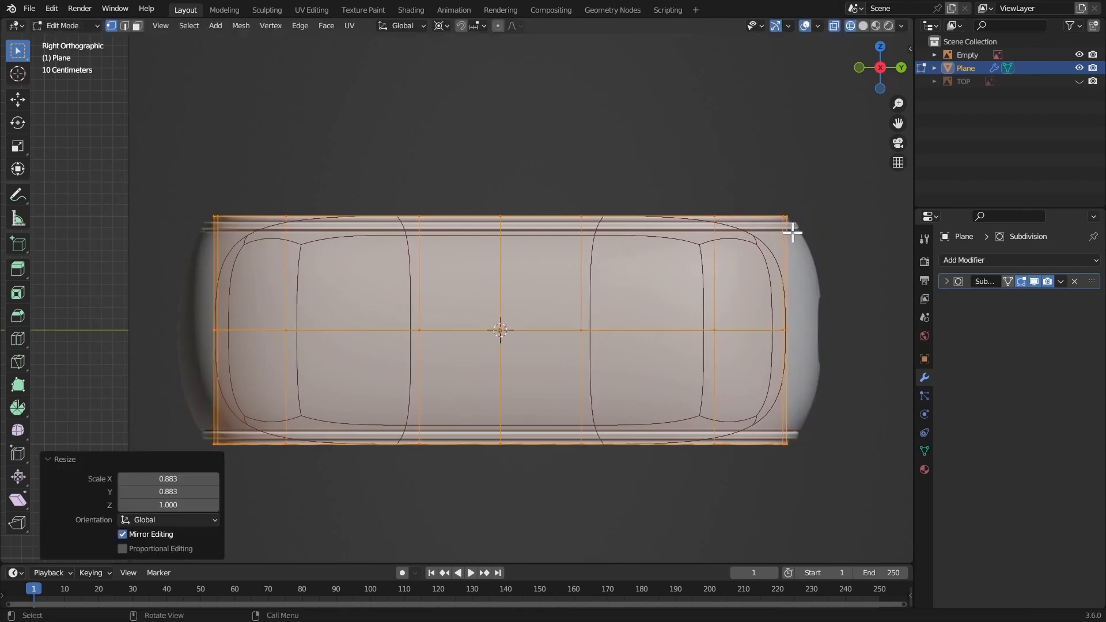
# Scale the mid-height edge loop outward by about 1.13 so the sides bulge like the reference, and return to Object Mode
pyautogui.click(736, 330)
pyautogui.keyDown('alt'); pyautogui.click(737, 330); pyautogui.keyUp('alt')
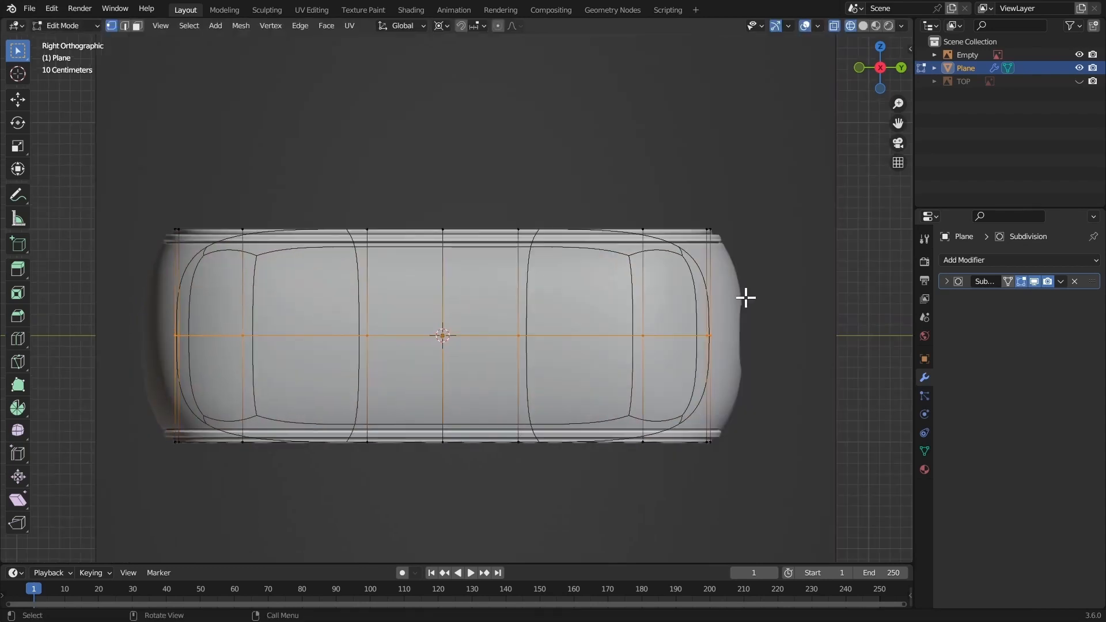
pyautogui.press('s')
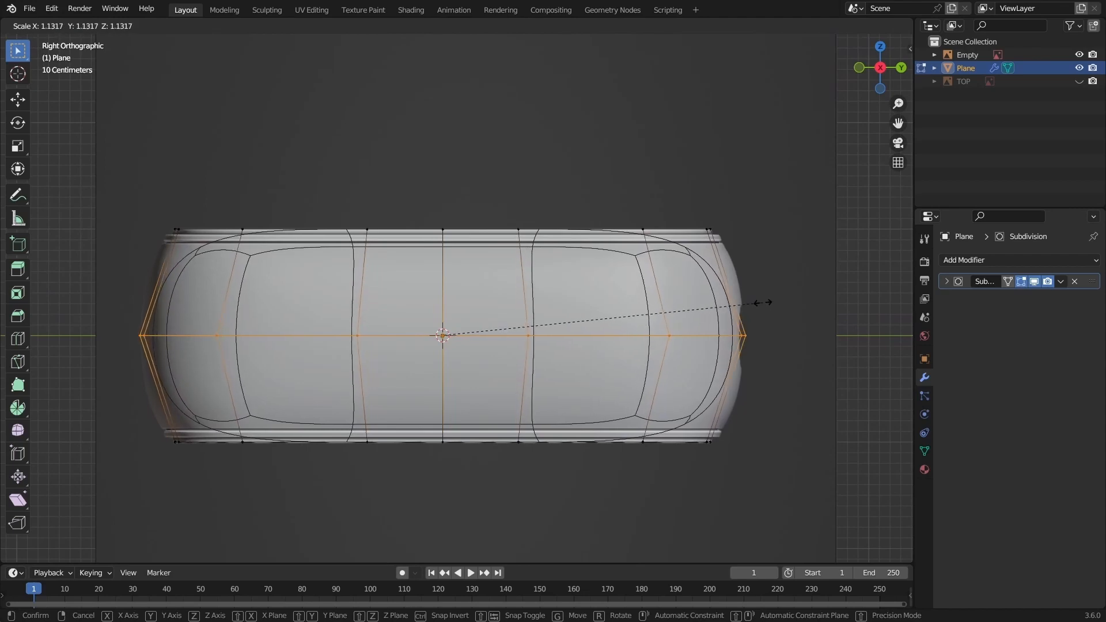
pyautogui.click(767, 305)
pyautogui.moveTo(768, 305); pyautogui.dragTo(776, 333, button='middle')
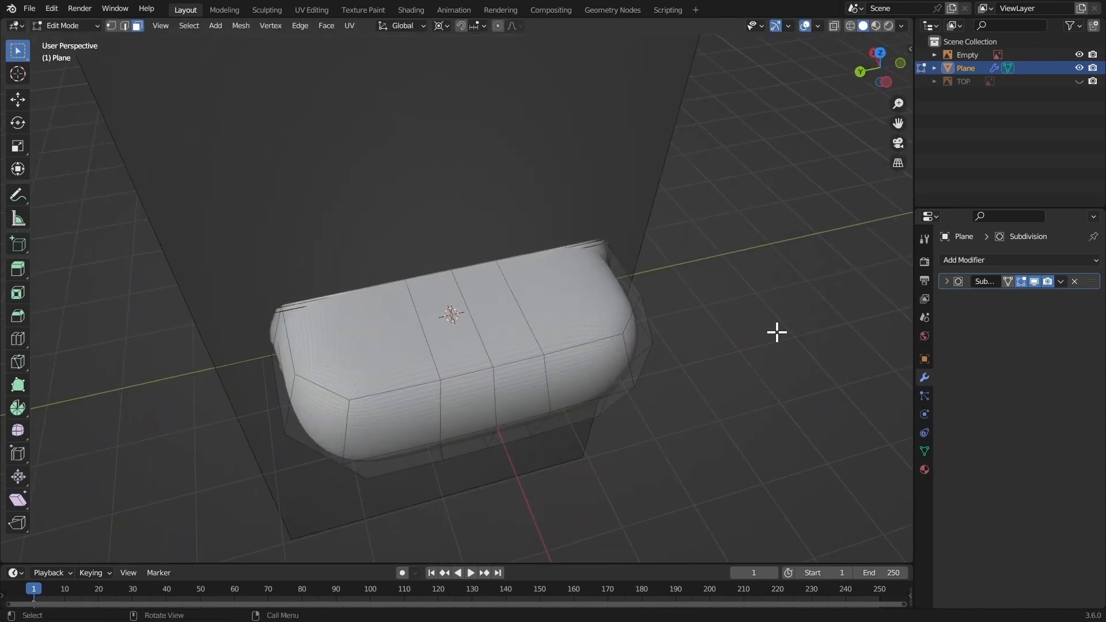
pyautogui.press('Tab')
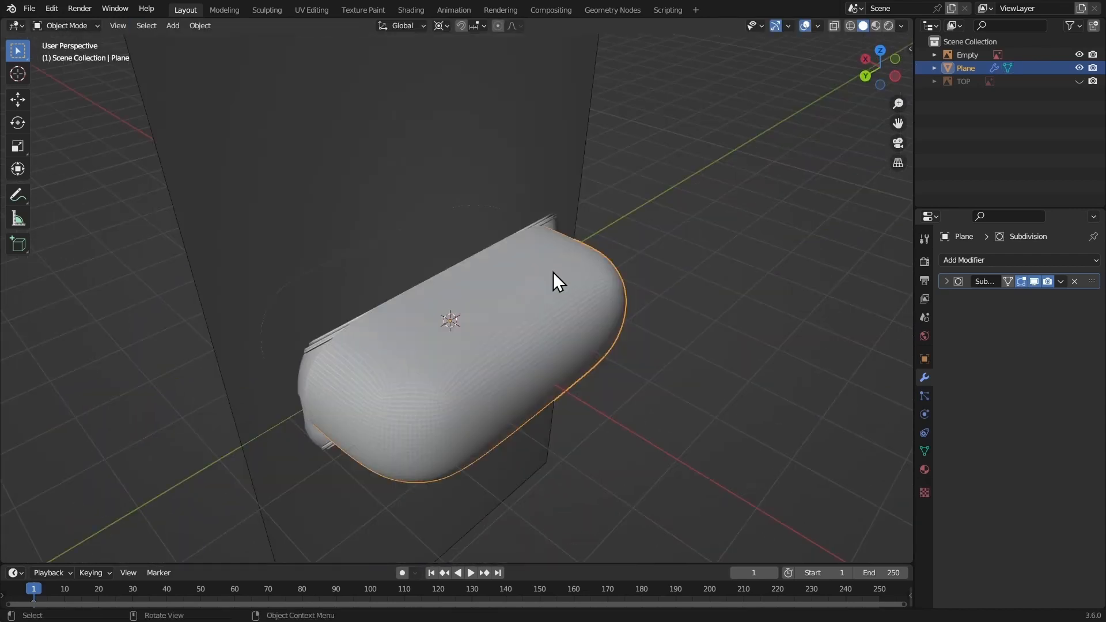
# Delete all vertices of the body's half on the positive Y side, keeping the centre line
pyautogui.press('Tab')
pyautogui.moveTo(524, 276); pyautogui.dragTo(428, 266, button='middle')
pyautogui.press('1')
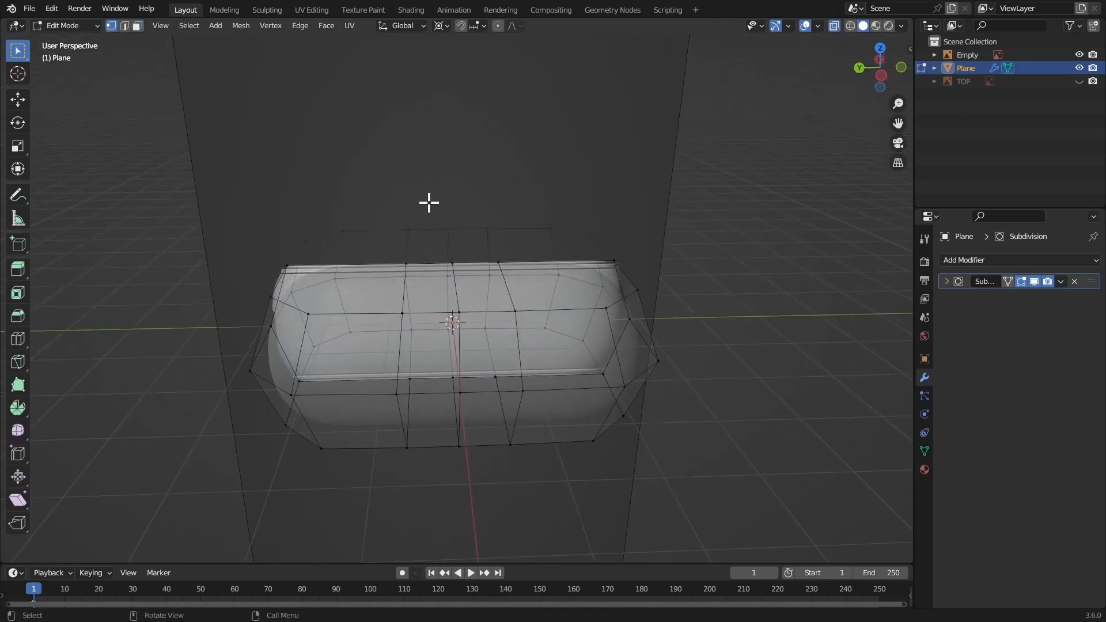
pyautogui.moveTo(439, 180); pyautogui.dragTo(199, 455)
pyautogui.press('x')
pyautogui.click(375, 268)
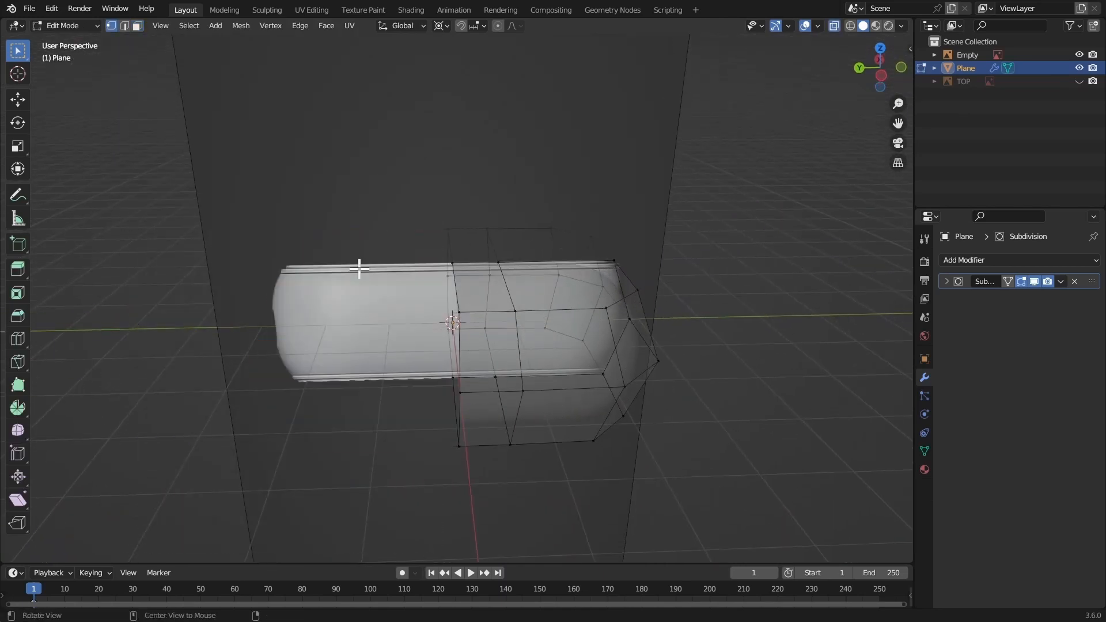
# In the back orthographic view, delete the vertices of the body's half on the positive X side
pyautogui.press('ctrl+KP_1')
pyautogui.moveTo(409, 212); pyautogui.dragTo(224, 469)
pyautogui.press('x')
pyautogui.click(378, 256)
# Delete the bottom vertices of the remaining quarter, keeping only the part above the mid-height loop
pyautogui.moveTo(379, 256); pyautogui.dragTo(774, 152, button='middle')
pyautogui.click(856, 81)
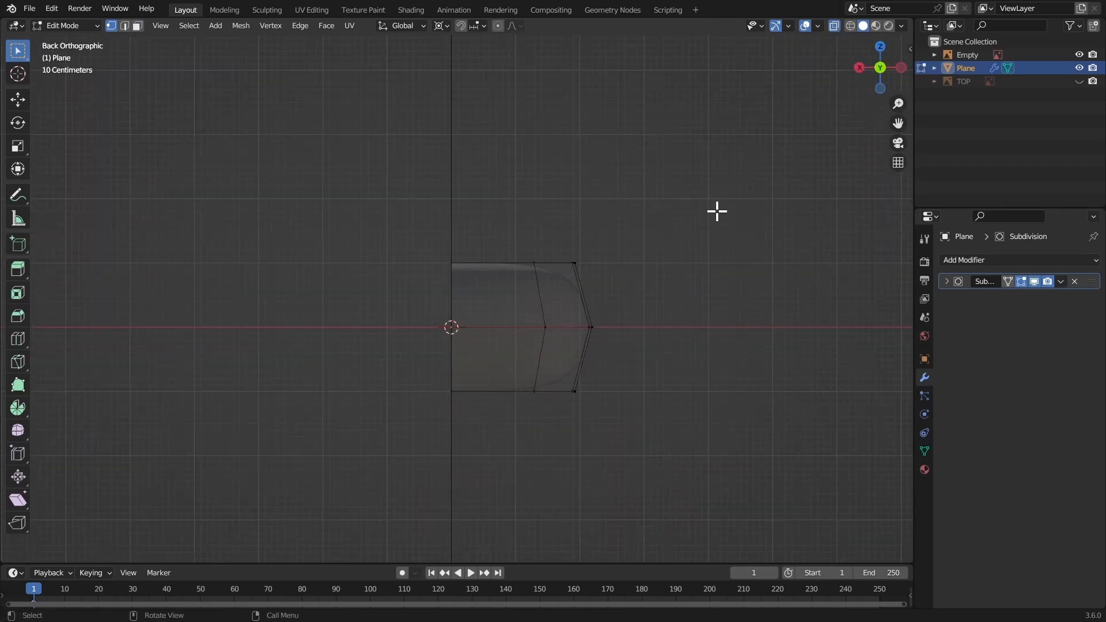
pyautogui.moveTo(617, 364); pyautogui.dragTo(397, 443)
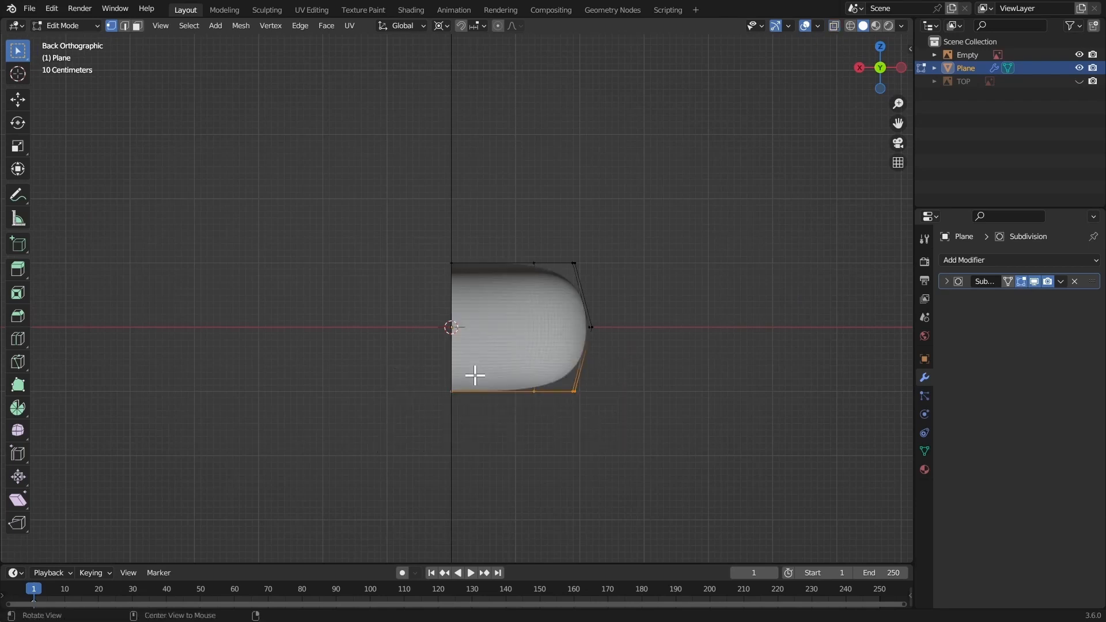
pyautogui.press('x')
pyautogui.click(471, 347)
# Add a Mirror modifier on the X, Y and Z axes to the remaining section, placed above the Subdivision modifier
pyautogui.press('Tab')
pyautogui.moveTo(546, 343); pyautogui.dragTo(511, 282, button='middle')
pyautogui.click(956, 260)
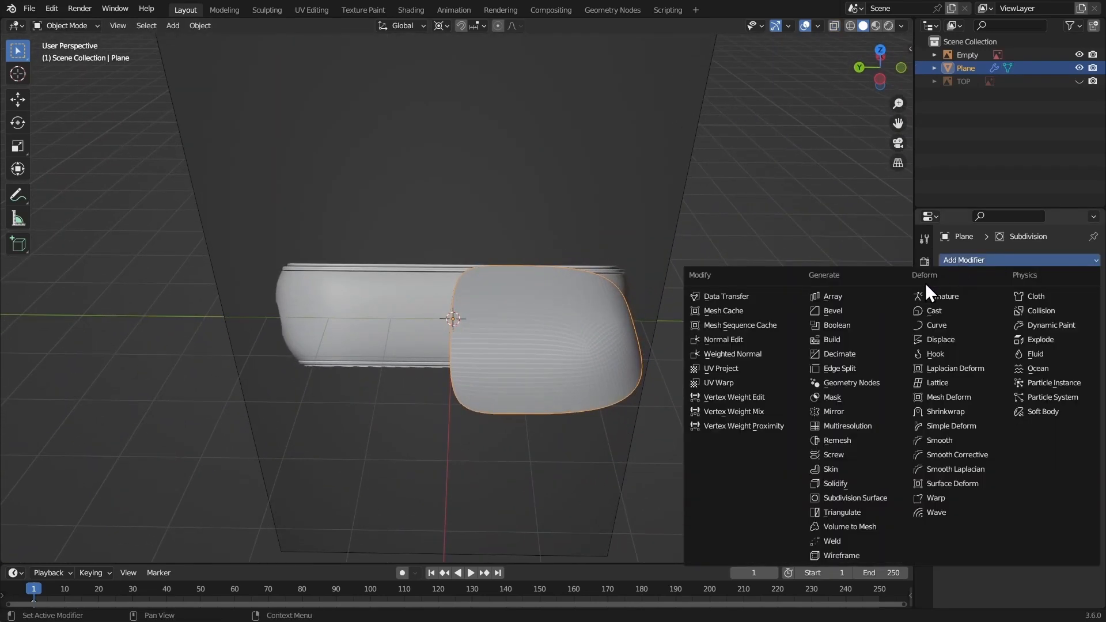
pyautogui.click(835, 411)
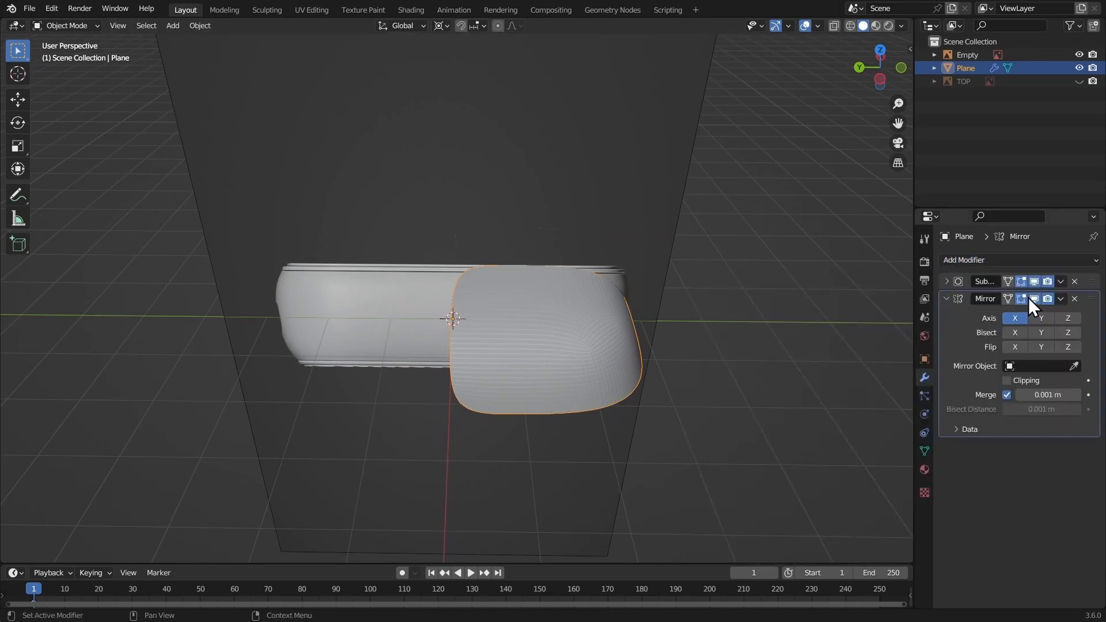
pyautogui.moveTo(1092, 299); pyautogui.dragTo(1091, 271)
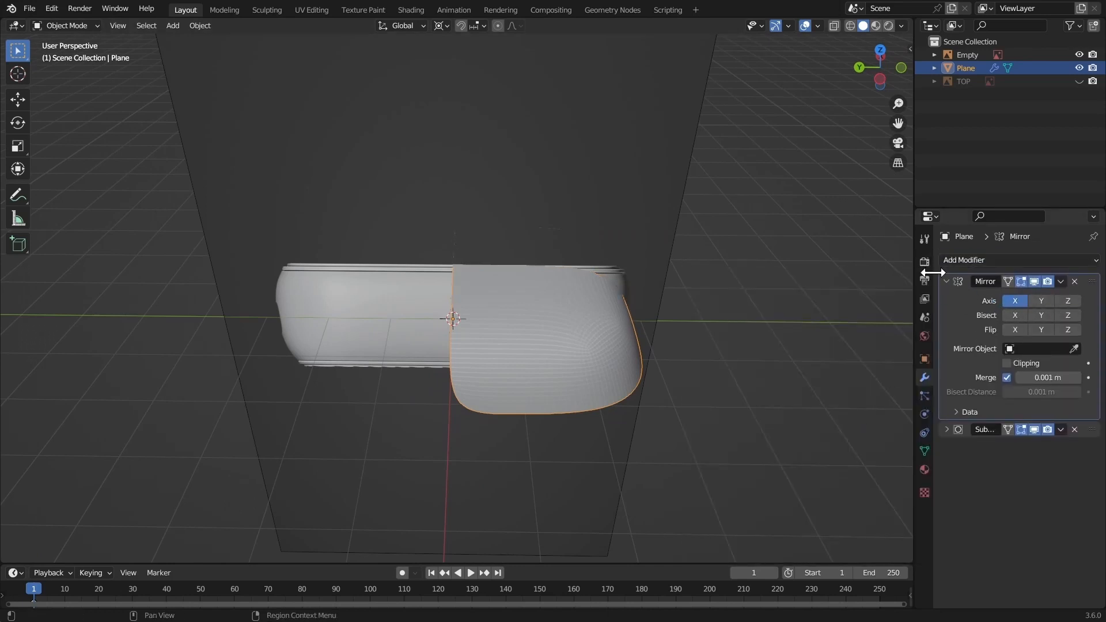
pyautogui.moveTo(688, 189); pyautogui.dragTo(781, 153, button='middle')
pyautogui.click(1035, 302)
pyautogui.click(1059, 300)
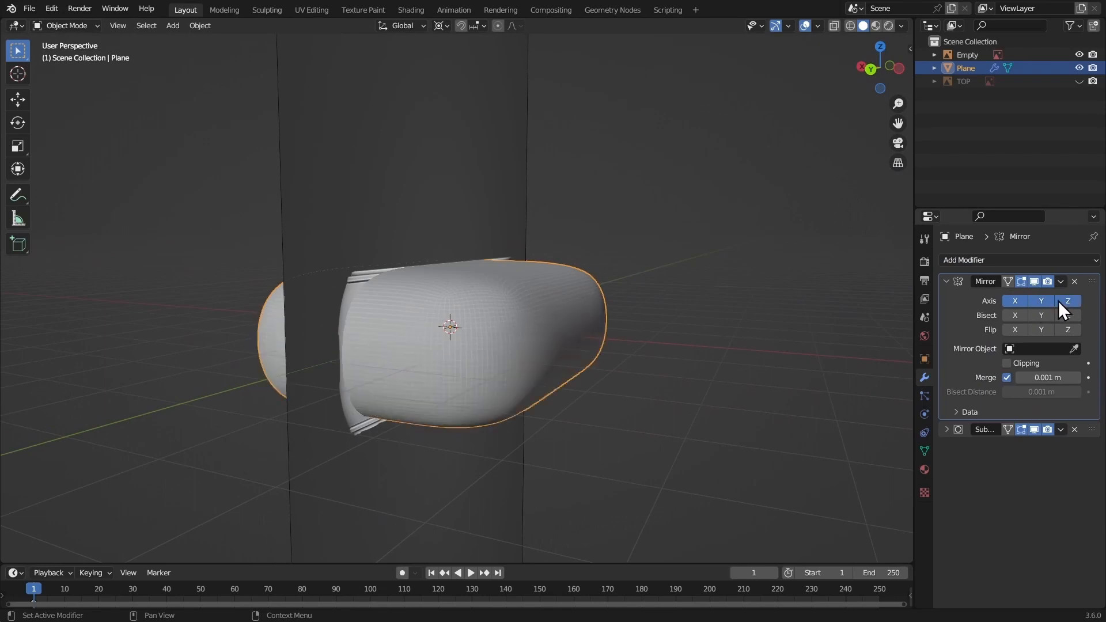
# Inset the section's two top faces by about 0.098 m with Boundary off, so the centre-line edges are not inset
pyautogui.moveTo(749, 307); pyautogui.dragTo(585, 294, button='middle')
pyautogui.press('Tab')
pyautogui.press('3')
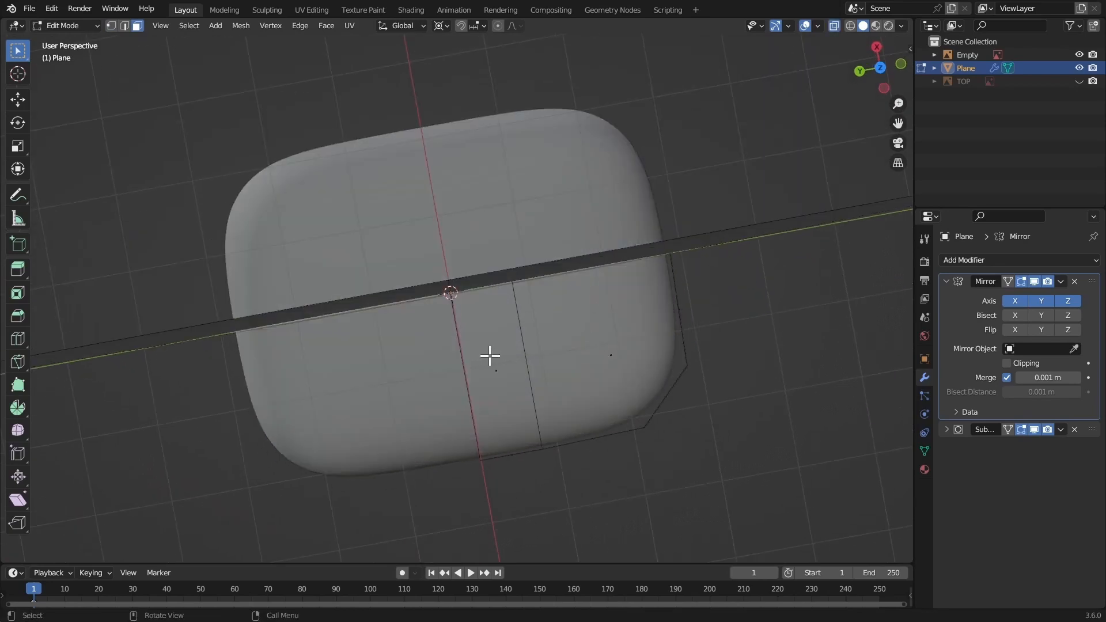
pyautogui.click(615, 351)
pyautogui.keyDown('shift'); pyautogui.click(499, 363); pyautogui.keyUp('shift')
pyautogui.moveTo(538, 361); pyautogui.dragTo(716, 244, button='middle')
pyautogui.press('i')
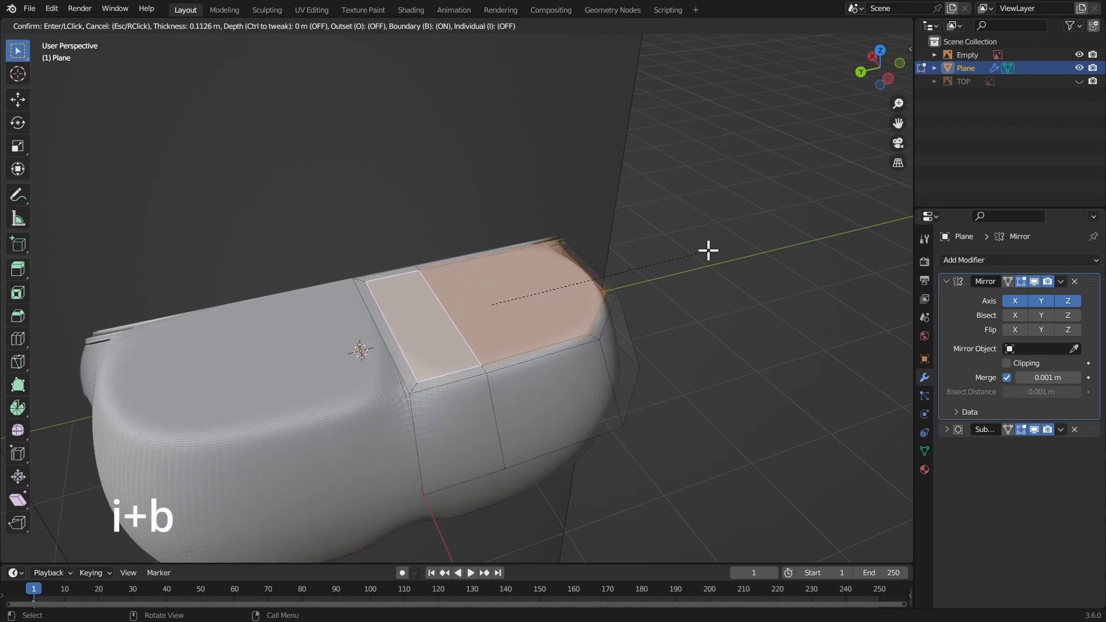
pyautogui.press('b')
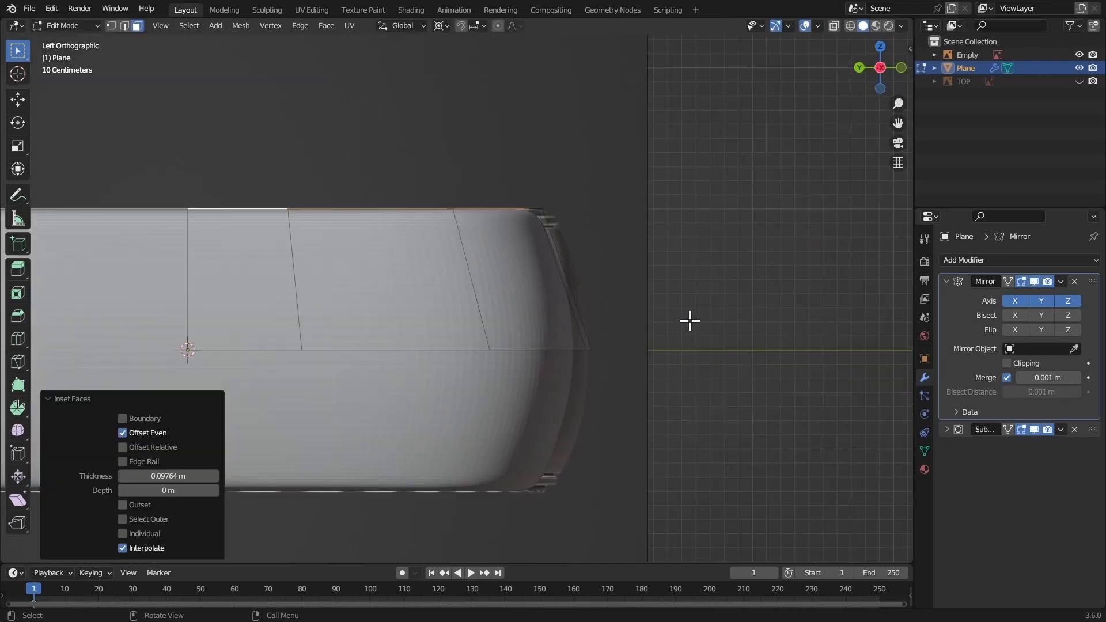
pyautogui.click(690, 320)
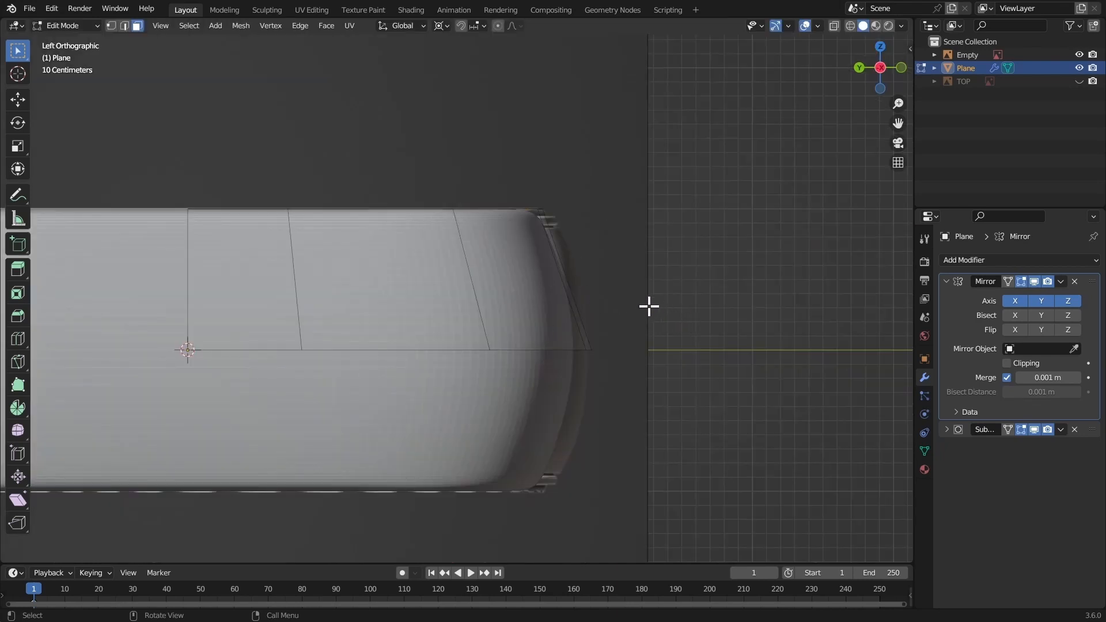
# Add a horizontal loop cut halfway up the section's side and scale it to round the profile toward the side reference
pyautogui.hotkey('ctrl', 'r')
pyautogui.click(562, 306)
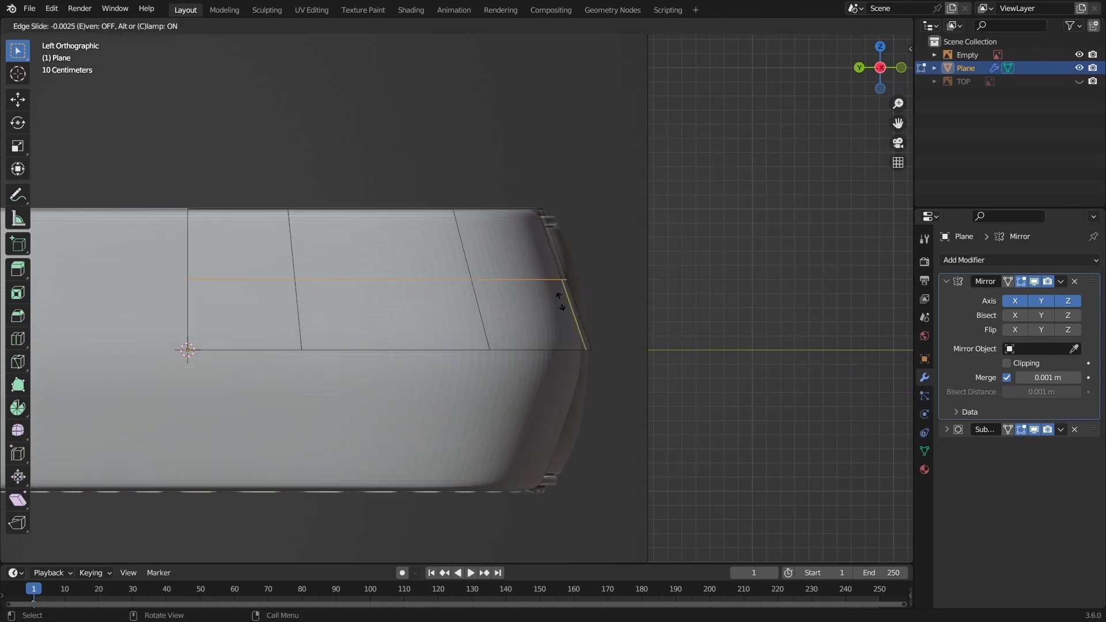
pyautogui.keyDown('shift'); pyautogui.moveTo(574, 266); pyautogui.dragTo(736, 304, button='middle'); pyautogui.keyUp('shift')
pyautogui.press('s')
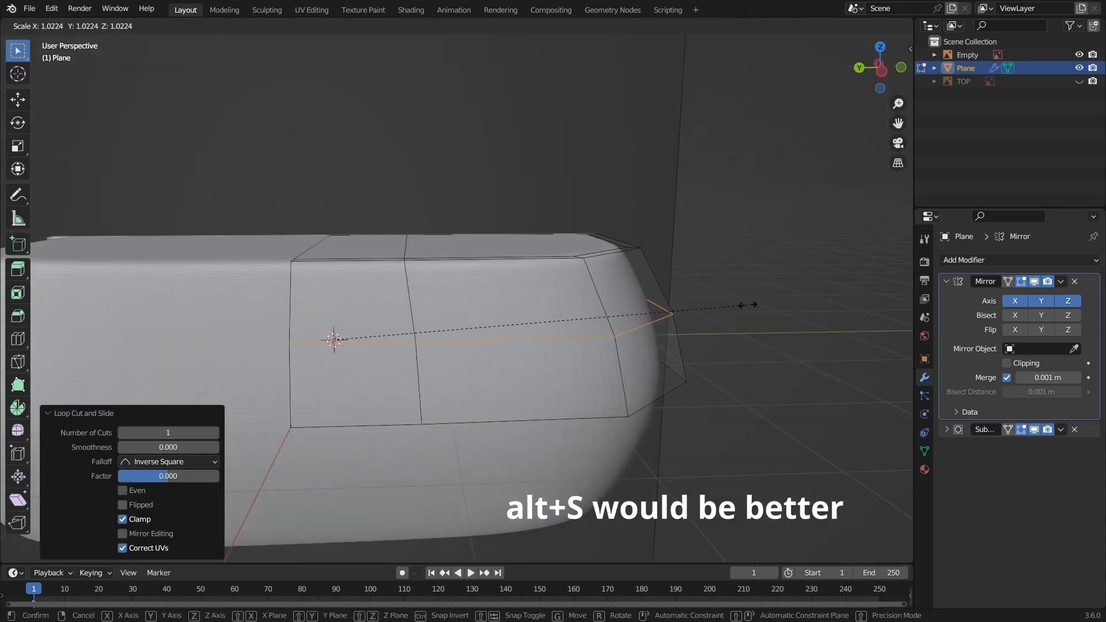
pyautogui.click(749, 308)
# Add another horizontal loop cut between the new loop and the top edge, slide it slightly upward and scale it outward by about 1.01
pyautogui.press('ctrl+KP_3')
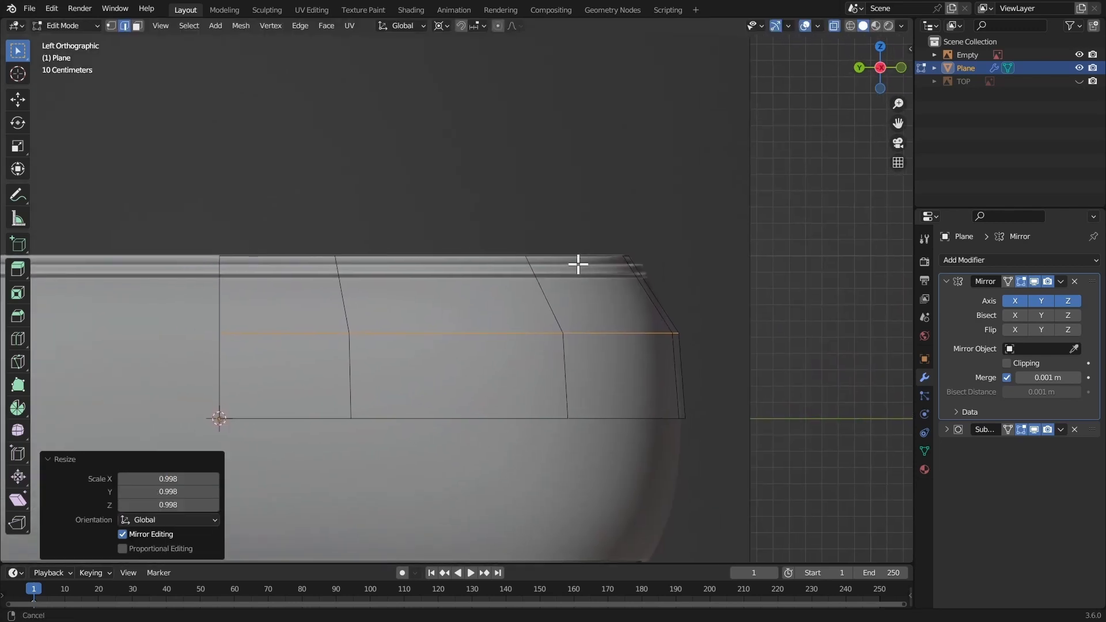
pyautogui.click(631, 300)
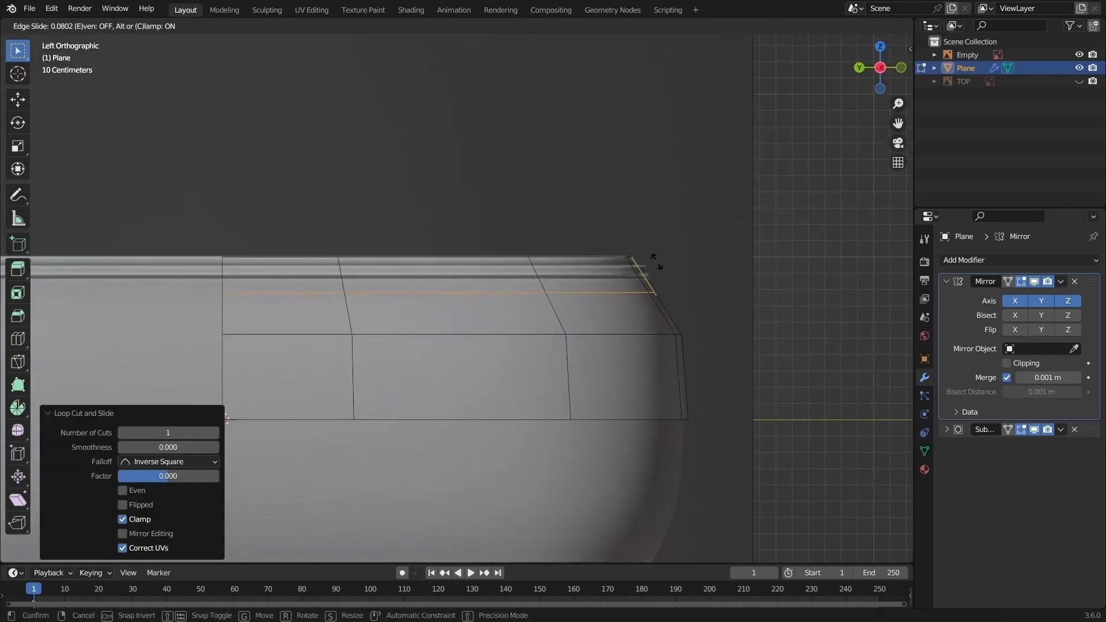
pyautogui.click(651, 256)
pyautogui.press('s')
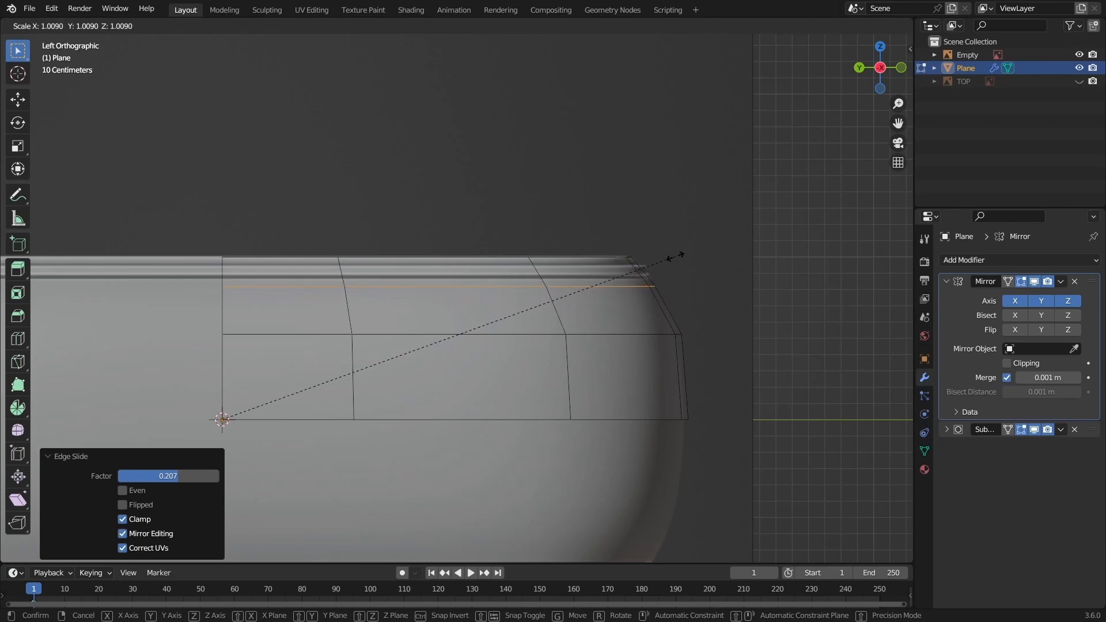
pyautogui.click(677, 256)
pyautogui.press('Tab')
# Examine the mirrored body's rounded shape from several angles, on its own and against the references, and check the viewport's focal length
pyautogui.keyDown('ctrl'); pyautogui.moveTo(679, 259); pyautogui.dragTo(683, 411, button='middle'); pyautogui.keyUp('ctrl')
pyautogui.keyDown('shift'); pyautogui.moveTo(596, 313); pyautogui.dragTo(690, 302, button='middle'); pyautogui.keyUp('shift')
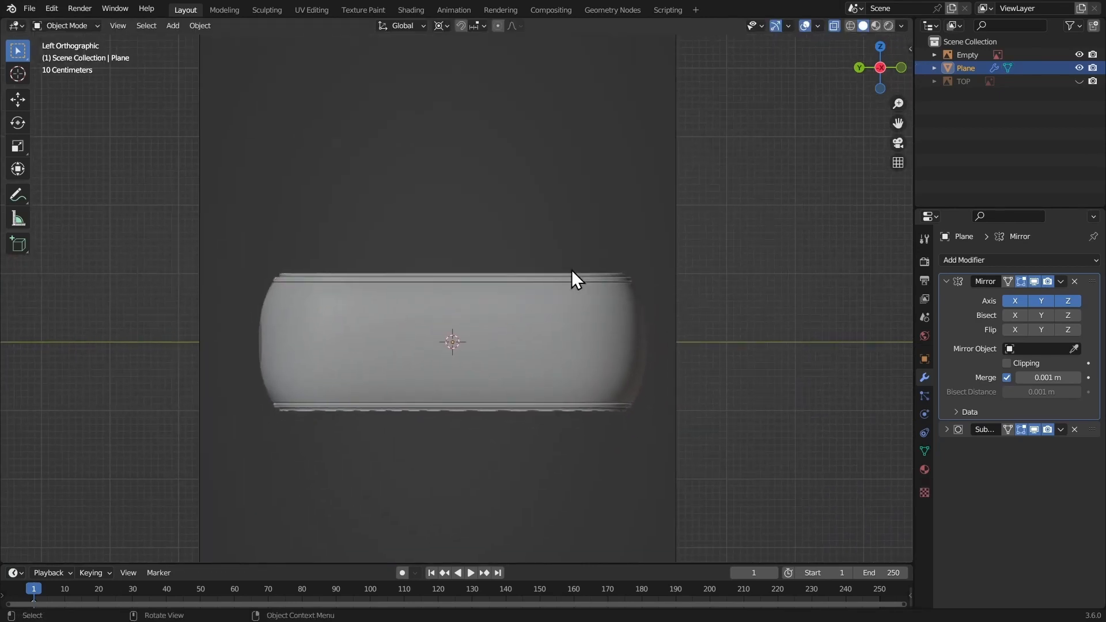
pyautogui.moveTo(509, 302)
pyautogui.keyDown('shift'); pyautogui.mouseDown(button='middle')
pyautogui.moveTo(671, 280)
pyautogui.moveTo(670, 224)
pyautogui.moveTo(707, 274)
pyautogui.mouseUp(button='middle'); pyautogui.keyUp('shift')
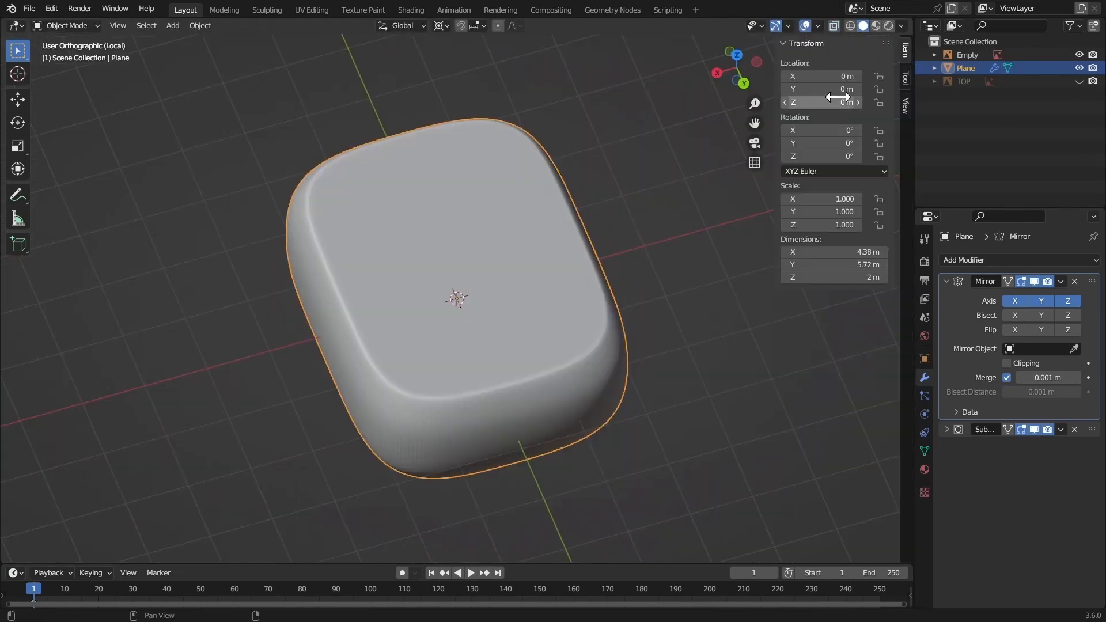
pyautogui.click(905, 105)
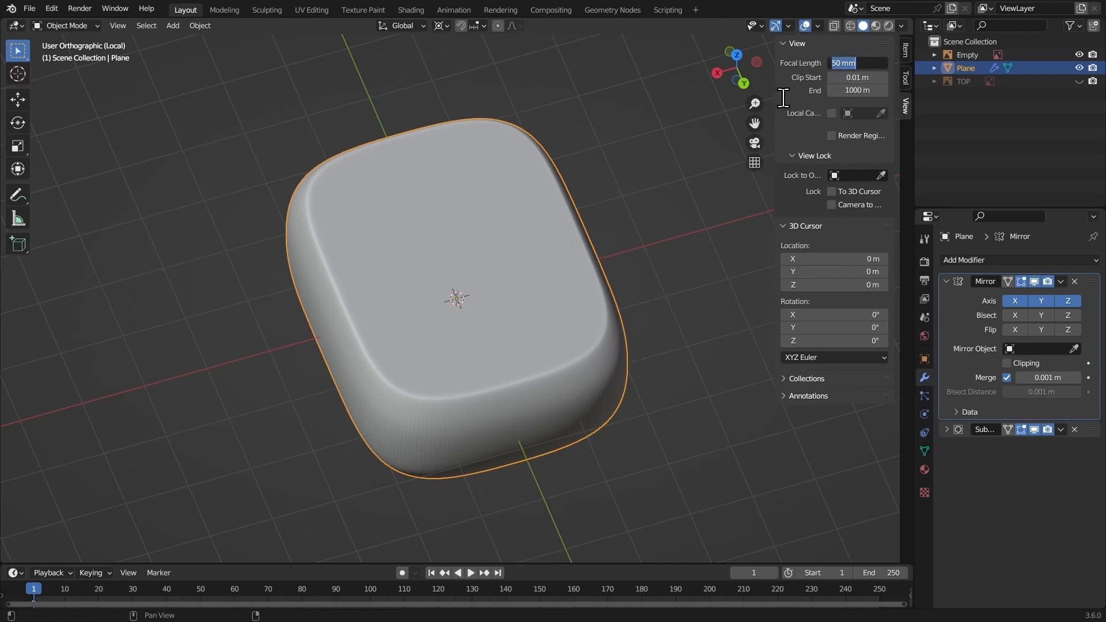
pyautogui.press('Escape')
pyautogui.press('n')
pyautogui.moveTo(694, 331); pyautogui.dragTo(687, 238, button='middle')
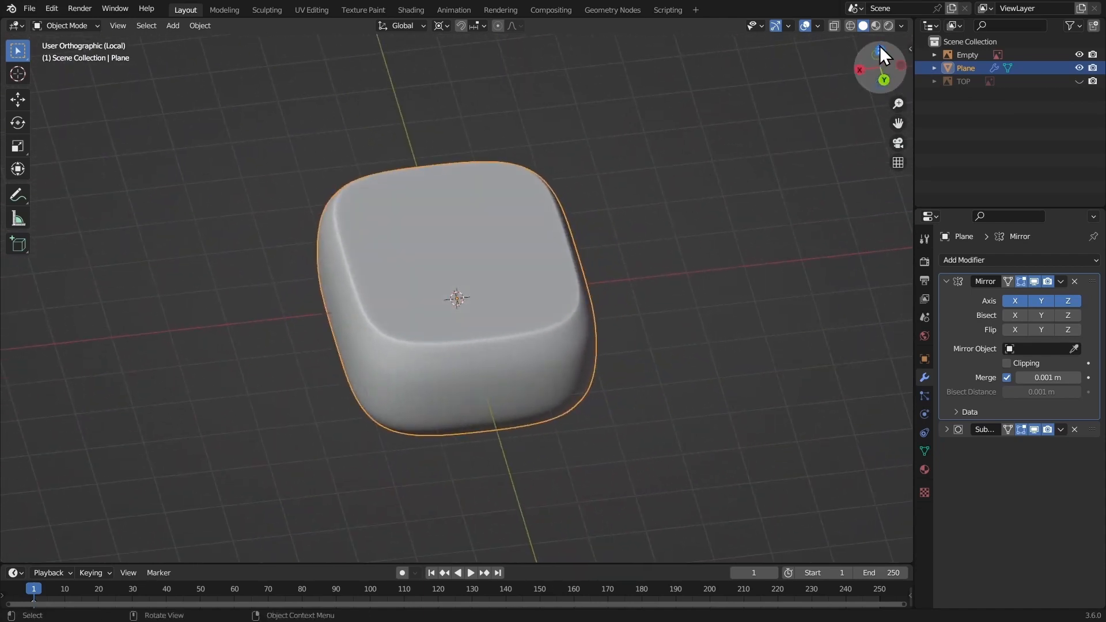
pyautogui.moveTo(884, 56); pyautogui.dragTo(654, 165)
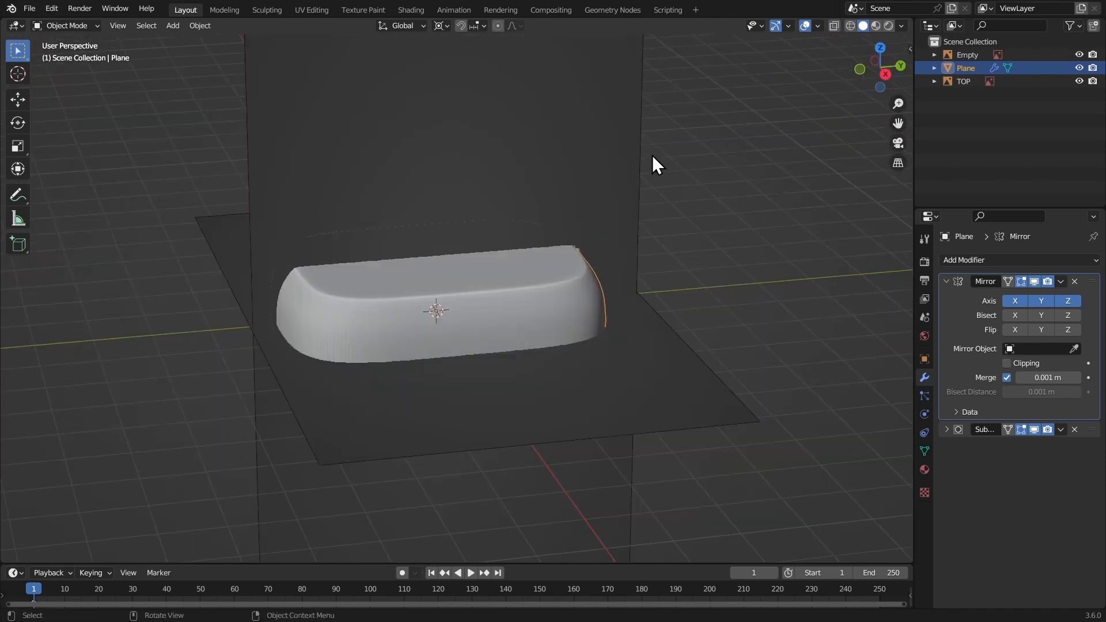
pyautogui.moveTo(654, 165); pyautogui.dragTo(786, 192, button='middle')
# Isolate the body in local view and move its upper rows of faces slightly down along Z in the side view
pyautogui.press('/')
pyautogui.press('Tab')
pyautogui.moveTo(790, 193); pyautogui.dragTo(417, 314)
pyautogui.scroll(2, 459, 220)
pyautogui.press('g')
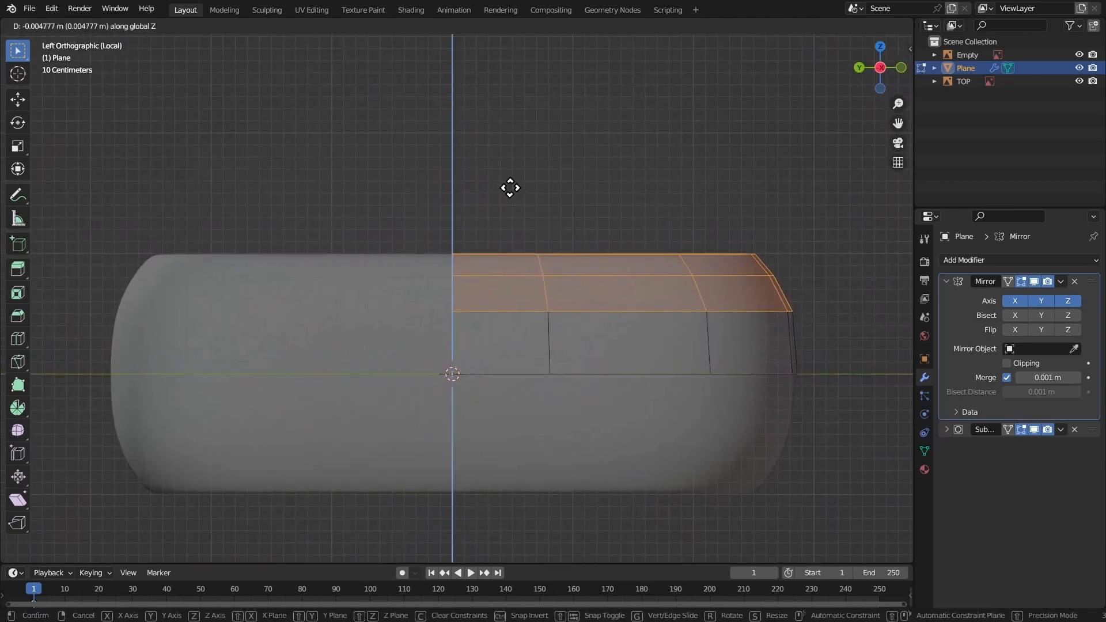
pyautogui.press('z')
pyautogui.click(512, 196)
pyautogui.moveTo(511, 192); pyautogui.dragTo(565, 227, button='middle')
pyautogui.click(526, 112)
# Add a loop cut just below the top rim with slide factor 0.443 and bevel it 0.00505 m with one segment
pyautogui.moveTo(526, 112); pyautogui.dragTo(648, 282, button='middle')
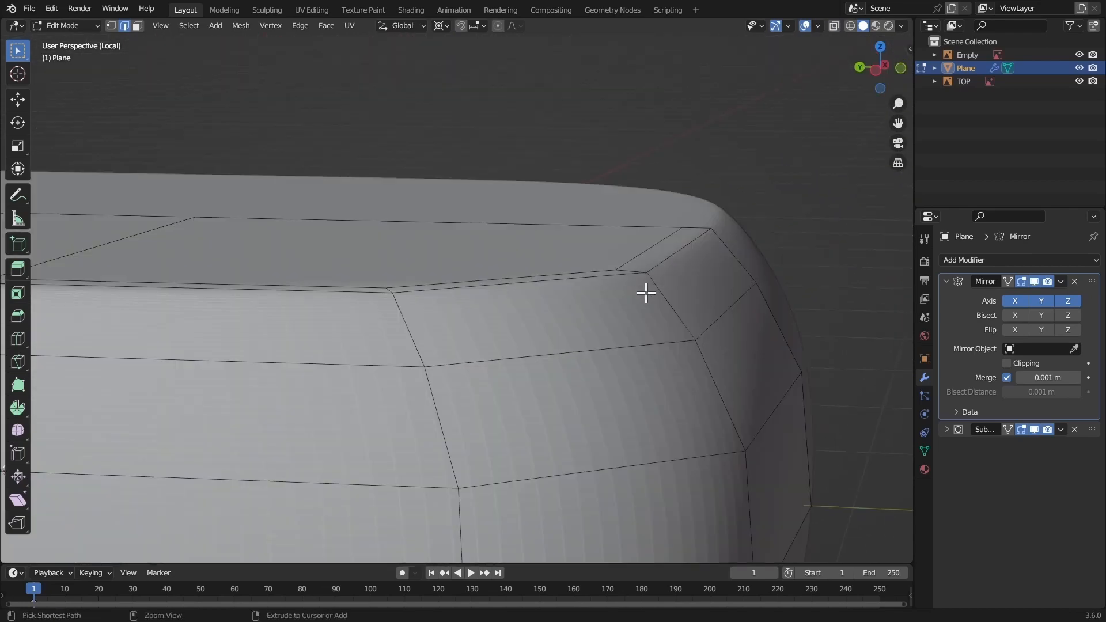
pyautogui.hotkey('ctrl', 'r')
pyautogui.moveTo(637, 277); pyautogui.dragTo(604, 234)
pyautogui.hotkey('ctrl', 'b')
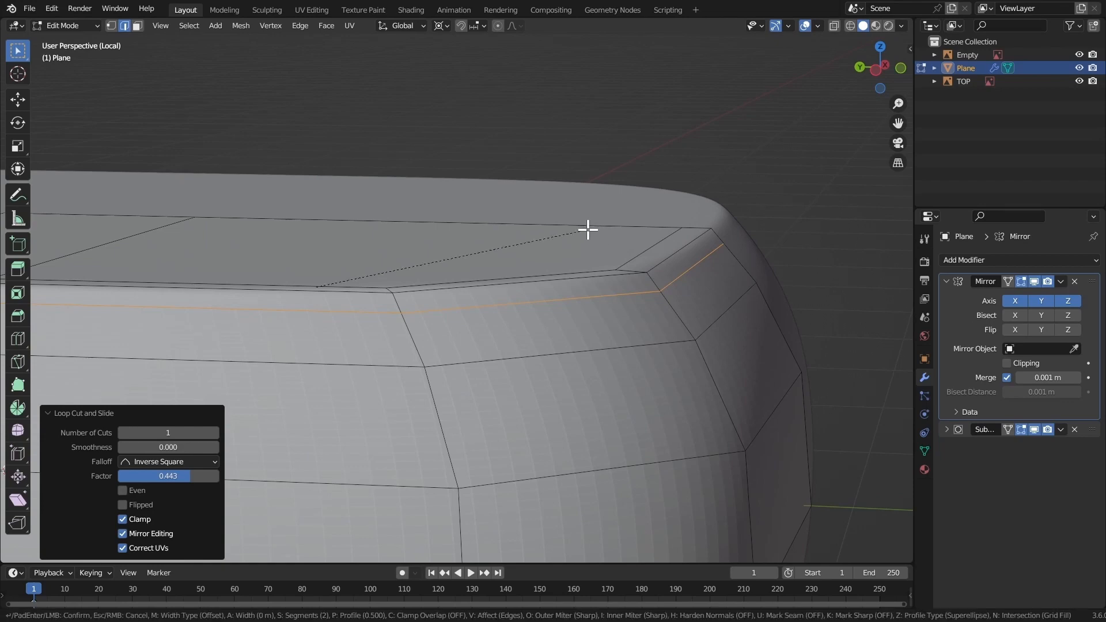
pyautogui.click(584, 224)
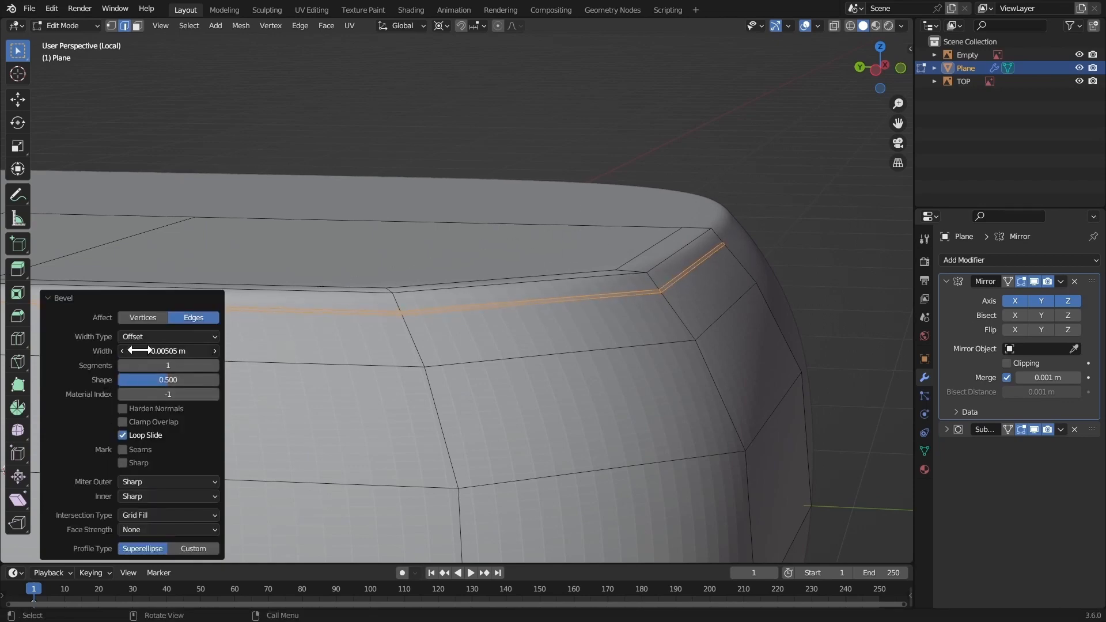
# Apply the body's Mirror modifier in Object Mode
pyautogui.press('Tab')
pyautogui.moveTo(724, 277); pyautogui.dragTo(798, 288, button='middle')
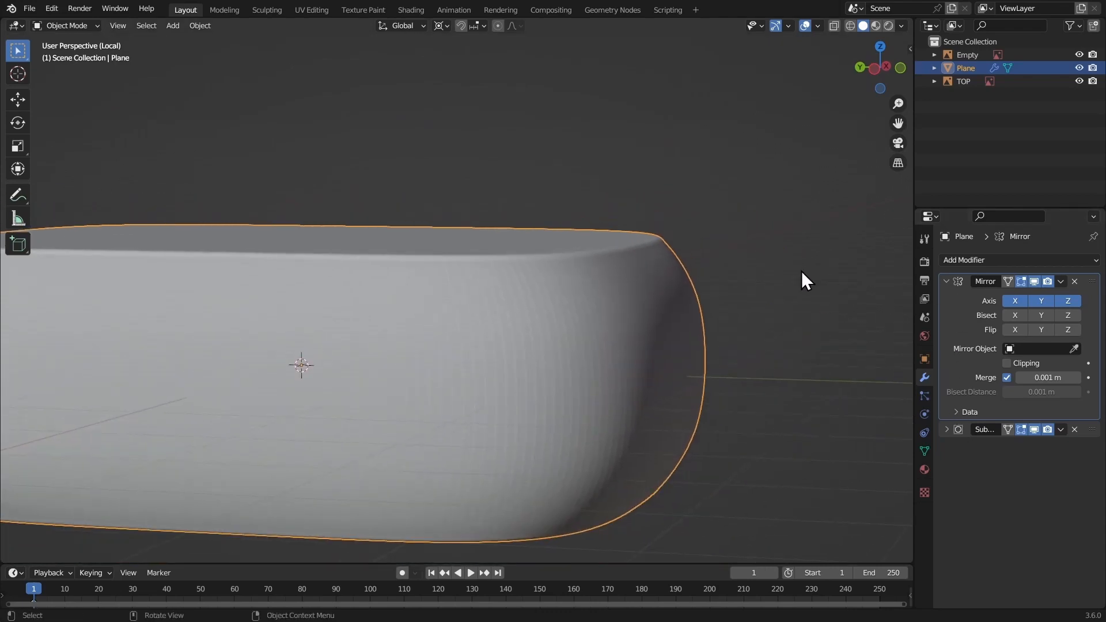
pyautogui.hotkey('ctrl', 'a')
pyautogui.moveTo(720, 242); pyautogui.dragTo(749, 279, button='middle')
# Extrude the narrow beveled face strip below the rim along its normals by -0.0504 m to cut a groove
pyautogui.press('Tab')
pyautogui.scroll(3, 748, 247)
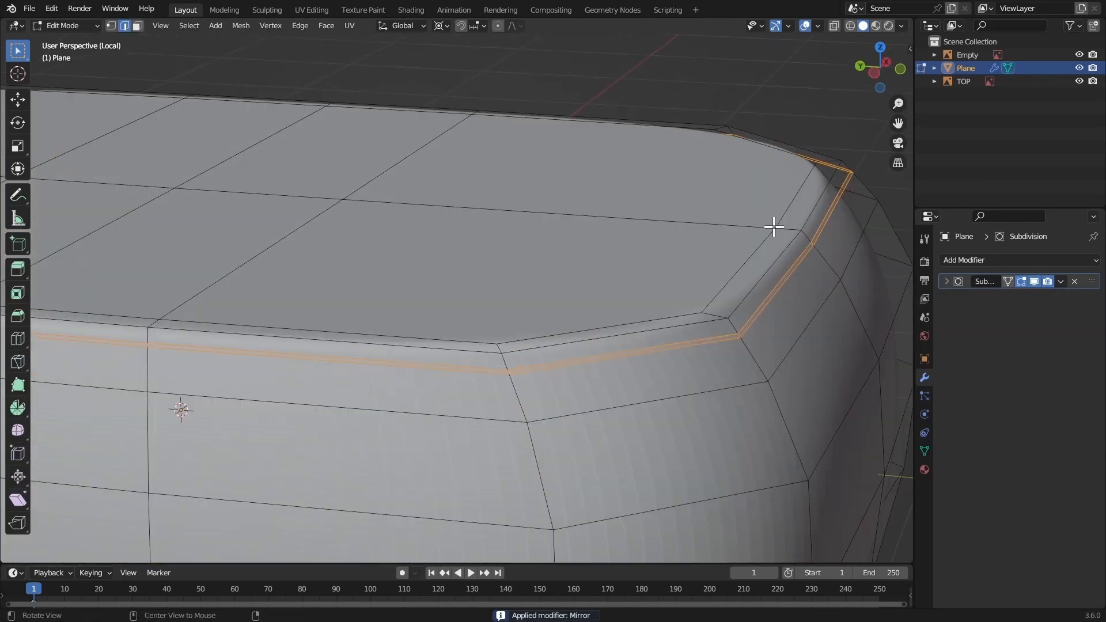
pyautogui.hotkey('alt', 'e')
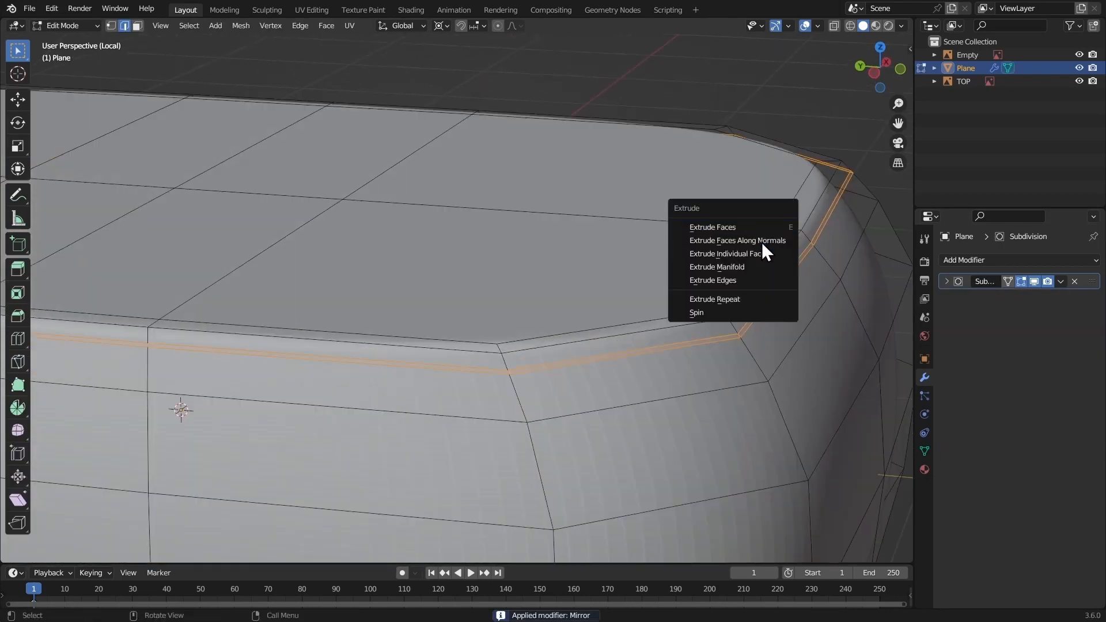
pyautogui.click(761, 242)
pyautogui.click(790, 265)
# Add three supporting edge loops around the groove and top rim, with slide factors 0.791, -0.373 and 0.376
pyautogui.hotkey('ctrl', 'r')
pyautogui.click(807, 261)
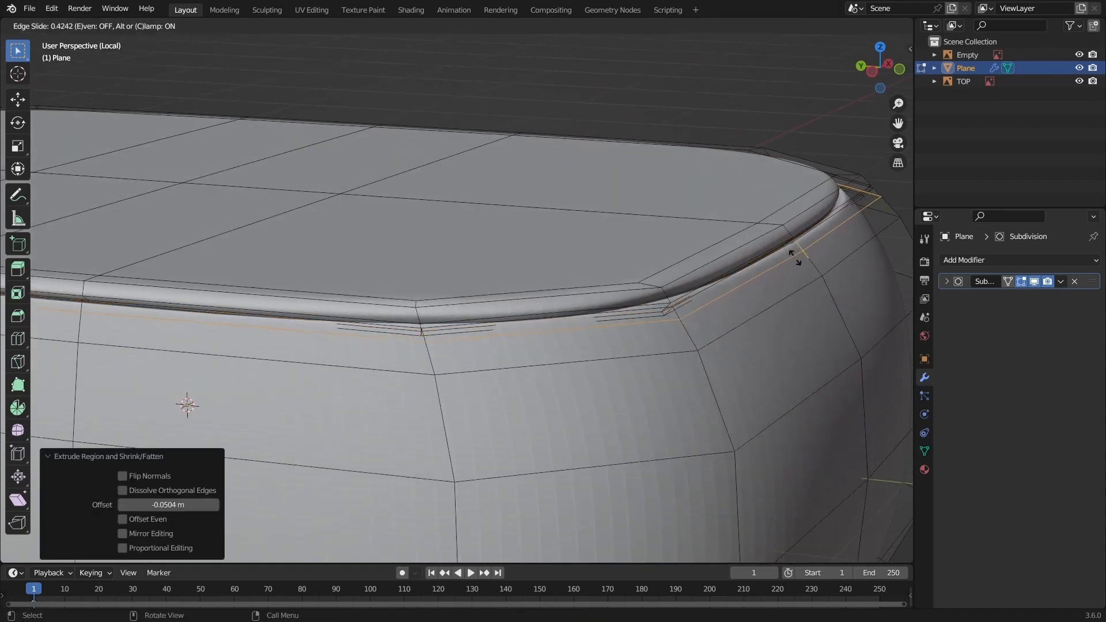
pyautogui.click(792, 254)
pyautogui.scroll(2, 784, 250)
pyautogui.moveTo(762, 249); pyautogui.dragTo(757, 239, button='middle')
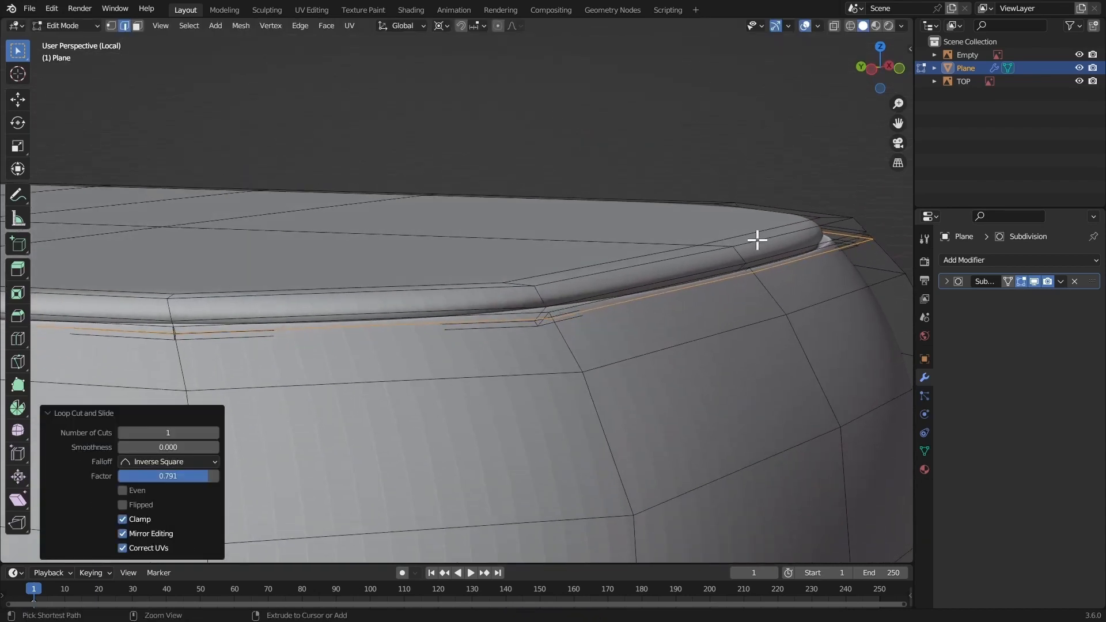
pyautogui.click(776, 250)
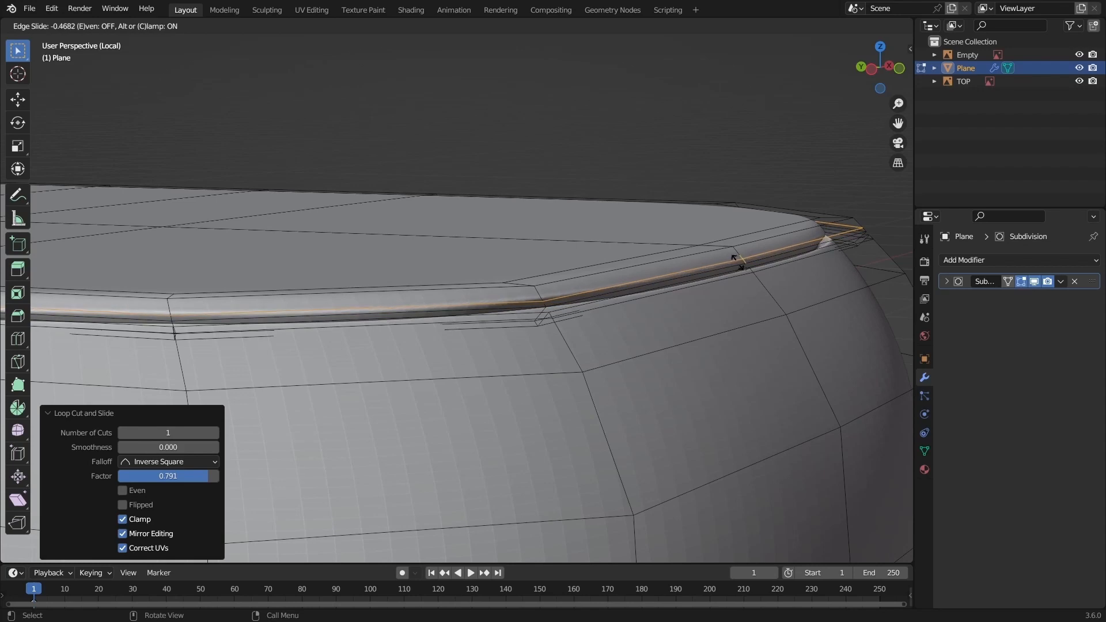
pyautogui.click(737, 261)
pyautogui.scroll(1, 732, 262)
pyautogui.click(715, 268)
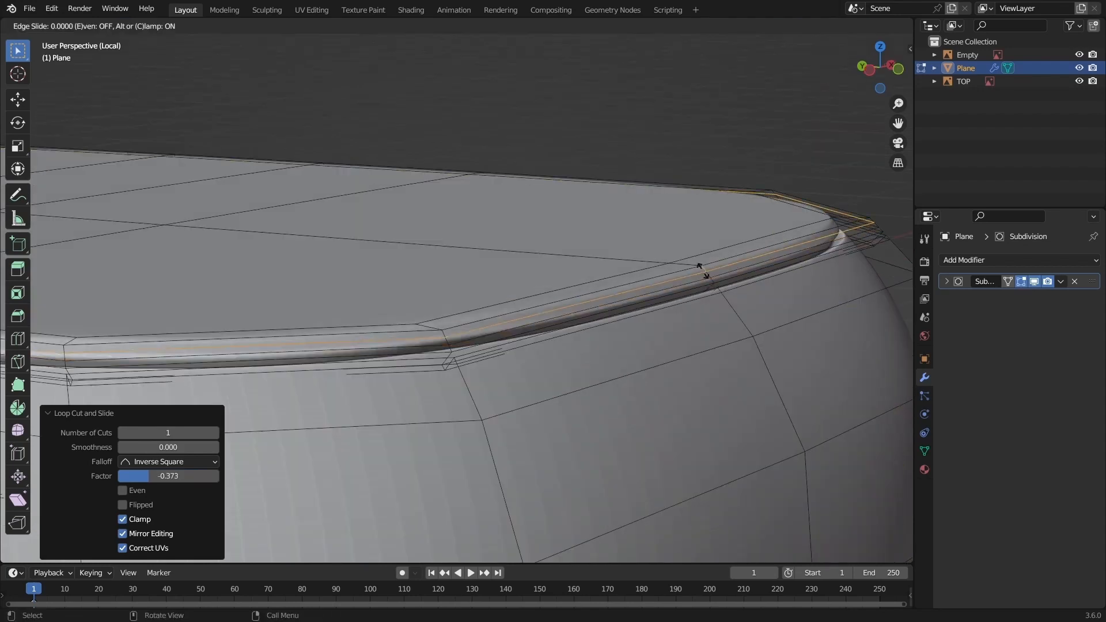
pyautogui.click(698, 268)
pyautogui.moveTo(699, 266); pyautogui.dragTo(732, 269, button='middle')
pyautogui.keyDown('ctrl'); pyautogui.moveTo(732, 268); pyautogui.dragTo(738, 356, button='middle'); pyautogui.keyUp('ctrl')
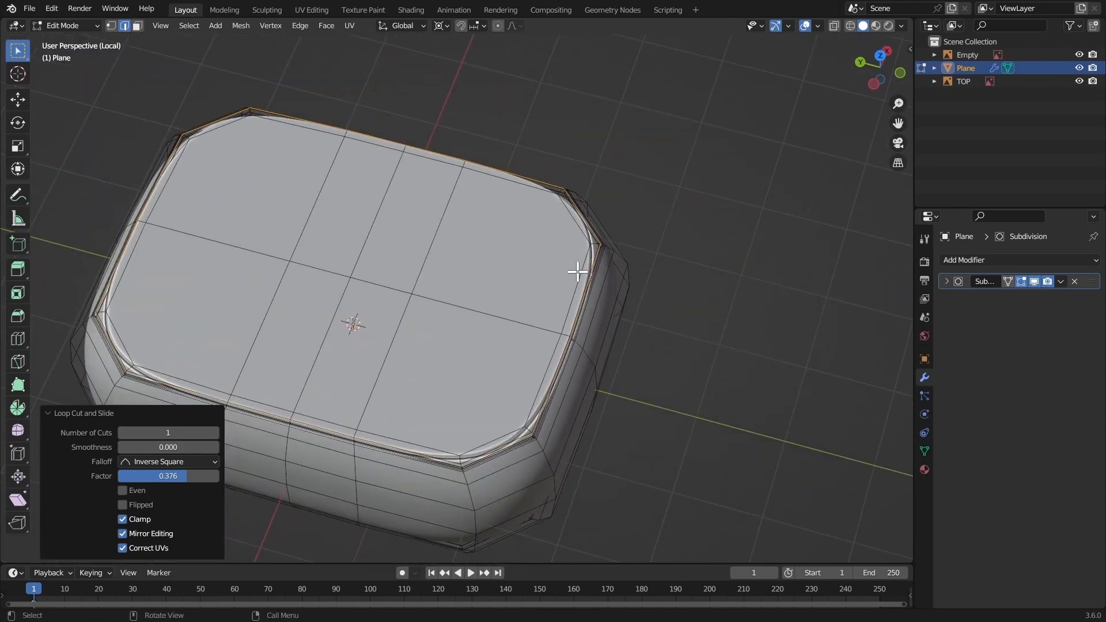
# Select all the flat top faces inside the rim and extrude them upward about 0.085 m
pyautogui.press('3')
pyautogui.moveTo(521, 269); pyautogui.dragTo(498, 271, button='middle')
pyautogui.click(538, 269)
pyautogui.keyDown('shift'); pyautogui.click(472, 344); pyautogui.keyUp('shift')
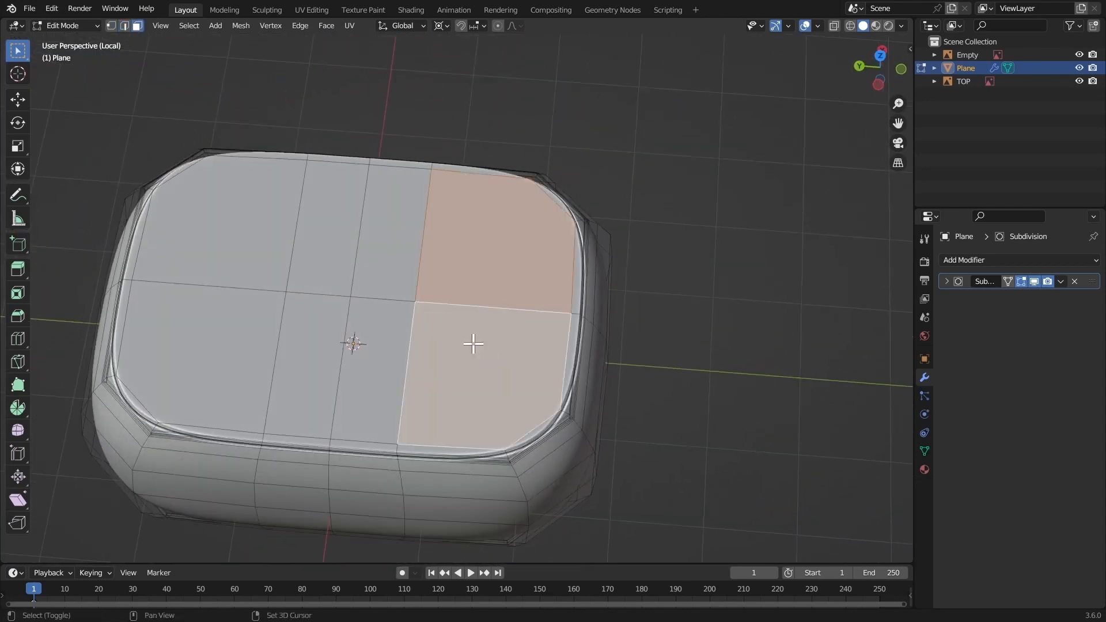
pyautogui.keyDown('shift'); pyautogui.click(244, 324); pyautogui.keyUp('shift')
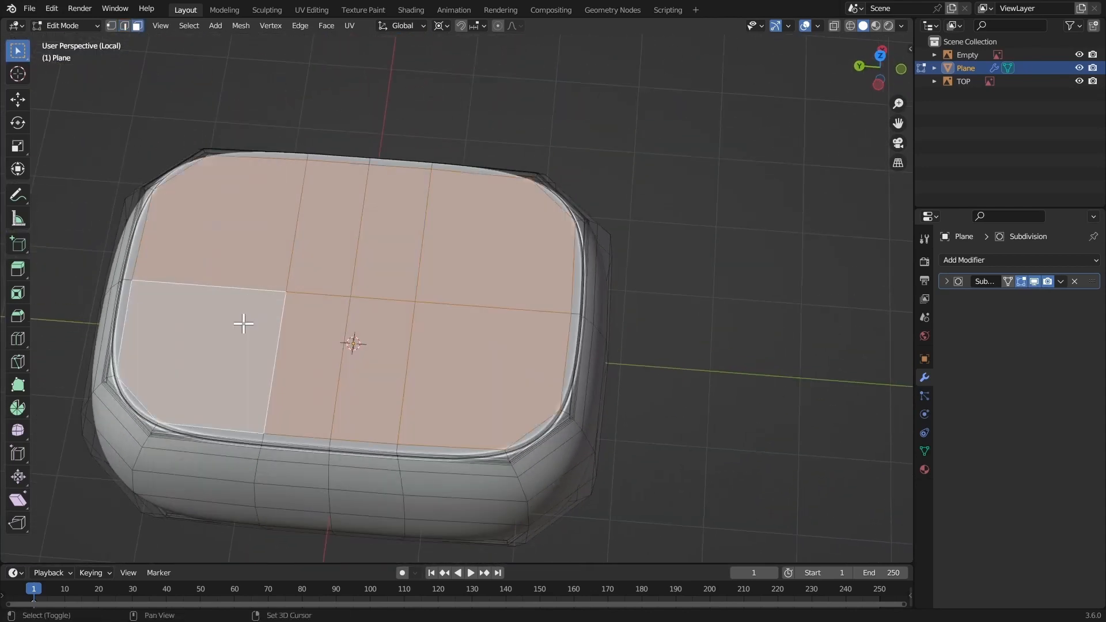
pyautogui.moveTo(243, 324); pyautogui.dragTo(477, 262, button='middle')
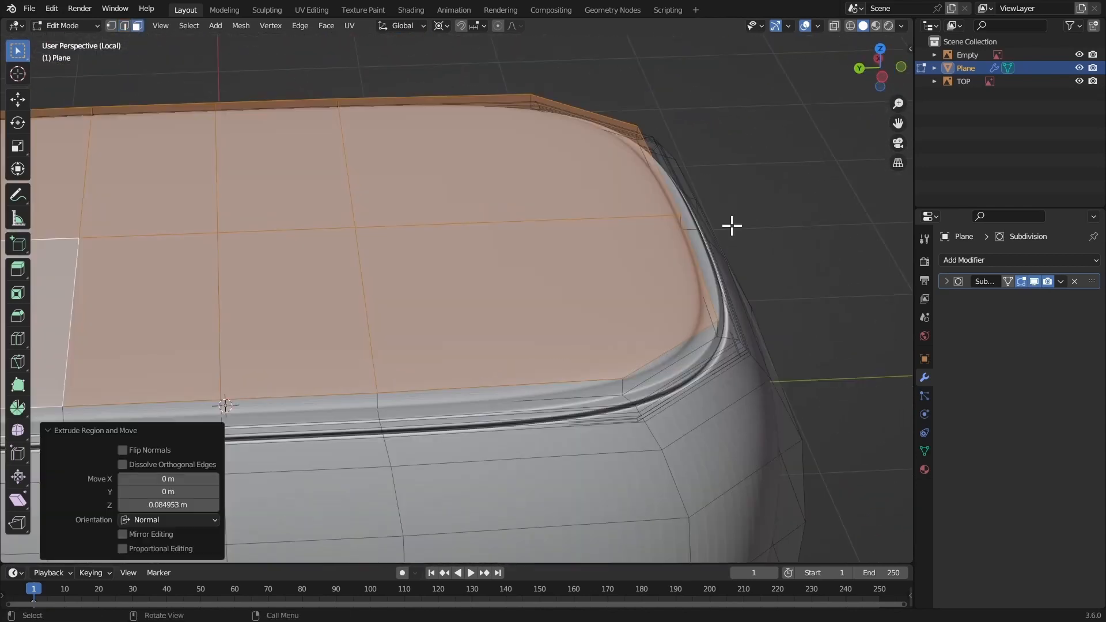
# Inset the raised top faces by about 0.0505 m
pyautogui.moveTo(782, 238)
pyautogui.mouseDown(button='middle')
pyautogui.moveTo(766, 247)
pyautogui.moveTo(783, 248)
pyautogui.mouseUp(button='middle')
pyautogui.press('i')
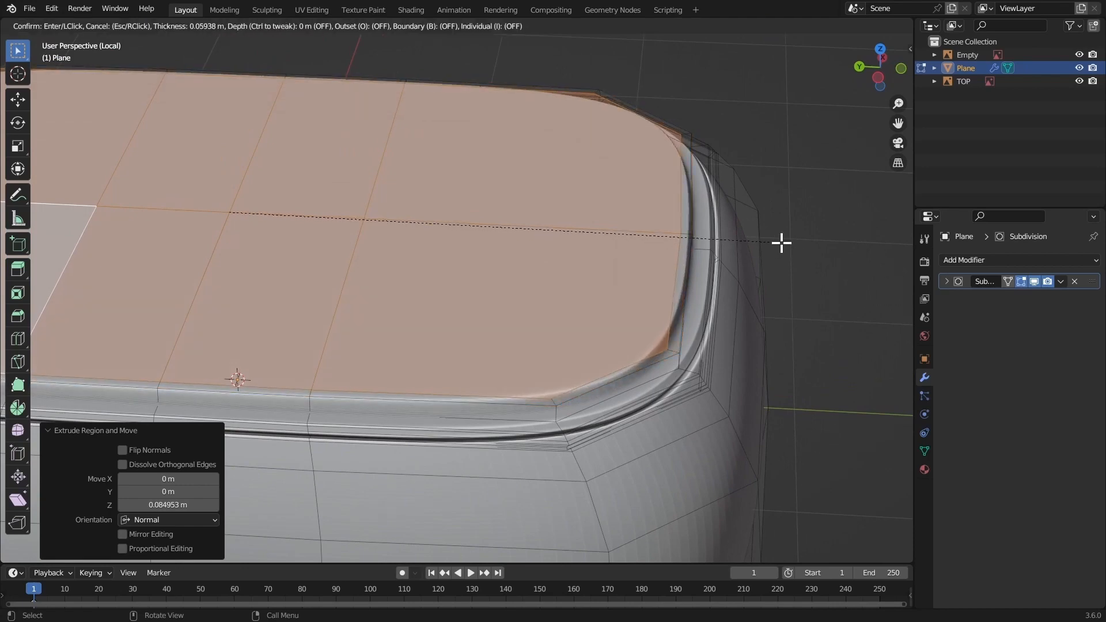
pyautogui.click(783, 242)
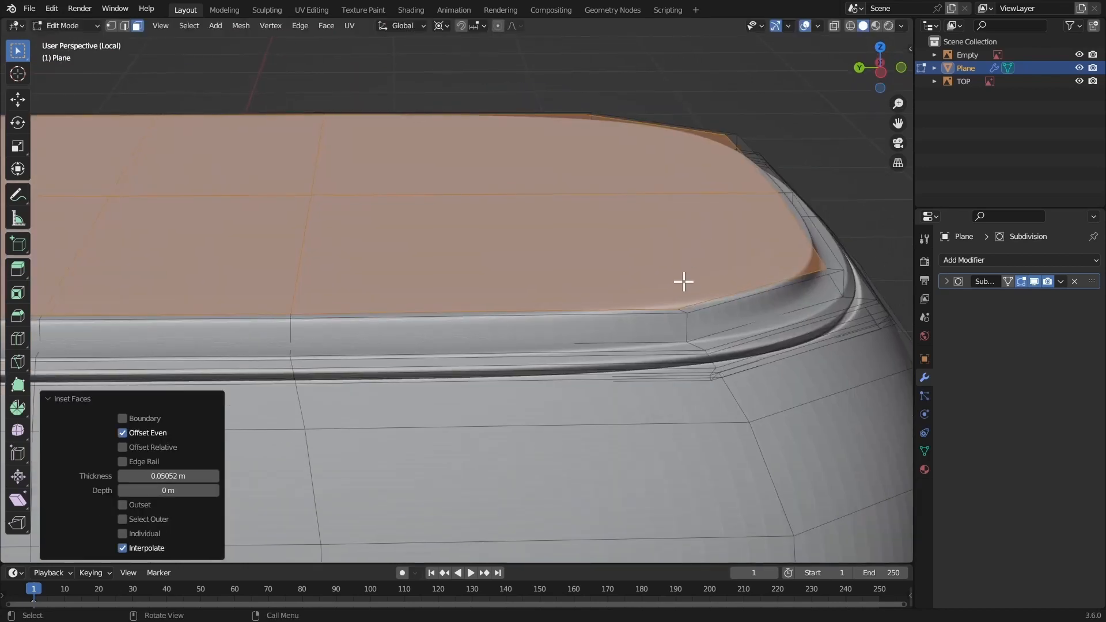
# Add supporting edge loops around the side wall of the raised top, with slide factors 0.520 and -0.295
pyautogui.moveTo(684, 282); pyautogui.dragTo(696, 285, button='middle')
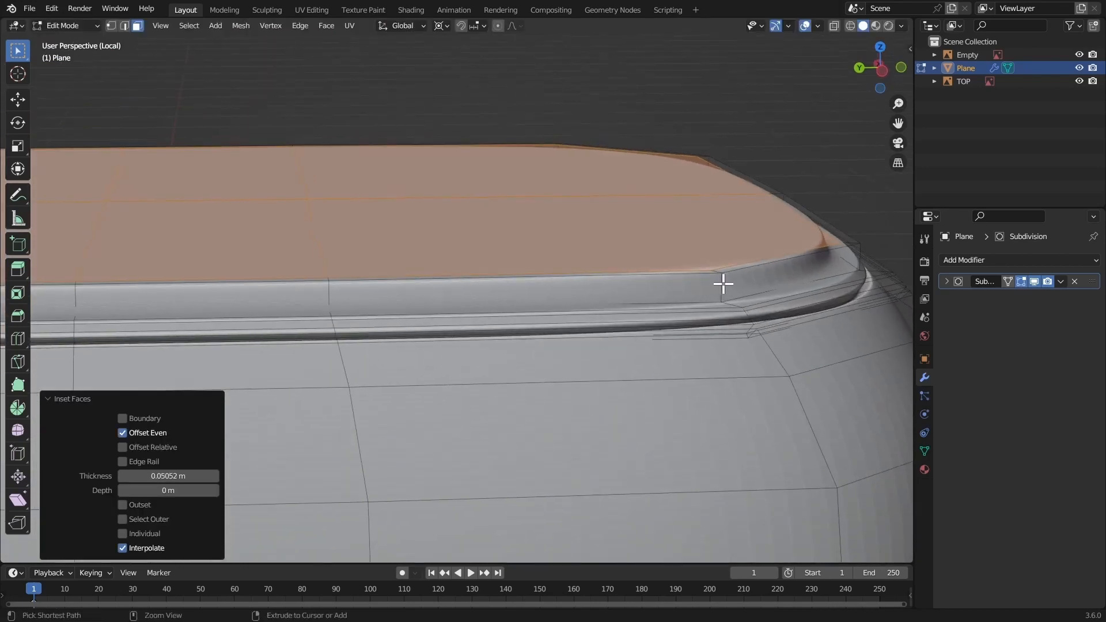
pyautogui.hotkey('ctrl', 'r')
pyautogui.click(722, 284)
pyautogui.click(721, 292)
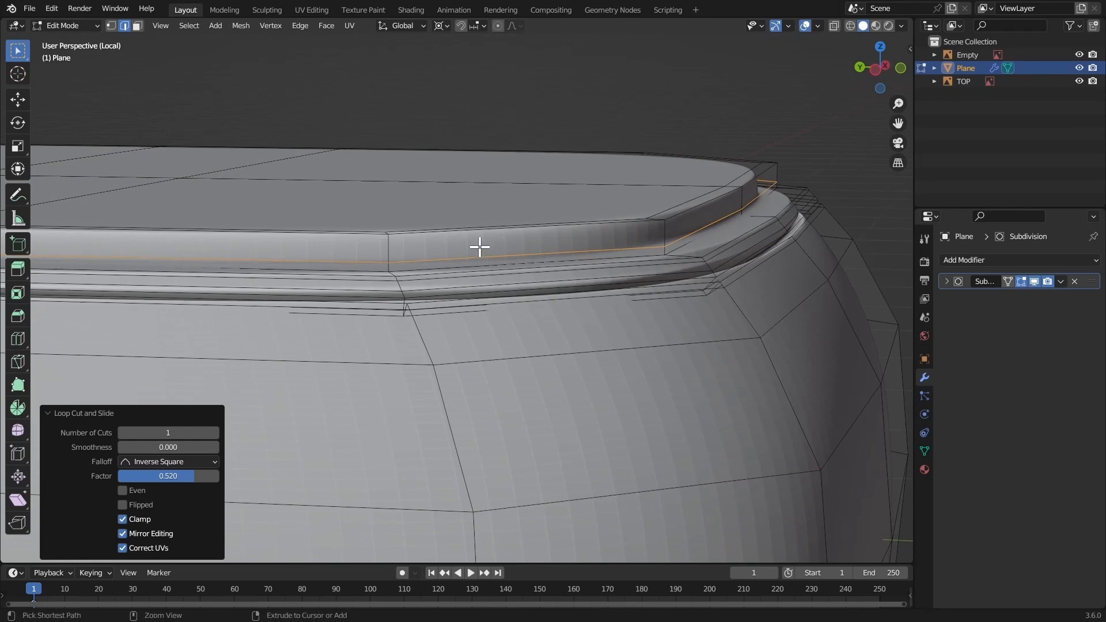
pyautogui.press('g')
pyautogui.press('g')
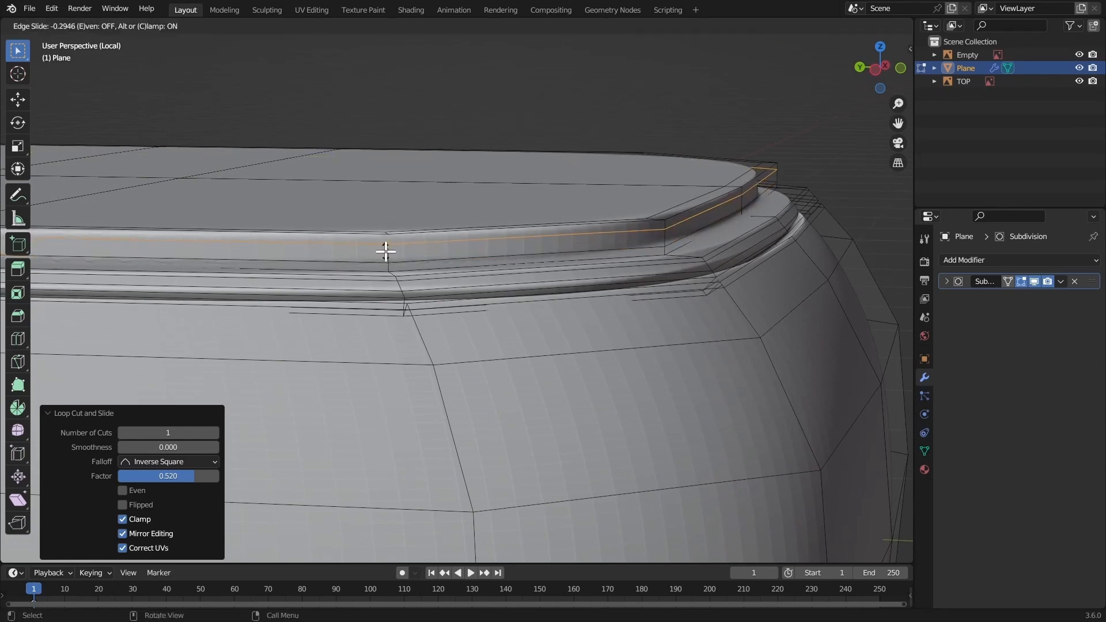
pyautogui.click(385, 251)
pyautogui.moveTo(386, 252); pyautogui.dragTo(708, 218, button='middle')
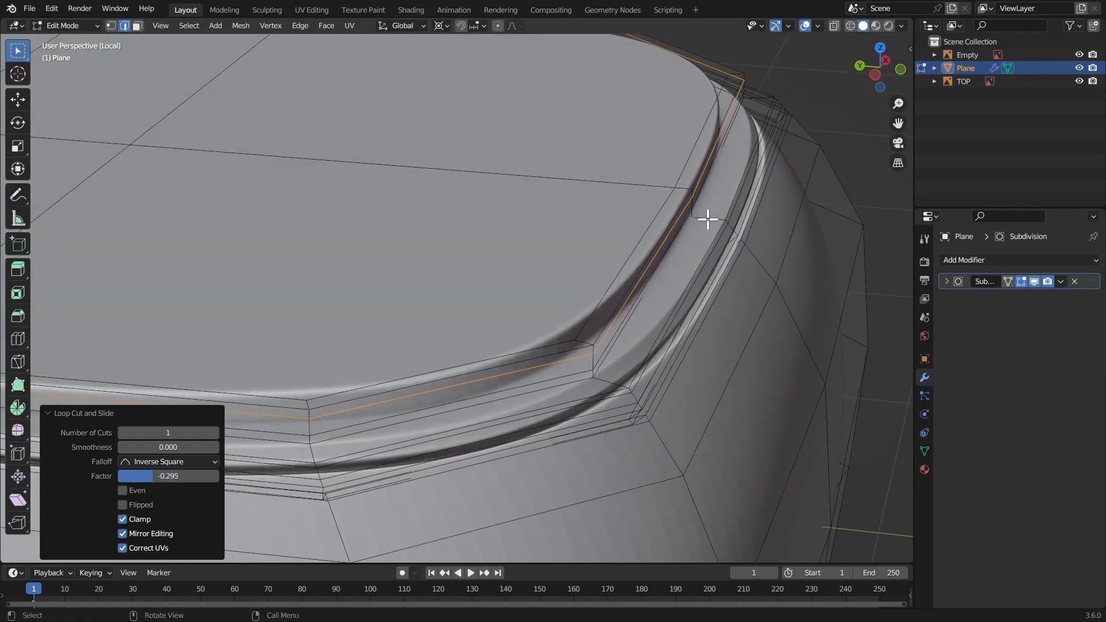
pyautogui.hotkey('ctrl', 'r')
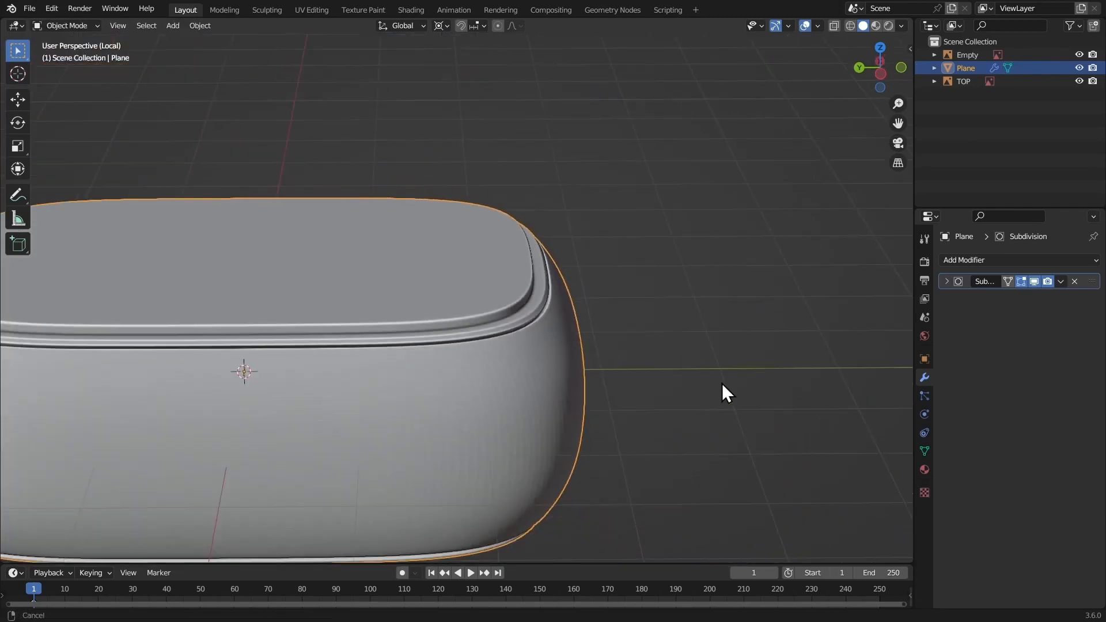
# Select the body's entire mesh and scale it along the Z axis to adjust its height
pyautogui.scroll(-3, 723, 386)
pyautogui.moveTo(723, 385); pyautogui.dragTo(755, 249, button='middle')
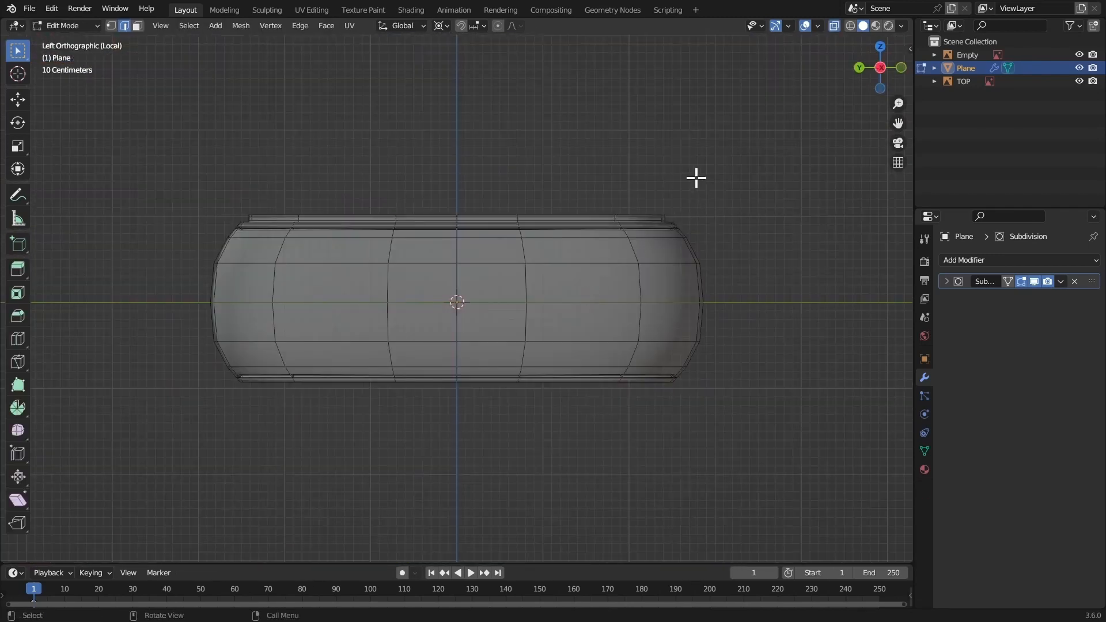
pyautogui.hotkey('alt', 'z')
pyautogui.scroll(1, 536, 242)
pyautogui.press('Tab')
pyautogui.moveTo(469, 232); pyautogui.dragTo(489, 257, button='middle')
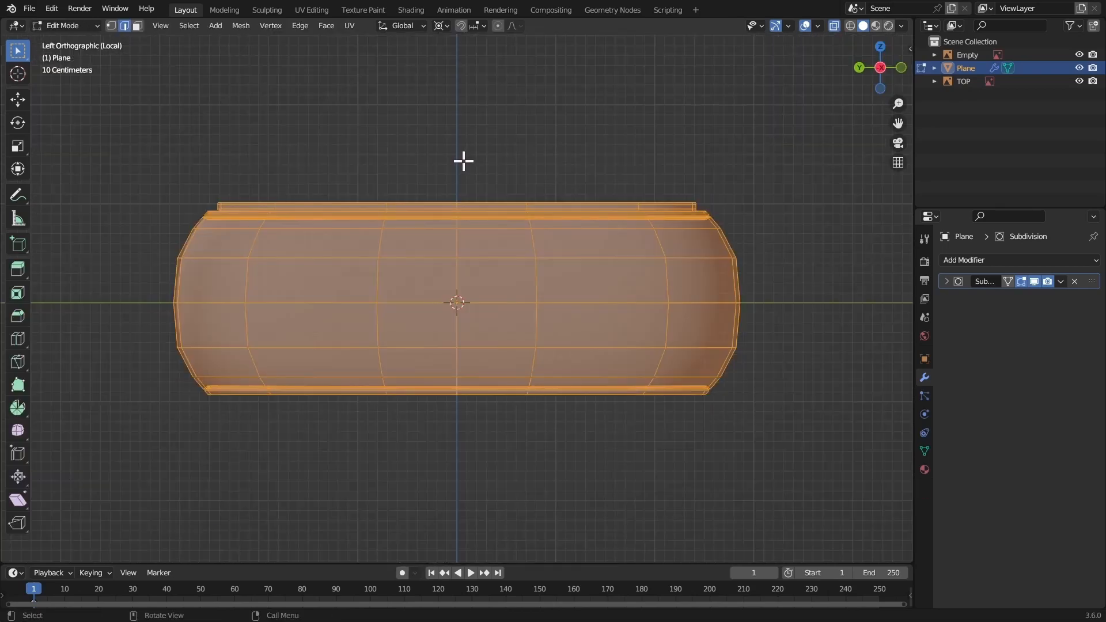
pyautogui.moveTo(464, 161); pyautogui.dragTo(494, 199, button='middle')
pyautogui.hotkey('alt', 'z')
pyautogui.scroll(-3, 494, 199)
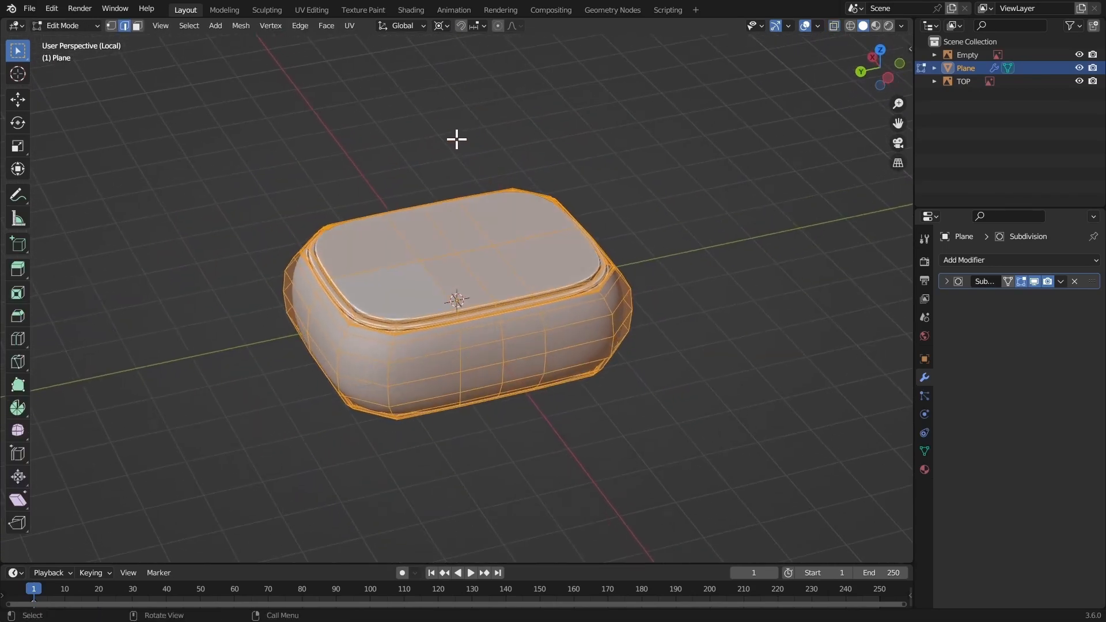
pyautogui.press('s')
pyautogui.press('z')
pyautogui.click(456, 155)
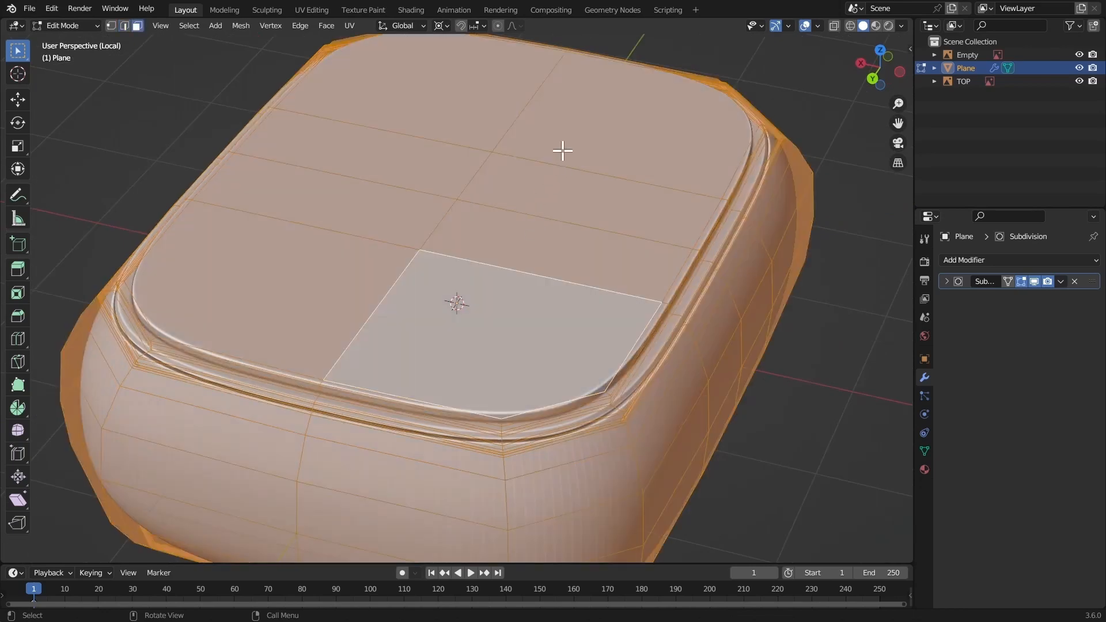
# Select the raised top's faces, grow the selection by one ring and move them about -0.027 m along Z
pyautogui.moveTo(378, 262); pyautogui.dragTo(377, 263)
pyautogui.moveTo(527, 288); pyautogui.dragTo(537, 249, button='middle')
pyautogui.scroll(2, 571, 232)
pyautogui.scroll(3, 657, 209)
pyautogui.moveTo(646, 214); pyautogui.dragTo(587, 160, button='middle')
pyautogui.press('ctrl+KP_Add')
pyautogui.press('g')
pyautogui.press('z')
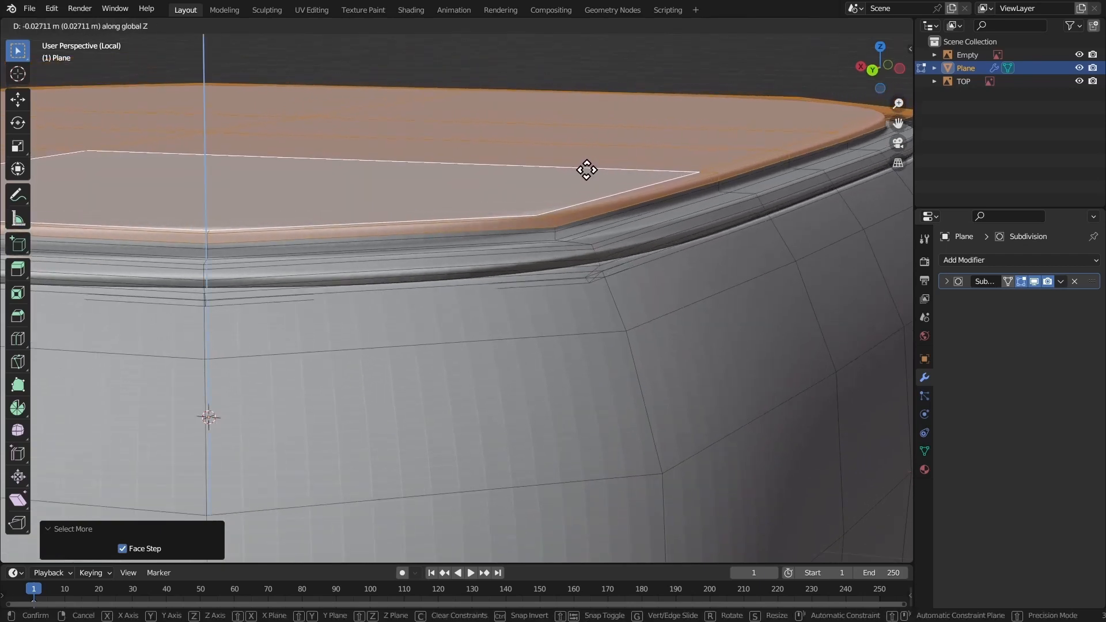
pyautogui.click(587, 170)
# Return to Object Mode, deselect the body and view it from above
pyautogui.press('Tab')
pyautogui.moveTo(581, 175); pyautogui.dragTo(570, 260, button='middle')
pyautogui.rightClick(570, 260)
pyautogui.click(519, 198)
pyautogui.moveTo(519, 197)
pyautogui.mouseDown(button='middle')
pyautogui.moveTo(563, 239)
pyautogui.moveTo(507, 258)
pyautogui.moveTo(563, 247)
pyautogui.mouseUp(button='middle')
pyautogui.click(880, 53)
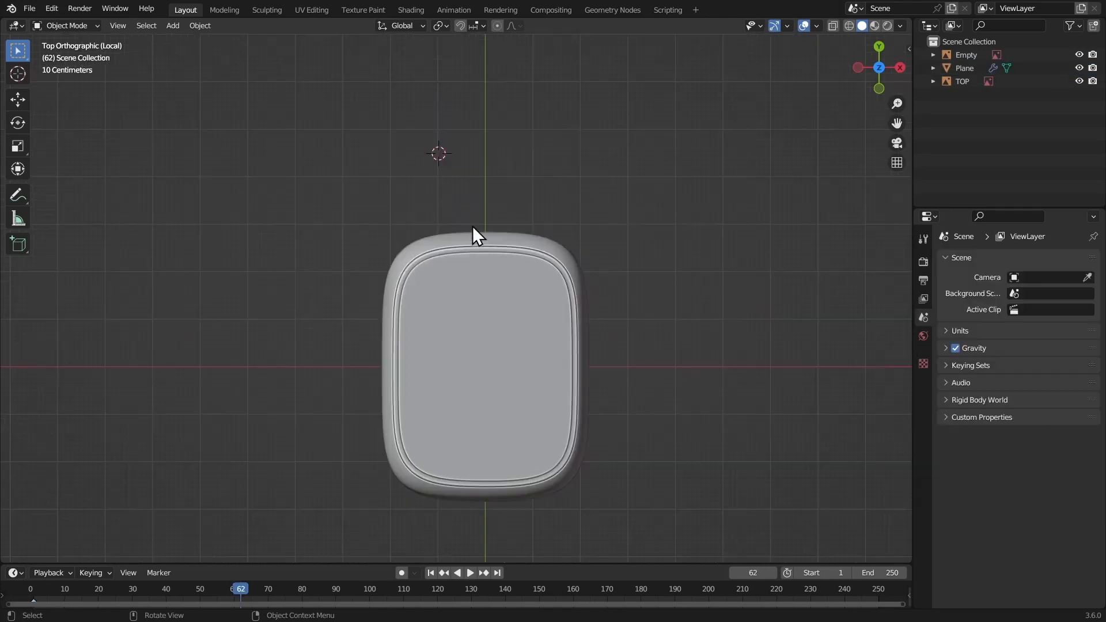
# Sketch a wavy annotation line behind the body in the top view
pyautogui.scroll(-2, 464, 231)
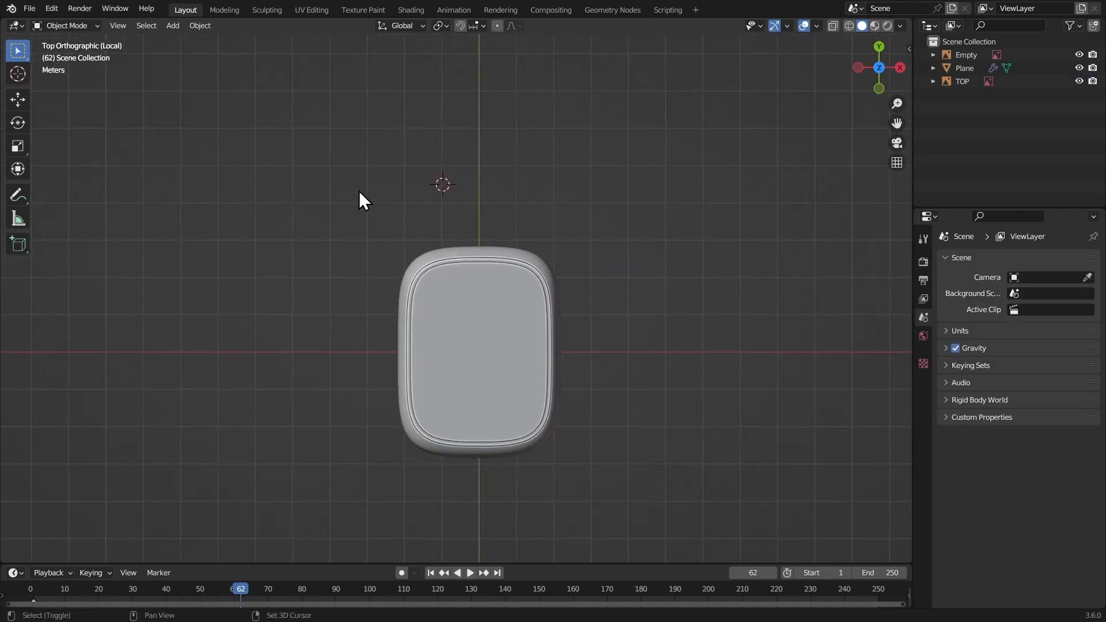
pyautogui.keyDown('shift'); pyautogui.moveTo(437, 205); pyautogui.dragTo(435, 265, button='middle'); pyautogui.keyUp('shift')
pyautogui.click(17, 195)
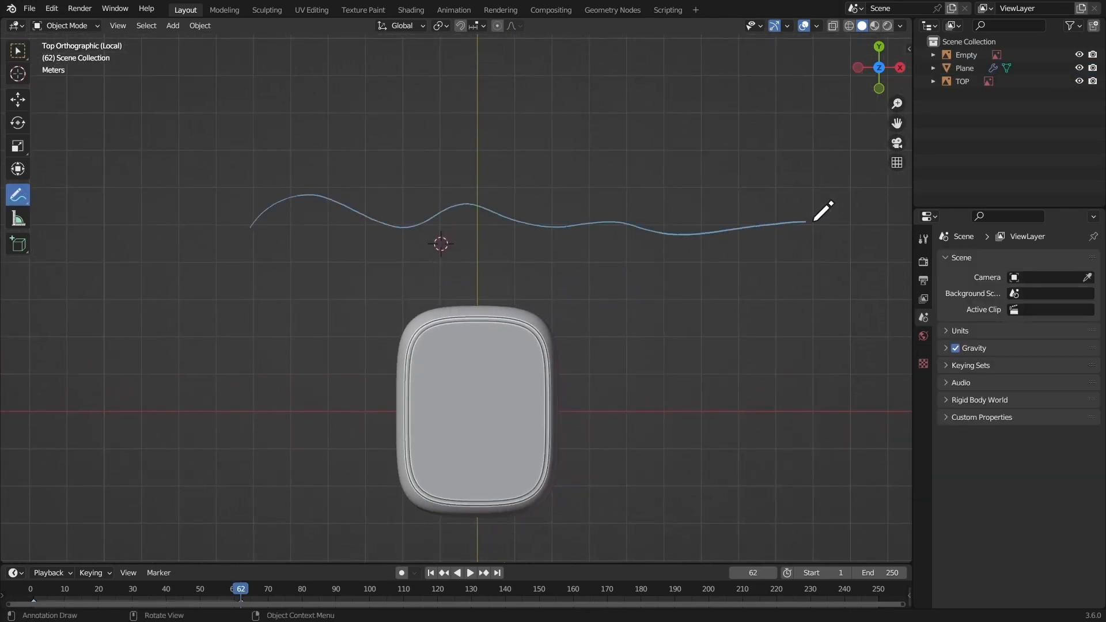
pyautogui.click(16, 57)
# Add a Bezier curve behind the body and scale its horizontal control point's handles to about 0.566
pyautogui.hotkey('shift', 'a')
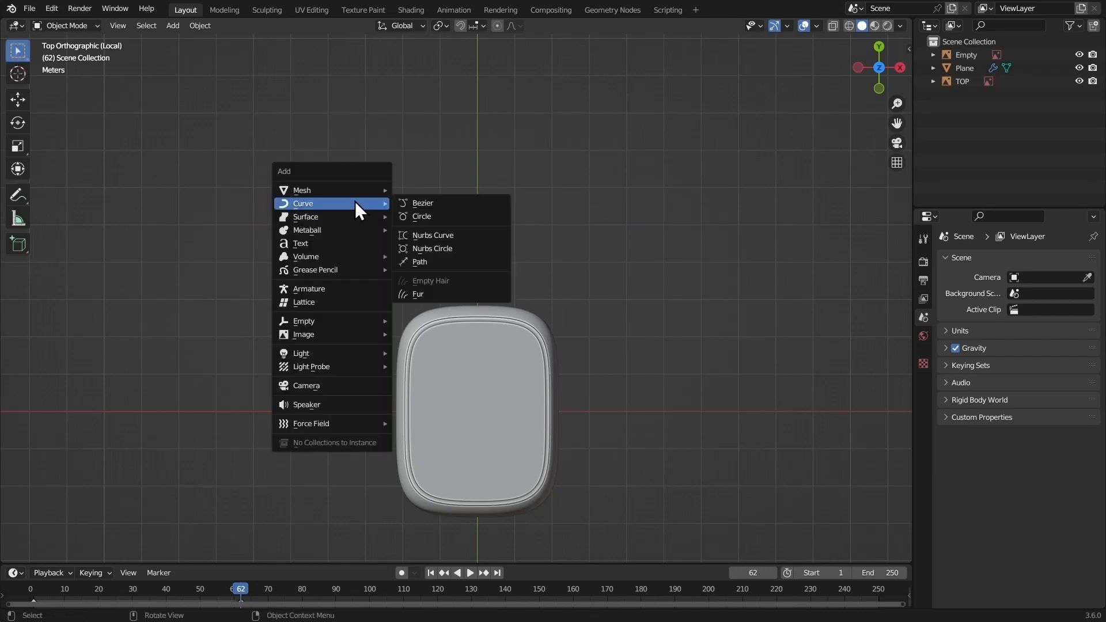
pyautogui.moveTo(325, 201)
pyautogui.click(429, 204)
pyautogui.keyDown('shift'); pyautogui.moveTo(431, 205); pyautogui.dragTo(445, 275, button='middle'); pyautogui.keyUp('shift')
pyautogui.keyDown('ctrl'); pyautogui.moveTo(445, 275); pyautogui.dragTo(436, 222, button='middle'); pyautogui.keyUp('ctrl')
pyautogui.press('Tab')
pyautogui.click(352, 309)
pyautogui.keyDown('ctrl'); pyautogui.moveTo(436, 222); pyautogui.dragTo(328, 201, button='middle'); pyautogui.keyUp('ctrl')
pyautogui.click(524, 334)
pyautogui.keyDown('ctrl'); pyautogui.moveTo(328, 201); pyautogui.dragTo(321, 219, button='middle'); pyautogui.keyUp('ctrl')
pyautogui.press('s')
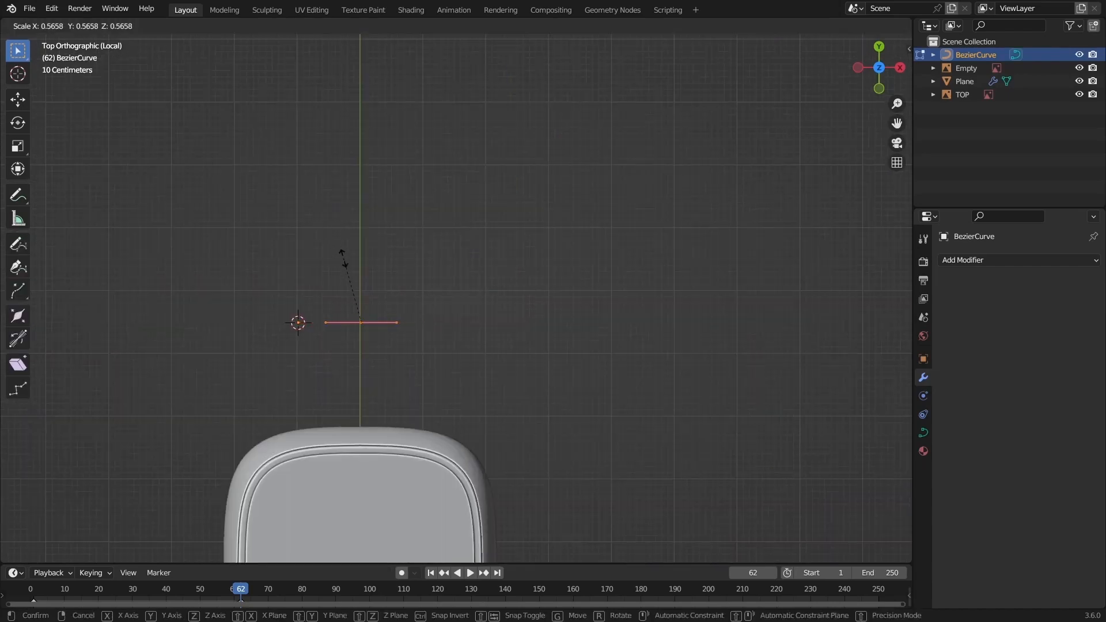
pyautogui.click(336, 258)
# Extrude the curve's control point repeatedly along X into a straight row of evenly spaced points
pyautogui.press('e')
pyautogui.press('x')
pyautogui.click(403, 282)
# Select every second control point of the curve and move them about -0.38 m along Y to form a wave
pyautogui.scroll(-3, 432, 382)
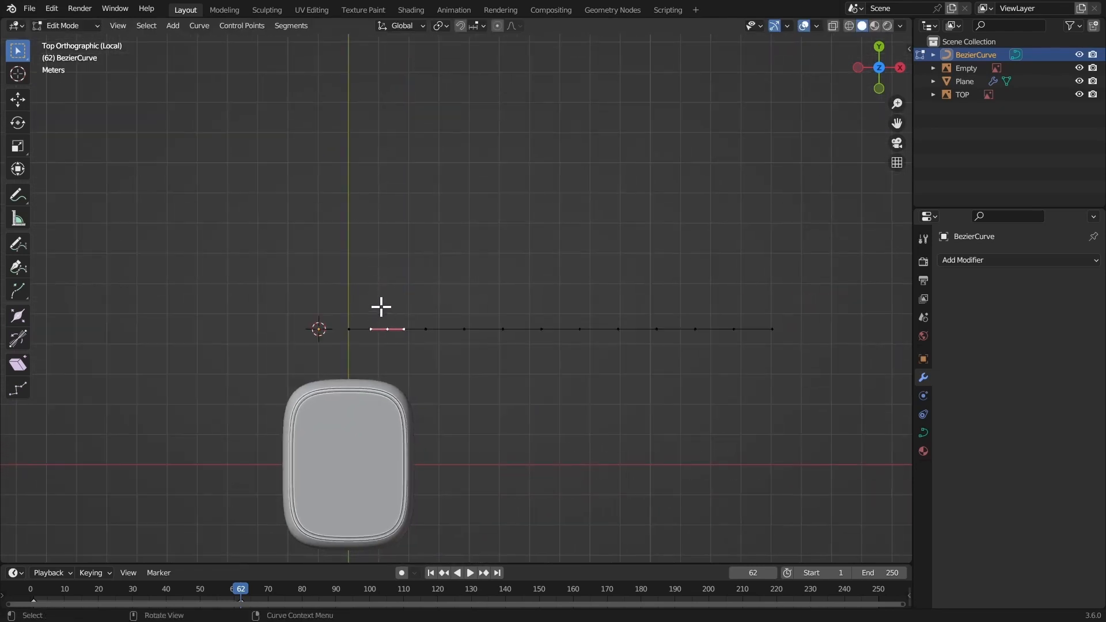
pyautogui.keyDown('shift'); pyautogui.moveTo(457, 334); pyautogui.dragTo(376, 322, button='middle'); pyautogui.keyUp('shift')
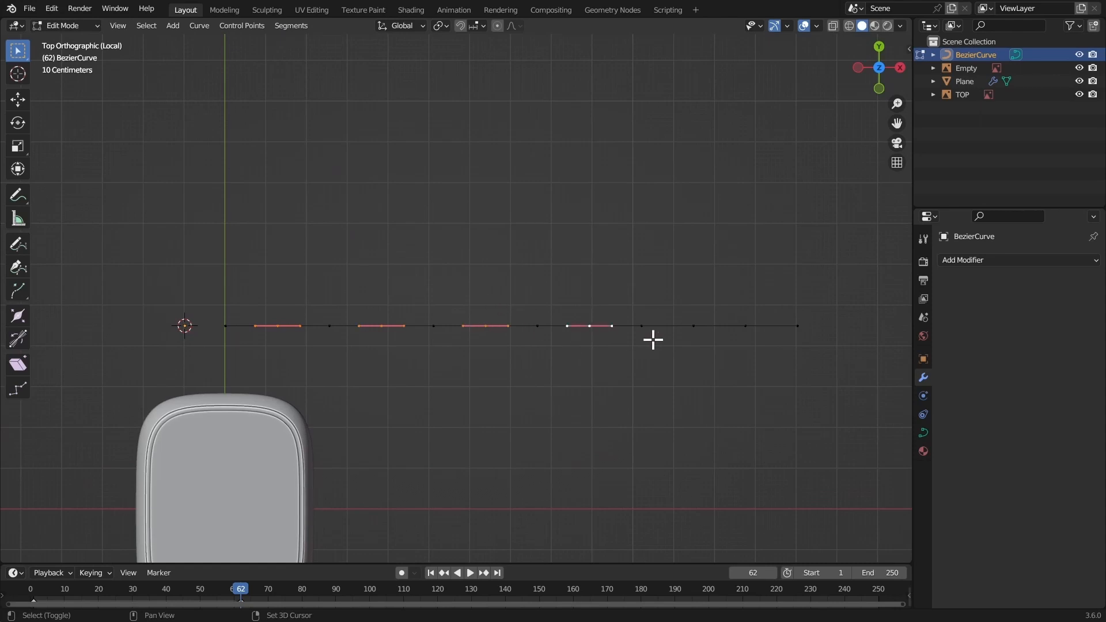
pyautogui.press('g')
pyautogui.press('y')
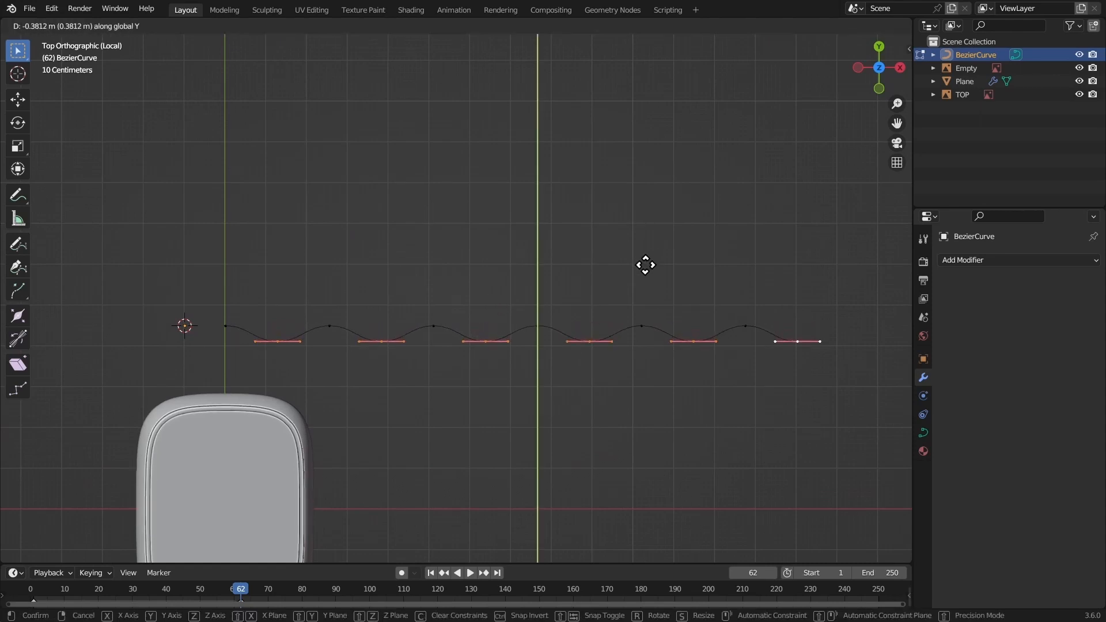
pyautogui.click(644, 265)
pyautogui.press('Tab')
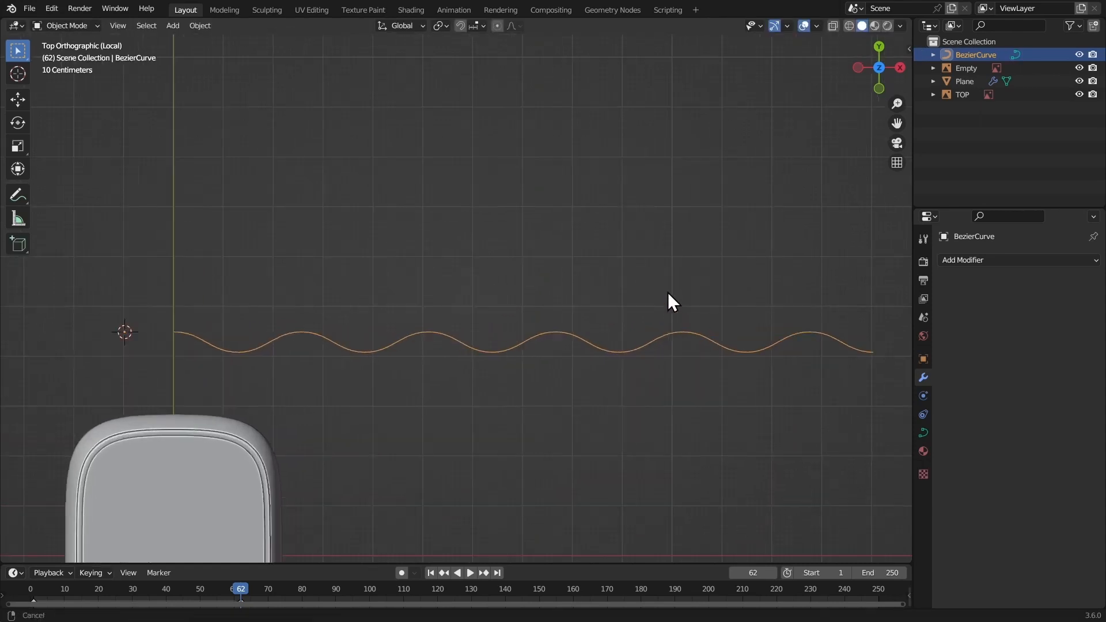
# Add a 2 m mesh cube at the world origin
pyautogui.moveTo(669, 301); pyautogui.dragTo(421, 230, button='middle')
pyautogui.hotkey('shift', 'a')
pyautogui.moveTo(426, 230)
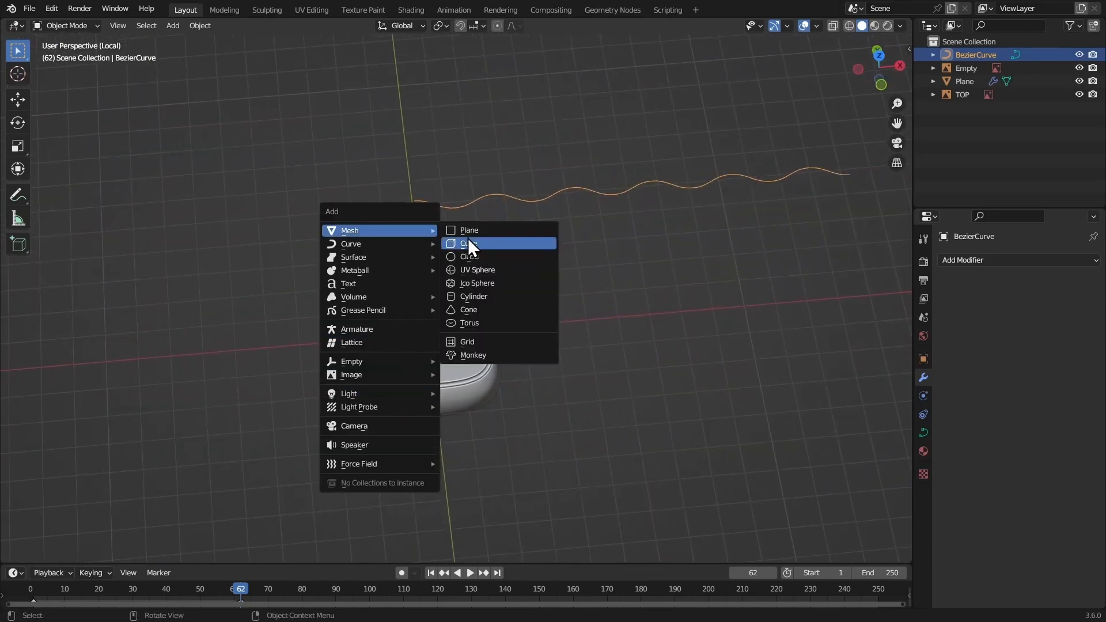
pyautogui.click(468, 243)
pyautogui.moveTo(441, 276); pyautogui.dragTo(906, 255, button='middle')
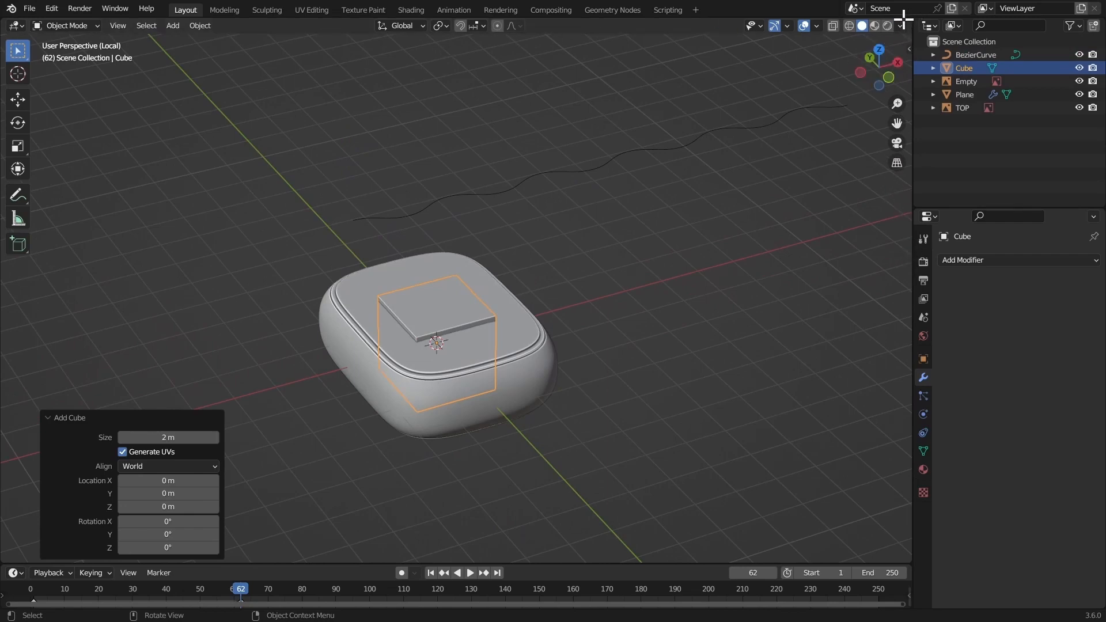
# Split the viewport, make the new area a Geometry Node Editor and create a new node tree for the cube
pyautogui.moveTo(903, 19); pyautogui.dragTo(490, 40)
pyautogui.click(507, 25)
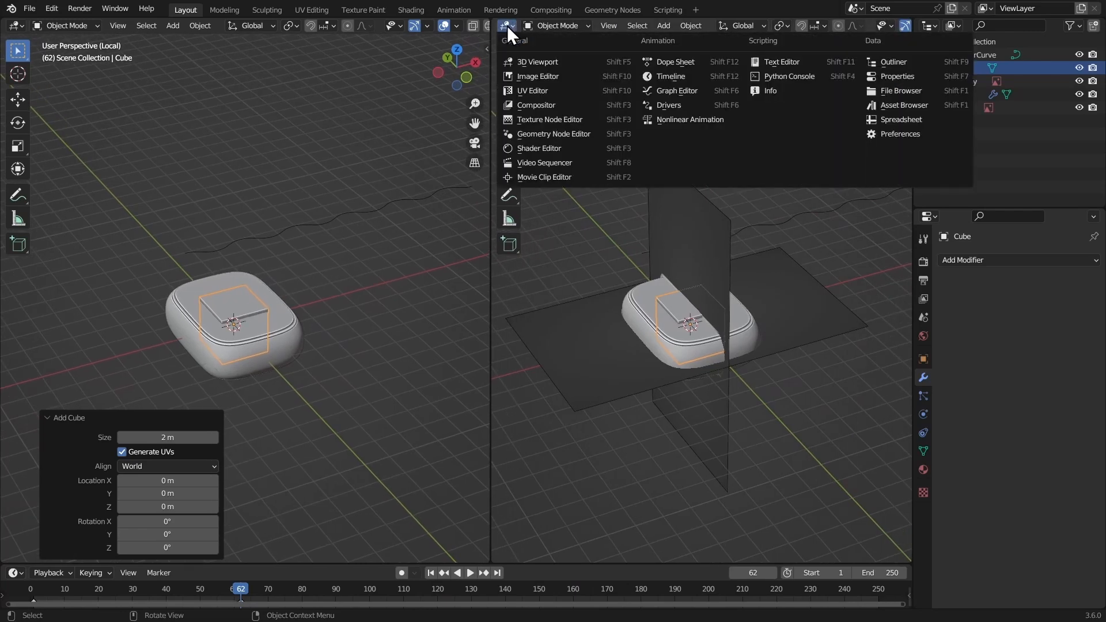
pyautogui.click(553, 134)
pyautogui.click(674, 26)
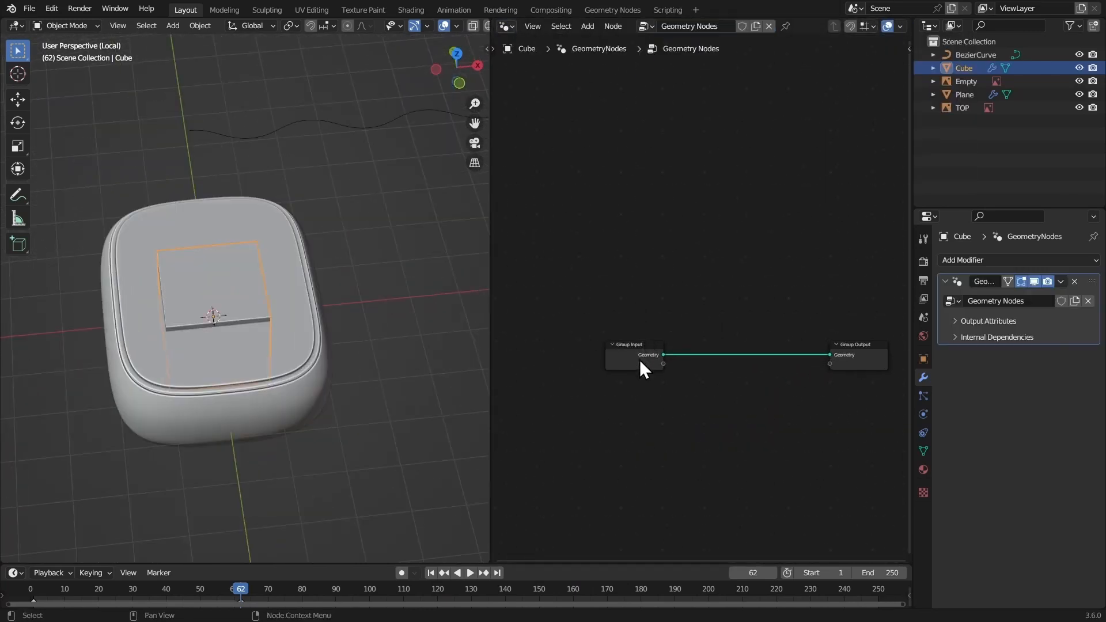
# Replace the Group Input node with an Object Info node for BezierCurve and link its Geometry to the Group Output
pyautogui.click(630, 351)
pyautogui.press('x')
pyautogui.moveTo(996, 59); pyautogui.dragTo(599, 246)
pyautogui.click(570, 364)
pyautogui.moveTo(617, 374); pyautogui.dragTo(638, 378)
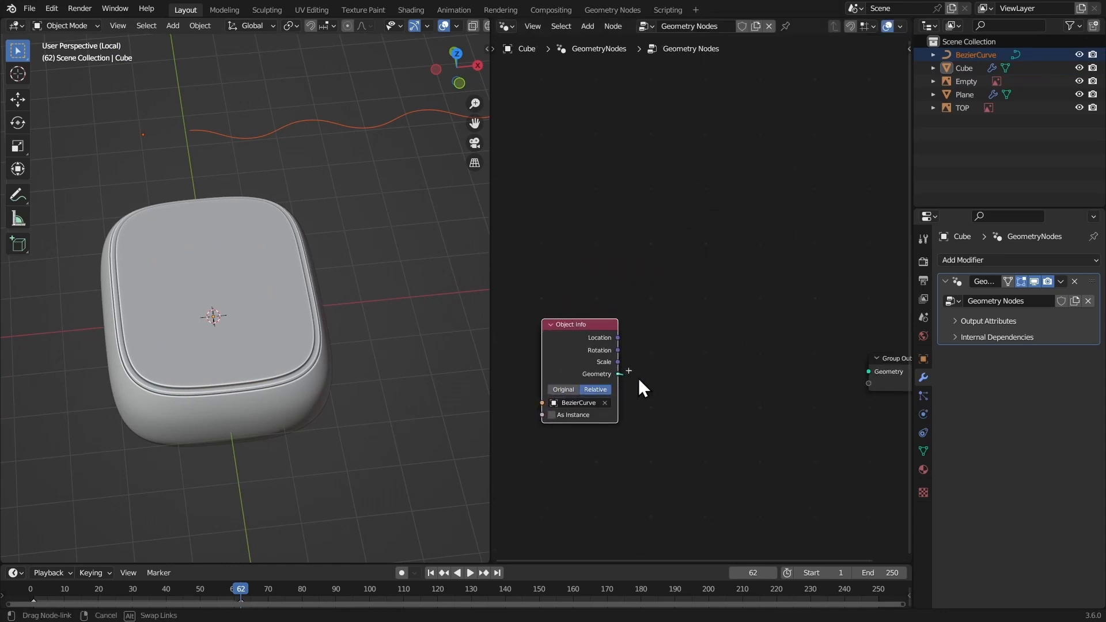
pyautogui.moveTo(890, 372); pyautogui.dragTo(869, 371)
# Insert a Curve to Mesh node between the Object Info and Group Output nodes
pyautogui.hotkey('shift', 'a')
pyautogui.click(663, 200)
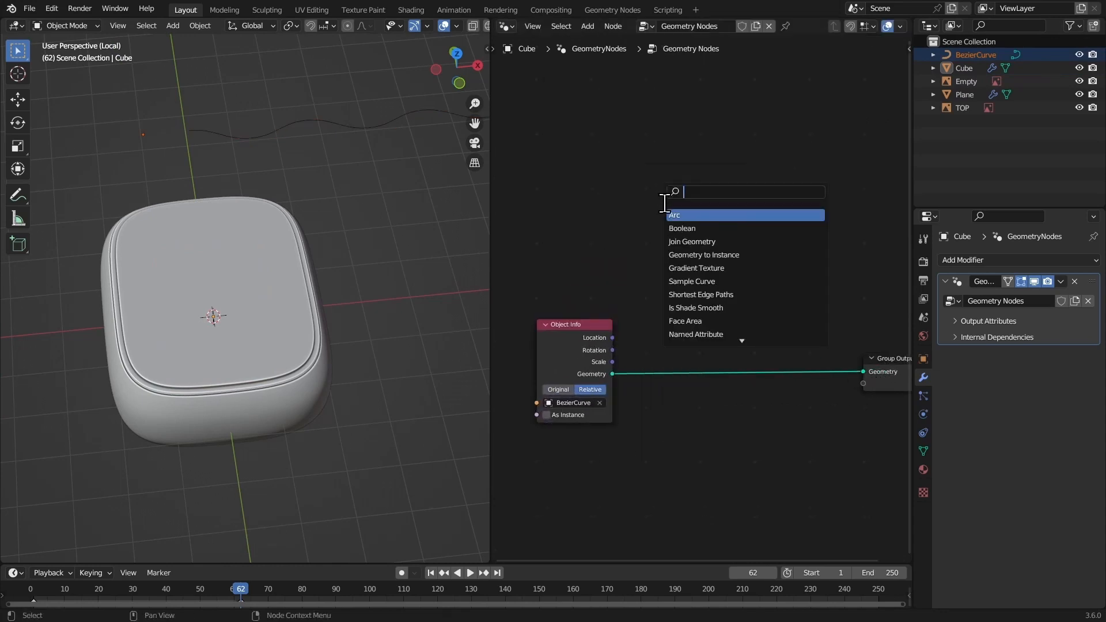
pyautogui.write('ct')
pyautogui.write('m')
pyautogui.press('Return')
pyautogui.click(745, 389)
pyautogui.moveTo(746, 392); pyautogui.dragTo(775, 307, button='middle')
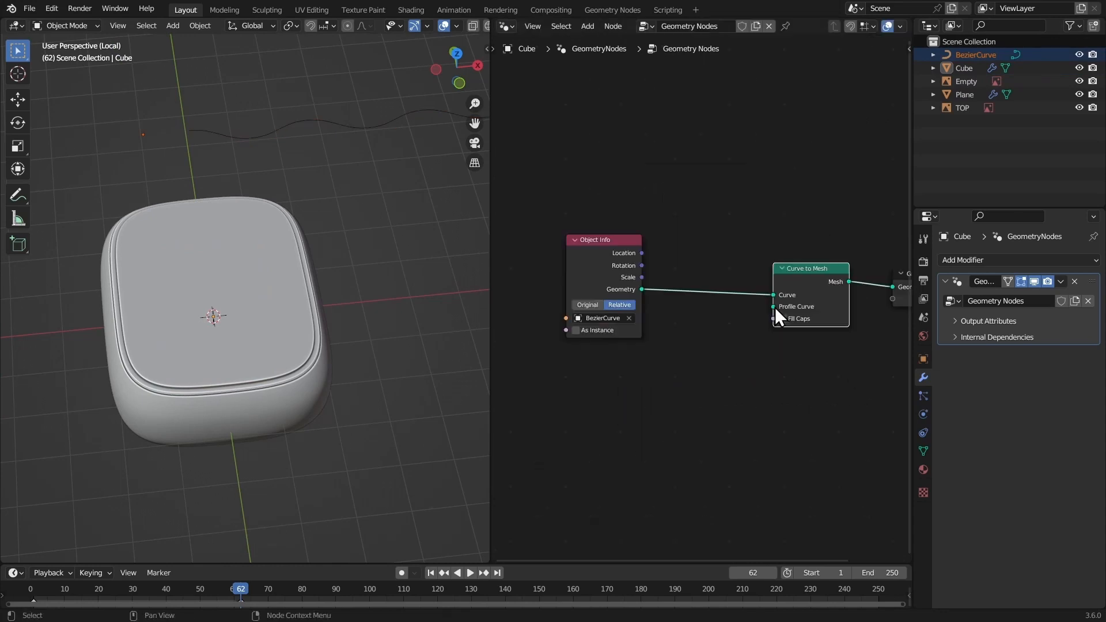
# Add a Curve Circle node connected to the Profile Curve input of Curve to Mesh
pyautogui.moveTo(776, 306); pyautogui.dragTo(730, 327)
pyautogui.press('Return')
pyautogui.click(666, 397)
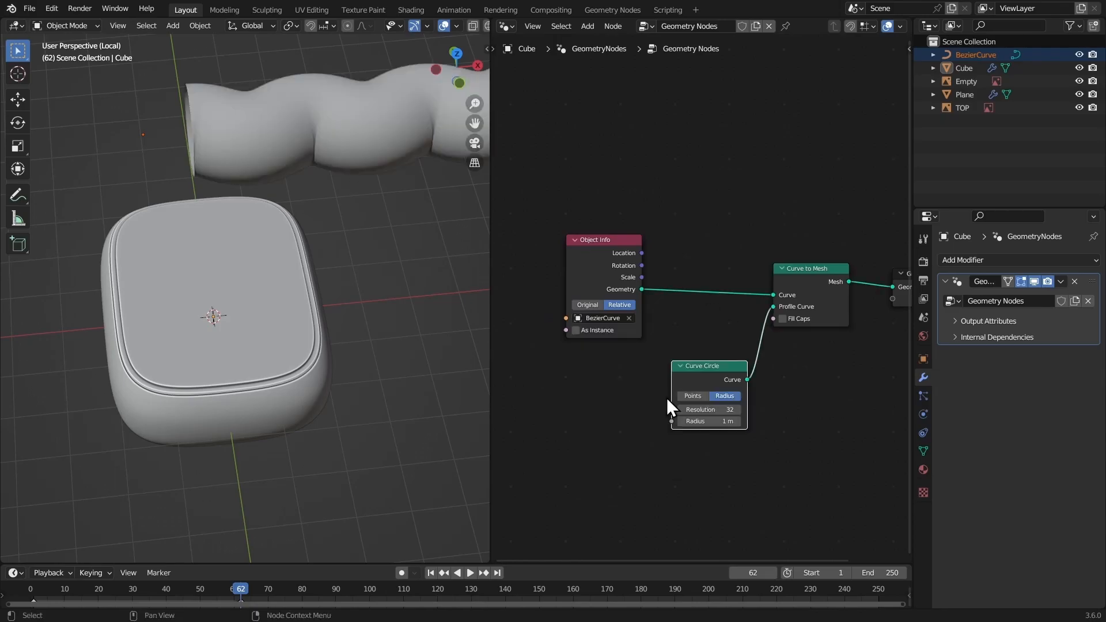
# Set the Curve Circle node's resolution to 20 and its radius to 0.07 m
pyautogui.doubleClick(708, 408)
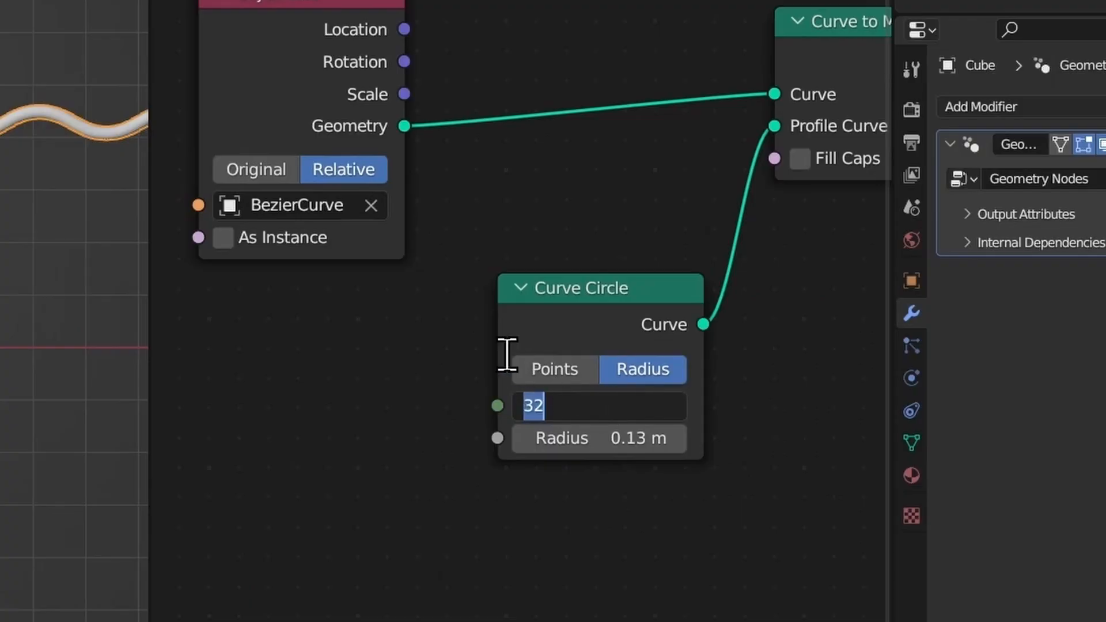
pyautogui.write('20')
pyautogui.press('Return')
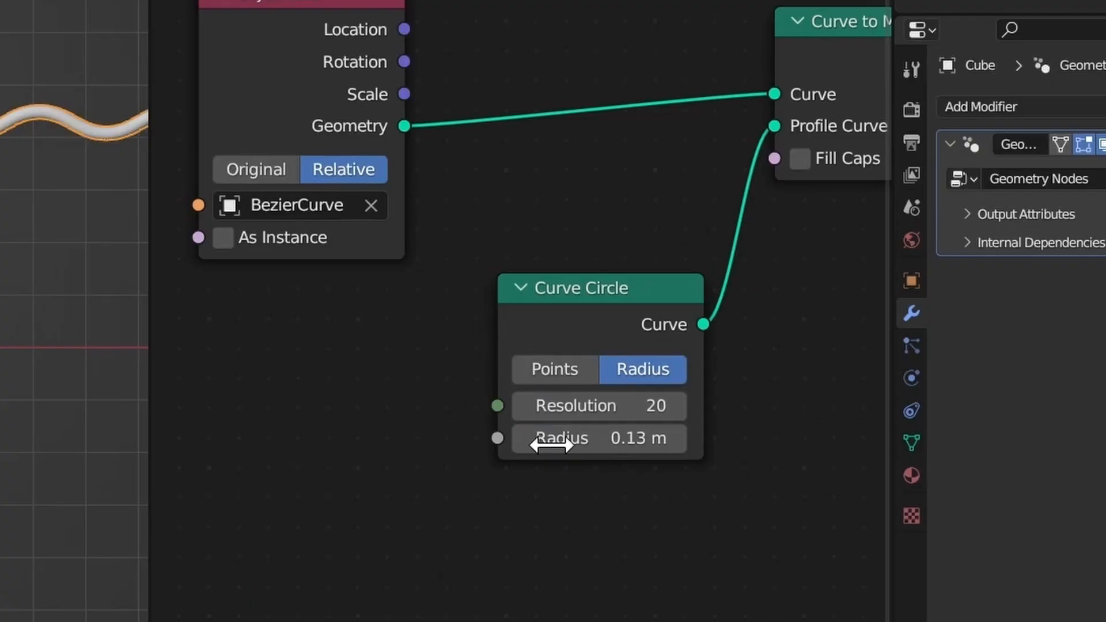
pyautogui.doubleClick(702, 422)
pyautogui.press('Return')
pyautogui.moveTo(576, 440); pyautogui.dragTo(547, 441)
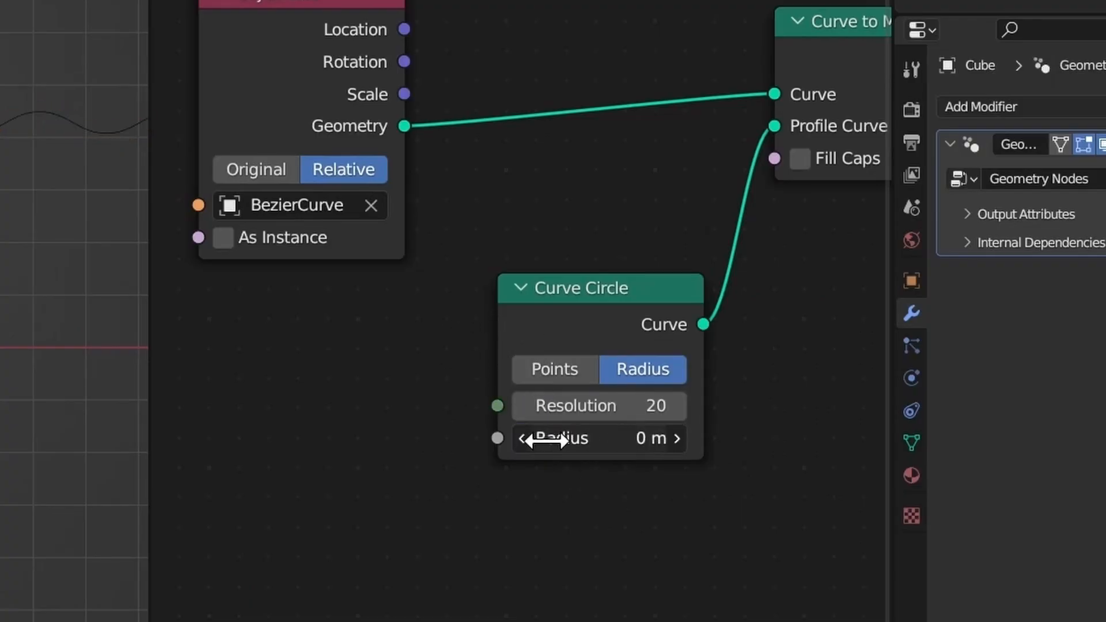
pyautogui.moveTo(540, 447); pyautogui.dragTo(535, 447)
# Switch the Object Info node to Original and move the wavy tube about -3.87 m in X and 3.18 m in Y
pyautogui.moveTo(409, 210); pyautogui.dragTo(582, 224, button='middle')
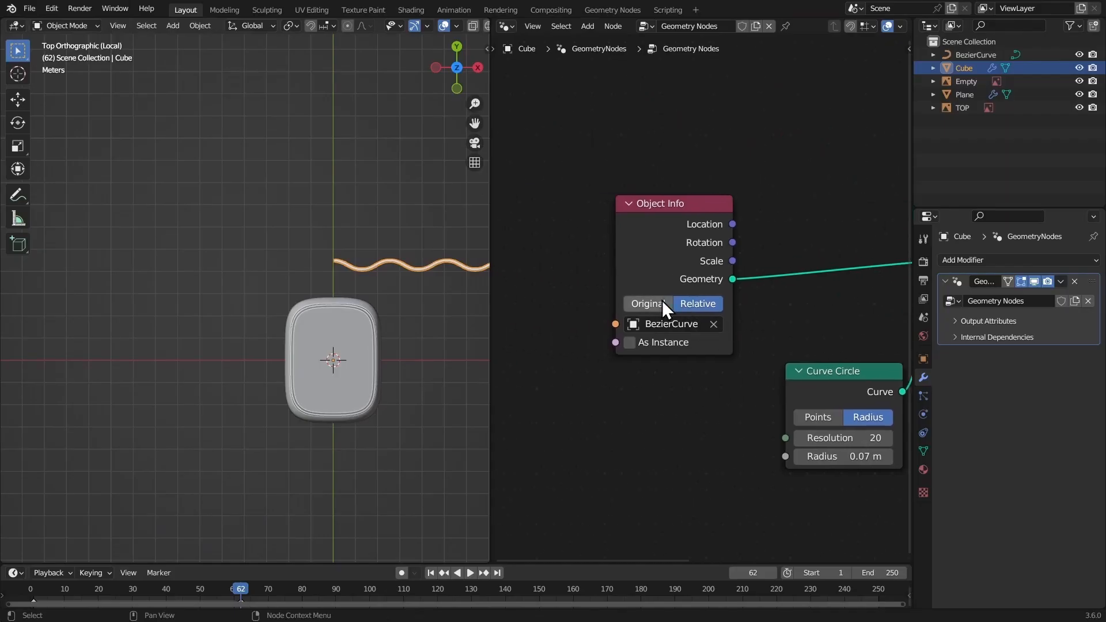
pyautogui.scroll(1, 403, 264)
pyautogui.press('g')
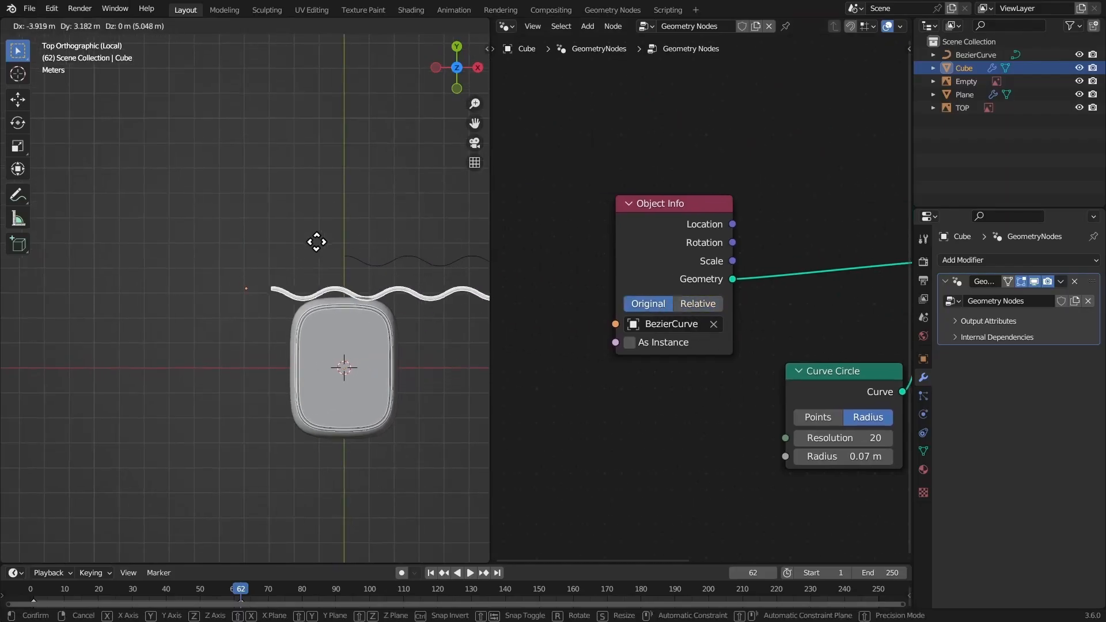
pyautogui.click(318, 236)
# Maximize the 3D view and move the wavy tube about -0.499 m in X and 0.353 m in Y
pyautogui.scroll(2, 320, 230)
pyautogui.hotkey('ctrl', 'space')
pyautogui.scroll(-2, 472, 291)
pyautogui.keyDown('shift'); pyautogui.moveTo(636, 290); pyautogui.dragTo(489, 275, button='middle'); pyautogui.keyUp('shift')
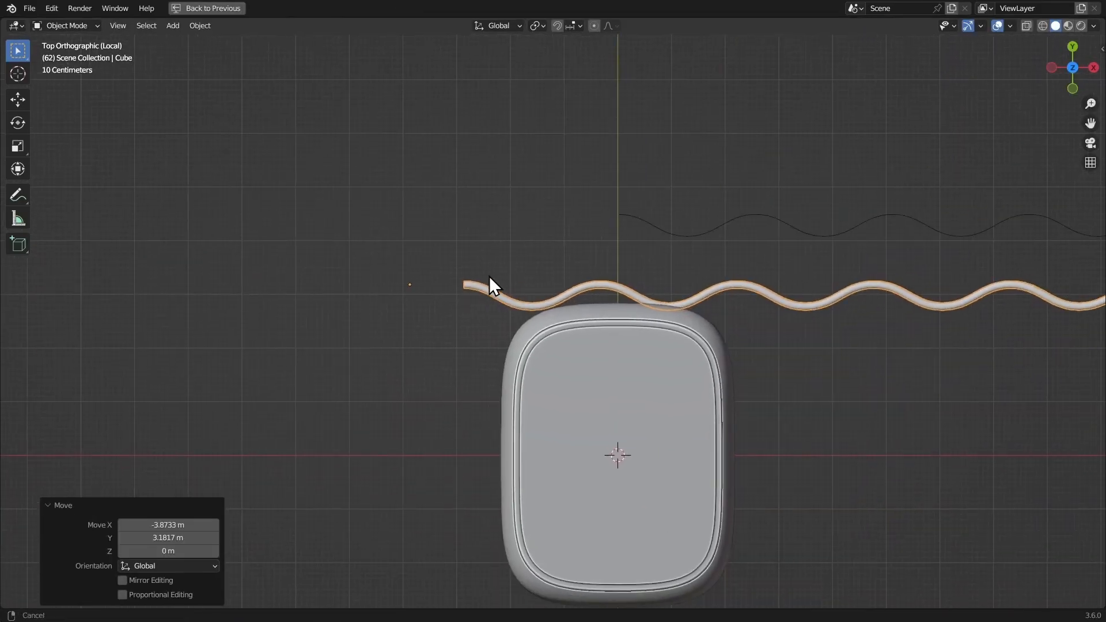
pyautogui.scroll(-1, 489, 274)
pyautogui.press('g')
pyautogui.click(452, 219)
pyautogui.scroll(-2, 553, 266)
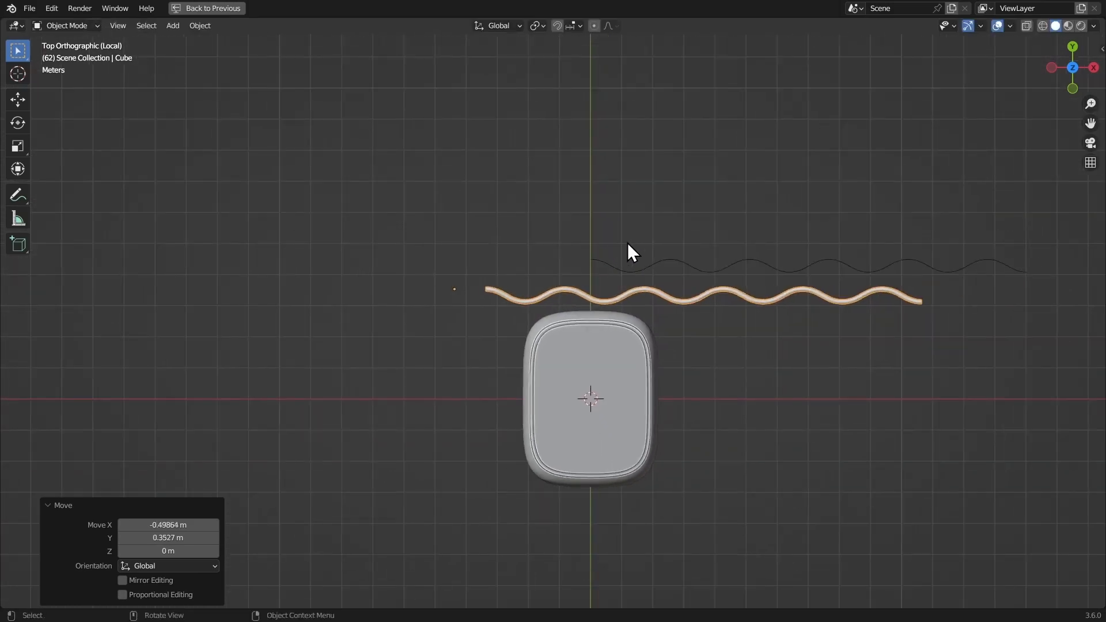
# Scale the wavy tube uniformly by 0.913
pyautogui.press('s')
pyautogui.click(594, 245)
pyautogui.scroll(2, 570, 239)
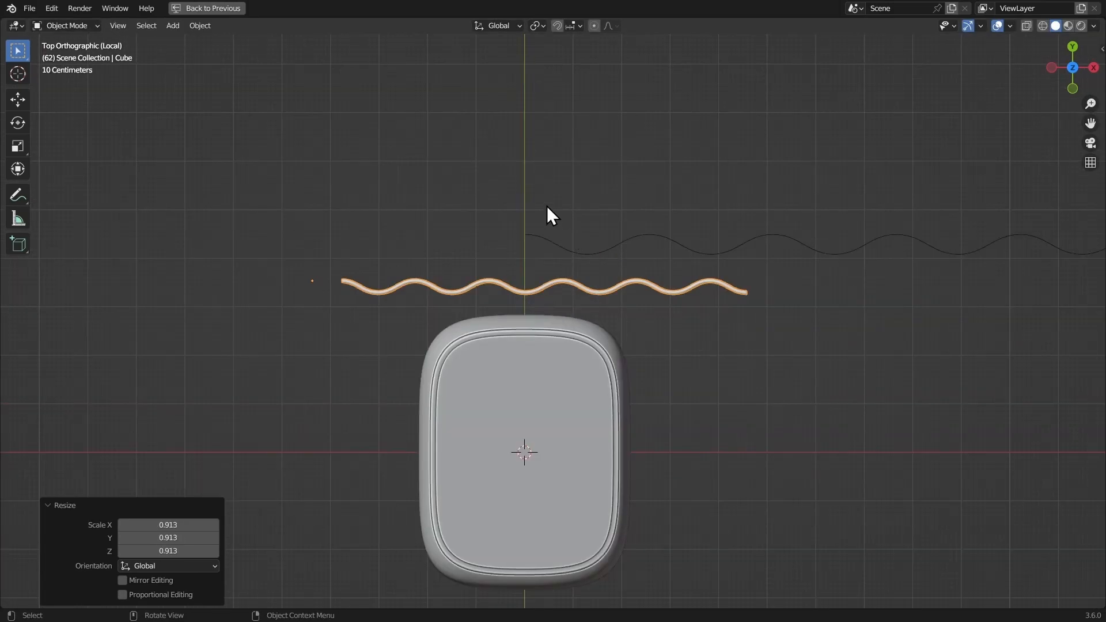
# Rotate the wavy tube to about -14° around Z and reposition it diagonally above the device body
pyautogui.press('r')
pyautogui.click(645, 272)
pyautogui.press('g')
pyautogui.click(704, 186)
pyautogui.press('r')
pyautogui.click(633, 148)
pyautogui.press('g')
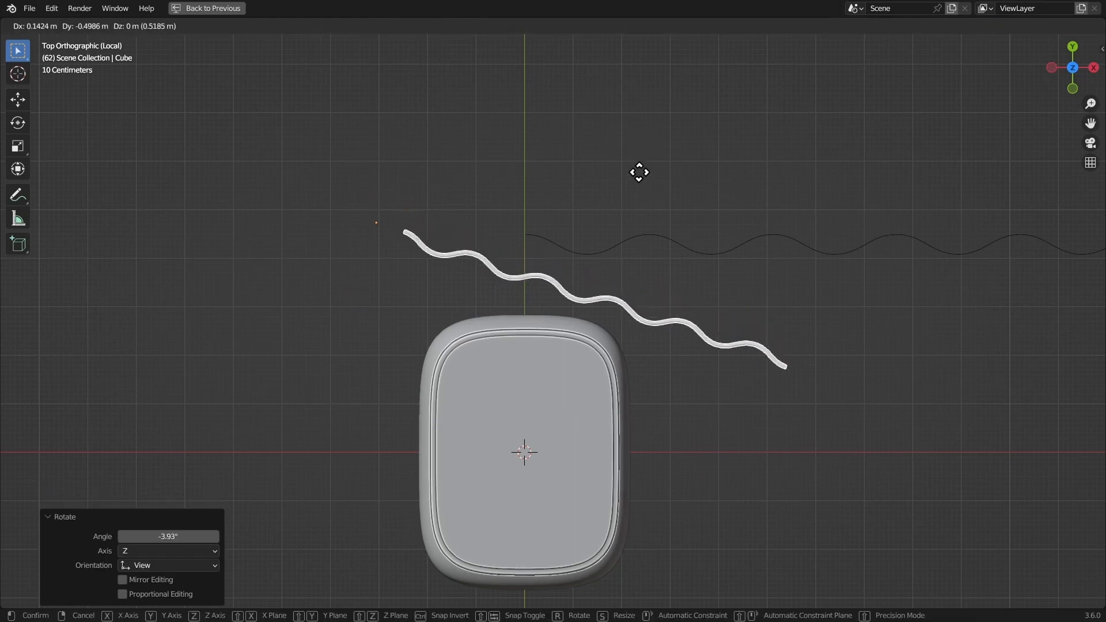
pyautogui.click(647, 153)
# Add an Array modifier to the wavy tube with relative offset X 0, Y -0.380 and a count of 69
pyautogui.hotkey('ctrl', 'space')
pyautogui.click(979, 259)
pyautogui.click(827, 311)
pyautogui.doubleClick(1022, 373)
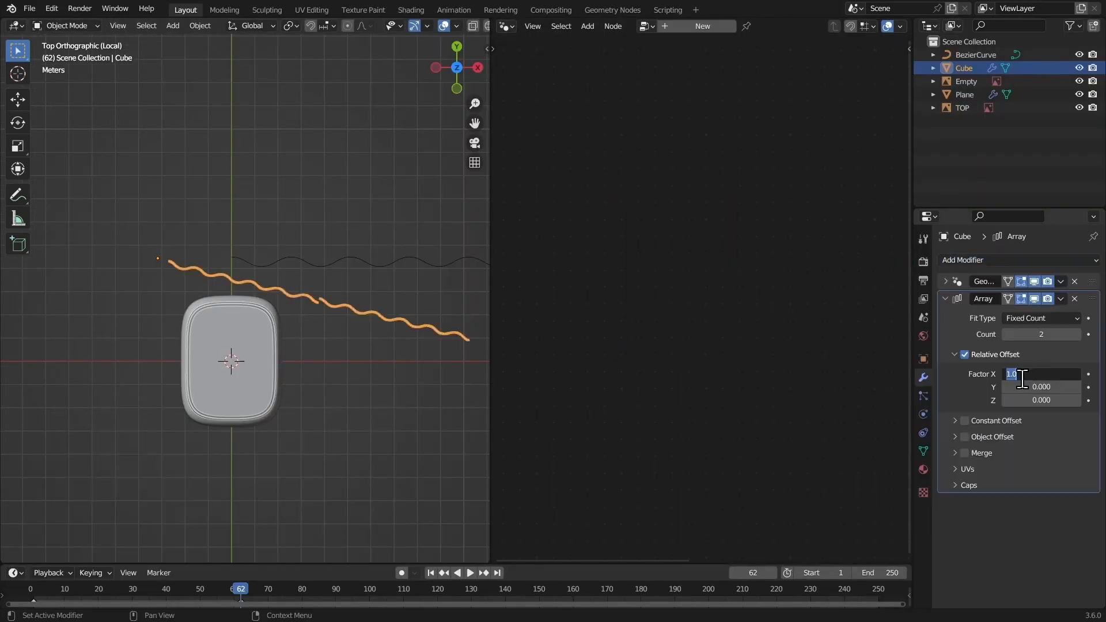
pyautogui.moveTo(1035, 390)
pyautogui.mouseDown()
pyautogui.moveTo(1023, 383)
pyautogui.moveTo(1066, 383)
pyautogui.moveTo(1057, 385)
pyautogui.mouseUp()
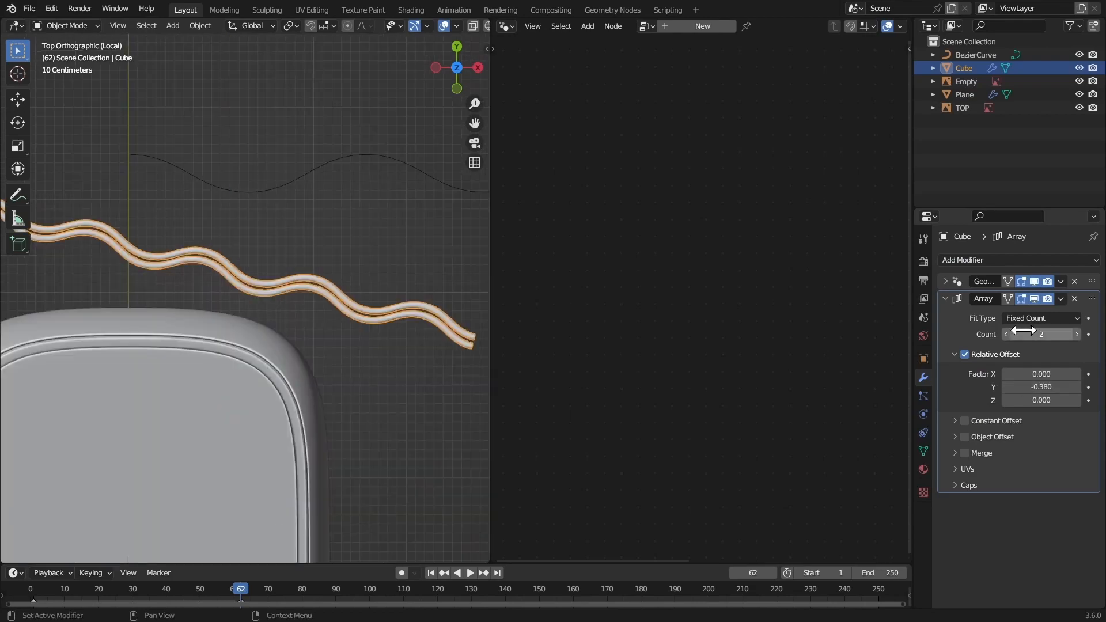
pyautogui.moveTo(1020, 337); pyautogui.dragTo(1036, 336)
# Raise the wavy tube array 1.1545 m along Z above the device body
pyautogui.moveTo(322, 299); pyautogui.dragTo(364, 322, button='middle')
pyautogui.press('g')
pyautogui.press('z')
pyautogui.click(343, 253)
pyautogui.moveTo(343, 254); pyautogui.dragTo(344, 219, button='middle')
pyautogui.scroll(4, 344, 296)
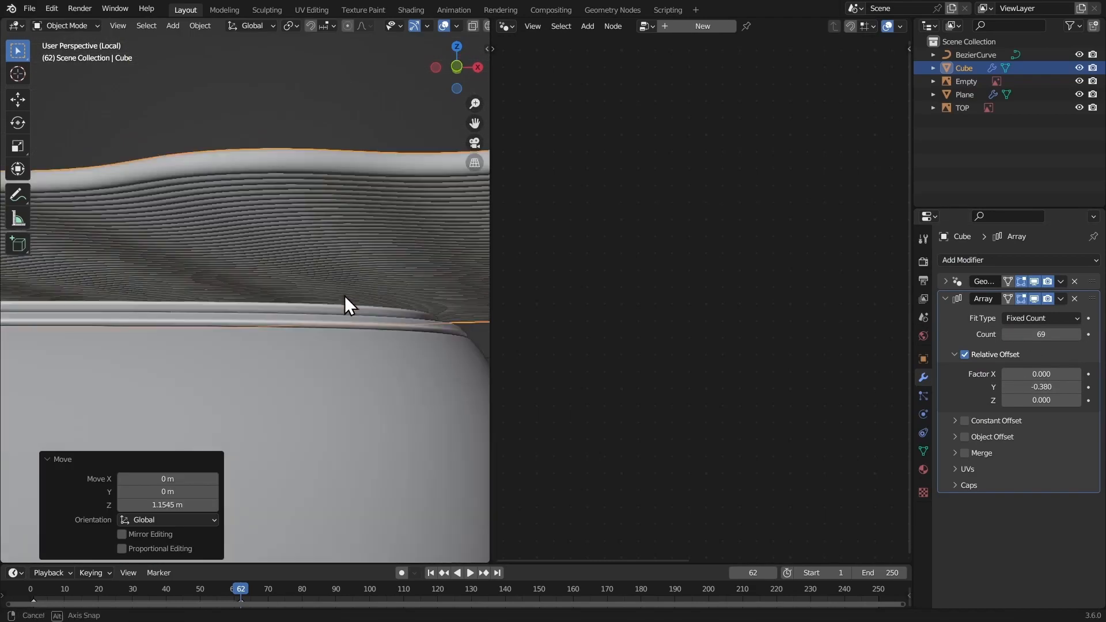
# Lower the wavy tube array 0.265 m along Z towards the body's top surface
pyautogui.moveTo(344, 296); pyautogui.dragTo(351, 308, button='middle')
pyautogui.press('g')
pyautogui.press('z')
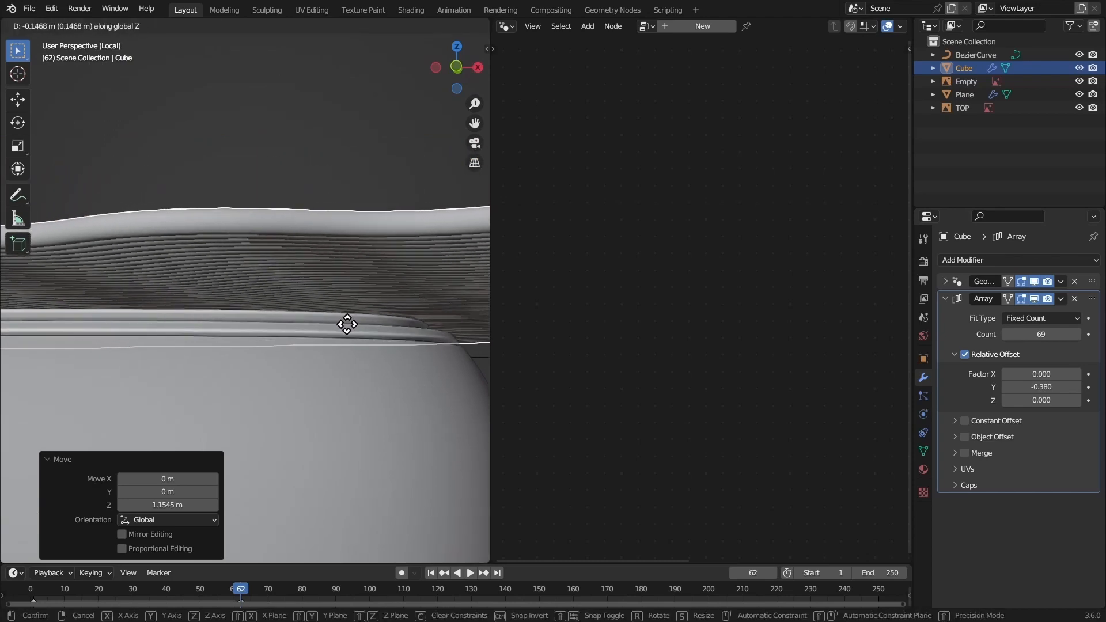
pyautogui.click(348, 334)
pyautogui.moveTo(347, 333); pyautogui.dragTo(320, 392, button='middle')
pyautogui.scroll(-5, 320, 392)
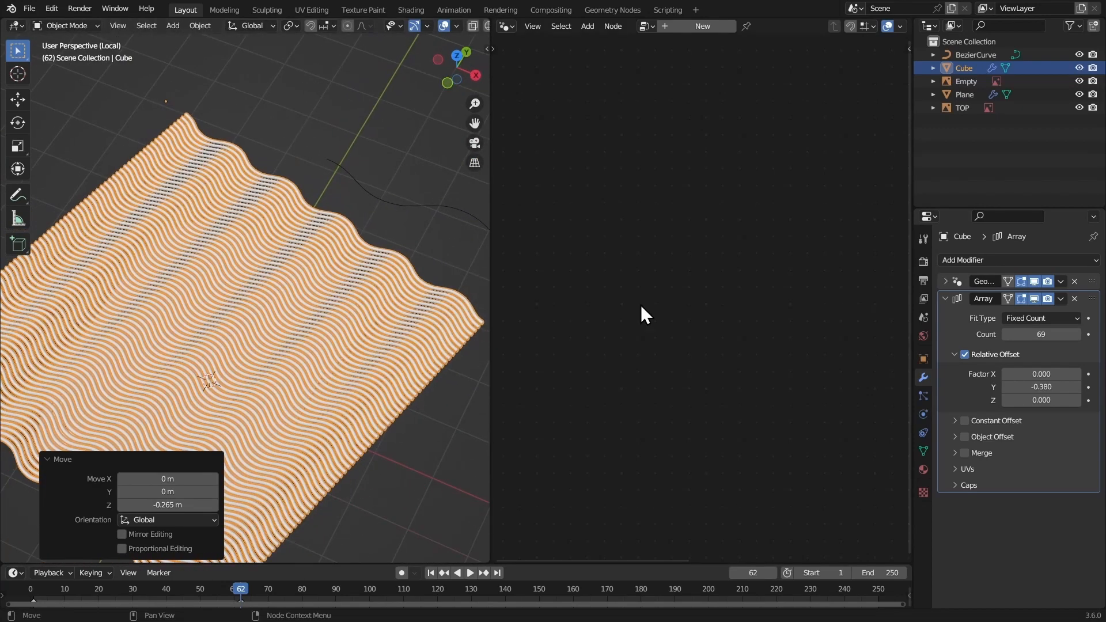
# Increase the Curve Circle node's radius to 0.13 m to thicken the wavy tubes
pyautogui.click(944, 299)
pyautogui.click(956, 282)
pyautogui.moveTo(311, 346); pyautogui.dragTo(412, 202, button='middle')
pyautogui.scroll(-3, 390, 254)
pyautogui.scroll(-1, 758, 429)
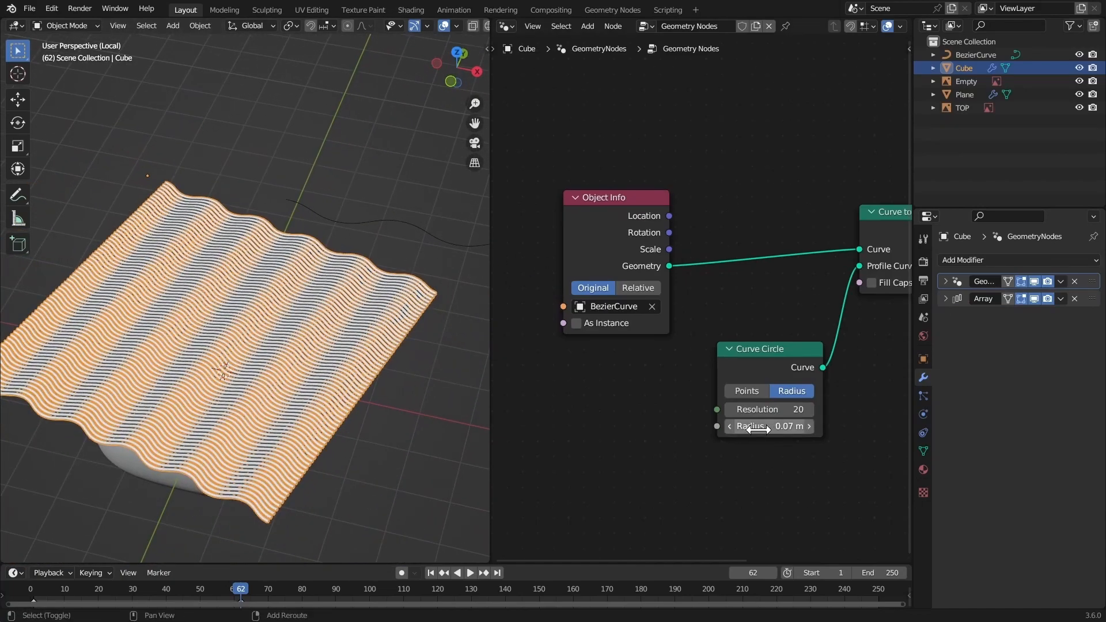
pyautogui.scroll(5, 321, 271)
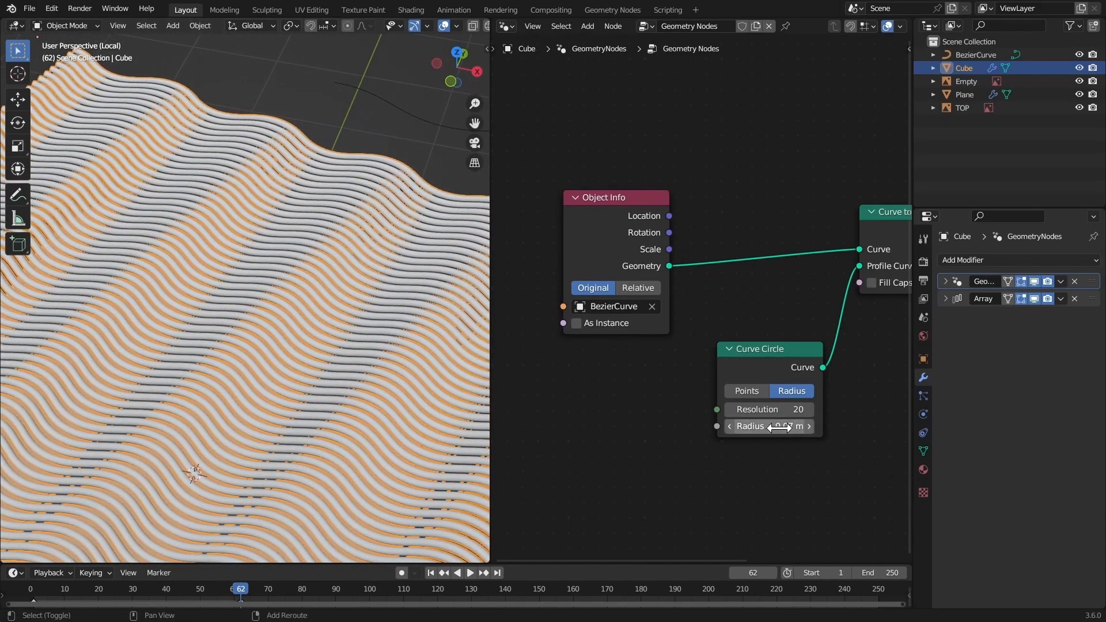
pyautogui.moveTo(779, 427); pyautogui.dragTo(779, 427)
# Set the Array modifier's relative Y offset to -0.430 and raise the wavy array about 0.029 m in Z
pyautogui.click(945, 298)
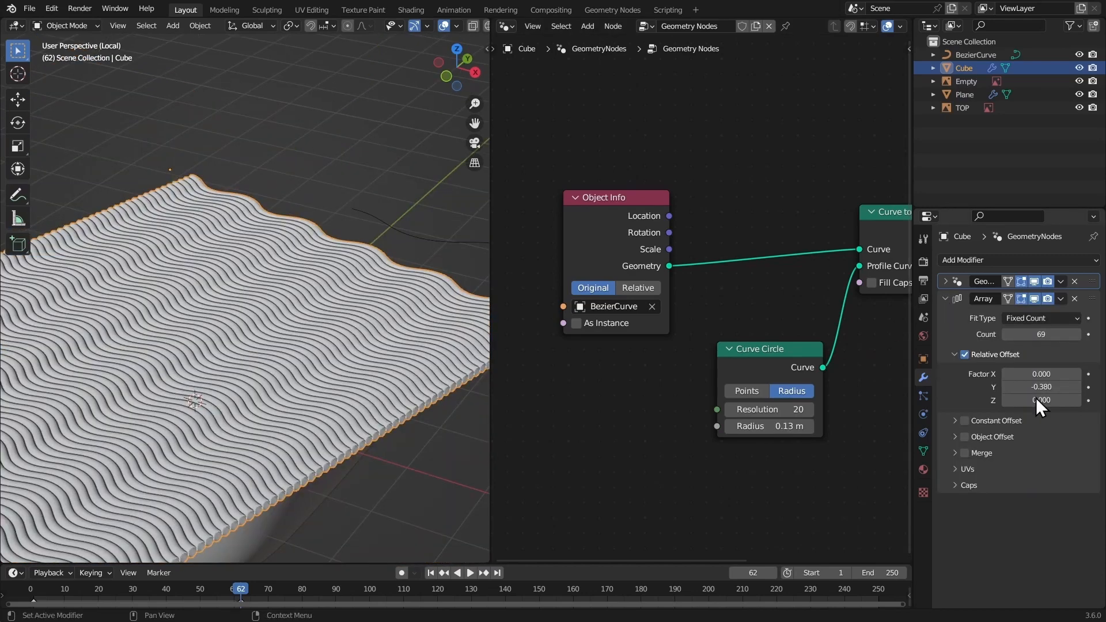
pyautogui.moveTo(1028, 388); pyautogui.dragTo(1021, 390)
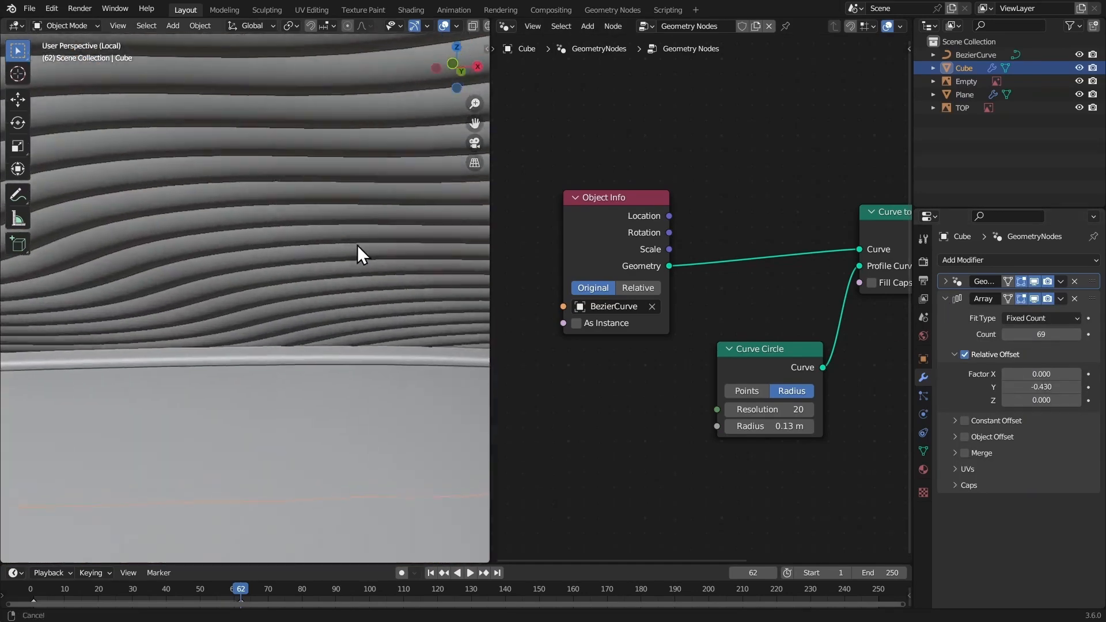
pyautogui.moveTo(357, 244); pyautogui.dragTo(366, 252, button='middle')
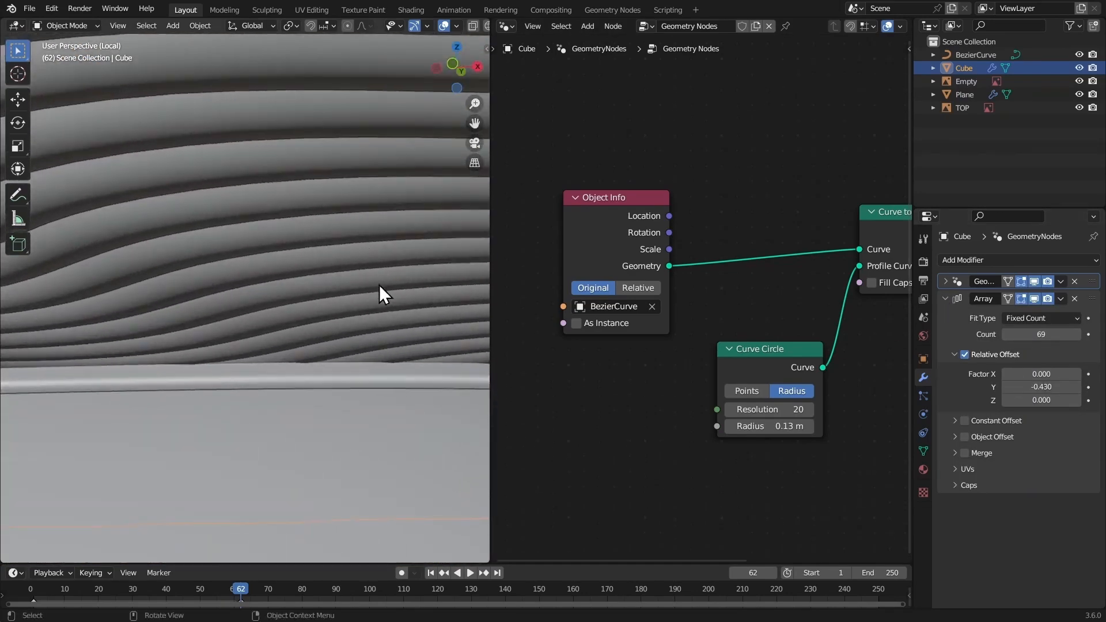
pyautogui.press('g')
pyautogui.press('z')
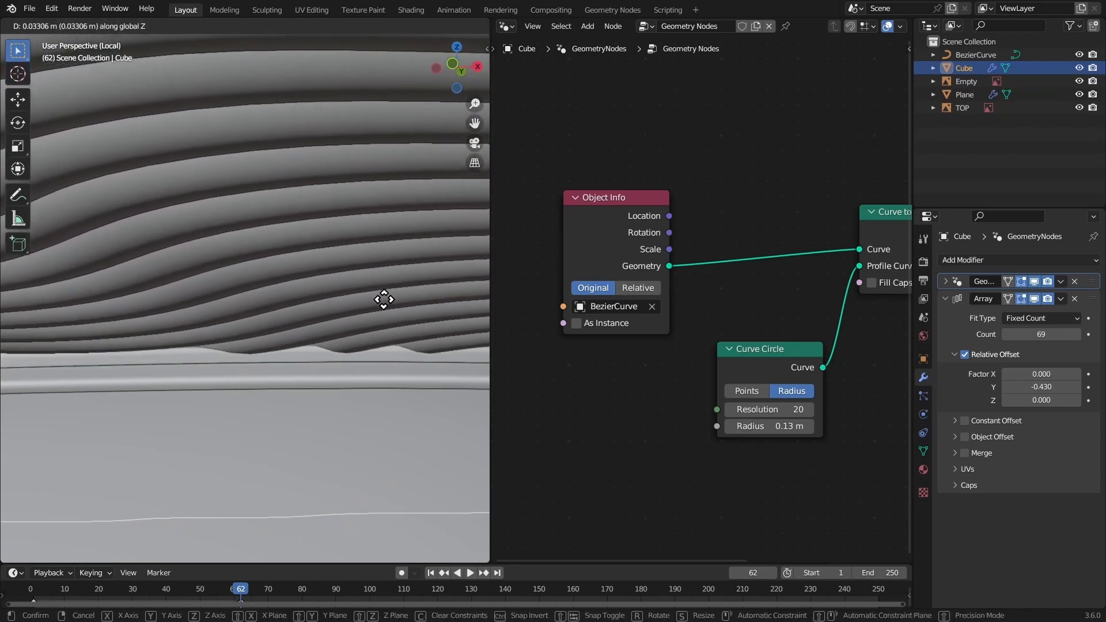
pyautogui.click(384, 301)
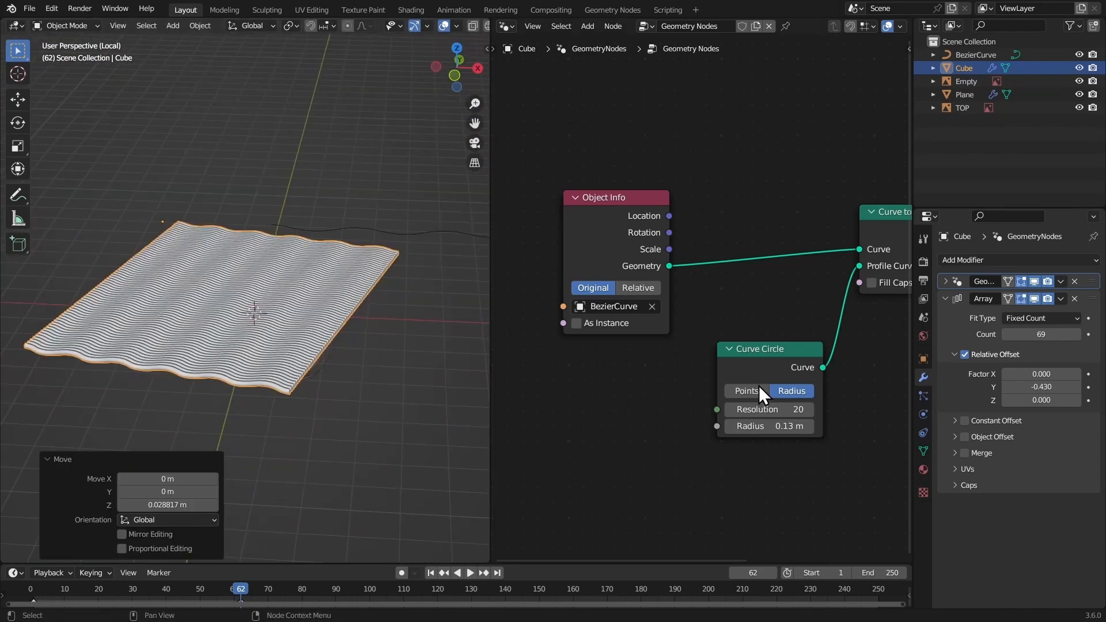
# Set the wavy array's viewport display to Bounds
pyautogui.click(923, 359)
pyautogui.scroll(-3, 1000, 527)
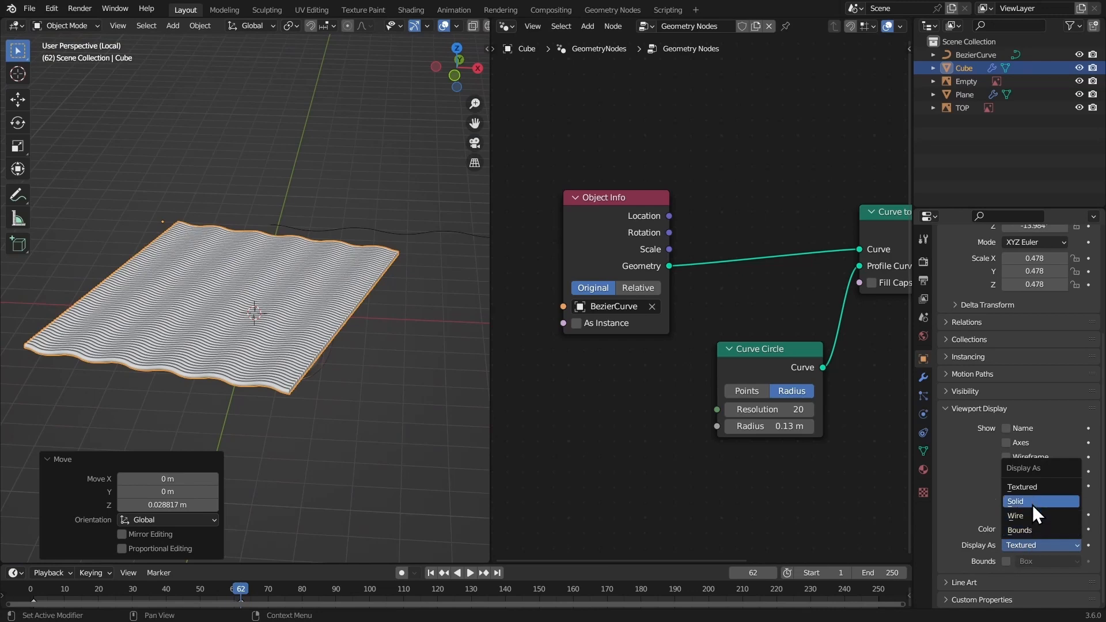
pyautogui.click(1027, 530)
pyautogui.scroll(3, 381, 283)
pyautogui.moveTo(771, 300); pyautogui.dragTo(628, 301, button='middle')
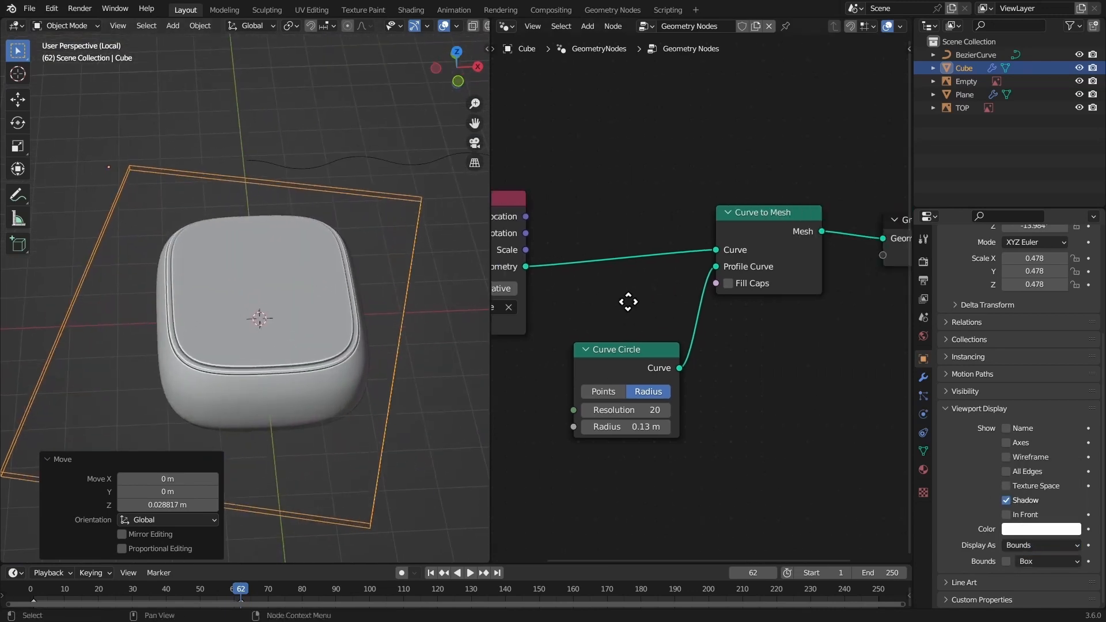
# Add a Boolean Difference modifier to the device body with the wavy array as the cutting object, and inspect the grooves
pyautogui.scroll(-3, 314, 237)
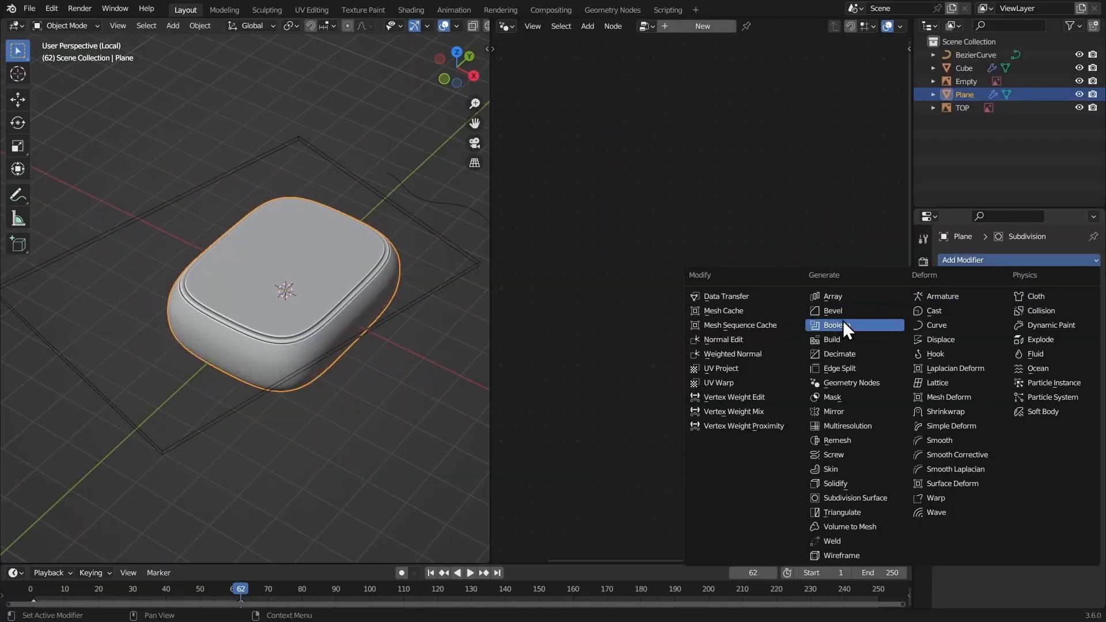
pyautogui.click(844, 323)
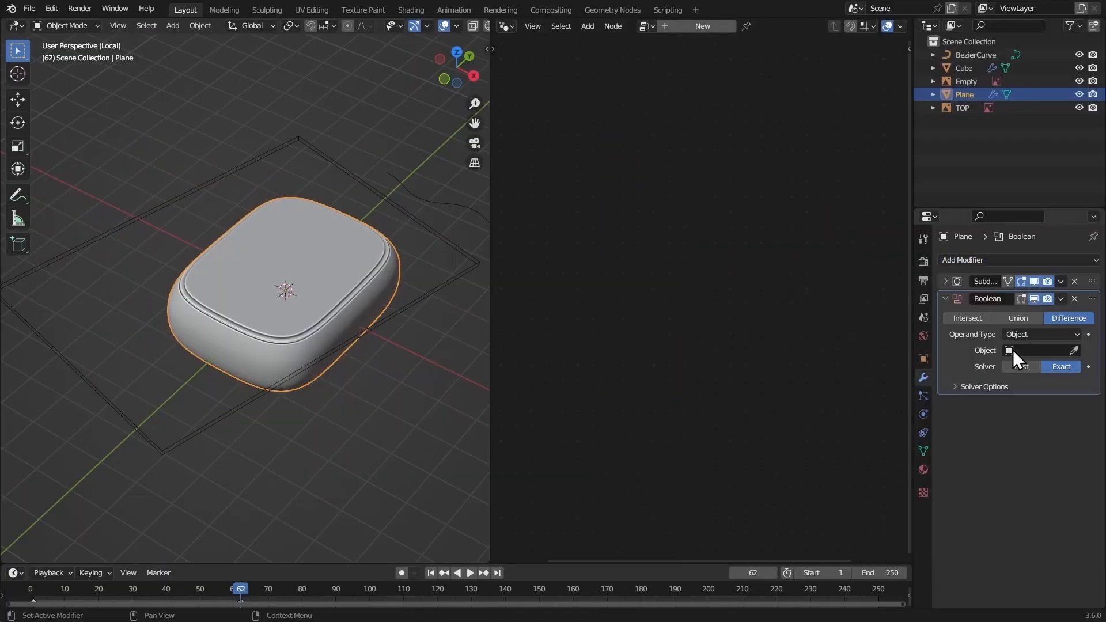
pyautogui.click(263, 193)
pyautogui.scroll(5, 299, 203)
pyautogui.hotkey('ctrl', 'space')
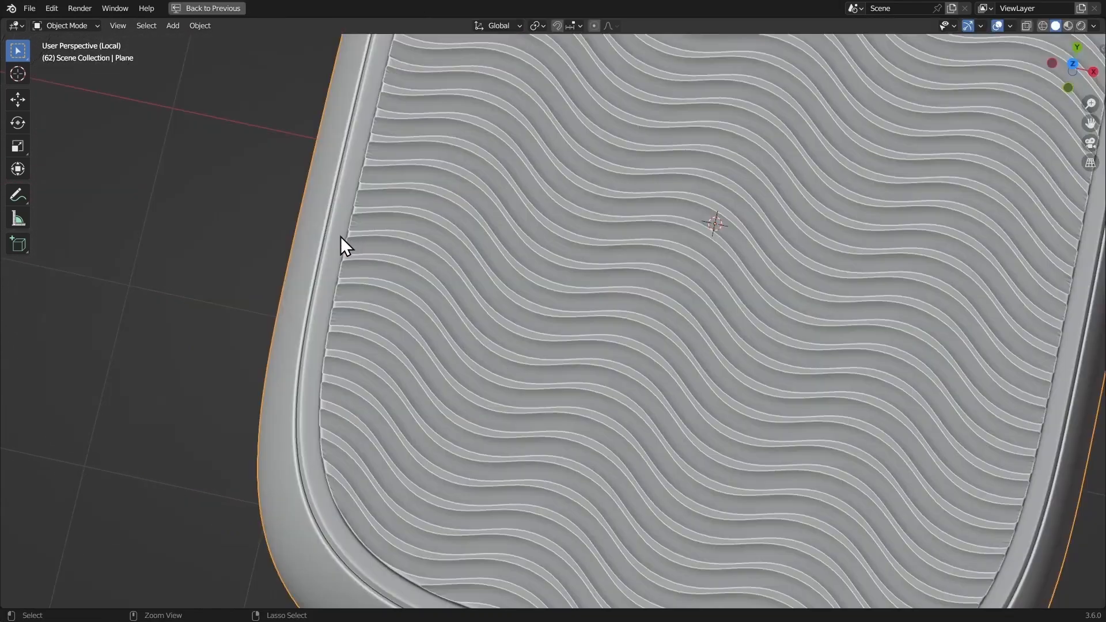
pyautogui.moveTo(340, 236); pyautogui.dragTo(436, 277, button='middle')
pyautogui.scroll(-4, 423, 333)
pyautogui.scroll(-2, 436, 276)
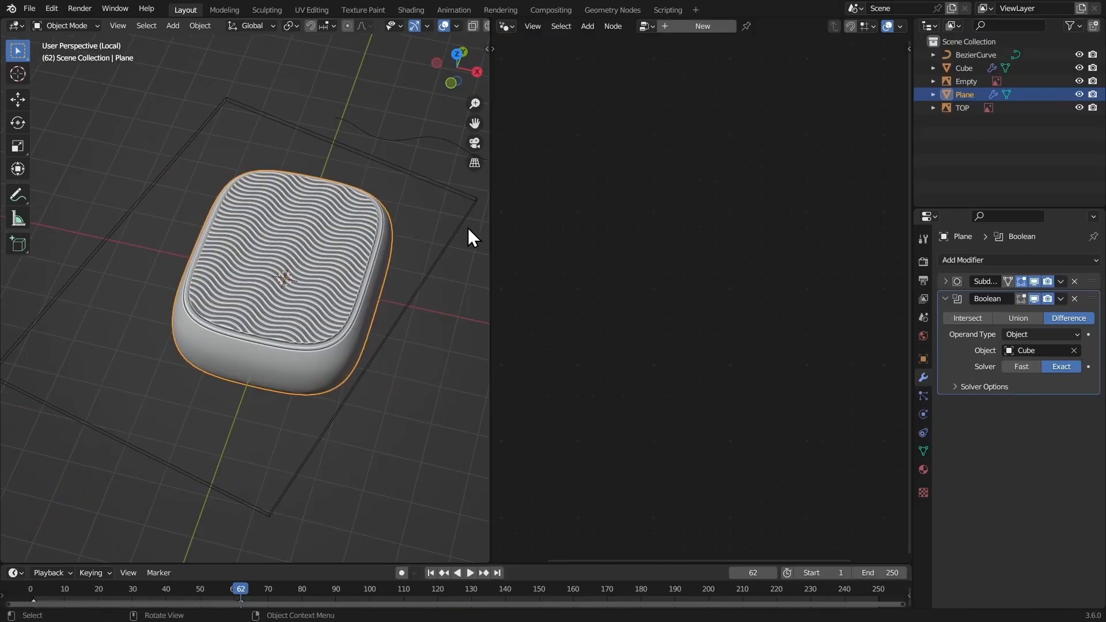
# Set the wavy array's relative Y offset to -0.5 to widen the spacing between the grooves
pyautogui.click(464, 224)
pyautogui.keyDown('shift'); pyautogui.moveTo(425, 205); pyautogui.dragTo(381, 277, button='middle'); pyautogui.keyUp('shift')
pyautogui.scroll(4, 387, 246)
pyautogui.scroll(2, 365, 258)
pyautogui.scroll(1, 386, 277)
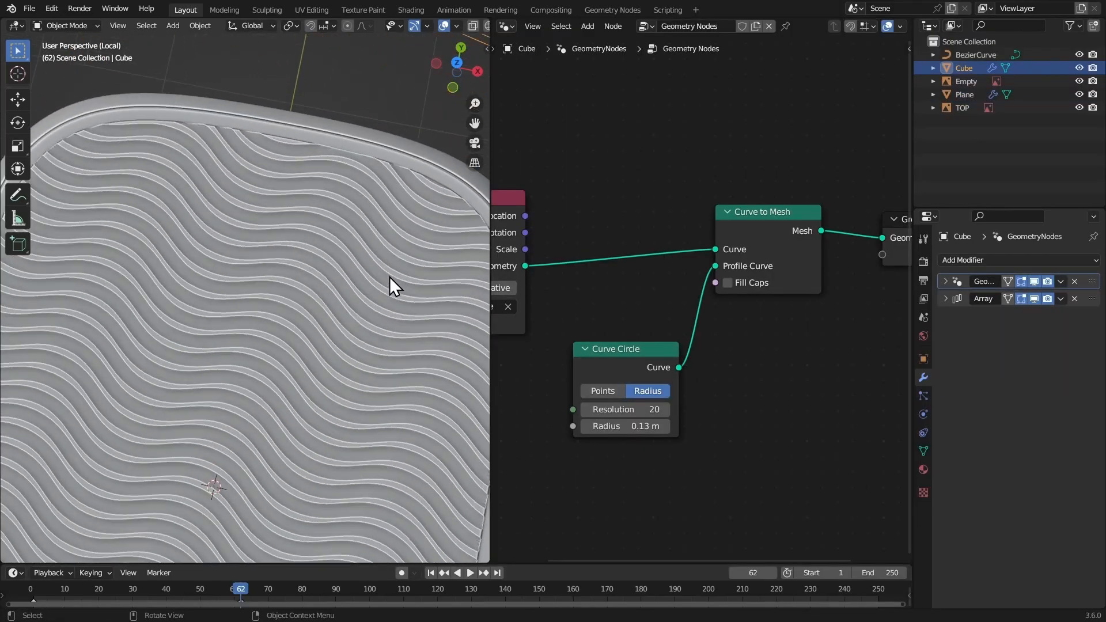
pyautogui.click(948, 301)
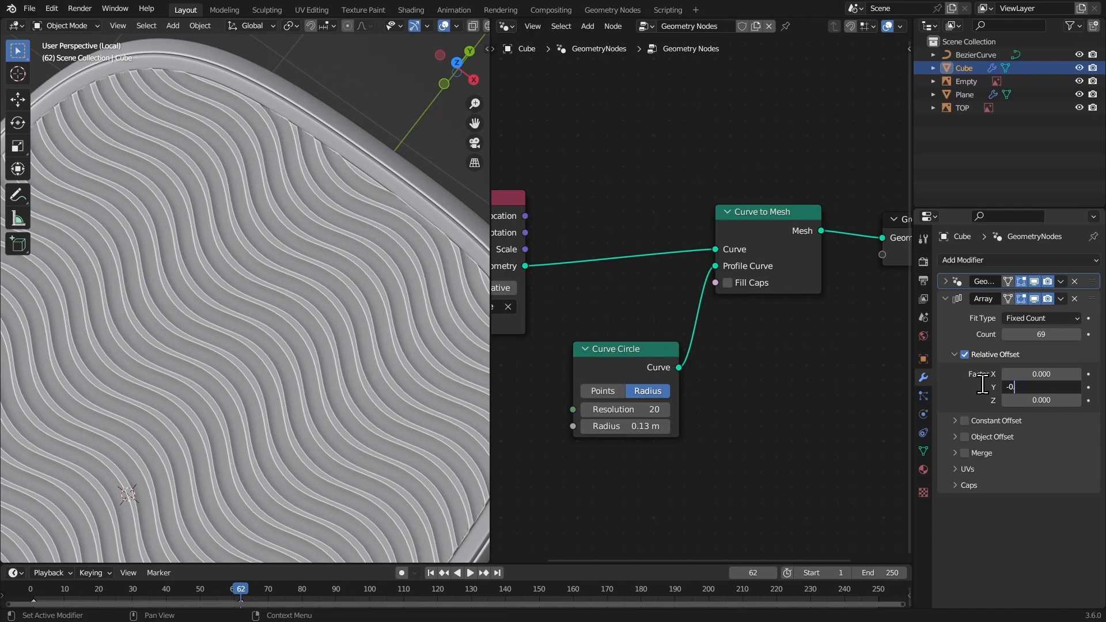
pyautogui.write('.5')
pyautogui.press('Return')
# Apply Visual Geometry to Mesh on the device body to bake in its Subdivision and Boolean modifiers
pyautogui.scroll(-6, 328, 385)
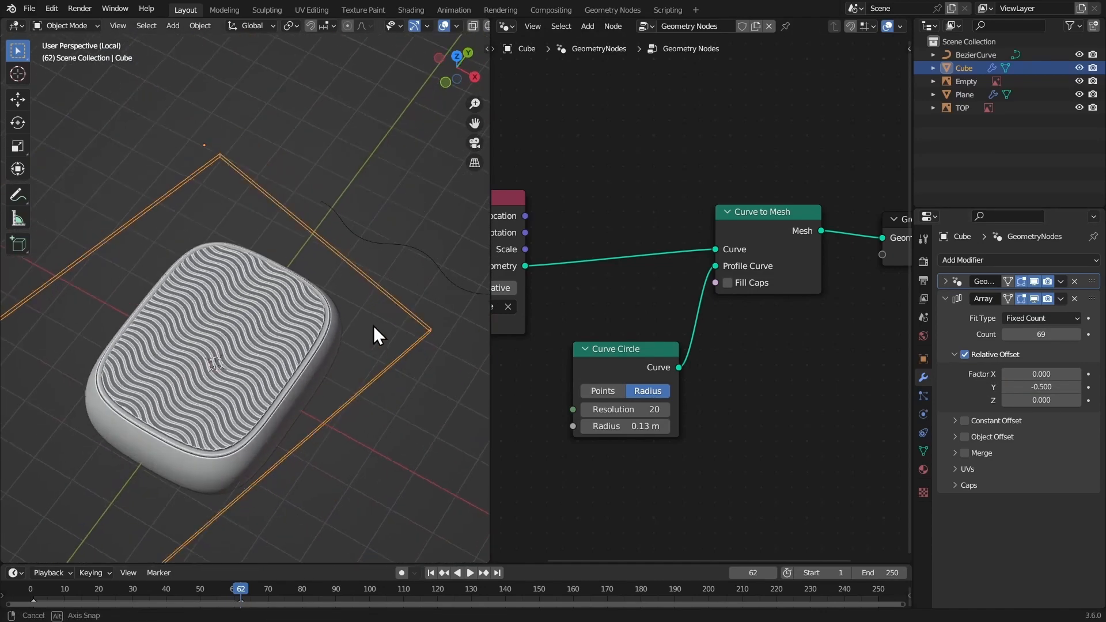
pyautogui.moveTo(400, 323); pyautogui.dragTo(398, 279, button='middle')
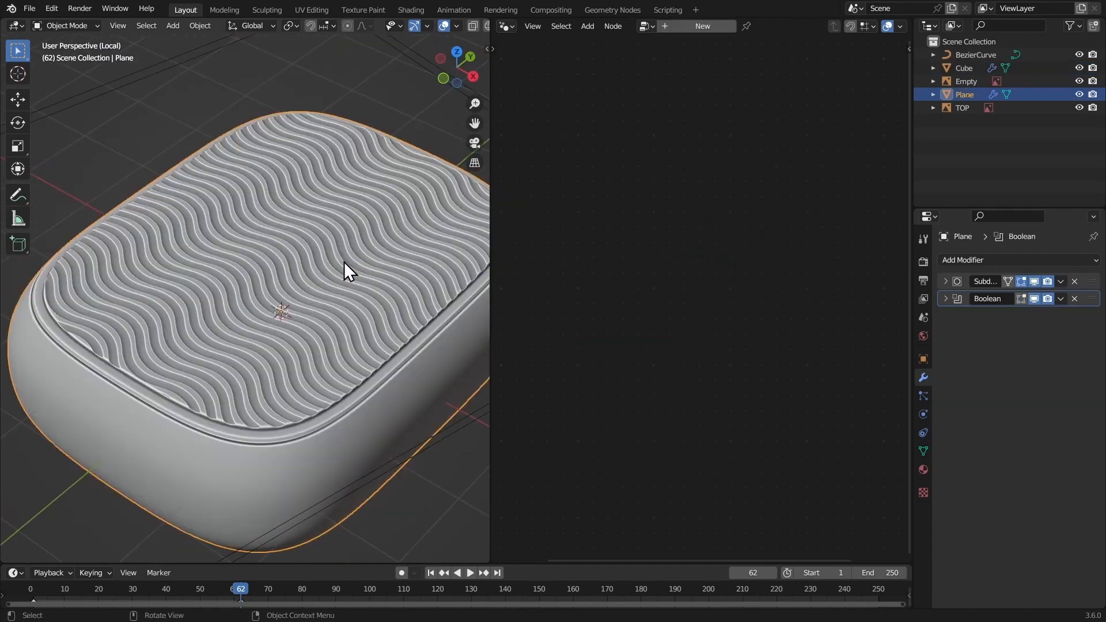
pyautogui.hotkey('ctrl', 'a')
pyautogui.click(309, 257)
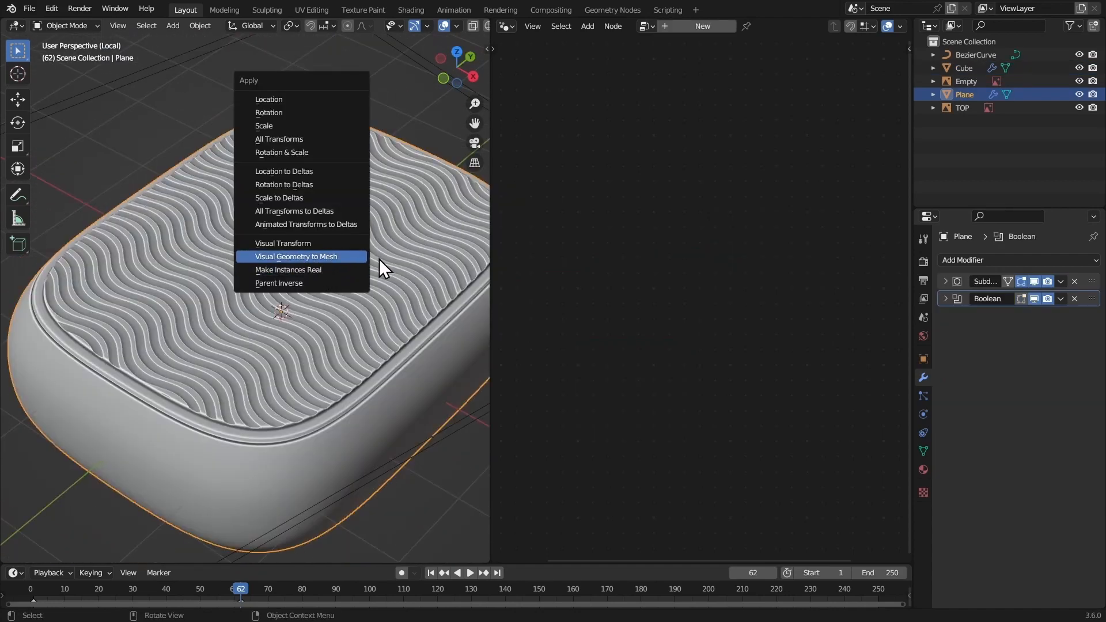
# Maximize the 3D view and delete the wavy array cutter together with its source Bezier curve
pyautogui.hotkey('ctrl', 'space')
pyautogui.scroll(-6, 395, 406)
pyautogui.click(628, 161)
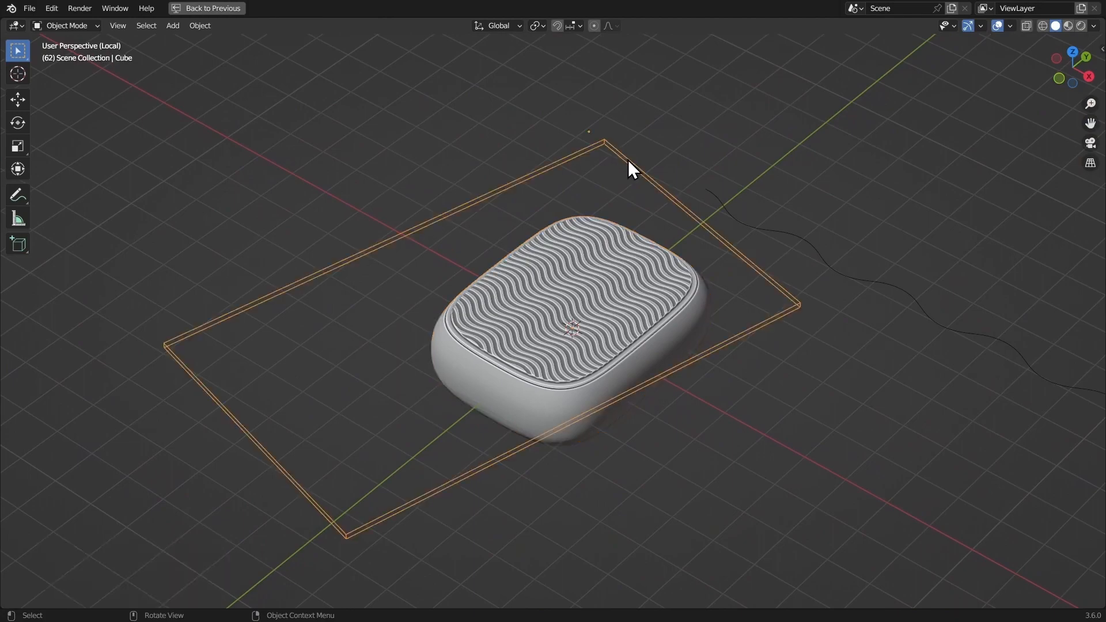
pyautogui.keyDown('shift'); pyautogui.click(825, 244); pyautogui.keyUp('shift')
pyautogui.press('x')
pyautogui.click(807, 241)
pyautogui.scroll(4, 607, 227)
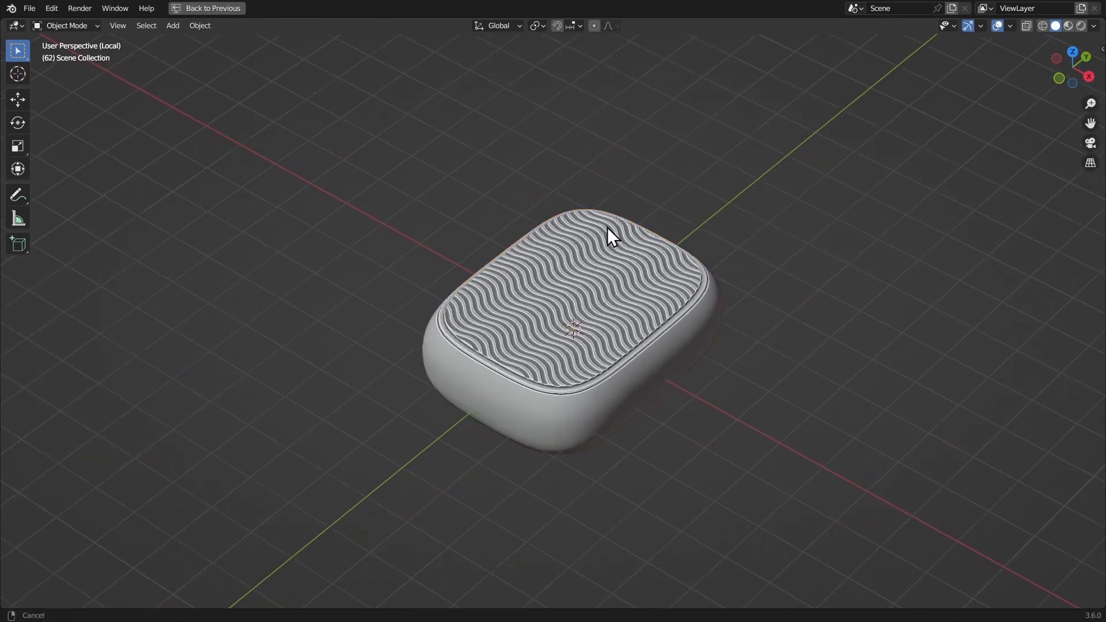
# Open the device body for edge editing and select the horizontal edge loop around the middle of its side
pyautogui.moveTo(616, 202); pyautogui.dragTo(647, 253, button='middle')
pyautogui.click(649, 252)
pyautogui.scroll(-4, 656, 265)
pyautogui.moveTo(669, 296); pyautogui.dragTo(666, 239, button='middle')
pyautogui.press('KP_Decimal')
pyautogui.moveTo(743, 245); pyautogui.dragTo(766, 361, button='middle')
pyautogui.moveTo(1071, 77); pyautogui.dragTo(538, 342)
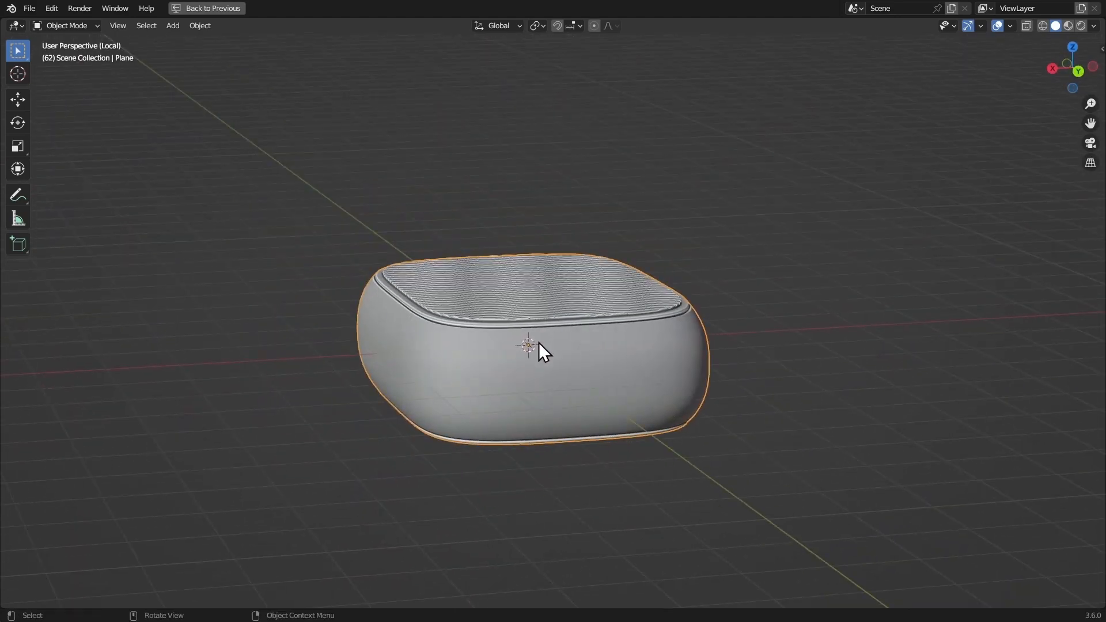
pyautogui.press('Tab')
pyautogui.scroll(4, 528, 313)
pyautogui.moveTo(528, 314); pyautogui.dragTo(486, 395, button='middle')
pyautogui.press('2')
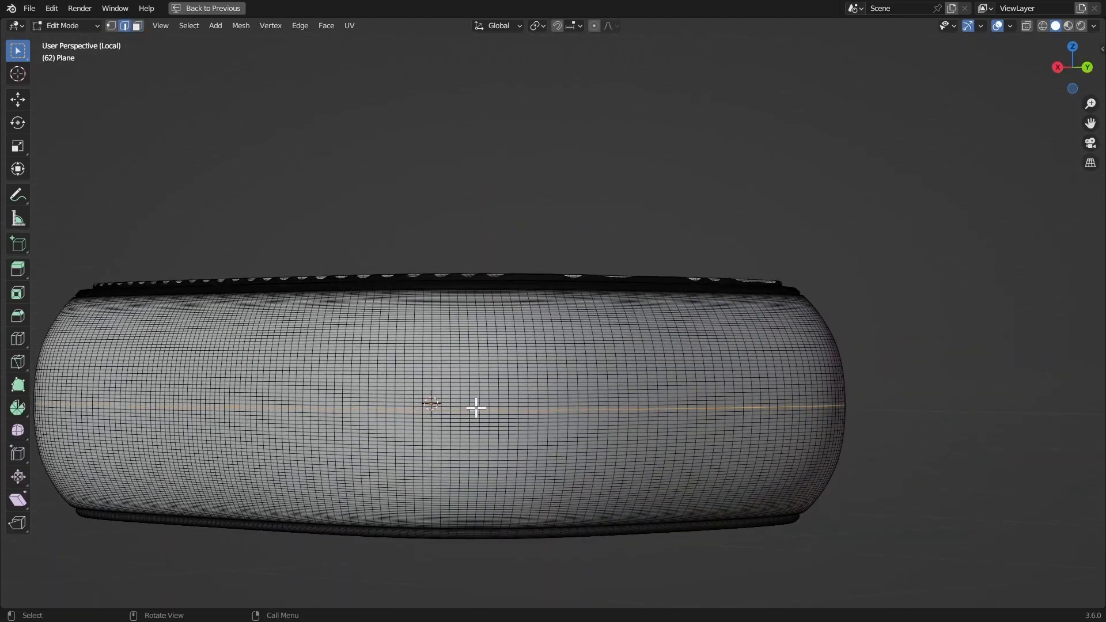
pyautogui.moveTo(487, 397); pyautogui.dragTo(498, 355, button='middle')
# Duplicate the selected middle edge loop in place and separate it into its own object
pyautogui.hotkey('shift', 'd')
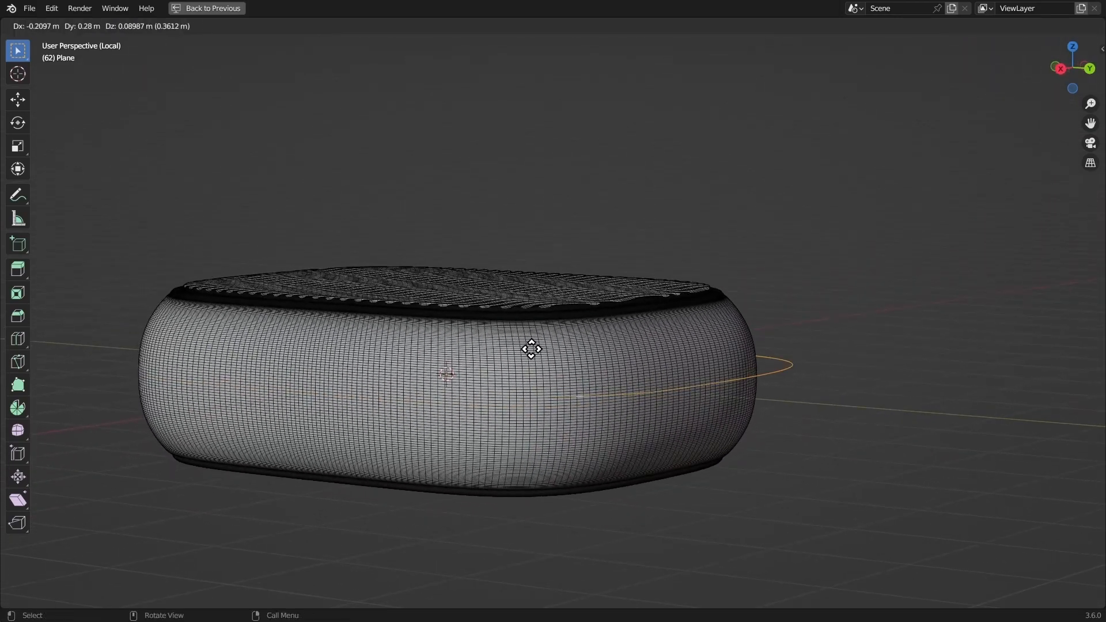
pyautogui.rightClick(525, 355)
pyautogui.press('p')
pyautogui.click(513, 357)
pyautogui.press('Tab')
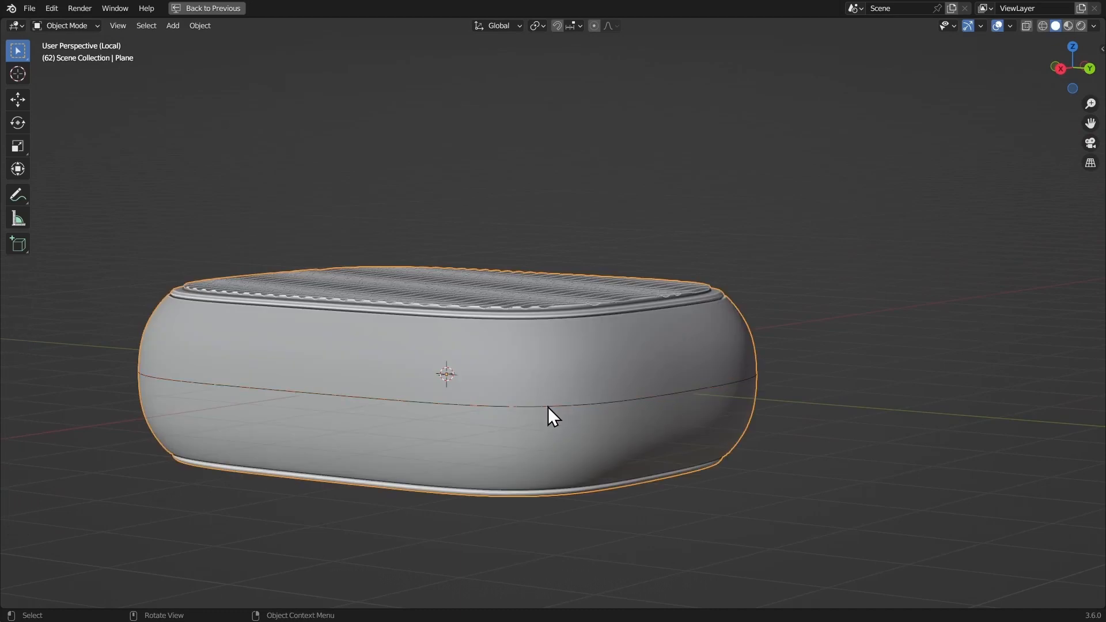
# Edit the separated loop in the back view with X-ray on, and delete the vertices of its negative-X half
pyautogui.click(544, 406)
pyautogui.press('Tab')
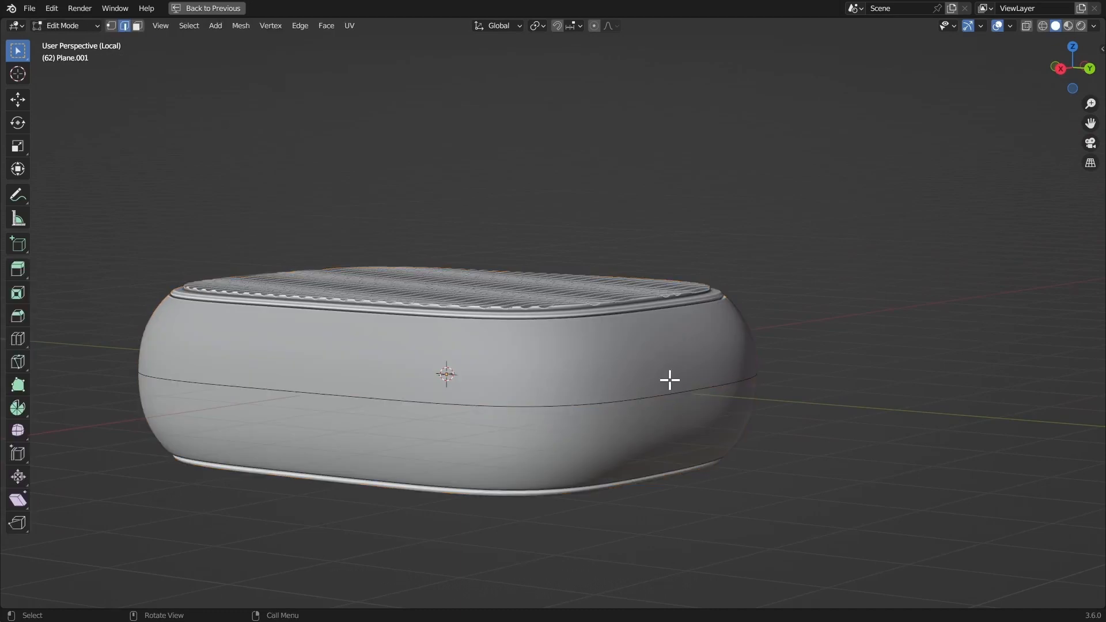
pyautogui.click(1083, 65)
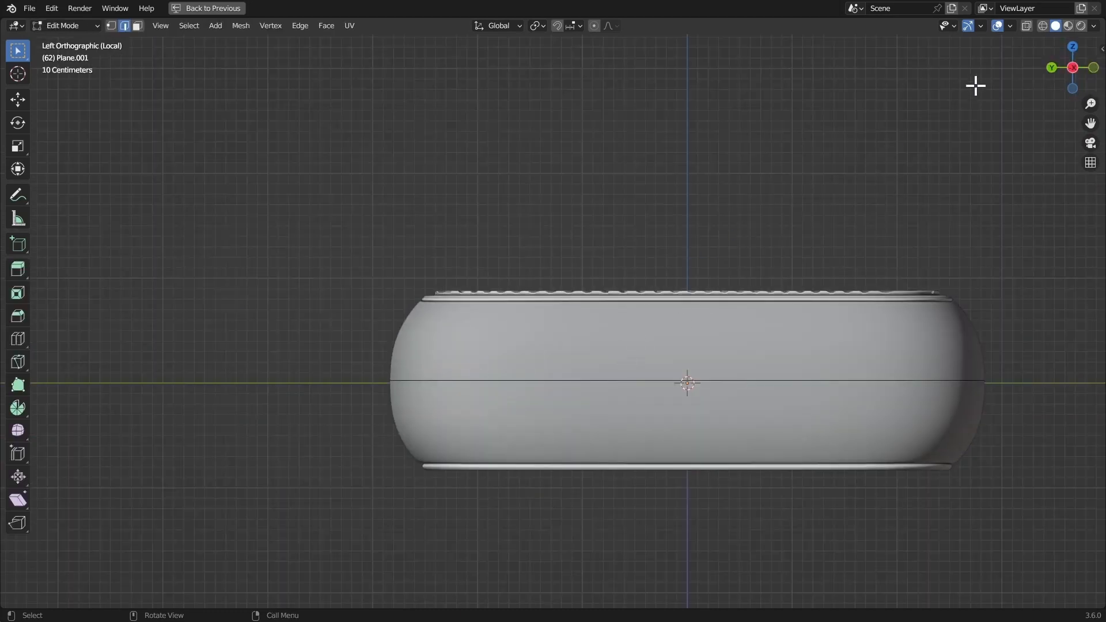
pyautogui.click(1052, 67)
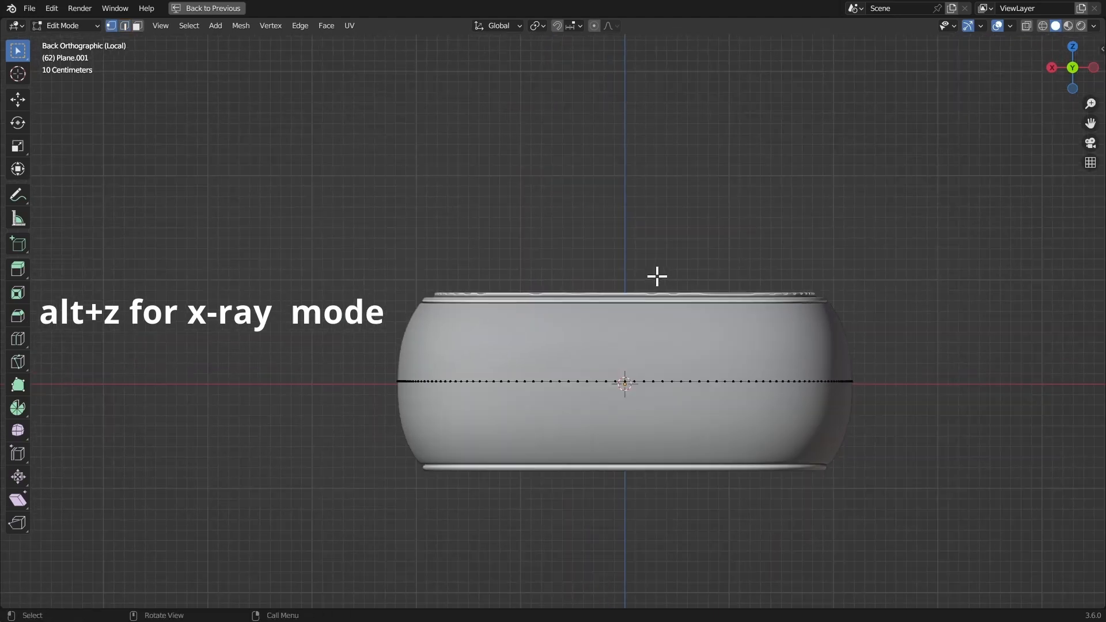
pyautogui.hotkey('alt', 'z')
pyautogui.moveTo(987, 278); pyautogui.dragTo(629, 455)
pyautogui.press('x')
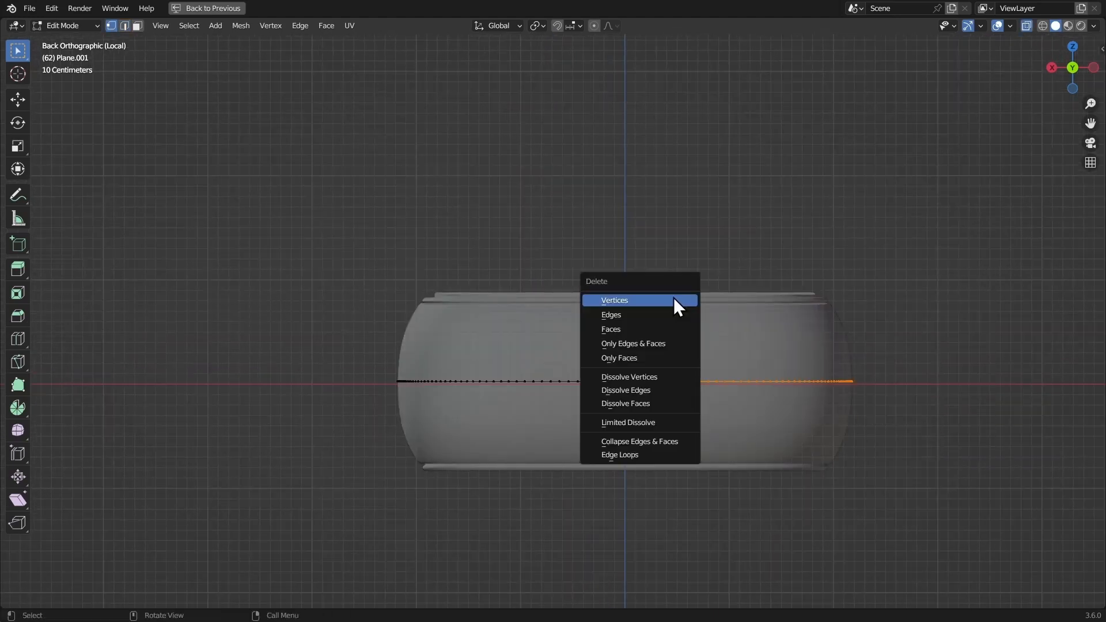
pyautogui.click(673, 300)
pyautogui.moveTo(664, 296); pyautogui.dragTo(608, 295, button='middle')
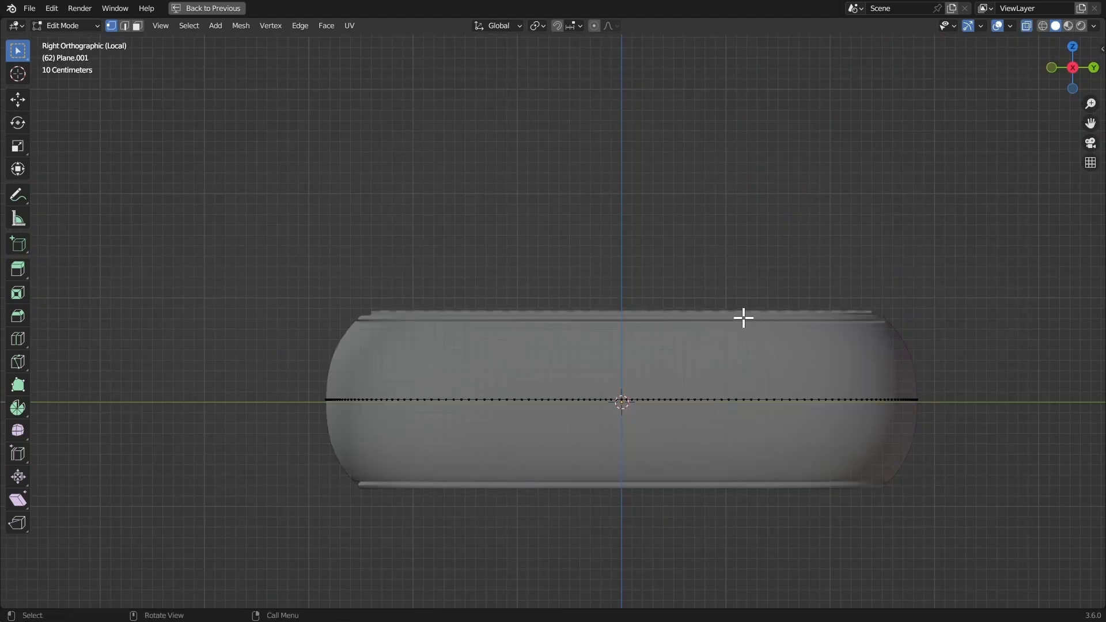
# Delete the loop's vertices from the negative-Y end to slightly past the centre, keeping only the positive-Y corner section
pyautogui.moveTo(727, 277); pyautogui.dragTo(322, 404)
pyautogui.moveTo(476, 316); pyautogui.dragTo(561, 339, button='middle')
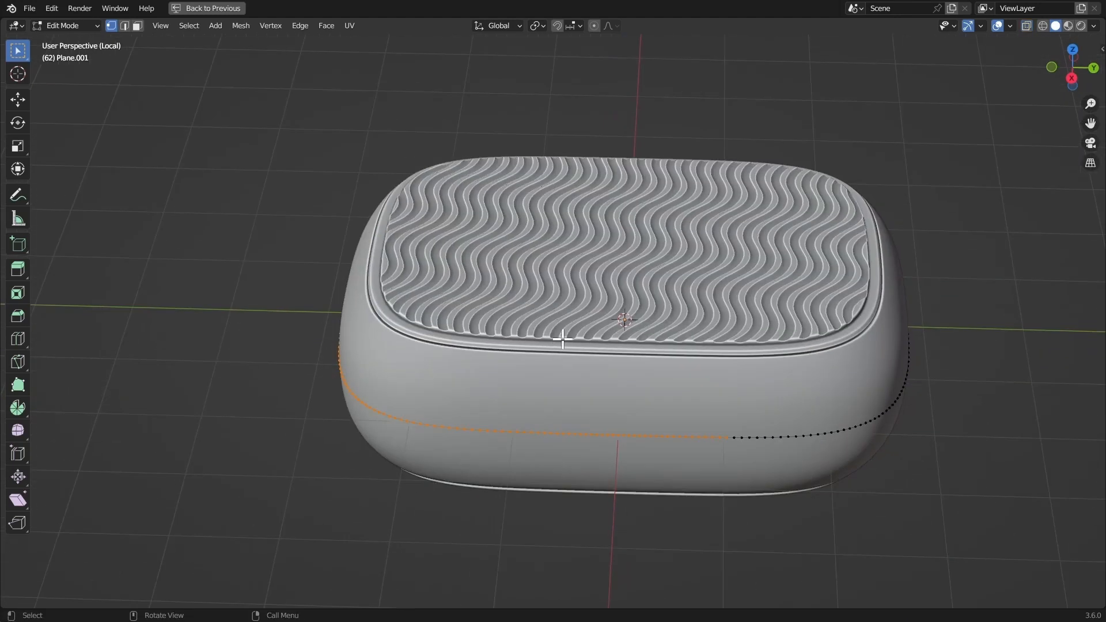
pyautogui.press('x')
pyautogui.click(548, 324)
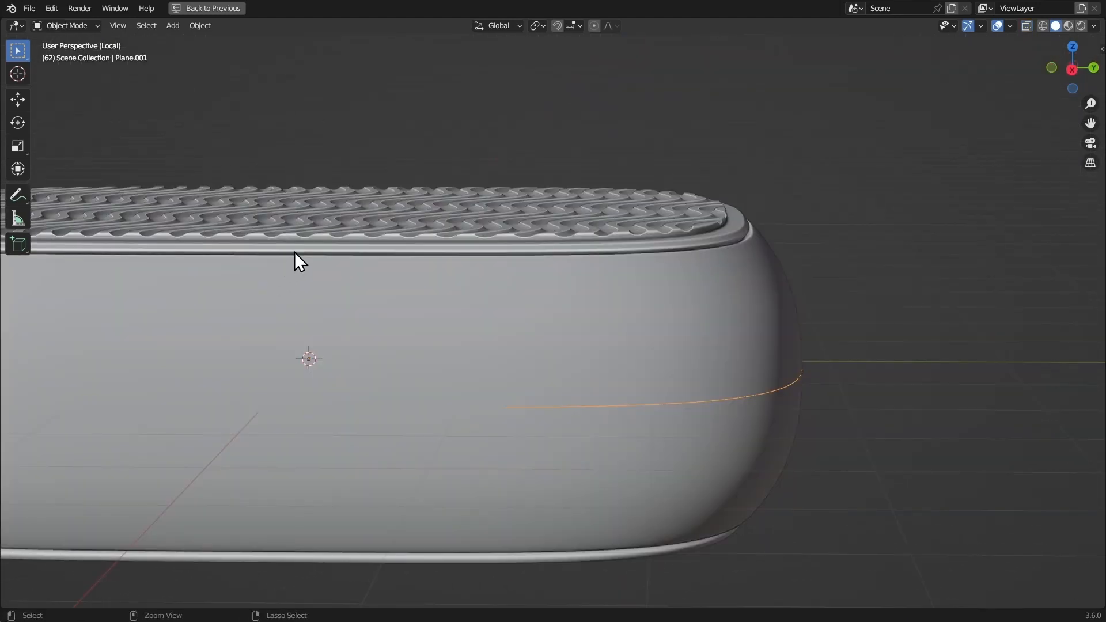
# Convert the remaining corner edge strip from a mesh to a curve
pyautogui.hotkey('ctrl', 'space')
pyautogui.click(200, 25)
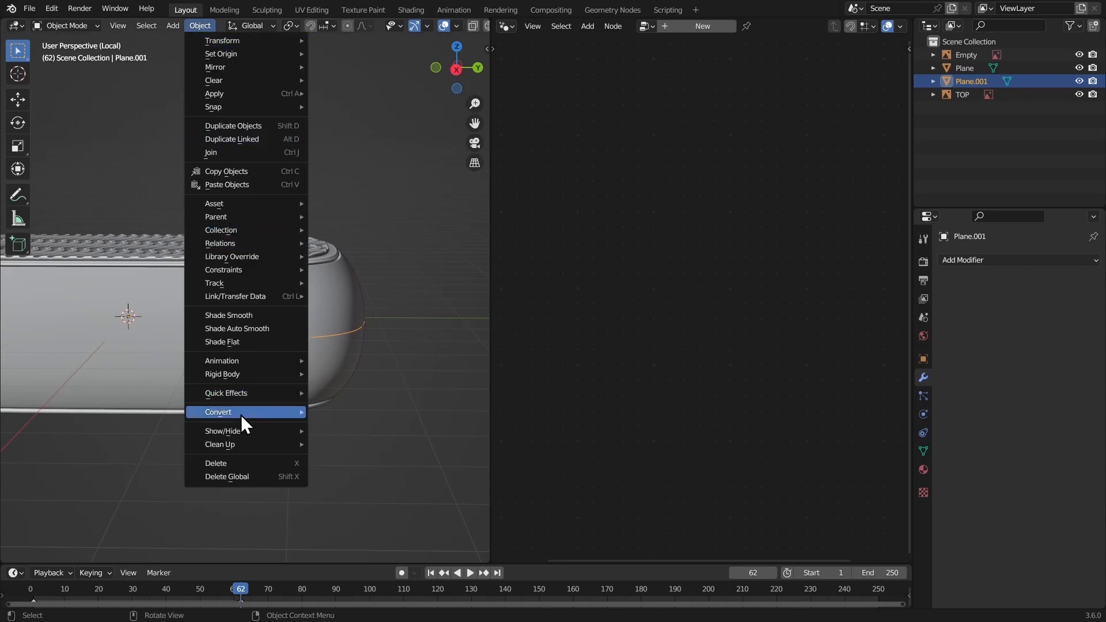
pyautogui.moveTo(241, 414)
pyautogui.click(347, 415)
# Extrude the corner curve 0.32 m in its geometry settings to form an upright band
pyautogui.click(923, 432)
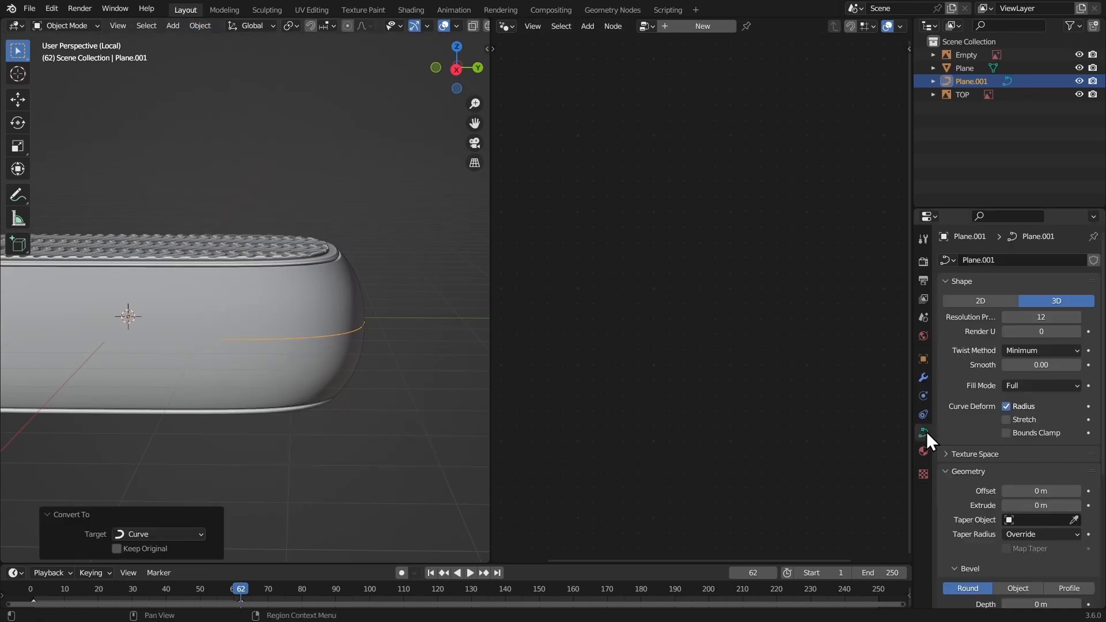
pyautogui.scroll(-3, 982, 469)
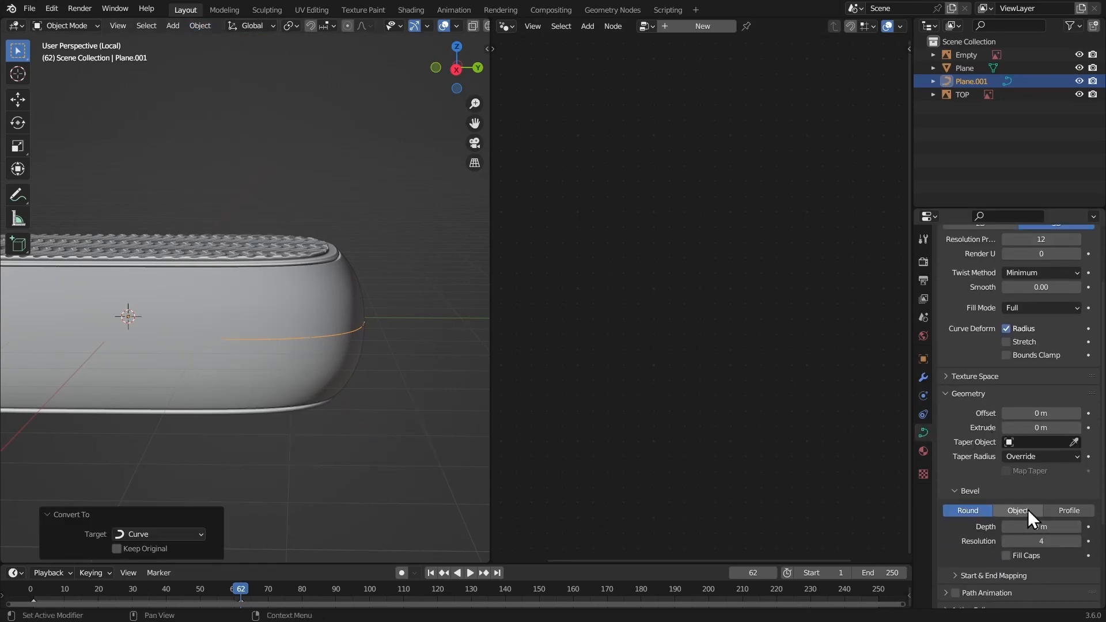
pyautogui.moveTo(1031, 427); pyautogui.dragTo(1039, 431)
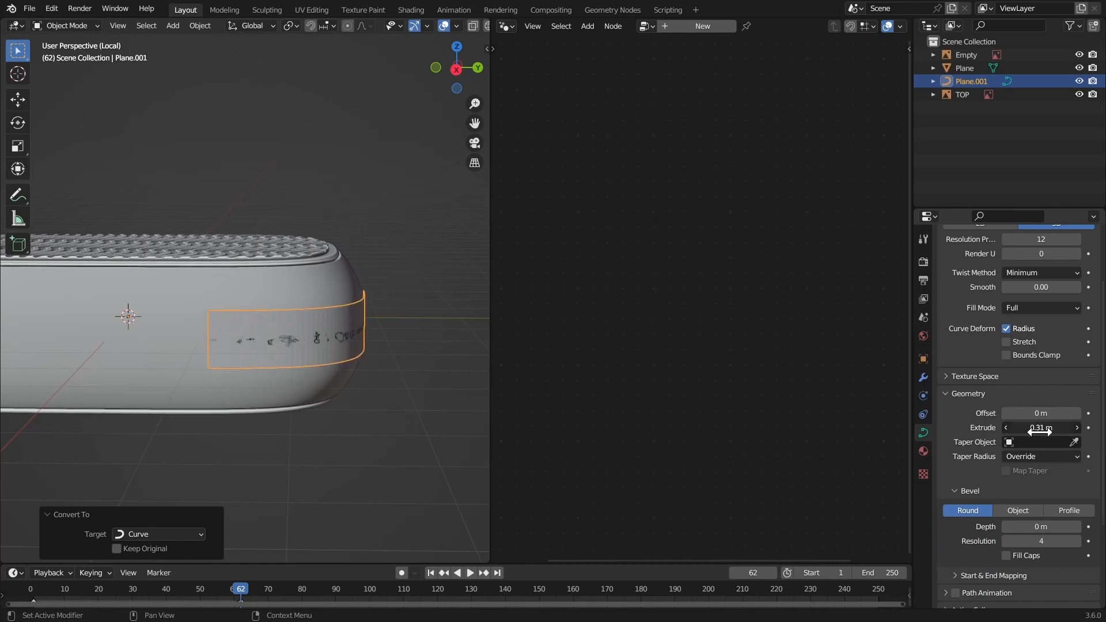
pyautogui.moveTo(271, 285); pyautogui.dragTo(314, 269, button='middle')
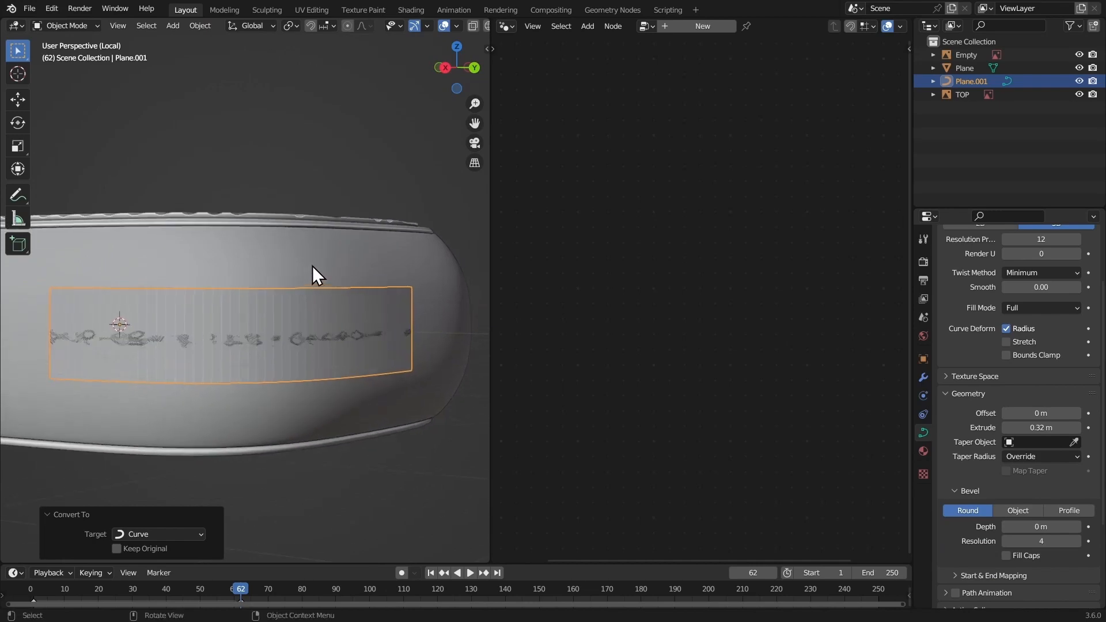
# Edit the curve and dissolve the interior control points near both of its ends, keeping the end points
pyautogui.hotkey('ctrl', 'space')
pyautogui.press('Tab')
pyautogui.moveTo(548, 289); pyautogui.dragTo(657, 357, button='middle')
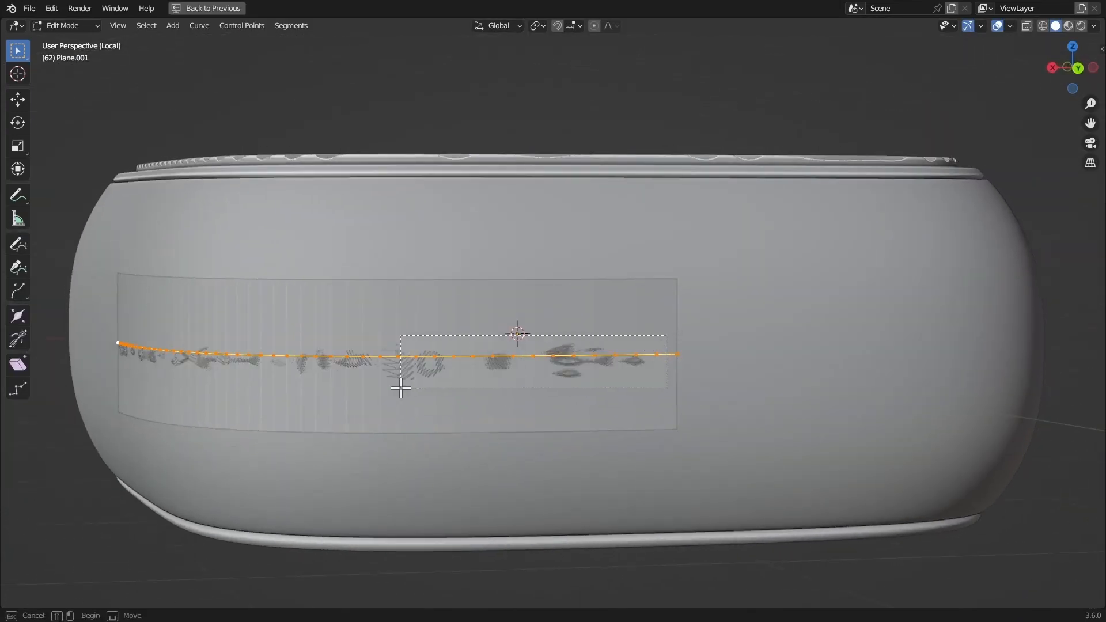
pyautogui.moveTo(411, 386); pyautogui.dragTo(483, 374)
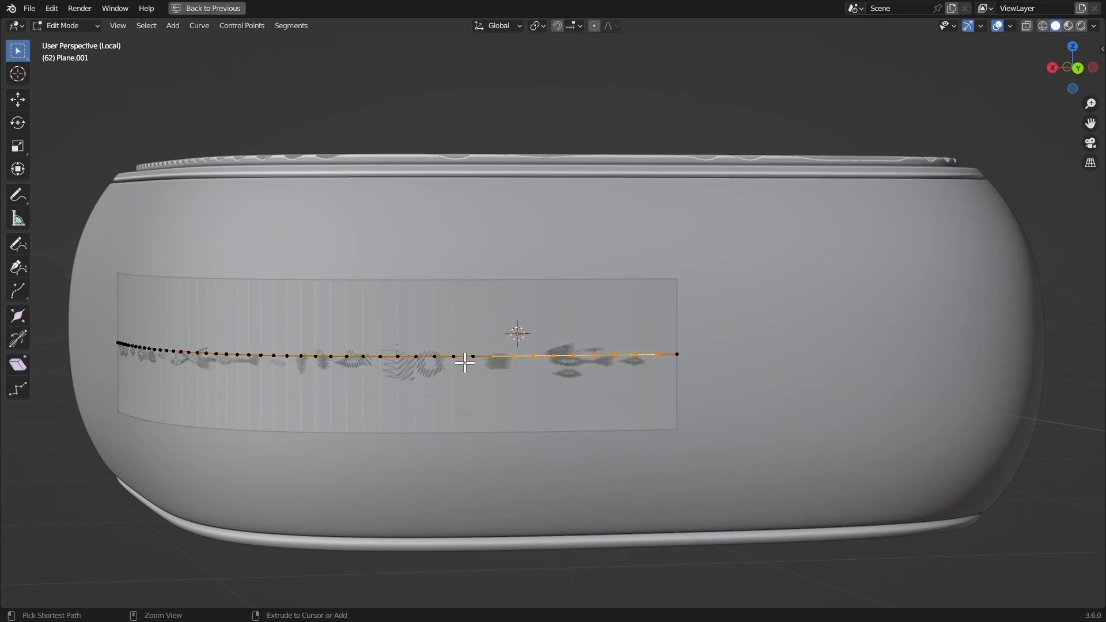
pyautogui.hotkey('ctrl', 'x')
pyautogui.moveTo(390, 360); pyautogui.dragTo(419, 382, button='middle')
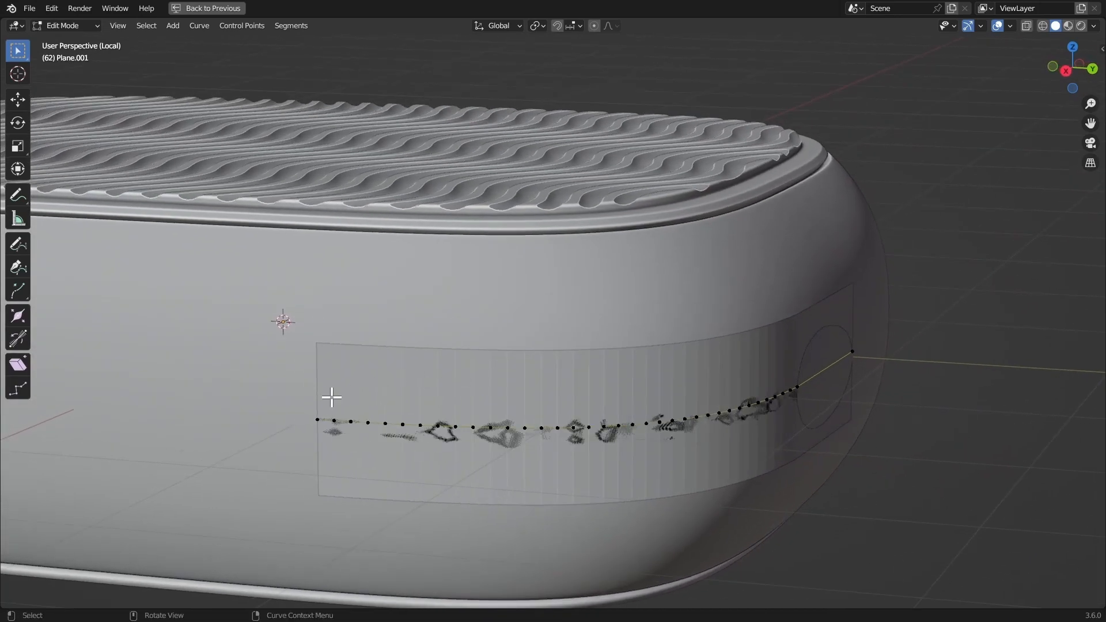
pyautogui.moveTo(539, 483); pyautogui.dragTo(537, 481)
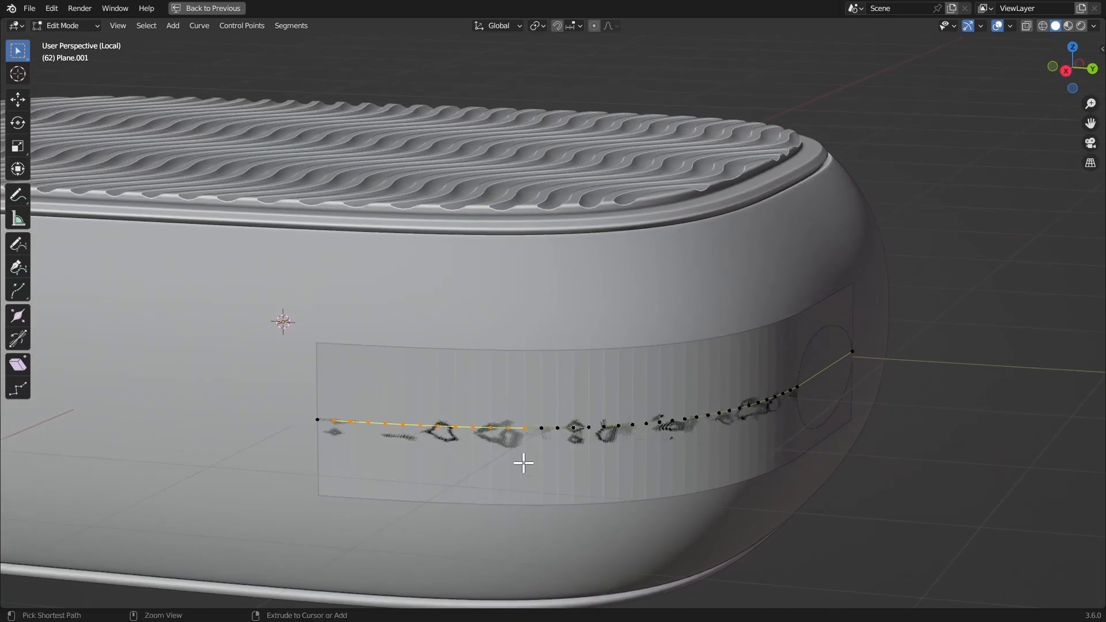
pyautogui.hotkey('ctrl', 'x')
pyautogui.moveTo(522, 463); pyautogui.dragTo(507, 385, button='middle')
pyautogui.press('Tab')
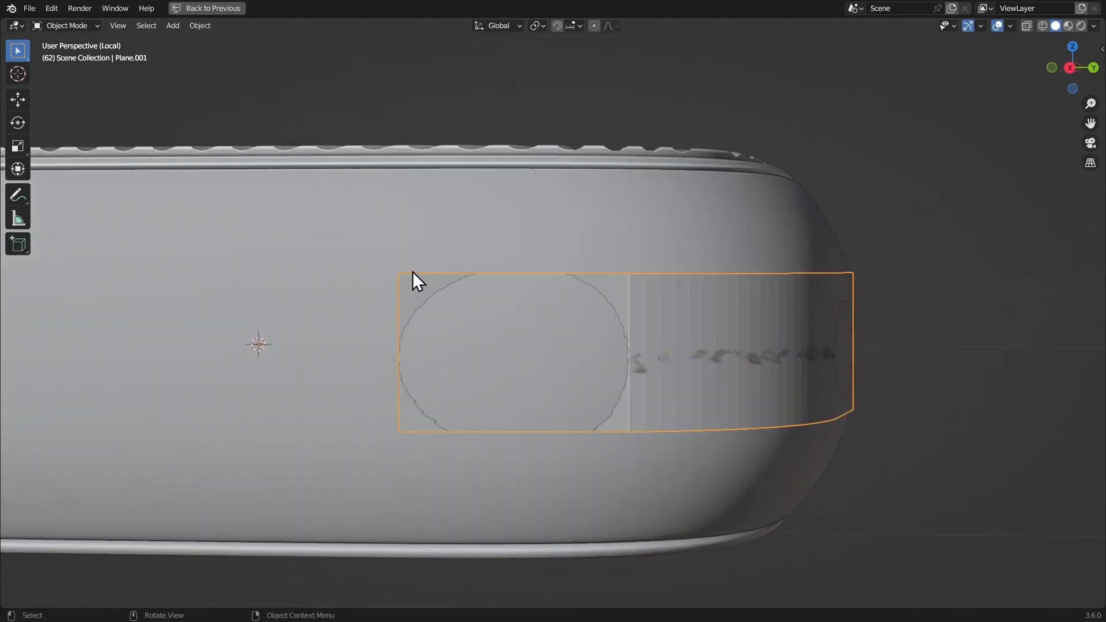
# Dissolve the remaining interior control points so that only the two ends and one corner point define the curve
pyautogui.moveTo(413, 273)
pyautogui.keyDown('shift'); pyautogui.mouseDown(button='middle')
pyautogui.moveTo(311, 269)
pyautogui.moveTo(388, 325)
pyautogui.mouseUp(button='middle'); pyautogui.keyUp('shift')
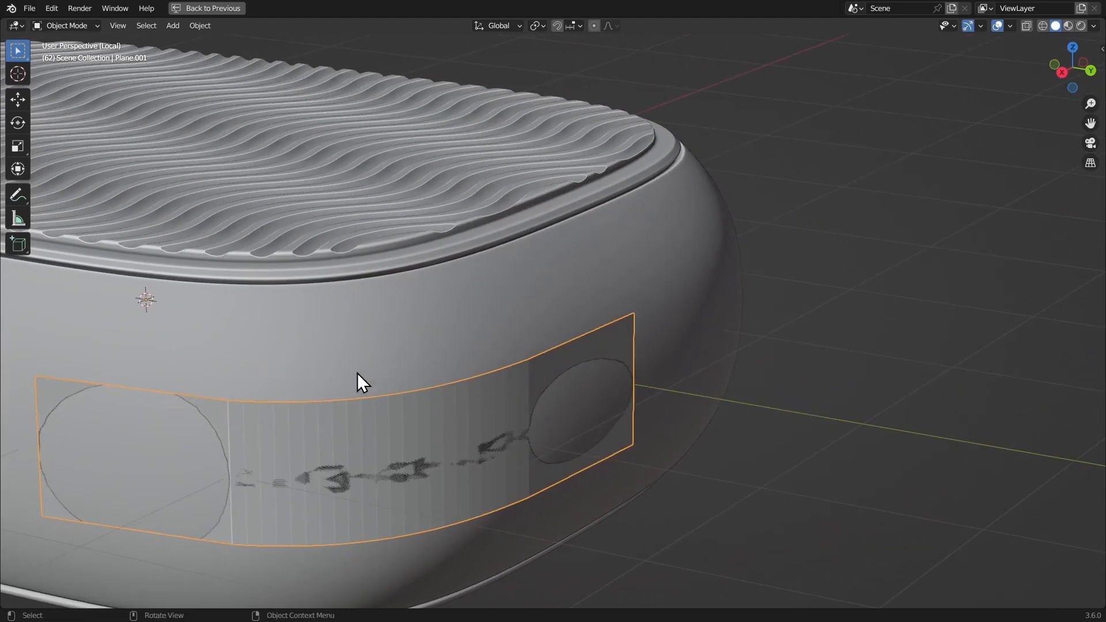
pyautogui.press('Tab')
pyautogui.moveTo(357, 372); pyautogui.dragTo(400, 348, button='middle')
pyautogui.moveTo(400, 348); pyautogui.dragTo(368, 350, button='middle')
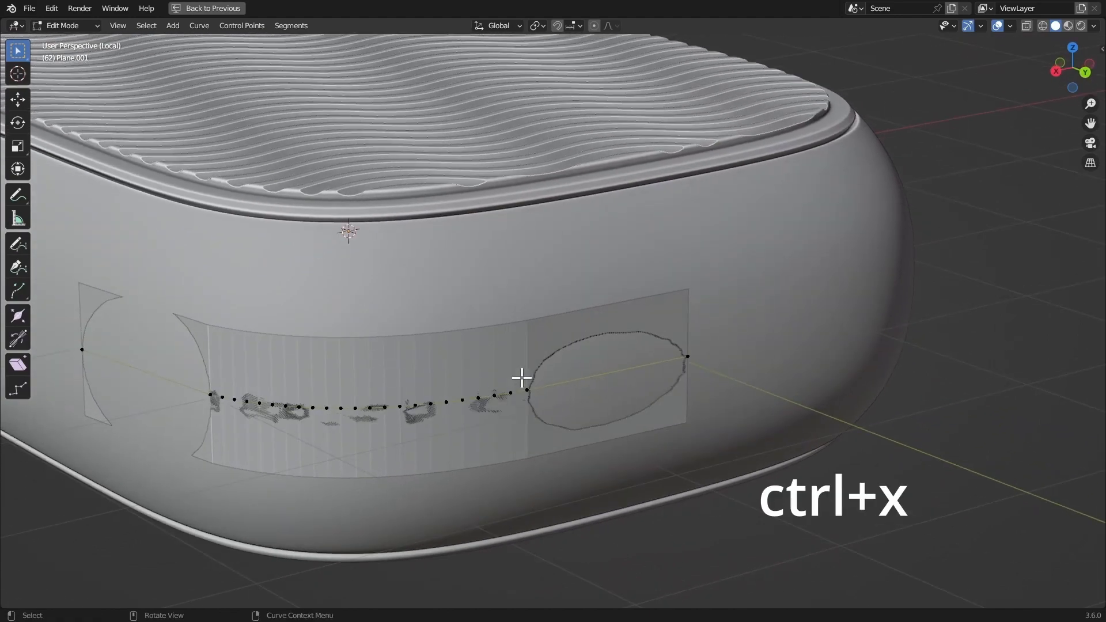
pyautogui.moveTo(369, 430); pyautogui.dragTo(370, 432)
pyautogui.hotkey('ctrl', 'x')
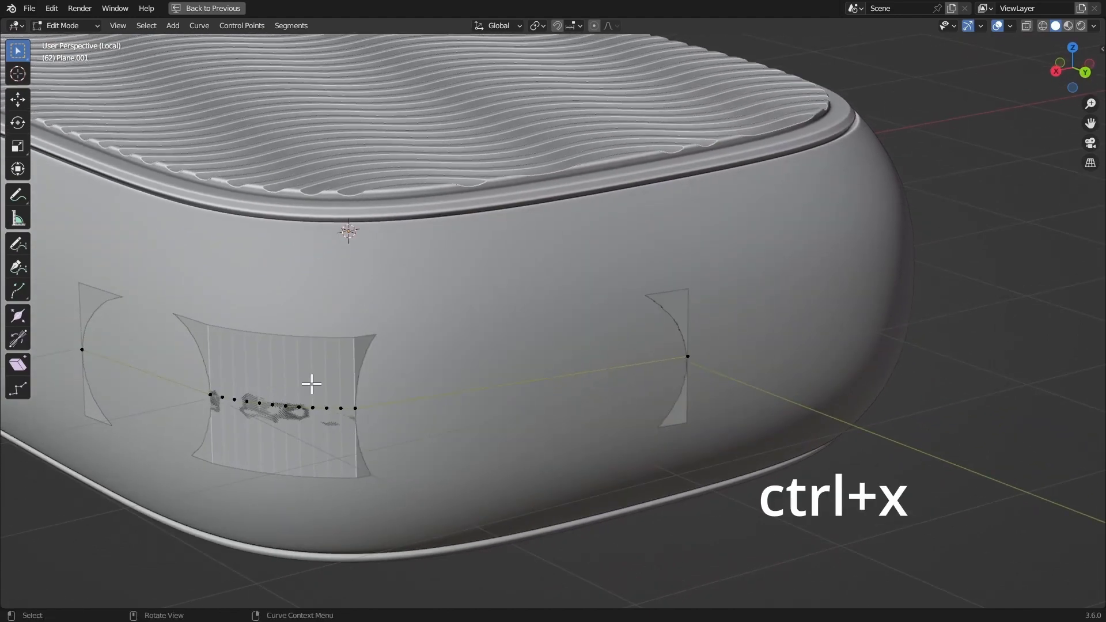
pyautogui.moveTo(311, 383); pyautogui.dragTo(410, 383, button='middle')
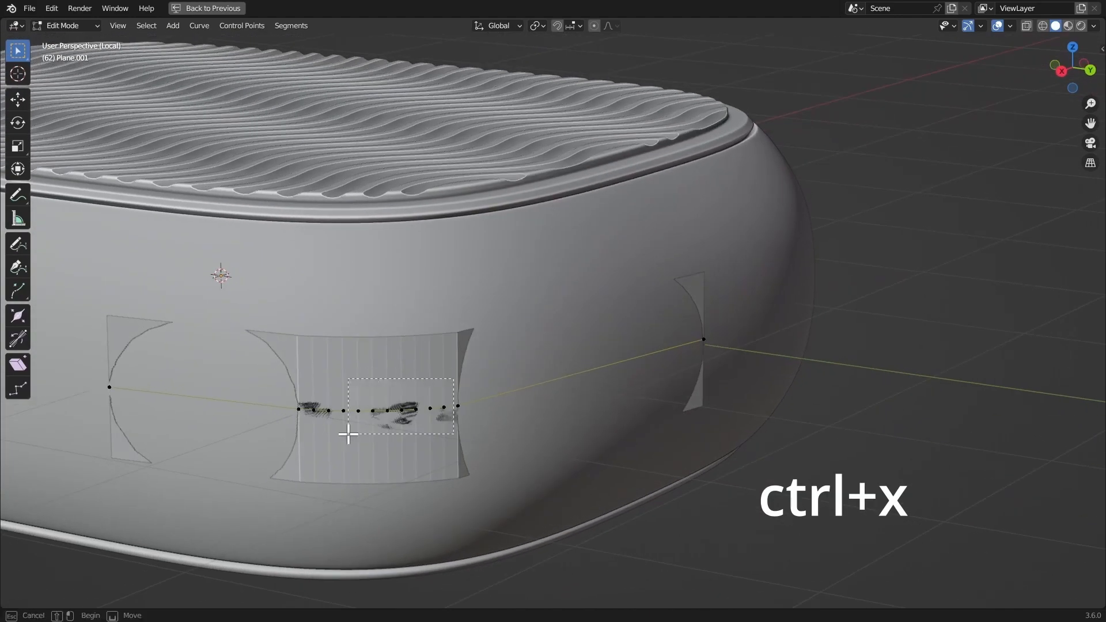
pyautogui.moveTo(348, 435); pyautogui.dragTo(346, 434)
pyautogui.hotkey('ctrl', 'x')
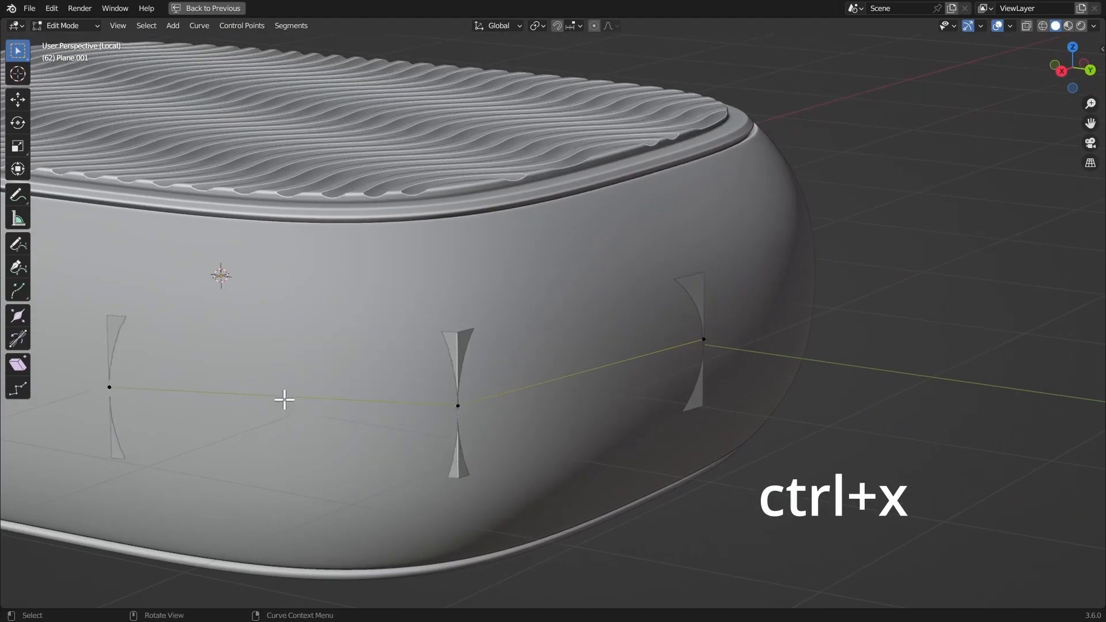
# In top view, move the corner point outward about 0.22 m in X and 0.26 m in Y, and both end points slightly off the body
pyautogui.moveTo(284, 399)
pyautogui.mouseDown(button='middle')
pyautogui.moveTo(321, 419)
pyautogui.moveTo(415, 386)
pyautogui.moveTo(571, 403)
pyautogui.mouseUp(button='middle')
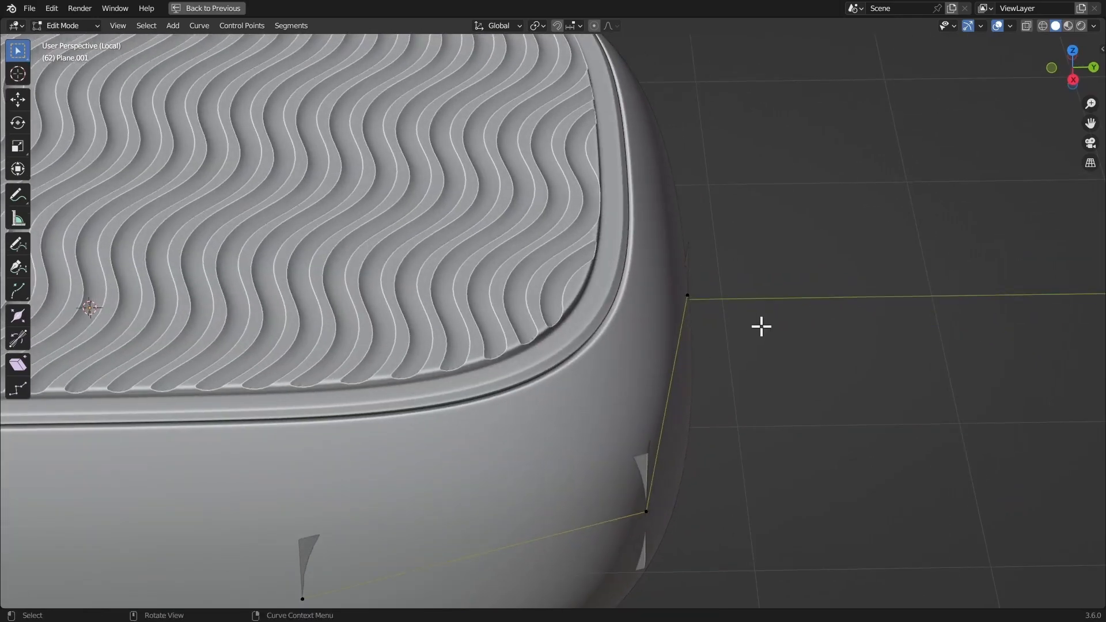
pyautogui.click(1073, 51)
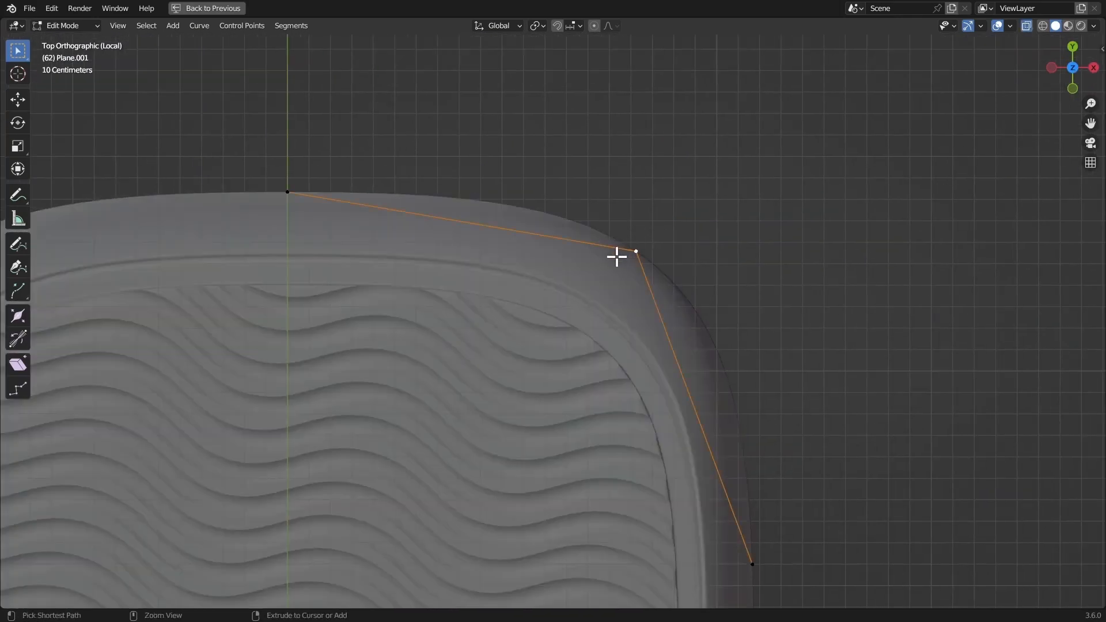
pyautogui.press('g')
pyautogui.click(631, 242)
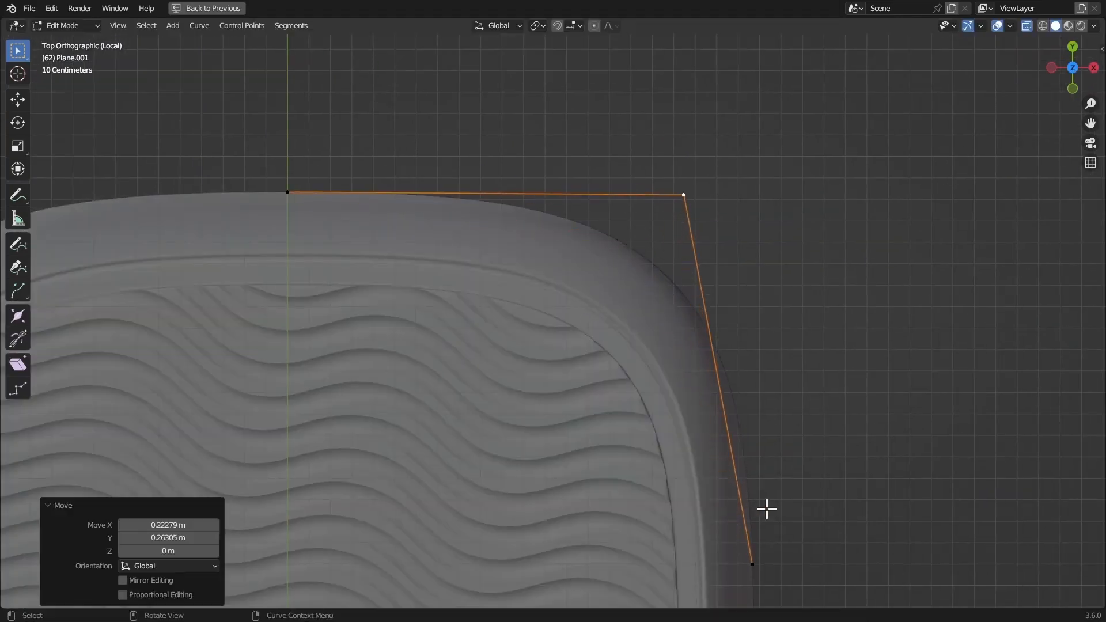
pyautogui.moveTo(764, 544); pyautogui.dragTo(805, 539)
pyautogui.press('g')
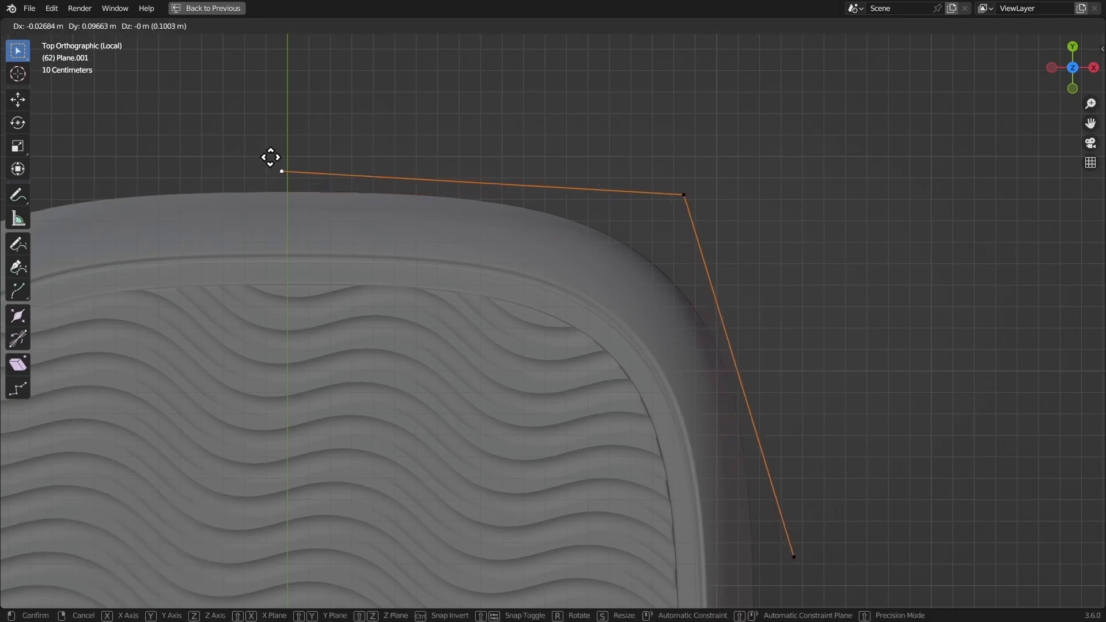
pyautogui.click(296, 180)
# Add a Subdivision Surface modifier to the curve band with viewport level 3
pyautogui.press('Tab')
pyautogui.moveTo(296, 180); pyautogui.dragTo(469, 306, button='middle')
pyautogui.hotkey('ctrl', 'space')
pyautogui.keyDown('ctrl'); pyautogui.moveTo(296, 251); pyautogui.dragTo(350, 216, button='middle'); pyautogui.keyUp('ctrl')
pyautogui.click(923, 378)
pyautogui.scroll(3, 326, 203)
pyautogui.click(990, 260)
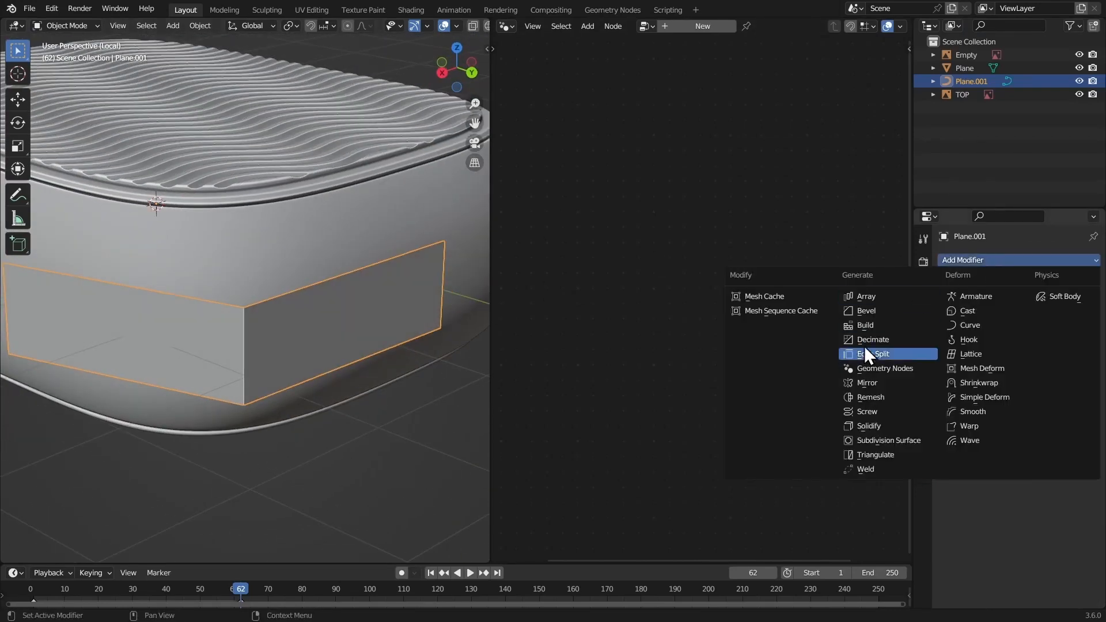
pyautogui.click(881, 440)
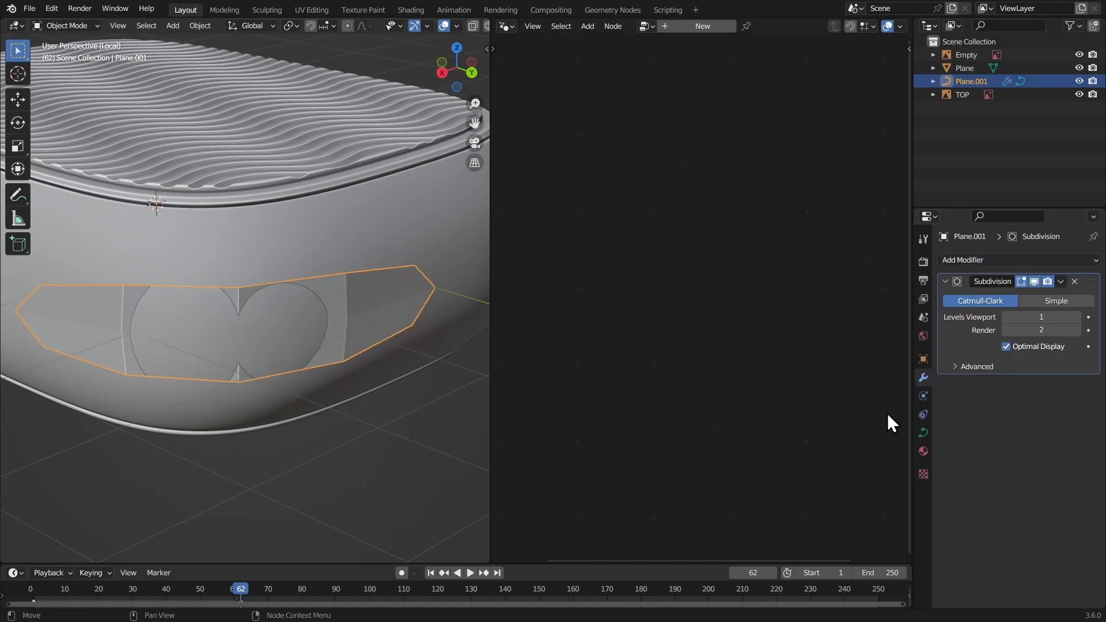
pyautogui.click(1077, 316)
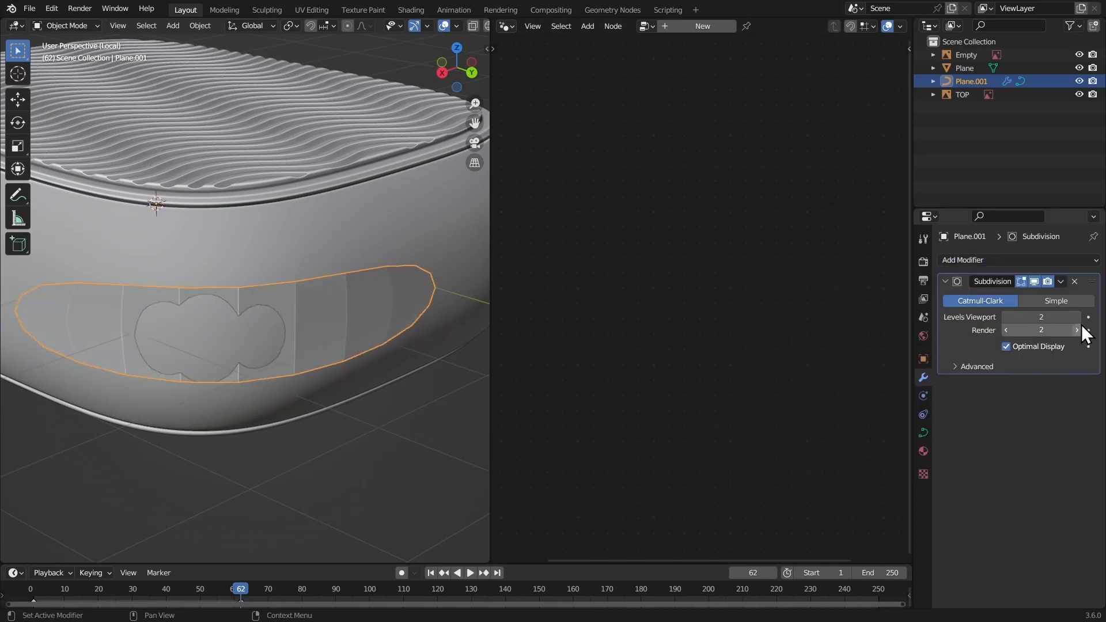
pyautogui.click(1078, 319)
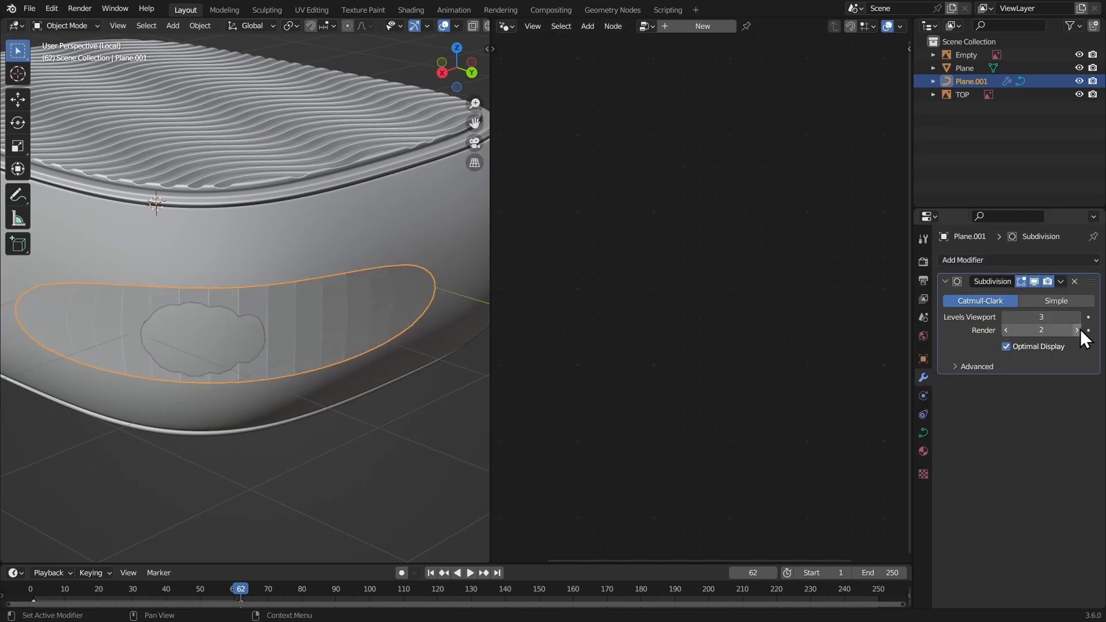
pyautogui.click(941, 280)
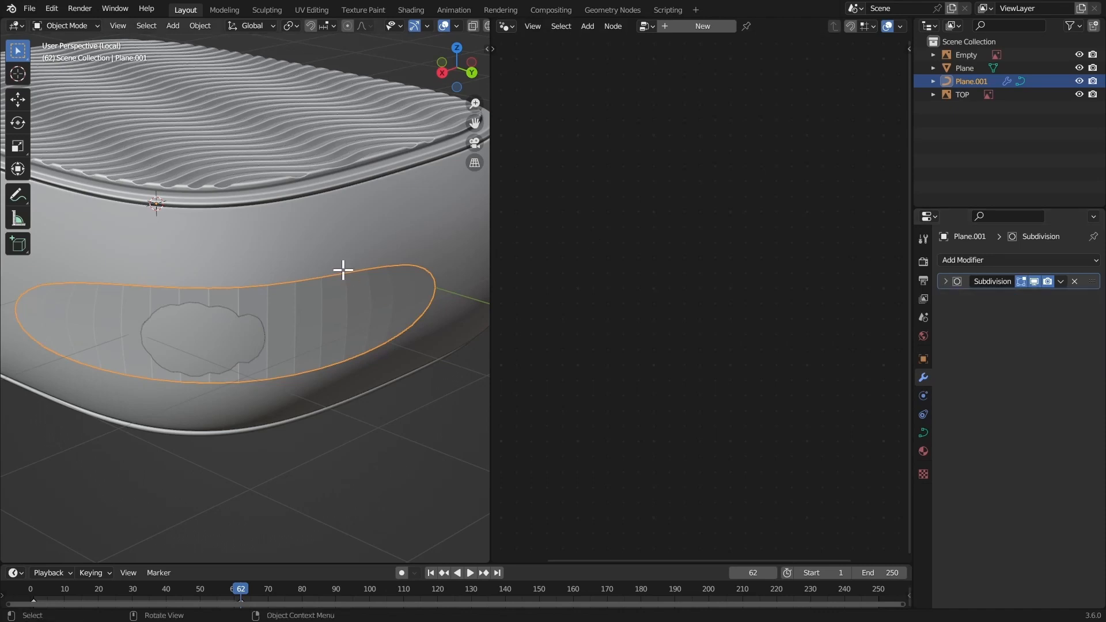
# Extrude the curve's end point near X zero about 0.09 m along negative X, and move the point beside it about 0.45 m along positive X
pyautogui.press('Tab')
pyautogui.moveTo(343, 270); pyautogui.dragTo(368, 305, button='middle')
pyautogui.press('g')
pyautogui.press('x')
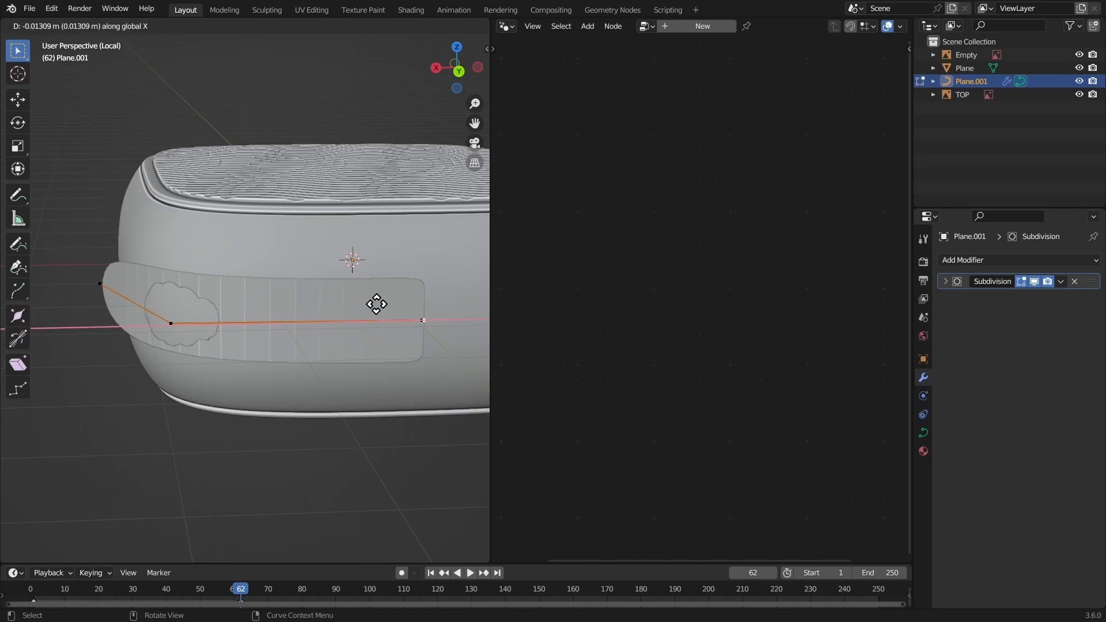
pyautogui.click(387, 310)
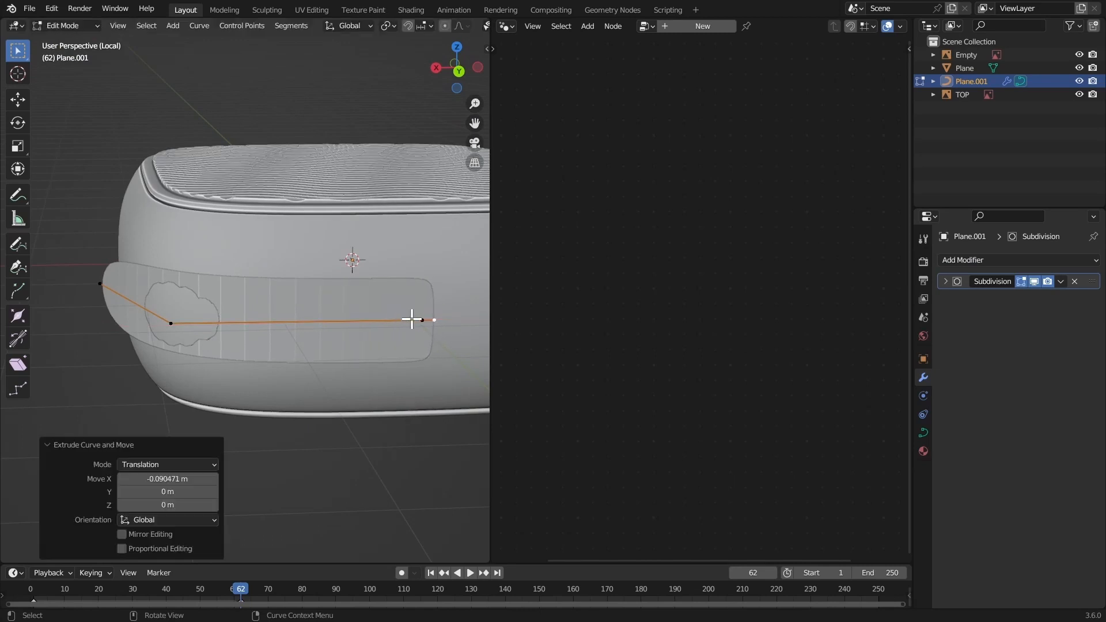
pyautogui.click(409, 318)
pyautogui.press('g')
pyautogui.press('x')
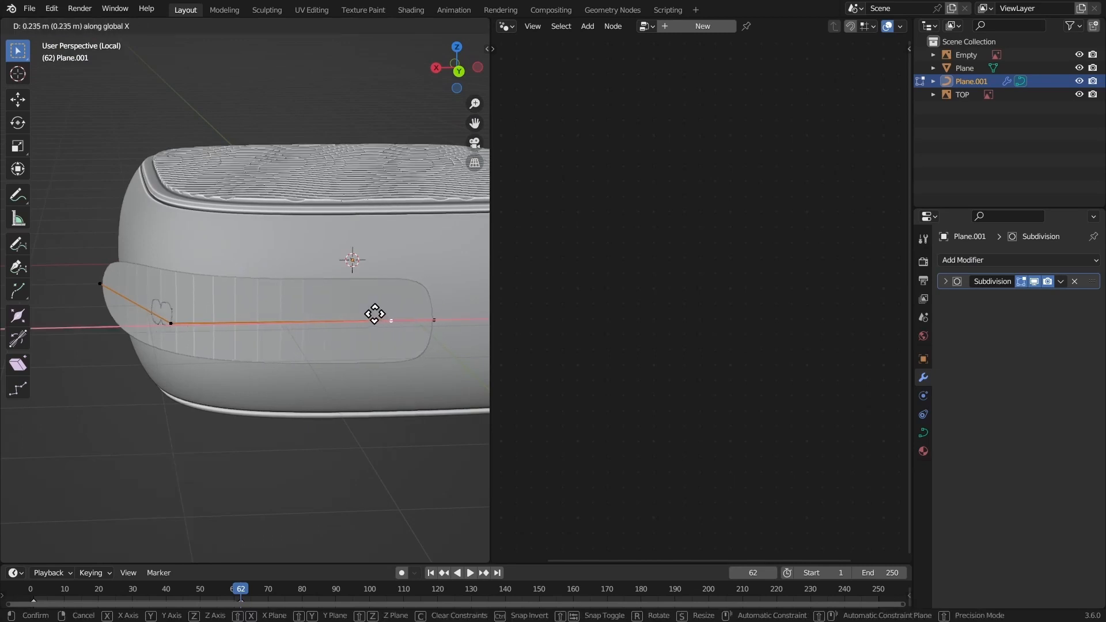
pyautogui.click(345, 308)
# Subdivide the curve segment between the corner point and the end point on the body's long side with one cut
pyautogui.hotkey('ctrl', 'space')
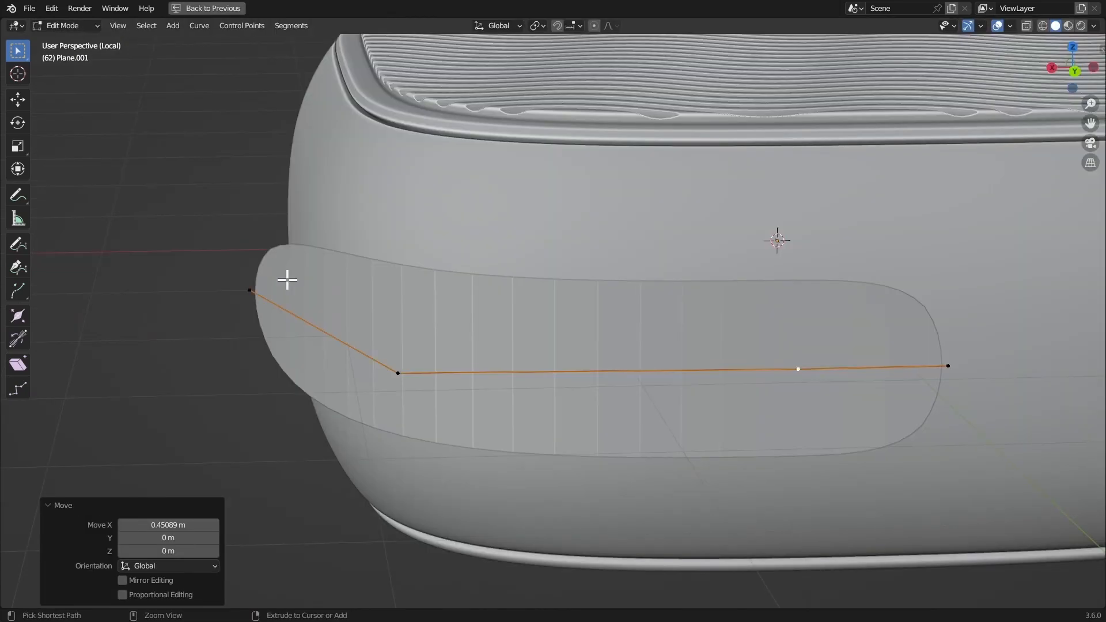
pyautogui.moveTo(193, 312); pyautogui.dragTo(276, 326, button='middle')
pyautogui.scroll(-1, 281, 346)
pyautogui.moveTo(288, 381); pyautogui.dragTo(308, 370, button='middle')
pyautogui.click(258, 376)
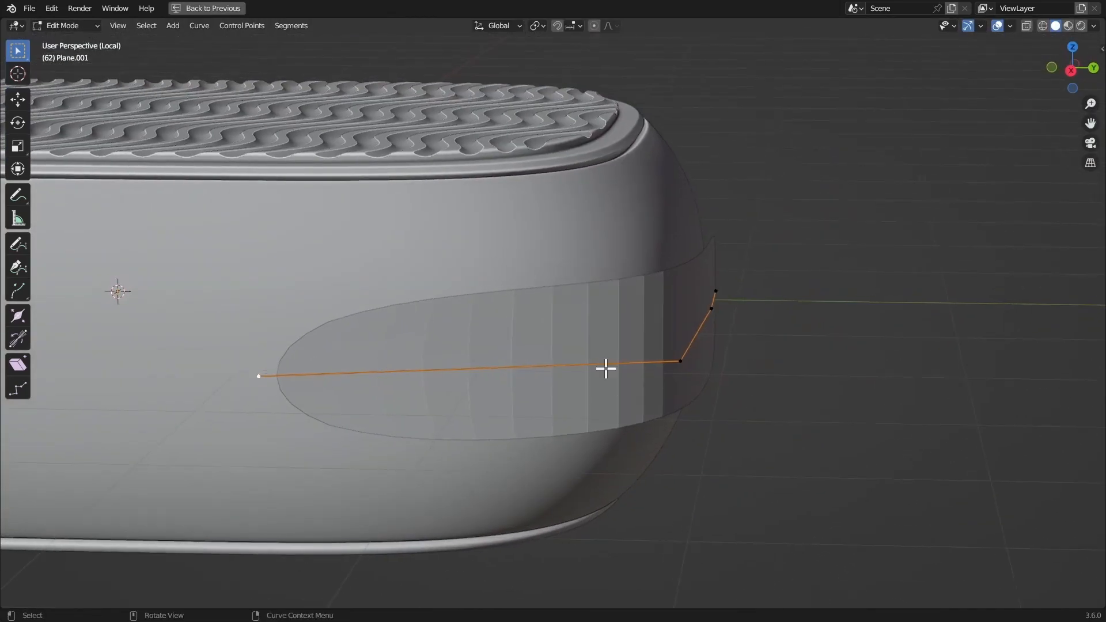
pyautogui.rightClick(548, 326)
pyautogui.click(491, 151)
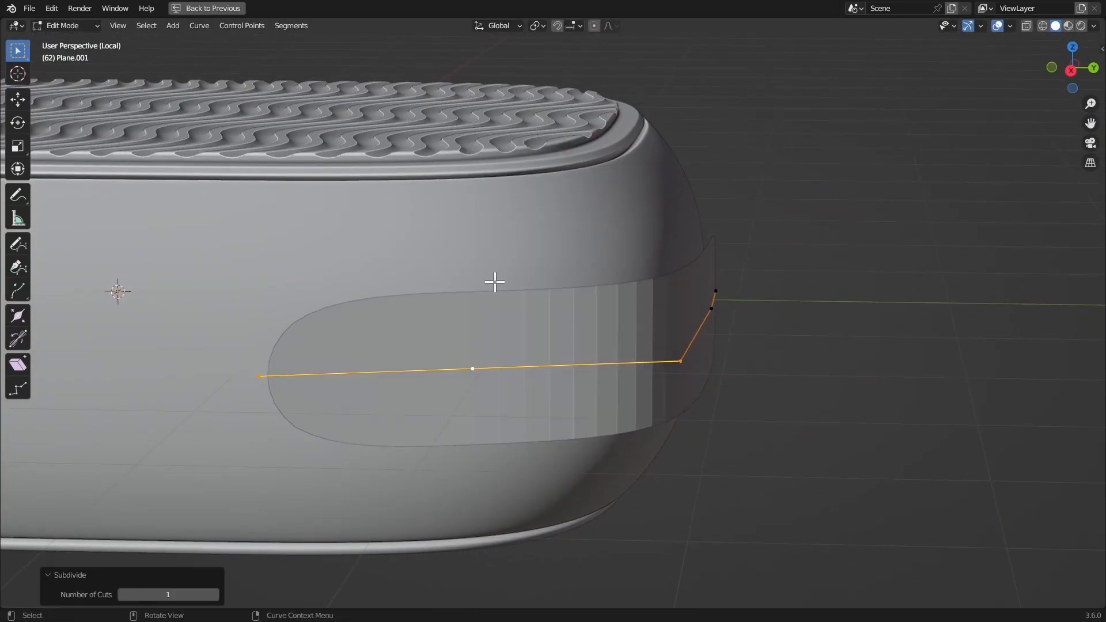
# Move the new point on the curve's long-side segment about 0.29 m along negative Y
pyautogui.click(472, 370)
pyautogui.press('g')
pyautogui.press('y')
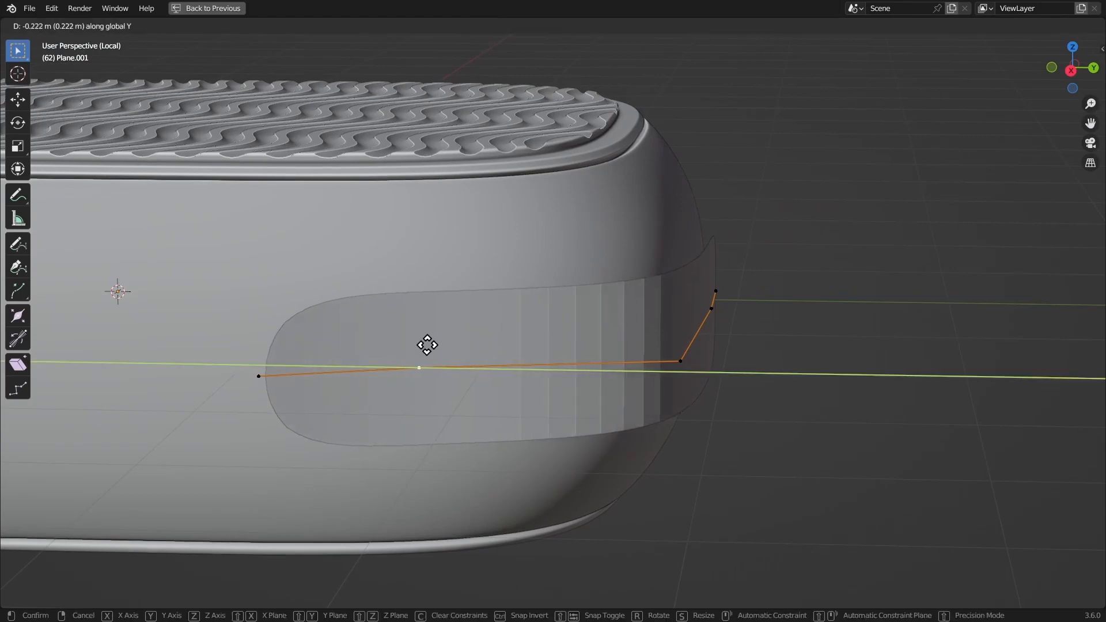
pyautogui.click(413, 358)
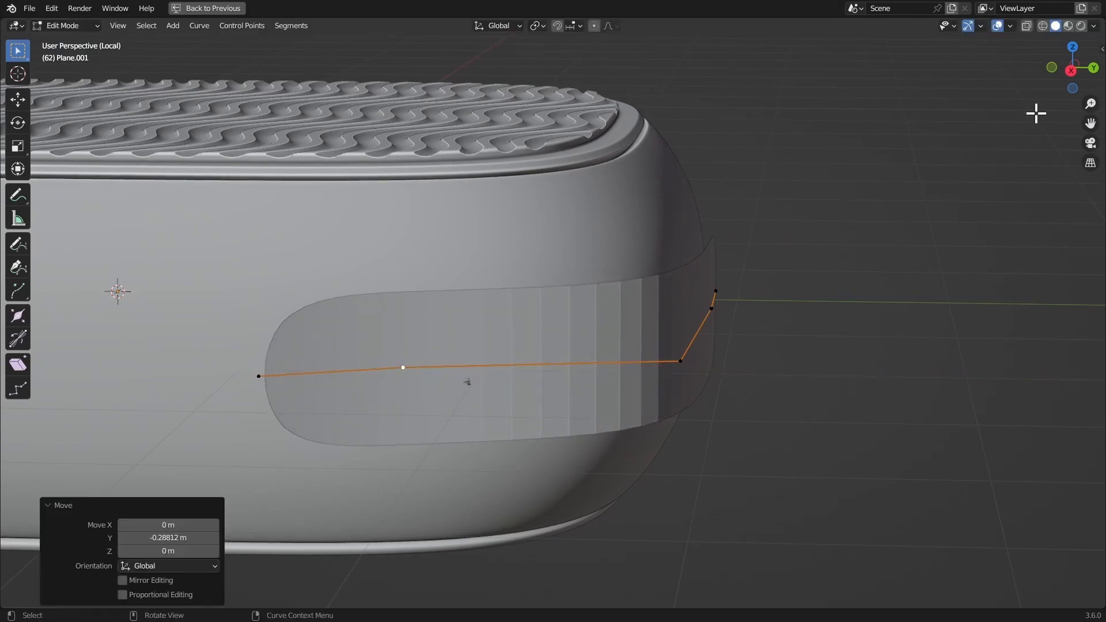
# In top view, move that point outward about 0.13 m in X and 0.06 m in Y, and fine-tune its position in perspective
pyautogui.click(1071, 48)
pyautogui.press('g')
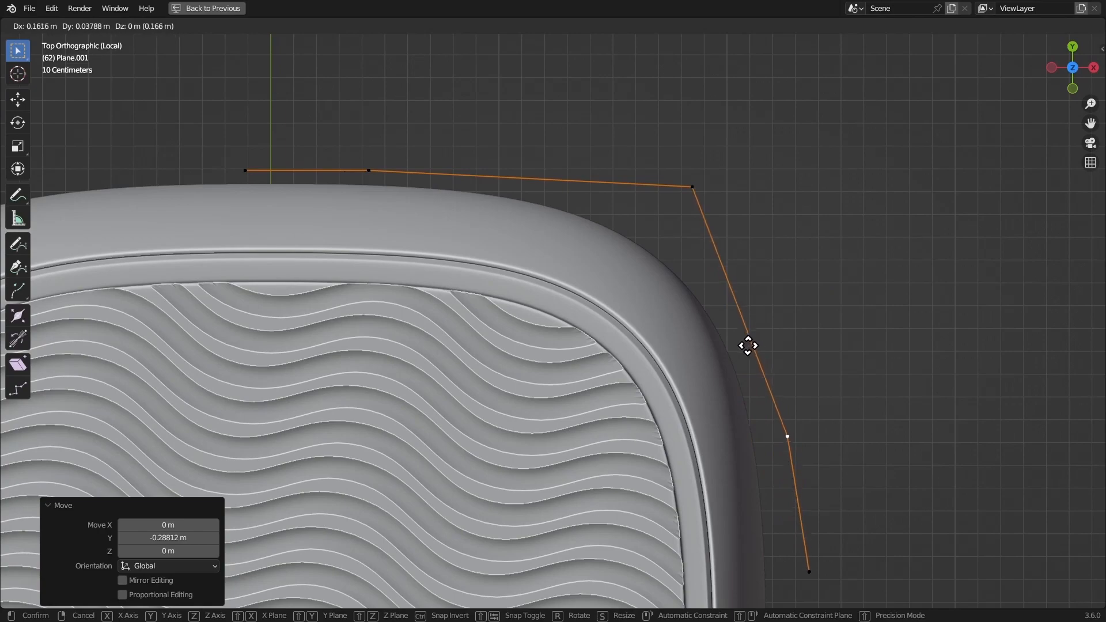
pyautogui.click(741, 361)
pyautogui.moveTo(741, 361); pyautogui.dragTo(558, 240, button='middle')
pyautogui.press('g')
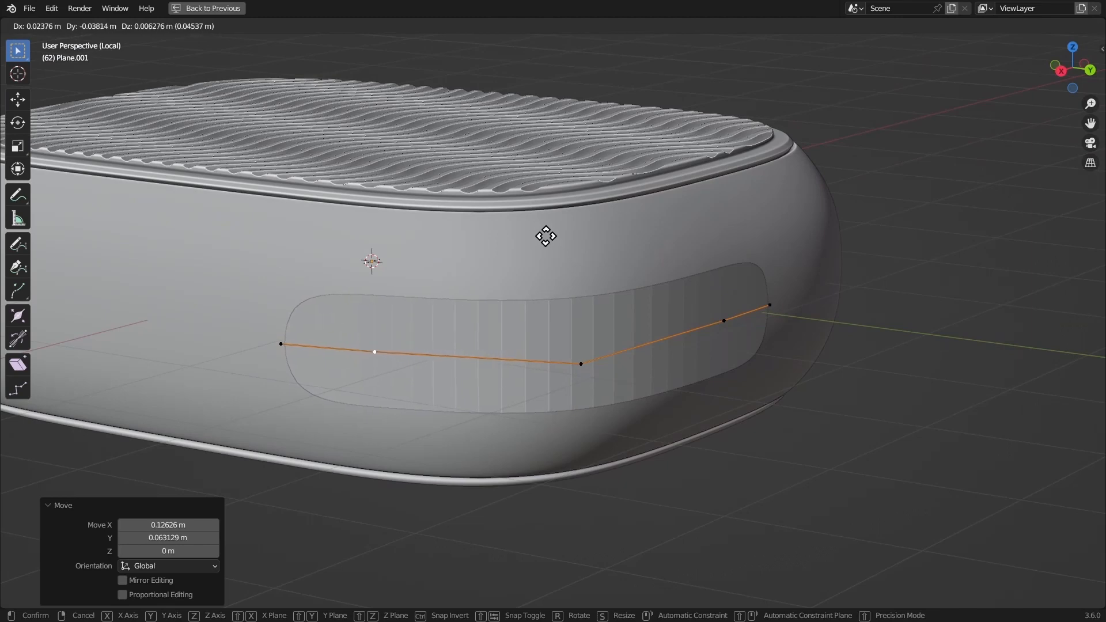
pyautogui.click(546, 236)
# Return to Object Mode and shade the curve band smooth
pyautogui.press('Tab')
pyautogui.hotkey('ctrl', 'space')
pyautogui.rightClick(244, 210)
pyautogui.click(212, 204)
# Add a Shrinkwrap modifier to the band with Target Normal Project and the device body as target, and adjust its offset
pyautogui.click(924, 434)
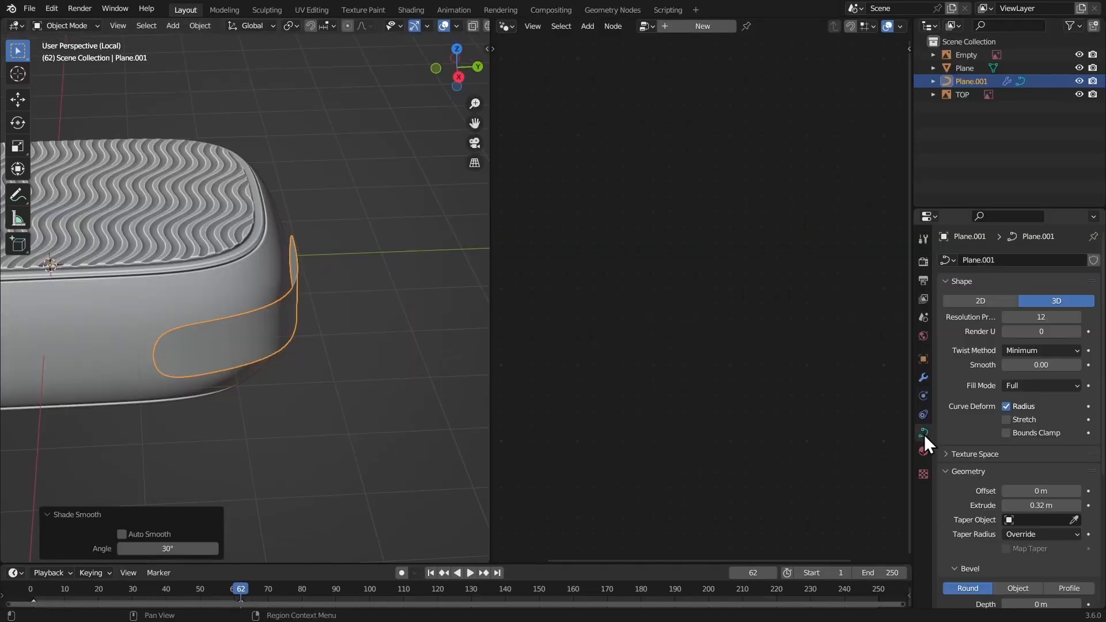
pyautogui.click(924, 375)
pyautogui.click(959, 260)
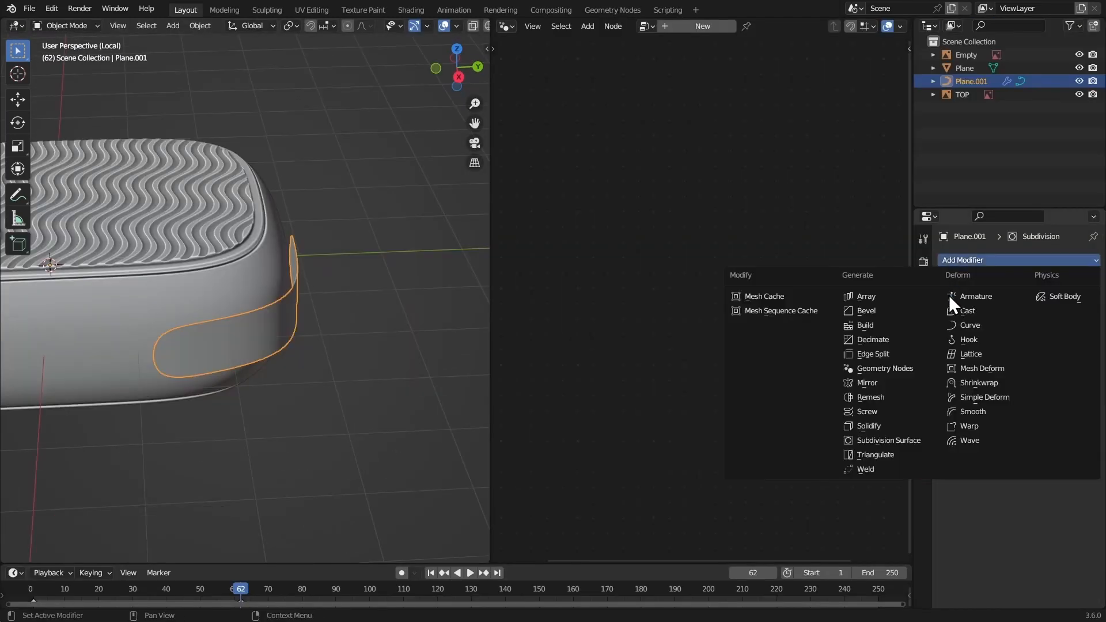
pyautogui.click(979, 383)
pyautogui.click(1042, 318)
pyautogui.click(1016, 377)
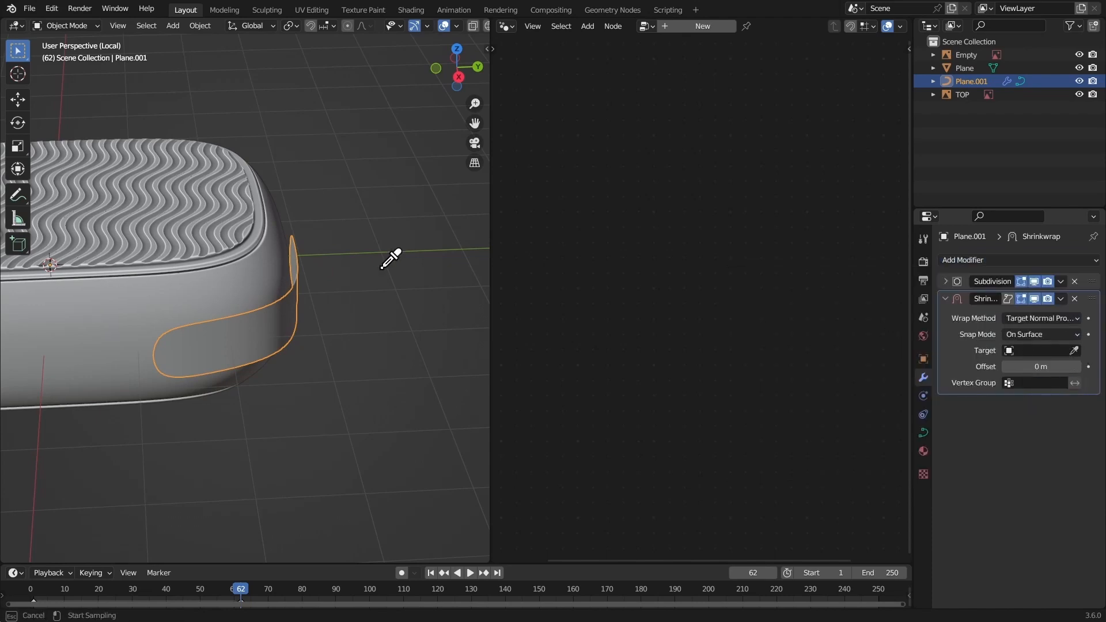
pyautogui.click(211, 296)
pyautogui.moveTo(210, 296); pyautogui.dragTo(316, 290, button='middle')
pyautogui.keyDown('ctrl'); pyautogui.moveTo(363, 317); pyautogui.dragTo(437, 300, button='middle'); pyautogui.keyUp('ctrl')
pyautogui.moveTo(1040, 366)
pyautogui.mouseDown()
pyautogui.moveTo(1060, 366)
pyautogui.moveTo(1037, 367)
pyautogui.mouseUp()
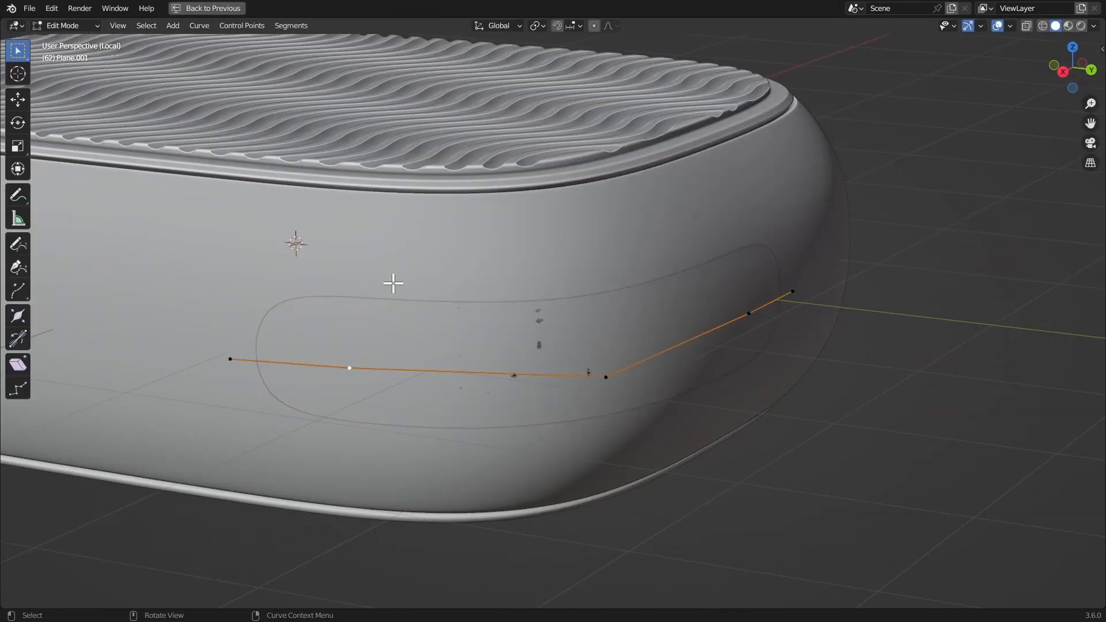
# In Edit Mode, shift the curve point beside the long-side end along the Y axis
pyautogui.scroll(-3, 358, 366)
pyautogui.moveTo(358, 365); pyautogui.dragTo(438, 329, button='middle')
pyautogui.press('g')
pyautogui.press('y')
pyautogui.click(398, 333)
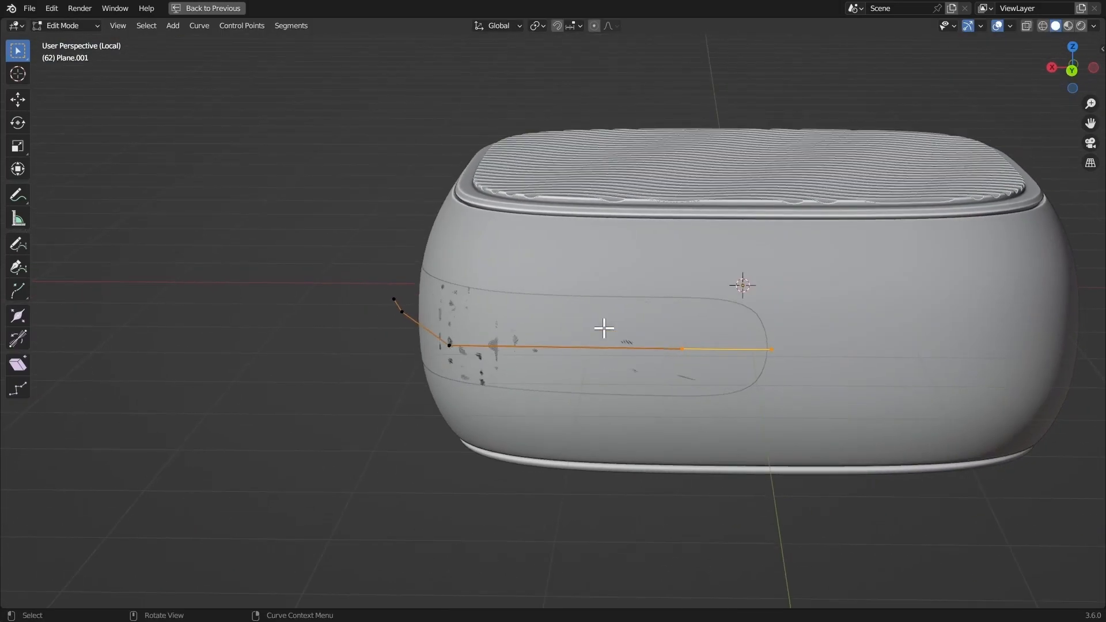
# Flatten the two curve points at the end near X zero by scaling them to 0 in Z, and shift them along X
pyautogui.moveTo(604, 328); pyautogui.dragTo(615, 291, button='middle')
pyautogui.press('s')
pyautogui.press('z')
pyautogui.press('0')
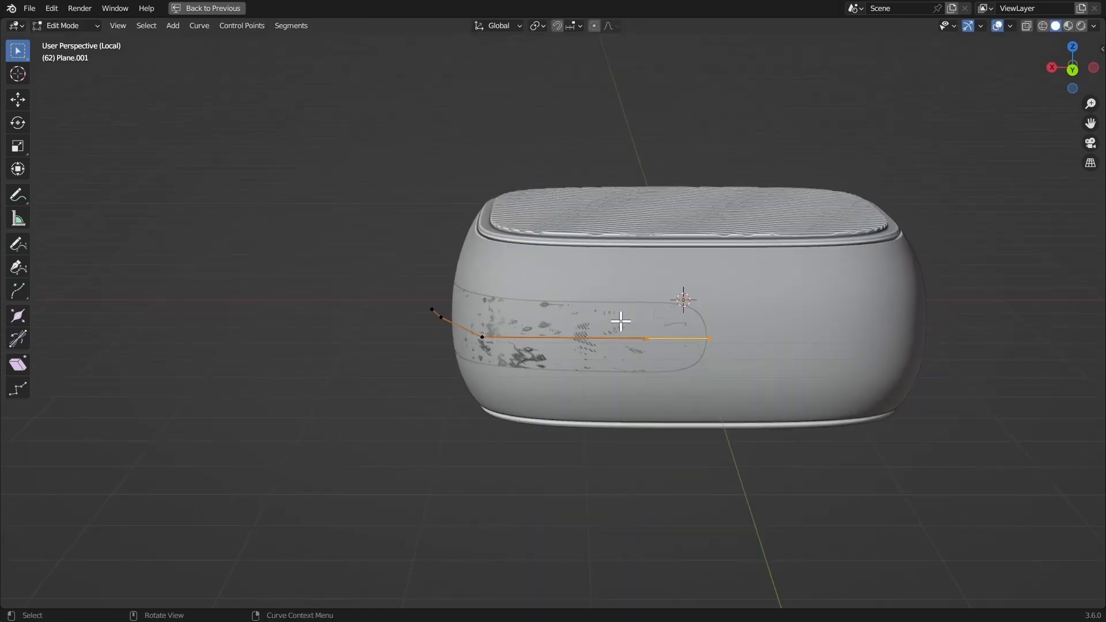
pyautogui.press('g')
pyautogui.press('x')
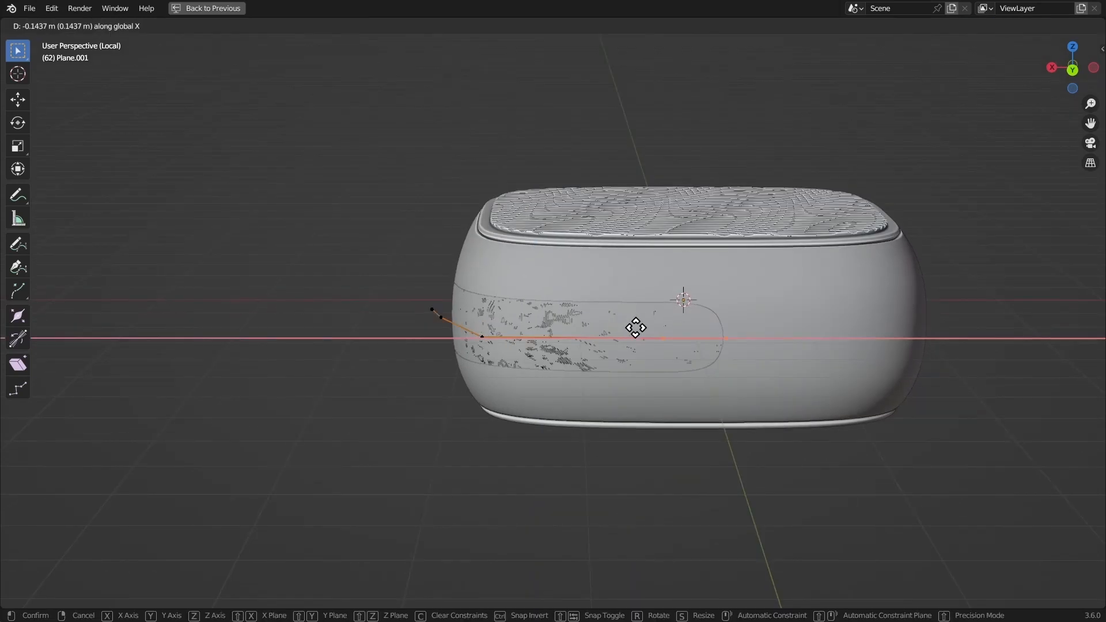
pyautogui.click(609, 327)
# Convert the curve band to a mesh in Object Mode with Visual Geometry to Mesh
pyautogui.press('Tab')
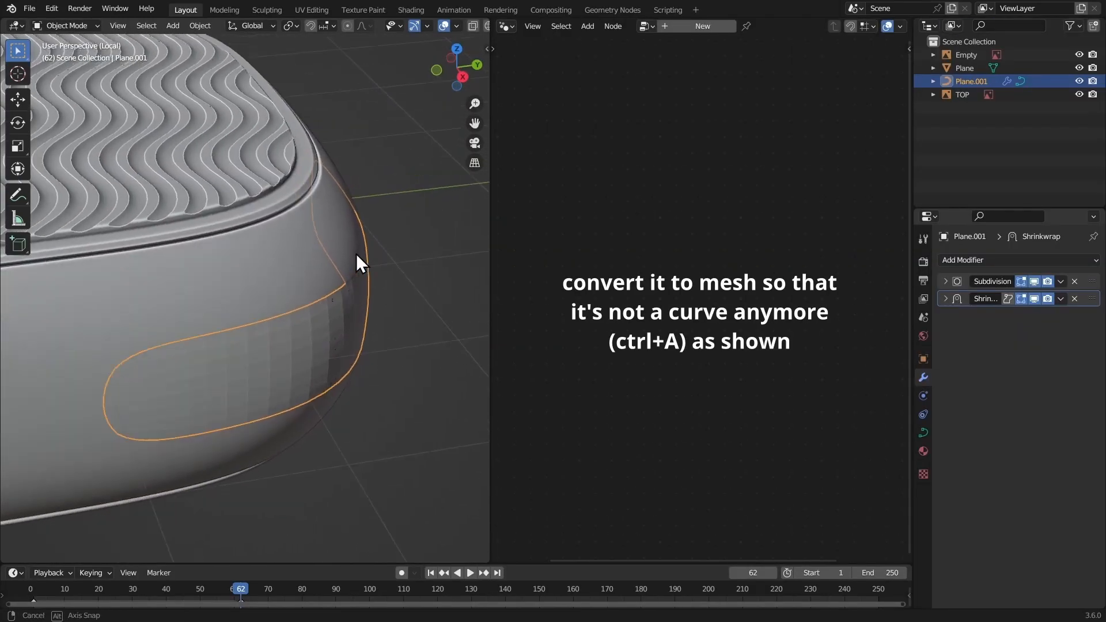
pyautogui.hotkey('ctrl', 'a')
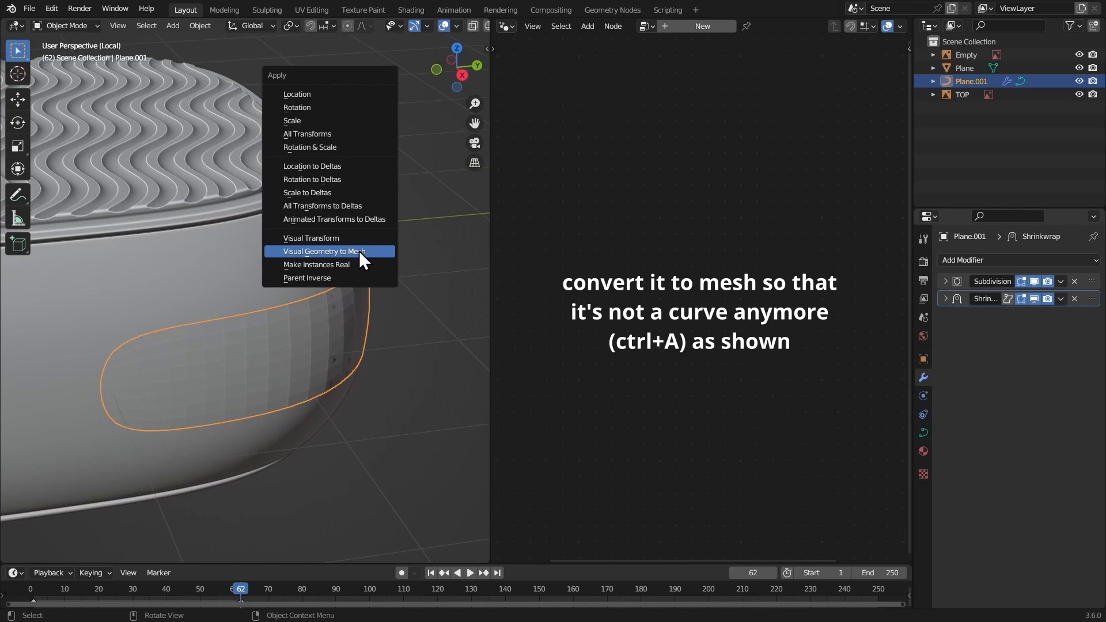
pyautogui.click(358, 251)
# Add a Solidify modifier to the band with offset 0 and increase its thickness
pyautogui.click(980, 260)
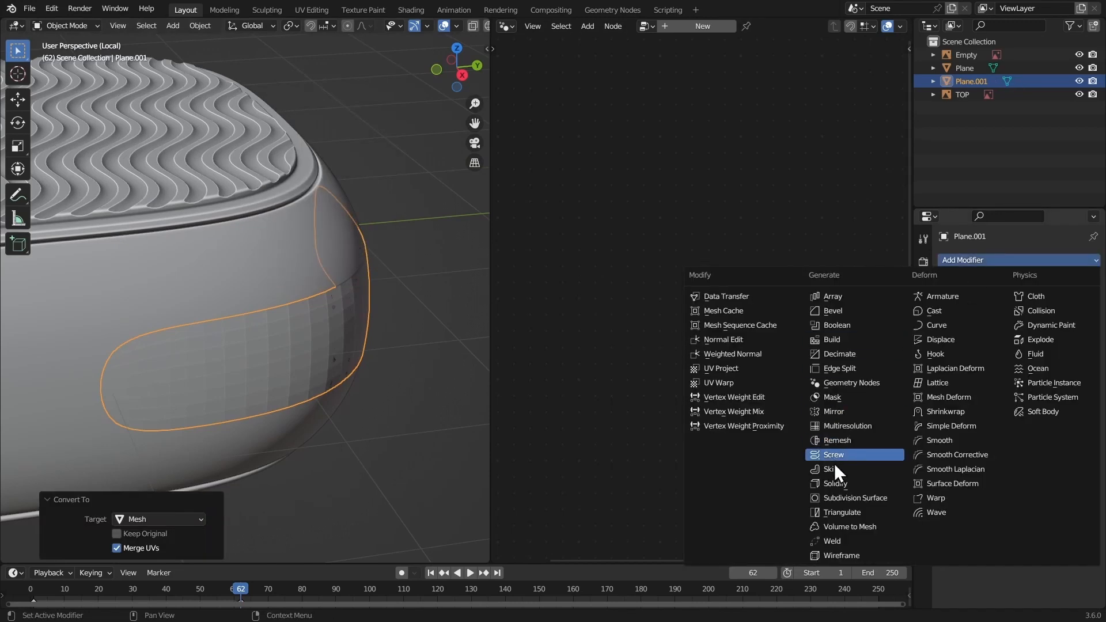
pyautogui.click(846, 482)
pyautogui.moveTo(431, 304); pyautogui.dragTo(455, 296, button='middle')
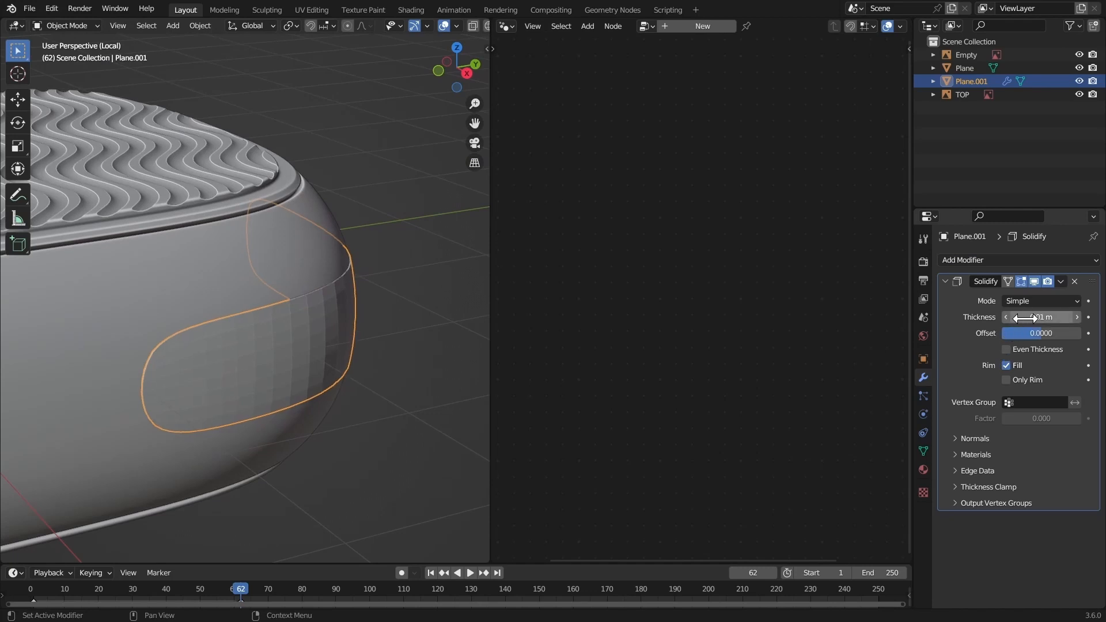
pyautogui.moveTo(1025, 318); pyautogui.dragTo(1034, 320)
# Add a Bevel modifier to the band with 6 segments
pyautogui.click(950, 261)
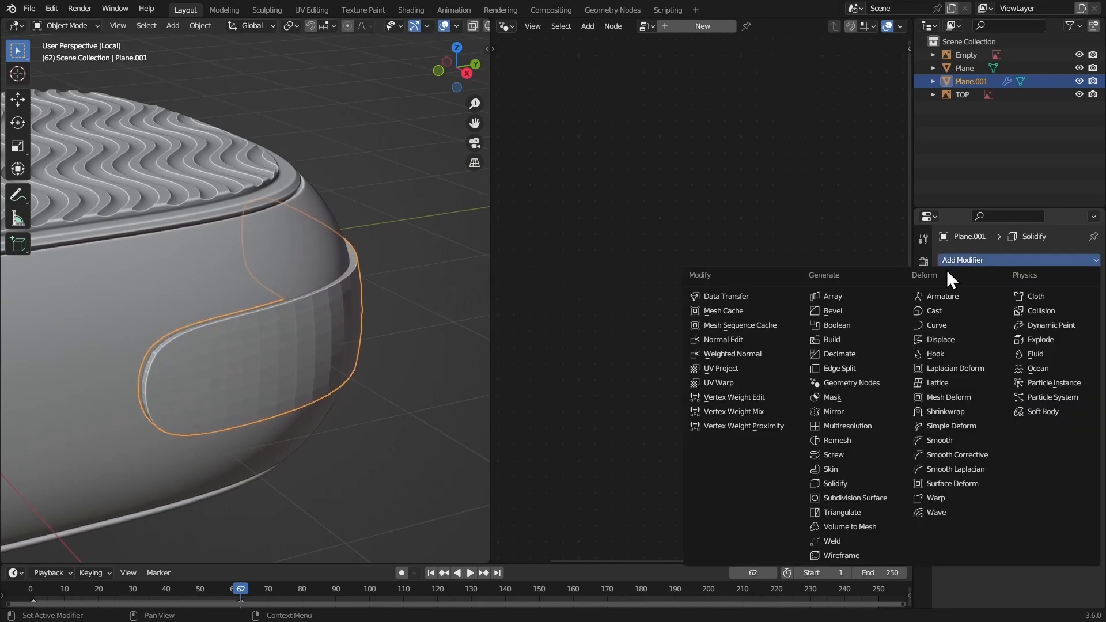
pyautogui.click(837, 309)
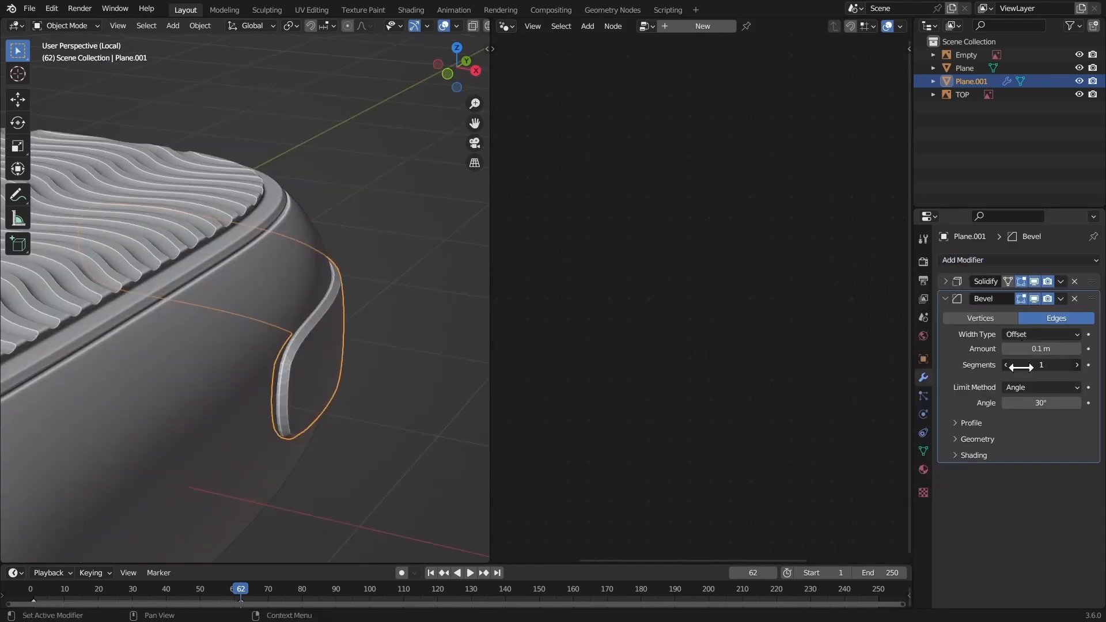
pyautogui.moveTo(1020, 367); pyautogui.dragTo(1034, 367)
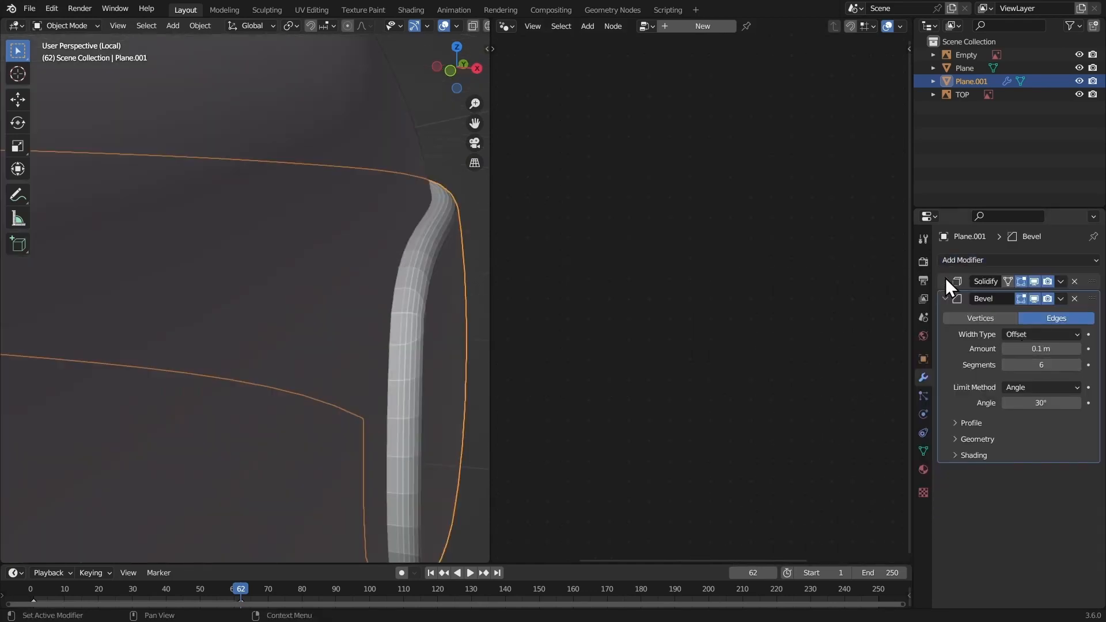
# Set the band's Solidify thickness to 0.107 m and its offset to about -0.307
pyautogui.click(945, 299)
pyautogui.click(945, 281)
pyautogui.moveTo(1031, 319); pyautogui.dragTo(1052, 318)
pyautogui.moveTo(1043, 333); pyautogui.dragTo(707, 314)
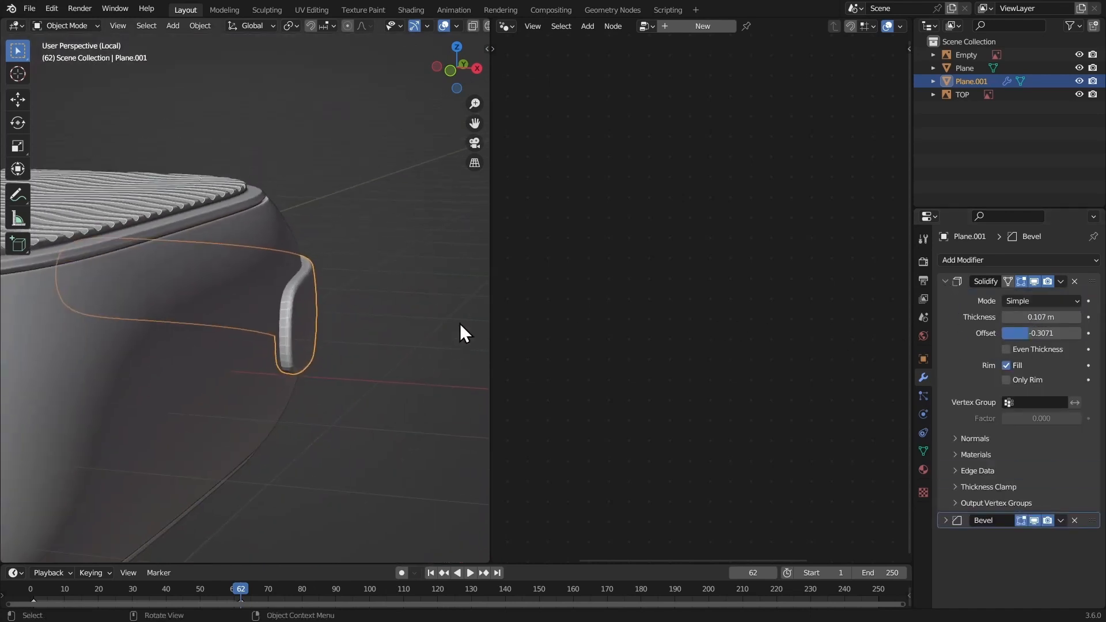
pyautogui.moveTo(459, 323); pyautogui.dragTo(402, 307, button='middle')
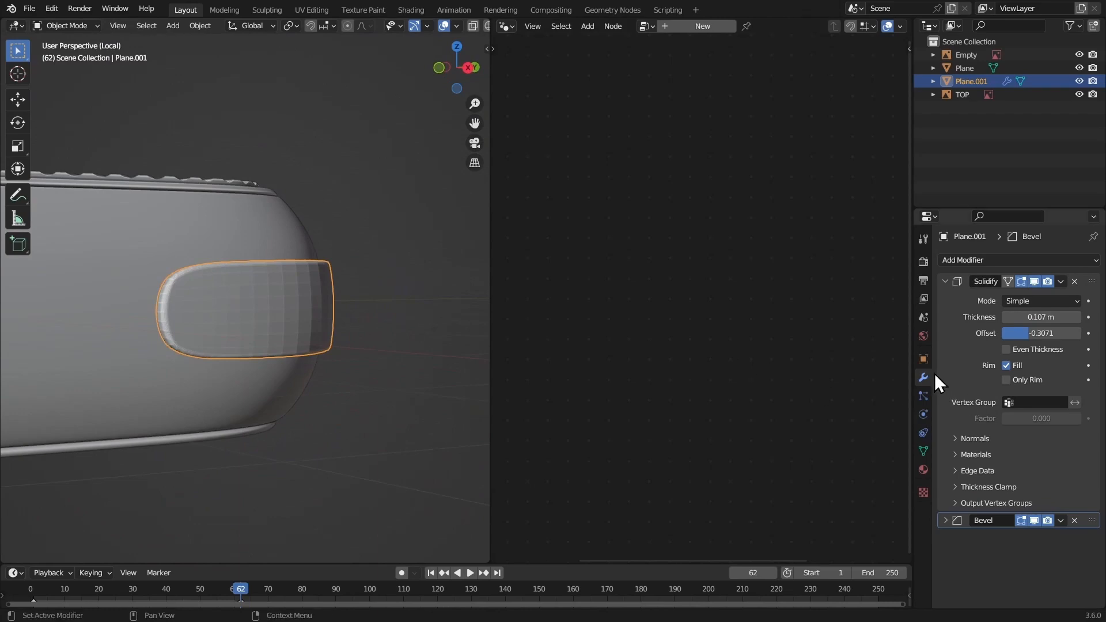
# Set the band's viewport display to Bounds
pyautogui.click(923, 358)
pyautogui.scroll(-6, 1006, 518)
pyautogui.click(1023, 545)
pyautogui.click(1017, 528)
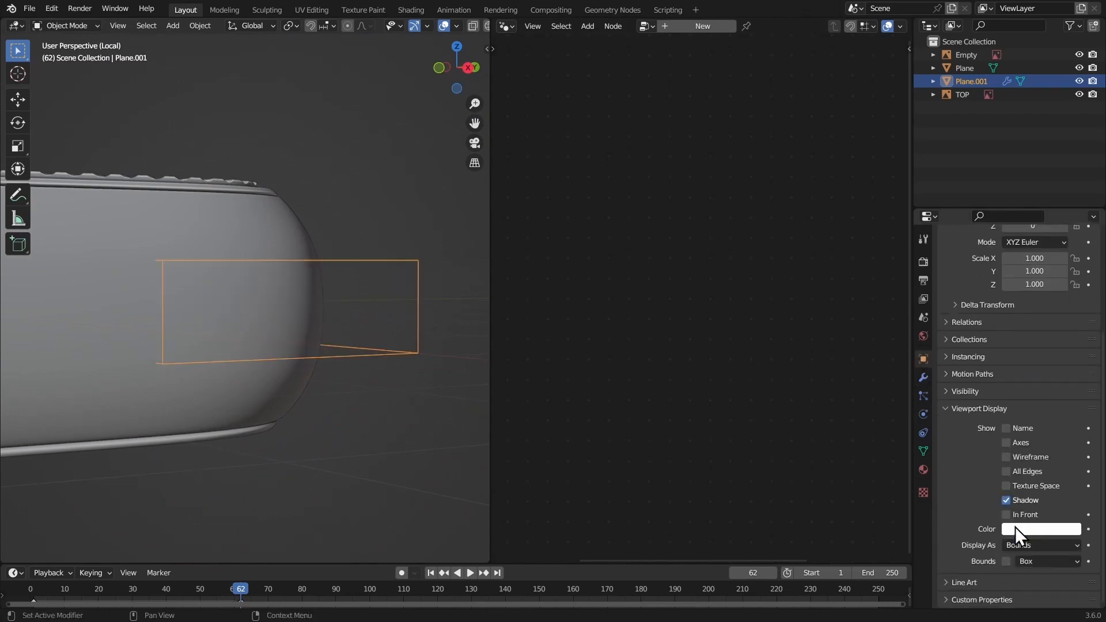
# Add a Boolean Difference modifier to the device body using the band as the cutting object
pyautogui.click(274, 226)
pyautogui.moveTo(274, 223); pyautogui.dragTo(231, 257, button='middle')
pyautogui.click(923, 377)
pyautogui.click(973, 261)
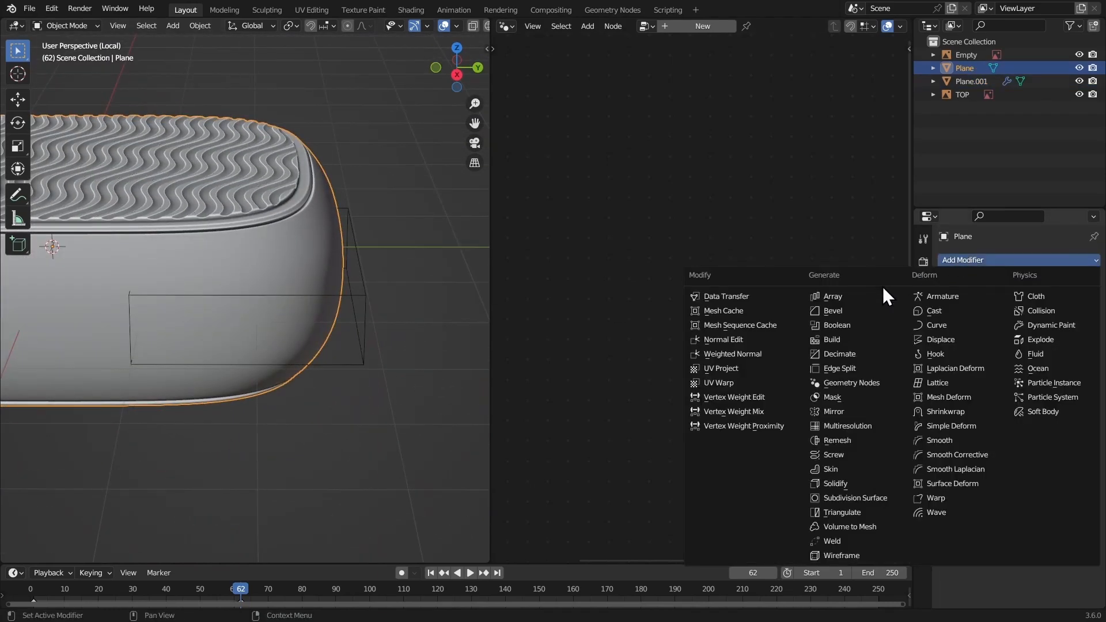
pyautogui.click(844, 326)
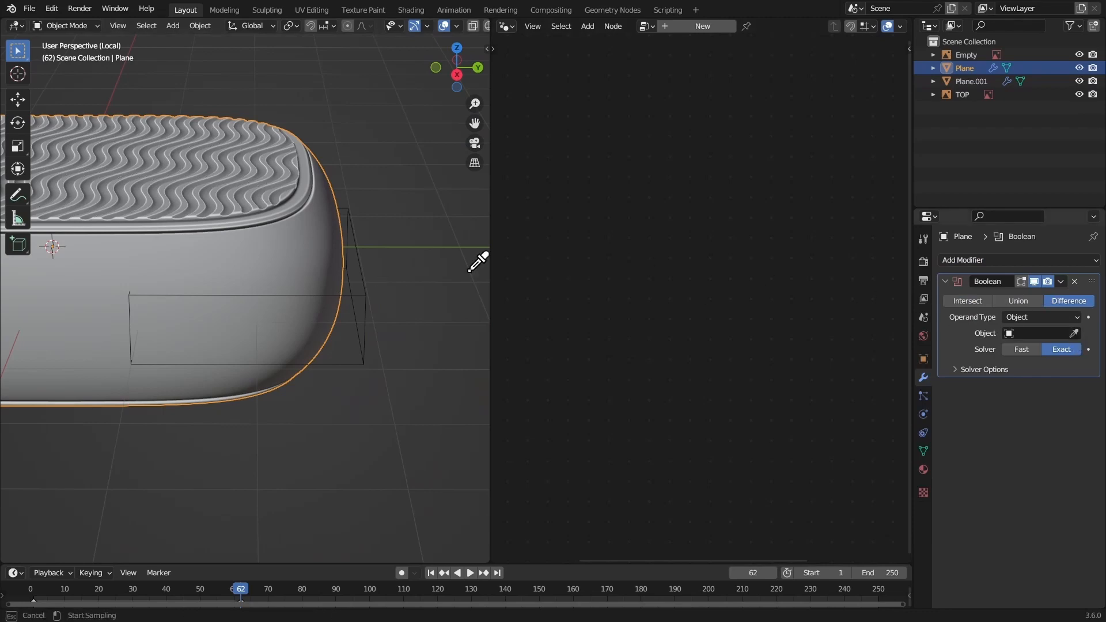
pyautogui.click(369, 274)
# Apply Shade Auto Smooth to the band cutter
pyautogui.moveTo(370, 274); pyautogui.dragTo(355, 271, button='middle')
pyautogui.keyDown('ctrl'); pyautogui.moveTo(309, 255); pyautogui.dragTo(323, 328, button='middle'); pyautogui.keyUp('ctrl')
pyautogui.moveTo(323, 328); pyautogui.dragTo(634, 367, button='middle')
pyautogui.click(665, 395)
pyautogui.rightClick(409, 260)
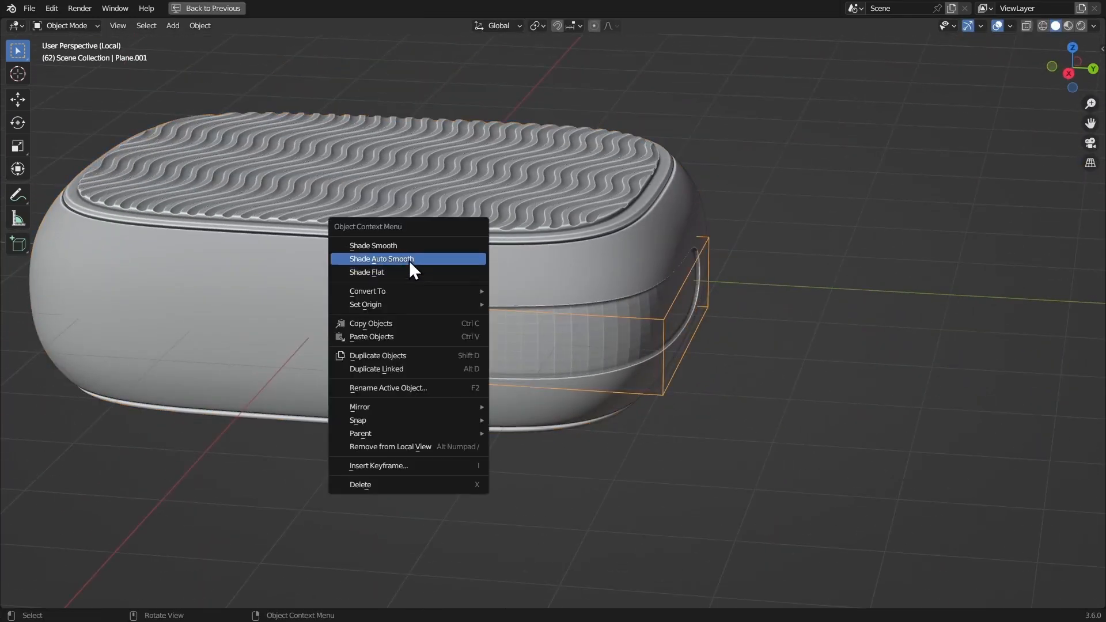
pyautogui.click(396, 257)
# Apply the body's Boolean modifier and delete the band cutter object
pyautogui.scroll(-4, 420, 348)
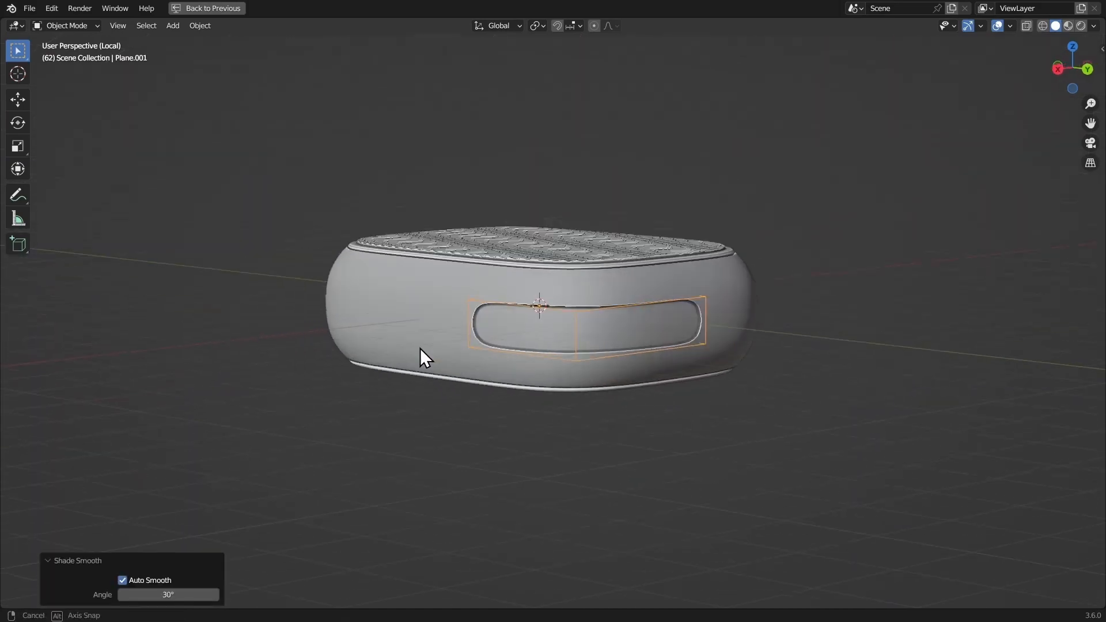
pyautogui.moveTo(420, 347); pyautogui.dragTo(499, 248, button='middle')
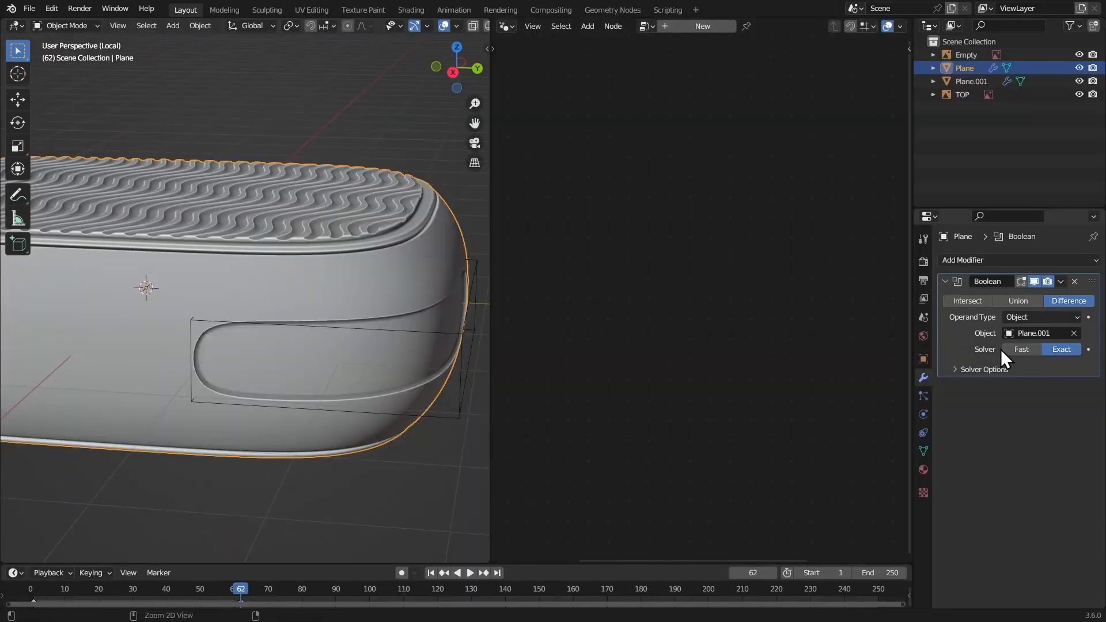
pyautogui.hotkey('ctrl', 'a')
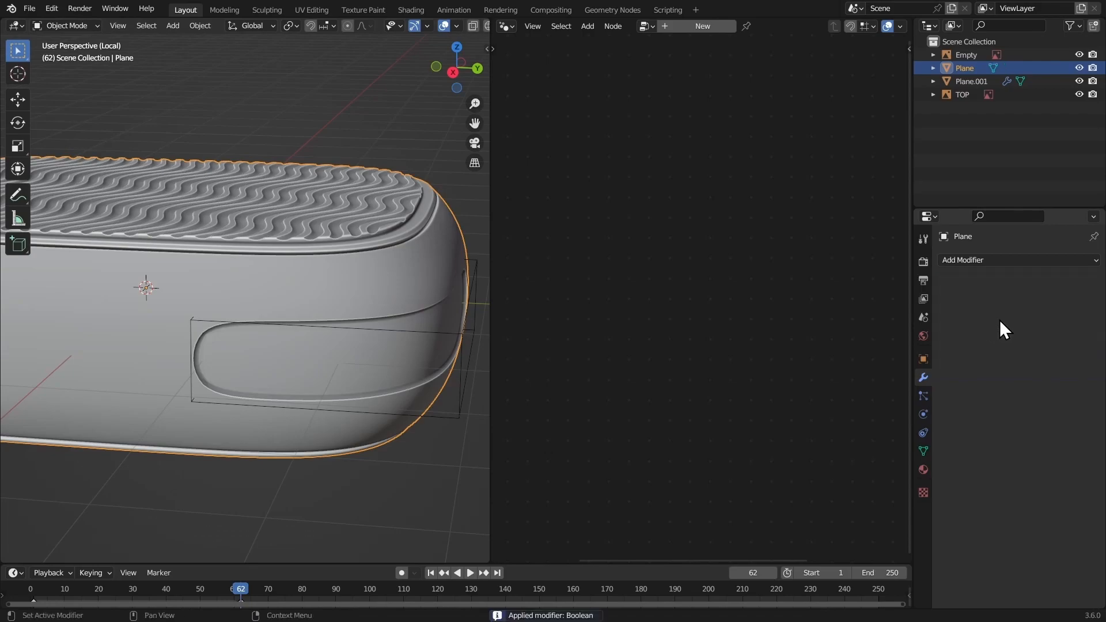
pyautogui.click(465, 417)
pyautogui.press('x')
pyautogui.click(455, 416)
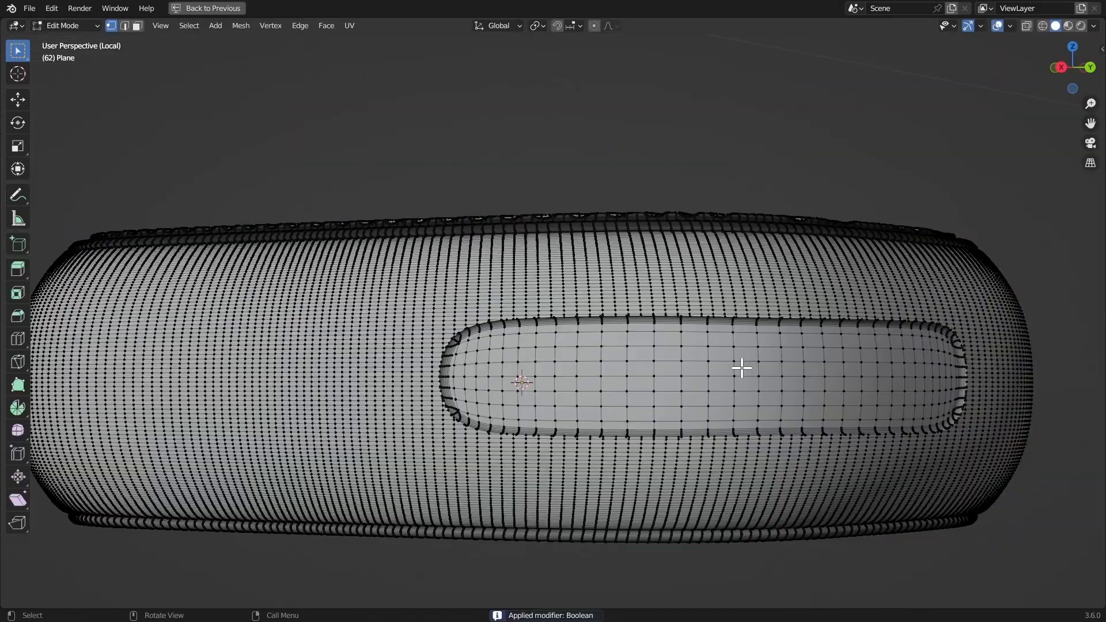
# In the body's Edit Mode, select the horizontal edge path along the middle of the recess and bevel it into a narrow strip
pyautogui.scroll(3, 611, 332)
pyautogui.moveTo(611, 332); pyautogui.dragTo(637, 344, button='middle')
pyautogui.press('2')
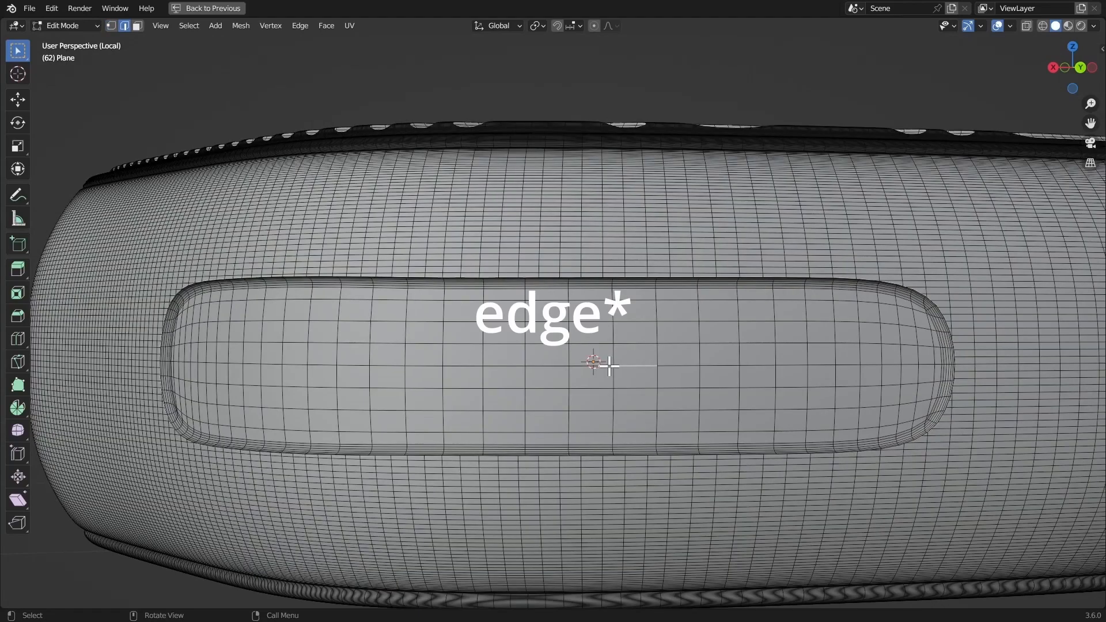
pyautogui.keyDown('ctrl'); pyautogui.click(209, 366); pyautogui.keyUp('ctrl')
pyautogui.moveTo(210, 366); pyautogui.dragTo(343, 356, button='middle')
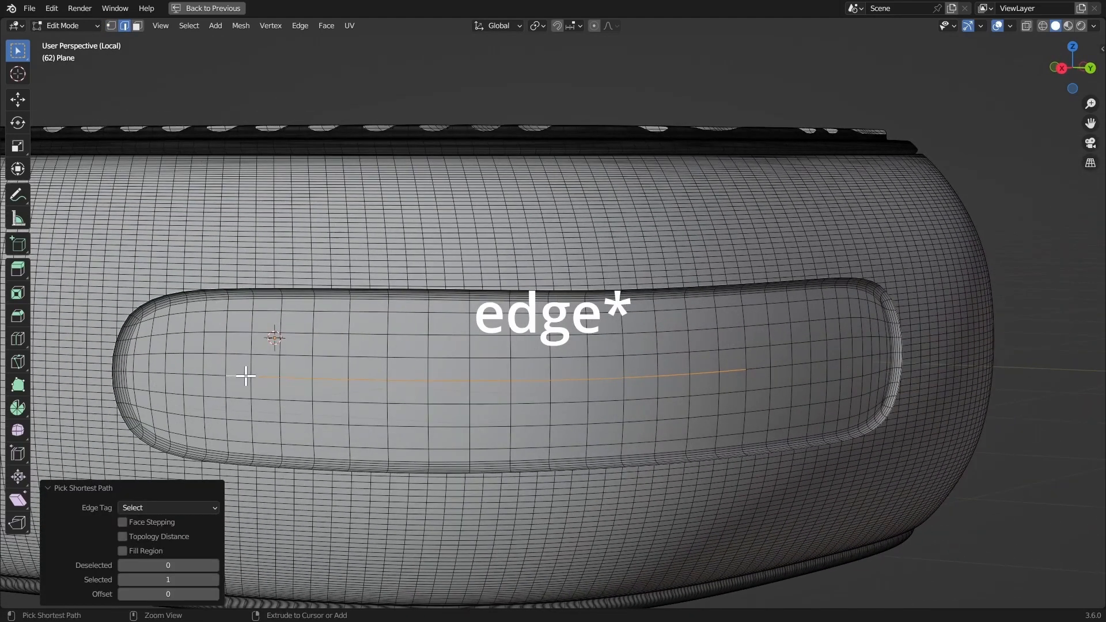
pyautogui.moveTo(245, 376); pyautogui.dragTo(632, 275, button='middle')
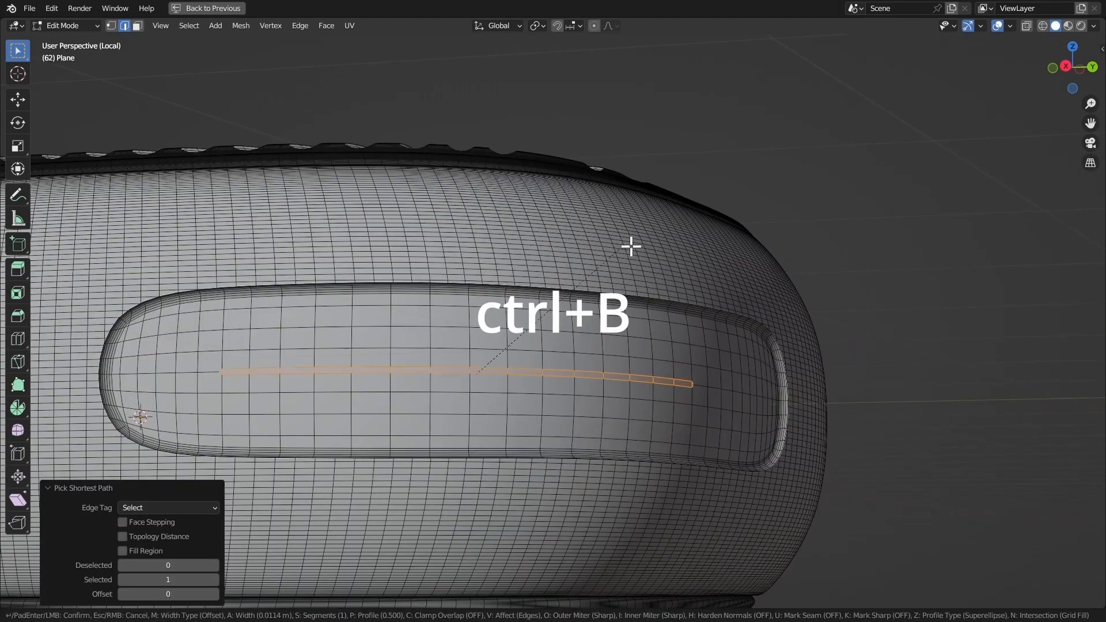
pyautogui.click(733, 350)
# Add a centered loop cut lengthwise through the beveled strip in the recess
pyautogui.moveTo(732, 350); pyautogui.dragTo(682, 375, button='middle')
pyautogui.press('3')
pyautogui.keyDown('ctrl'); pyautogui.moveTo(682, 374); pyautogui.dragTo(312, 314, button='middle'); pyautogui.keyUp('ctrl')
pyautogui.scroll(-3, 678, 347)
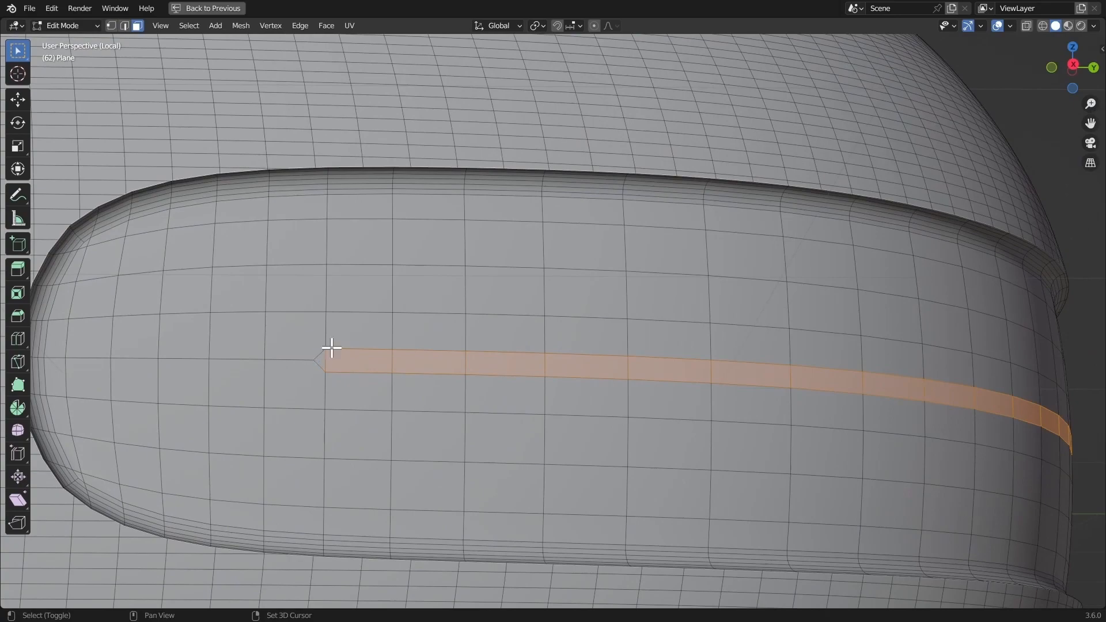
pyautogui.scroll(-3, 331, 348)
pyautogui.click(422, 373)
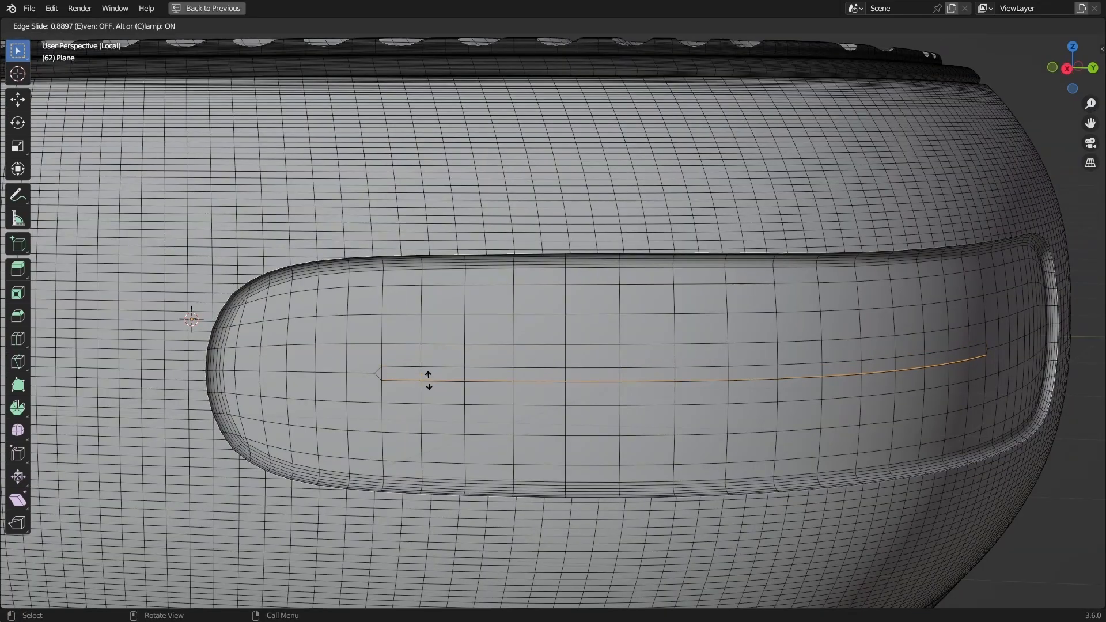
pyautogui.rightClick(427, 375)
# Separate the selected center edge line into its own object and return to Object Mode
pyautogui.moveTo(531, 348); pyautogui.dragTo(581, 323, button='middle')
pyautogui.press('p')
pyautogui.click(578, 323)
pyautogui.press('Tab')
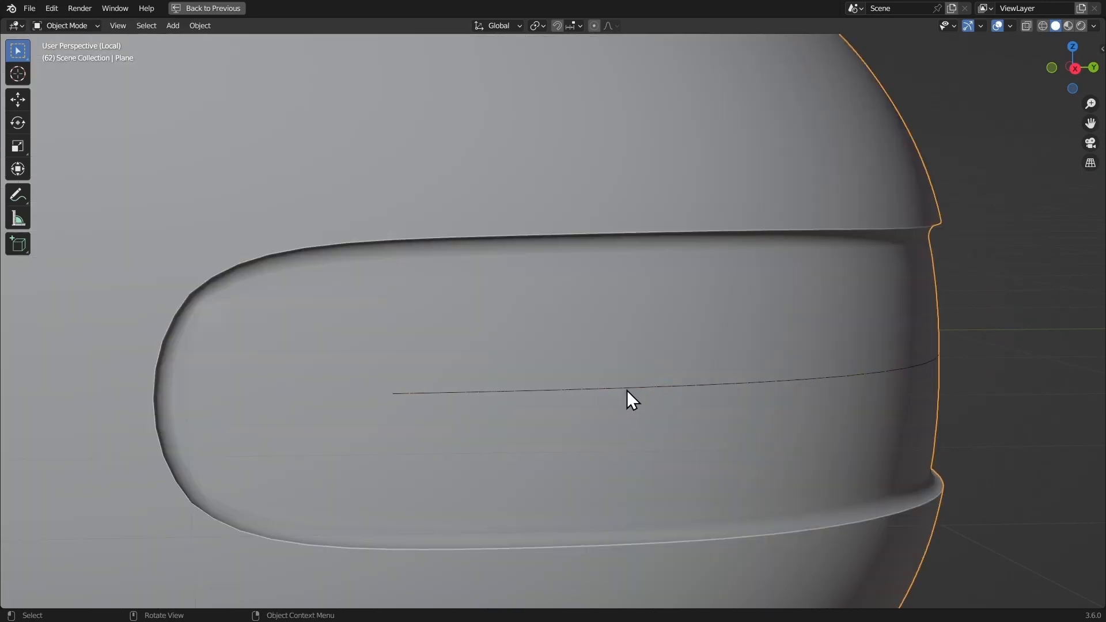
# Set the separated edge line's origin to its geometry and convert the line to a curve
pyautogui.click(632, 386)
pyautogui.rightClick(538, 257)
pyautogui.moveTo(516, 303)
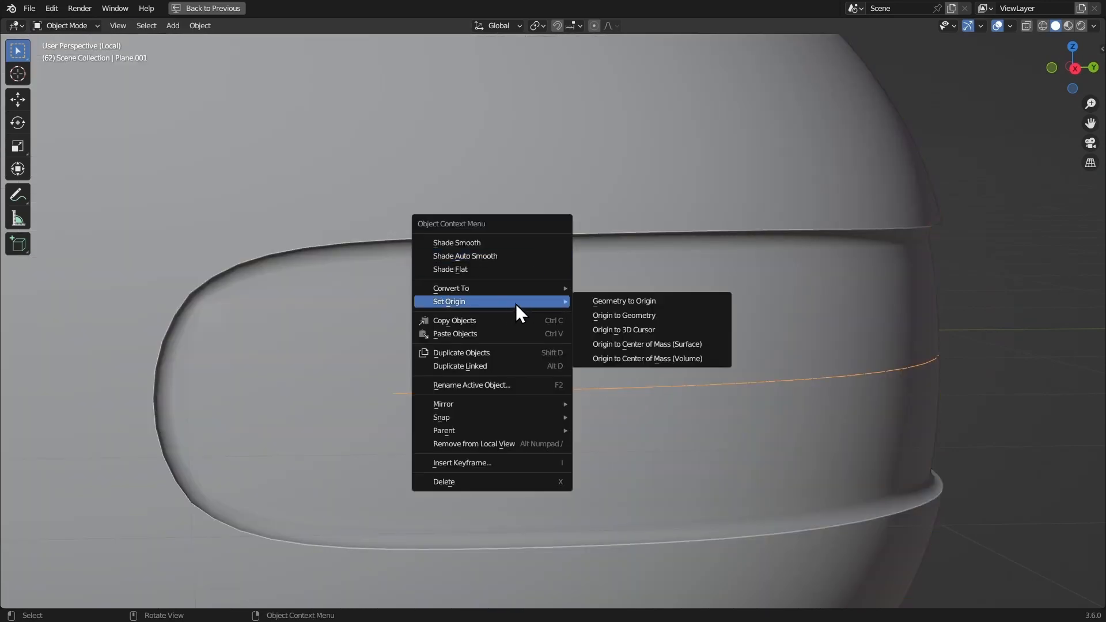
pyautogui.click(619, 317)
pyautogui.click(201, 26)
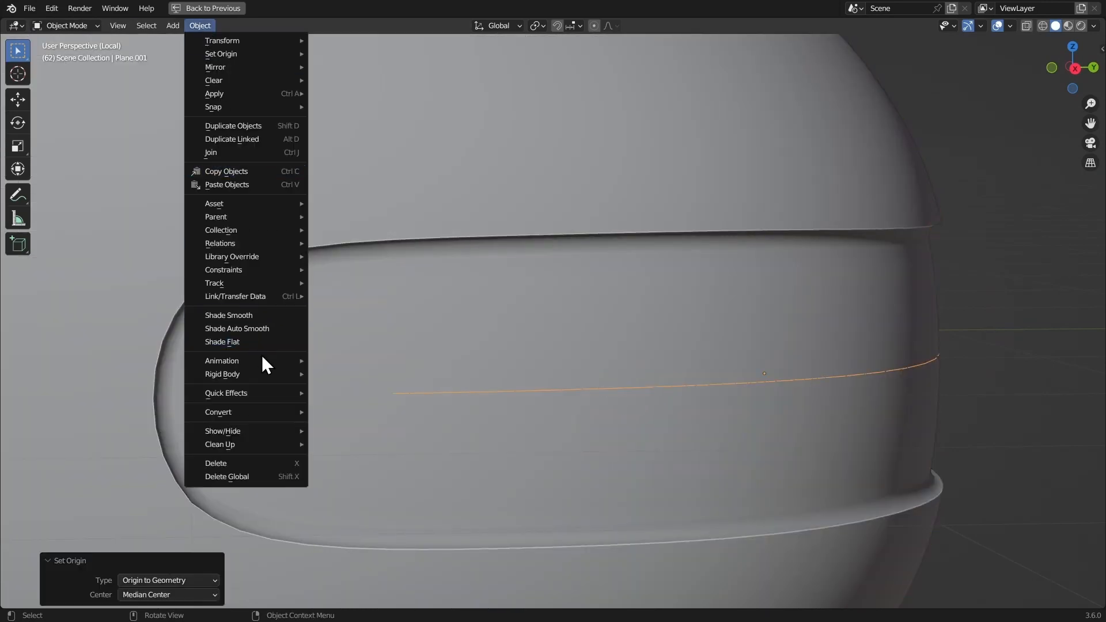
pyautogui.moveTo(278, 413)
pyautogui.click(343, 414)
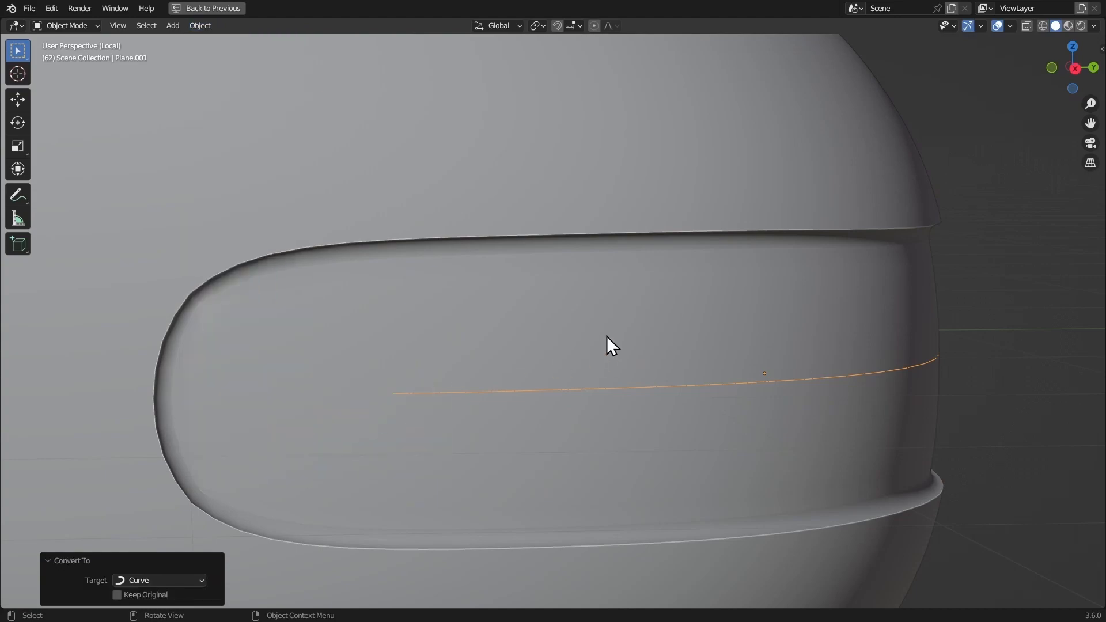
# In the body's Edit Mode, select both rows of faces in the narrow strip along the middle of the recess
pyautogui.click(608, 336)
pyautogui.press('Tab')
pyautogui.moveTo(620, 335); pyautogui.dragTo(592, 330, button='middle')
pyautogui.press('3')
pyautogui.click(371, 381)
pyautogui.moveTo(623, 382); pyautogui.dragTo(579, 381, button='middle')
pyautogui.keyDown('shift'); pyautogui.moveTo(341, 381); pyautogui.dragTo(853, 392, button='middle'); pyautogui.keyUp('shift')
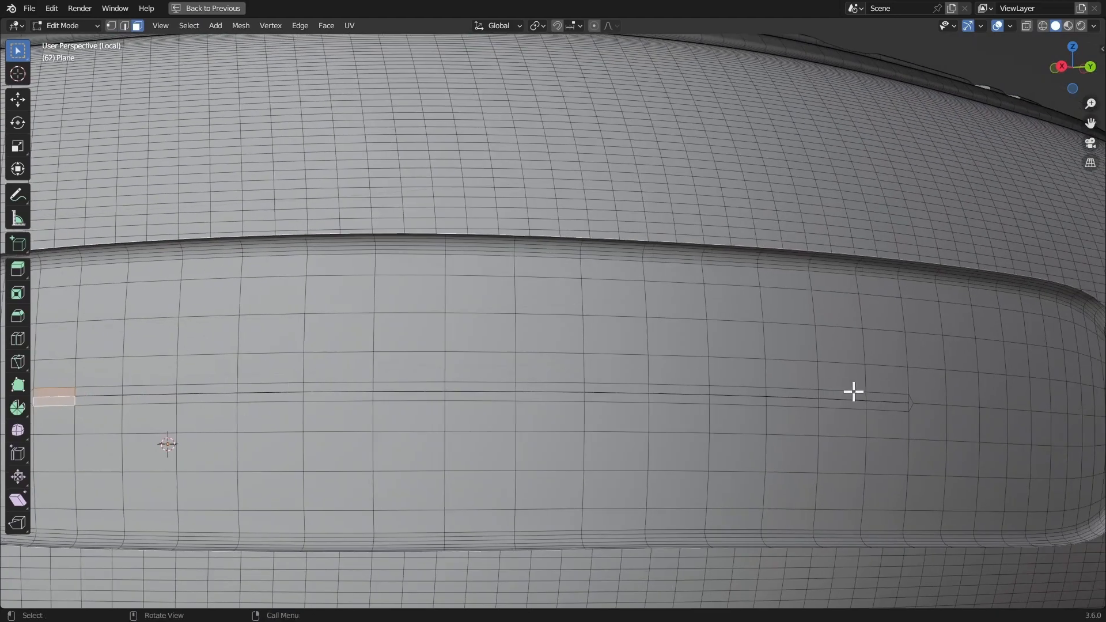
pyautogui.keyDown('ctrl'); pyautogui.click(887, 405); pyautogui.keyUp('ctrl')
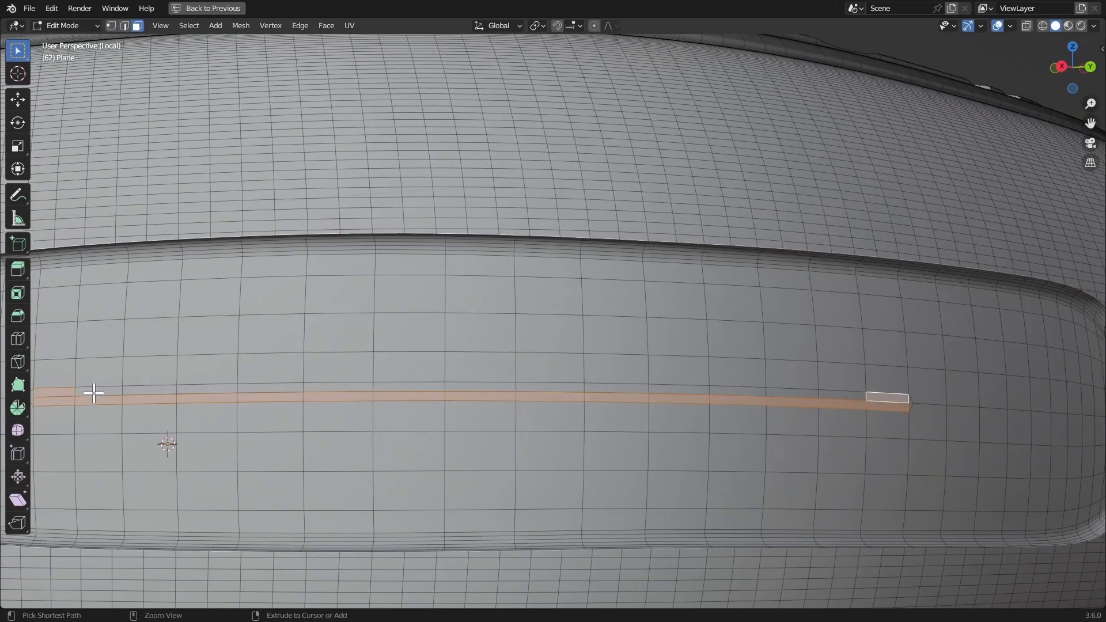
pyautogui.keyDown('ctrl'); pyautogui.click(94, 393); pyautogui.keyUp('ctrl')
# Extrude the selected strip faces along their normals into the body to form a groove, and return to Object Mode
pyautogui.moveTo(94, 393); pyautogui.dragTo(306, 357, button='middle')
pyautogui.hotkey('alt', 'e')
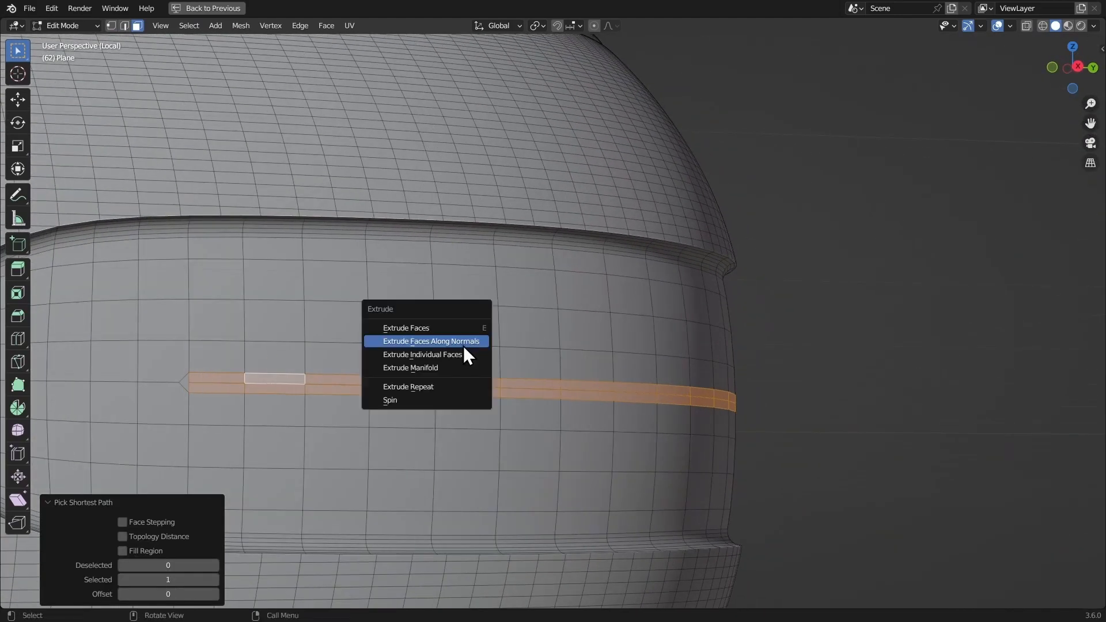
pyautogui.click(462, 341)
pyautogui.click(450, 461)
pyautogui.moveTo(480, 410); pyautogui.dragTo(459, 420, button='middle')
pyautogui.moveTo(459, 420); pyautogui.dragTo(531, 299, button='middle')
pyautogui.press('Tab')
# Place the 3D cursor on the groove's middle and add a mesh plane there
pyautogui.click(449, 370)
pyautogui.keyDown('shift'); pyautogui.rightClick(533, 351); pyautogui.keyUp('shift')
pyautogui.hotkey('shift', 'a')
pyautogui.moveTo(437, 254)
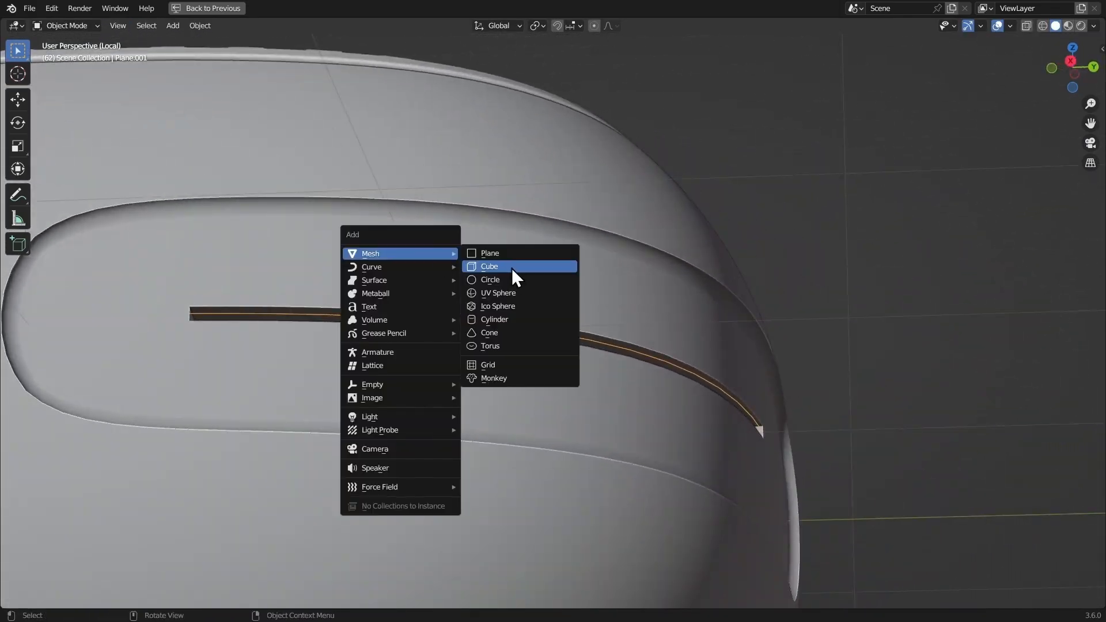
pyautogui.click(495, 254)
pyautogui.moveTo(496, 253); pyautogui.dragTo(534, 285, button='middle')
# Subdivide the new plane's mesh twice in Edit Mode and return to Object Mode
pyautogui.press('Tab')
pyautogui.rightClick(494, 310)
pyautogui.click(493, 310)
pyautogui.rightClick(530, 316)
pyautogui.click(530, 316)
pyautogui.press('Tab')
# Add a Curve modifier to the plane with Plane.001 as its curve object
pyautogui.hotkey('ctrl', 'space')
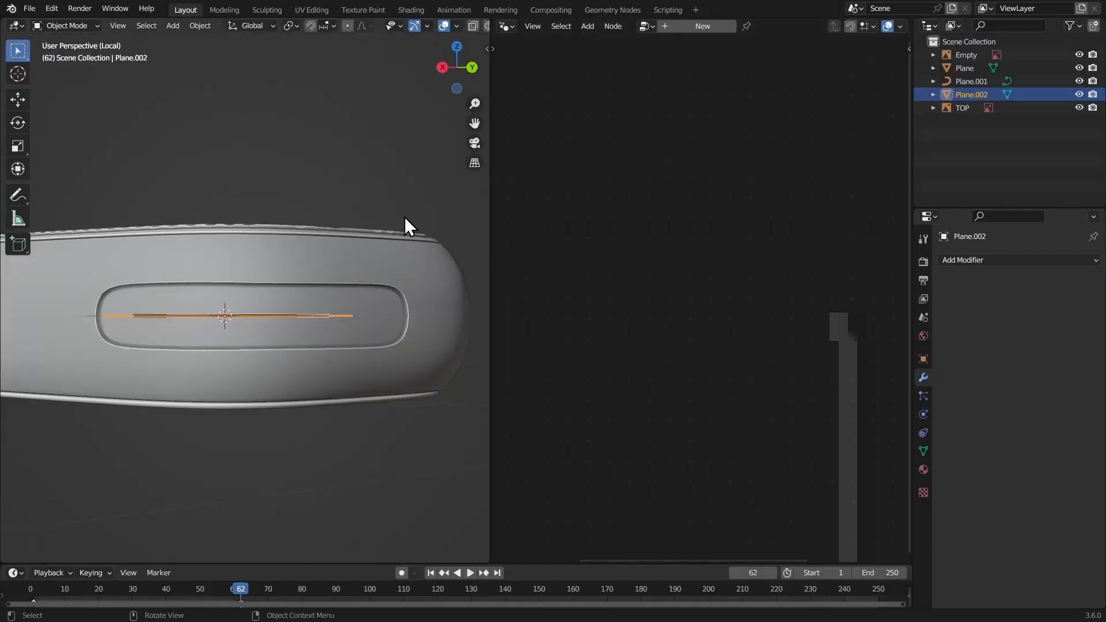
pyautogui.click(967, 260)
pyautogui.click(956, 326)
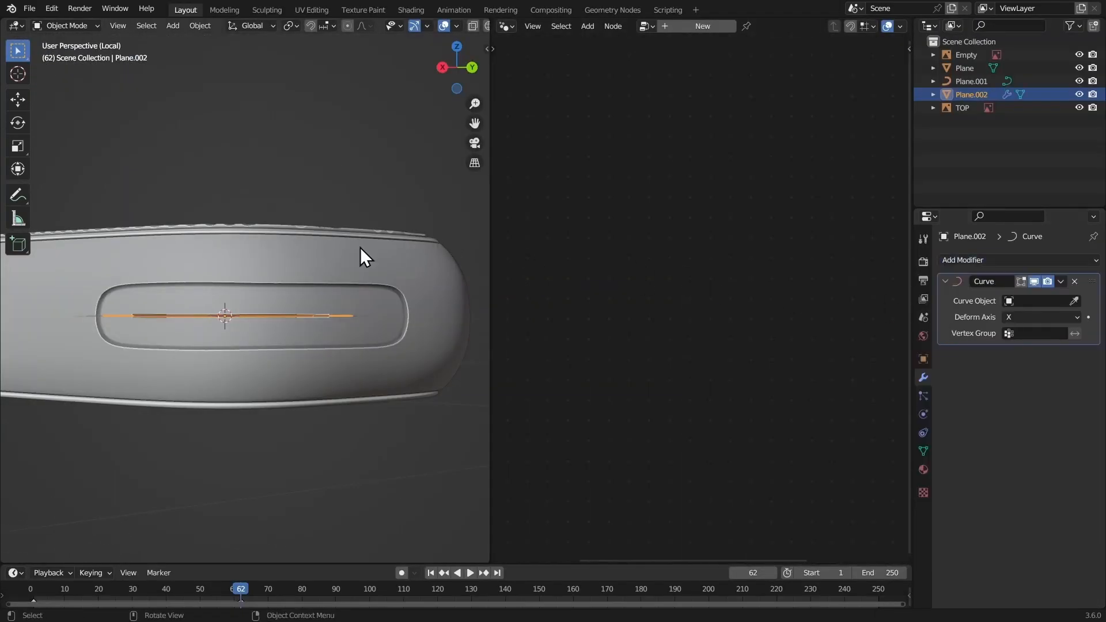
pyautogui.moveTo(360, 247); pyautogui.dragTo(430, 299, button='middle')
pyautogui.hotkey('ctrl', 'space')
pyautogui.hotkey('ctrl', 'space')
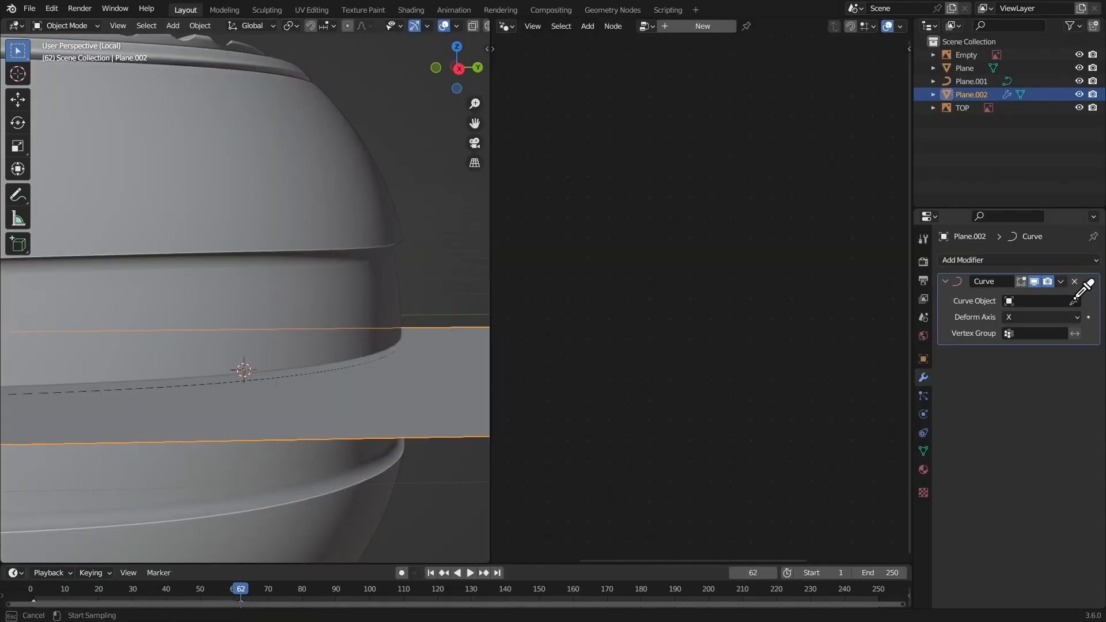
pyautogui.click(974, 80)
pyautogui.hotkey('ctrl', 'space')
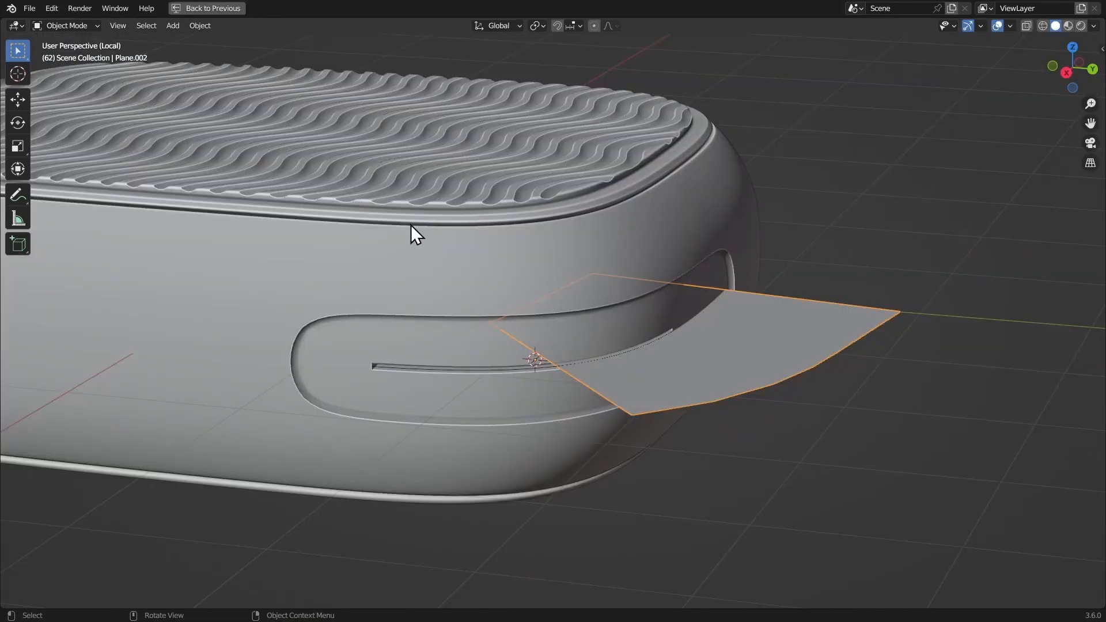
# Scale the plane's mesh down to about 0.15 in Edit Mode and return to Object Mode
pyautogui.press('Tab')
pyautogui.press('s')
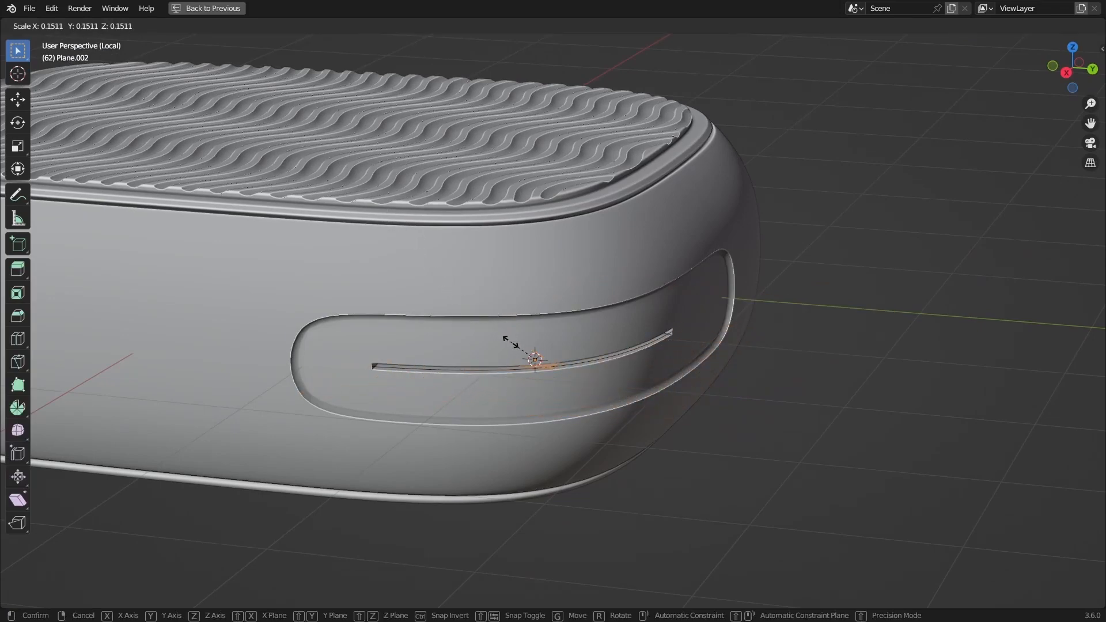
pyautogui.click(512, 344)
pyautogui.press('Tab')
# Rotate the plane 90° about the global X axis so it stands upright at the groove's end
pyautogui.moveTo(621, 303); pyautogui.dragTo(565, 243, button='middle')
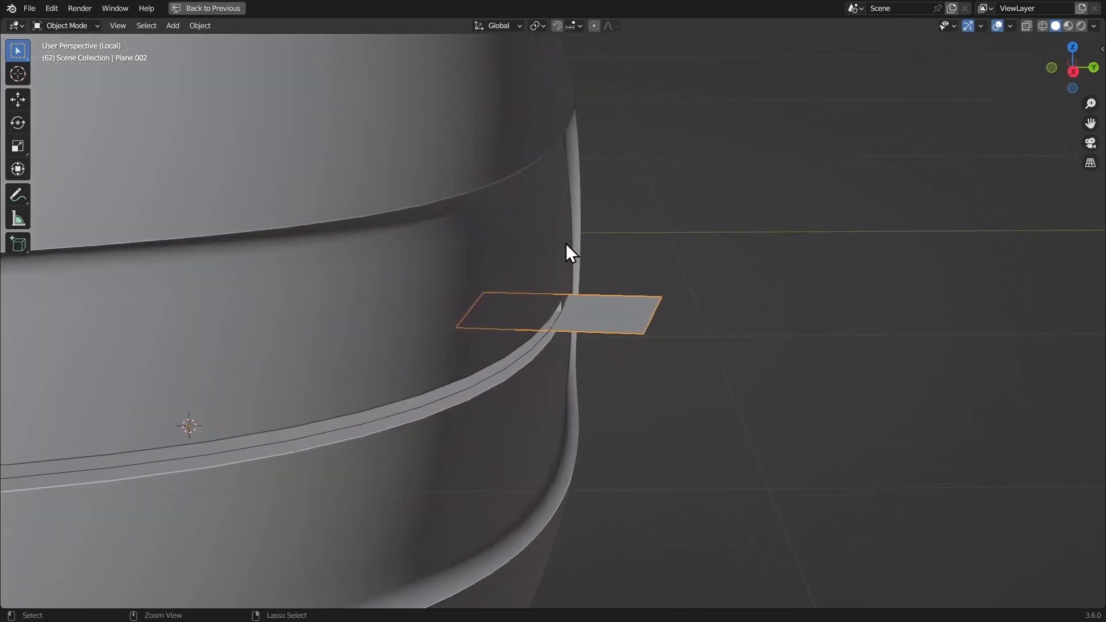
pyautogui.write('rx')
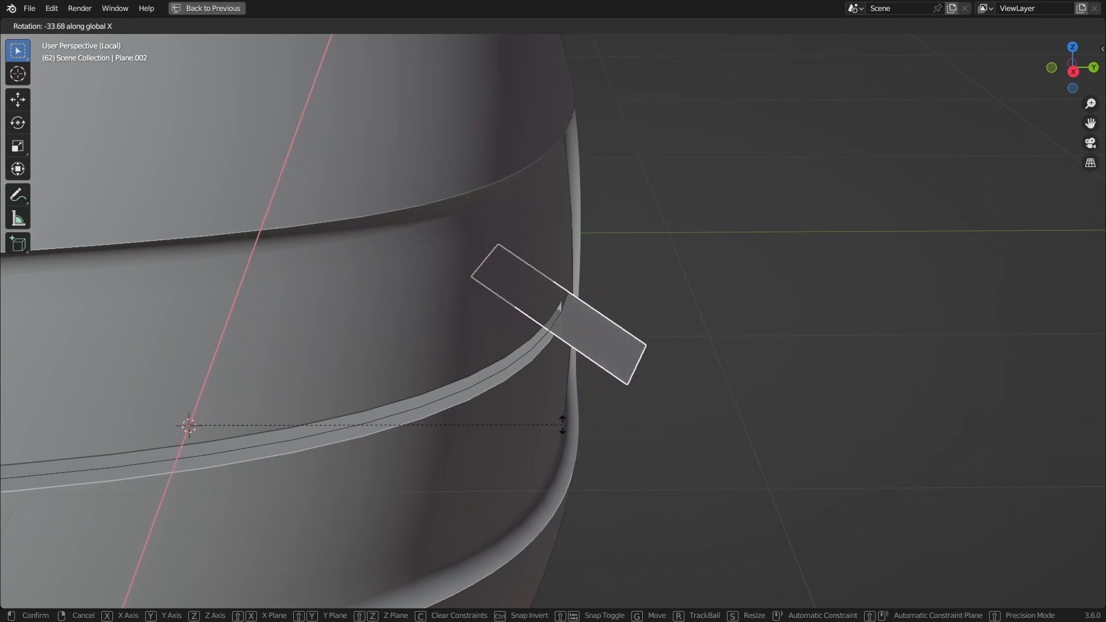
pyautogui.write('90')
pyautogui.press('Return')
pyautogui.scroll(-6, 526, 292)
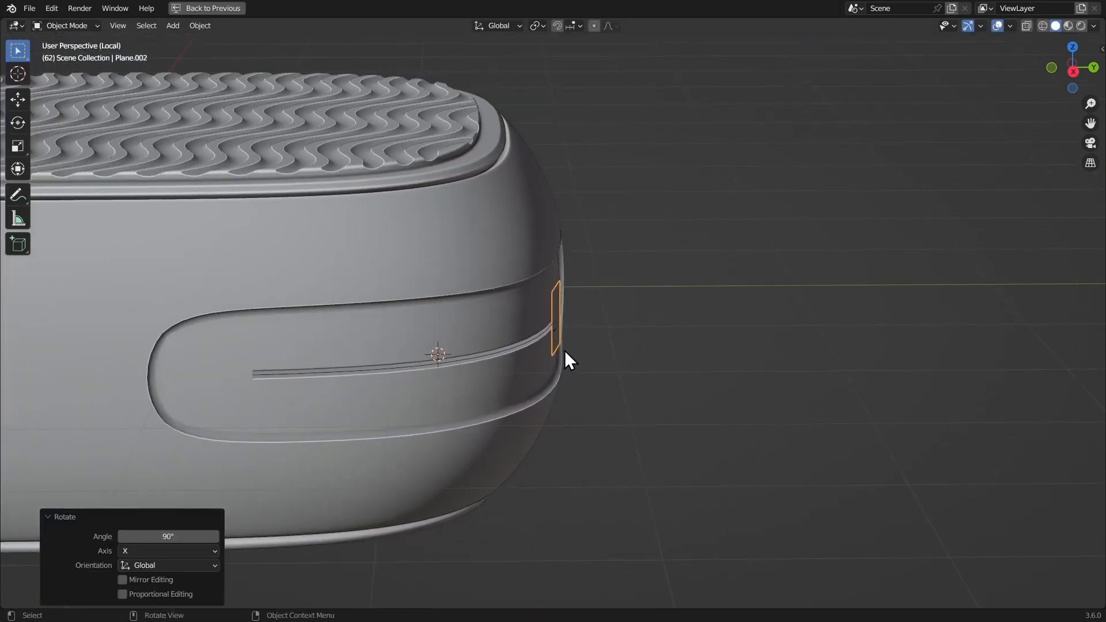
pyautogui.moveTo(565, 350); pyautogui.dragTo(548, 333, button='middle')
pyautogui.press('g')
pyautogui.press('x')
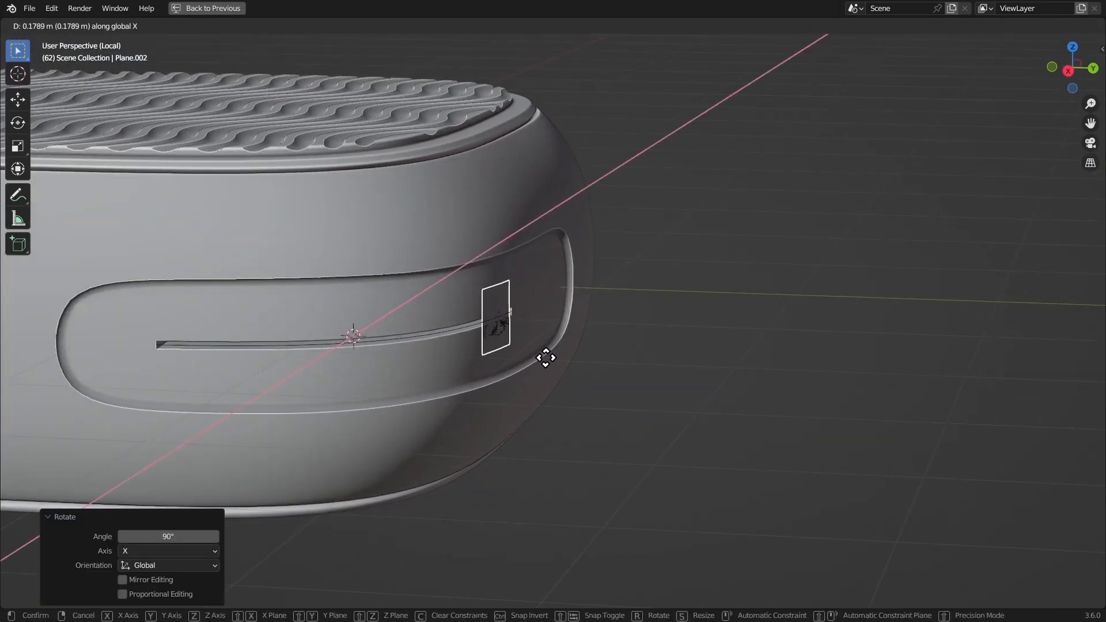
pyautogui.press('Escape')
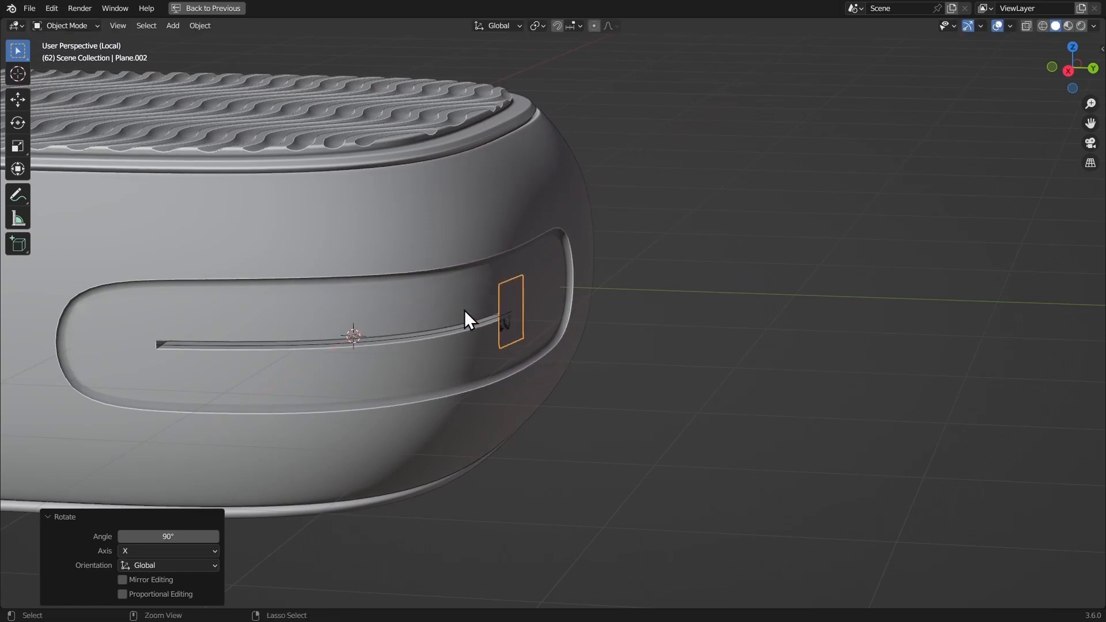
# Apply smooth shading to the upright plane at the groove's end
pyautogui.hotkey('ctrl', 'space')
pyautogui.scroll(5, 202, 244)
pyautogui.rightClick(275, 208)
pyautogui.click(261, 195)
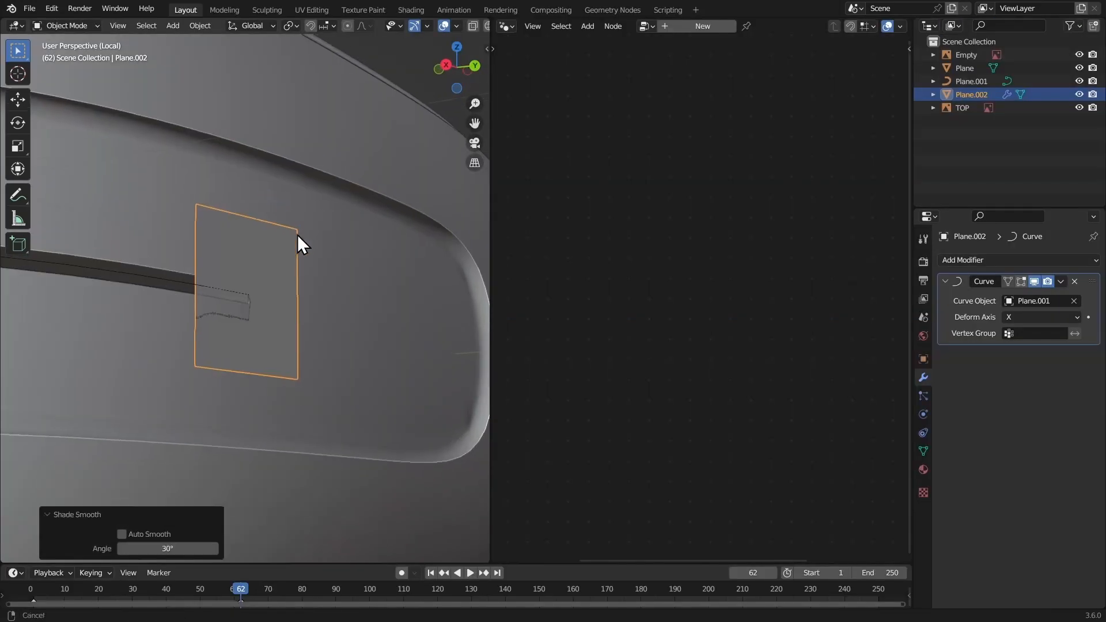
# Move the small rectangular plane at the end of the side slot about 0.0009 m along the Y axis
pyautogui.hotkey('ctrl', 'space')
pyautogui.moveTo(534, 296); pyautogui.dragTo(437, 271, button='middle')
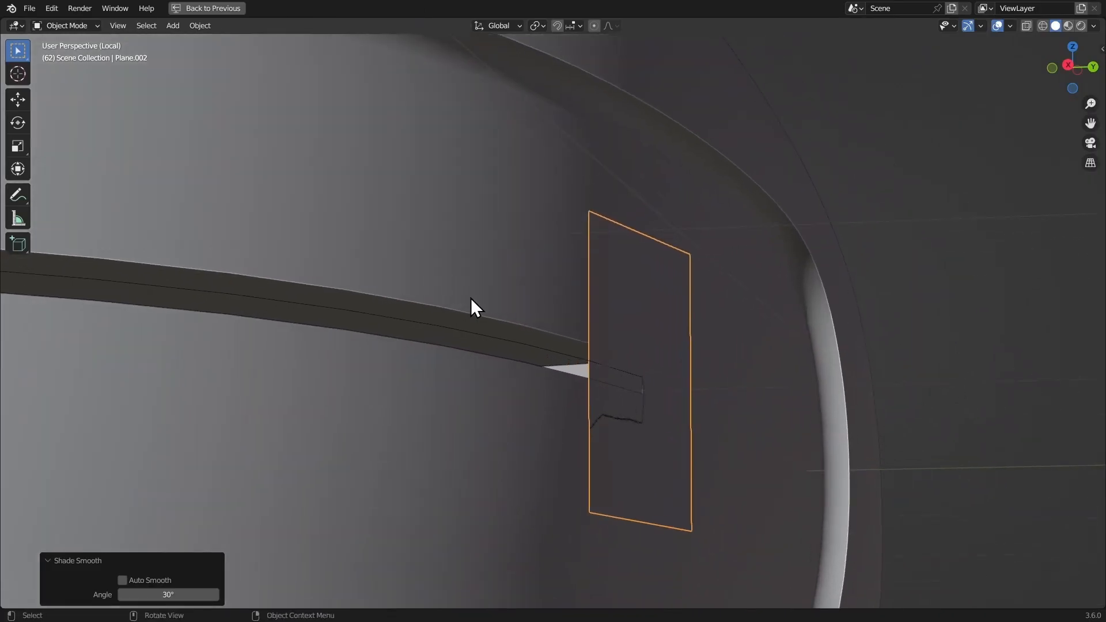
pyautogui.press('g')
pyautogui.press('x')
pyautogui.press('y')
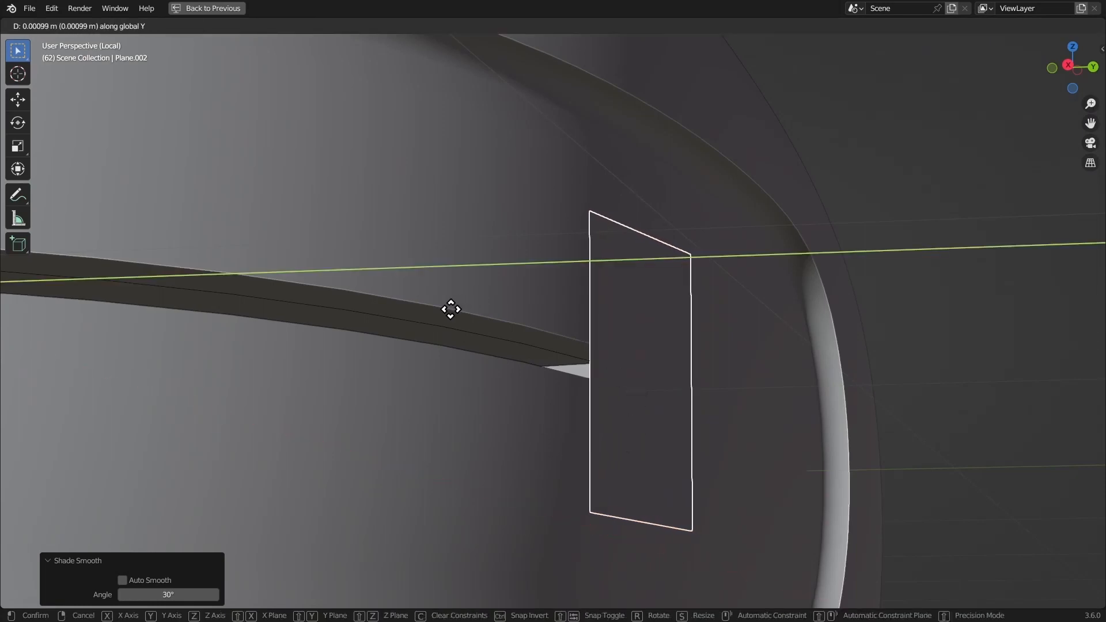
pyautogui.click(454, 275)
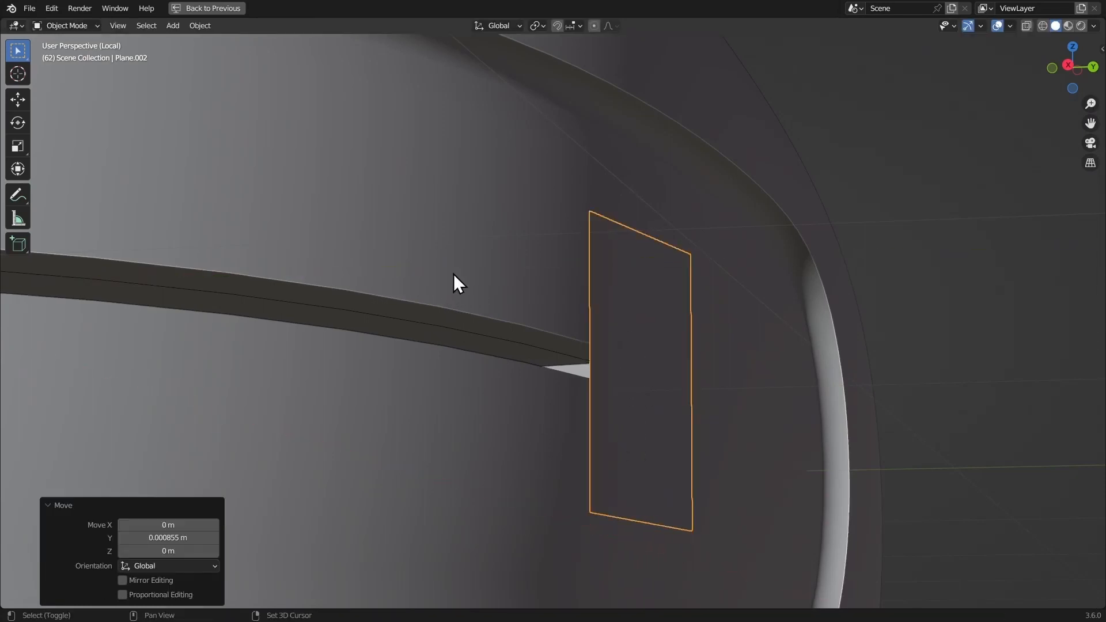
# Add a Solidify modifier to the small plane with a thickness of 0.036 m
pyautogui.hotkey('ctrl', 'space')
pyautogui.click(962, 280)
pyautogui.click(958, 260)
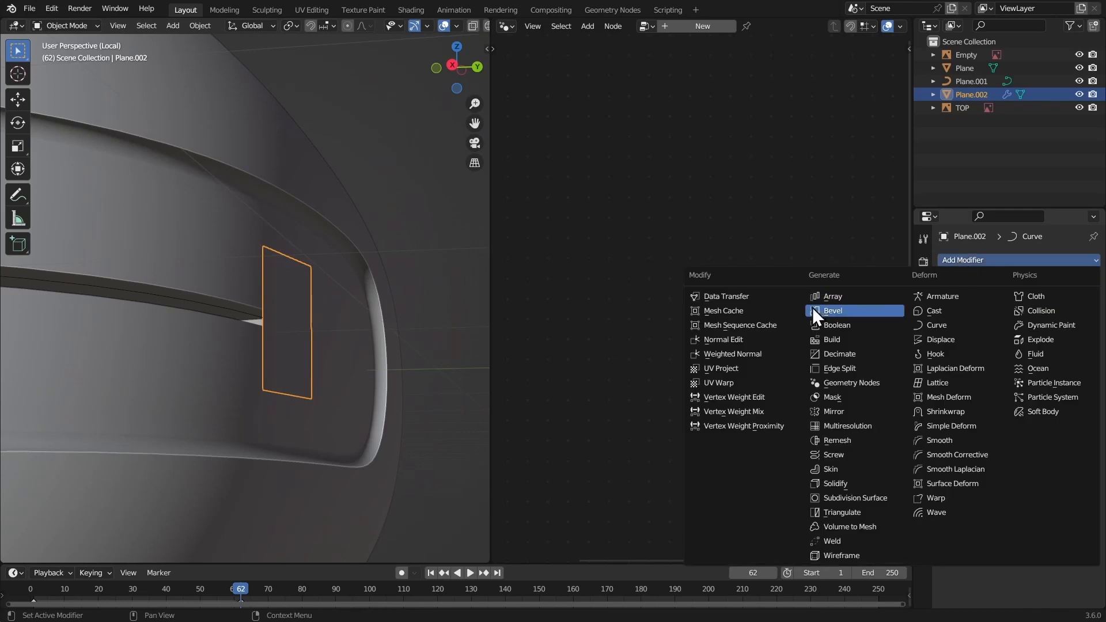
pyautogui.click(844, 483)
pyautogui.moveTo(360, 306); pyautogui.dragTo(380, 299, button='middle')
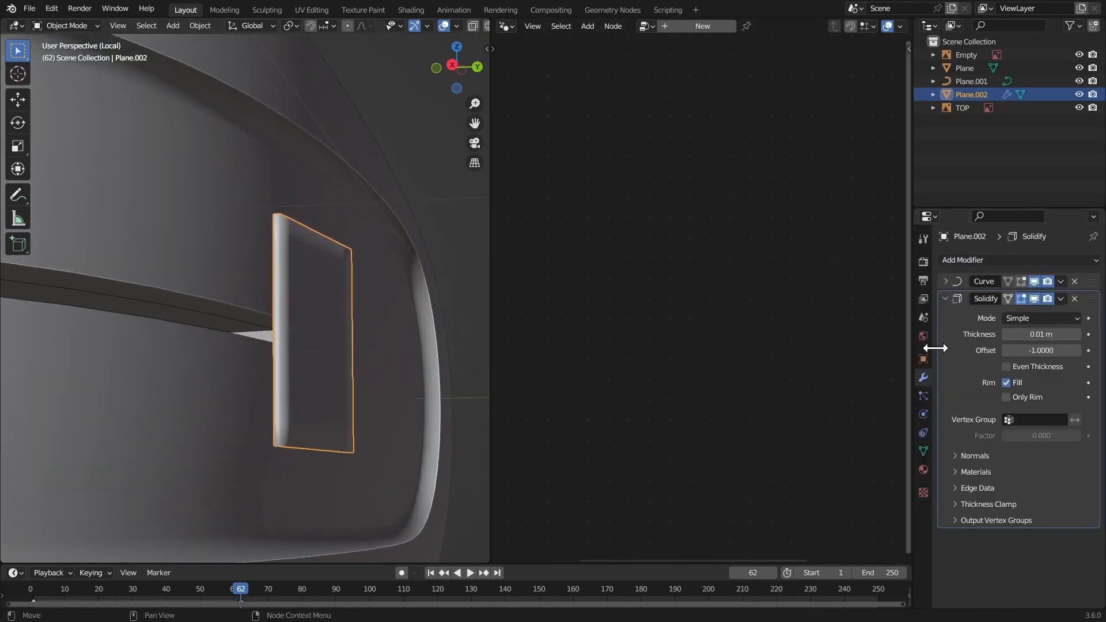
pyautogui.moveTo(1022, 334); pyautogui.dragTo(1054, 334)
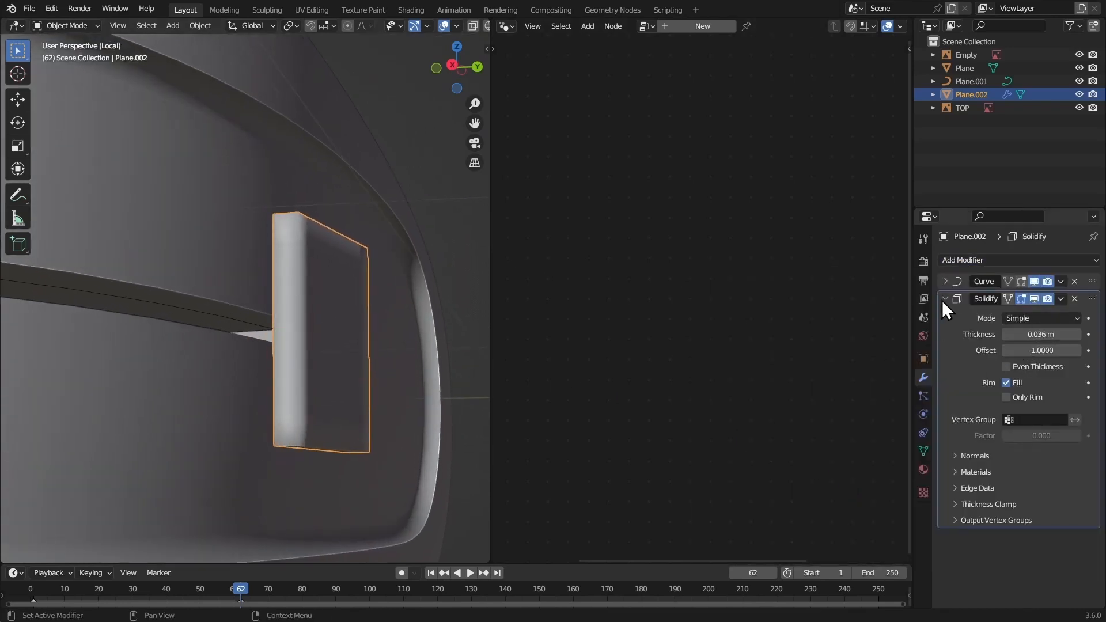
# Add a Bevel modifier to the small plane with an amount of 0.01 m and 4 segments
pyautogui.click(949, 261)
pyautogui.click(822, 310)
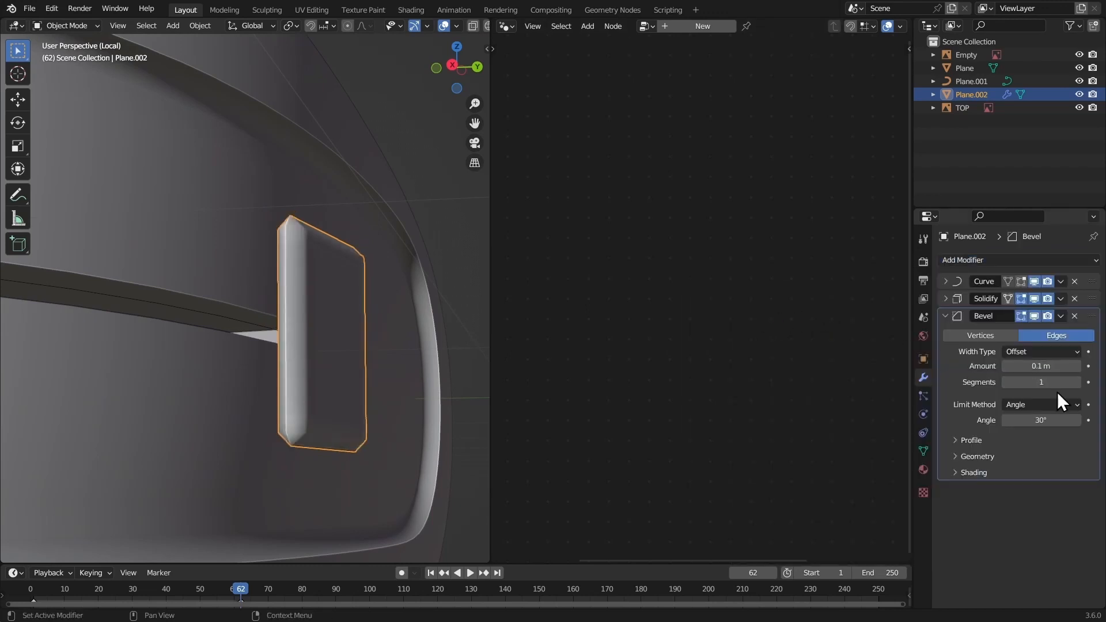
pyautogui.moveTo(998, 363); pyautogui.dragTo(956, 360)
pyautogui.click(1077, 381)
pyautogui.click(1077, 381)
pyautogui.click(1076, 382)
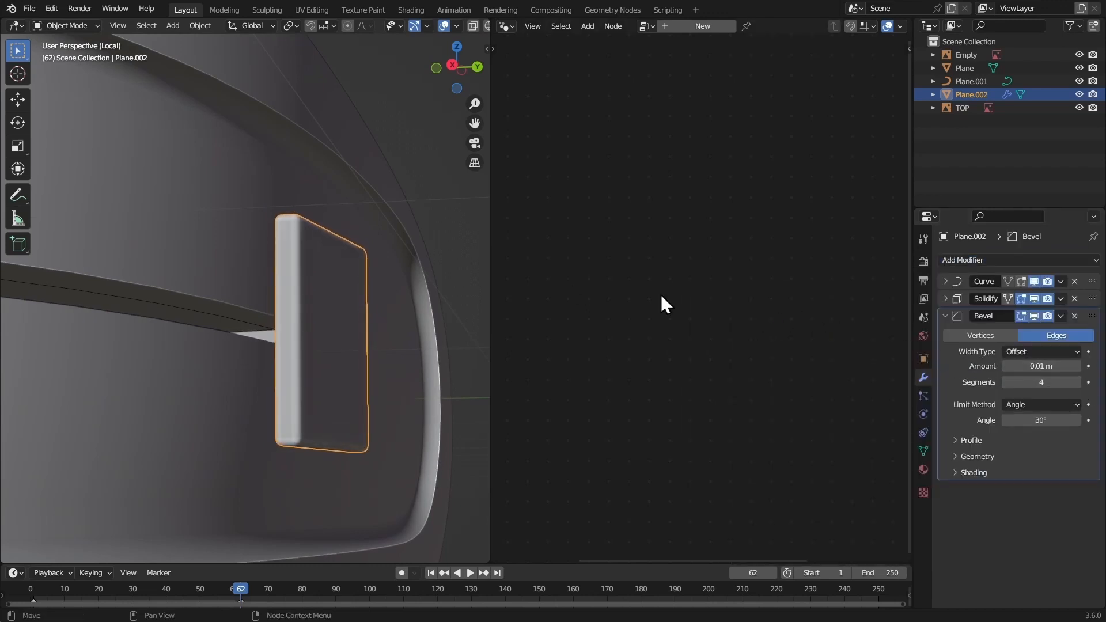
# Try moving the small tab along the X axis to test how it follows the curved slot
pyautogui.moveTo(449, 357)
pyautogui.mouseDown(button='middle')
pyautogui.moveTo(426, 381)
pyautogui.moveTo(300, 313)
pyautogui.moveTo(291, 347)
pyautogui.moveTo(438, 371)
pyautogui.mouseUp(button='middle')
pyautogui.hotkey('ctrl', 'space')
pyautogui.press('g')
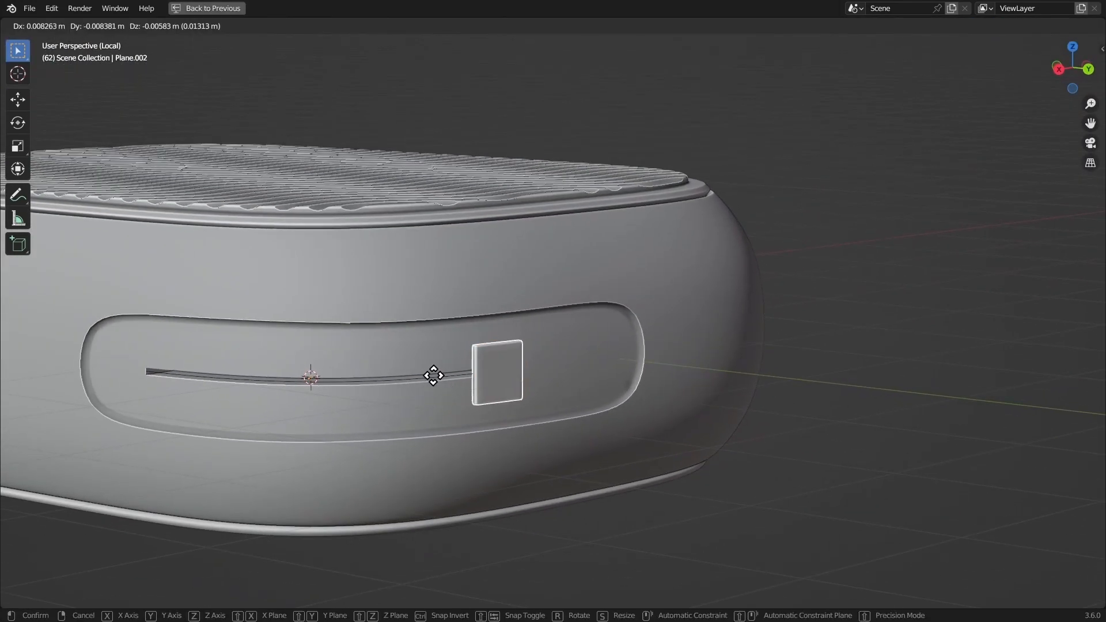
pyautogui.press('x')
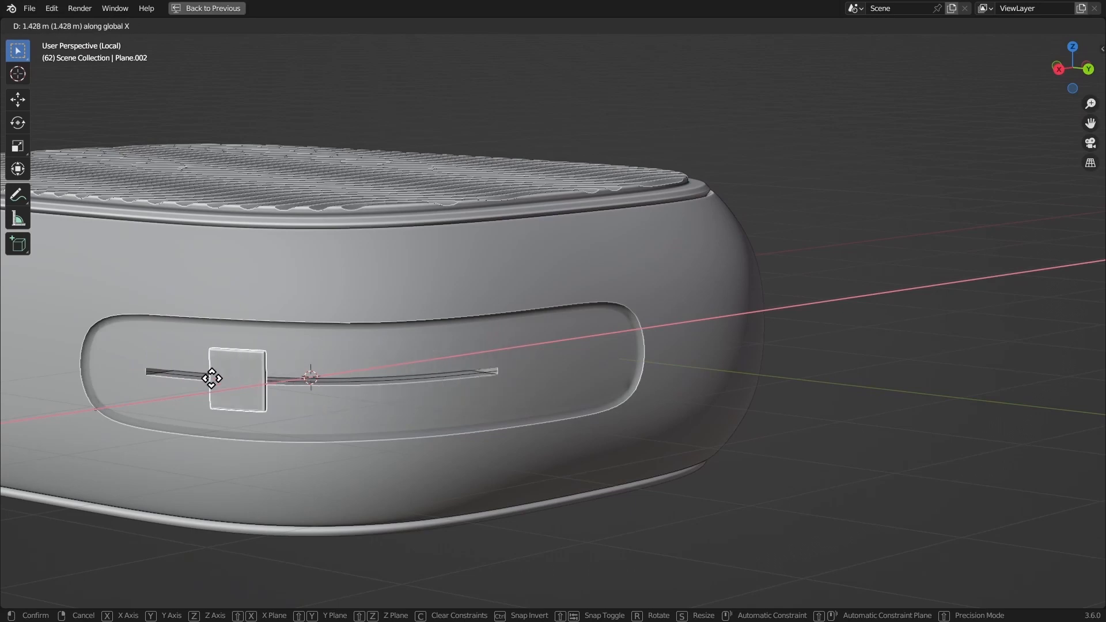
pyautogui.click(449, 369)
# Parent the slot's curve to the main body using Object (Keep Transform), and test the link with a move
pyautogui.moveTo(449, 371); pyautogui.dragTo(461, 349, button='middle')
pyautogui.moveTo(461, 349); pyautogui.dragTo(527, 368, button='middle')
pyautogui.click(482, 330)
pyautogui.scroll(-2, 486, 344)
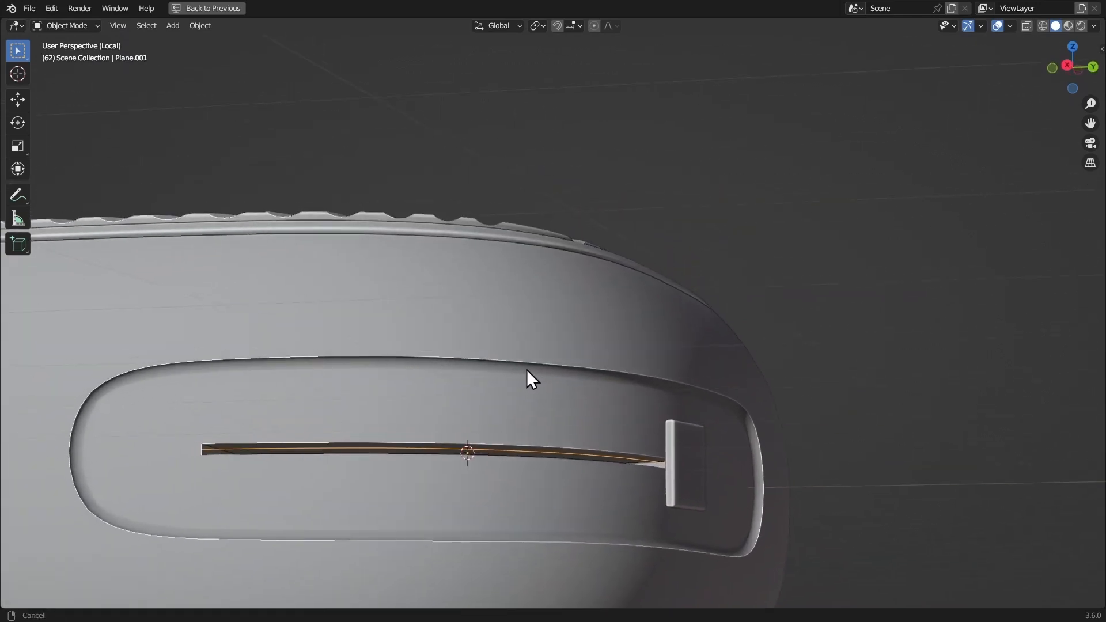
pyautogui.keyDown('shift'); pyautogui.click(510, 281); pyautogui.keyUp('shift')
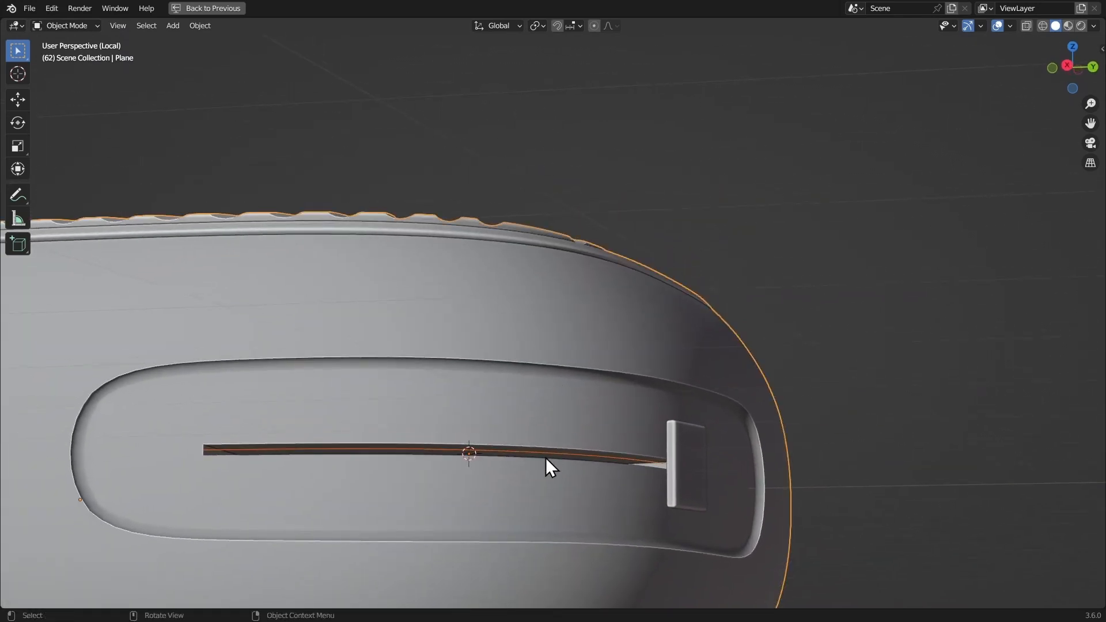
pyautogui.hotkey('ctrl', 'p')
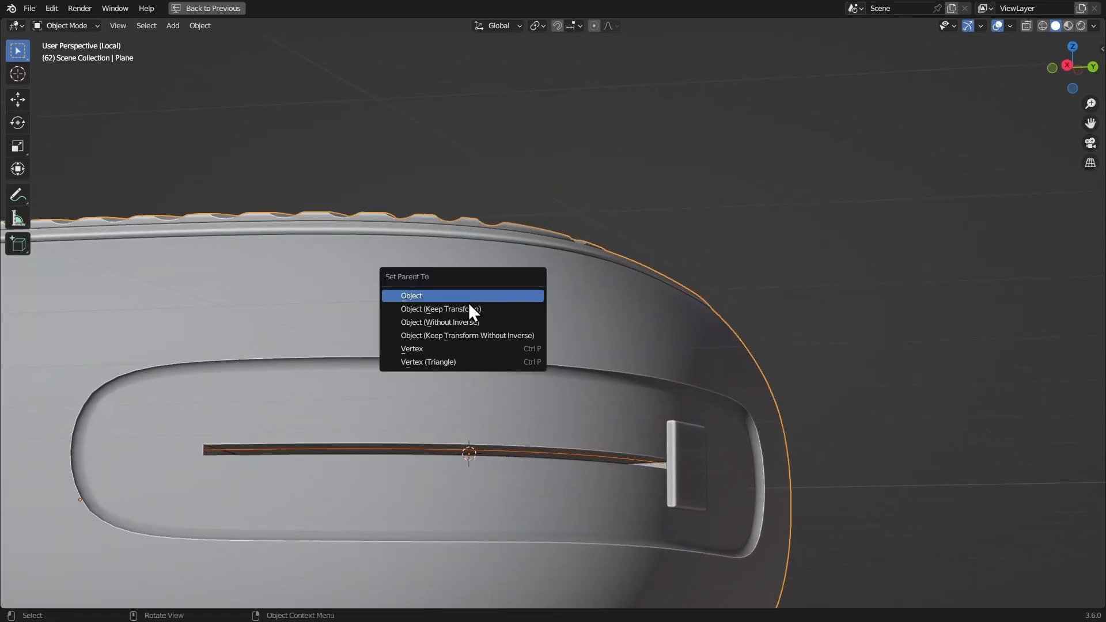
pyautogui.click(467, 311)
pyautogui.press('g')
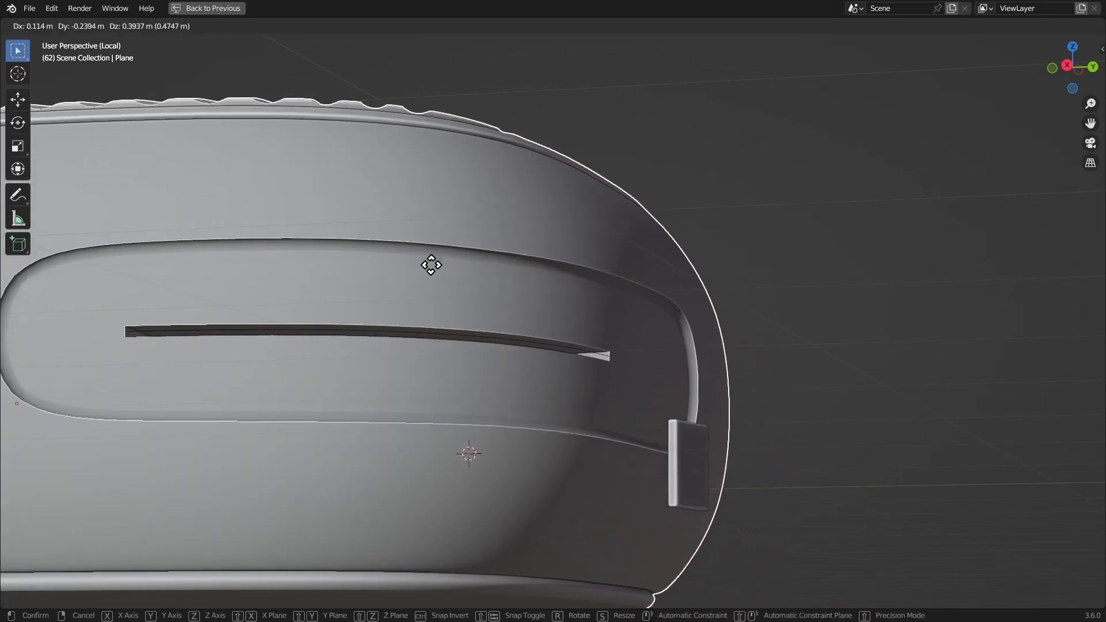
pyautogui.press('Escape')
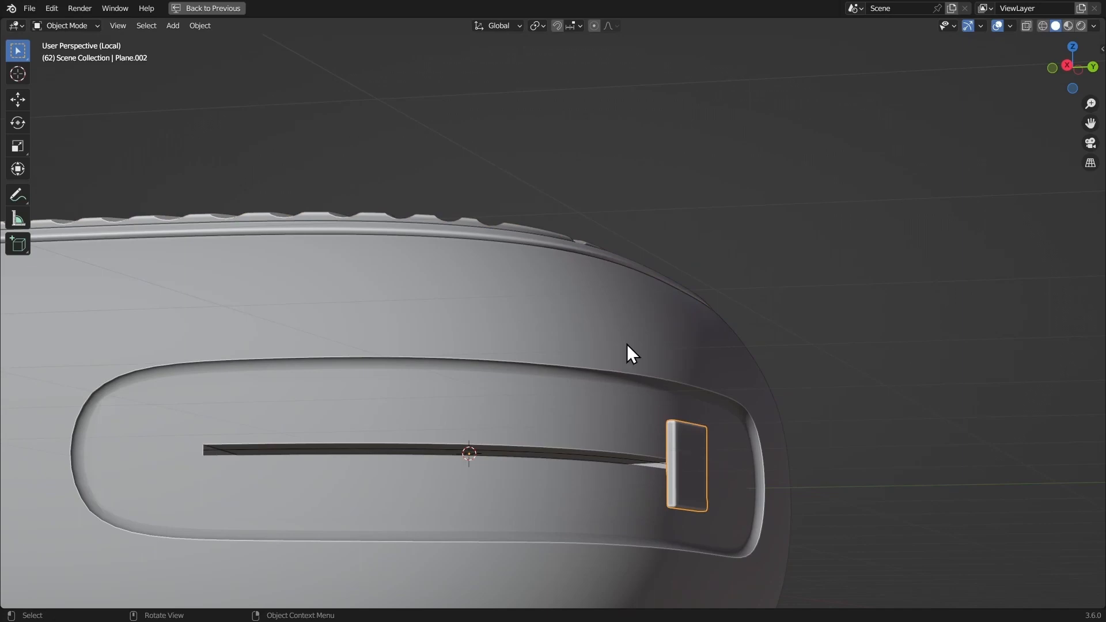
# Parent the small tab to the main body using Object (Keep Transform), and test the link with a move
pyautogui.keyDown('shift'); pyautogui.click(552, 268); pyautogui.keyUp('shift')
pyautogui.hotkey('ctrl', 'p')
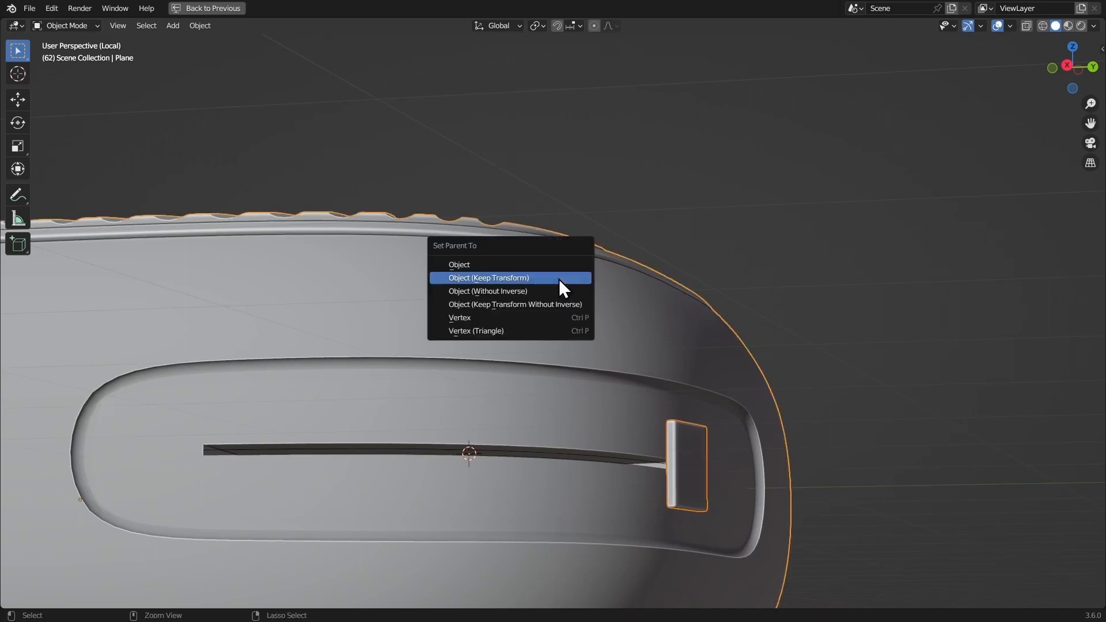
pyautogui.click(528, 292)
pyautogui.press('g')
pyautogui.rightClick(558, 379)
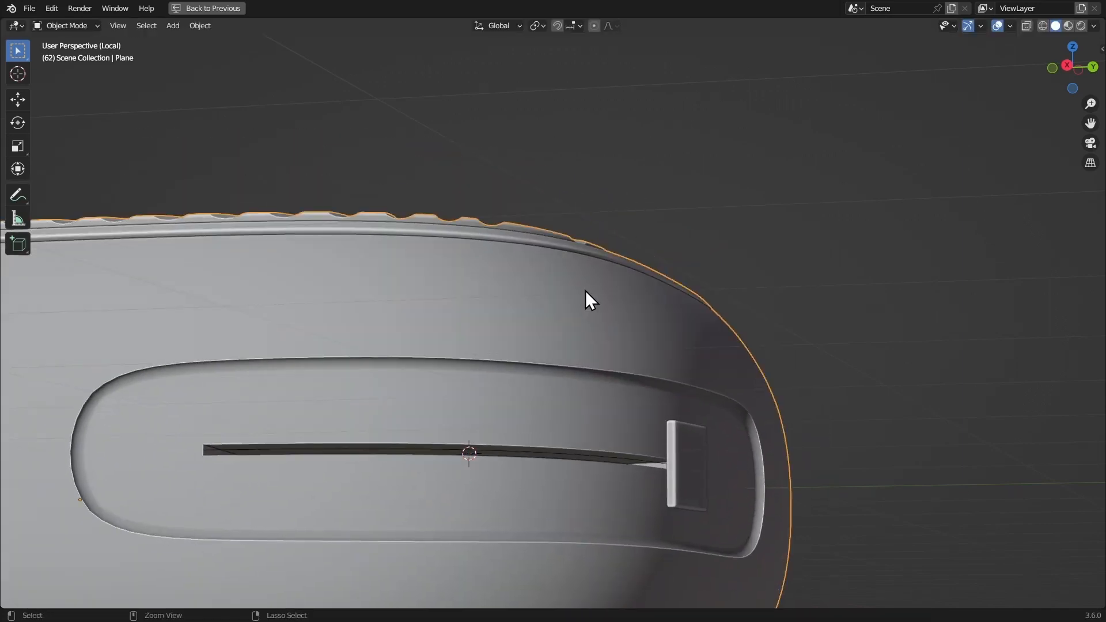
# Try rotating the main body freely to test its parented parts, and view the model from the right side
pyautogui.keyDown('ctrl'); pyautogui.moveTo(585, 290); pyautogui.dragTo(589, 438, button='middle'); pyautogui.keyUp('ctrl')
pyautogui.moveTo(507, 270); pyautogui.dragTo(567, 314, button='middle')
pyautogui.press('r')
pyautogui.press('r')
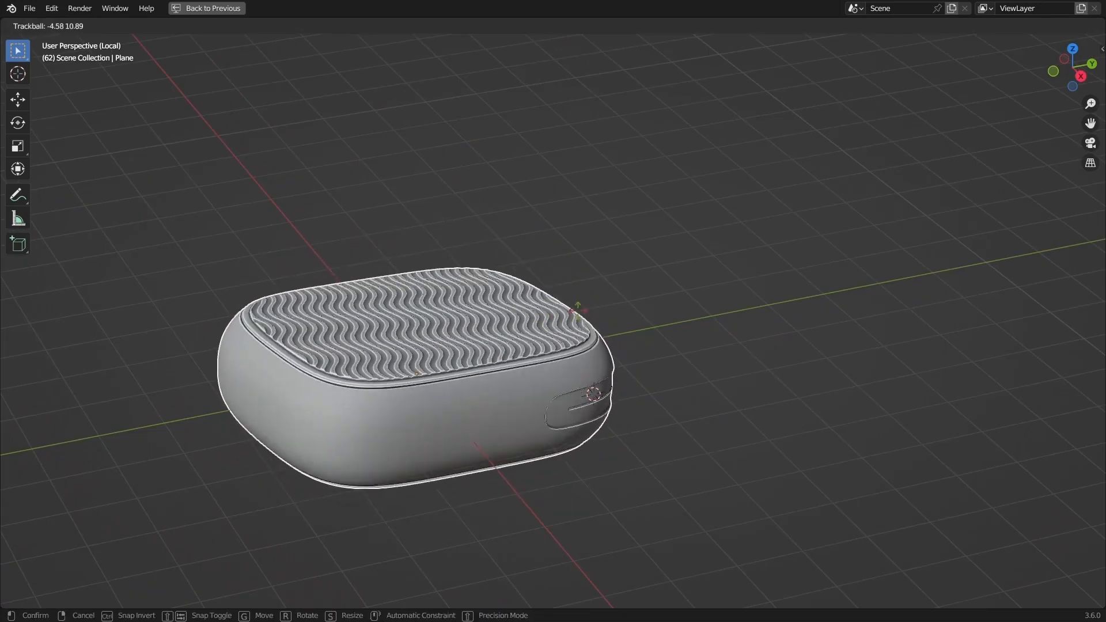
pyautogui.rightClick(579, 309)
pyautogui.click(544, 233)
pyautogui.moveTo(536, 231); pyautogui.dragTo(592, 230, button='middle')
pyautogui.click(1090, 73)
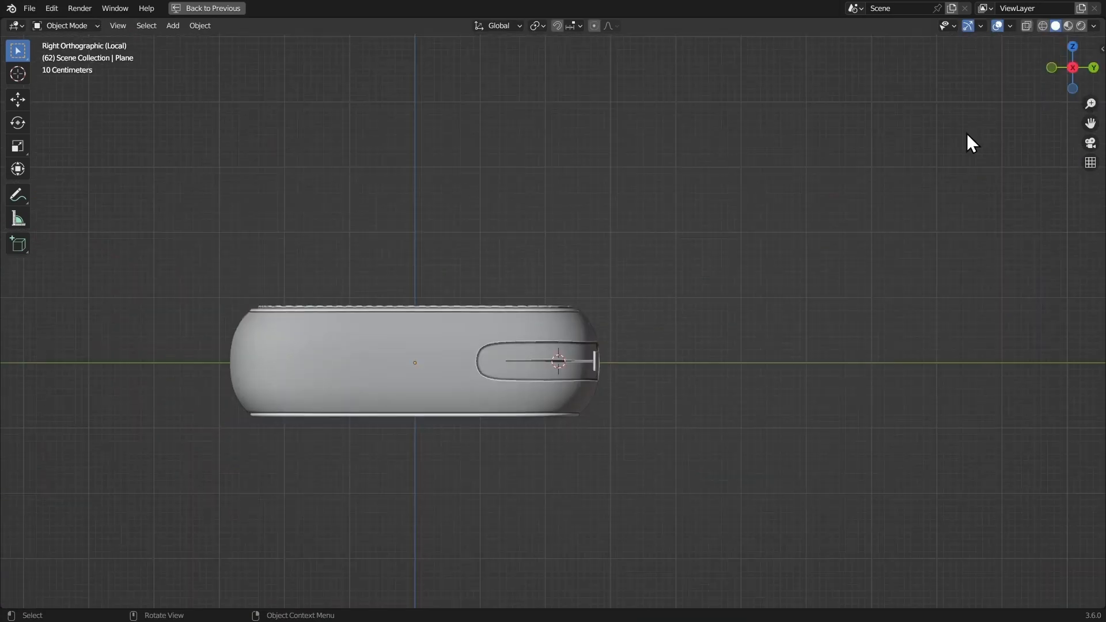
# Save the file to the Desktop as "my product"
pyautogui.hotkey('ctrl', 's')
pyautogui.click(260, 232)
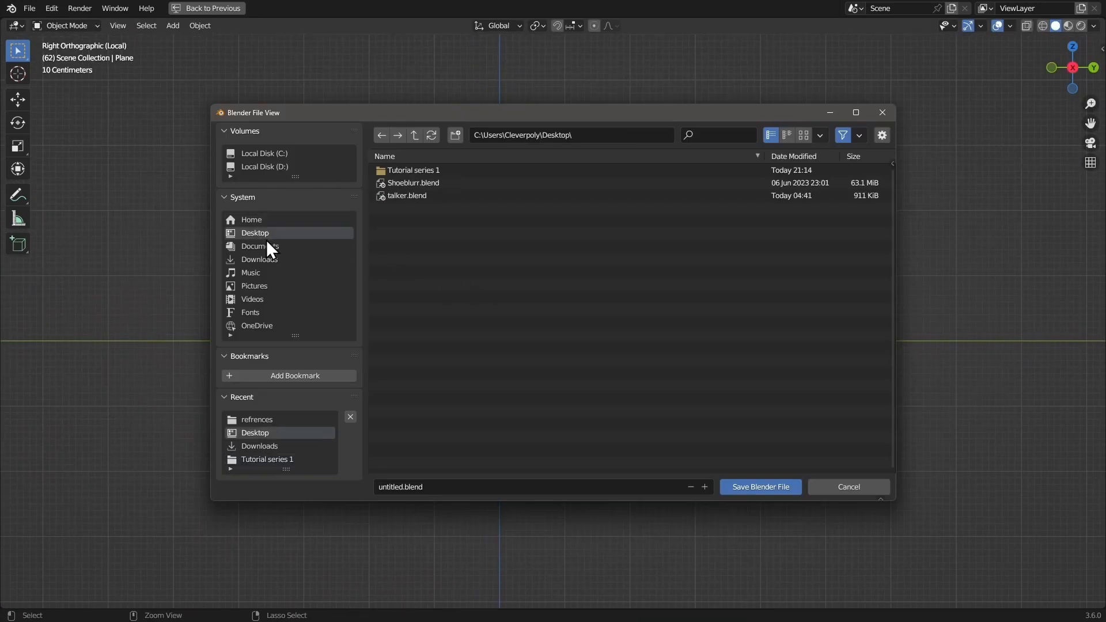
pyautogui.click(442, 486)
pyautogui.write('my prod')
pyautogui.write('uct')
# In top view, add a new plane mesh in the empty space beside the main body
pyautogui.press('KP_7')
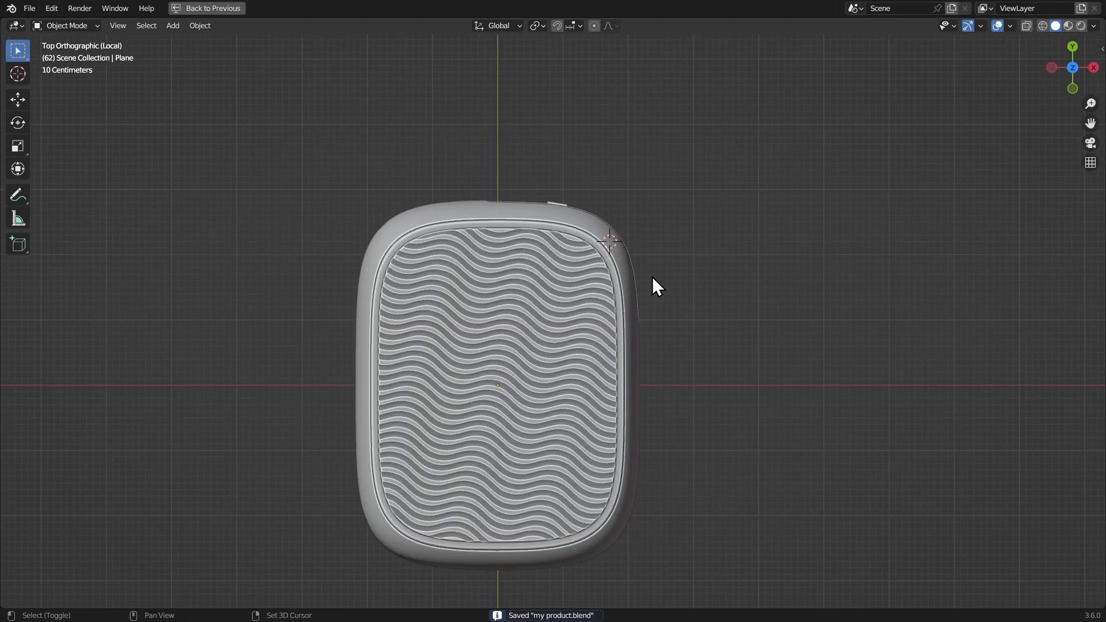
pyautogui.keyDown('shift'); pyautogui.moveTo(652, 276); pyautogui.dragTo(554, 281, button='middle'); pyautogui.keyUp('shift')
pyautogui.scroll(-2, 694, 354)
pyautogui.keyDown('shift'); pyautogui.moveTo(697, 361); pyautogui.dragTo(531, 327, button='middle'); pyautogui.keyUp('shift')
pyautogui.hotkey('shift', 'a')
pyautogui.moveTo(653, 311)
pyautogui.click(704, 318)
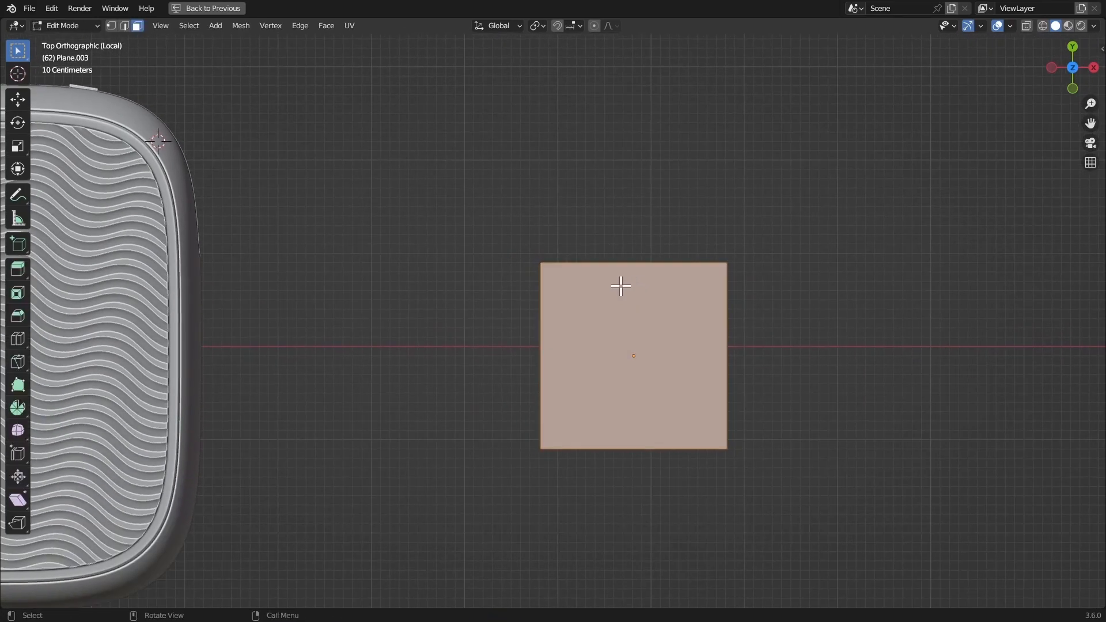
# Scale the new plane by 2 along the X axis and divide it with one centred loop cut
pyautogui.scroll(-2, 621, 287)
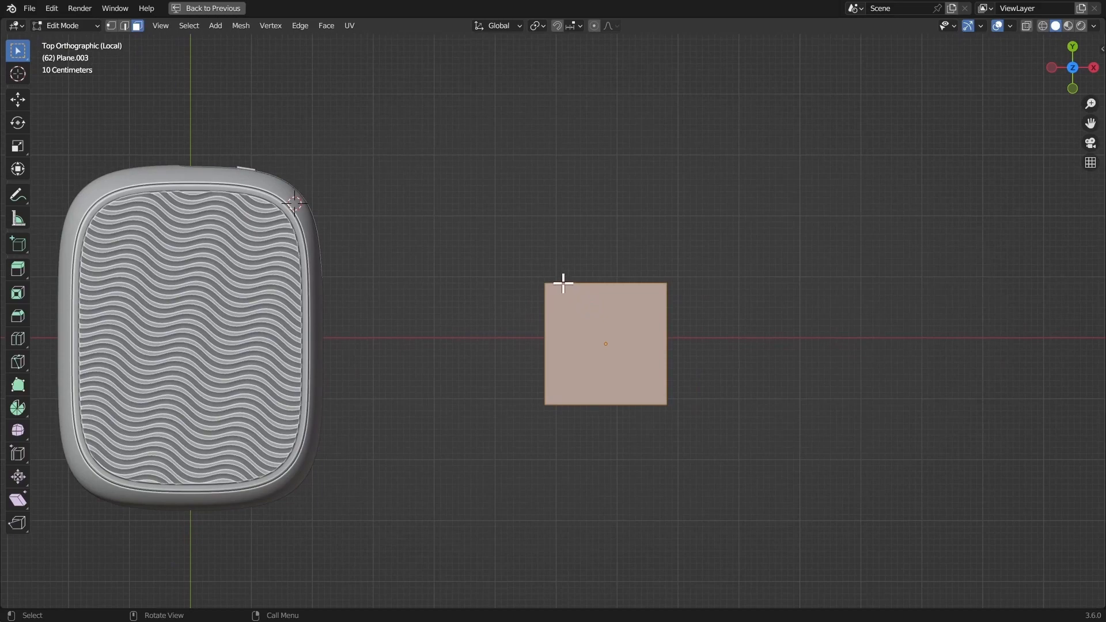
pyautogui.write('sx')
pyautogui.write('2')
pyautogui.press('Return')
pyautogui.scroll(2, 538, 264)
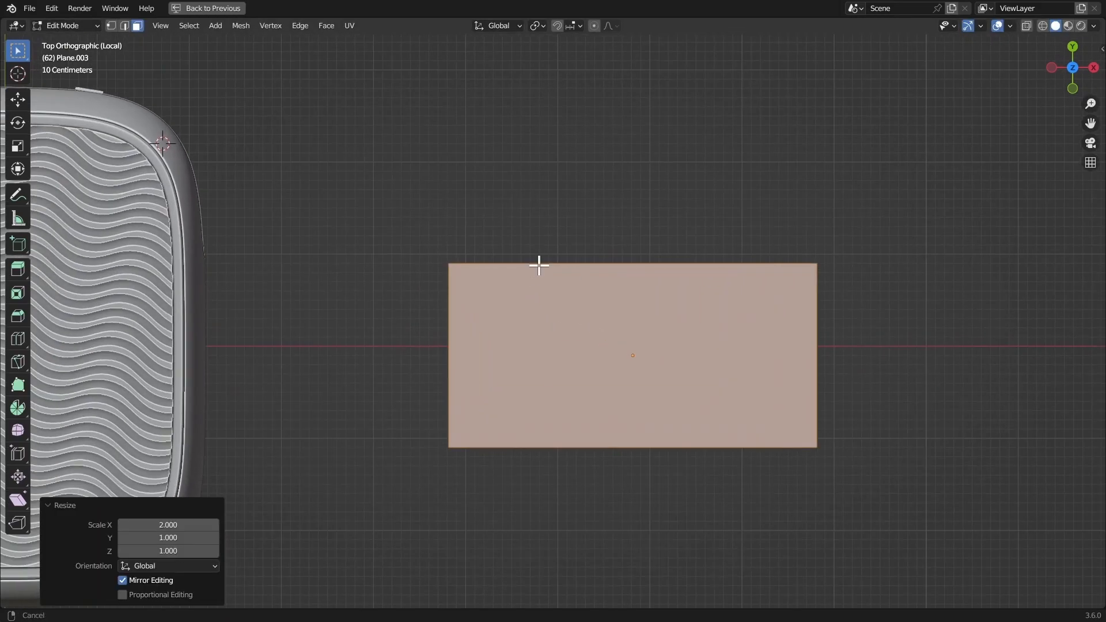
pyautogui.click(559, 320)
pyautogui.rightClick(560, 333)
pyautogui.scroll(1, 559, 334)
# Inset both faces together by about 0.36 m and extrude the inner faces upward about 0.53 m
pyautogui.press('a')
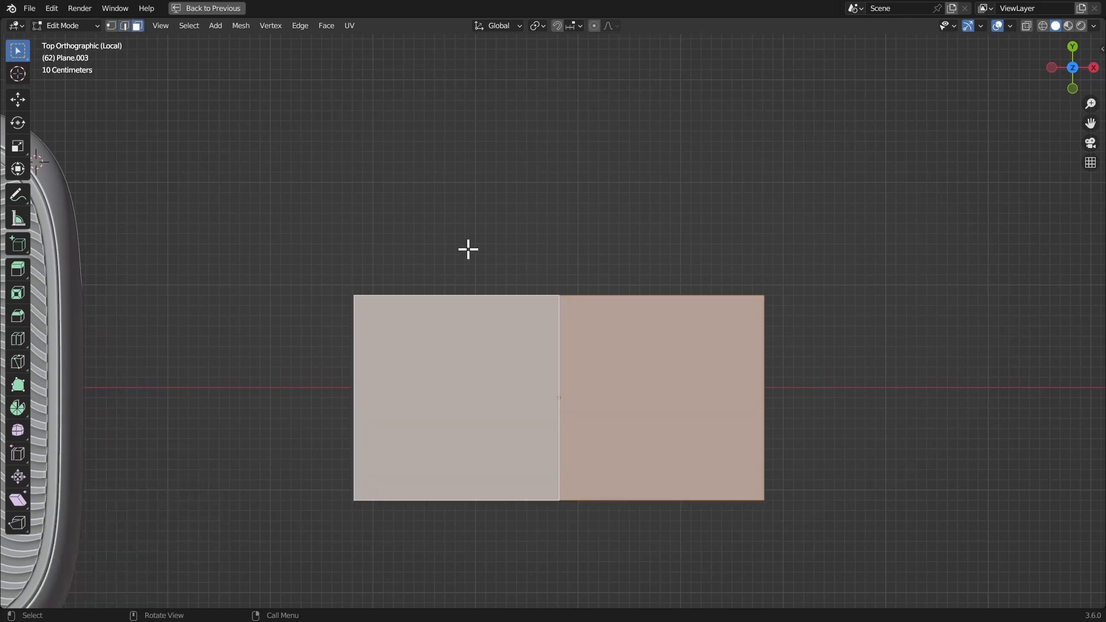
pyautogui.press('i')
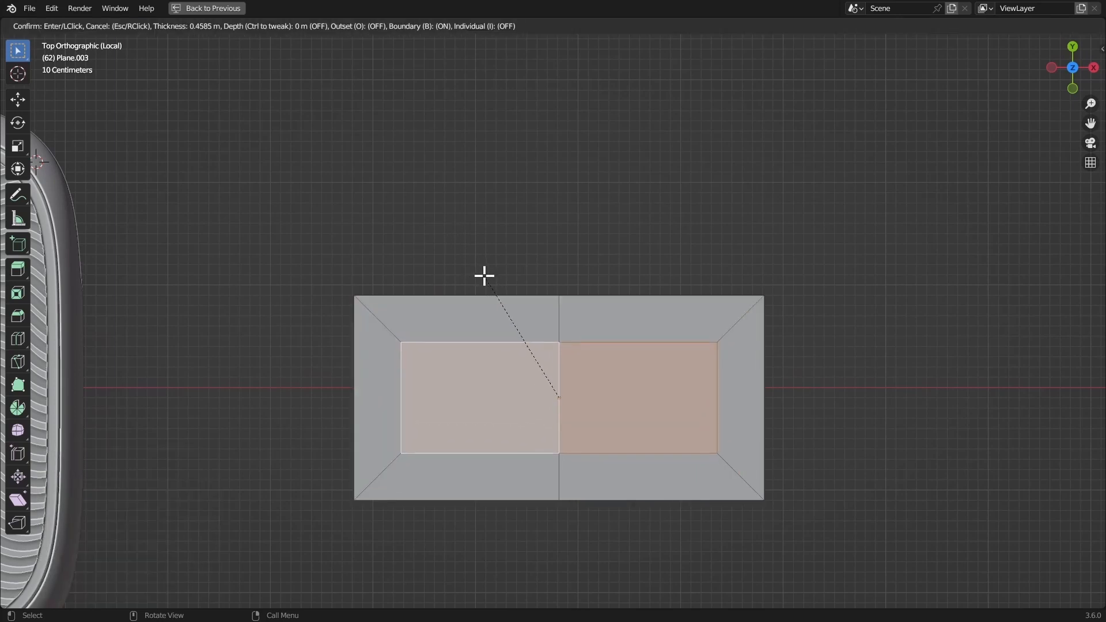
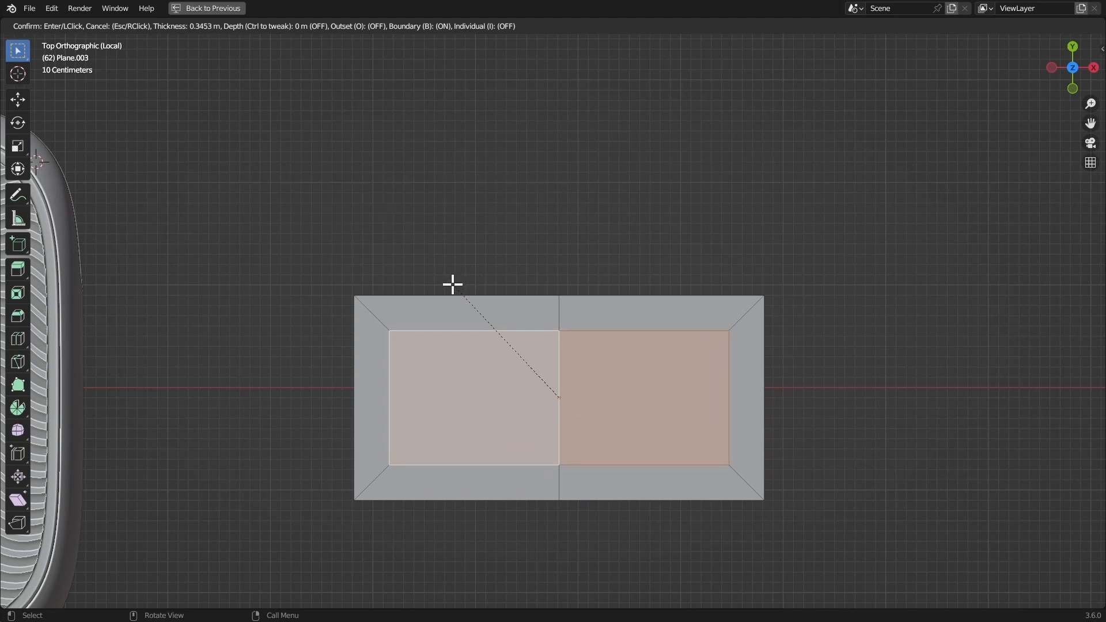
pyautogui.click(451, 284)
pyautogui.moveTo(452, 284)
pyautogui.mouseDown(button='middle')
pyautogui.moveTo(430, 239)
pyautogui.moveTo(444, 271)
pyautogui.mouseUp(button='middle')
pyautogui.press('e')
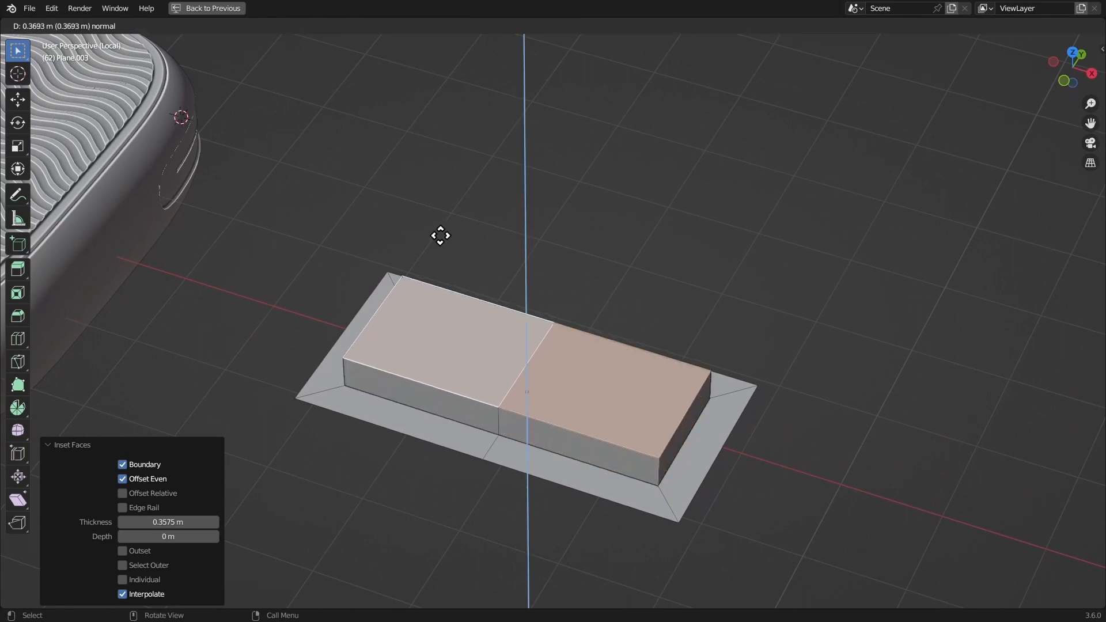
pyautogui.click(435, 224)
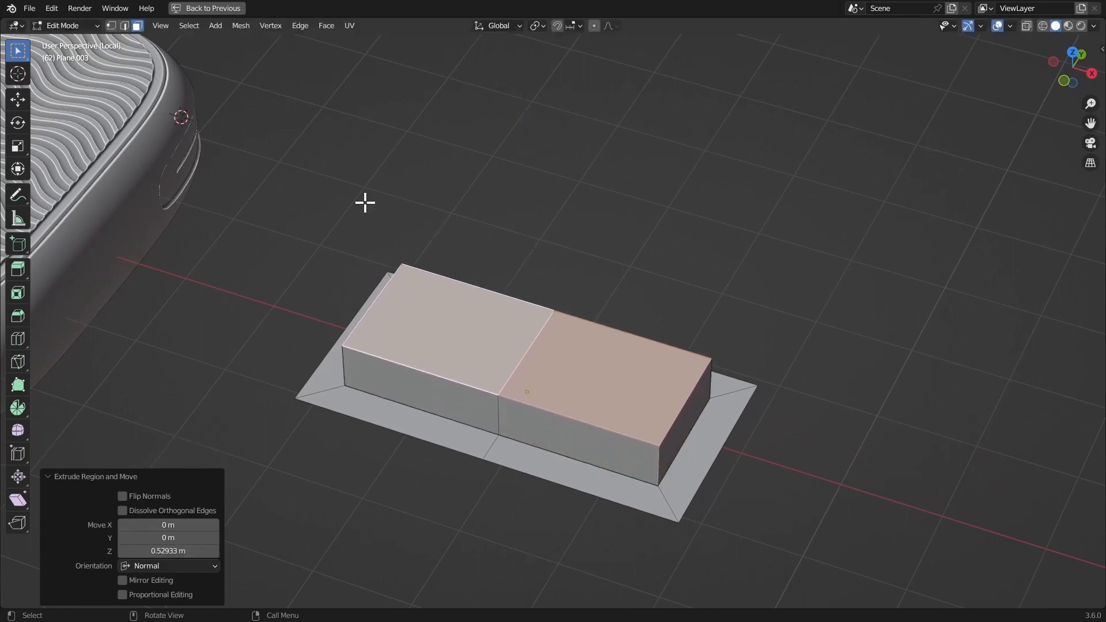
# Inset the raised top faces by about 0.26 m and extrude them down about 0.35 m to form a recess
pyautogui.press('i')
pyautogui.click(400, 220)
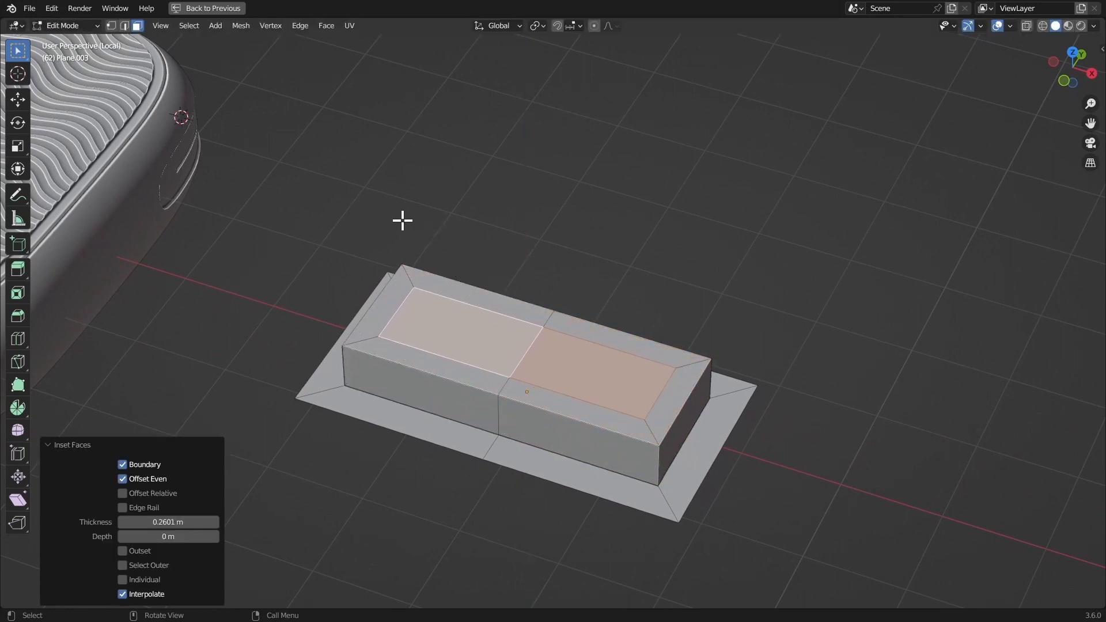
pyautogui.press('e')
pyautogui.click(424, 251)
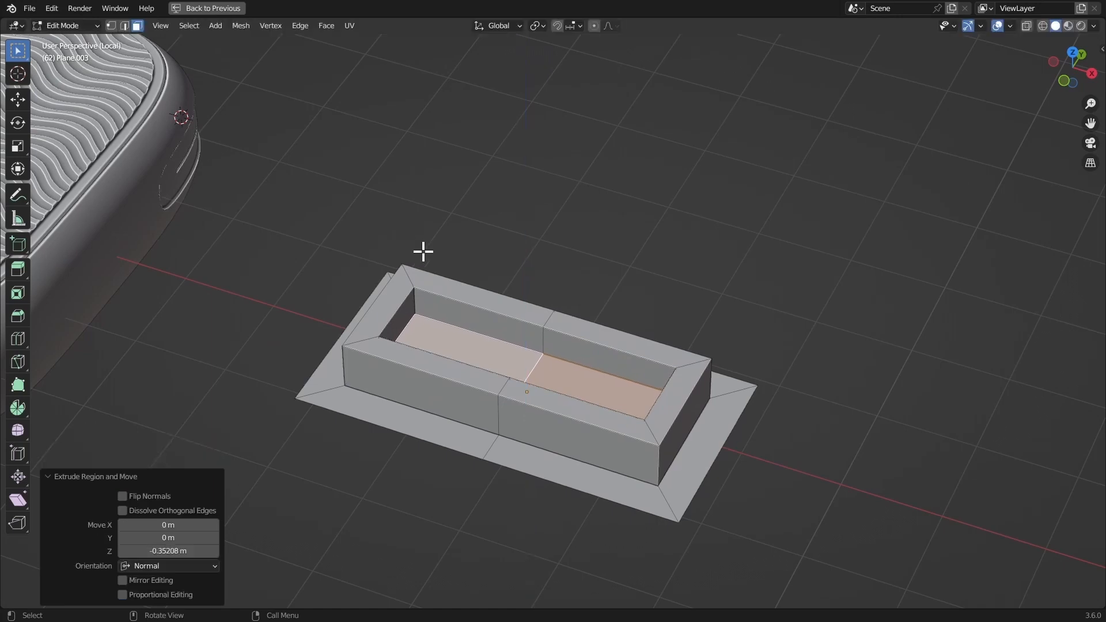
# In Object Mode, add a Subdivision modifier with viewport level 3 to the recessed piece and shade it smooth
pyautogui.press('Tab')
pyautogui.moveTo(391, 242); pyautogui.dragTo(464, 247, button='middle')
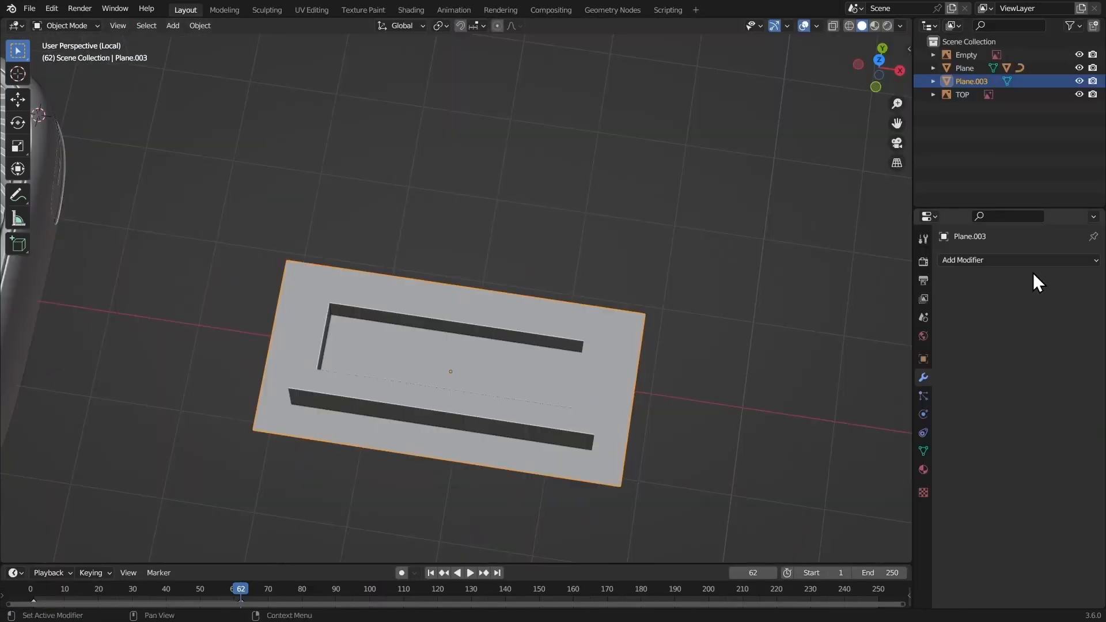
pyautogui.click(988, 260)
pyautogui.click(874, 498)
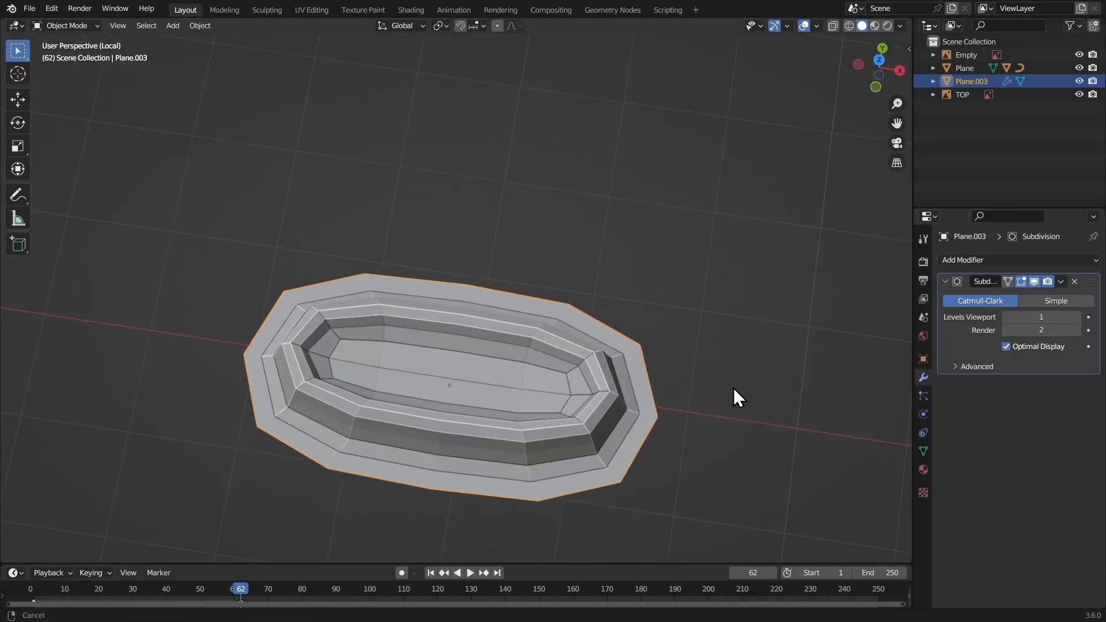
pyautogui.click(1077, 317)
pyautogui.click(1077, 317)
pyautogui.rightClick(592, 330)
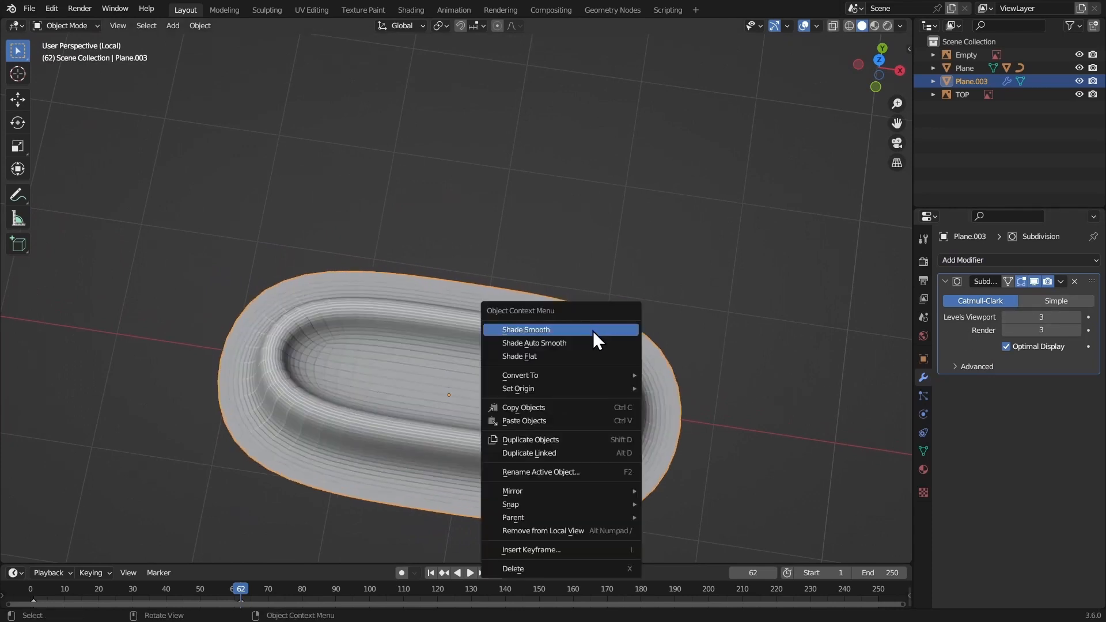
pyautogui.click(587, 330)
# Bevel the central edge loops across the recessed piece about 0.88 m wide
pyautogui.press('Tab')
pyautogui.keyDown('alt'); pyautogui.click(459, 378); pyautogui.keyUp('alt')
pyautogui.keyDown('alt'); pyautogui.click(454, 327); pyautogui.keyUp('alt')
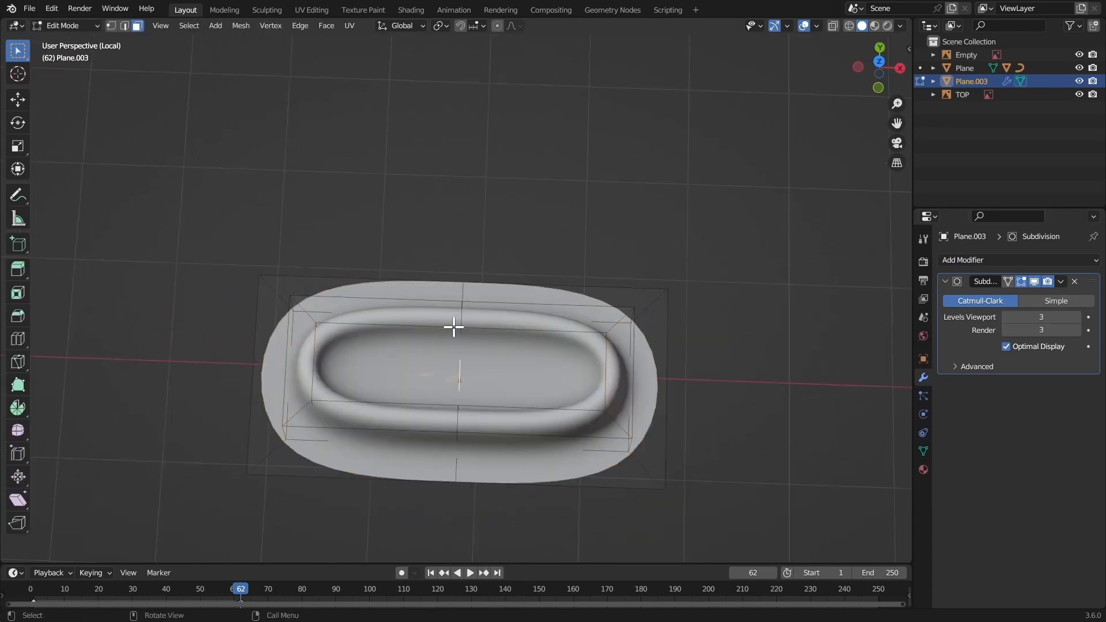
pyautogui.hotkey('ctrl', 'b')
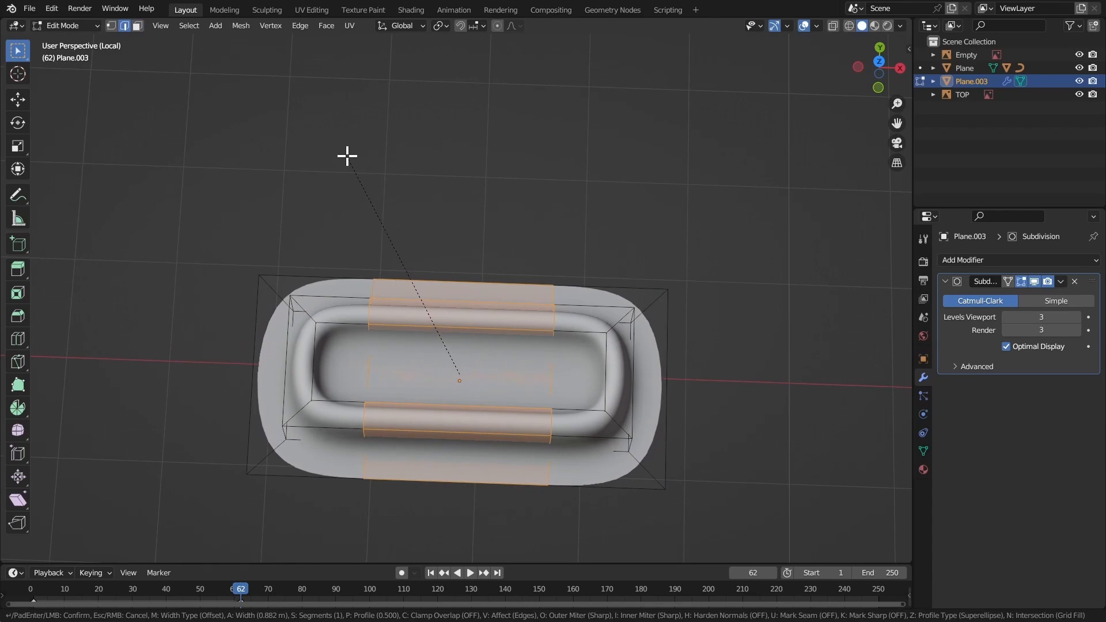
pyautogui.click(348, 156)
# Add a loop cut around the outer wall of the raised rim to tighten its shape
pyautogui.moveTo(348, 156); pyautogui.dragTo(558, 357, button='middle')
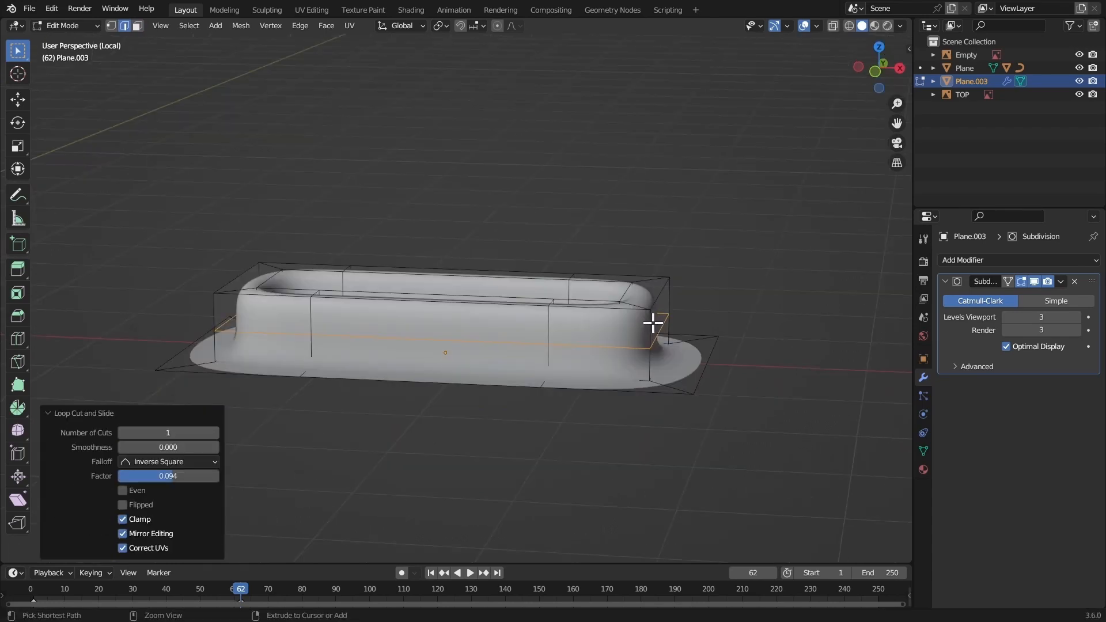
pyautogui.hotkey('ctrl', 'r')
pyautogui.click(651, 323)
pyautogui.click(648, 322)
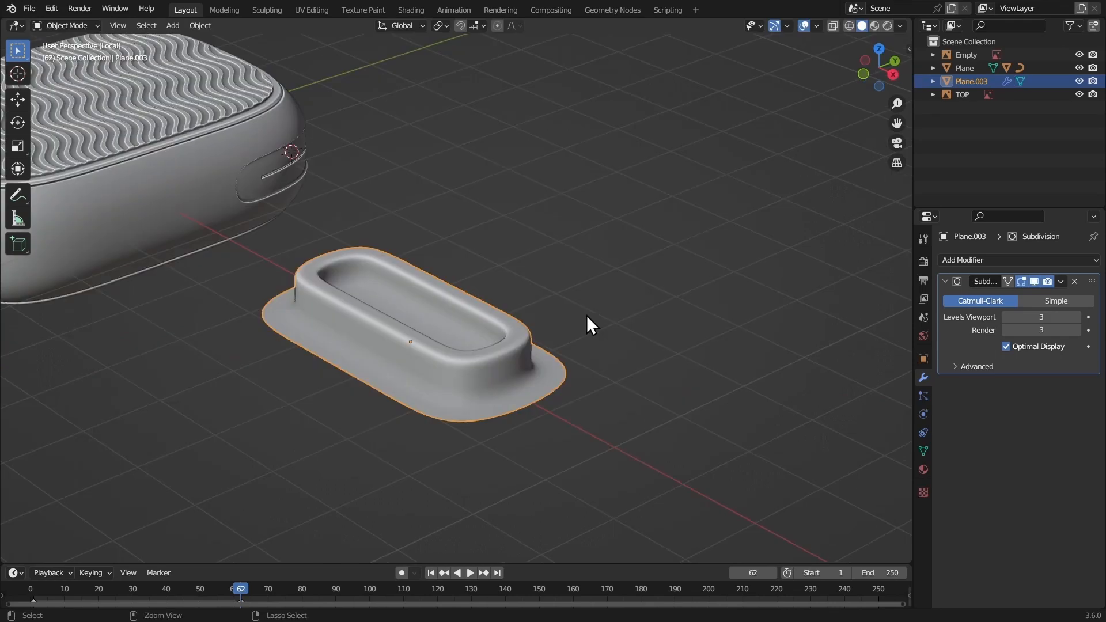
# Add a loop cut around the recess's inner wall and slide it by about -0.85, close to the floor
pyautogui.scroll(2, 586, 315)
pyautogui.moveTo(586, 316); pyautogui.dragTo(564, 351, button='middle')
pyautogui.press('Tab')
pyautogui.click(564, 350)
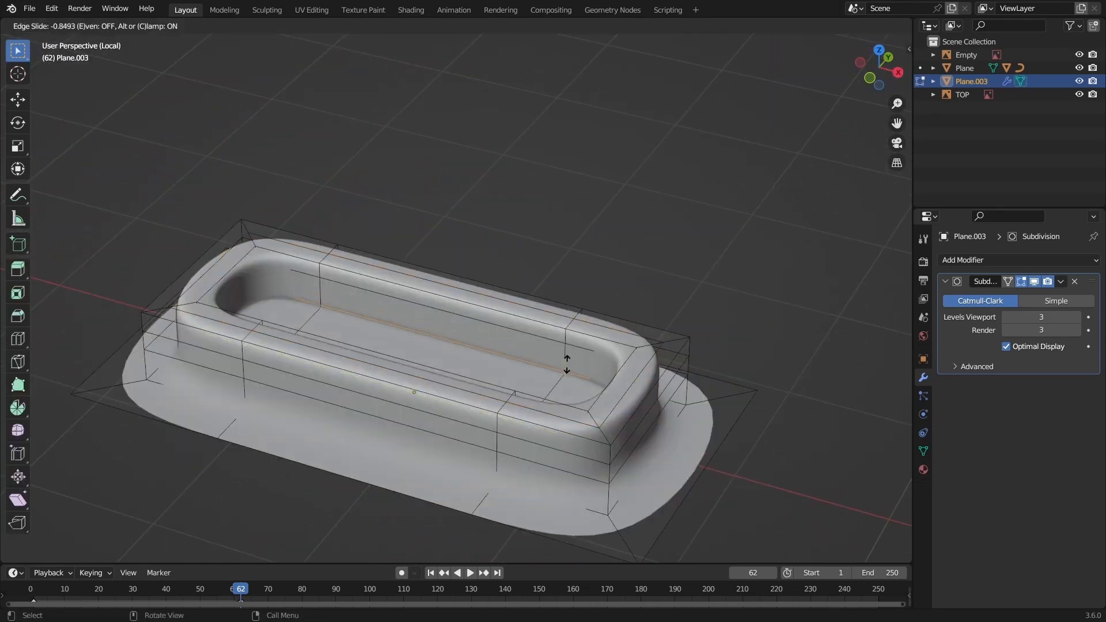
pyautogui.click(567, 358)
# In Object Mode, adjust the recessed piece's height by scaling it along the Z axis, and return to Edit Mode
pyautogui.scroll(-3, 580, 425)
pyautogui.moveTo(580, 424); pyautogui.dragTo(544, 343, button='middle')
pyautogui.press('Tab')
pyautogui.press('s')
pyautogui.press('z')
pyautogui.click(499, 268)
pyautogui.press('Tab')
pyautogui.moveTo(545, 342); pyautogui.dragTo(469, 382, button='middle')
# From the top view, add one centred loop cut across the width of the piece
pyautogui.click(283, 220)
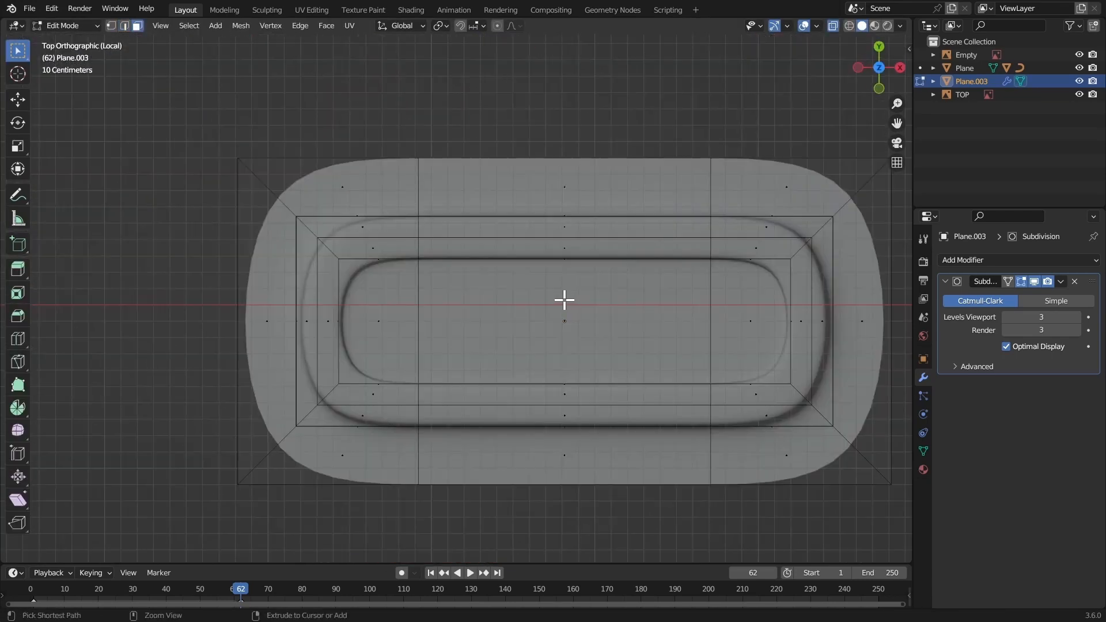
pyautogui.click(563, 299)
pyautogui.rightClick(563, 299)
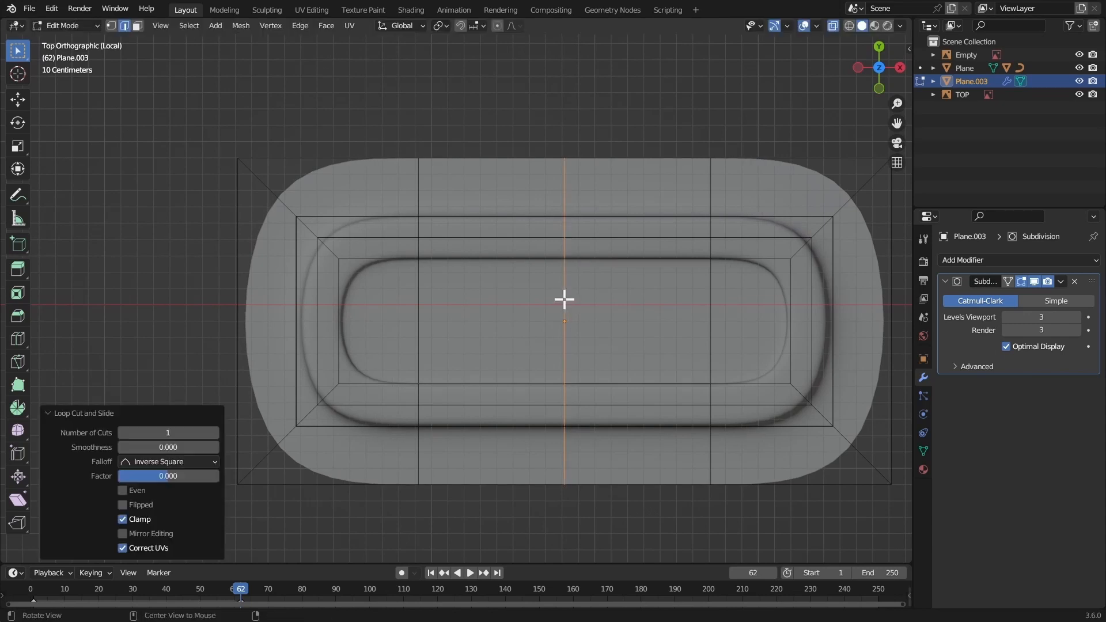
pyautogui.hotkey('alt', 'z')
# Duplicate the two floor faces in one half of the recess and extrude the copy upward about 0.46 m as a button
pyautogui.click(679, 317)
pyautogui.keyDown('shift'); pyautogui.moveTo(742, 334); pyautogui.dragTo(600, 279, button='middle'); pyautogui.keyUp('shift')
pyautogui.press('e')
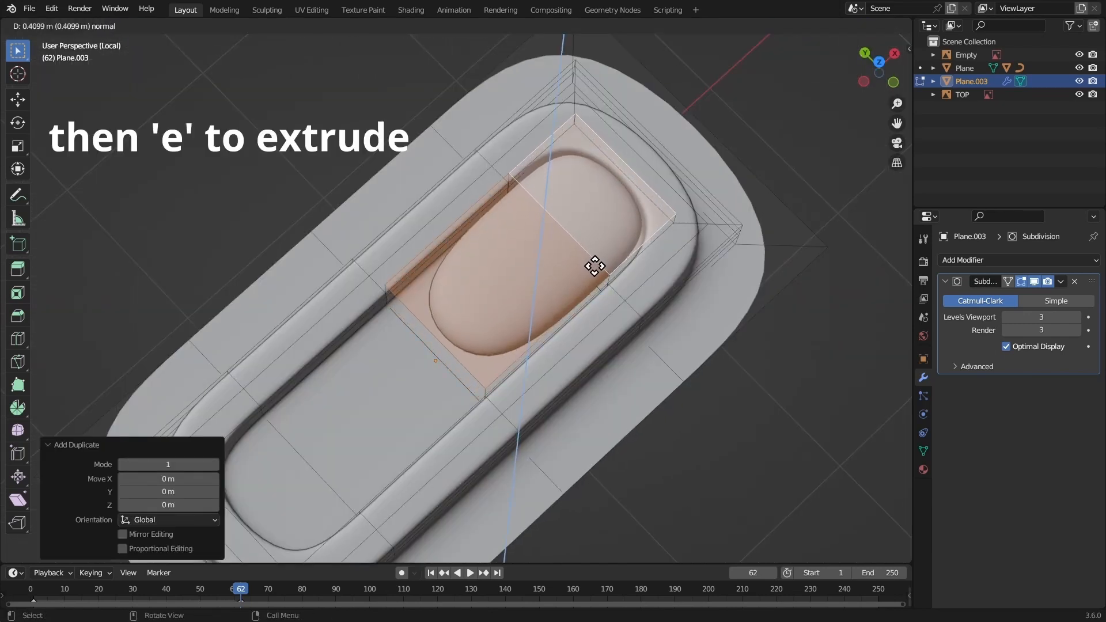
pyautogui.click(591, 271)
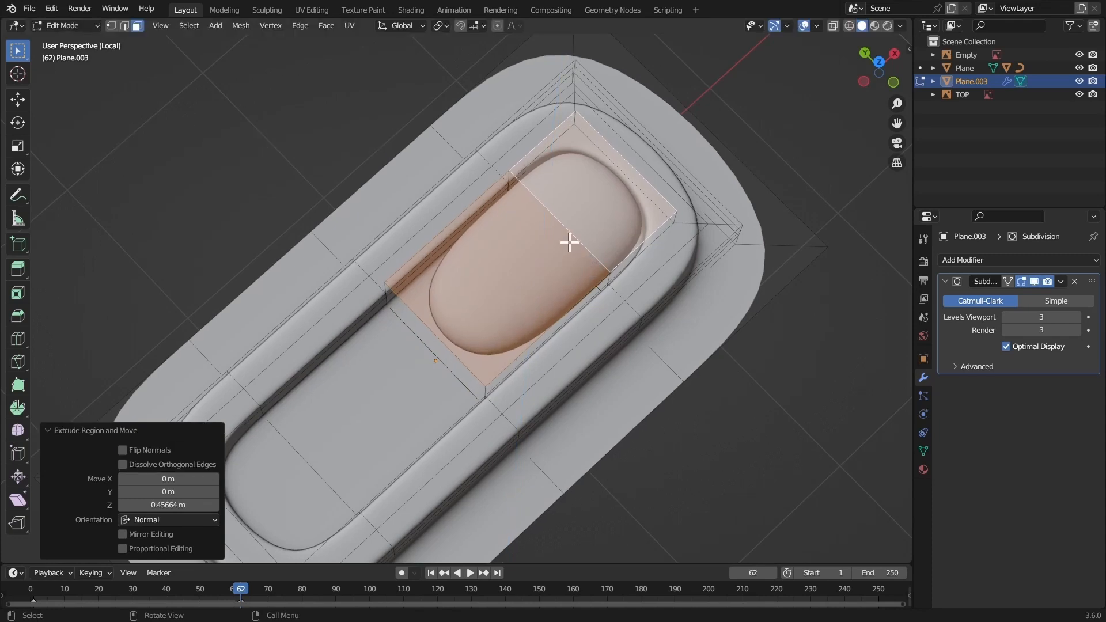
# Isolate the extruded button block and slide its crosswise edge loop by about 0.24 toward the middle
pyautogui.moveTo(568, 240); pyautogui.dragTo(536, 189, button='middle')
pyautogui.hotkey('shift', 'h')
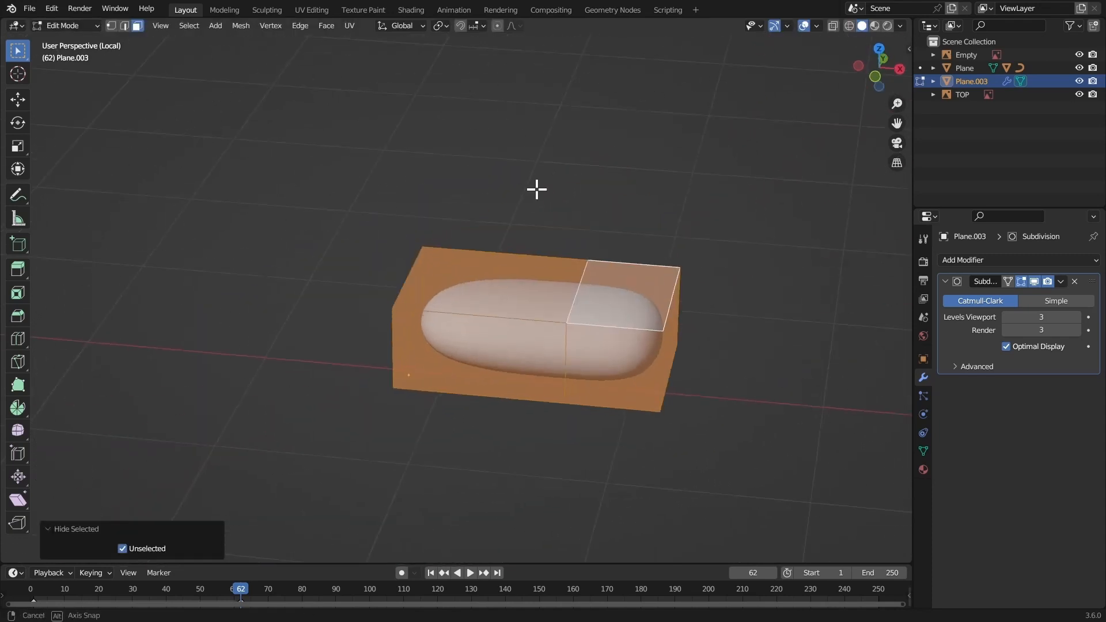
pyautogui.hotkey('alt', 'a')
pyautogui.hotkey('ctrl', 'r')
pyautogui.click(570, 292)
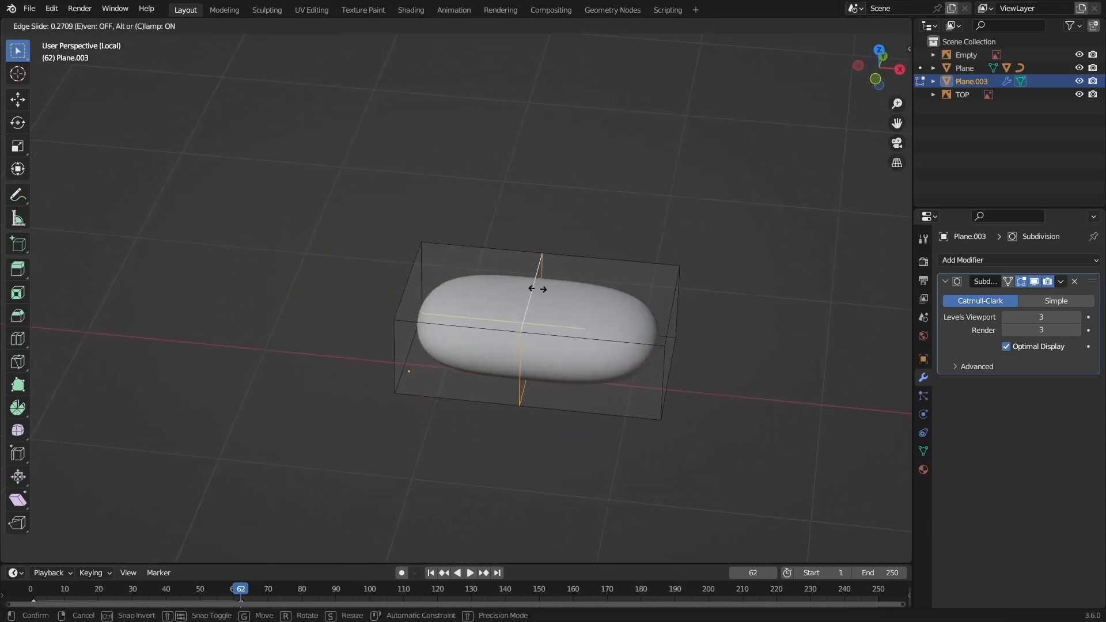
pyautogui.click(537, 288)
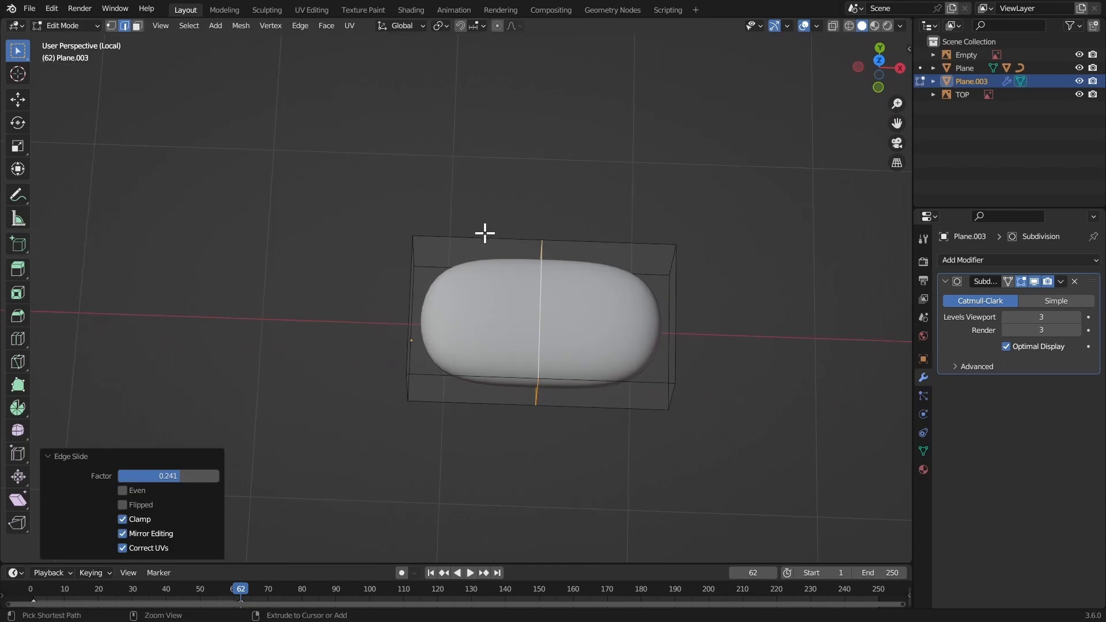
# Bevel the button's crosswise loop into two spaced loops and add one centred lengthwise loop cut
pyautogui.hotkey('ctrl', 'b')
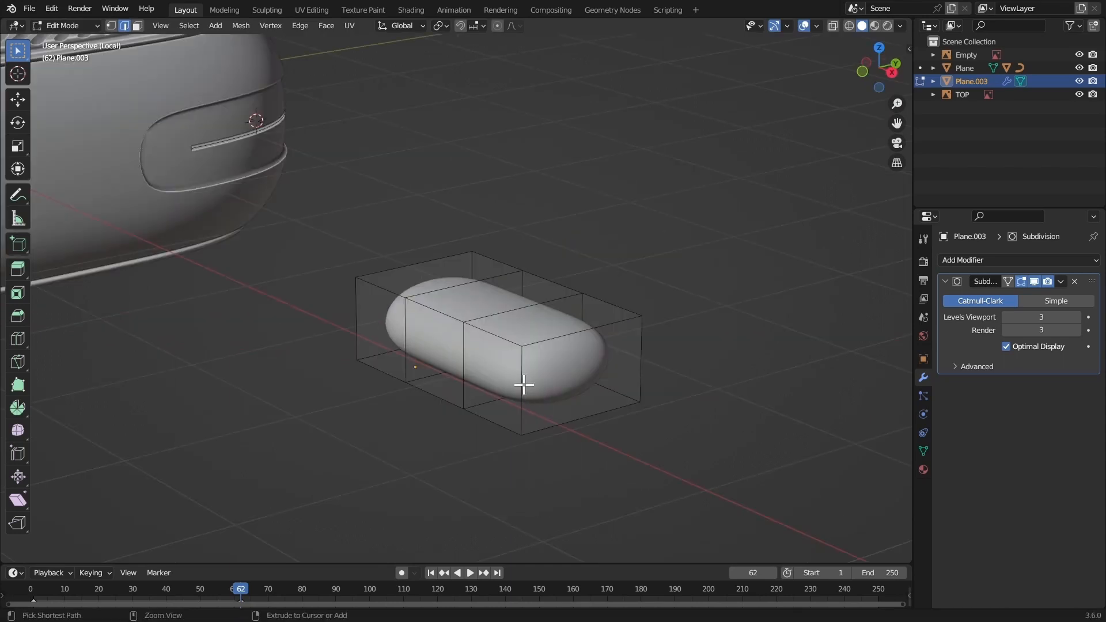
pyautogui.click(534, 378)
pyautogui.click(531, 359)
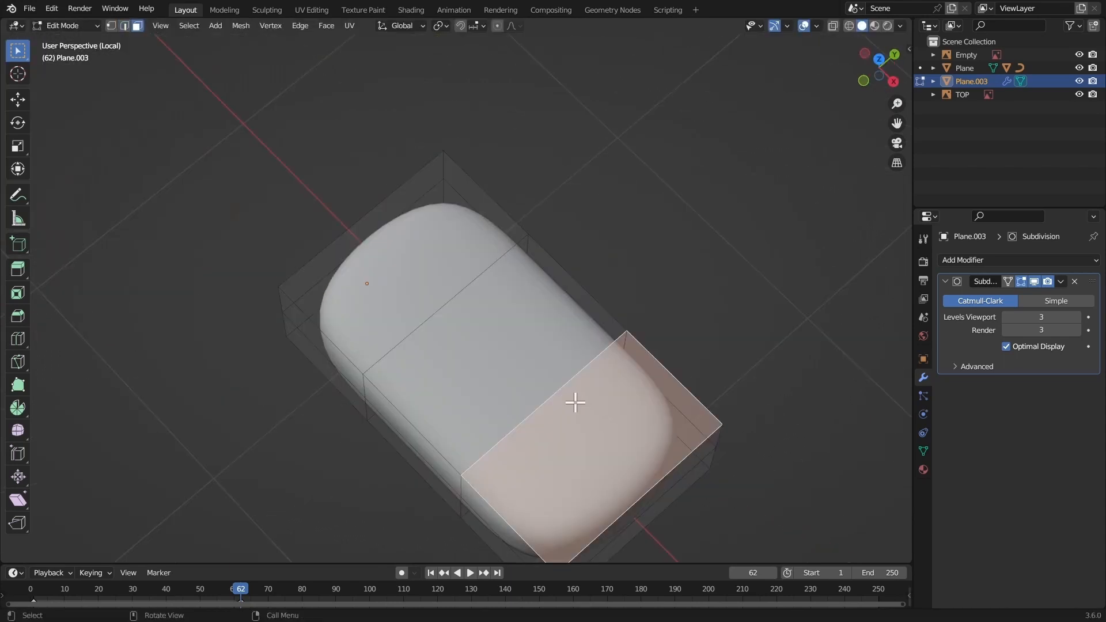
pyautogui.hotkey('ctrl', 'r')
pyautogui.rightClick(565, 422)
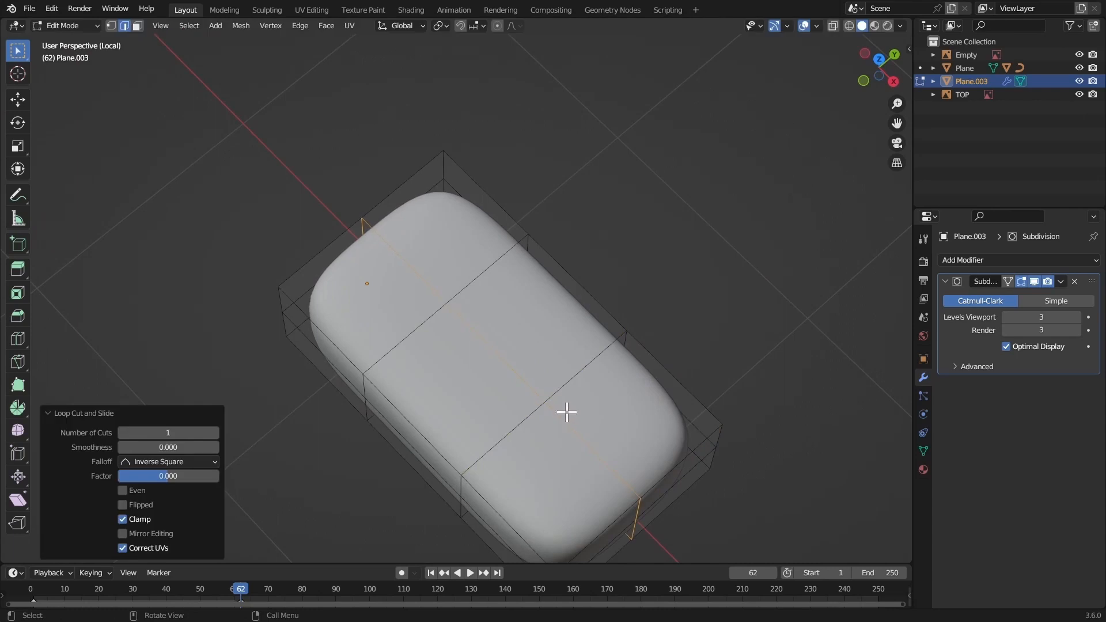
# Select the button's six top faces and inset them individually by about 0.13 m
pyautogui.press('3')
pyautogui.click(590, 408)
pyautogui.keyDown('shift'); pyautogui.click(541, 334); pyautogui.keyUp('shift')
pyautogui.keyDown('shift'); pyautogui.click(463, 377); pyautogui.keyUp('shift')
pyautogui.keyDown('shift'); pyautogui.click(377, 306); pyautogui.keyUp('shift')
pyautogui.keyDown('shift'); pyautogui.click(443, 245); pyautogui.keyUp('shift')
pyautogui.keyDown('shift'); pyautogui.click(540, 438); pyautogui.keyUp('shift')
pyautogui.moveTo(537, 331); pyautogui.dragTo(572, 346, button='middle')
pyautogui.scroll(-1, 573, 345)
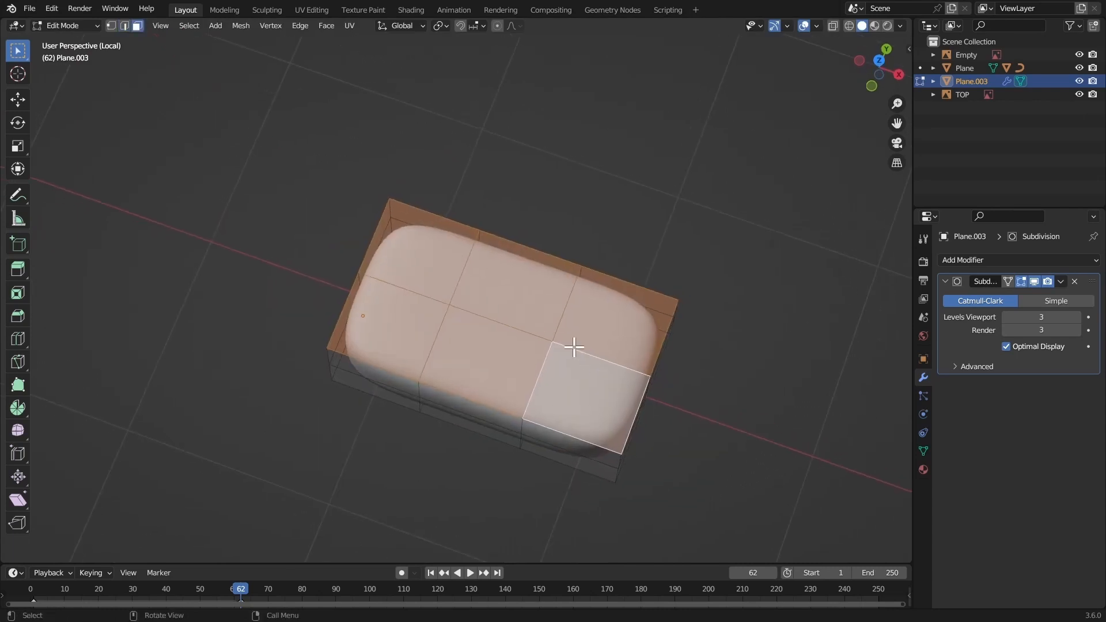
pyautogui.press('i')
pyautogui.press('i')
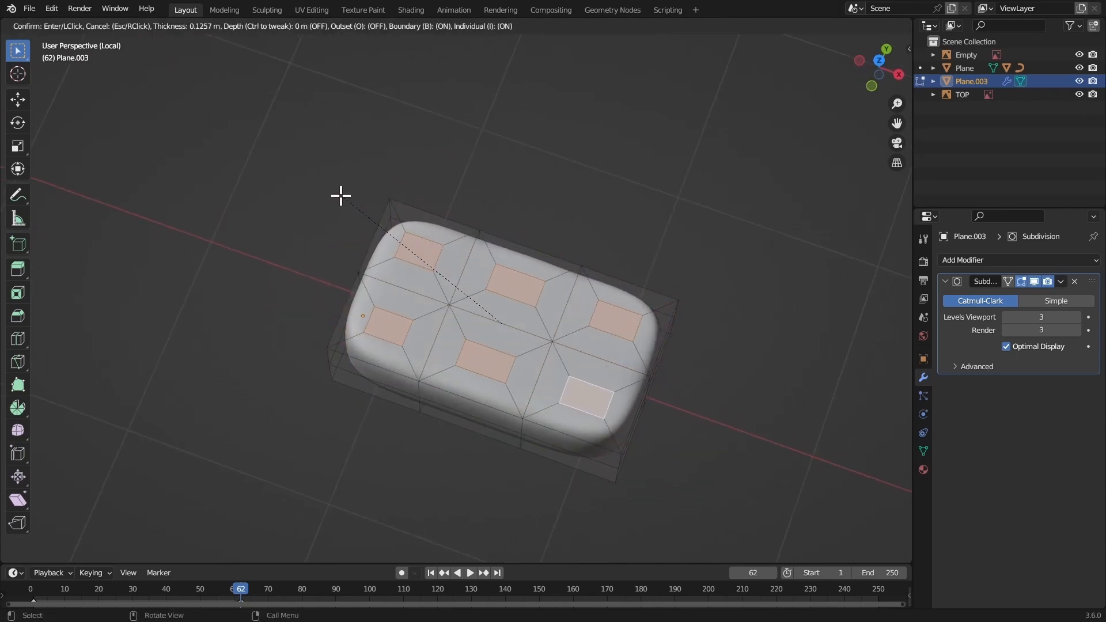
pyautogui.click(341, 196)
# Extrude the six inset faces inward to form shallow dimples on the button
pyautogui.scroll(2, 420, 244)
pyautogui.hotkey('alt', 'e')
pyautogui.click(404, 249)
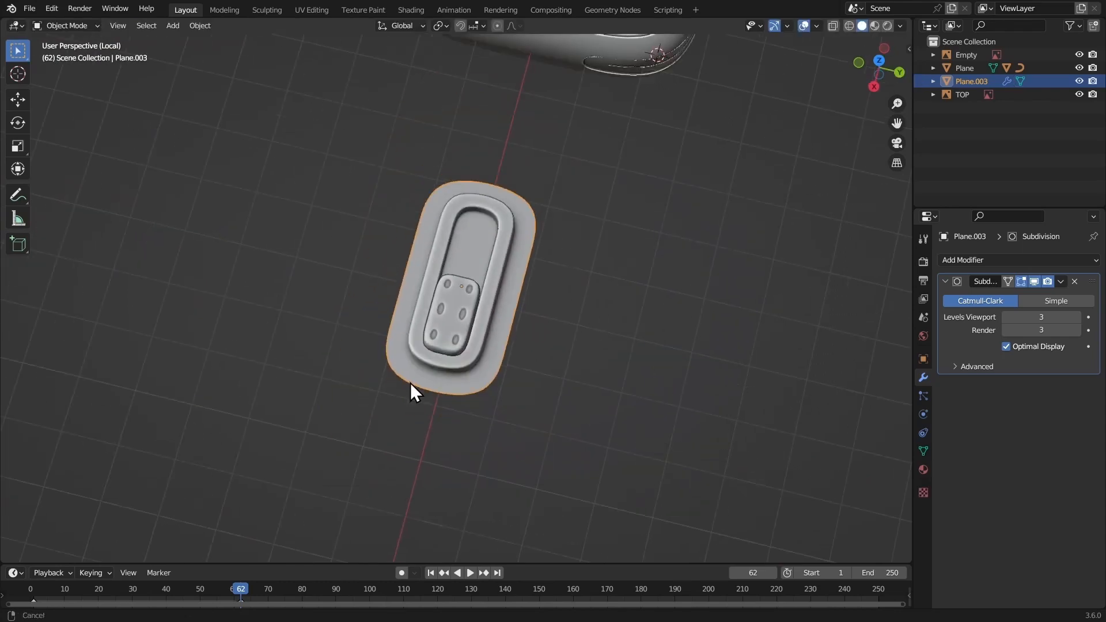
pyautogui.moveTo(410, 383); pyautogui.dragTo(505, 230, button='middle')
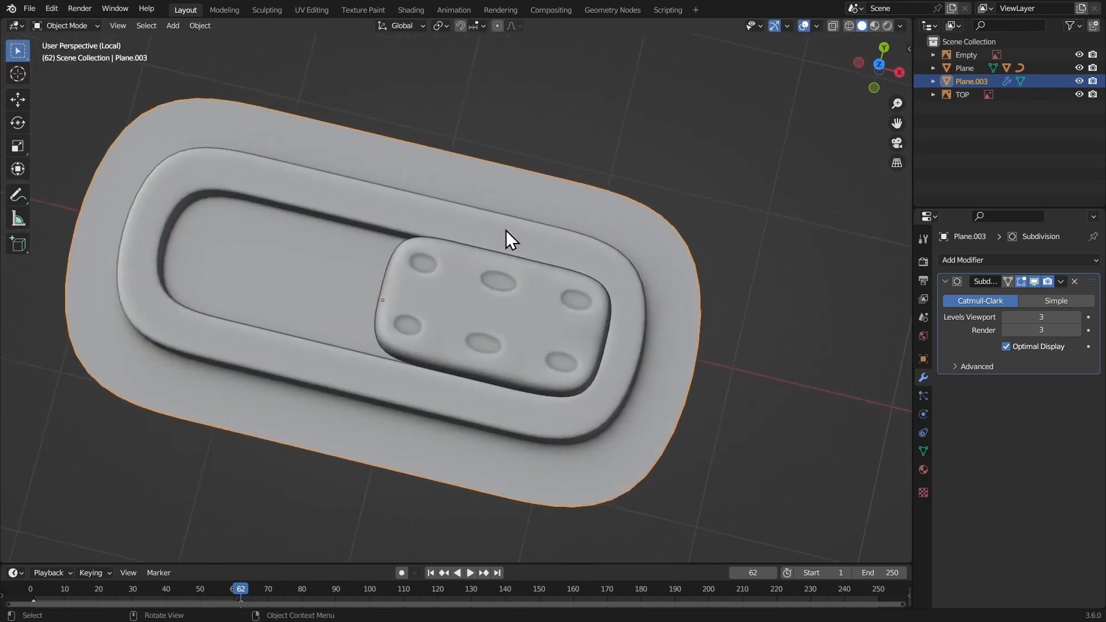
# Add a Basis shape key and a second shape key, Key 1, to the recessed piece
pyautogui.click(923, 451)
pyautogui.keyDown('ctrl'); pyautogui.moveTo(684, 321); pyautogui.dragTo(686, 292, button='middle'); pyautogui.keyUp('ctrl')
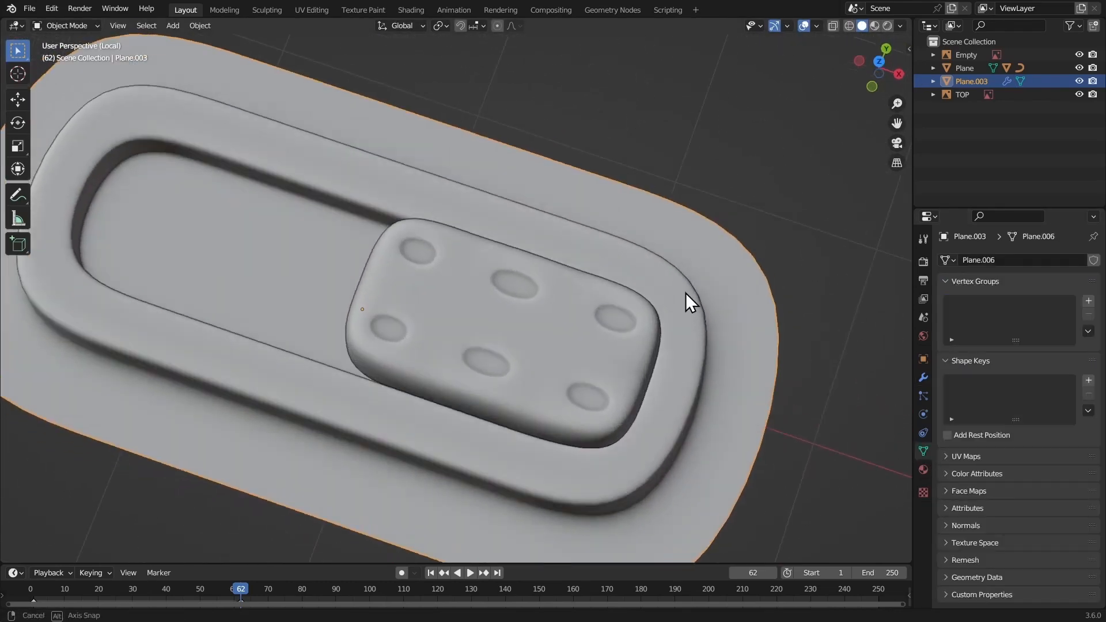
pyautogui.click(1089, 380)
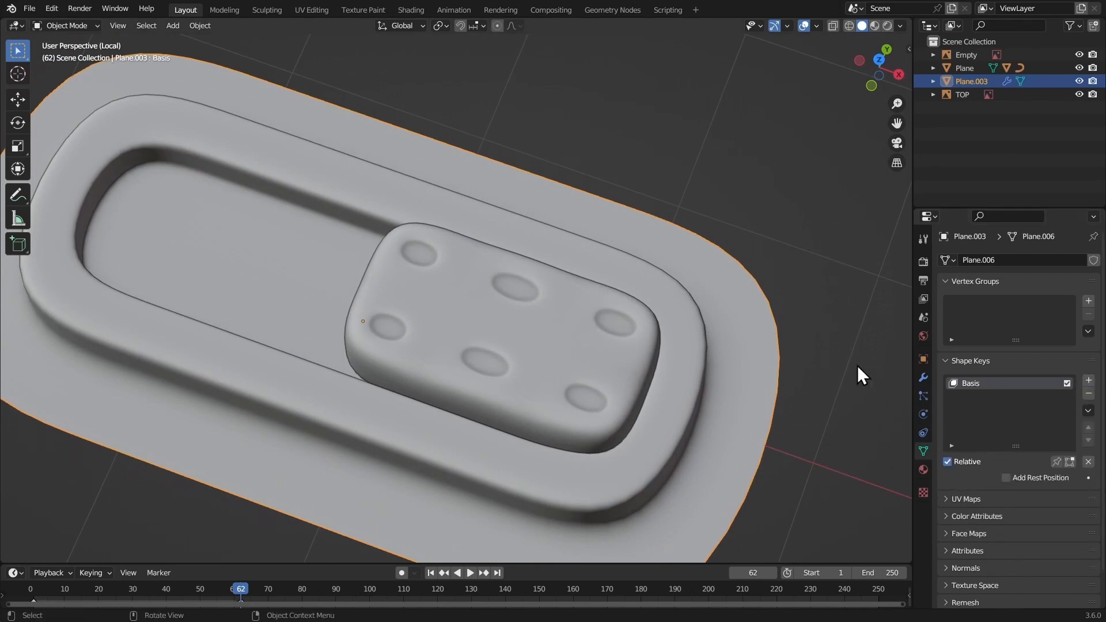
pyautogui.click(1088, 380)
# With Key 1 active, reveal the hidden geometry in Edit Mode and invert the selection to pick only the button
pyautogui.press('Tab')
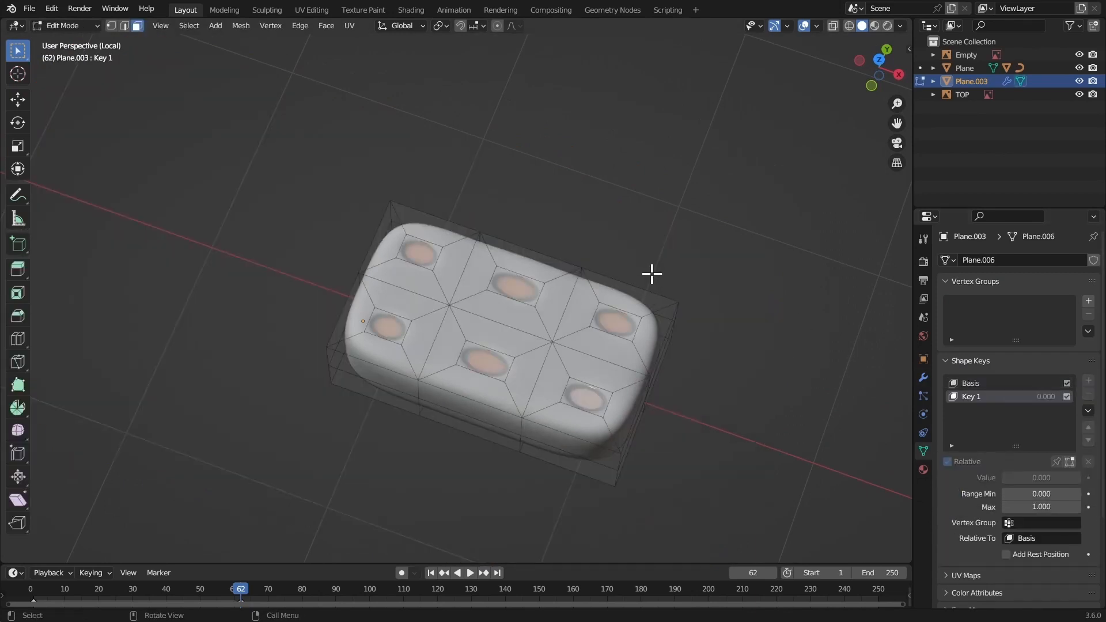
pyautogui.press('a')
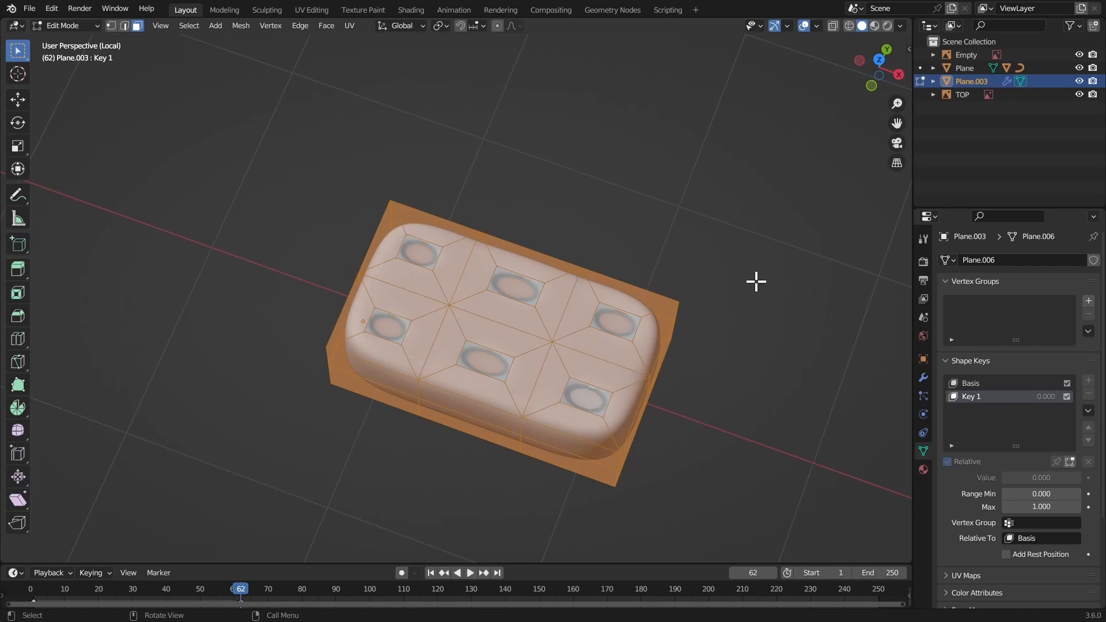
pyautogui.hotkey('alt', 'a')
pyautogui.hotkey('alt', 'h')
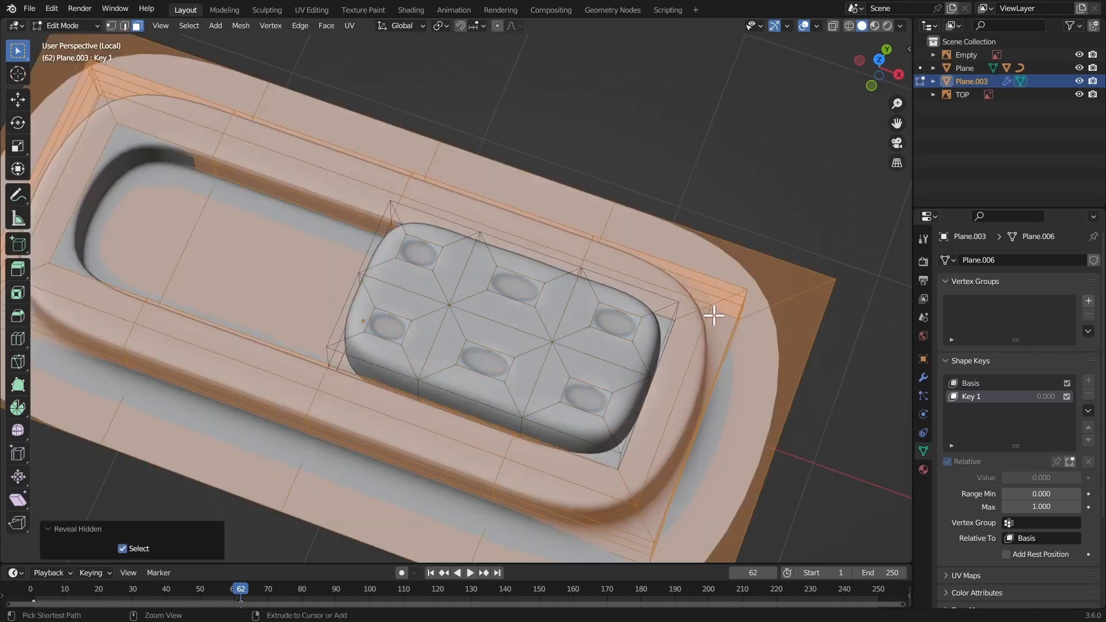
pyautogui.hotkey('ctrl', 'i')
pyautogui.moveTo(526, 316); pyautogui.dragTo(650, 226, button='middle')
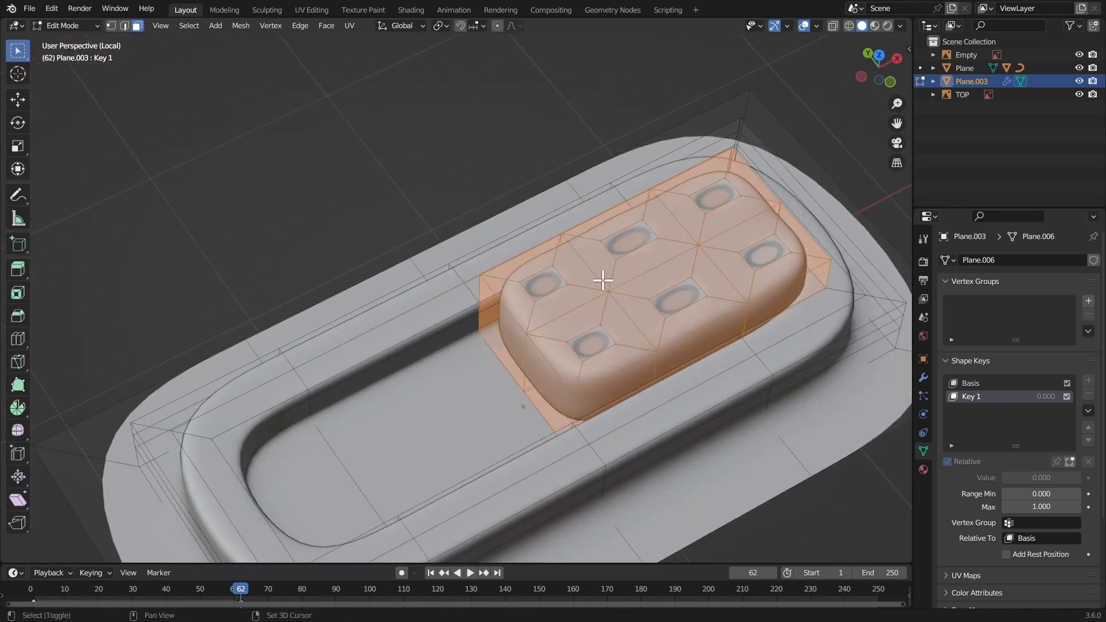
# Move the button in the negative X direction to the opposite end of the recess for Key 1
pyautogui.moveTo(603, 281); pyautogui.dragTo(733, 323, button='middle')
pyautogui.press('g')
pyautogui.press('y')
pyautogui.press('x')
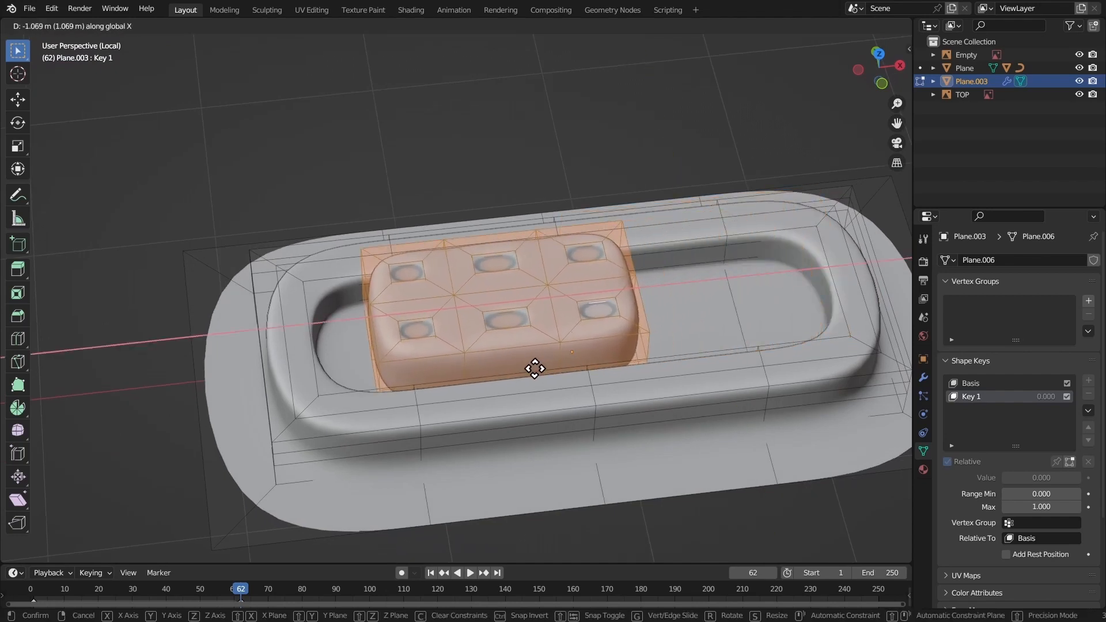
pyautogui.click(476, 377)
# Adjust the button's height along Z on the Basis shape and set Key 1's value to 0
pyautogui.moveTo(477, 377); pyautogui.dragTo(565, 284, button='middle')
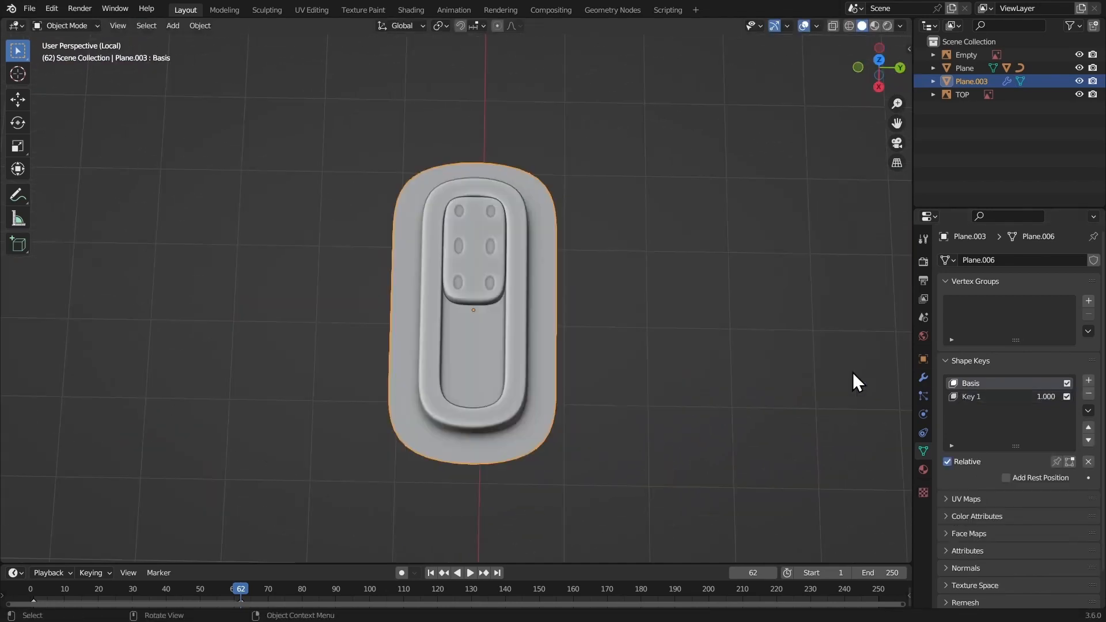
pyautogui.moveTo(854, 382); pyautogui.dragTo(476, 230, button='middle')
pyautogui.press('Tab')
pyautogui.press('g')
pyautogui.press('z')
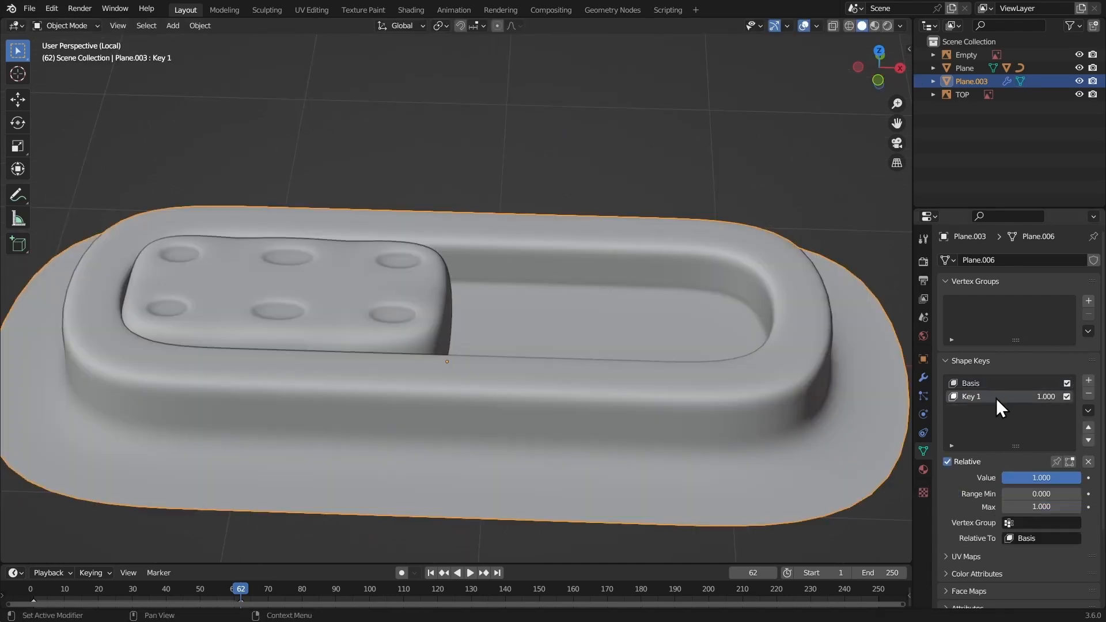
pyautogui.moveTo(1030, 475)
pyautogui.mouseDown()
pyautogui.moveTo(905, 469)
pyautogui.moveTo(1039, 472)
pyautogui.mouseUp()
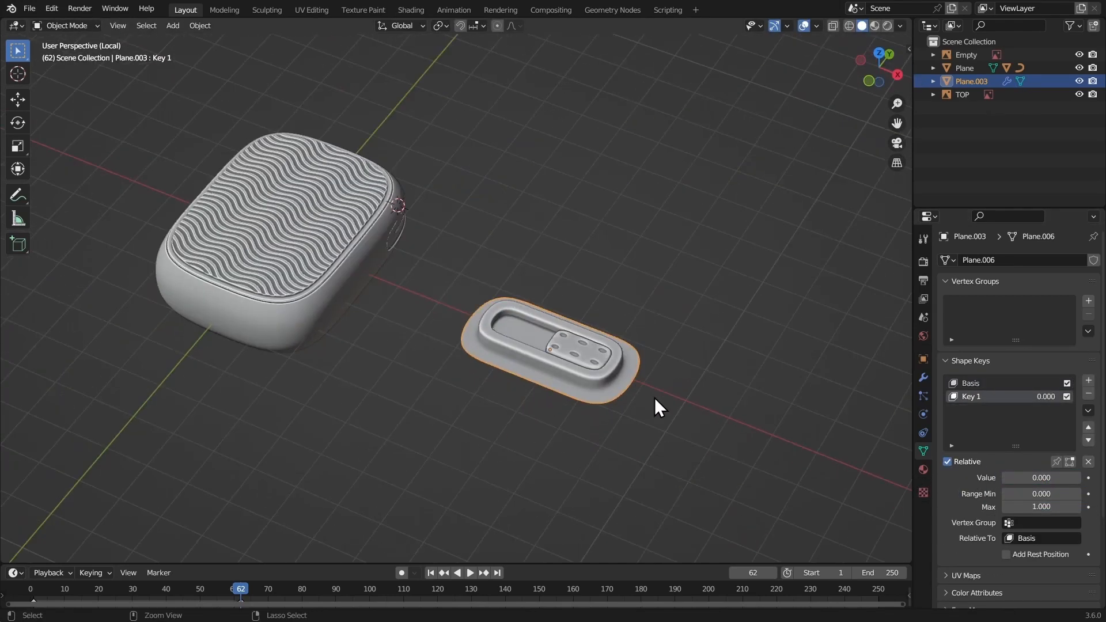
# In the back view, move the switch piece about -6.95 m along X, in line with the product body
pyautogui.keyDown('ctrl'); pyautogui.moveTo(655, 407); pyautogui.dragTo(623, 349, button='middle'); pyautogui.keyUp('ctrl')
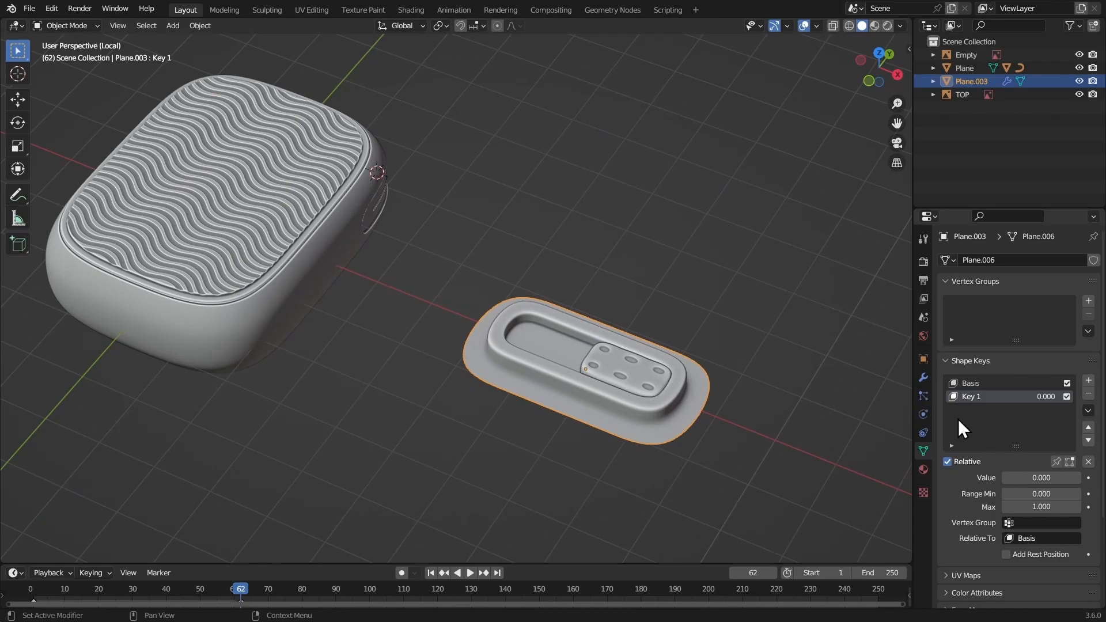
pyautogui.click(923, 378)
pyautogui.moveTo(898, 368); pyautogui.dragTo(596, 256, button='middle')
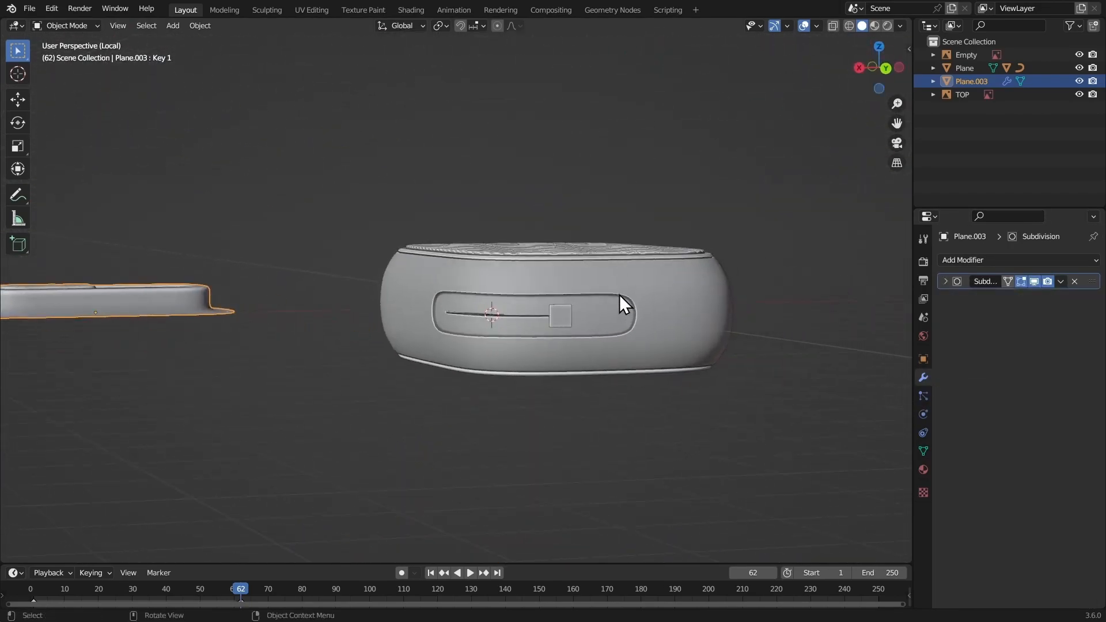
pyautogui.moveTo(620, 295); pyautogui.dragTo(772, 336, button='middle')
pyautogui.click(889, 72)
pyautogui.keyDown('shift'); pyautogui.moveTo(685, 238); pyautogui.dragTo(549, 230, button='middle'); pyautogui.keyUp('shift')
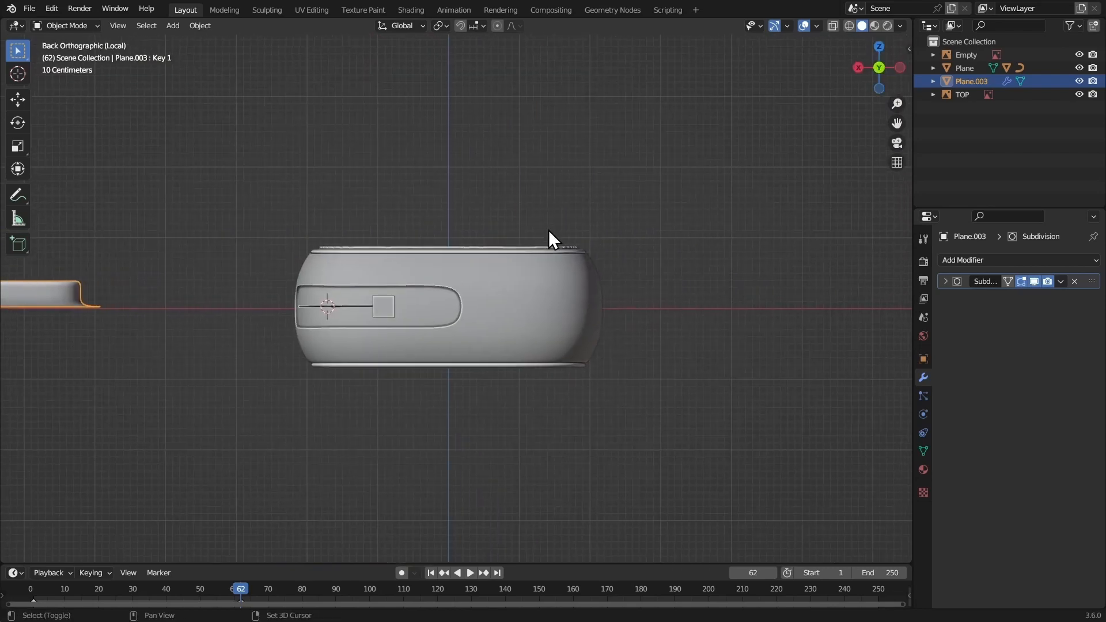
pyautogui.keyDown('shift'); pyautogui.moveTo(262, 239); pyautogui.dragTo(492, 250, button='middle'); pyautogui.keyUp('shift')
pyautogui.press('g')
pyautogui.press('x')
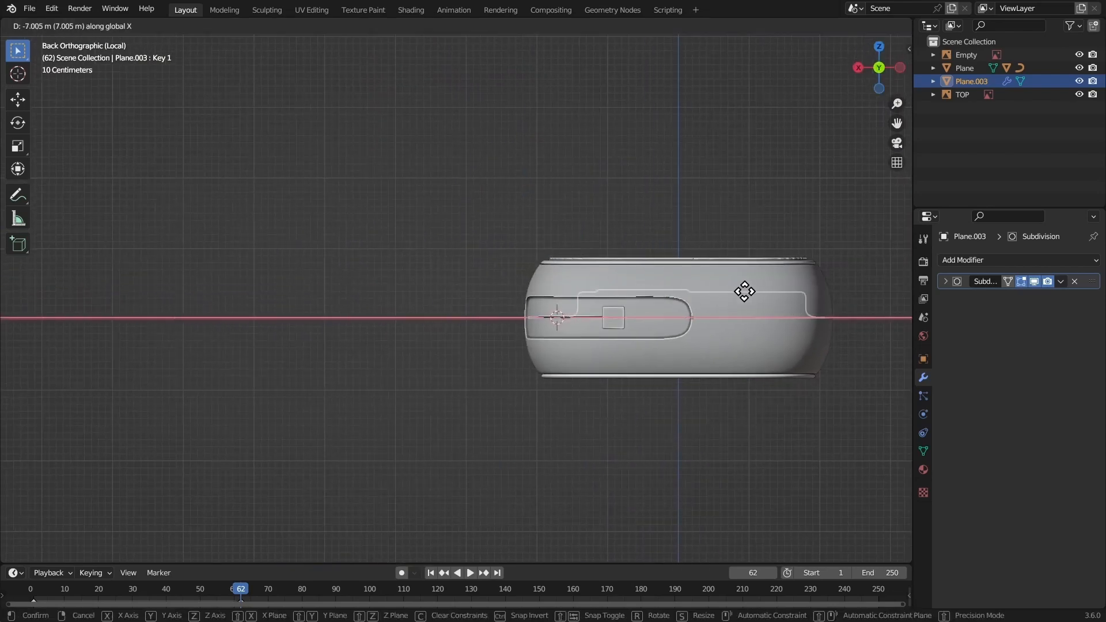
pyautogui.click(743, 291)
# Rotate the switch piece -90° about X and move it about 2.95 m along Y to the body's back side
pyautogui.moveTo(743, 292); pyautogui.dragTo(551, 215, button='middle')
pyautogui.write('rx-90')
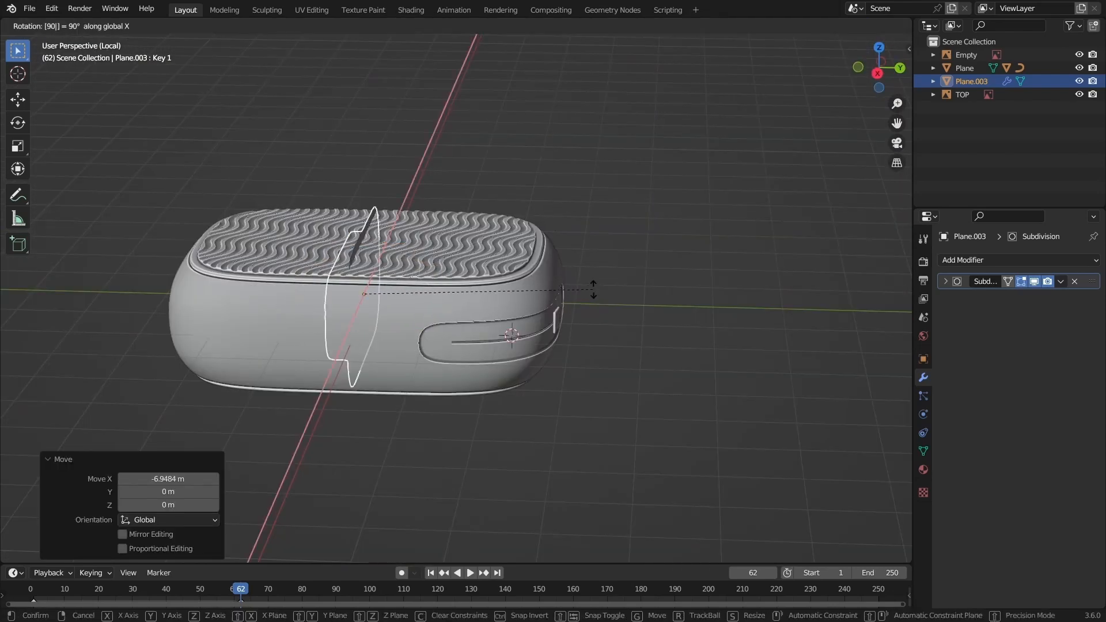
pyautogui.press('Return')
pyautogui.moveTo(480, 245); pyautogui.dragTo(693, 289, button='middle')
pyautogui.press('g')
pyautogui.press('y')
pyautogui.click(687, 294)
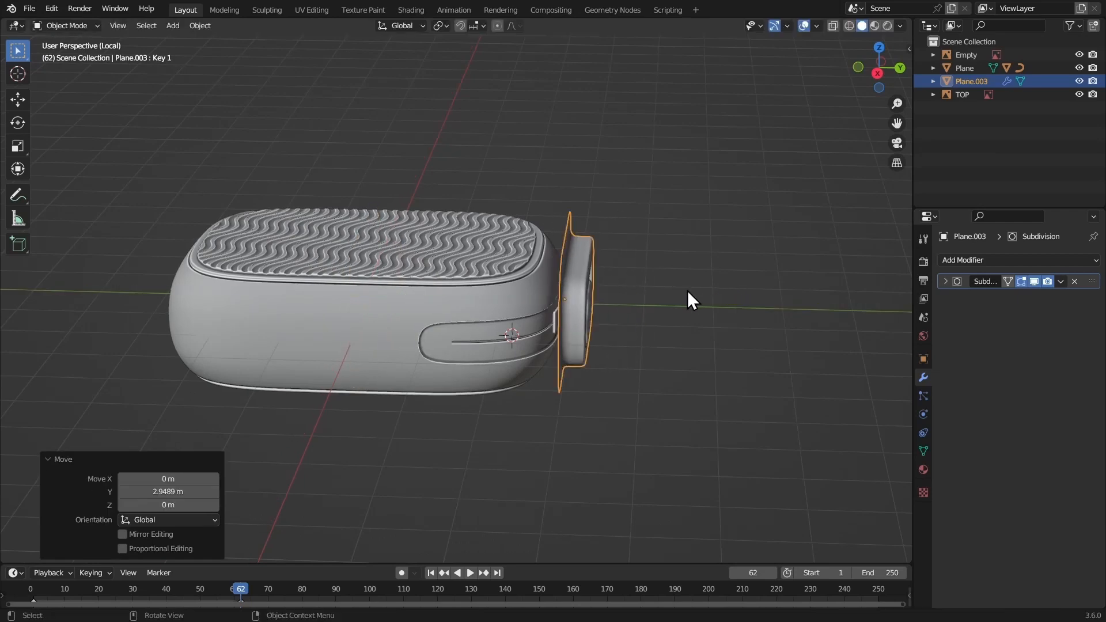
# Scale the switch piece to 0.125 in the back view and move it about 0.4 m along X within the body's elongated recess
pyautogui.press('ctrl+KP_1')
pyautogui.press('s')
pyautogui.click(530, 284)
pyautogui.scroll(8, 527, 282)
pyautogui.press('g')
pyautogui.press('x')
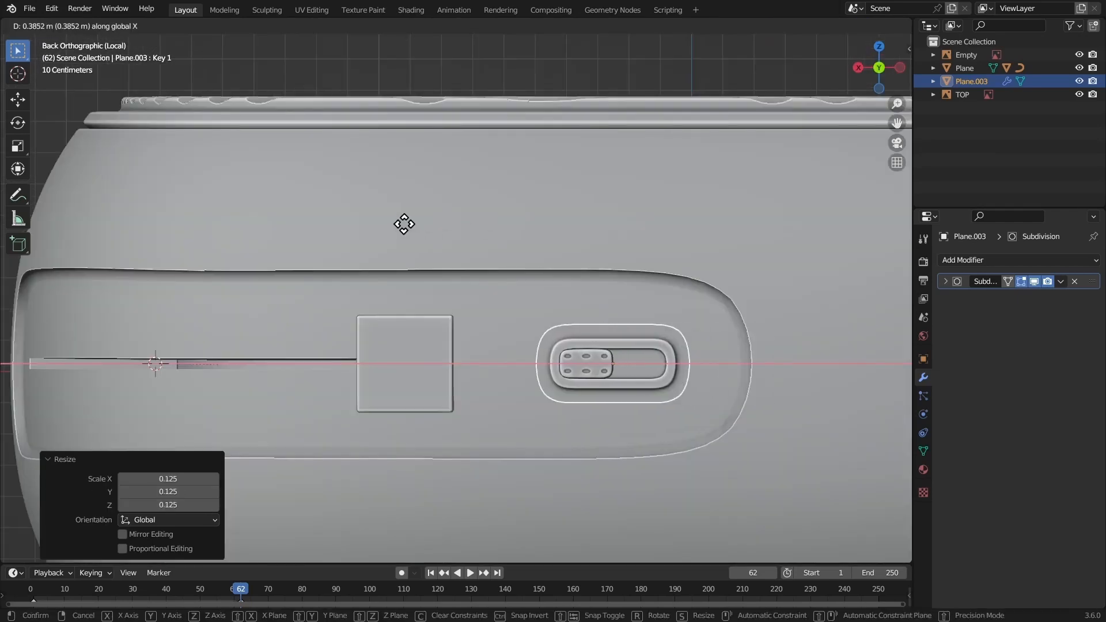
pyautogui.click(396, 219)
pyautogui.press('s')
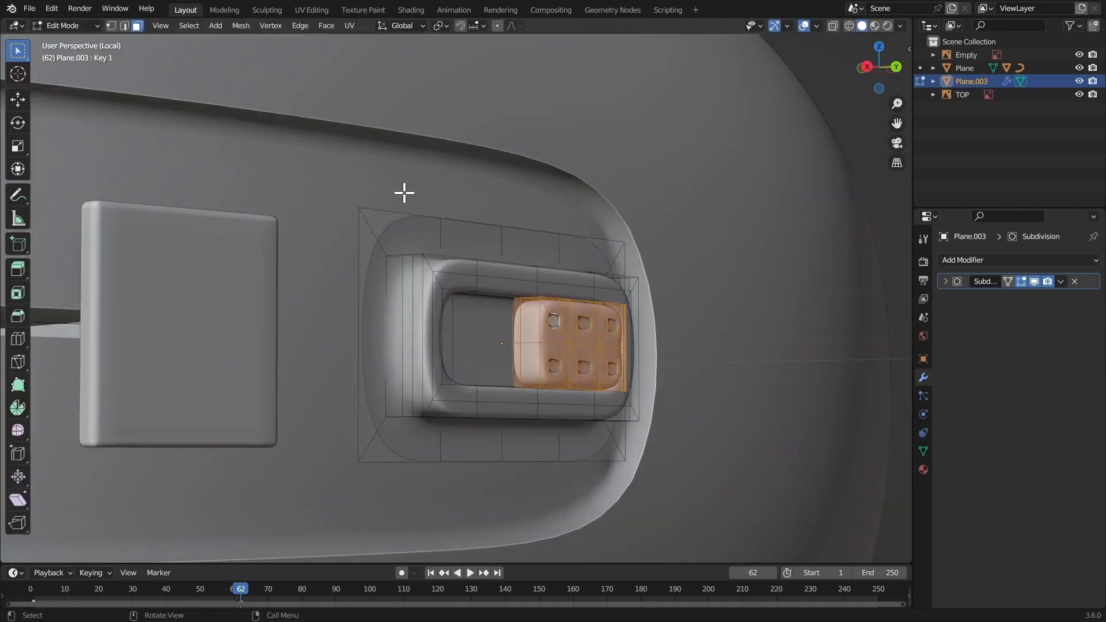
# Select the switch piece's outer boundary edge loop and assign it to a new vertex group named fade
pyautogui.press('2')
pyautogui.click(390, 203)
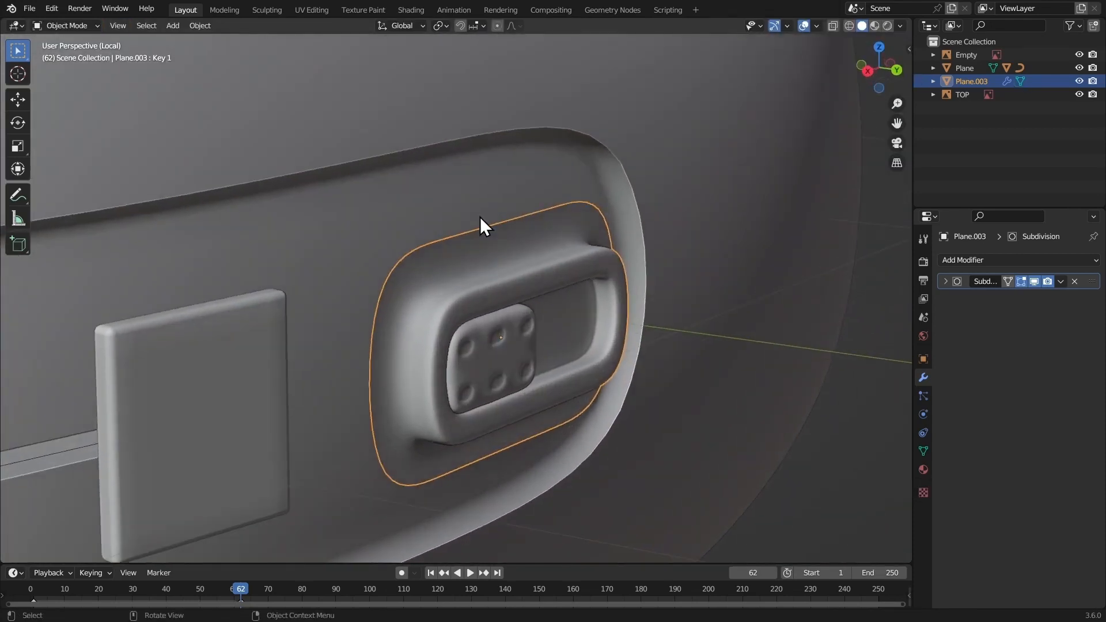
pyautogui.press('Tab')
pyautogui.moveTo(468, 213); pyautogui.dragTo(868, 409, button='middle')
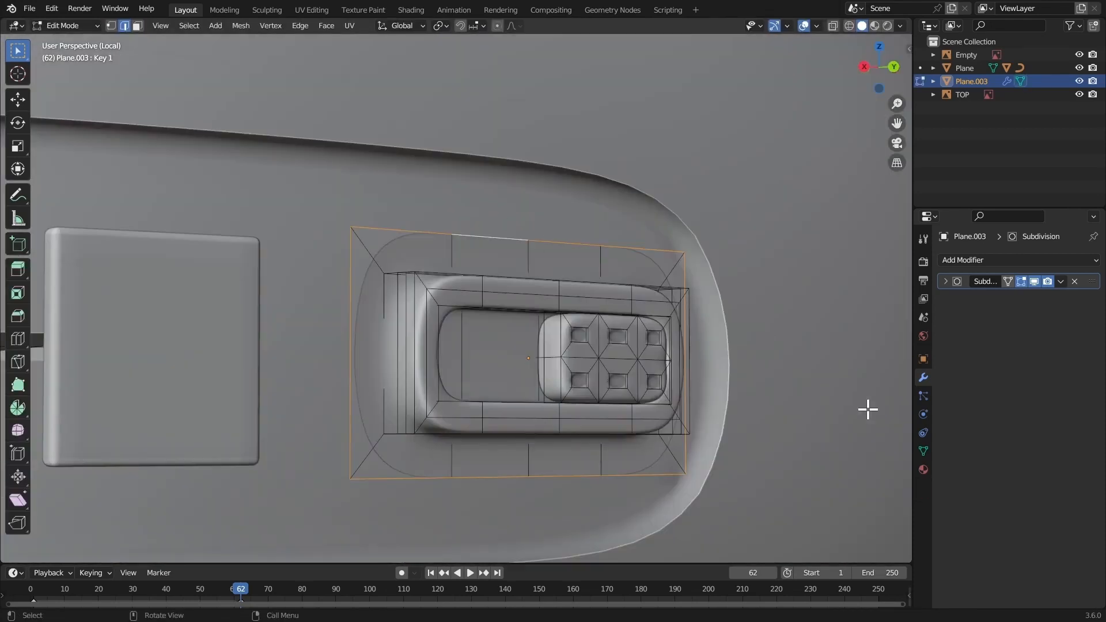
pyautogui.click(924, 454)
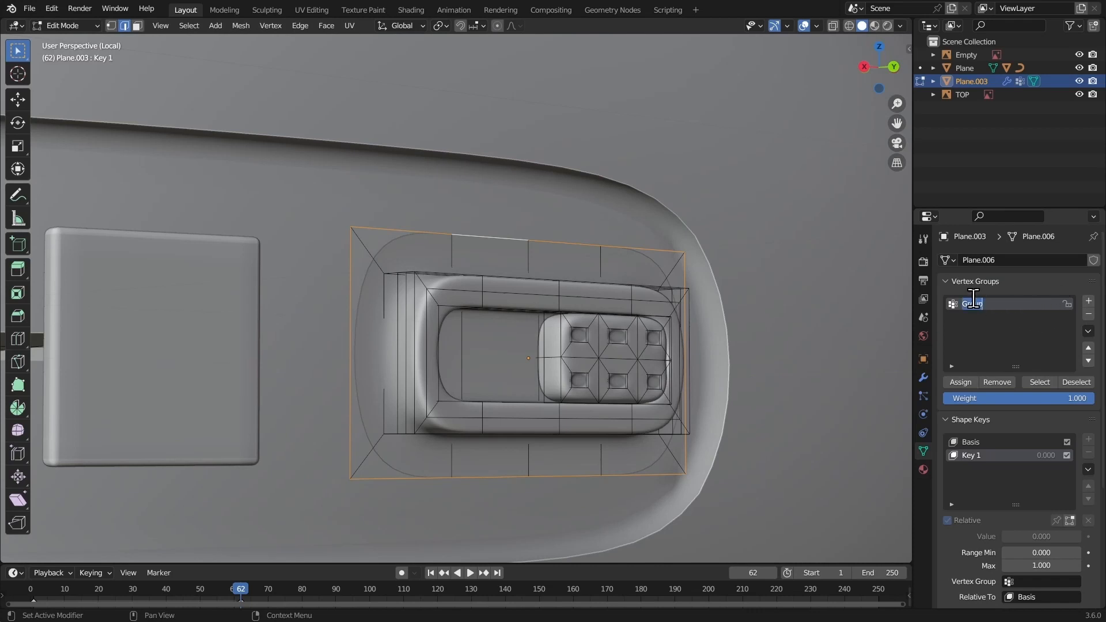
pyautogui.press('Return')
# Inspect the fade group's weights on the switch piece in Weight Paint mode and return to Object Mode
pyautogui.click(73, 26)
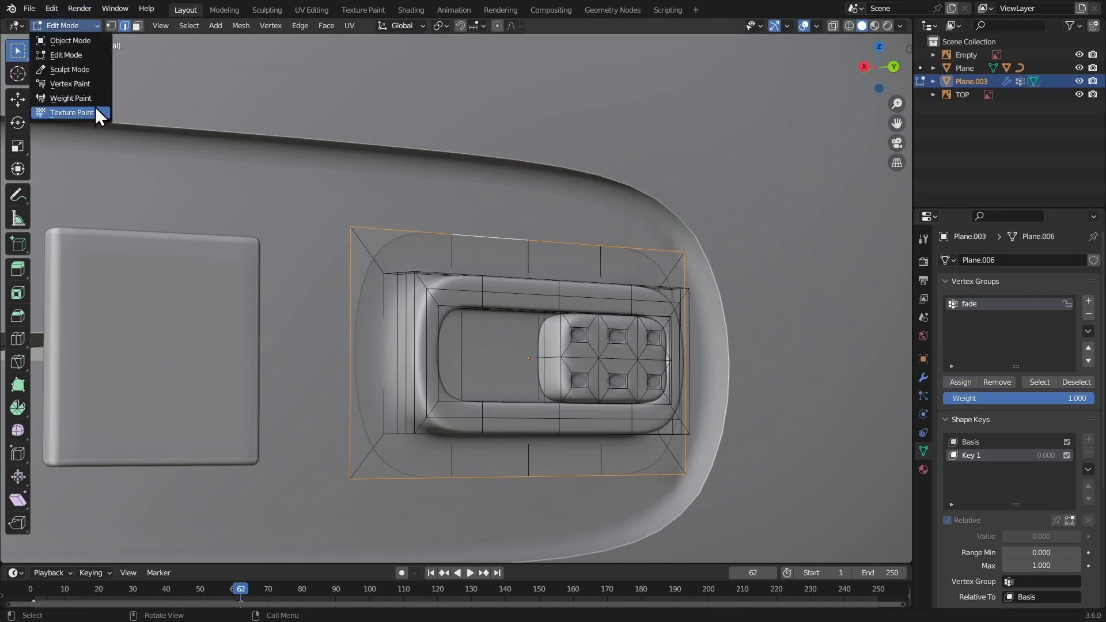
pyautogui.click(87, 99)
pyautogui.moveTo(198, 171)
pyautogui.mouseDown(button='middle')
pyautogui.moveTo(341, 241)
pyautogui.moveTo(311, 244)
pyautogui.moveTo(334, 230)
pyautogui.moveTo(282, 185)
pyautogui.mouseUp(button='middle')
pyautogui.click(75, 31)
pyautogui.click(76, 45)
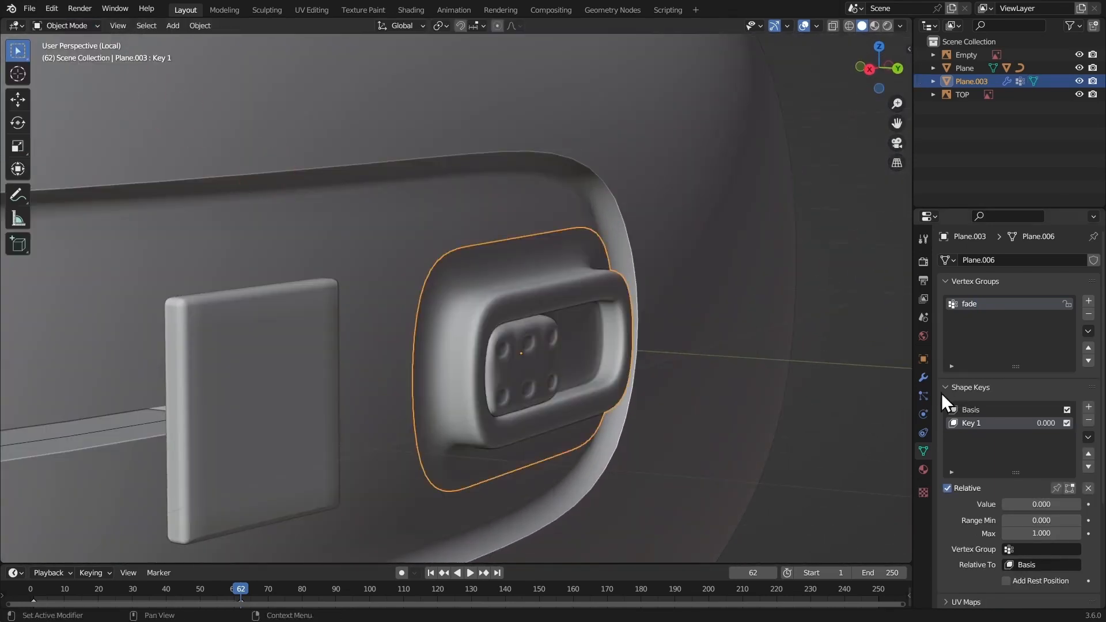
# Try to apply the Subdivision modifier on the switch piece
pyautogui.click(924, 378)
pyautogui.moveTo(811, 338)
pyautogui.mouseDown(button='middle')
pyautogui.moveTo(853, 288)
pyautogui.moveTo(845, 297)
pyautogui.mouseUp(button='middle')
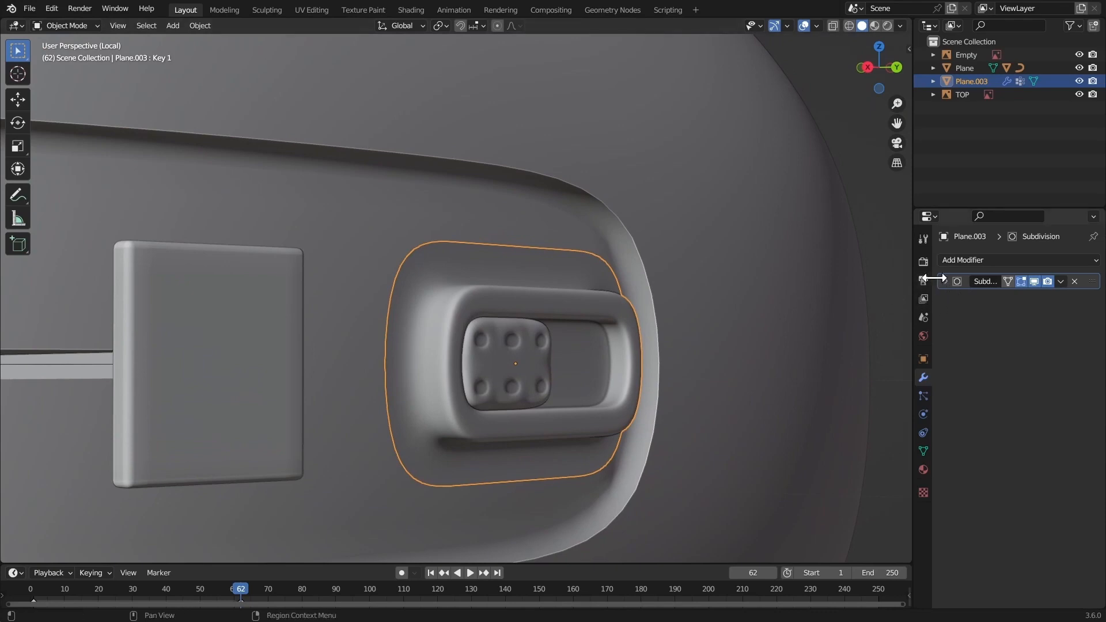
pyautogui.keyDown('ctrl'); pyautogui.moveTo(958, 291); pyautogui.dragTo(958, 298, button='middle'); pyautogui.keyUp('ctrl')
pyautogui.keyDown('ctrl'); pyautogui.moveTo(958, 297); pyautogui.dragTo(963, 293, button='middle'); pyautogui.keyUp('ctrl')
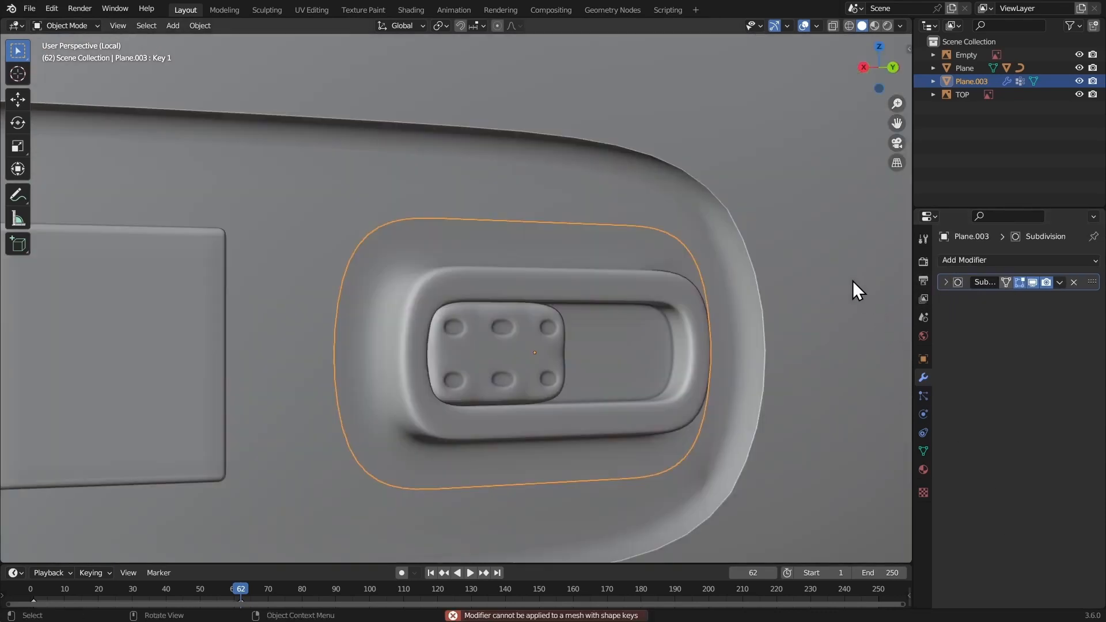
pyautogui.moveTo(852, 281); pyautogui.dragTo(824, 281, button='middle')
pyautogui.moveTo(879, 427); pyautogui.dragTo(862, 370, button='middle')
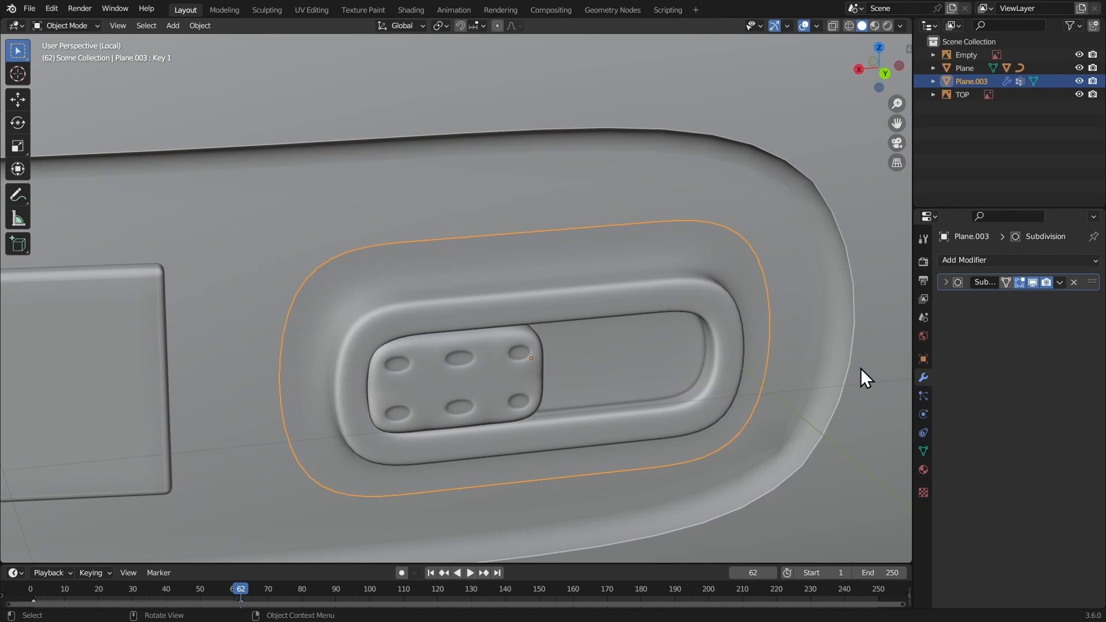
pyautogui.click(923, 451)
pyautogui.click(922, 378)
# Convert the switch piece with Visual Geometry to Mesh, baking in its subdivision and clearing its shape keys
pyautogui.scroll(-4, 694, 271)
pyautogui.hotkey('ctrl', 'a')
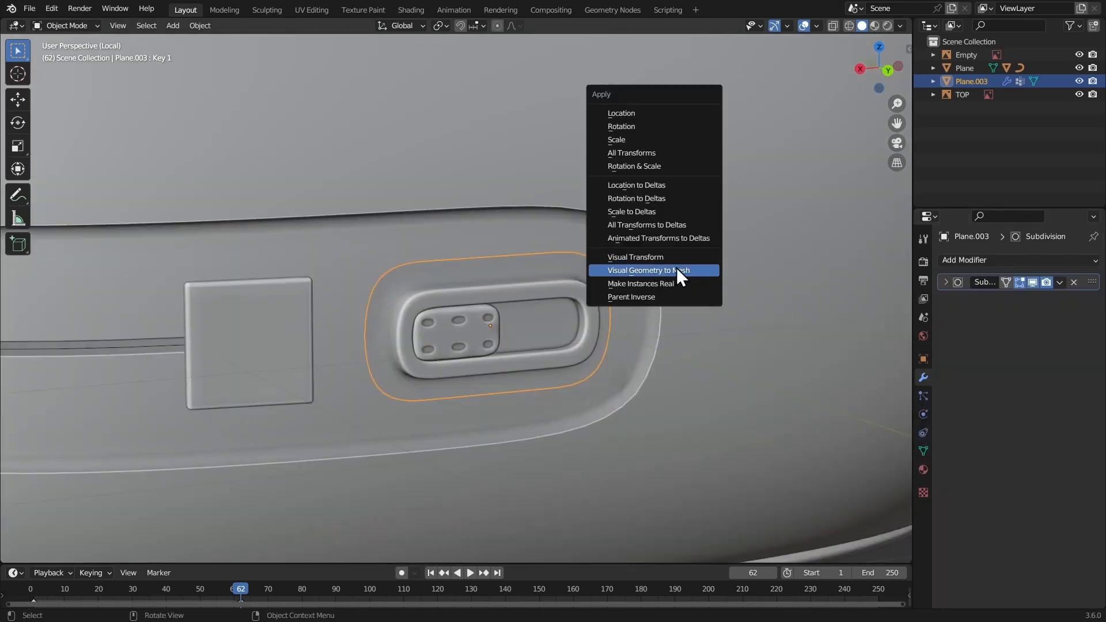
pyautogui.click(678, 270)
pyautogui.click(924, 451)
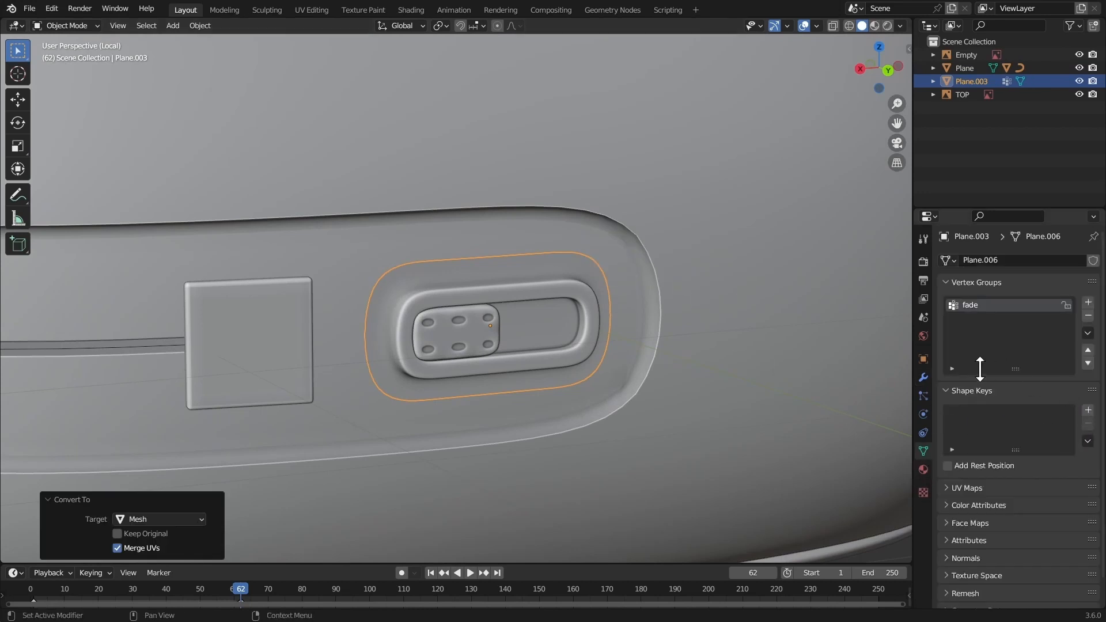
pyautogui.click(923, 377)
# Smooth the fade group's weights in Weight Paint mode with factor 0.910, 19 iterations and Expand/Contract 0.470, and return to Object Mode
pyautogui.press('Tab')
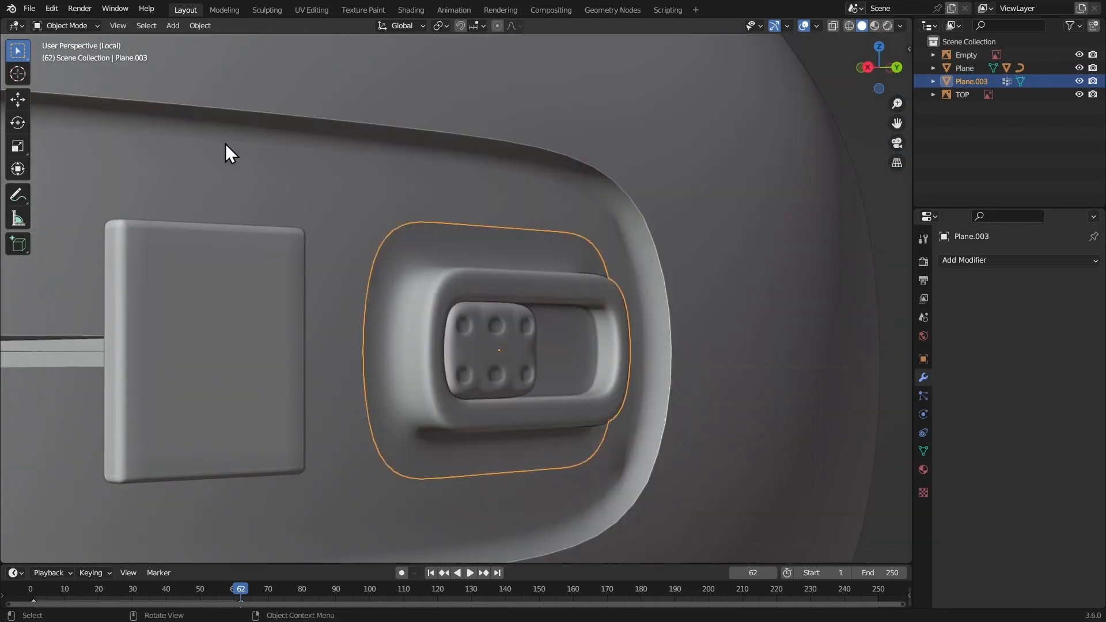
pyautogui.click(68, 26)
pyautogui.click(86, 97)
pyautogui.click(923, 449)
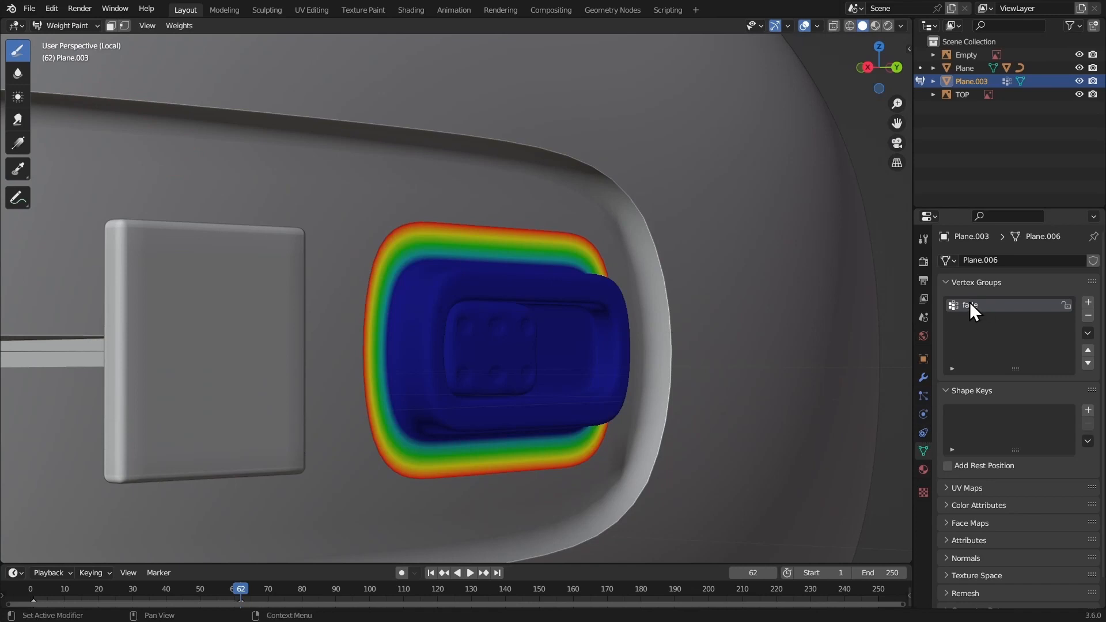
pyautogui.moveTo(234, 110); pyautogui.dragTo(178, 24, button='middle')
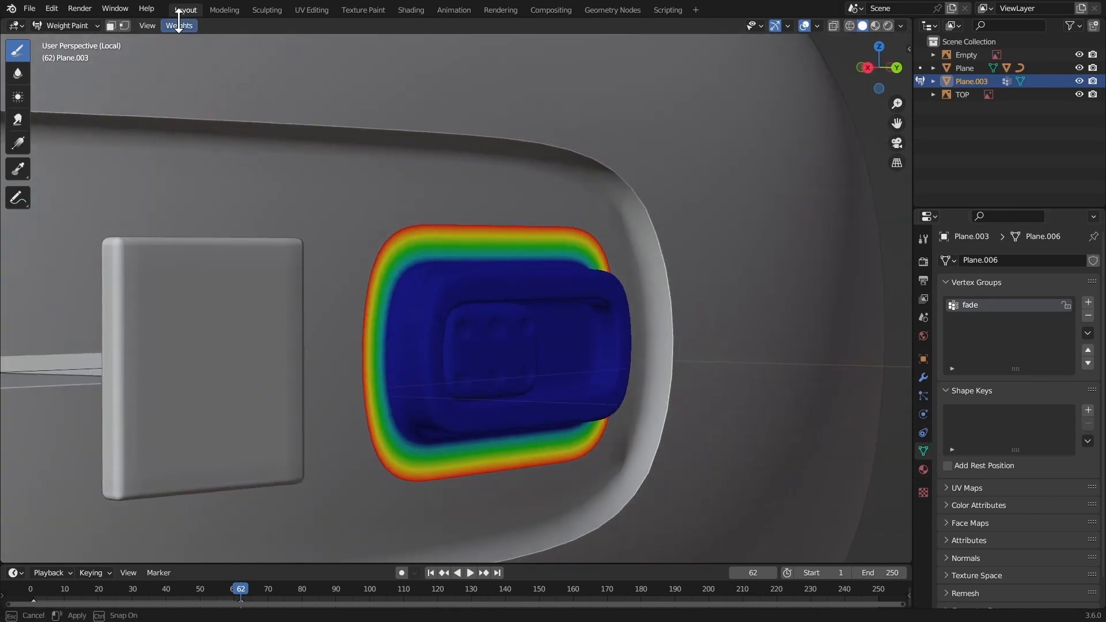
pyautogui.click(179, 25)
pyautogui.click(211, 179)
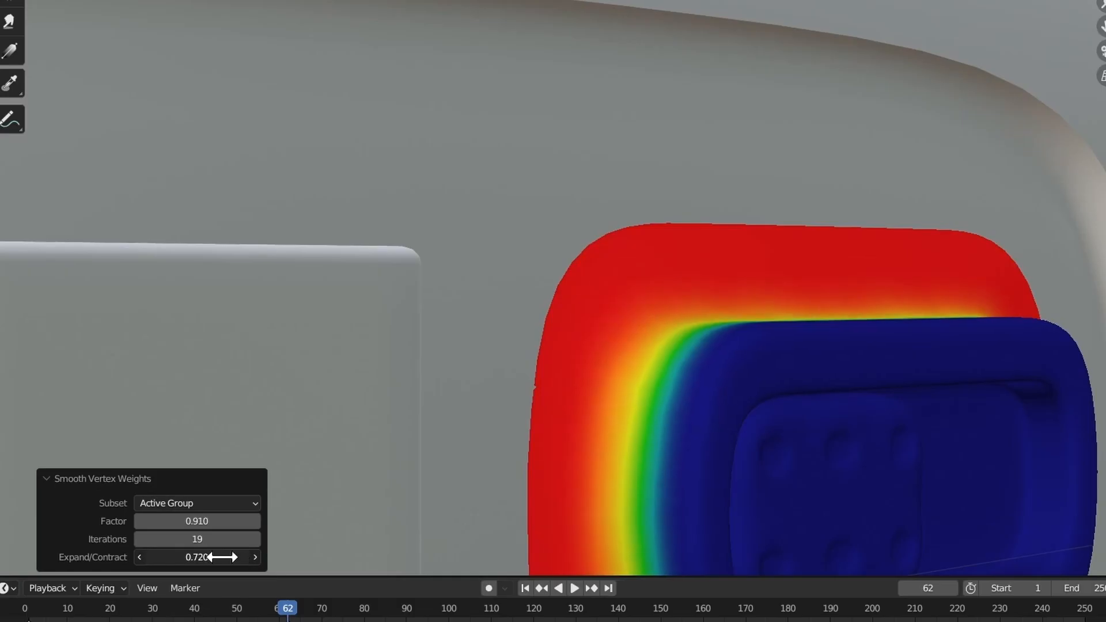
pyautogui.moveTo(223, 557); pyautogui.dragTo(102, 558)
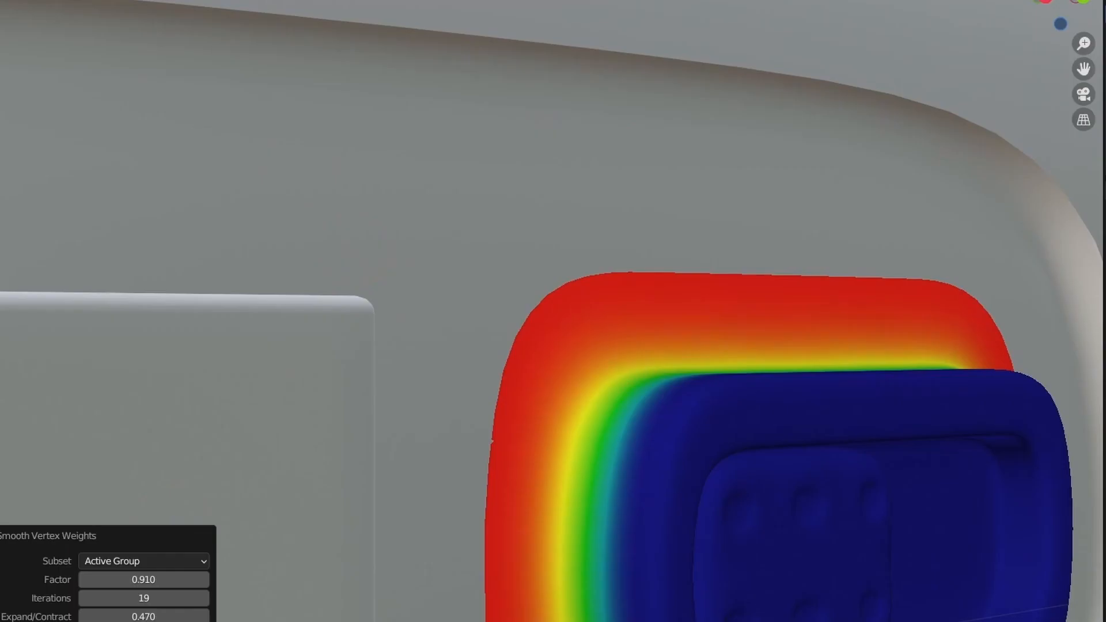
pyautogui.click(66, 26)
pyautogui.click(64, 44)
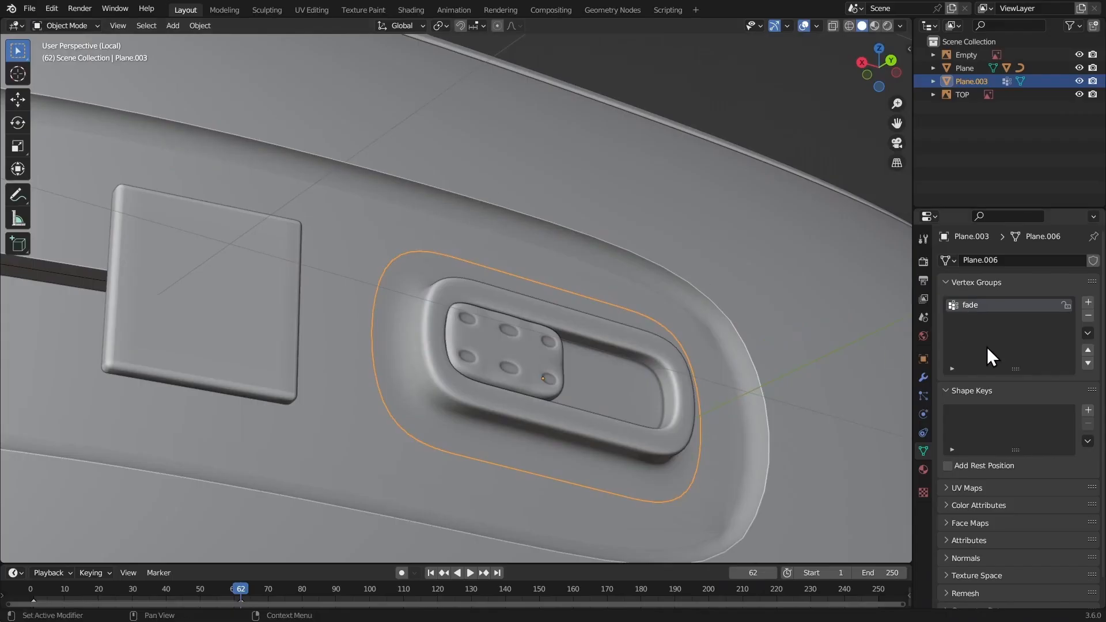
# Add a Shrinkwrap modifier to the switch piece and move the piece -0.006 m along Y toward the body surface
pyautogui.click(924, 359)
pyautogui.click(924, 377)
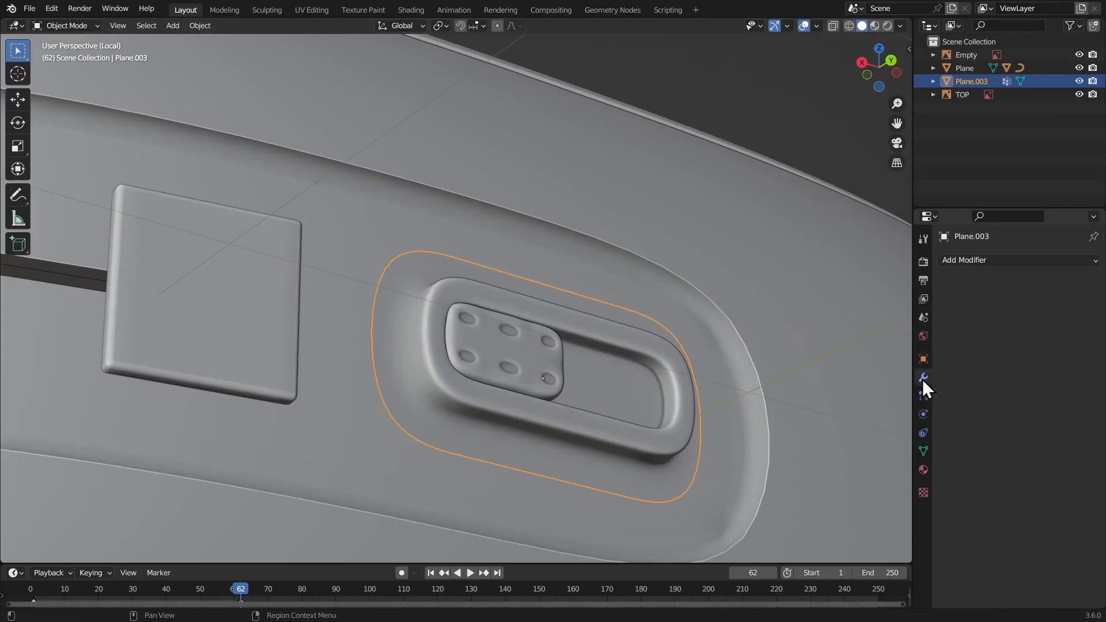
pyautogui.click(977, 260)
pyautogui.click(945, 414)
pyautogui.moveTo(720, 357); pyautogui.dragTo(576, 178, button='middle')
pyautogui.press('g')
pyautogui.press('y')
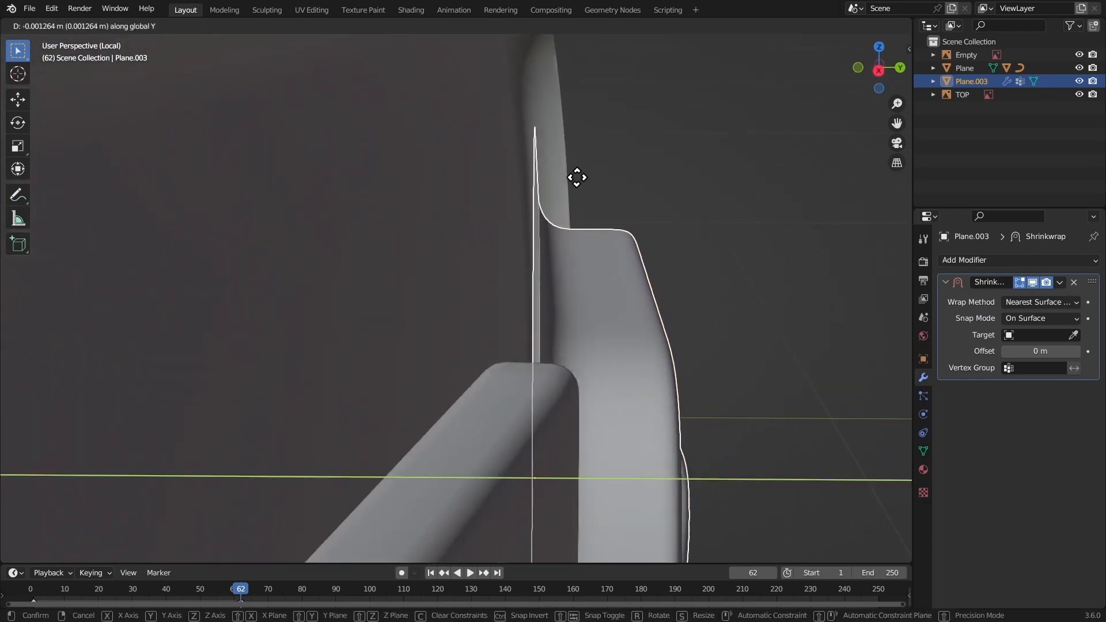
pyautogui.click(563, 175)
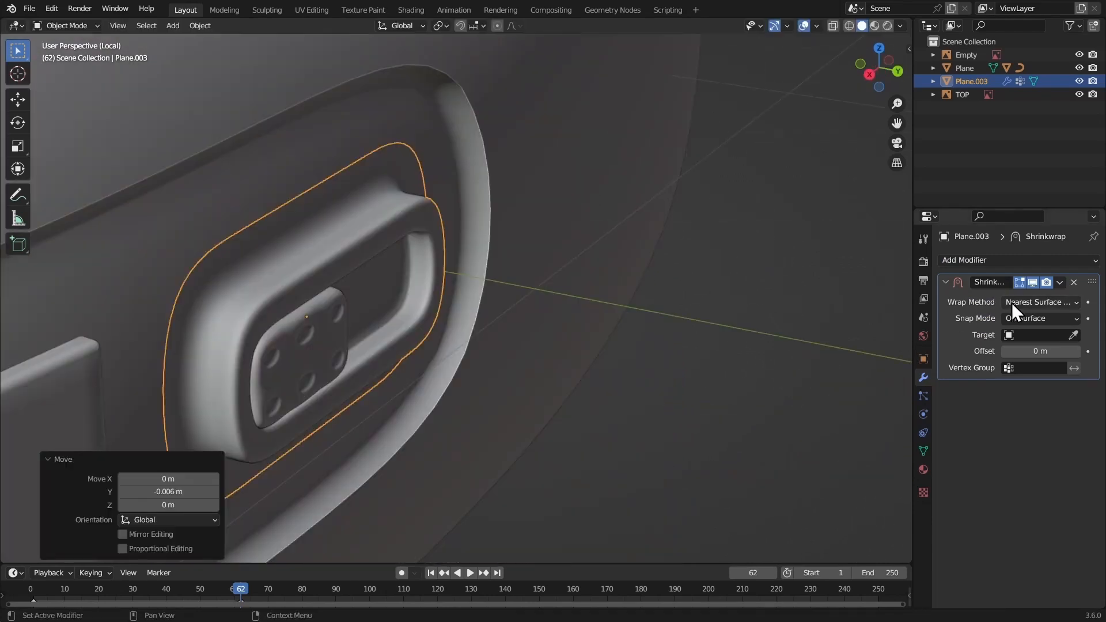
# Set the Shrinkwrap to Target Normal Project with the body Plane as target, limited to the fade vertex group
pyautogui.click(1014, 311)
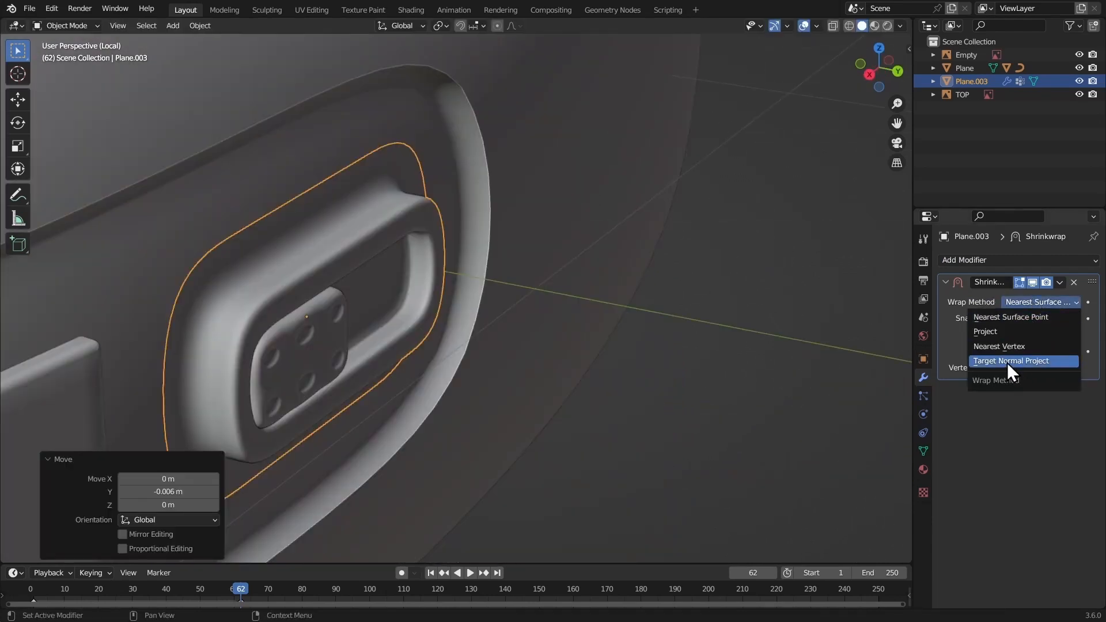
pyautogui.click(1016, 362)
pyautogui.press('e')
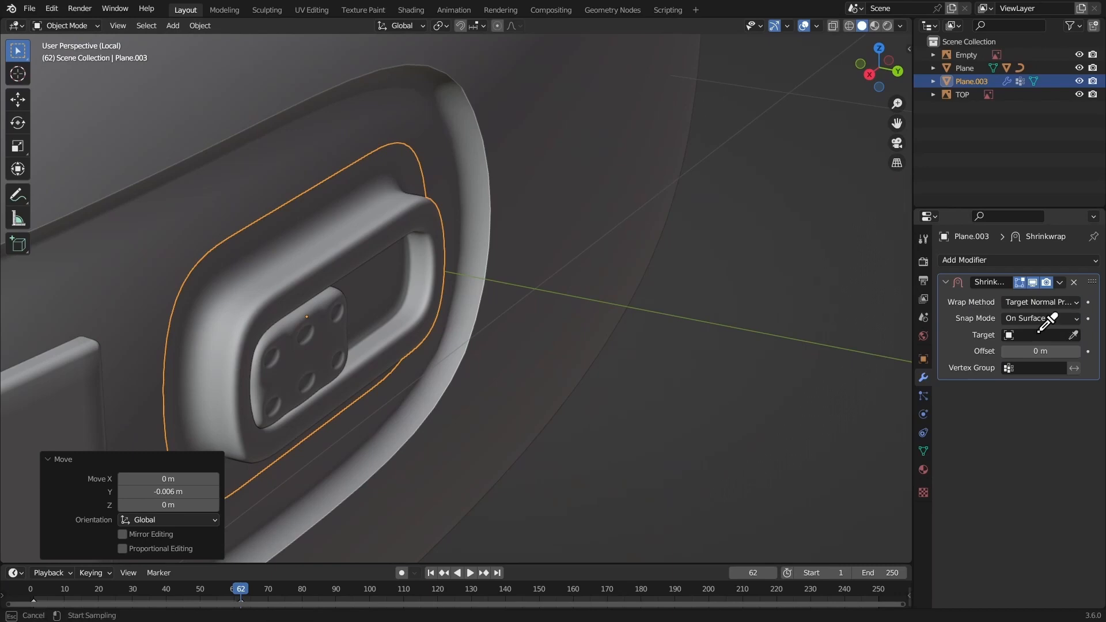
pyautogui.click(262, 153)
pyautogui.moveTo(258, 167); pyautogui.dragTo(323, 213, button='middle')
pyautogui.click(1017, 367)
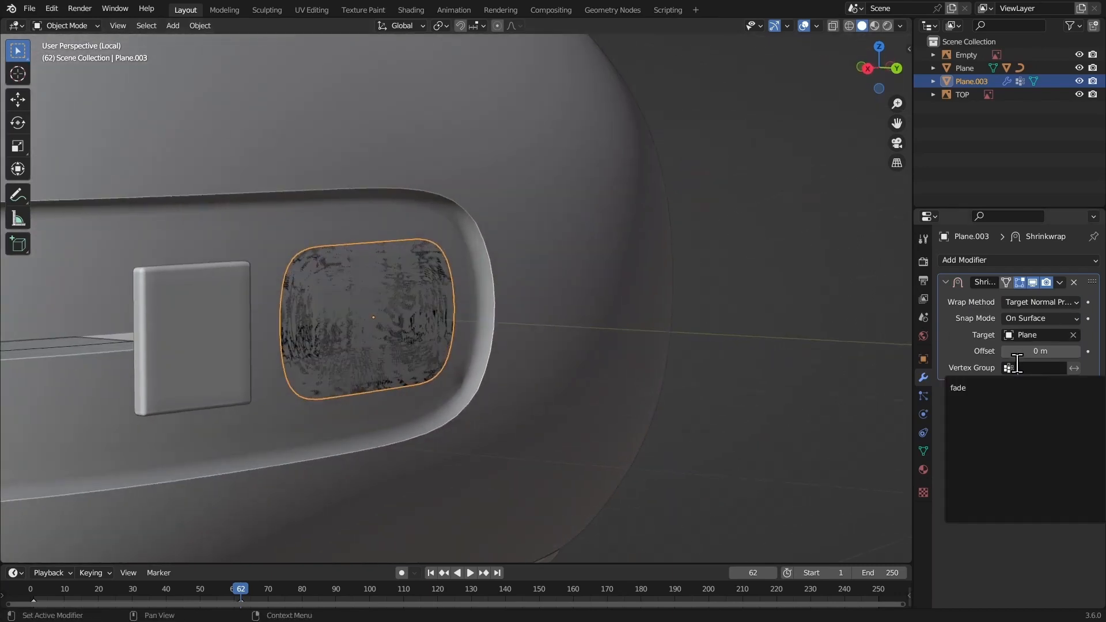
pyautogui.click(997, 390)
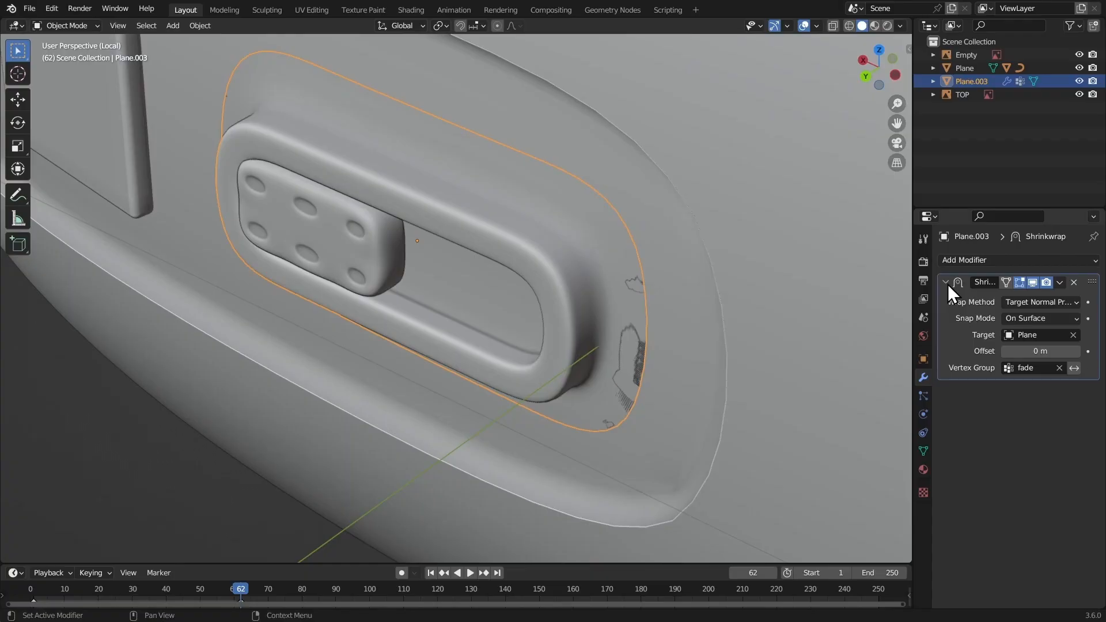
# Add a Data Transfer modifier to the switch piece with vertex group fade and the body Plane as source
pyautogui.hotkey('ctrl', 'a')
pyautogui.click(948, 262)
pyautogui.click(742, 296)
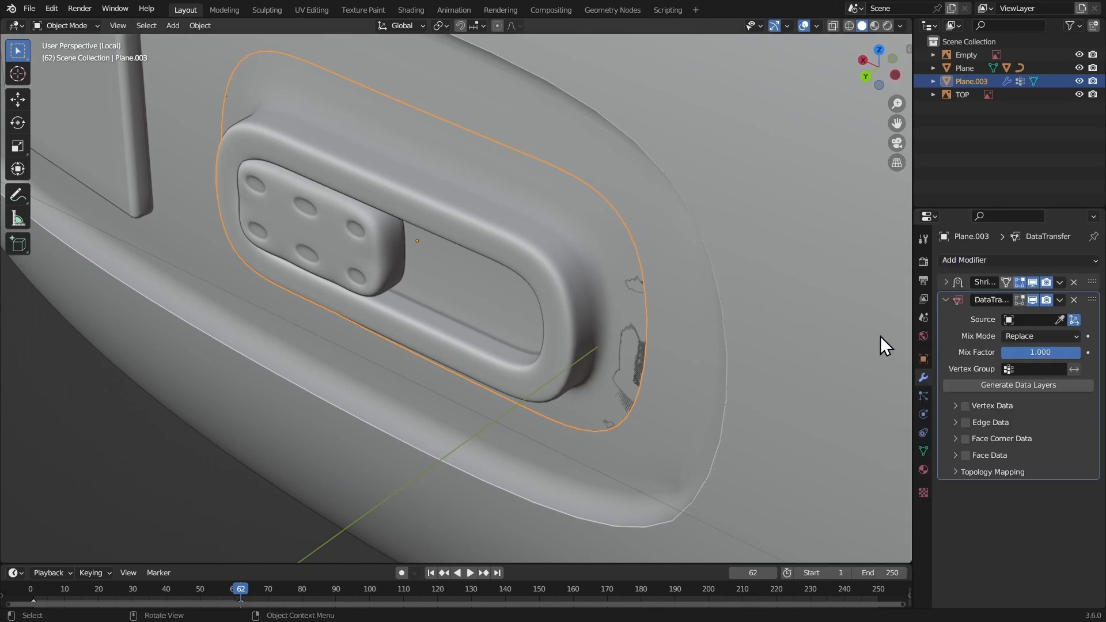
pyautogui.click(1026, 369)
pyautogui.click(983, 385)
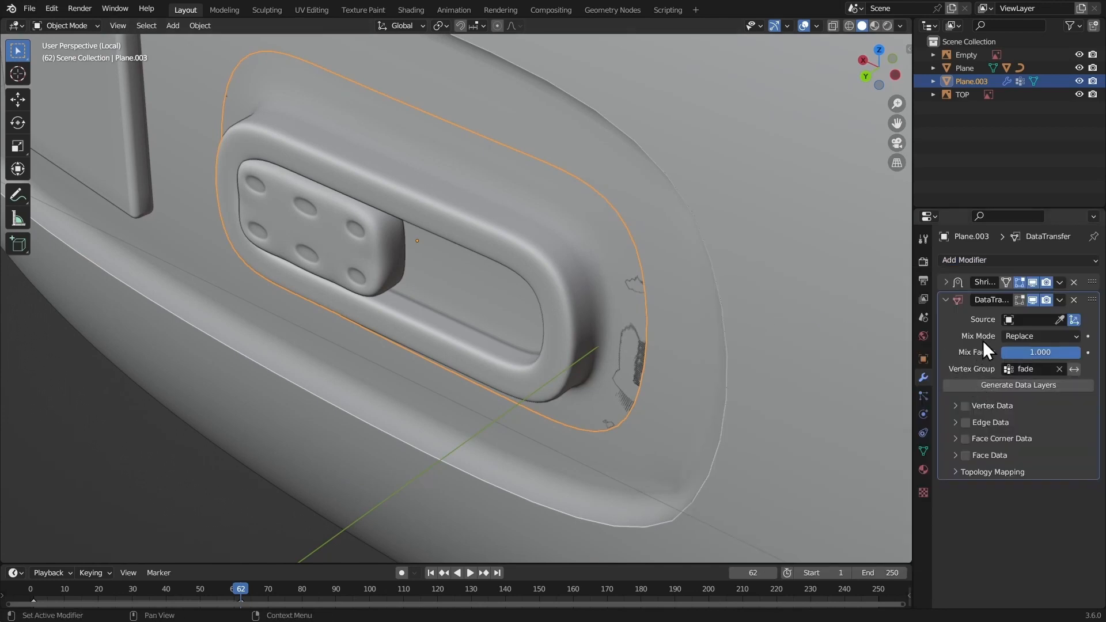
pyautogui.click(1060, 320)
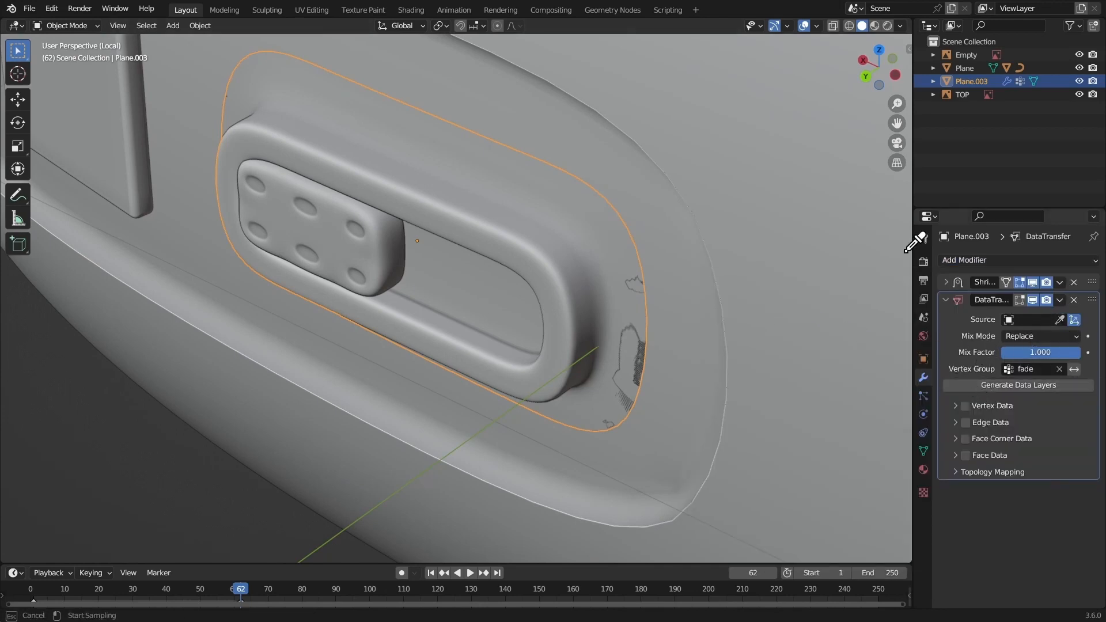
pyautogui.click(739, 159)
# Apply Shade Auto Smooth to the product body
pyautogui.scroll(-8, 764, 195)
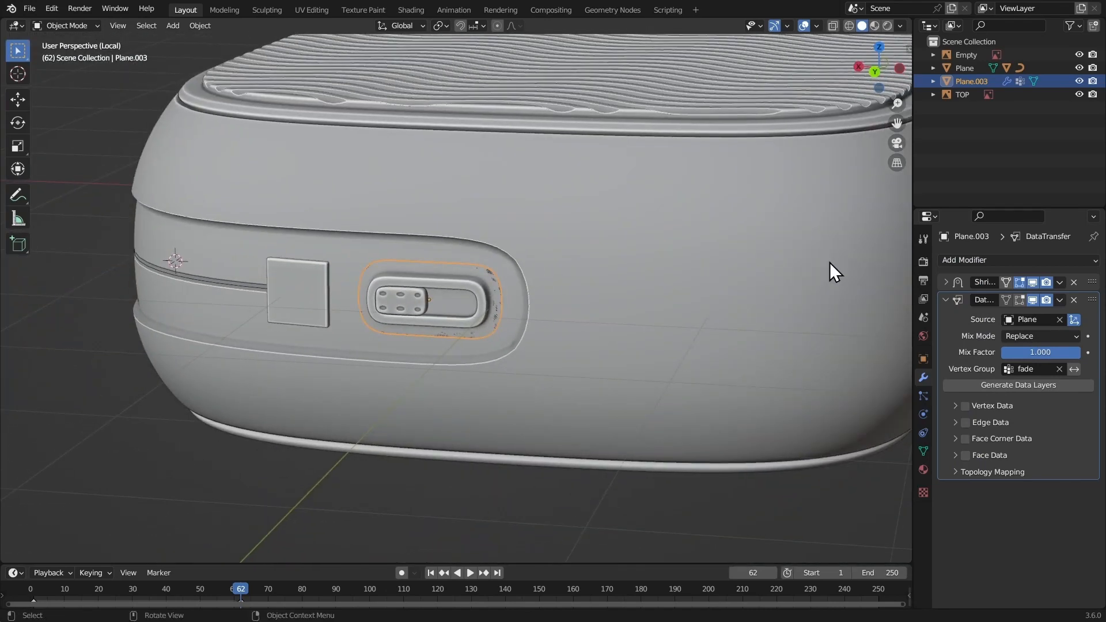
pyautogui.click(581, 246)
pyautogui.rightClick(584, 244)
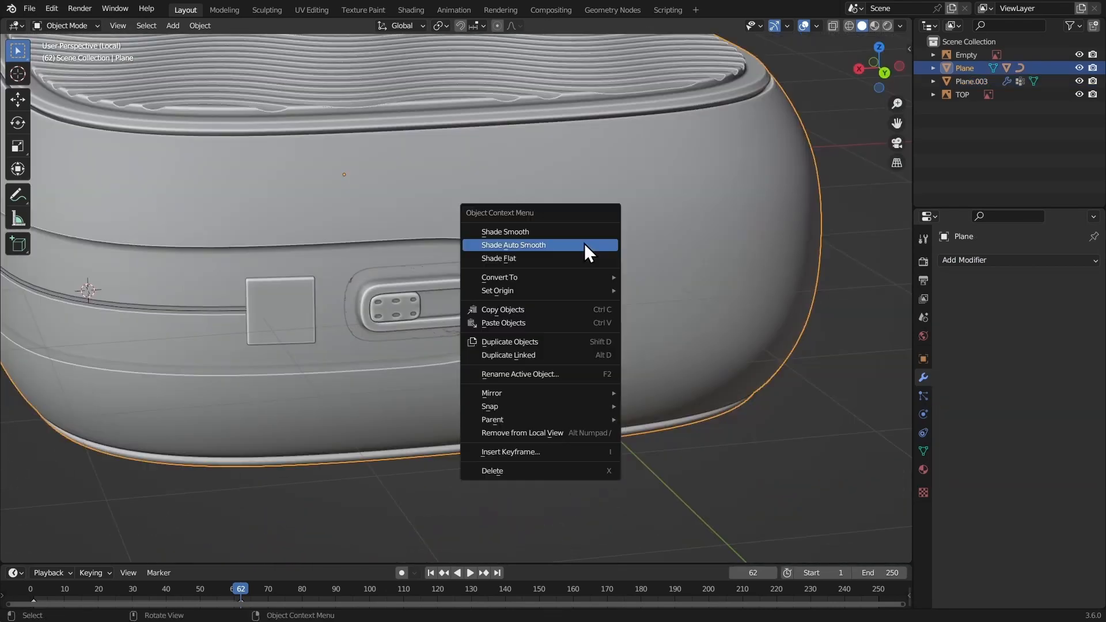
pyautogui.click(531, 246)
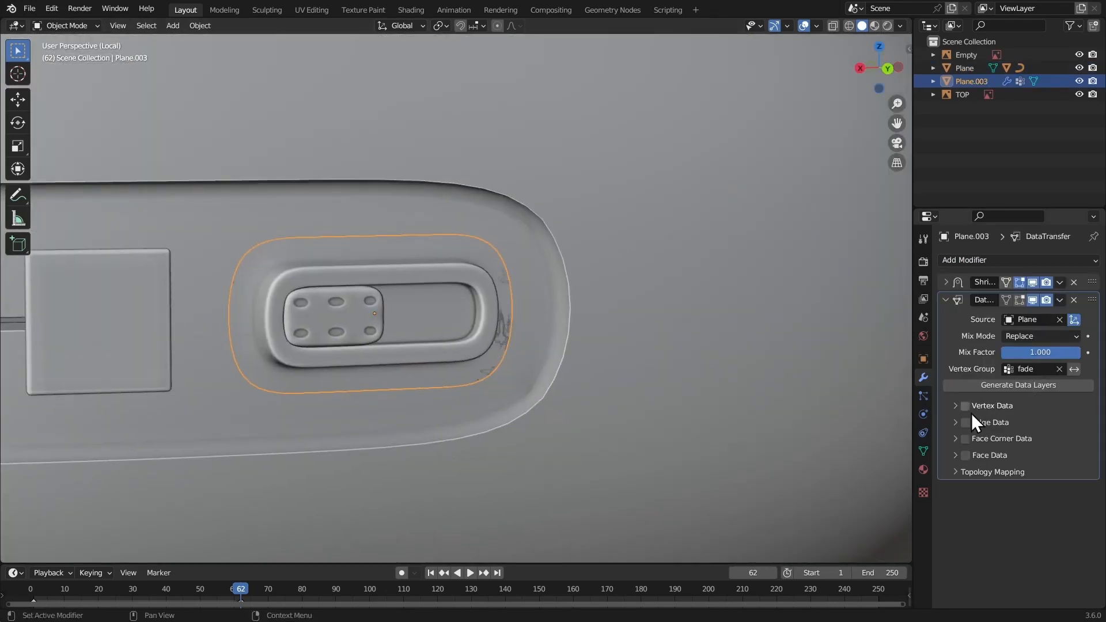
# Enable Face Corner Data with Custom Normals in the switch piece's Data Transfer and set its mapping to Nearest Face Interpolated
pyautogui.click(966, 439)
pyautogui.click(955, 439)
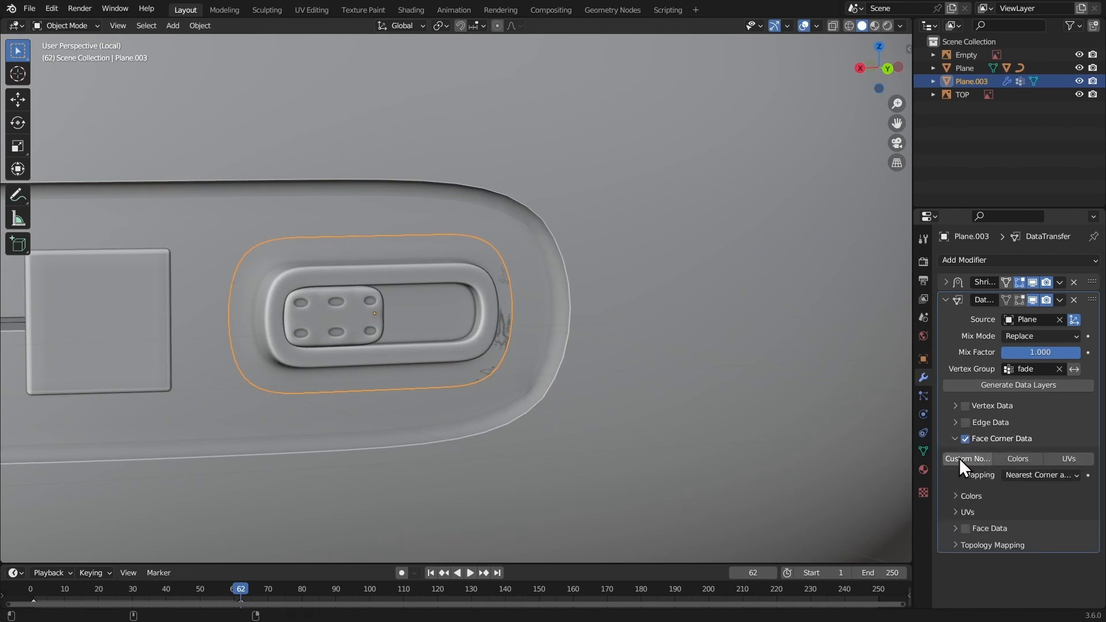
pyautogui.click(960, 458)
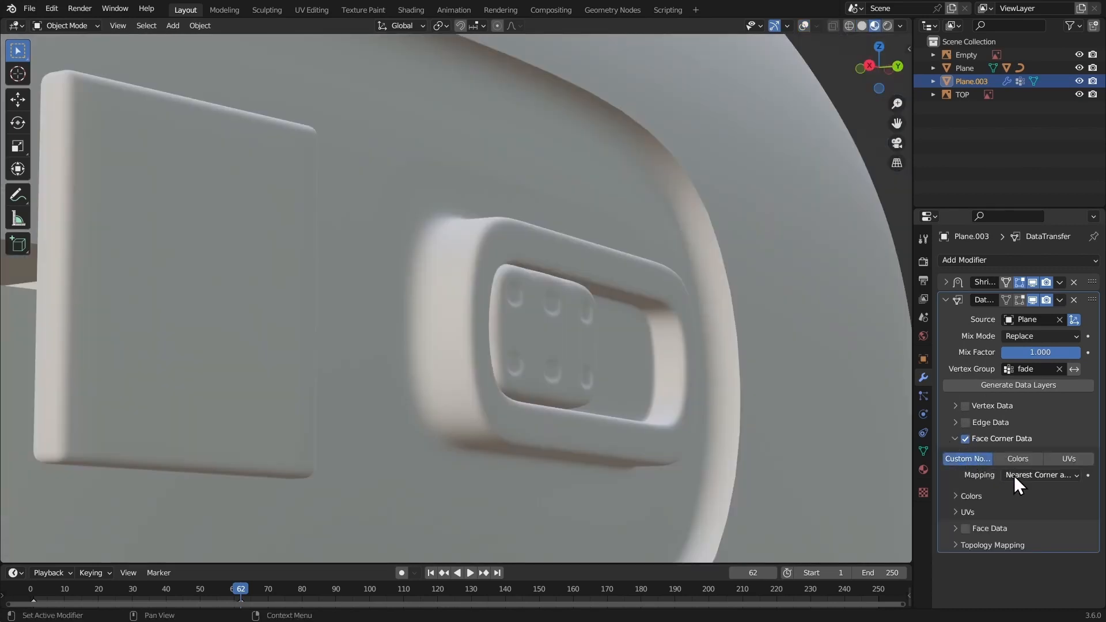
pyautogui.click(1022, 476)
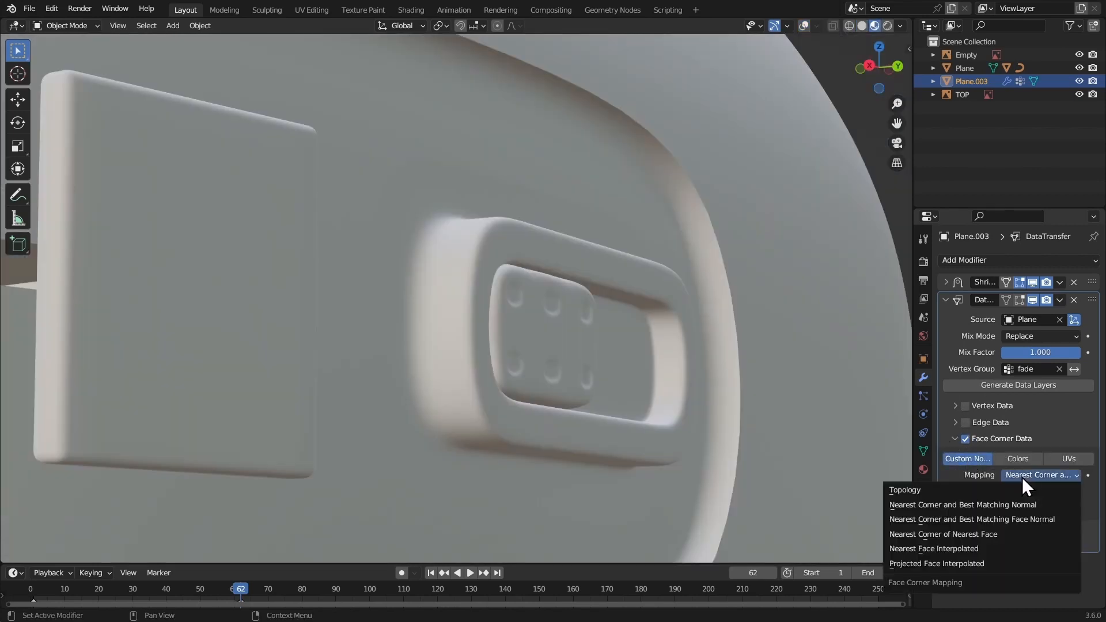
pyautogui.click(971, 548)
pyautogui.moveTo(806, 392); pyautogui.dragTo(531, 335, button='middle')
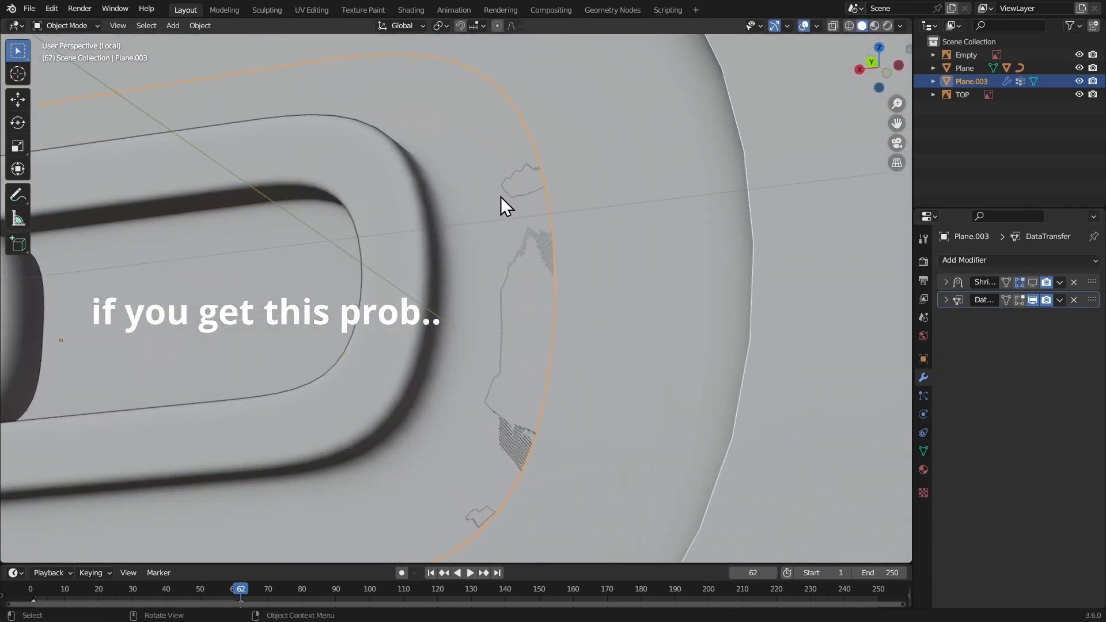
# Move the switch piece 0.003027 m along the Y axis
pyautogui.press('g')
pyautogui.press('y')
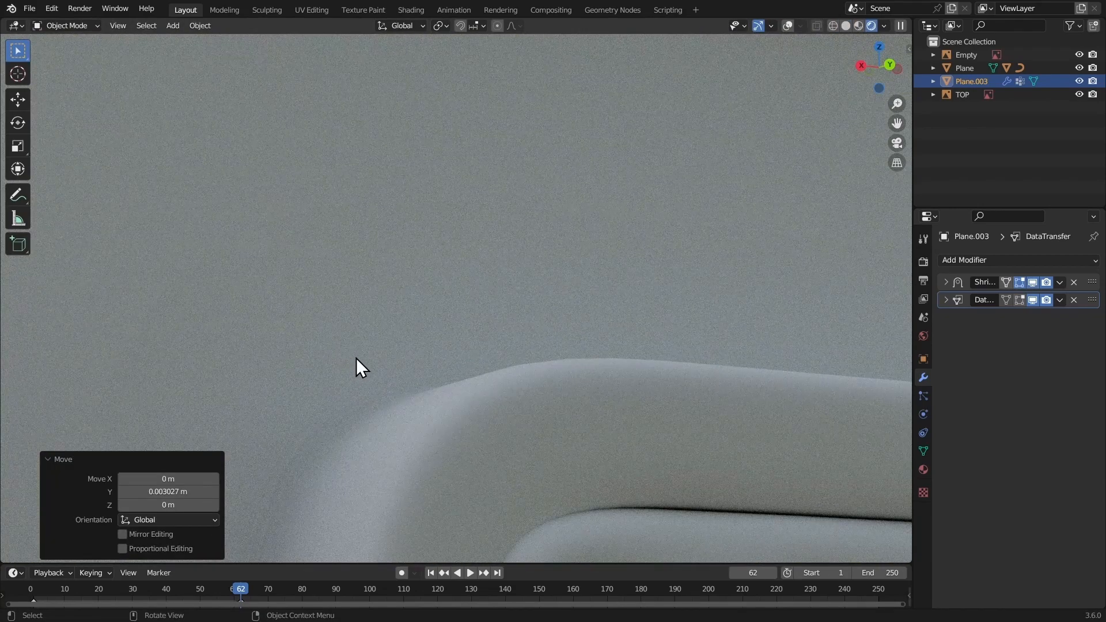
pyautogui.scroll(3, 356, 357)
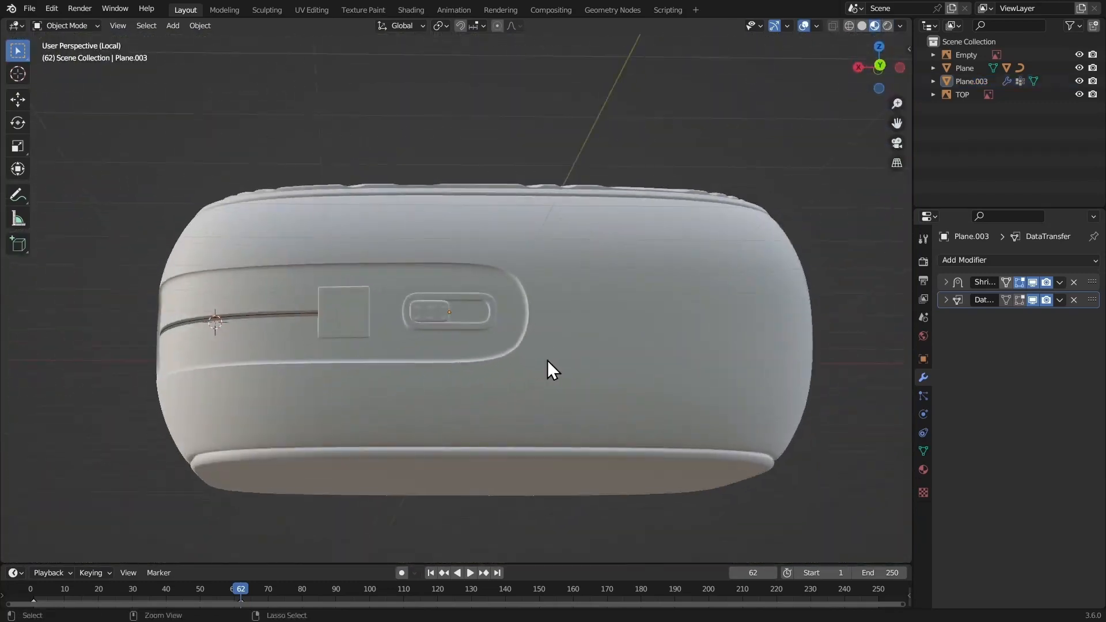
# Parent the switch piece to the product body Plane
pyautogui.scroll(2, 547, 360)
pyautogui.click(496, 299)
pyautogui.scroll(-5, 602, 253)
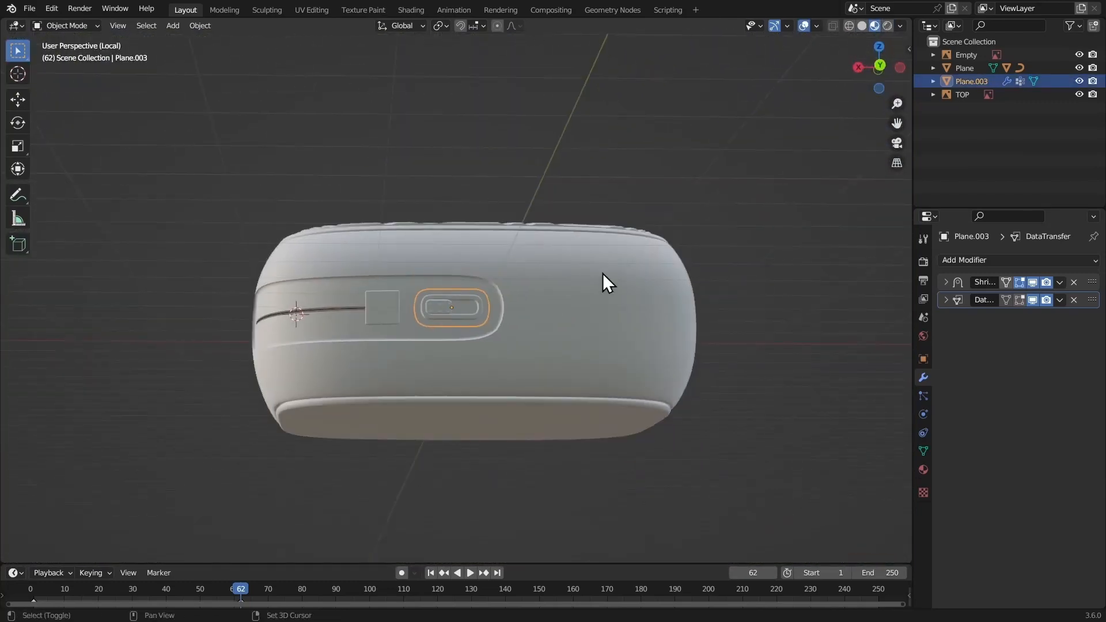
pyautogui.click(603, 267)
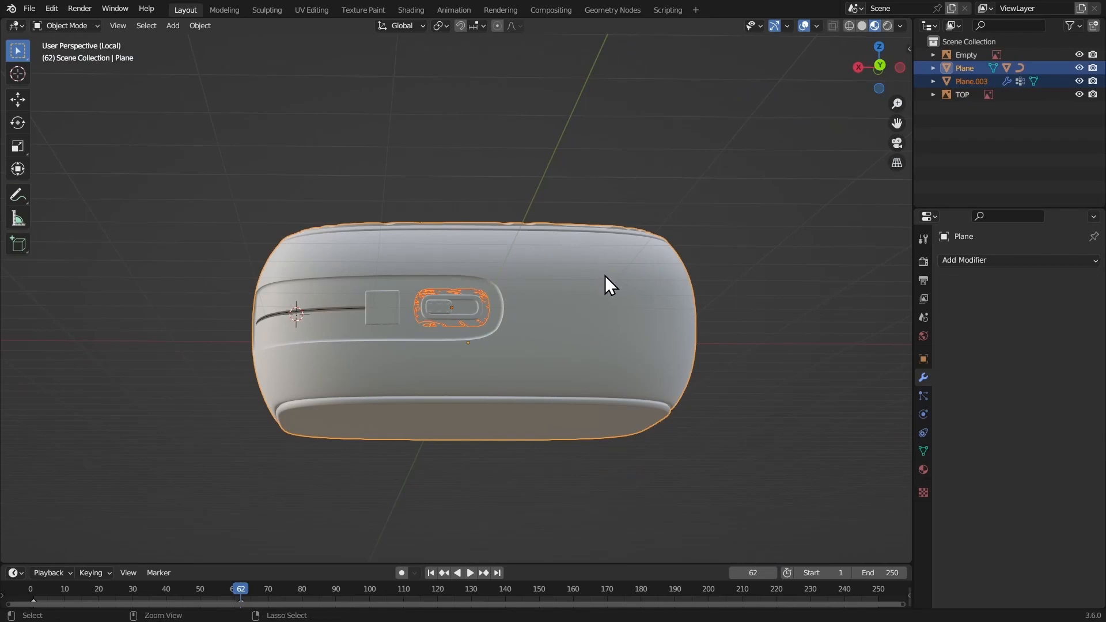
pyautogui.hotkey('ctrl', 'p')
pyautogui.click(546, 275)
pyautogui.moveTo(550, 276); pyautogui.dragTo(557, 313, button='middle')
pyautogui.moveTo(372, 417); pyautogui.dragTo(630, 360, button='middle')
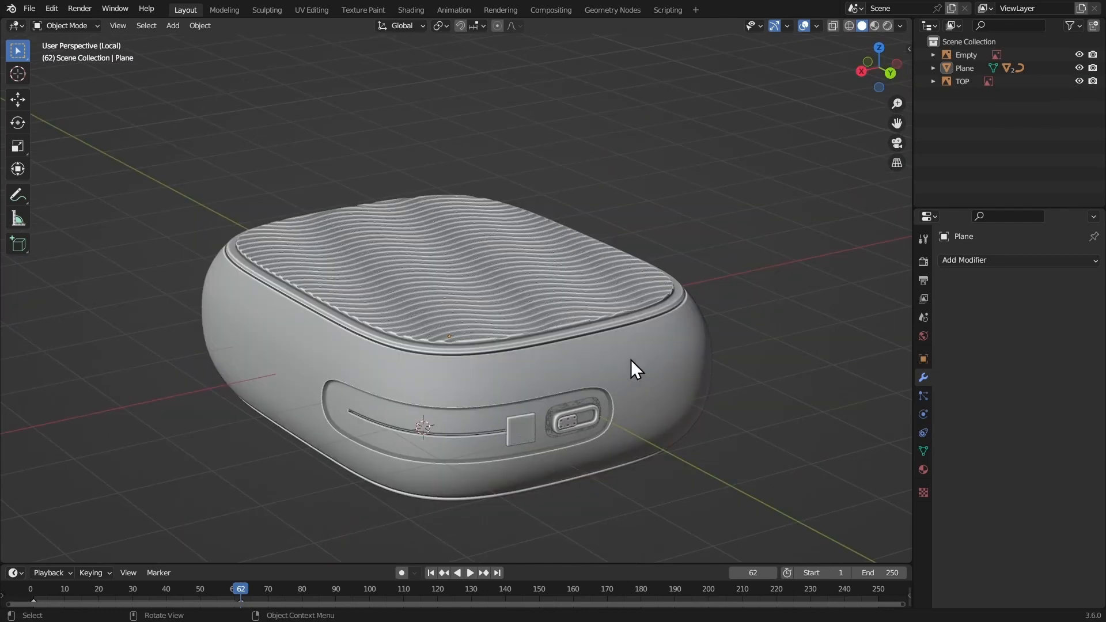
# Snap the 3D cursor to the world origin
pyautogui.click(576, 414)
pyautogui.moveTo(576, 413); pyautogui.dragTo(609, 370, button='middle')
pyautogui.hotkey('shift', 's')
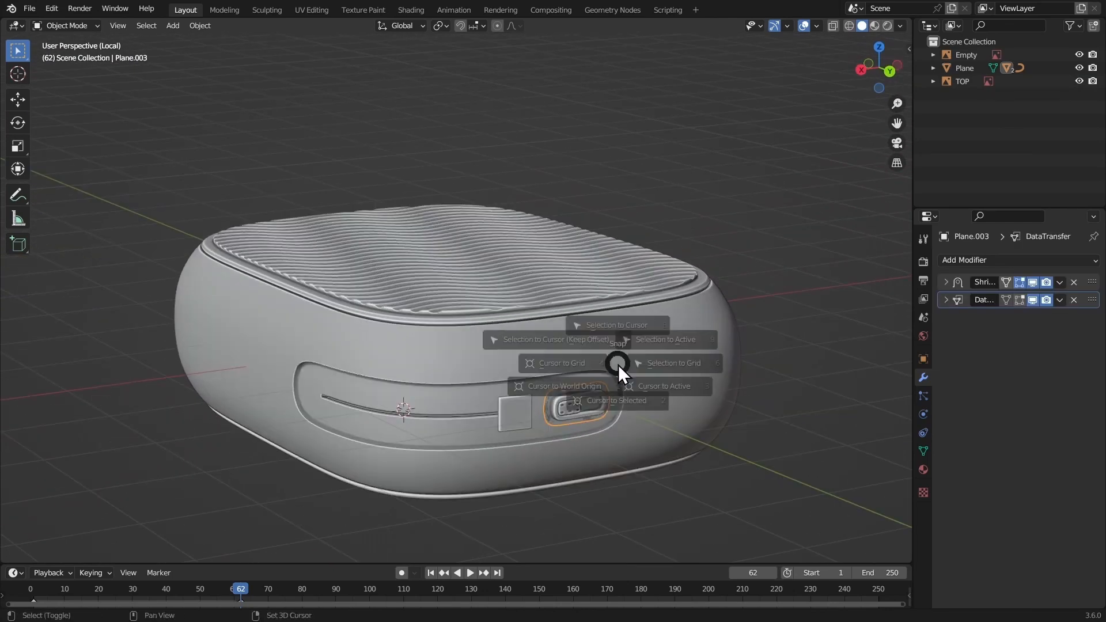
pyautogui.click(597, 374)
# Duplicate the switch piece 3.2655 m along X and remove both modifiers from the copy
pyautogui.hotkey('shift', 'd')
pyautogui.press('x')
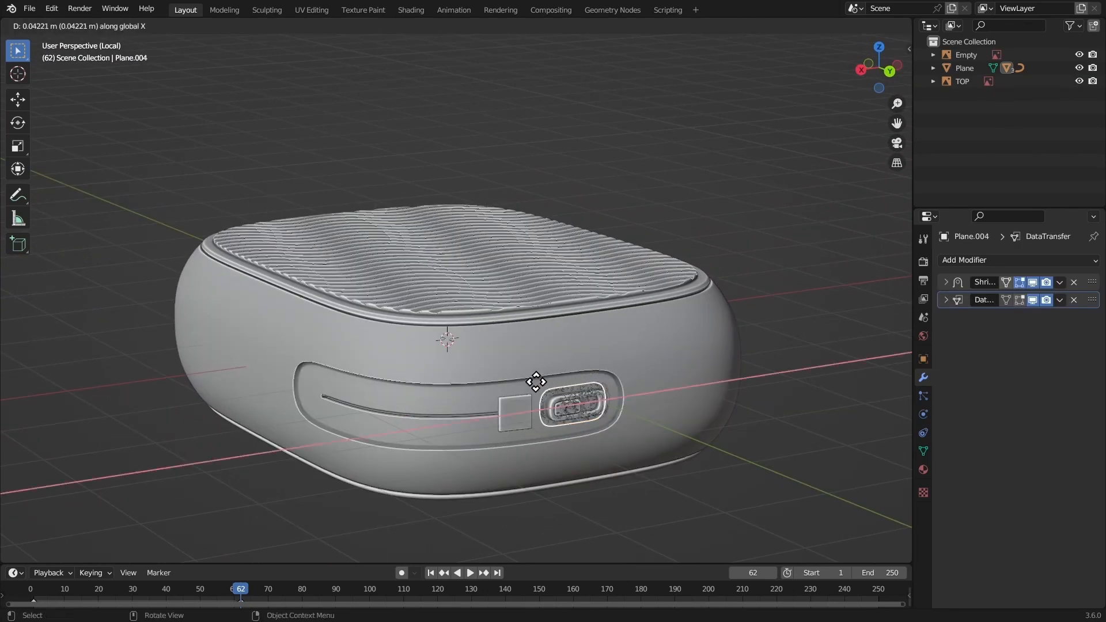
pyautogui.click(274, 383)
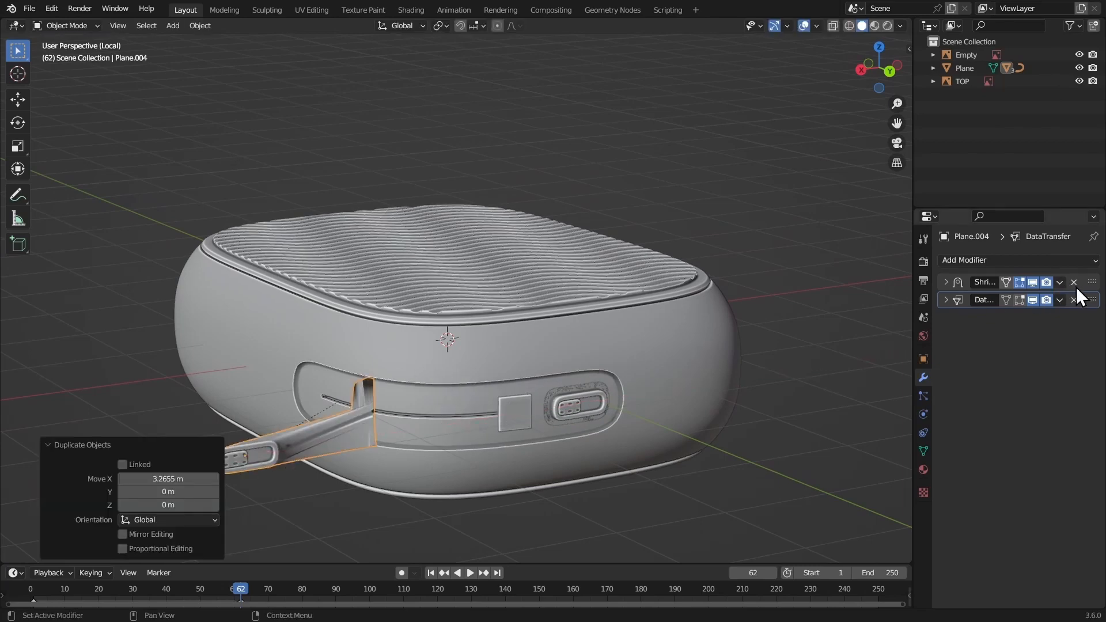
pyautogui.click(1075, 283)
pyautogui.click(1076, 281)
# Rotate the switch copy -90° about the global Z axis
pyautogui.moveTo(720, 306); pyautogui.dragTo(582, 317, button='middle')
pyautogui.write('rz')
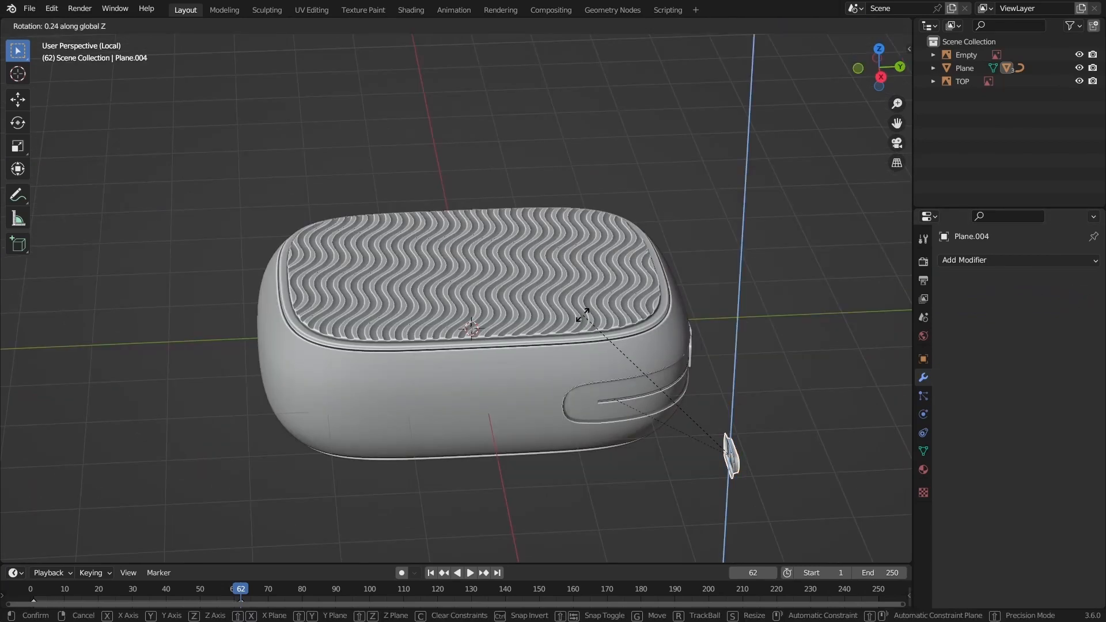
pyautogui.write('90')
pyautogui.write('-')
pyautogui.press('Return')
# Move the switch copy -2.516 m along Y, and bring it along X against the body's long side
pyautogui.press('KP_3')
pyautogui.scroll(2, 674, 240)
pyautogui.press('g')
pyautogui.press('y')
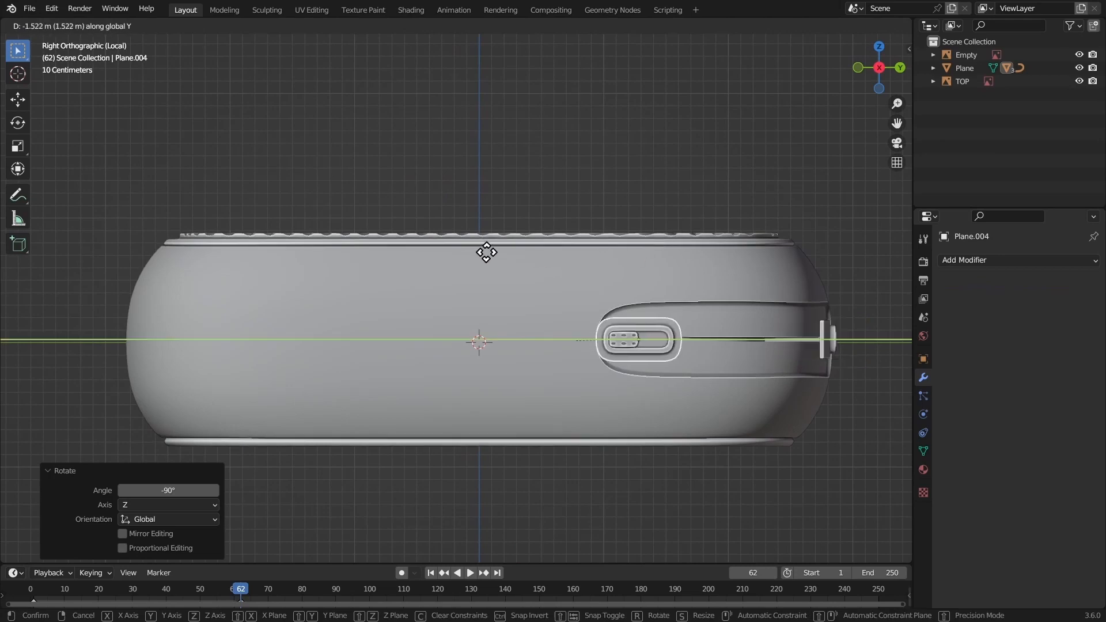
pyautogui.click(358, 230)
pyautogui.moveTo(358, 230); pyautogui.dragTo(618, 320, button='middle')
pyautogui.press('g')
pyautogui.press('x')
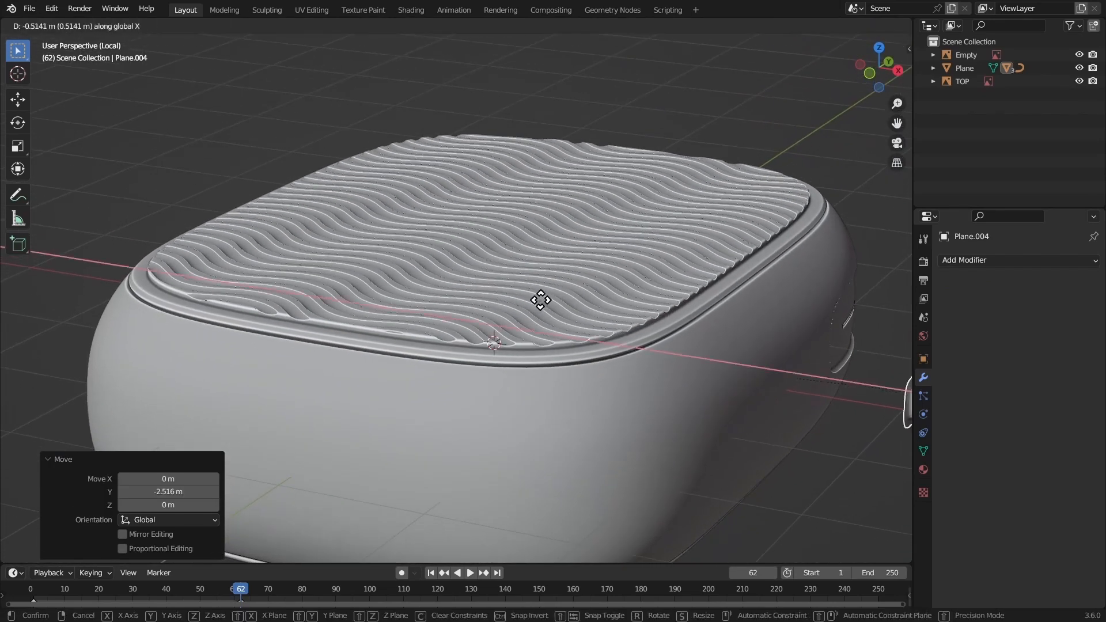
pyautogui.click(536, 299)
# Duplicate the switch on the long side along Y to place a second one beside it
pyautogui.press('KP_Decimal')
pyautogui.moveTo(535, 299); pyautogui.dragTo(631, 324, button='middle')
pyautogui.scroll(-6, 530, 285)
pyautogui.hotkey('shift', 'd')
pyautogui.press('y')
pyautogui.click(425, 292)
# Add a Shrinkwrap modifier to the first switch copy, Plane.004
pyautogui.scroll(3, 535, 291)
pyautogui.scroll(5, 576, 305)
pyautogui.click(523, 288)
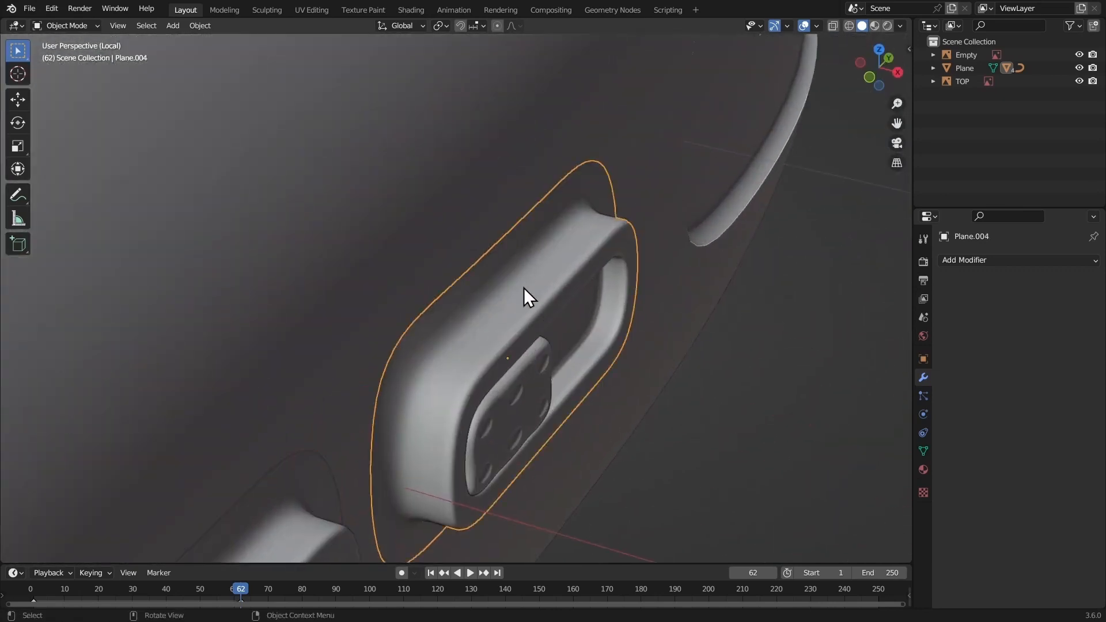
pyautogui.keyDown('shift'); pyautogui.moveTo(524, 288); pyautogui.dragTo(590, 318, button='middle'); pyautogui.keyUp('shift')
pyautogui.click(981, 261)
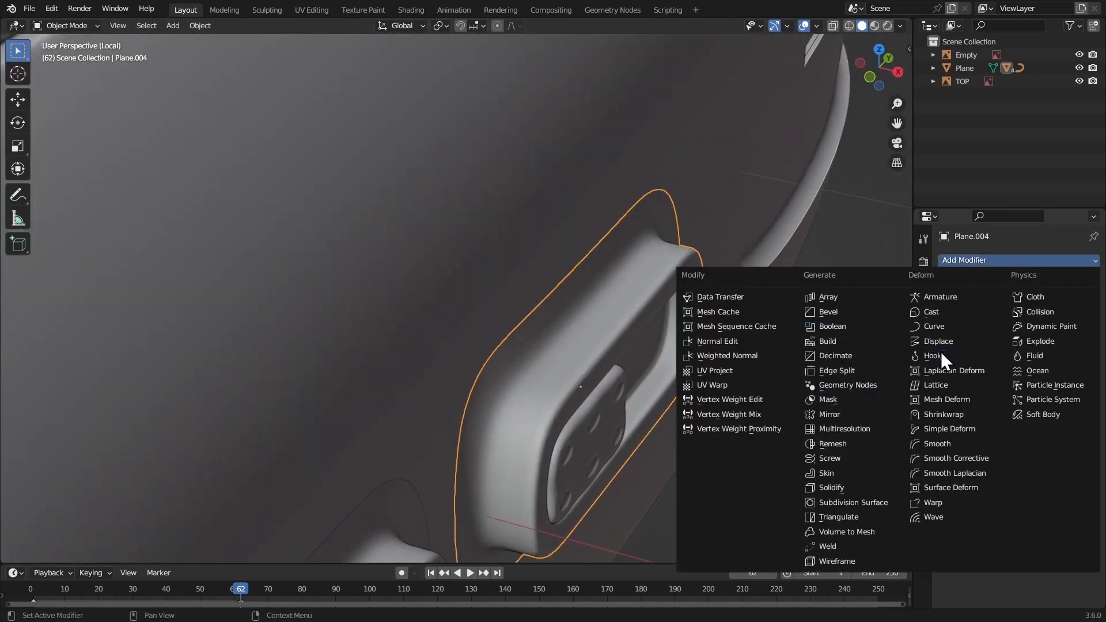
pyautogui.click(946, 419)
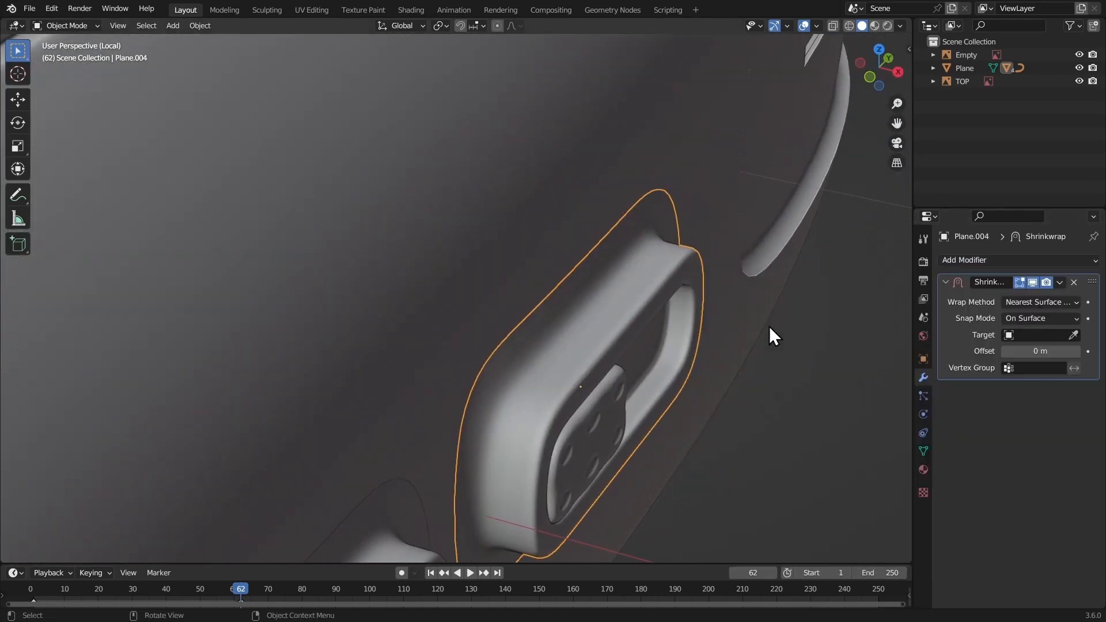
# Move Plane.004 by -0.011253 m along X towards the body surface
pyautogui.moveTo(645, 266); pyautogui.dragTo(696, 268, button='middle')
pyautogui.press('g')
pyautogui.press('x')
pyautogui.click(691, 270)
# Set the Shrinkwrap target of Plane.004 to the body Plane and limit it to the fade vertex group
pyautogui.click(1073, 334)
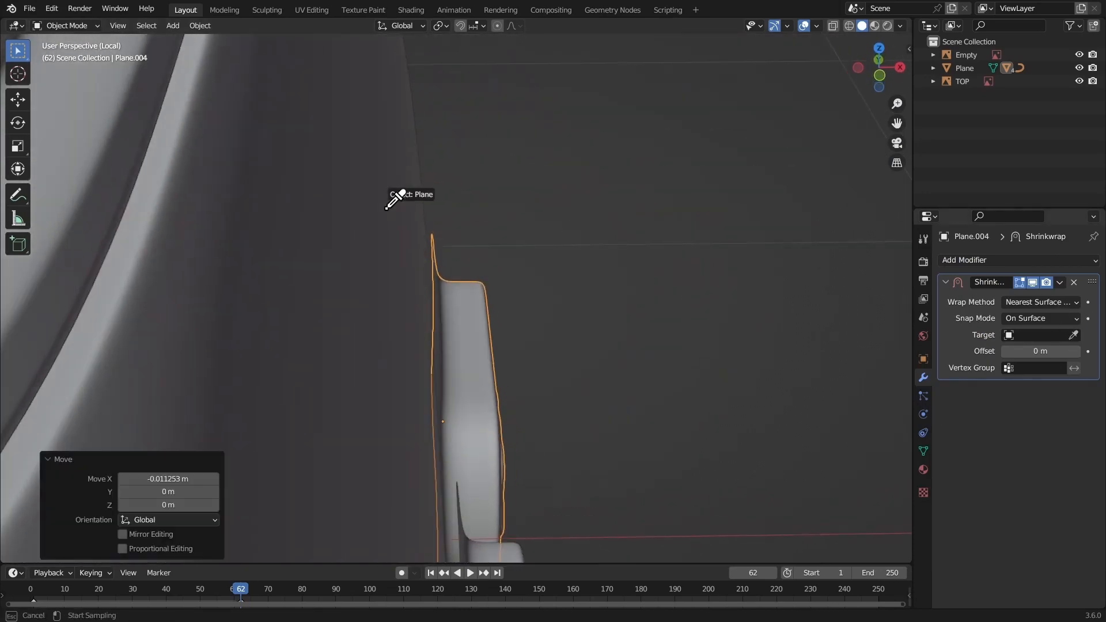
pyautogui.click(386, 230)
pyautogui.moveTo(384, 247); pyautogui.dragTo(456, 265, button='middle')
pyautogui.click(1006, 369)
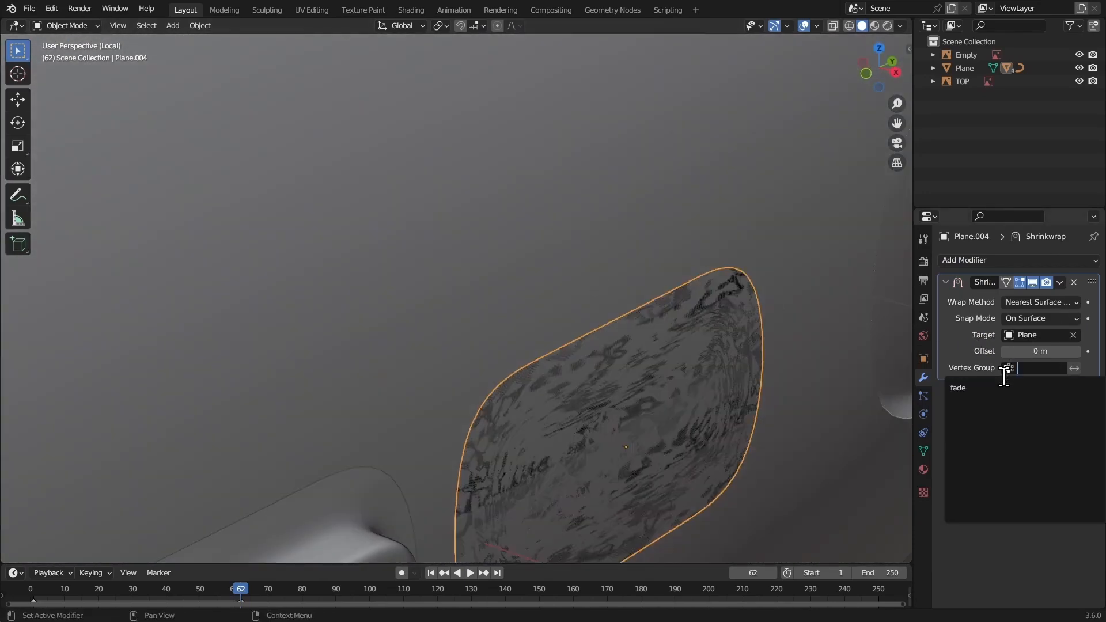
pyautogui.click(960, 387)
pyautogui.click(946, 281)
pyautogui.moveTo(887, 263); pyautogui.dragTo(843, 257, button='middle')
# Add a Data Transfer modifier to Plane.004 with the body Plane as source and fade as vertex group
pyautogui.click(979, 260)
pyautogui.click(750, 296)
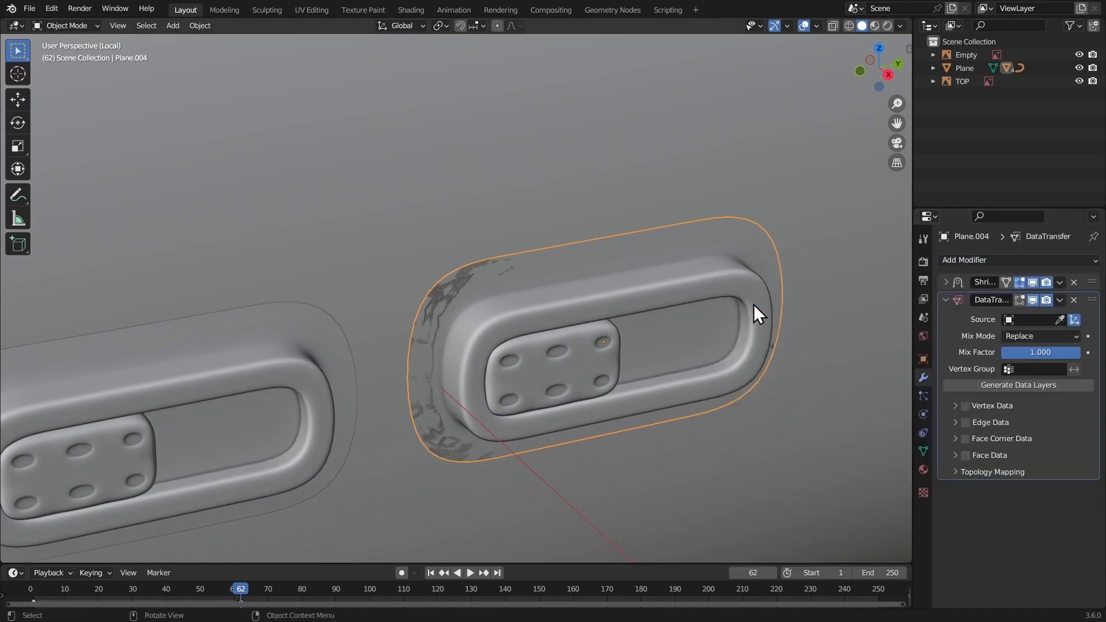
pyautogui.scroll(2, 836, 317)
pyautogui.click(1059, 319)
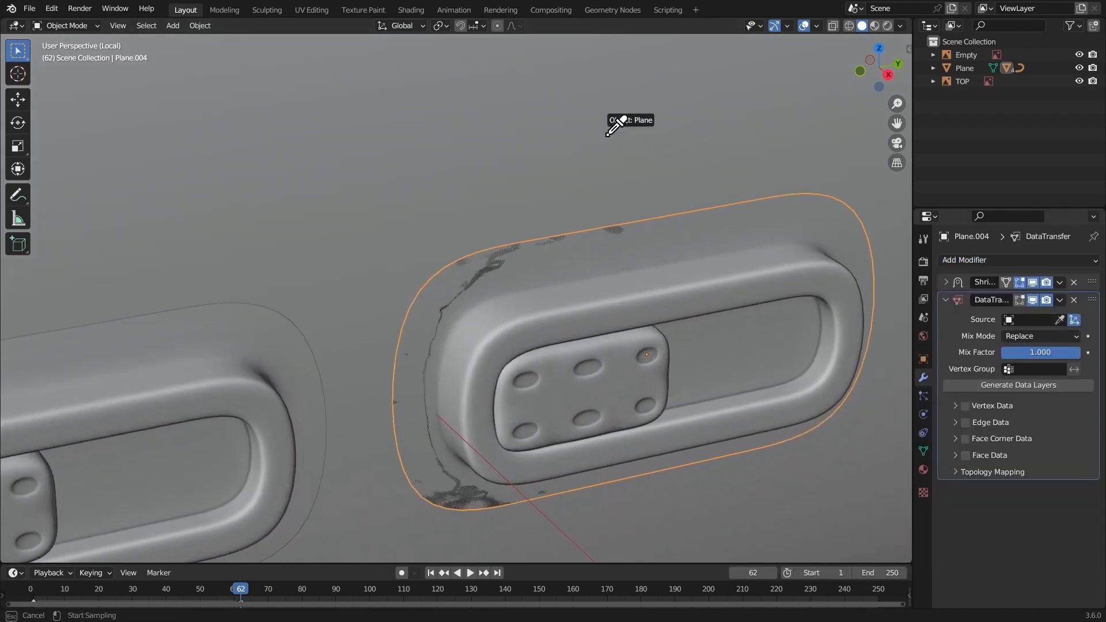
pyautogui.click(623, 120)
pyautogui.click(1008, 368)
pyautogui.click(1000, 387)
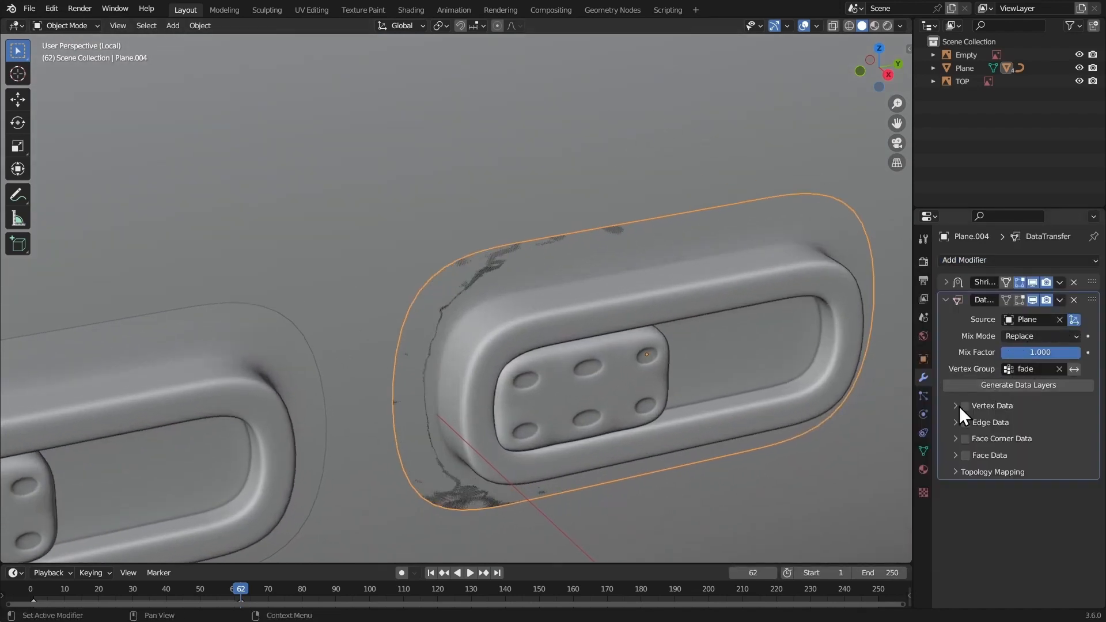
# Enable Face Corner Data with Custom Normals in Plane.004's Data Transfer, mapped by Nearest Face Interpolated
pyautogui.click(965, 438)
pyautogui.click(955, 440)
pyautogui.click(968, 459)
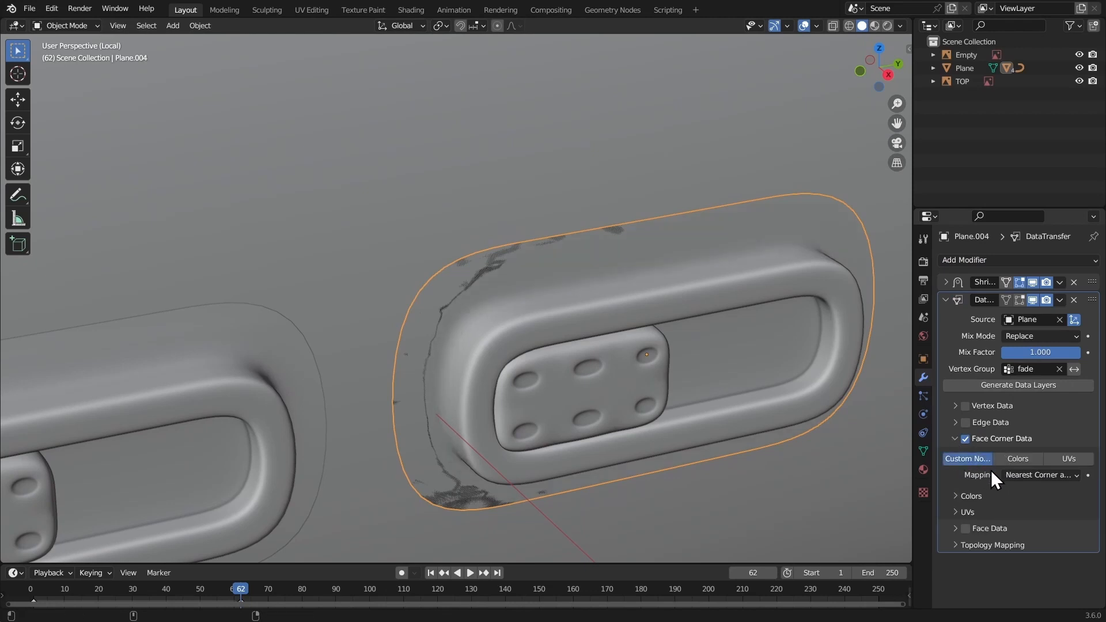
pyautogui.click(1041, 475)
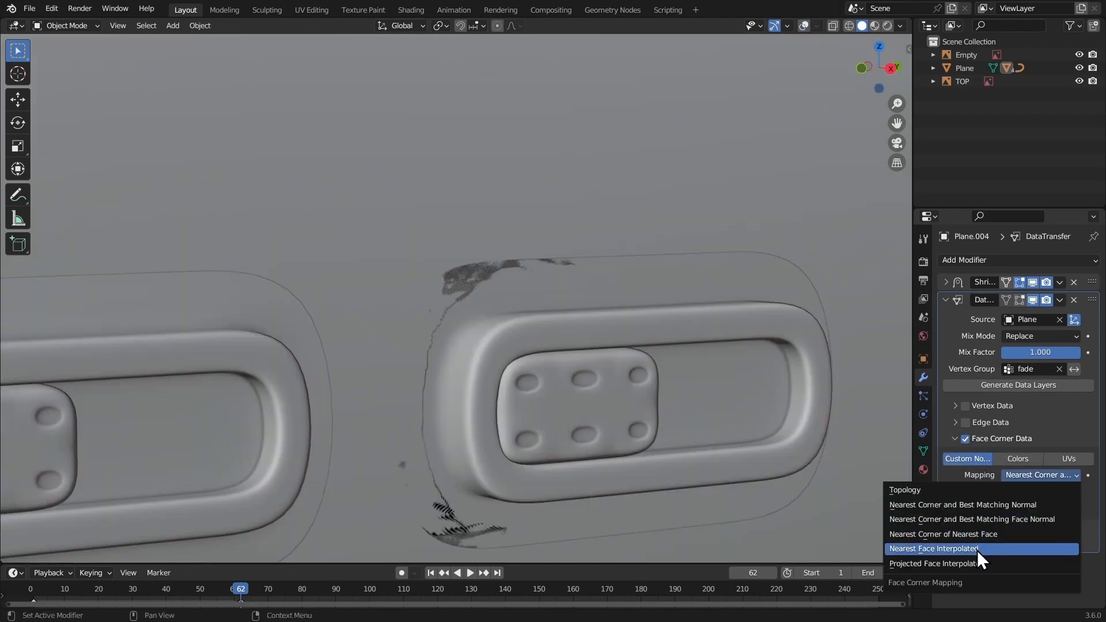
pyautogui.click(977, 551)
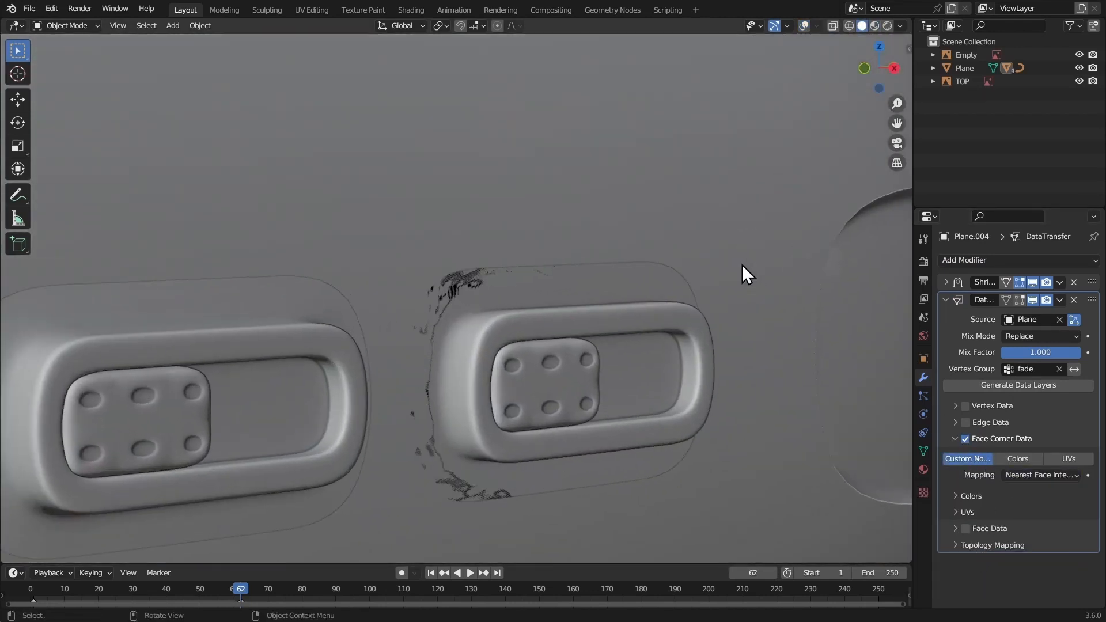
pyautogui.click(945, 300)
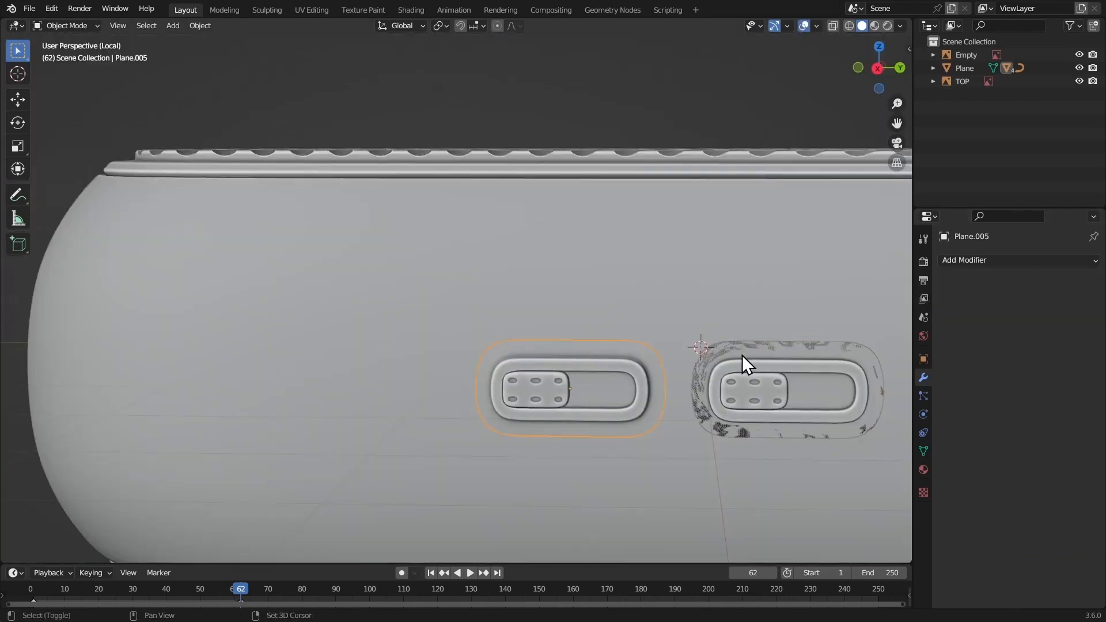
# Copy the modifiers from Plane.004 to the neighbouring switch Plane.005 and save the file
pyautogui.keyDown('shift'); pyautogui.click(775, 356); pyautogui.keyUp('shift')
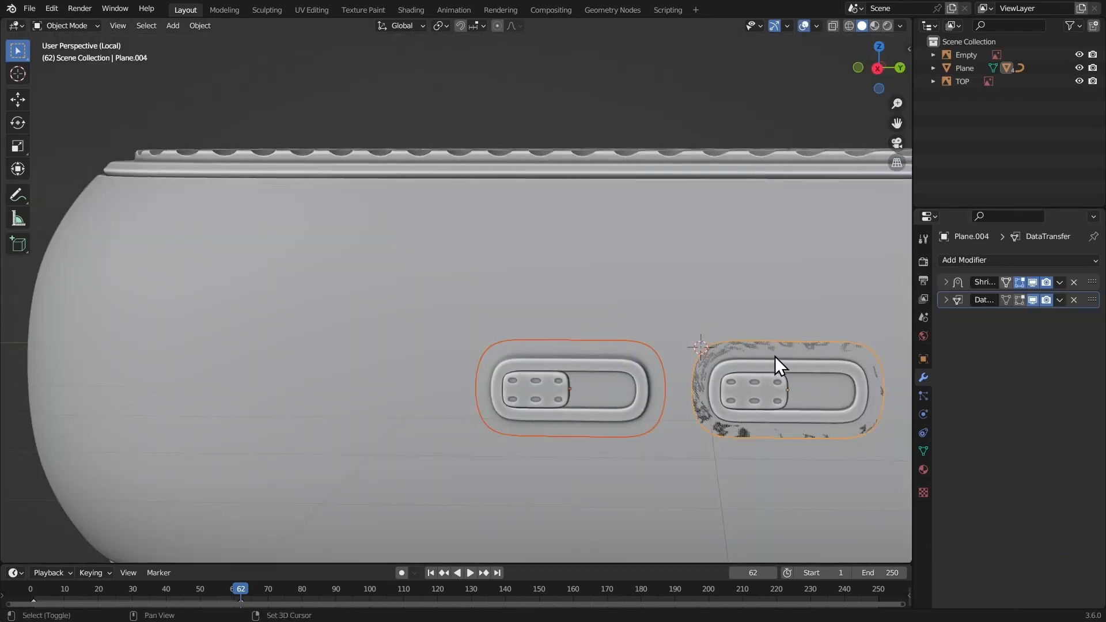
pyautogui.hotkey('ctrl', 'l')
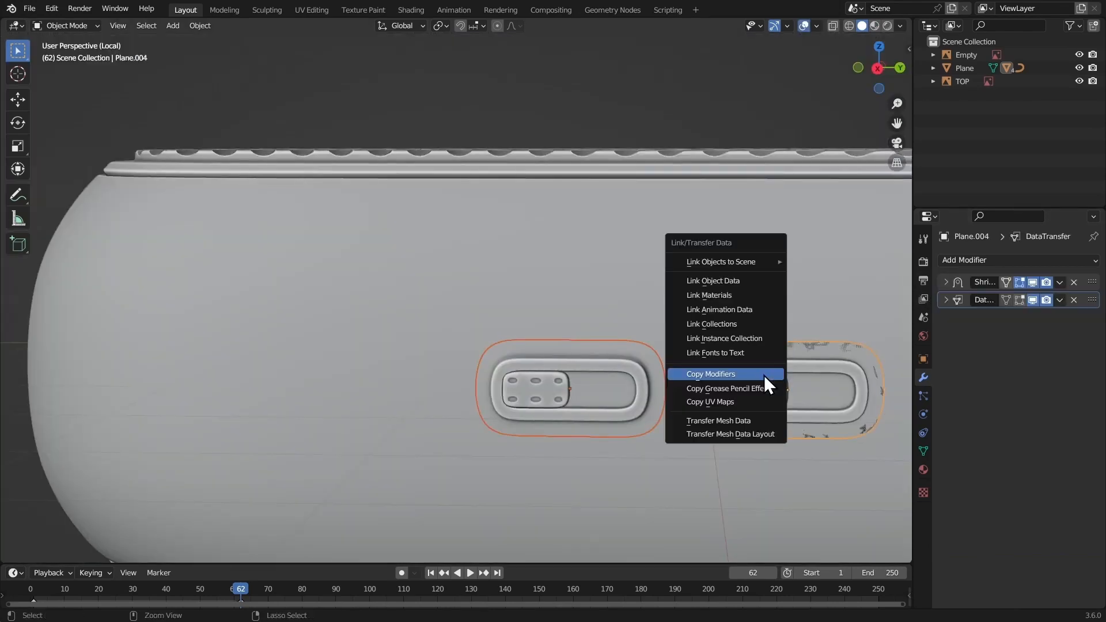
pyautogui.click(714, 373)
pyautogui.hotkey('ctrl', 's')
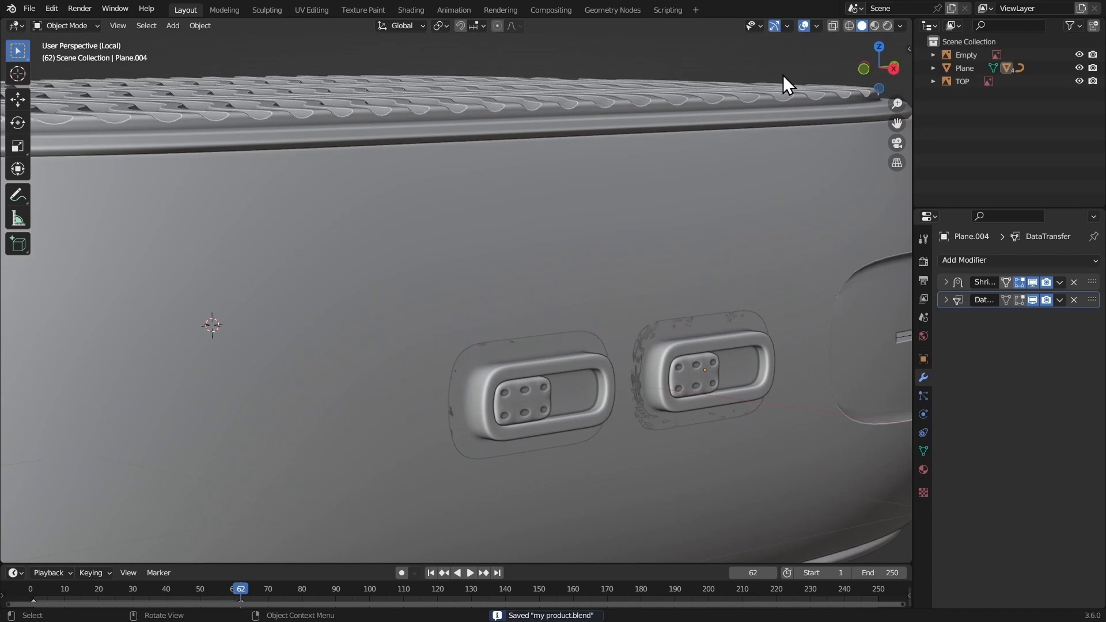
# Convert all three switch pieces with Visual Geometry to Mesh to apply their modifiers
pyautogui.click(802, 26)
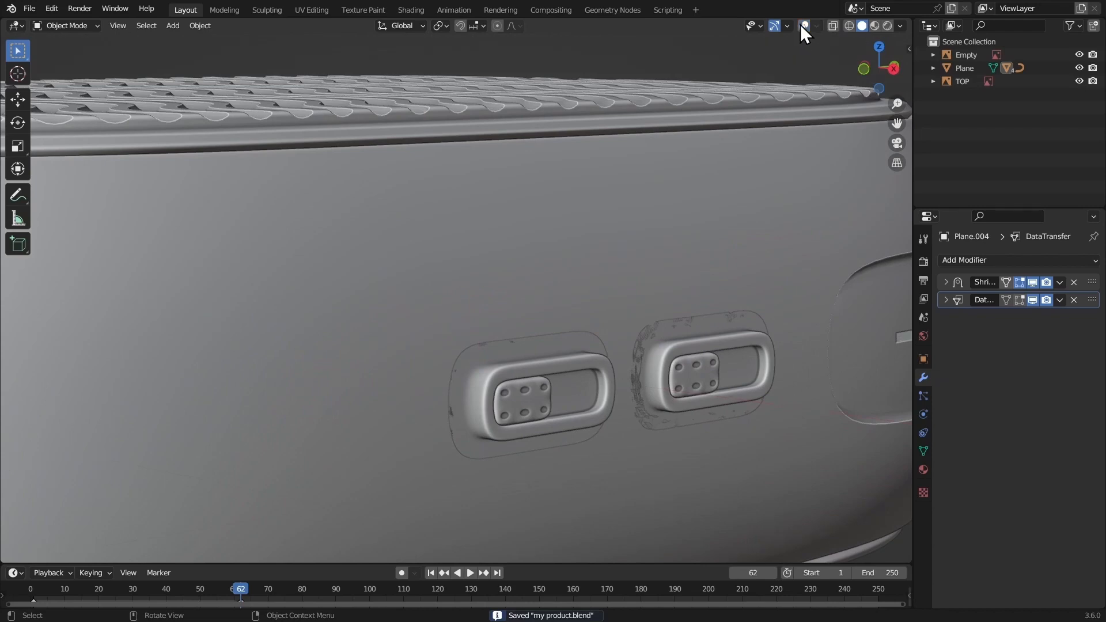
pyautogui.scroll(-3, 603, 308)
pyautogui.click(712, 290)
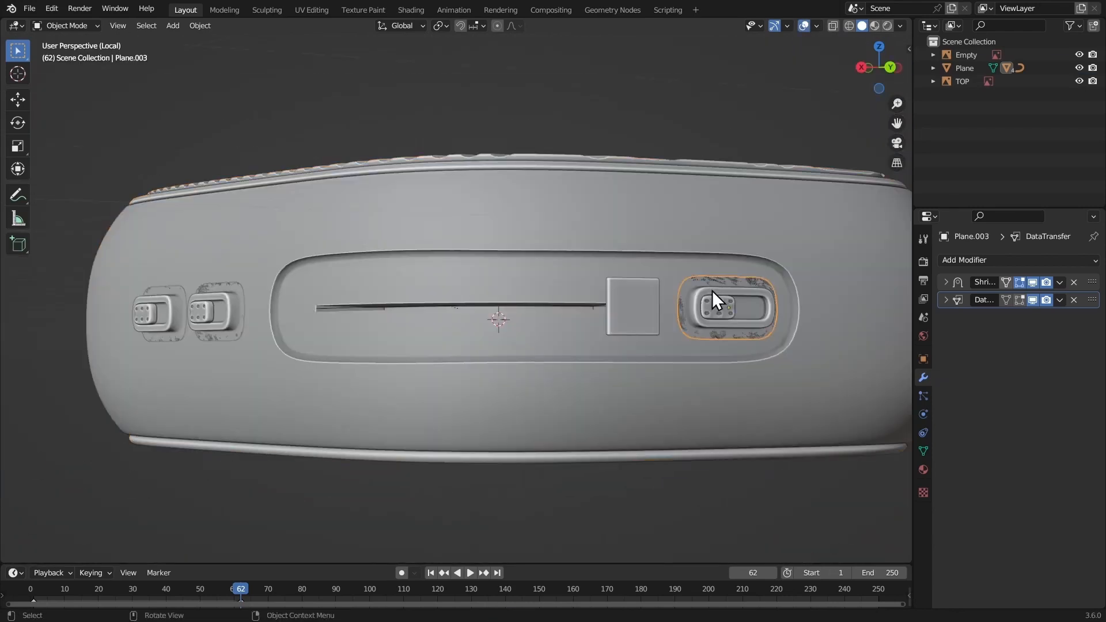
pyautogui.moveTo(224, 291); pyautogui.dragTo(374, 303, button='middle')
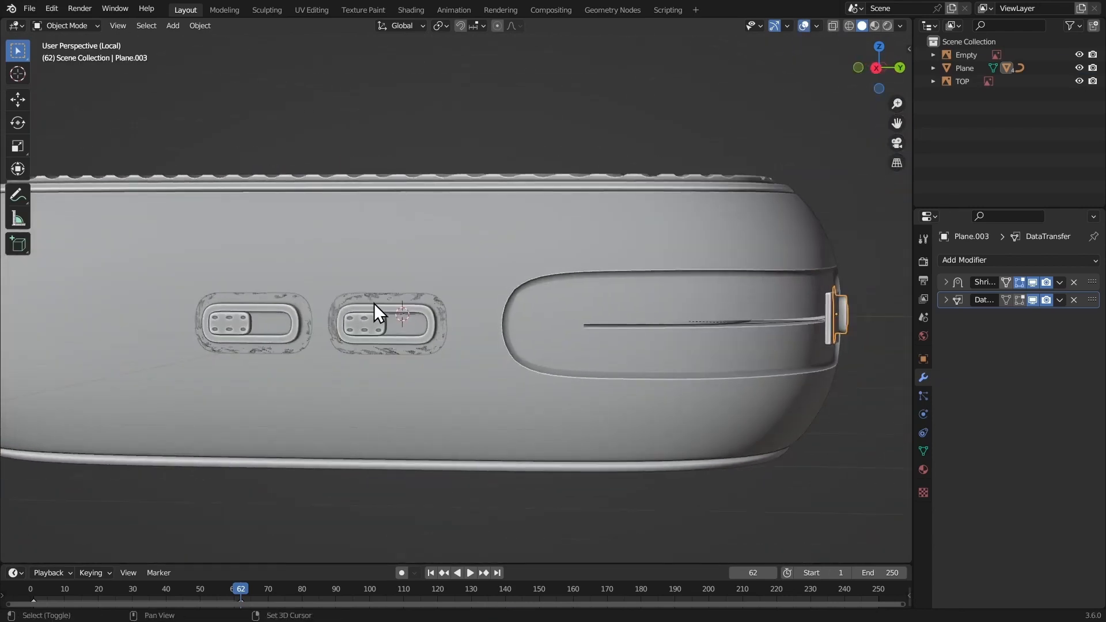
pyautogui.keyDown('shift'); pyautogui.click(267, 307); pyautogui.keyUp('shift')
pyautogui.hotkey('ctrl', 'a')
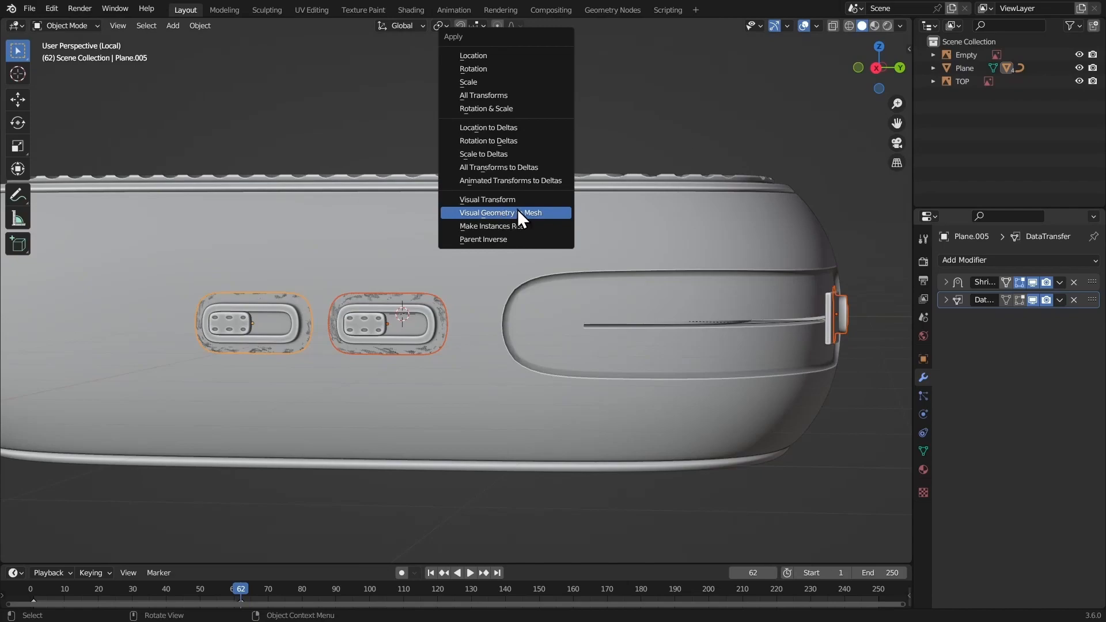
pyautogui.click(518, 212)
pyautogui.keyDown('shift'); pyautogui.click(524, 273); pyautogui.keyUp('shift')
pyautogui.click(560, 334)
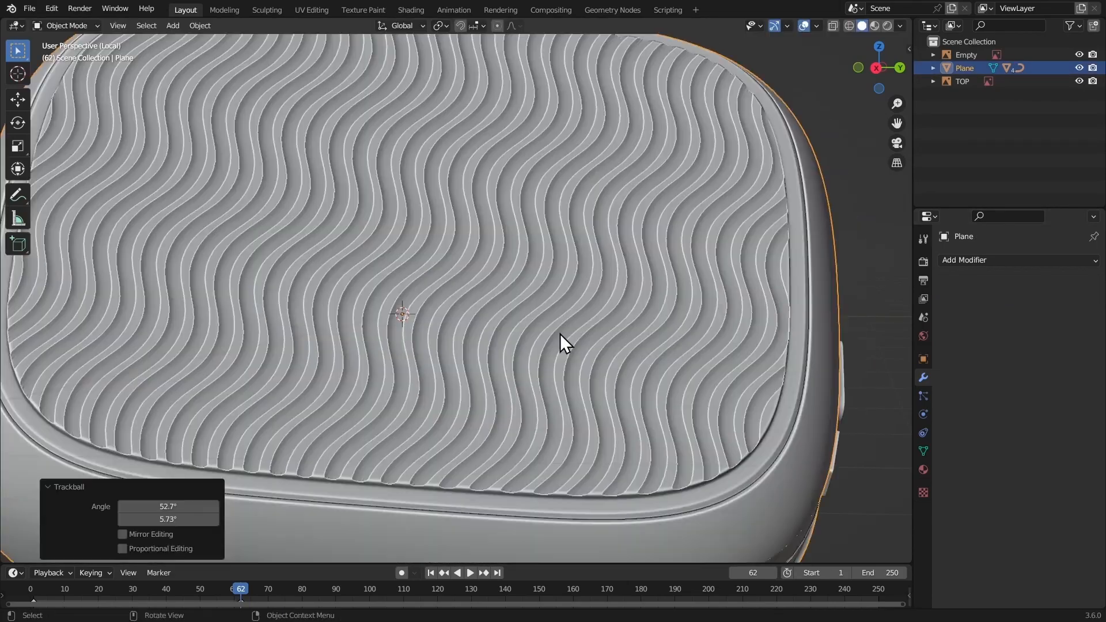
pyautogui.rightClick(582, 256)
# Add a 2 m plane over the body's underside in bottom view and scale it uniformly by 1.453
pyautogui.click(869, 67)
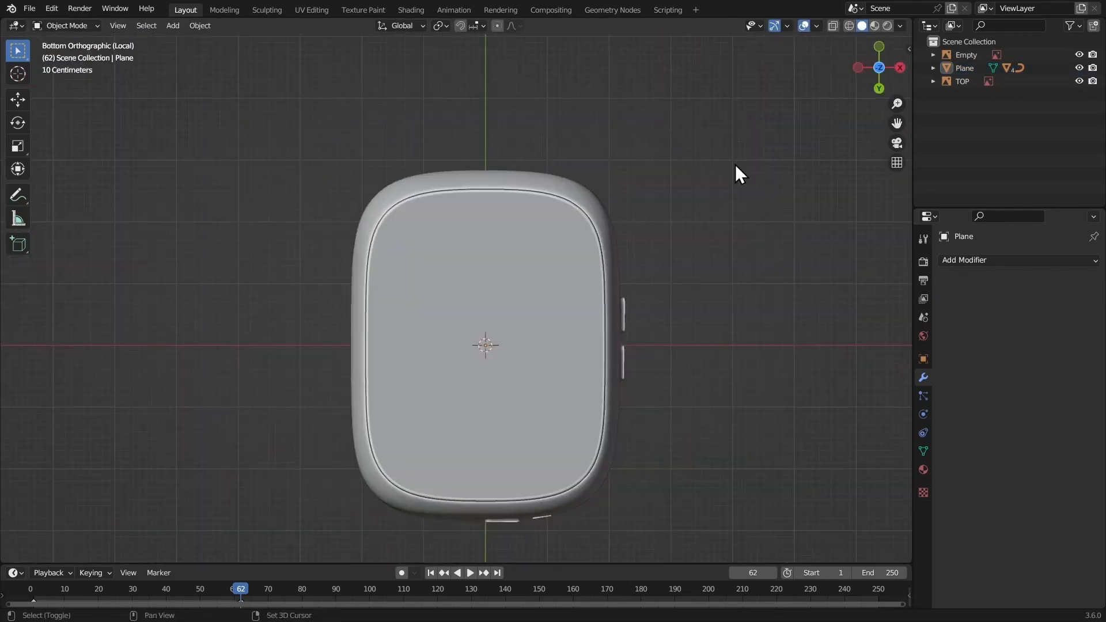
pyautogui.hotkey('shift', 'c')
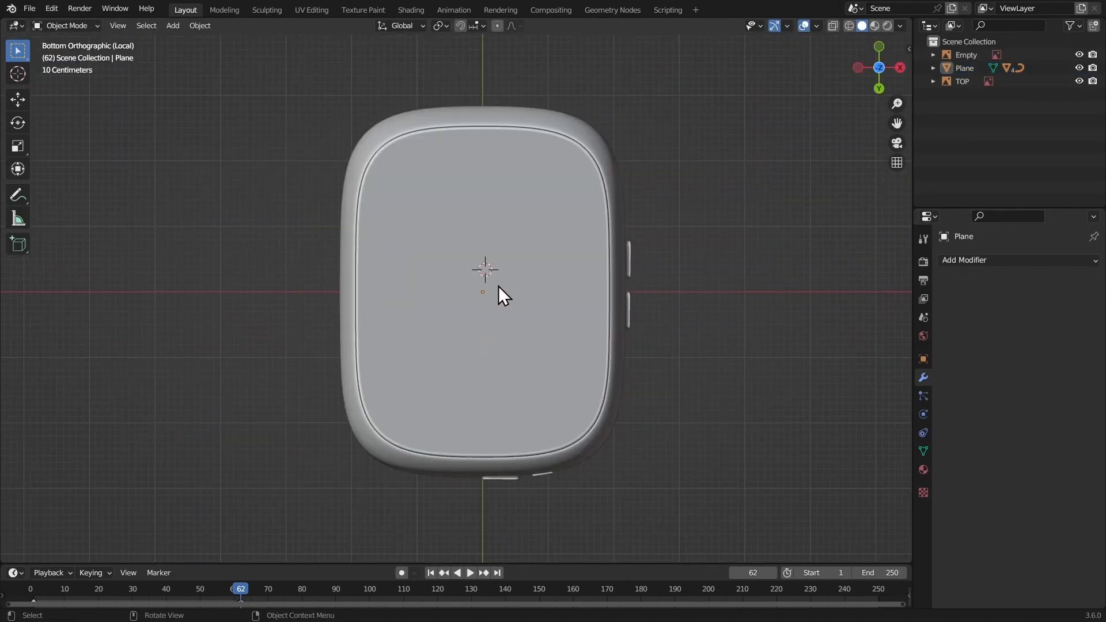
pyautogui.hotkey('shift', 'a')
pyautogui.click(495, 229)
pyautogui.press('s')
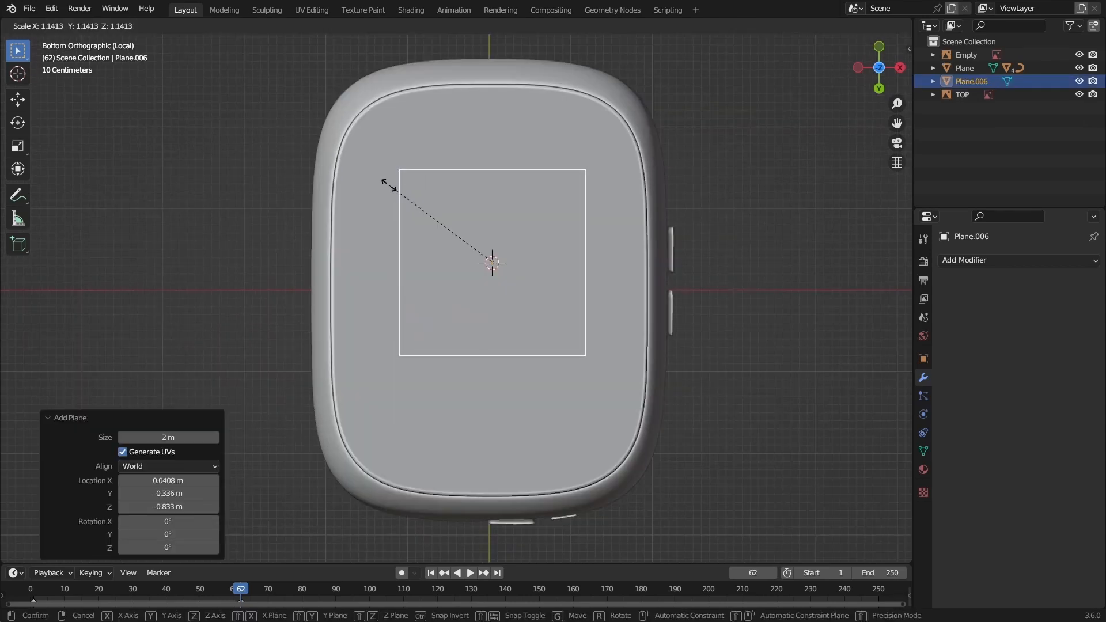
pyautogui.click(342, 186)
# Turn the enlarged timeline area into a Geometry Node Editor and create a new node tree for Plane.006
pyautogui.moveTo(496, 563); pyautogui.dragTo(496, 323)
pyautogui.click(15, 331)
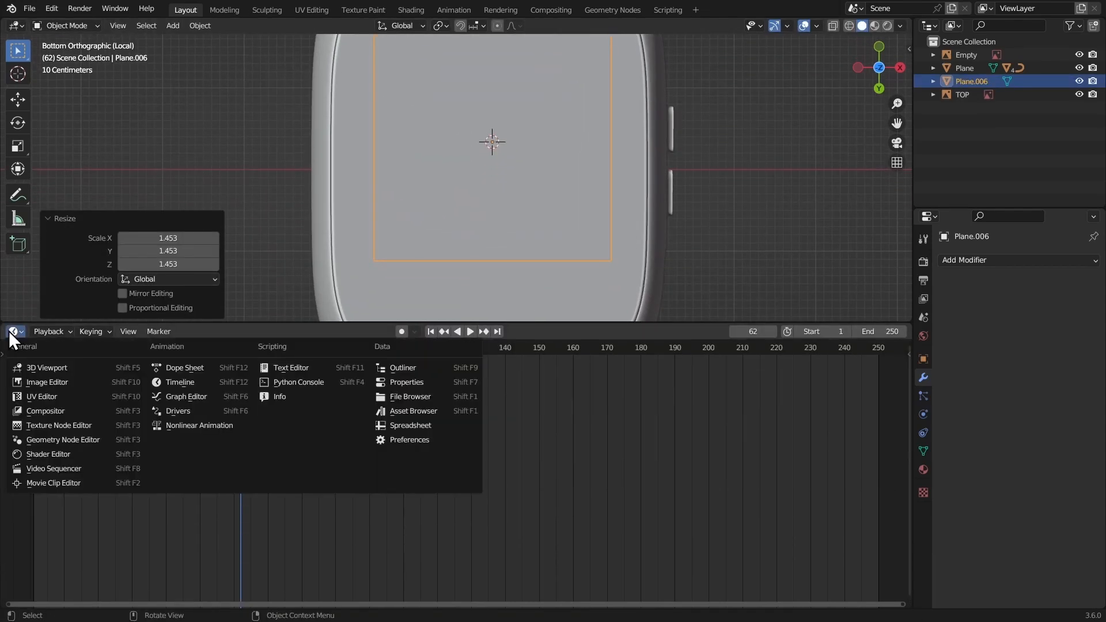
pyautogui.click(49, 436)
pyautogui.click(453, 331)
pyautogui.press('n')
pyautogui.press('Home')
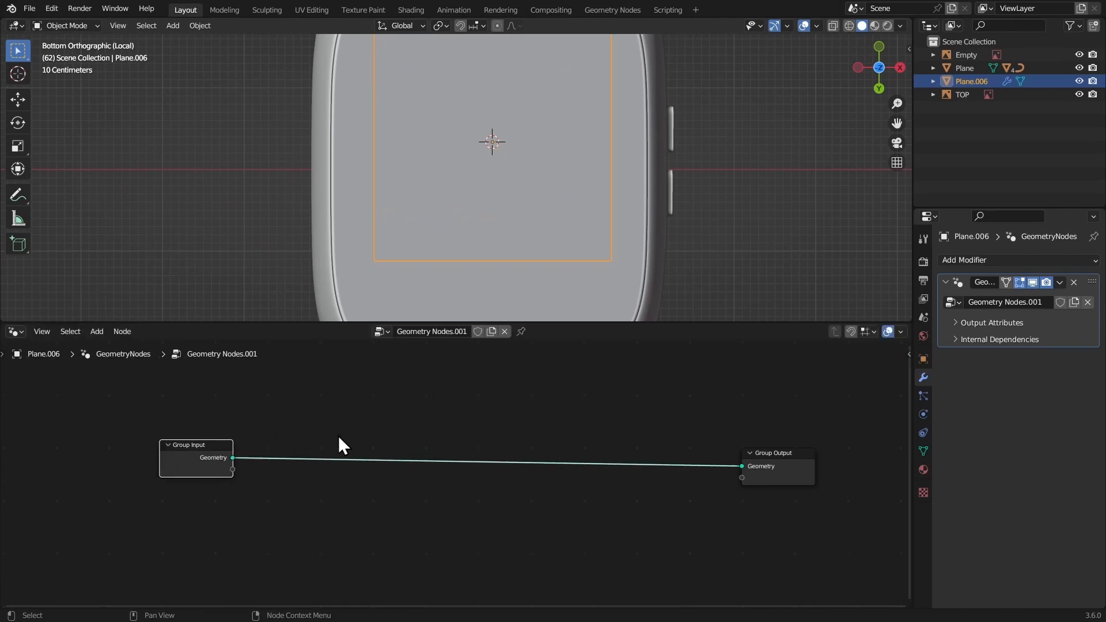
# Insert a Distribute Points on Faces node between Group Input and Group Output and set its method to Poisson Disk
pyautogui.hotkey('shift', 'a')
pyautogui.click(461, 308)
pyautogui.write('dist')
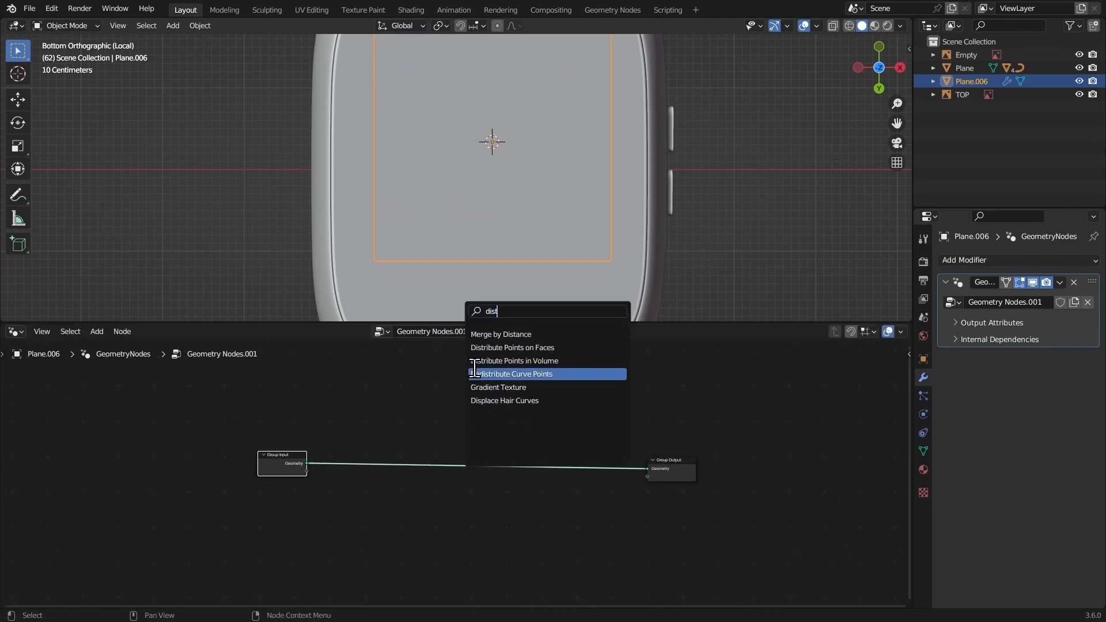
pyautogui.press('Return')
pyautogui.click(404, 515)
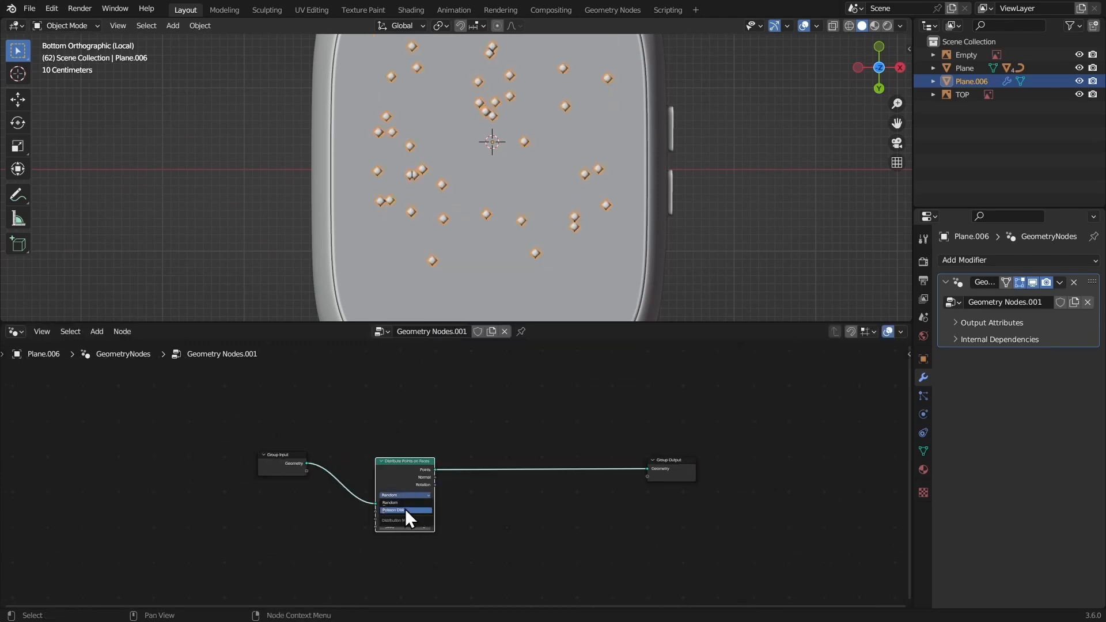
pyautogui.click(405, 509)
# Set the point distribution's Distance Min to 0.18 m and Density Max to about 103.45
pyautogui.scroll(3, 458, 467)
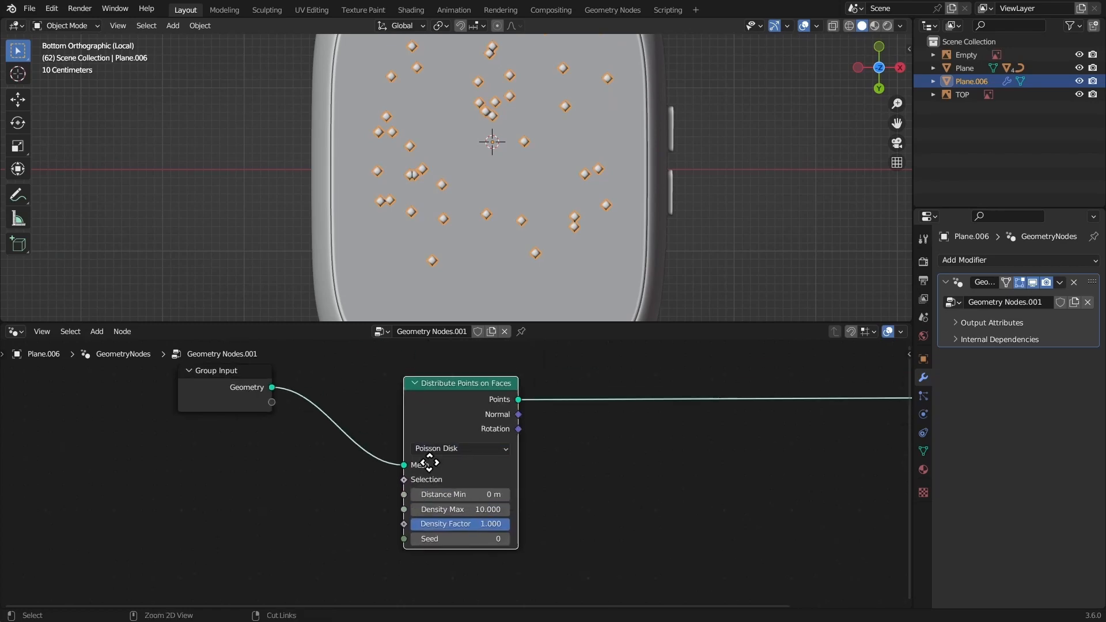
pyautogui.keyDown('ctrl'); pyautogui.moveTo(429, 462); pyautogui.dragTo(441, 496, button='middle'); pyautogui.keyUp('ctrl')
pyautogui.moveTo(477, 501); pyautogui.dragTo(443, 500)
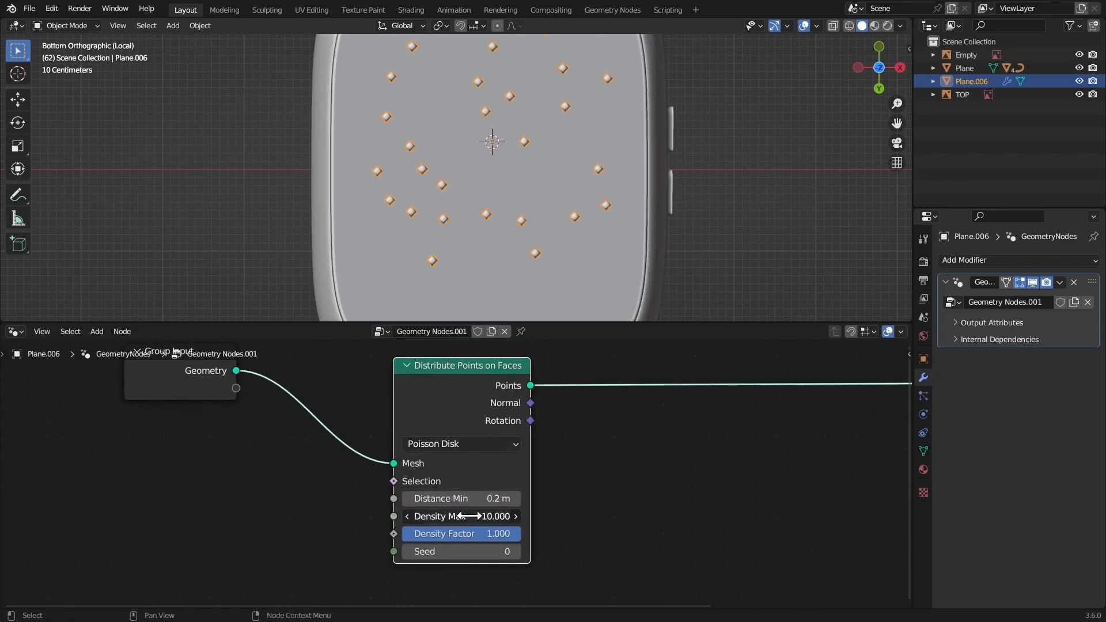
pyautogui.keyDown('ctrl'); pyautogui.moveTo(429, 384); pyautogui.dragTo(400, 355, button='middle'); pyautogui.keyUp('ctrl')
pyautogui.press('Tab')
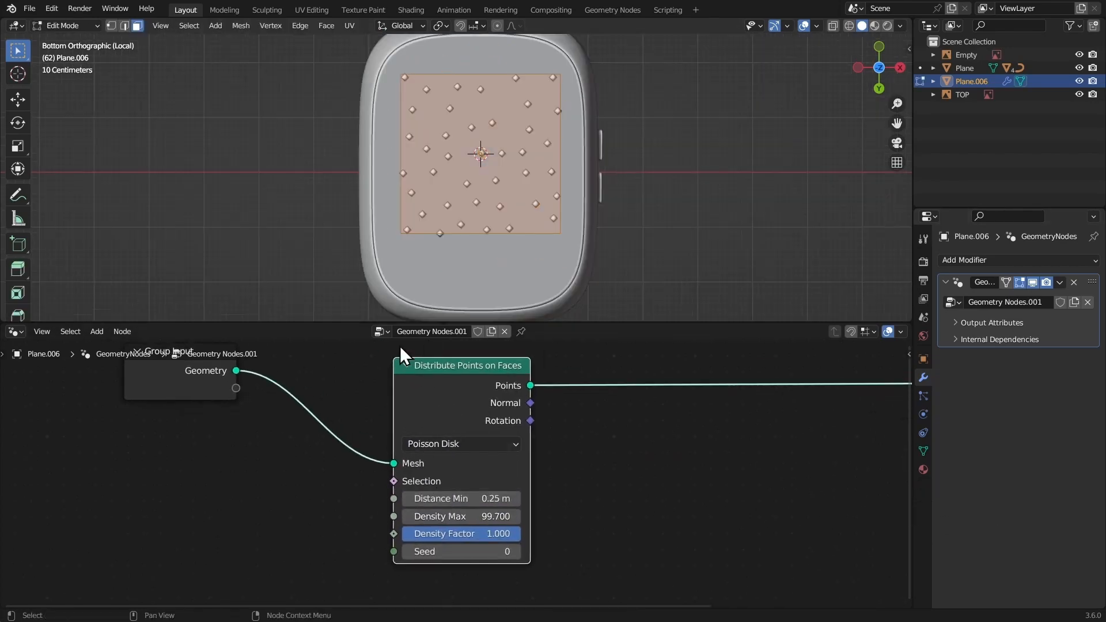
pyautogui.press('Tab')
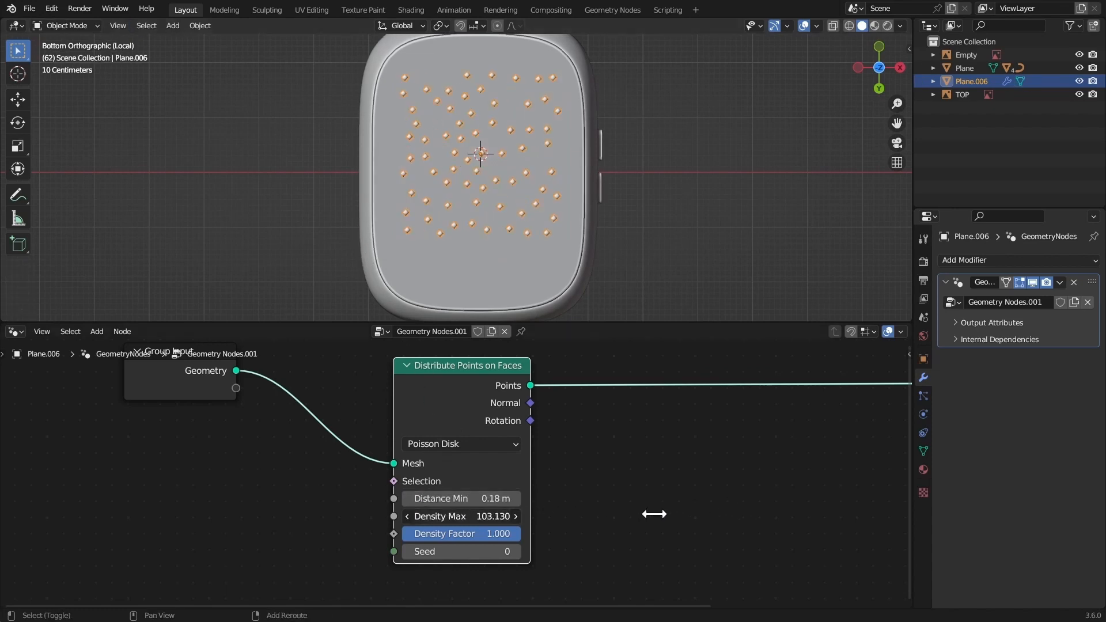
pyautogui.moveTo(655, 514); pyautogui.dragTo(609, 529)
# Reshape Plane.006 into an irregular quadrilateral by moving its corner vertices, and shift it about -0.105 m in X and 0.01 m in Y
pyautogui.press('Tab')
pyautogui.click(549, 76)
pyautogui.press('g')
pyautogui.click(496, 129)
pyautogui.click(402, 75)
pyautogui.press('g')
pyautogui.click(425, 94)
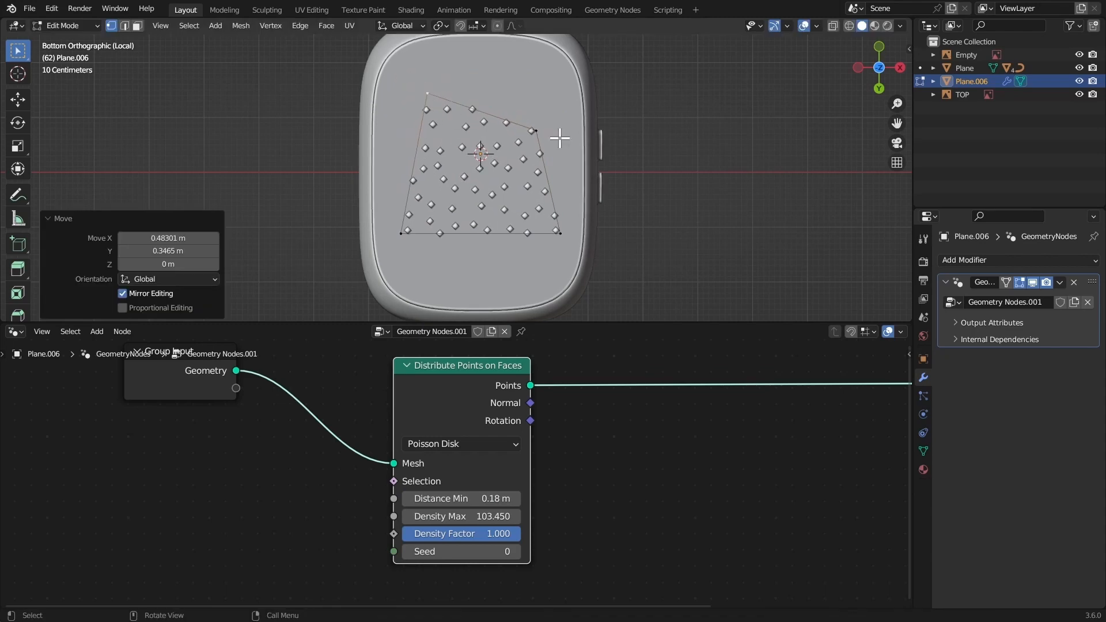
pyautogui.click(403, 264)
pyautogui.press('g')
pyautogui.click(439, 144)
pyautogui.press('Tab')
pyautogui.press('g')
pyautogui.click(432, 144)
# Insert an Instance on Points node before Group Output and connect a Cylinder mesh as its instance
pyautogui.scroll(-3, 547, 426)
pyautogui.hotkey('shift', 'a')
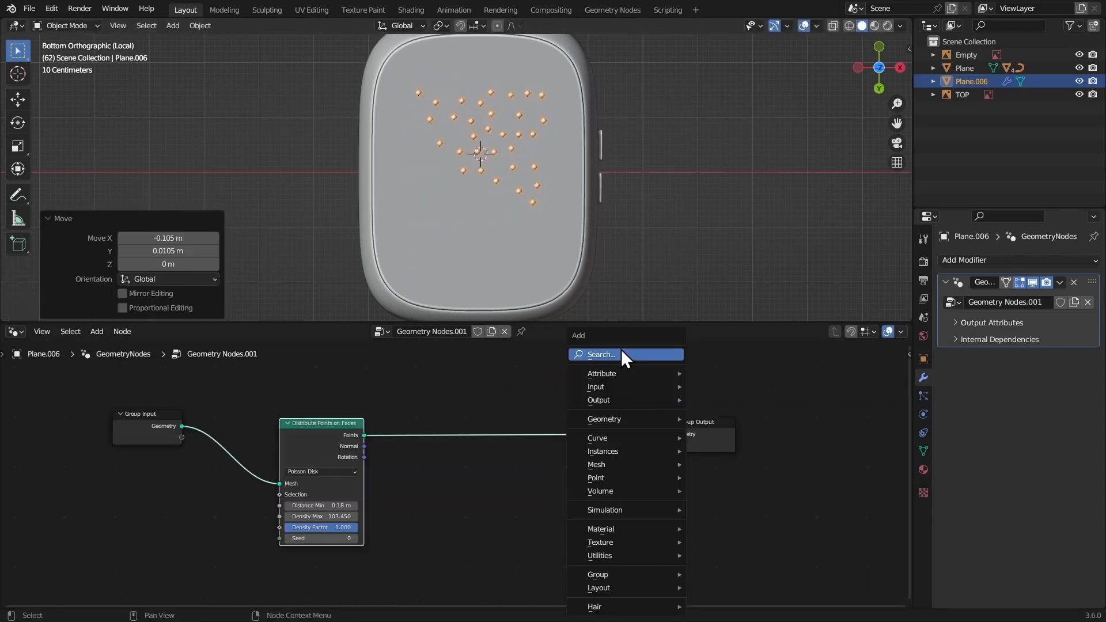
pyautogui.click(621, 355)
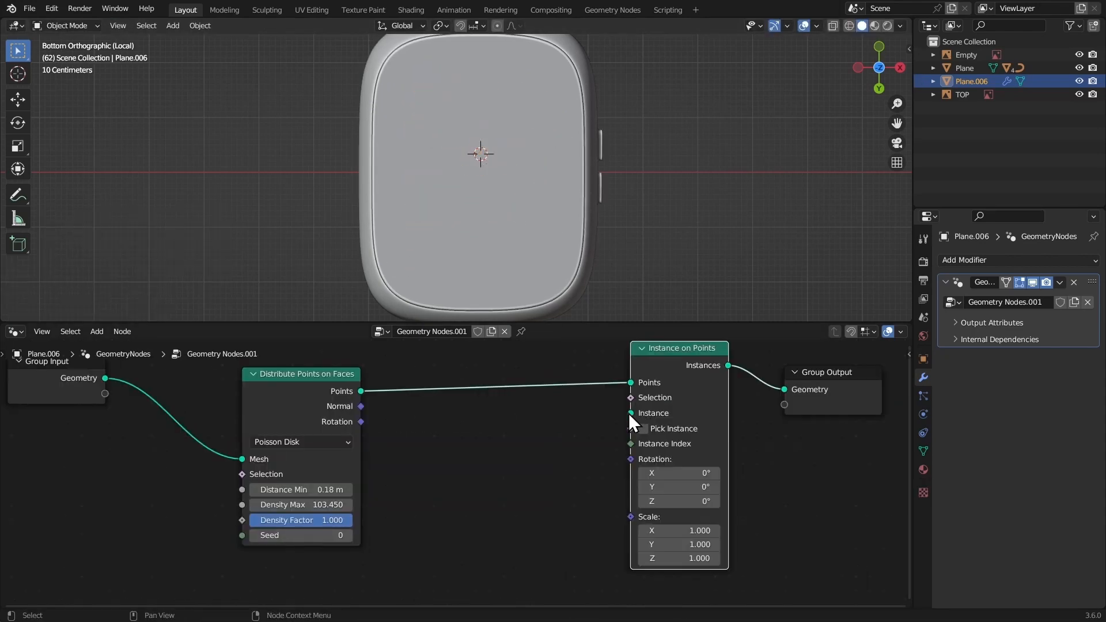
pyautogui.moveTo(629, 413); pyautogui.dragTo(582, 415)
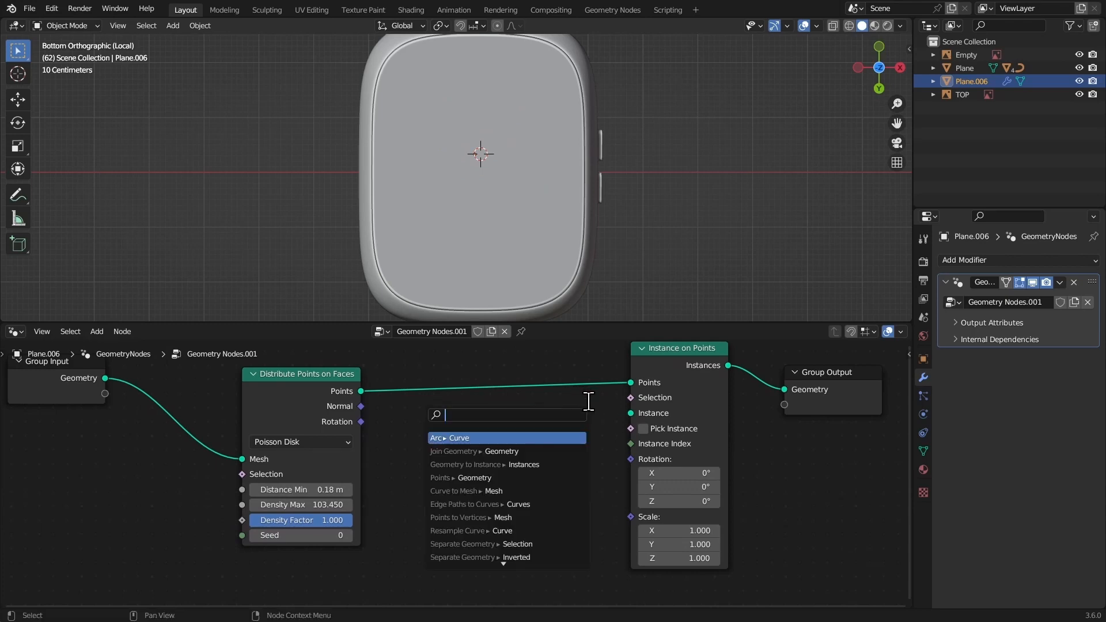
pyautogui.write('cylinder')
pyautogui.press('Return')
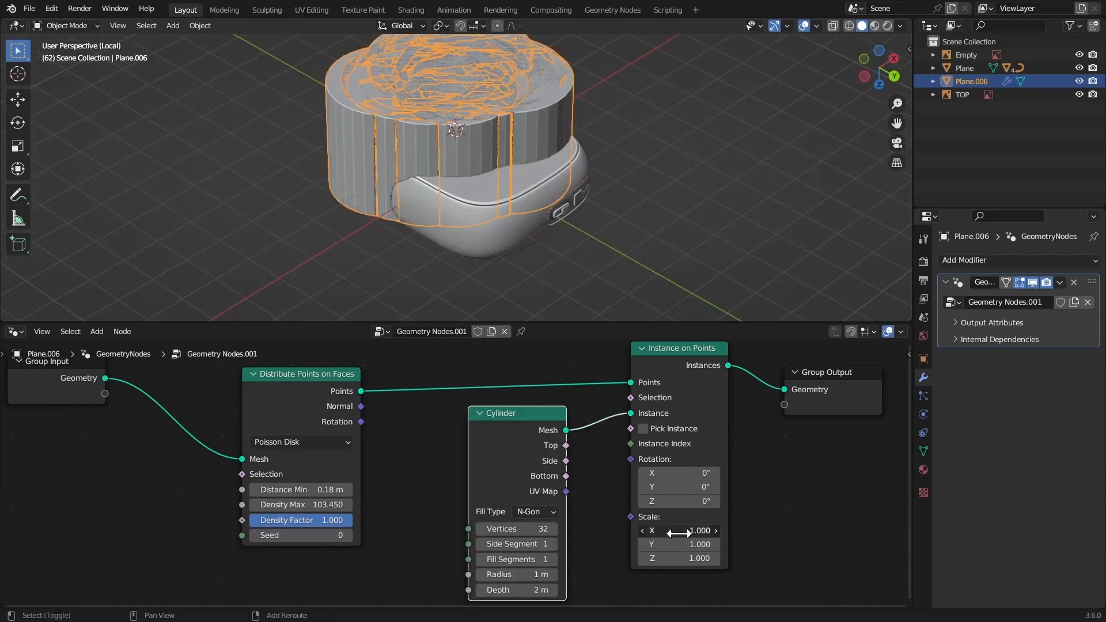
# Set the instance scale to 0.04, cylinder radius 0.44 m and depth 12.3 m, Distance Min 0.11 m and Density Max about 221.65
pyautogui.moveTo(679, 533); pyautogui.dragTo(646, 561)
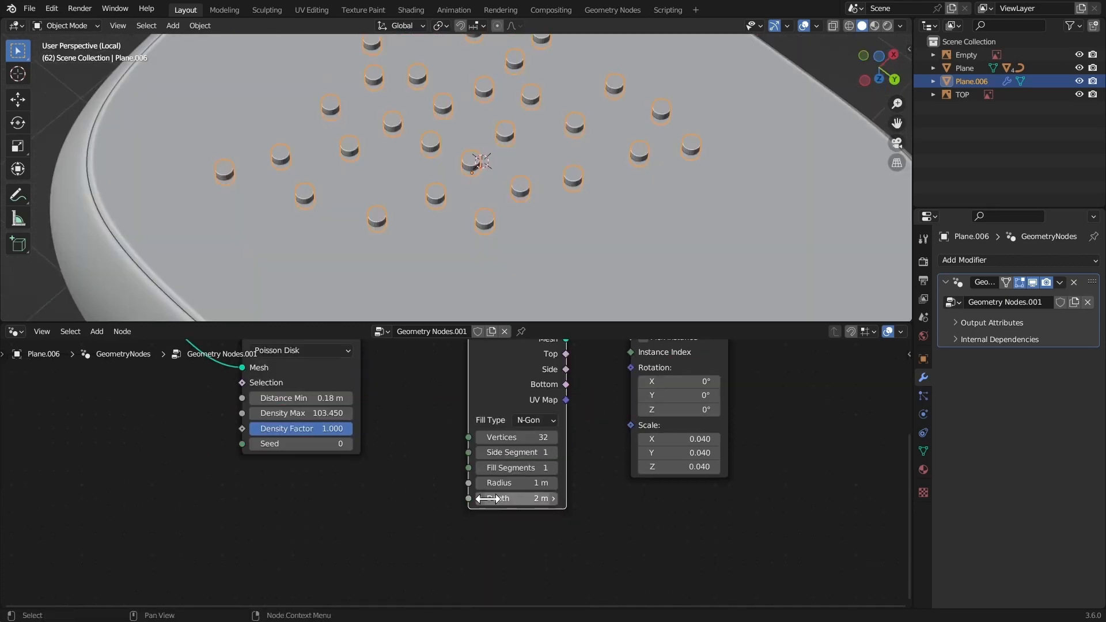
pyautogui.moveTo(493, 498)
pyautogui.mouseDown()
pyautogui.moveTo(585, 511)
pyautogui.moveTo(490, 484)
pyautogui.mouseUp()
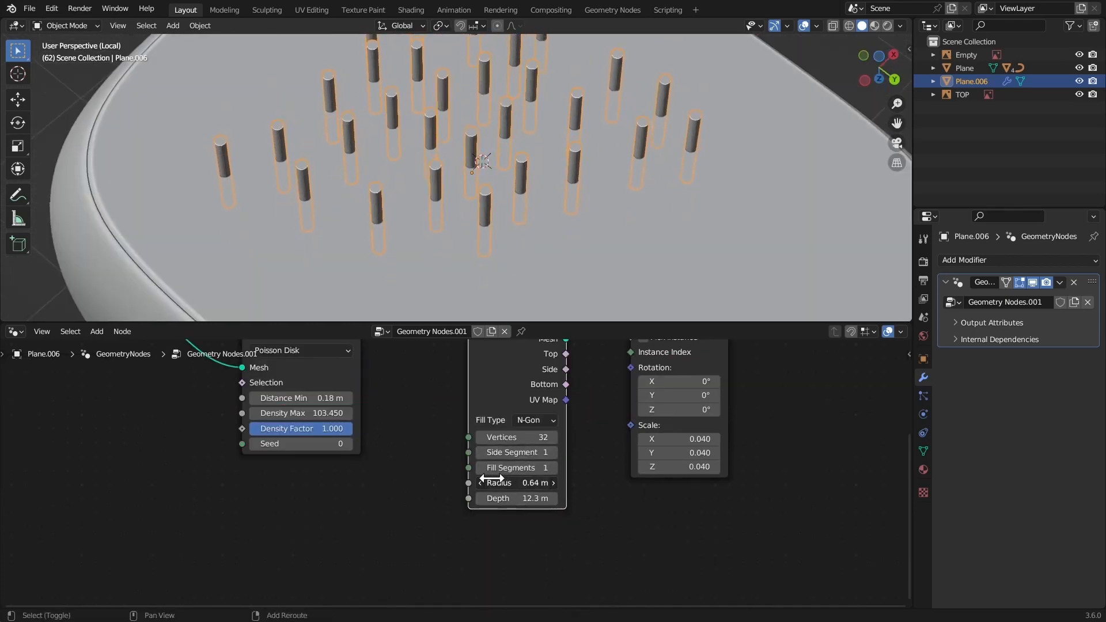
pyautogui.moveTo(311, 413); pyautogui.dragTo(310, 397)
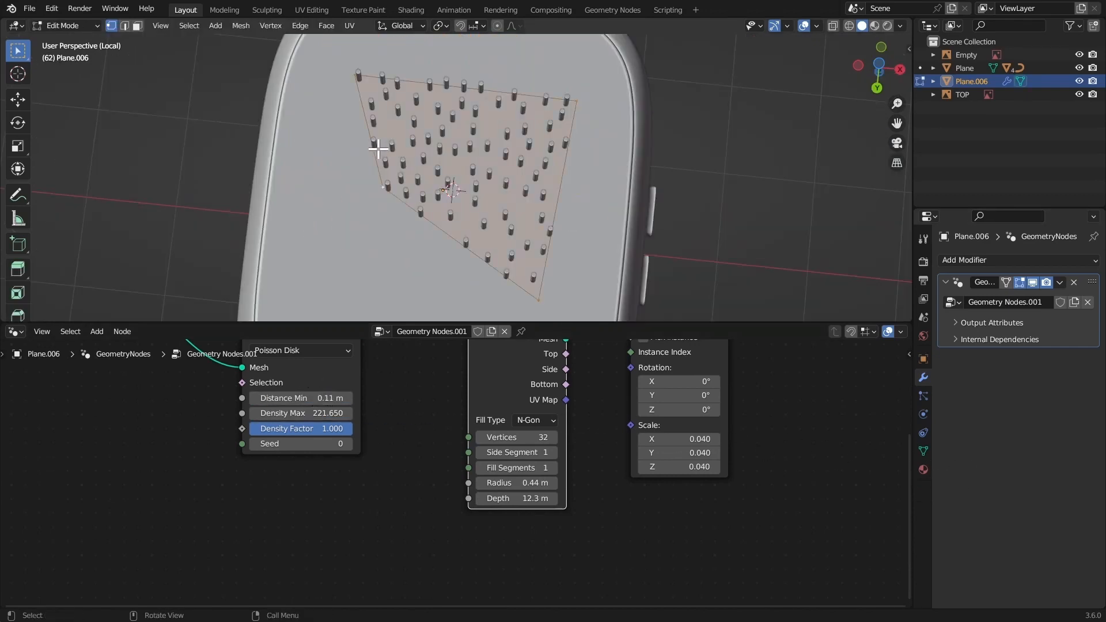
# Scale the plane's mesh and move the cylinder array about -0.14 m along Z into the body's underside
pyautogui.press('s')
pyautogui.click(461, 190)
pyautogui.moveTo(461, 190); pyautogui.dragTo(496, 234, button='middle')
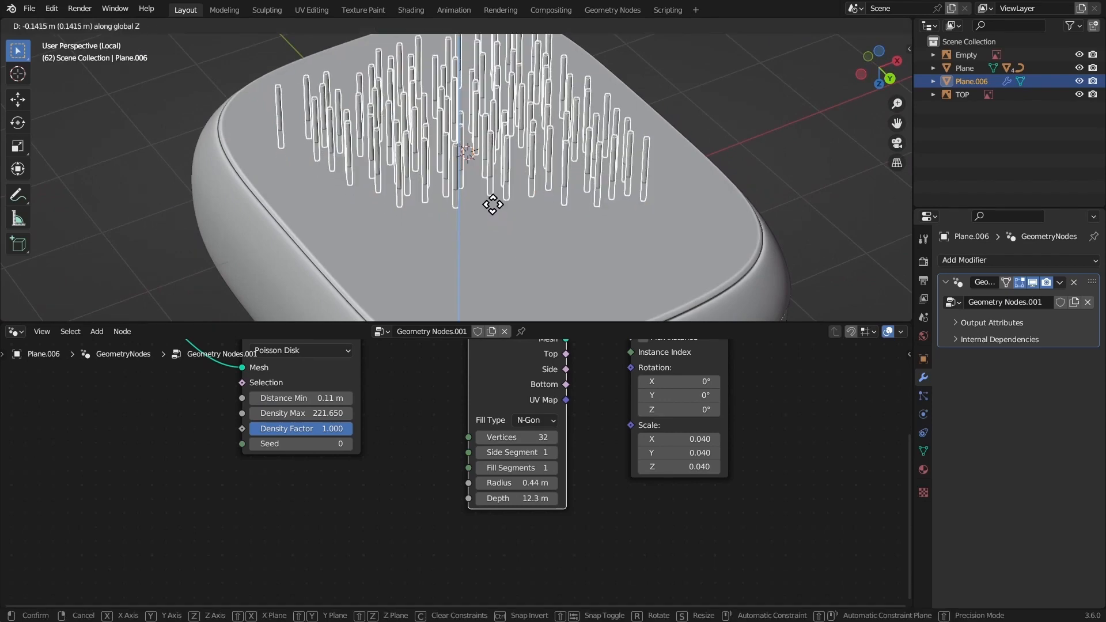
pyautogui.click(486, 202)
# Add a Boolean modifier to the body
pyautogui.click(959, 259)
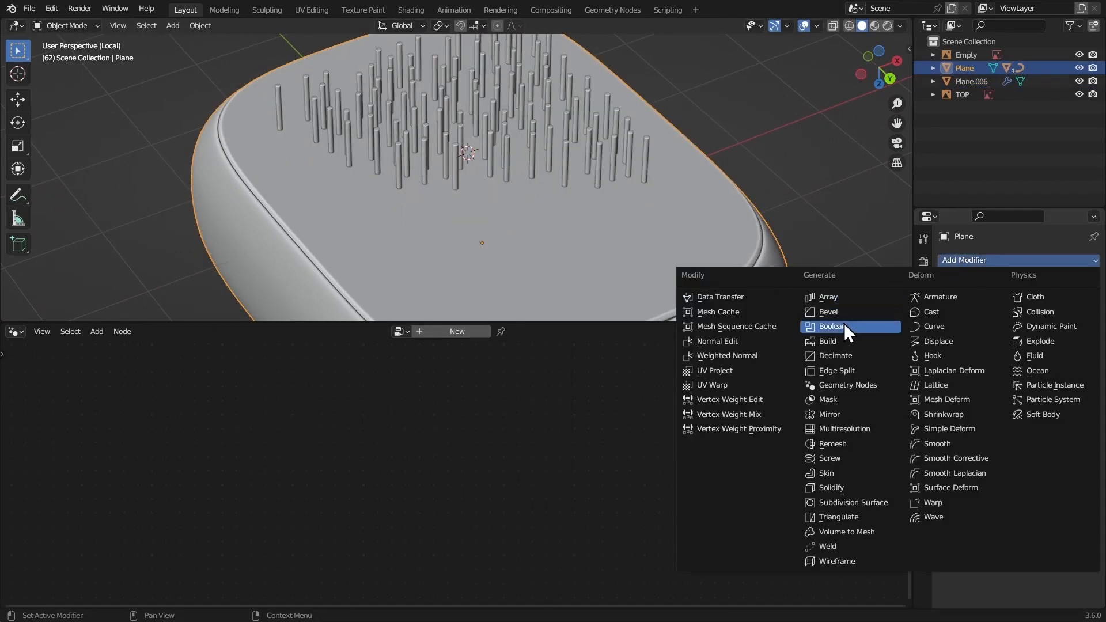
pyautogui.click(845, 324)
# Insert a Realize Instances node between Instance on Points and Group Output in Plane.006's node tree
pyautogui.click(568, 122)
pyautogui.moveTo(494, 458); pyautogui.dragTo(286, 569, button='middle')
pyautogui.hotkey('shift', 'a')
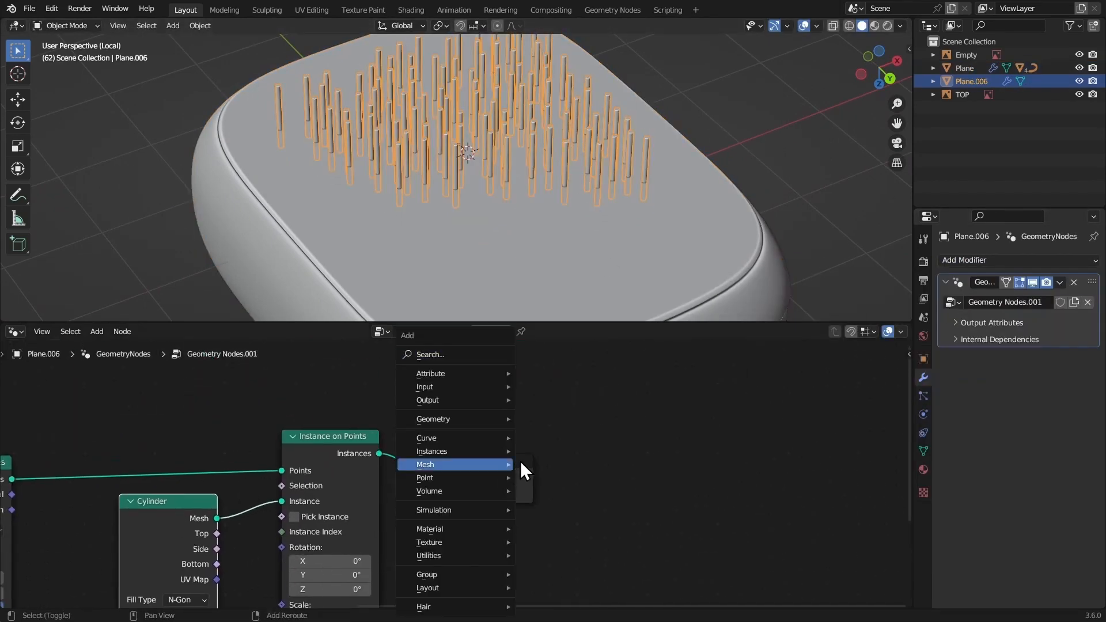
pyautogui.click(449, 353)
pyautogui.write('rea')
pyautogui.click(465, 376)
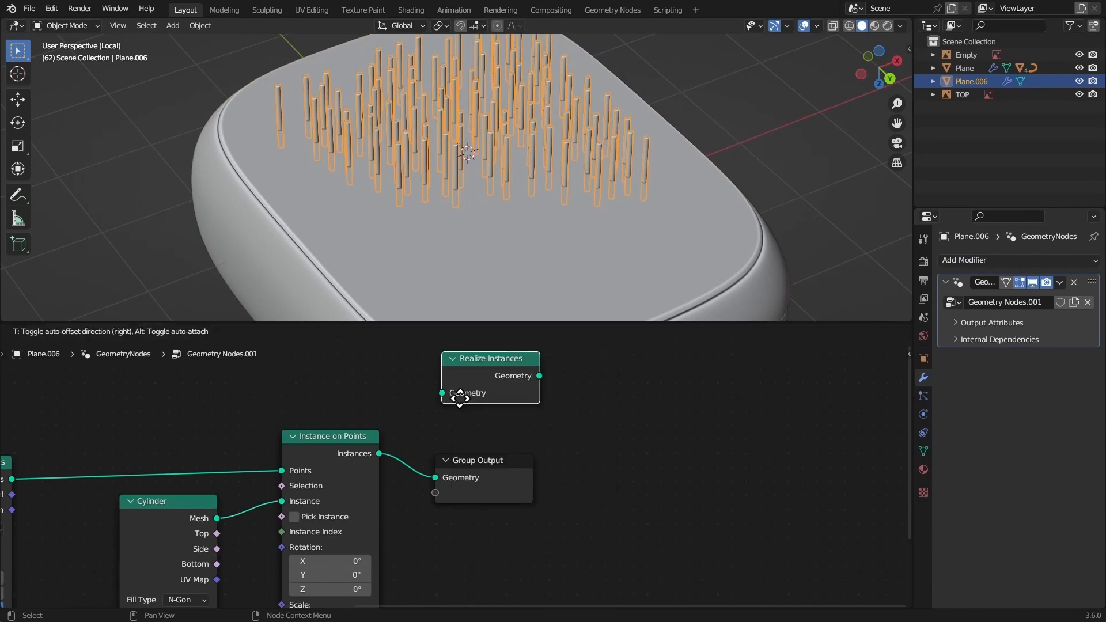
pyautogui.click(423, 475)
# Assign Plane.006 as the object of the body's Boolean Difference and hide the cylinders
pyautogui.click(625, 218)
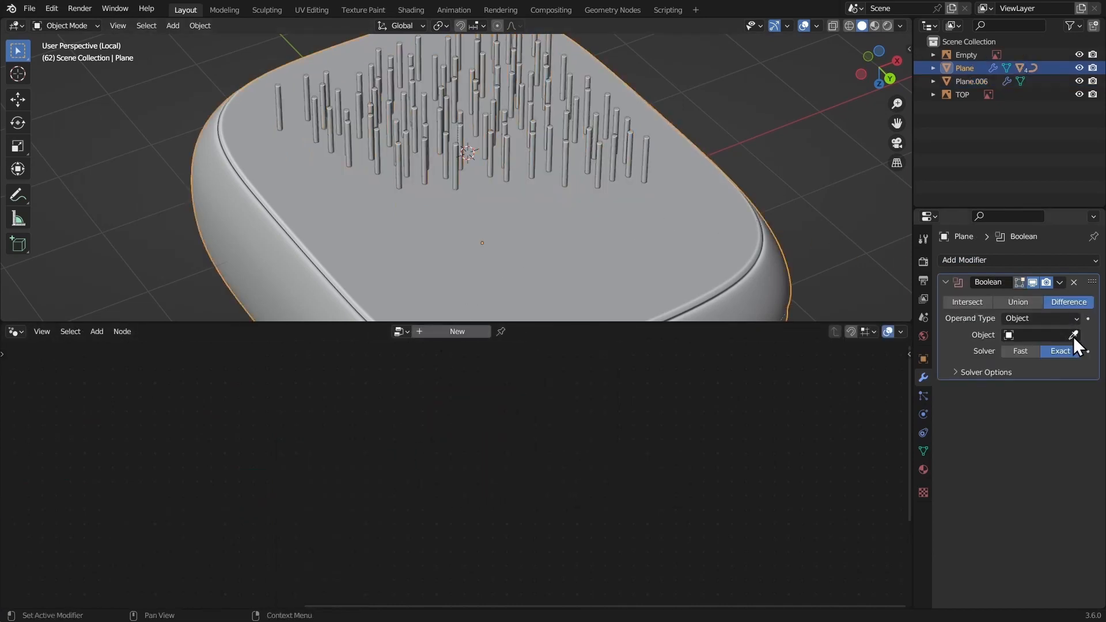
pyautogui.click(634, 144)
pyautogui.click(633, 143)
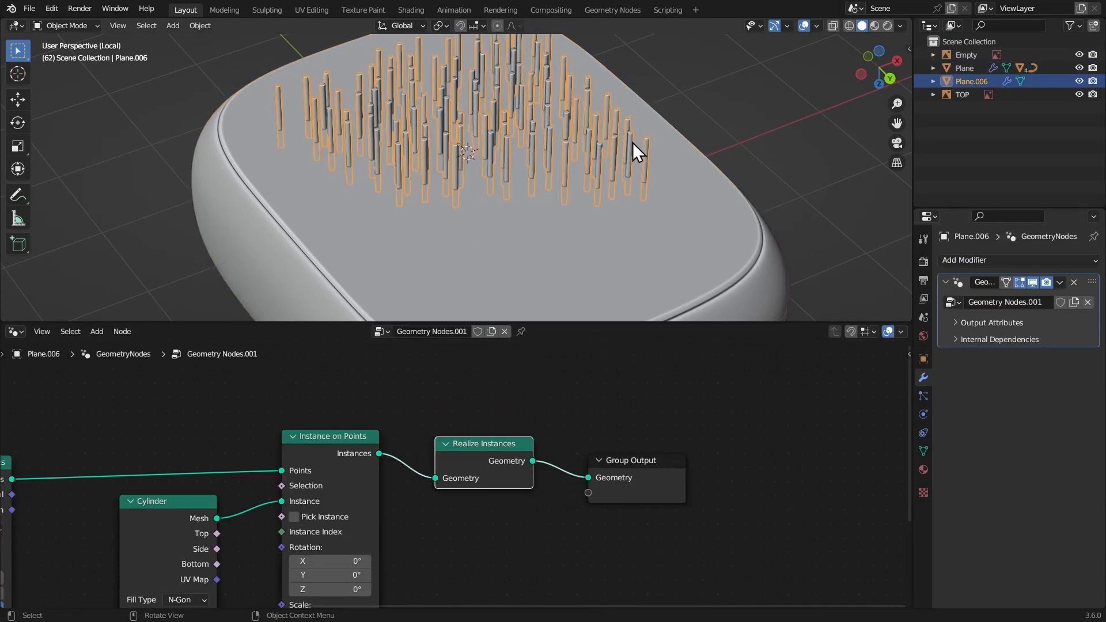
pyautogui.press('h')
pyautogui.moveTo(629, 154); pyautogui.dragTo(594, 197, button='middle')
pyautogui.click(594, 196)
# Set the cylinder node's radius to 0.6 m and depth to 15 m in the hidden Plane.006's node tree
pyautogui.click(973, 82)
pyautogui.moveTo(474, 390); pyautogui.dragTo(546, 363, button='middle')
pyautogui.moveTo(391, 486); pyautogui.dragTo(667, 364, button='middle')
pyautogui.moveTo(397, 443); pyautogui.dragTo(434, 372, button='middle')
pyautogui.scroll(6, 433, 373)
pyautogui.scroll(4, 461, 227)
pyautogui.moveTo(503, 205); pyautogui.dragTo(522, 230, button='middle')
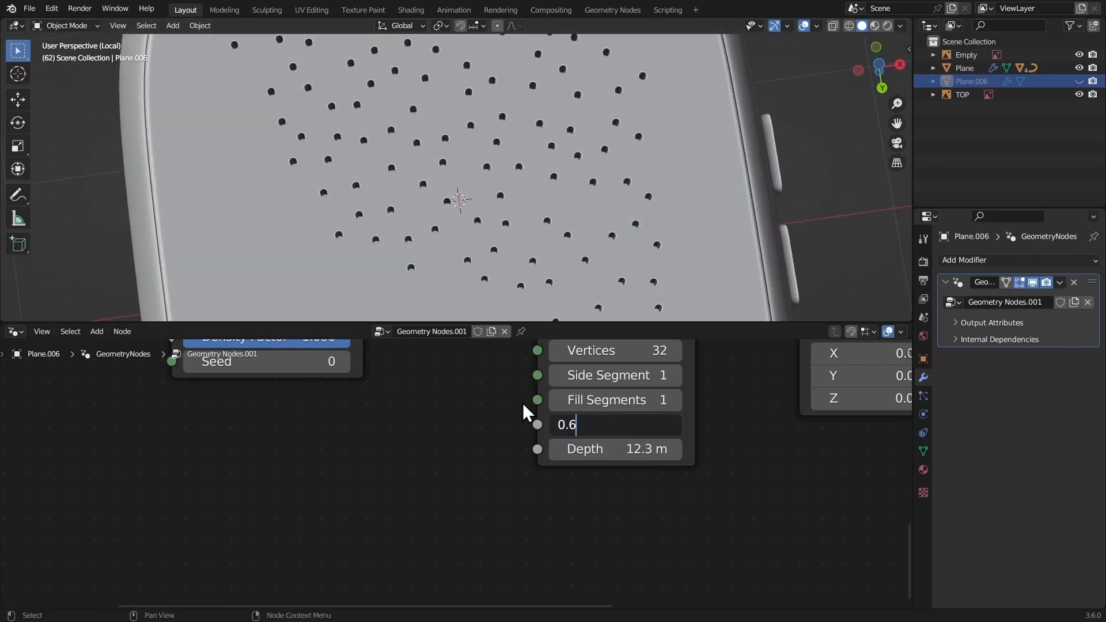
pyautogui.click(611, 448)
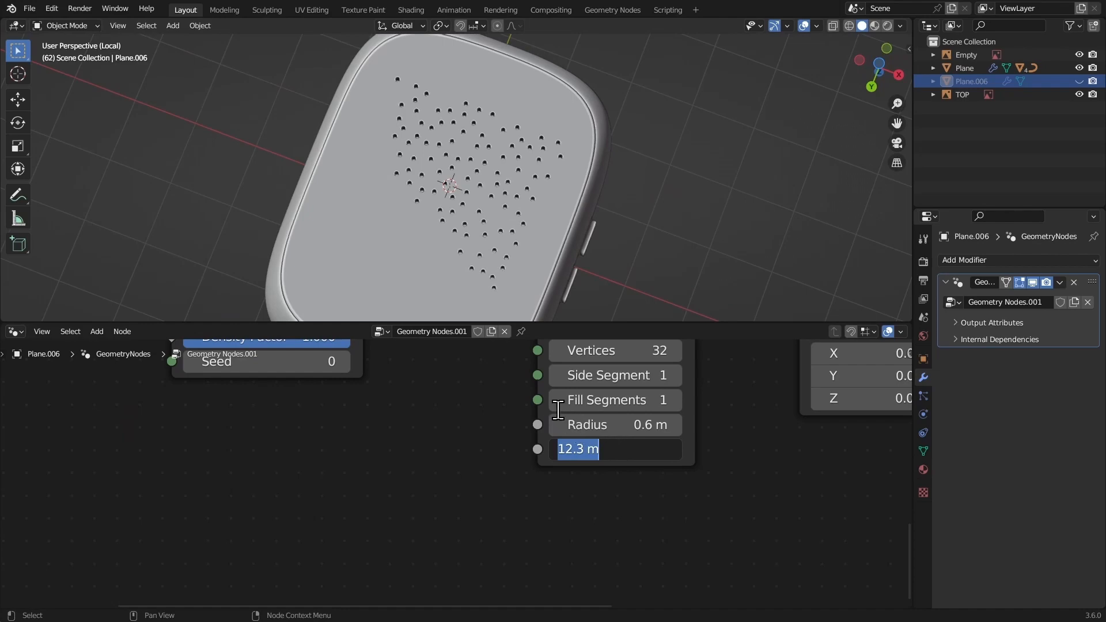
pyautogui.scroll(-2, 562, 272)
pyautogui.moveTo(475, 223)
pyautogui.mouseDown(button='middle')
pyautogui.moveTo(563, 272)
pyautogui.moveTo(476, 227)
pyautogui.mouseUp(button='middle')
pyautogui.scroll(2, 476, 226)
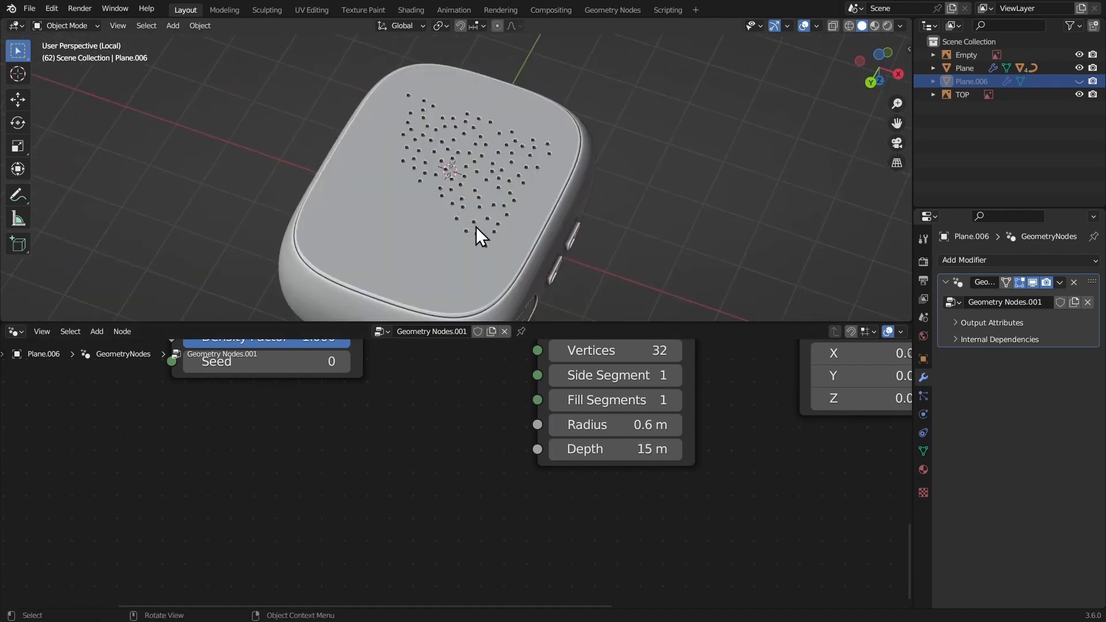
# Apply the Boolean modifier on the body to make the underside holes permanent
pyautogui.moveTo(542, 349); pyautogui.dragTo(545, 371, button='middle')
pyautogui.click(576, 172)
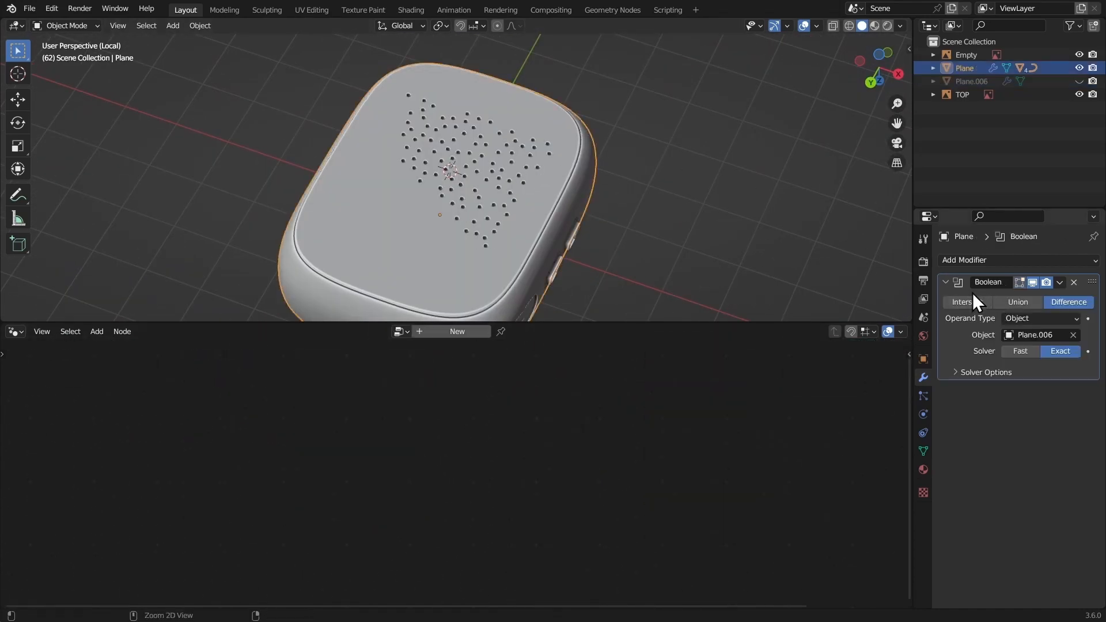
pyautogui.hotkey('ctrl', 'a')
pyautogui.click(957, 81)
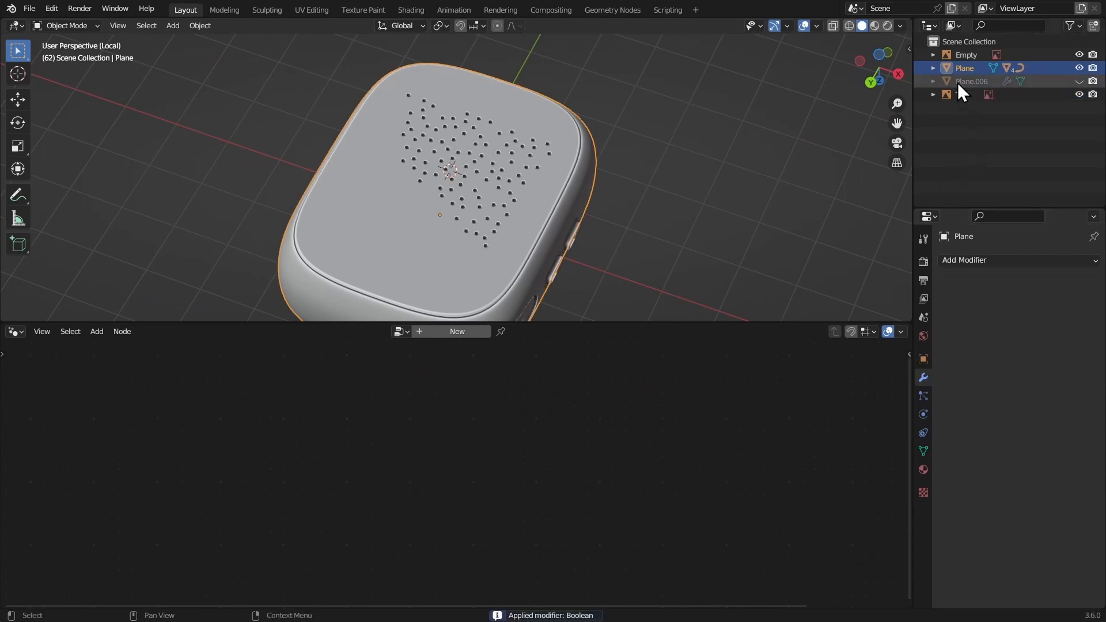
pyautogui.click(988, 167)
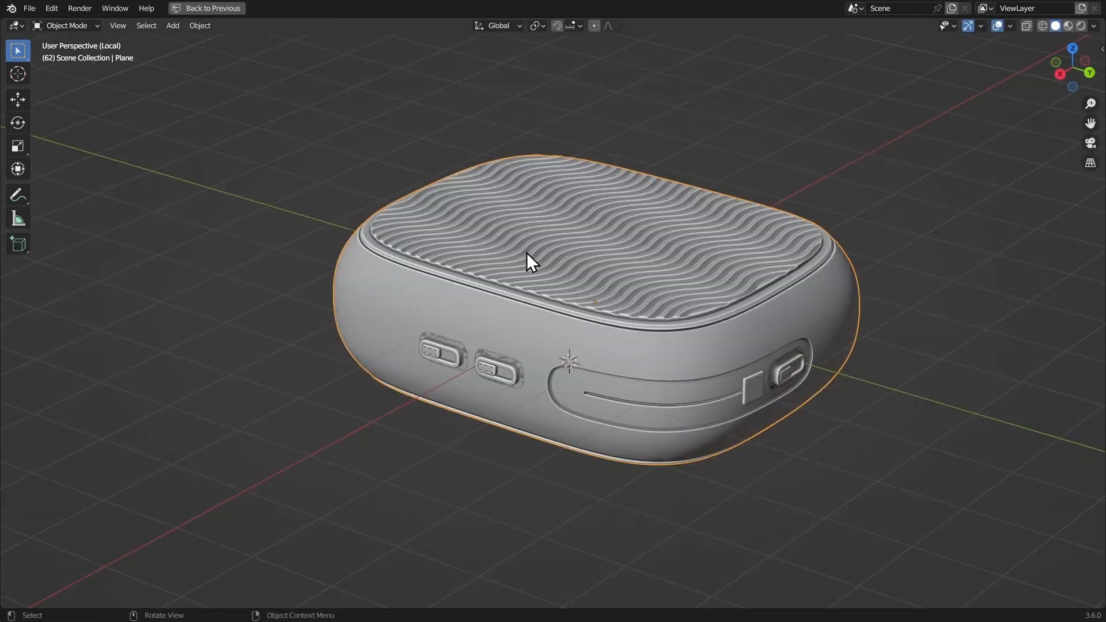
# Stand the product upright by rotating it 90° about X and turn it 180° about Z
pyautogui.write('rx90')
pyautogui.press('Return')
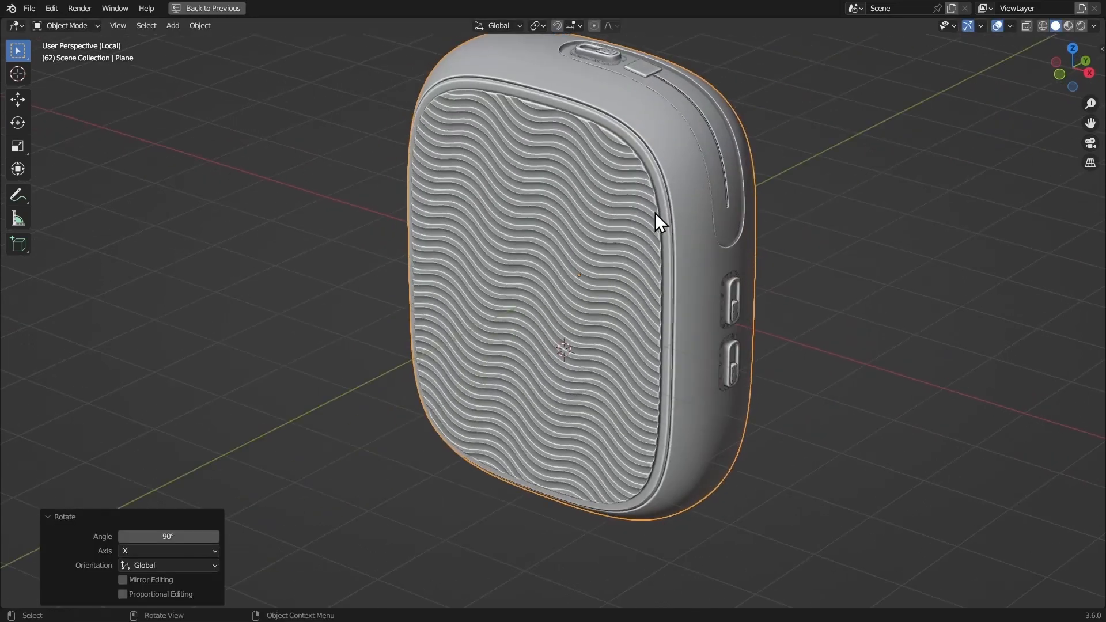
pyautogui.moveTo(655, 213); pyautogui.dragTo(649, 264, button='middle')
pyautogui.write('rz180')
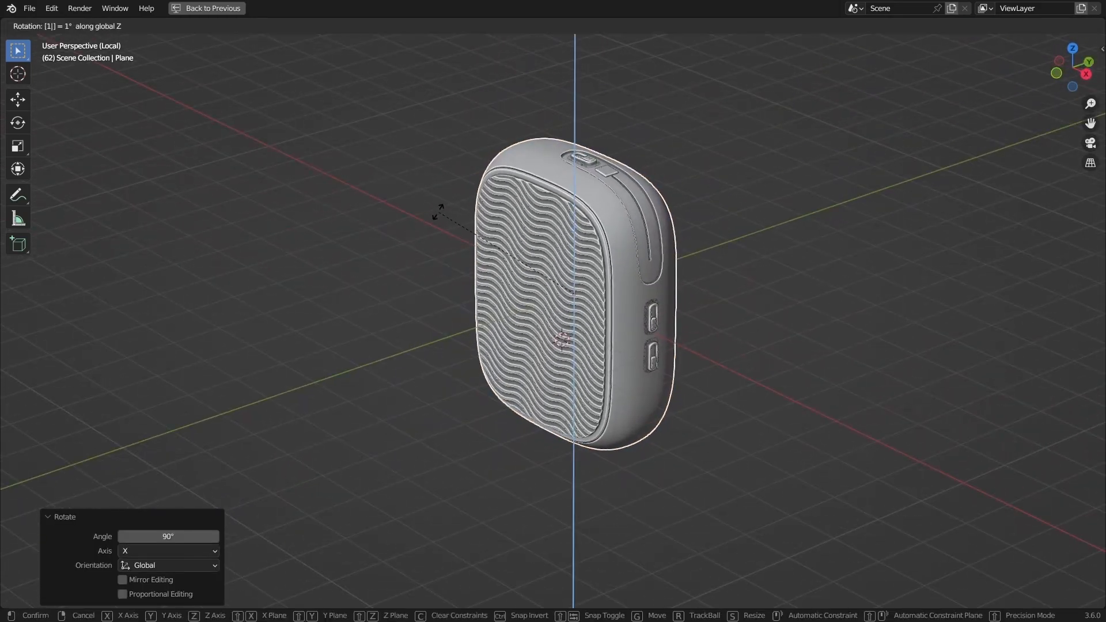
pyautogui.press('Return')
# In back view, rotate the upper vertices of switch Plane.003 about 1.44° with smooth proportional editing, reduce the proportional size and move them
pyautogui.click(1089, 62)
pyautogui.scroll(3, 626, 304)
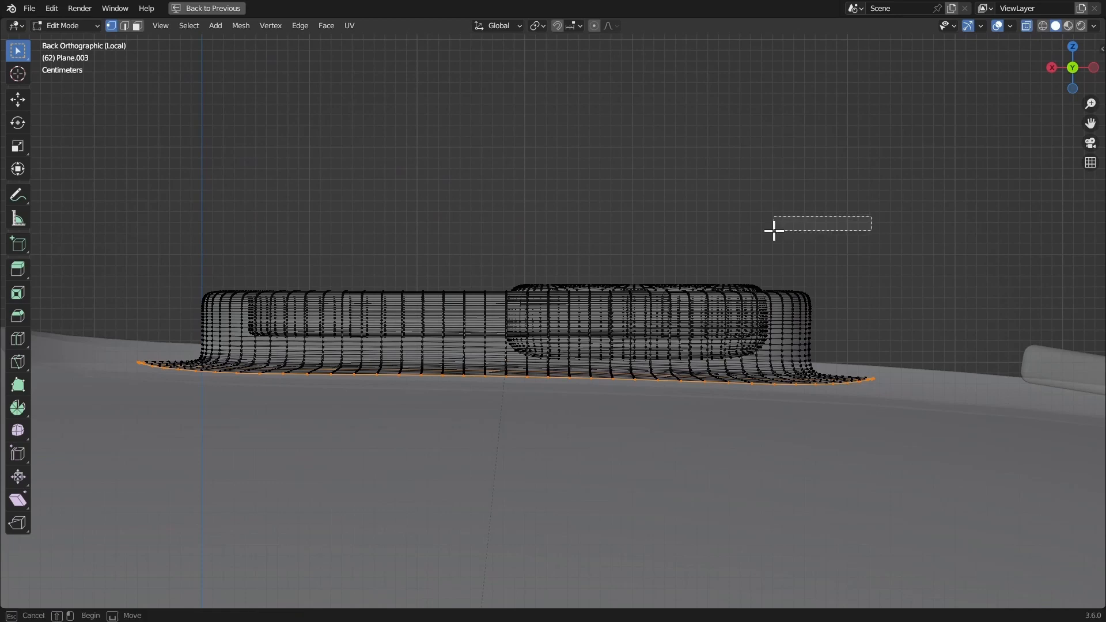
pyautogui.moveTo(773, 230); pyautogui.dragTo(141, 302)
pyautogui.hotkey('alt', 'z')
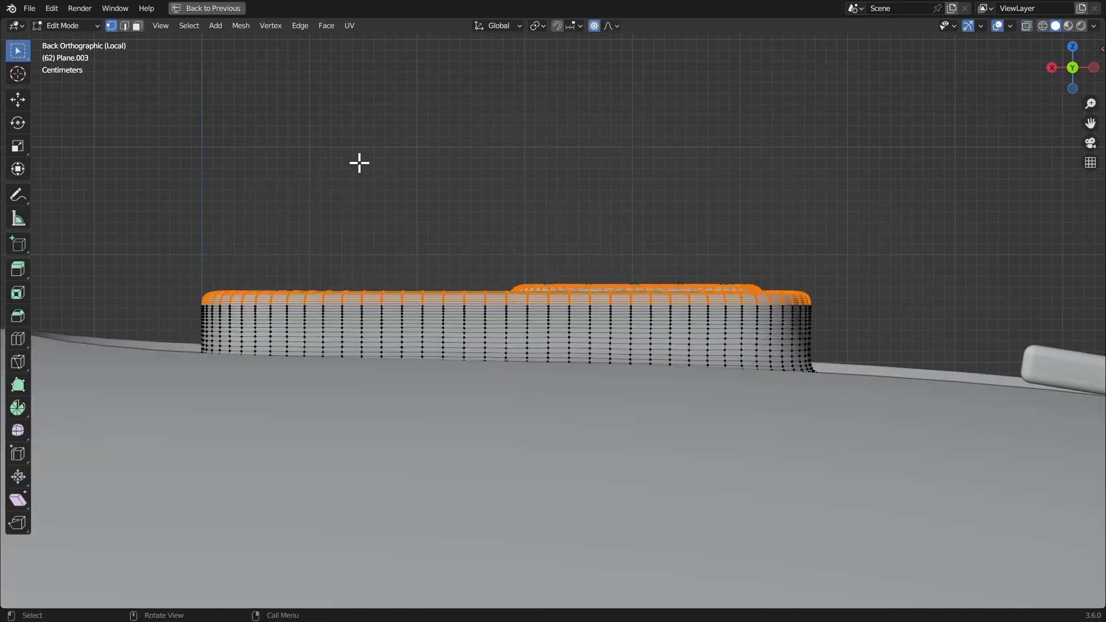
pyautogui.press('r')
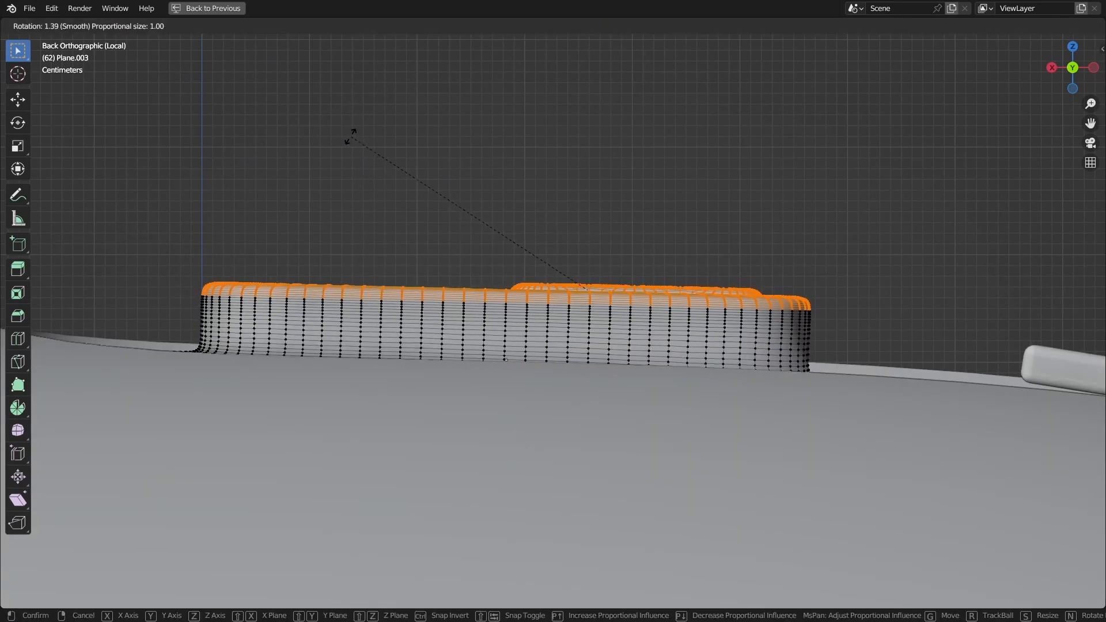
pyautogui.click(348, 133)
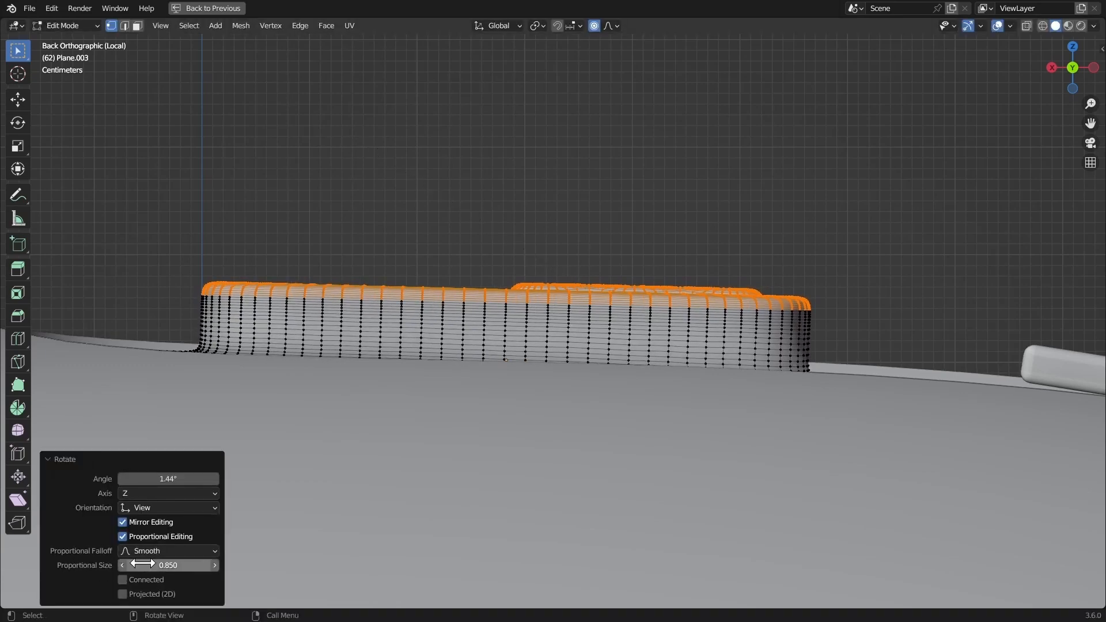
pyautogui.moveTo(174, 568); pyautogui.dragTo(123, 556)
pyautogui.press('g')
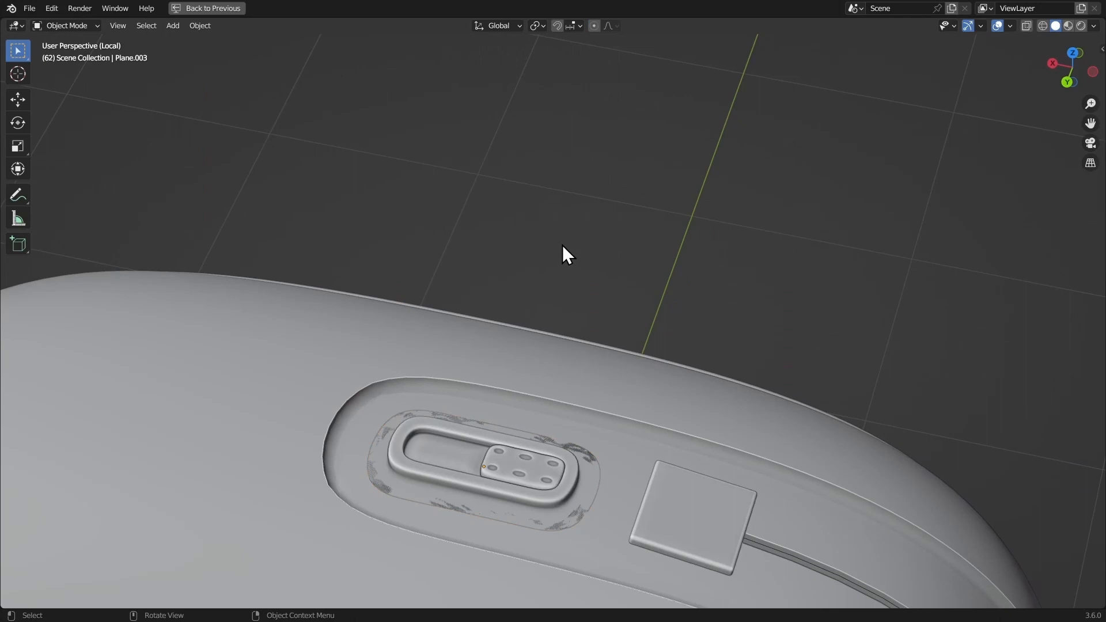
# Examine the product and its side switches from the left, from the back and in perspective
pyautogui.moveTo(563, 252)
pyautogui.mouseDown(button='middle')
pyautogui.moveTo(583, 346)
pyautogui.moveTo(559, 408)
pyautogui.moveTo(397, 270)
pyautogui.moveTo(316, 323)
pyautogui.moveTo(319, 257)
pyautogui.moveTo(388, 316)
pyautogui.moveTo(401, 261)
pyautogui.mouseUp(button='middle')
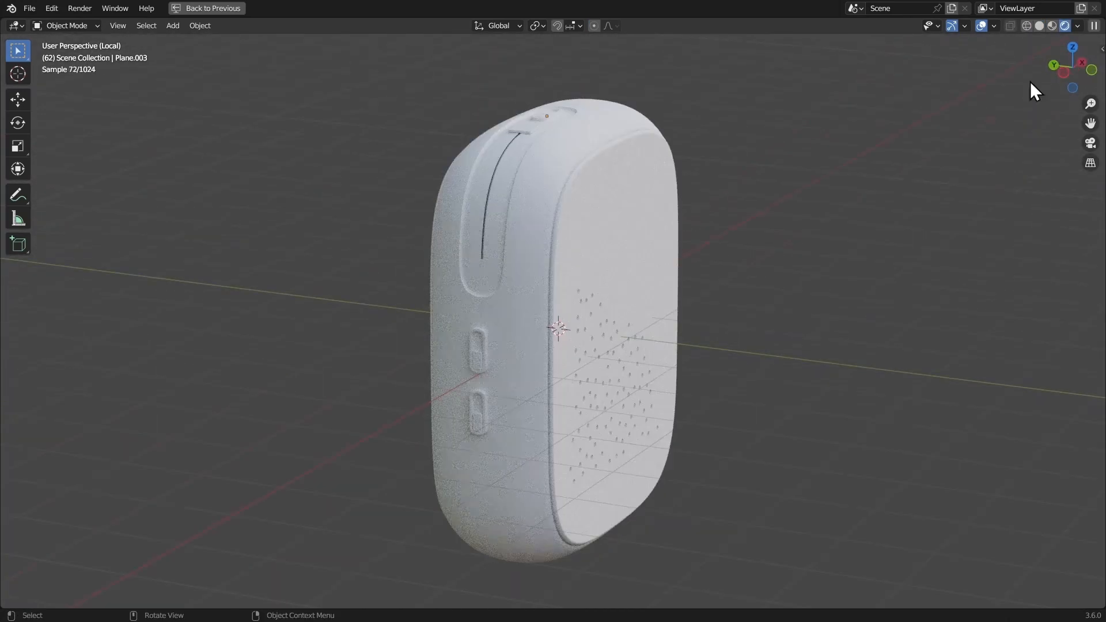
pyautogui.press('ctrl+KP_3')
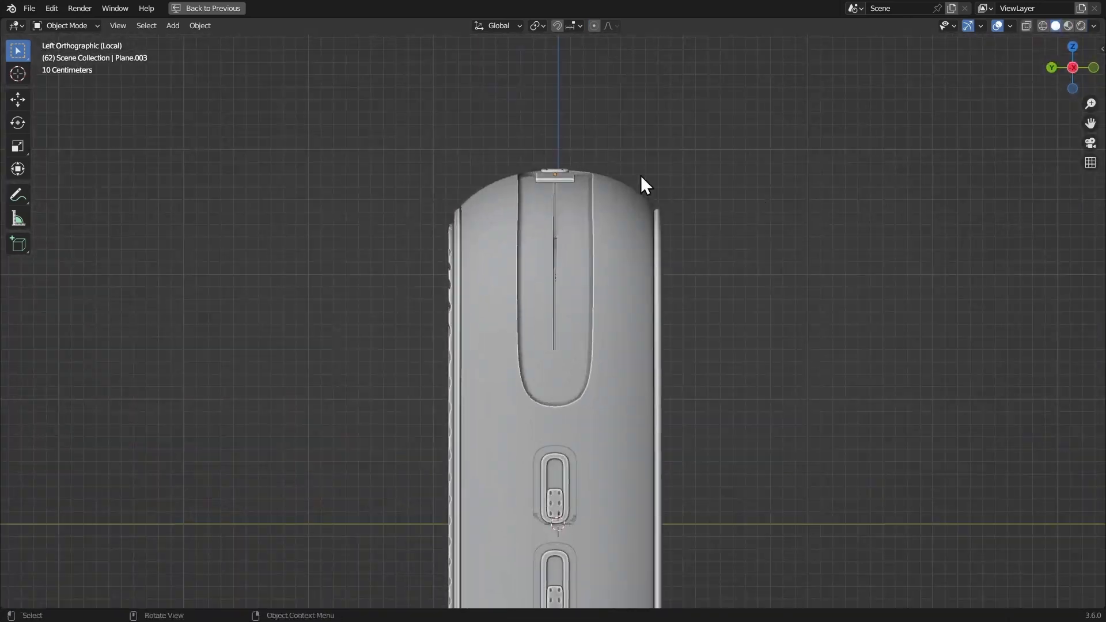
pyautogui.click(469, 219)
pyautogui.press('Tab')
pyautogui.scroll(-3, 469, 163)
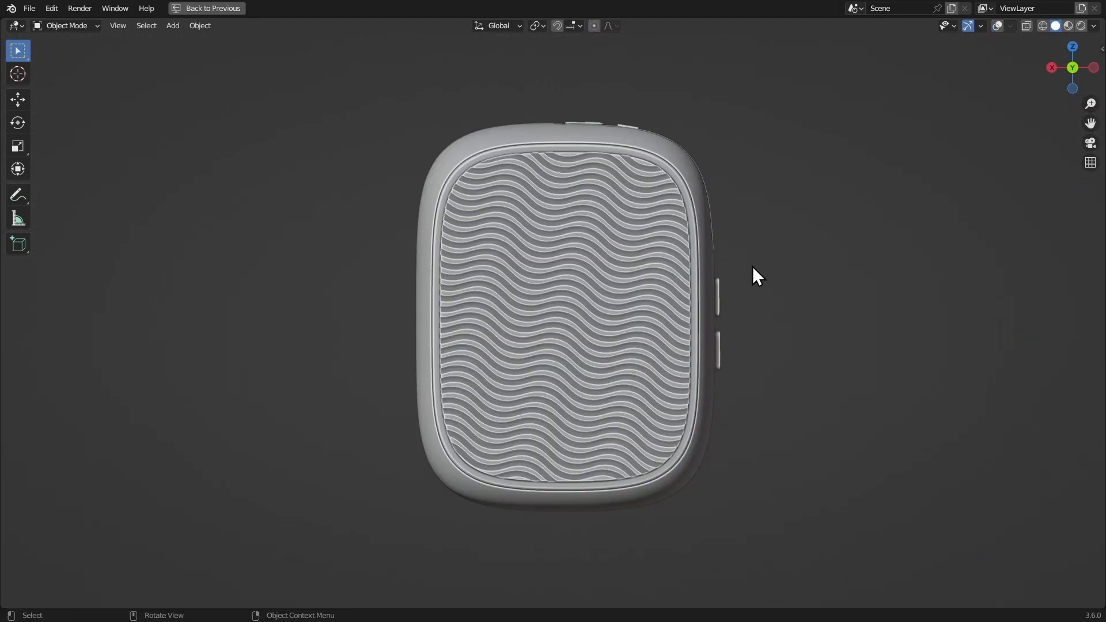
pyautogui.moveTo(752, 266); pyautogui.dragTo(715, 282, button='middle')
pyautogui.scroll(4, 714, 282)
pyautogui.hotkey('shift', 'alt', 'z')
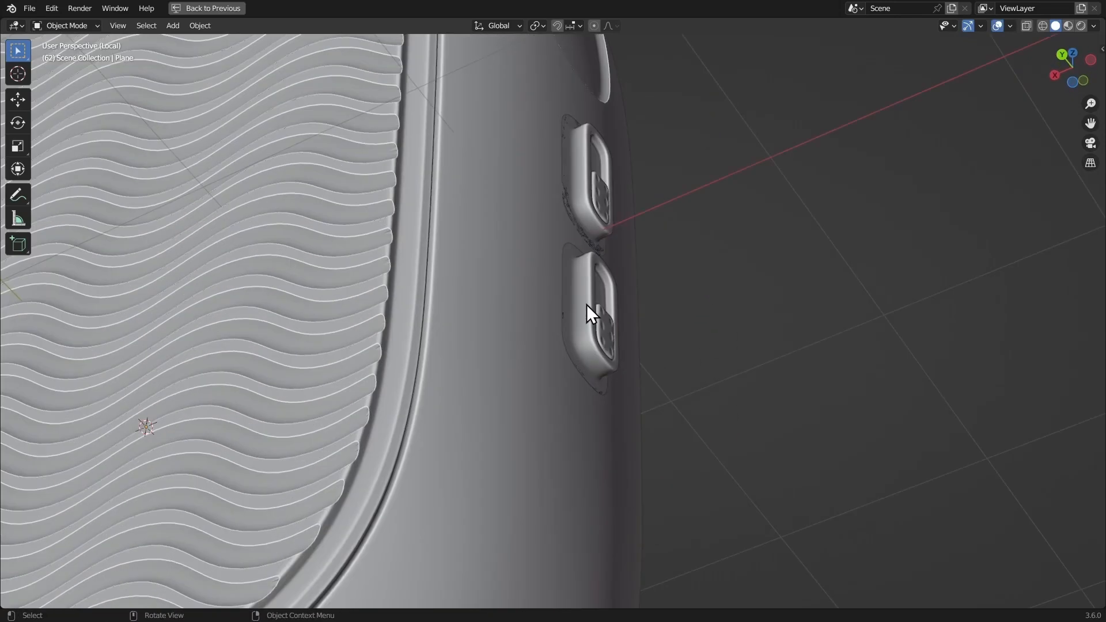
# Select both side switches and open them together for vertex editing in back view with see-through display
pyautogui.click(587, 311)
pyautogui.moveTo(588, 311); pyautogui.dragTo(772, 304, button='middle')
pyautogui.press('ctrl+KP_1')
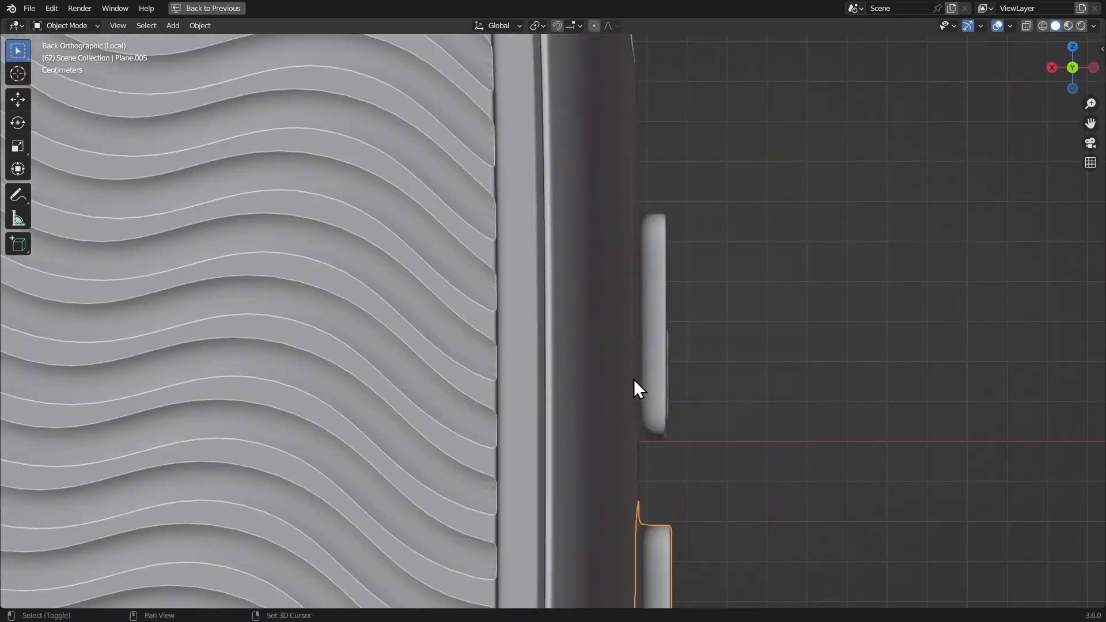
pyautogui.keyDown('shift'); pyautogui.moveTo(634, 379); pyautogui.dragTo(580, 220); pyautogui.keyUp('shift')
pyautogui.keyDown('shift'); pyautogui.click(605, 195); pyautogui.keyUp('shift')
pyautogui.press('Tab')
pyautogui.keyDown('shift'); pyautogui.moveTo(628, 380); pyautogui.dragTo(611, 291, button='middle'); pyautogui.keyUp('shift')
pyautogui.hotkey('alt', 'z')
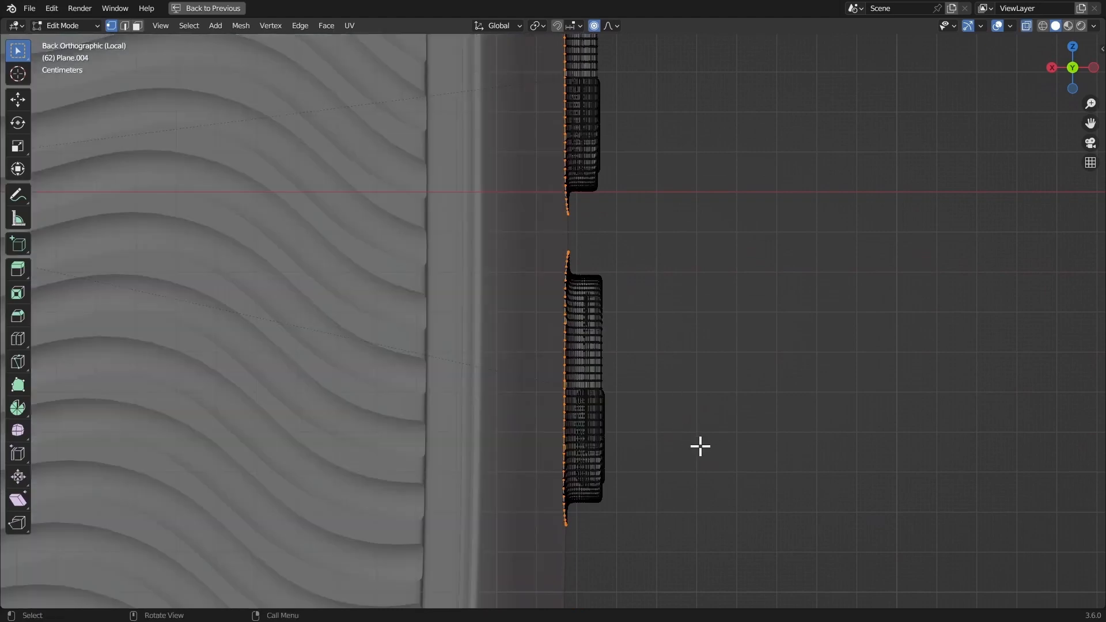
# Select the raised vertices of both side switches, shrink the selection and move it along X
pyautogui.moveTo(663, 537); pyautogui.dragTo(600, 138)
pyautogui.moveTo(600, 138); pyautogui.dragTo(571, 192, button='middle')
pyautogui.press('ctrl+KP_Subtract')
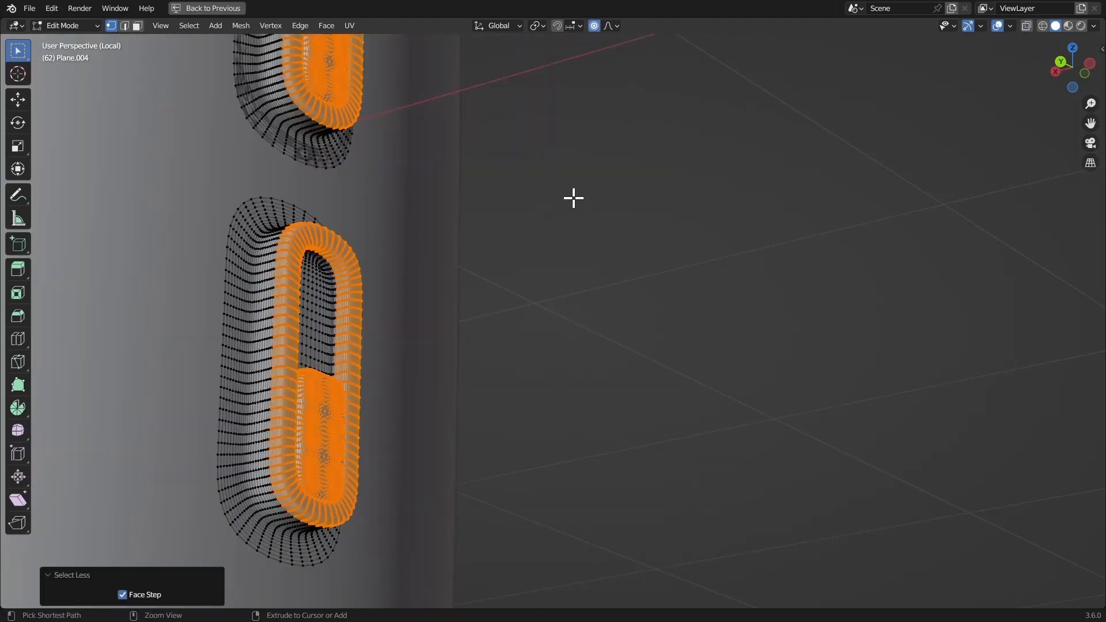
pyautogui.press('g')
pyautogui.press('x')
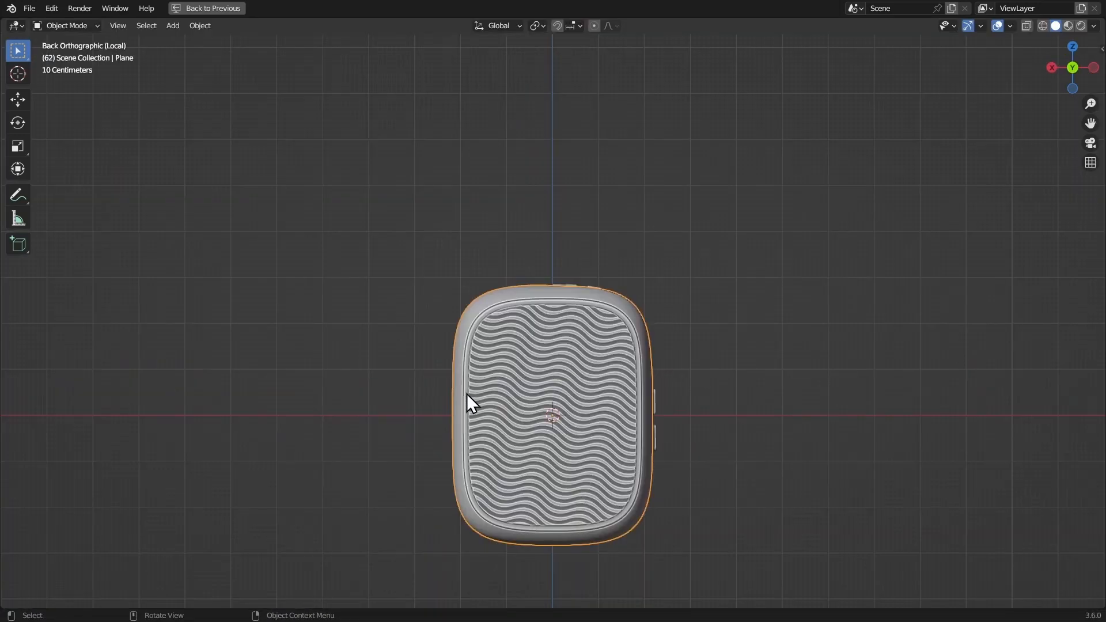
# Move the whole product in back view by about -0.78 m in X and 1.2 m in Z
pyautogui.press('g')
pyautogui.click(673, 121)
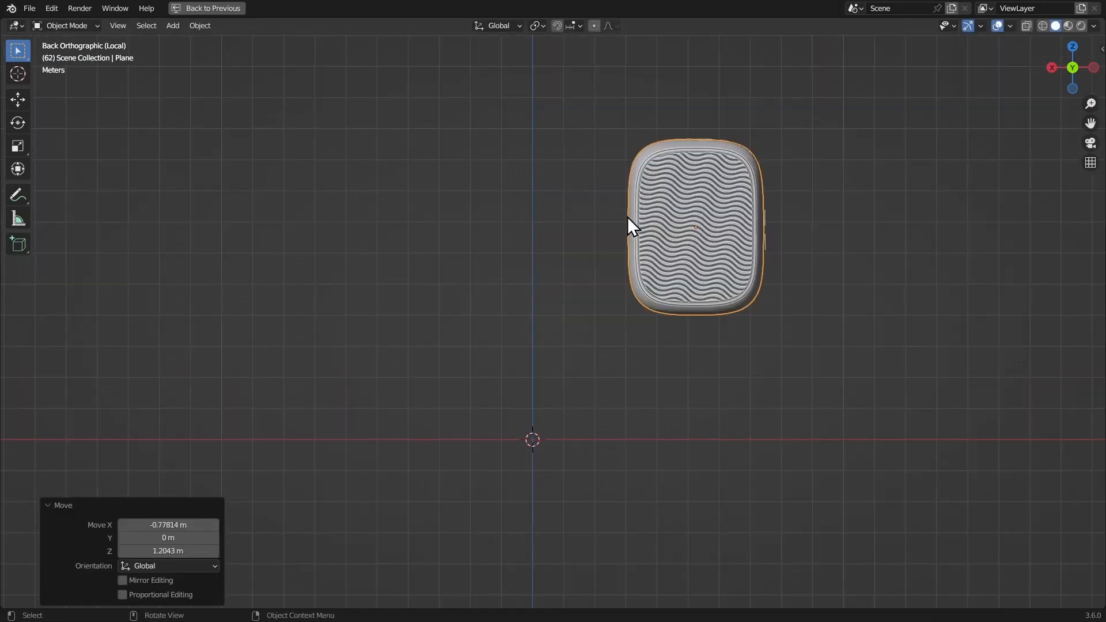
# Add a plane at the world origin and merge its vertices at the cursor into a single point
pyautogui.moveTo(627, 217); pyautogui.dragTo(544, 258, button='middle')
pyautogui.hotkey('shift', 'a')
pyautogui.moveTo(455, 237)
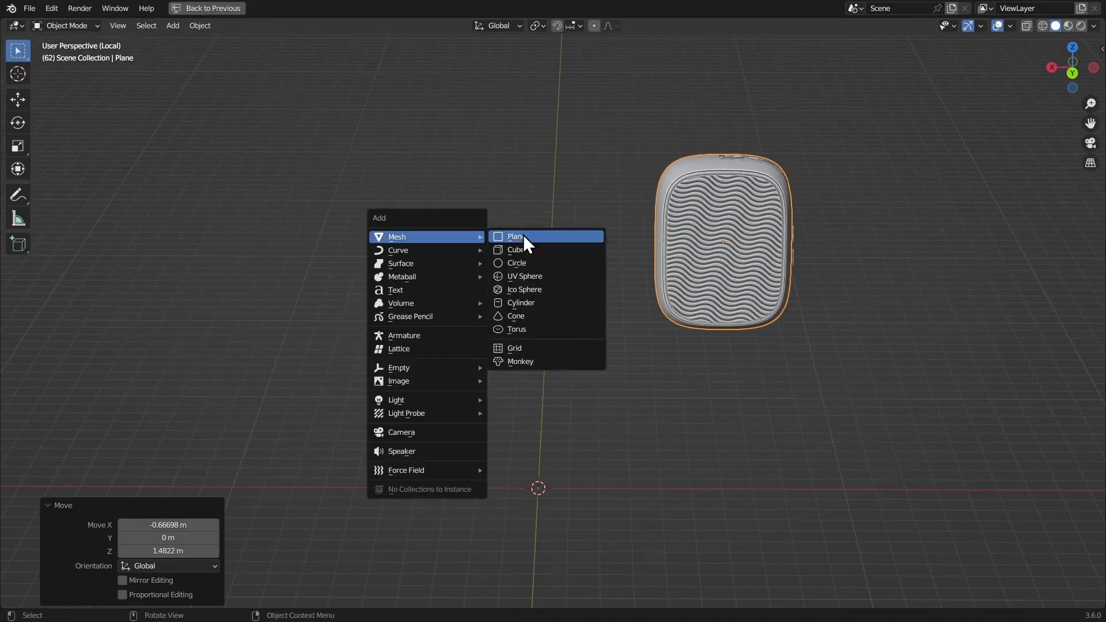
pyautogui.click(524, 237)
pyautogui.press('Tab')
pyautogui.scroll(4, 546, 277)
pyautogui.press('m')
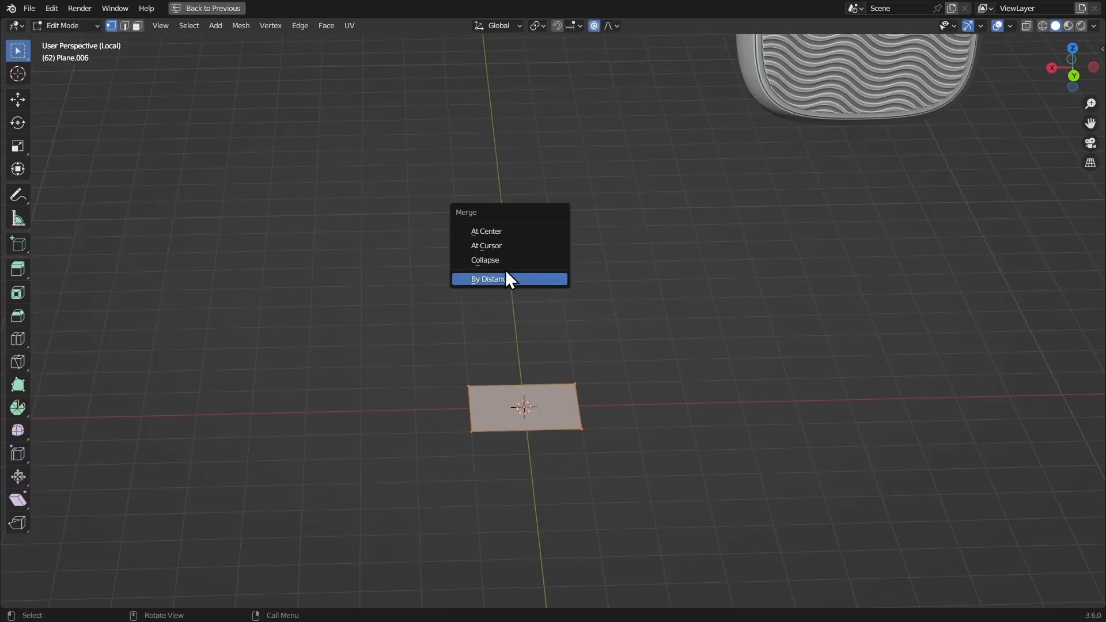
pyautogui.click(499, 246)
# Extrude the point upward into a bent two-segment line, offsetting its last vertex by about 2.09, -0.79 and 3.33 m
pyautogui.moveTo(509, 254); pyautogui.dragTo(509, 392, button='middle')
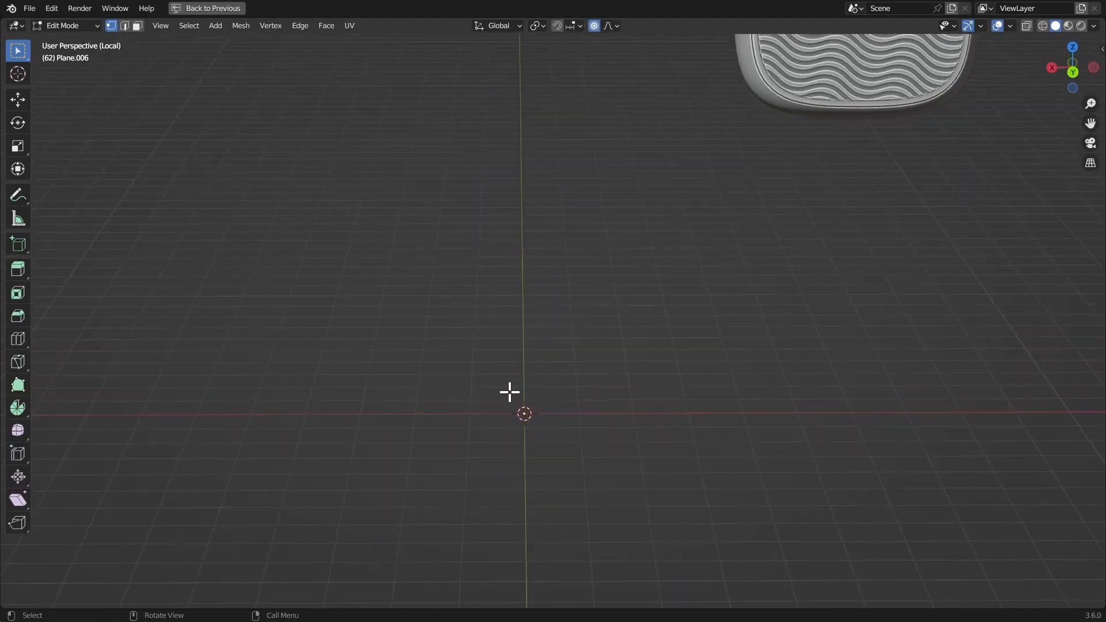
pyautogui.click(565, 275)
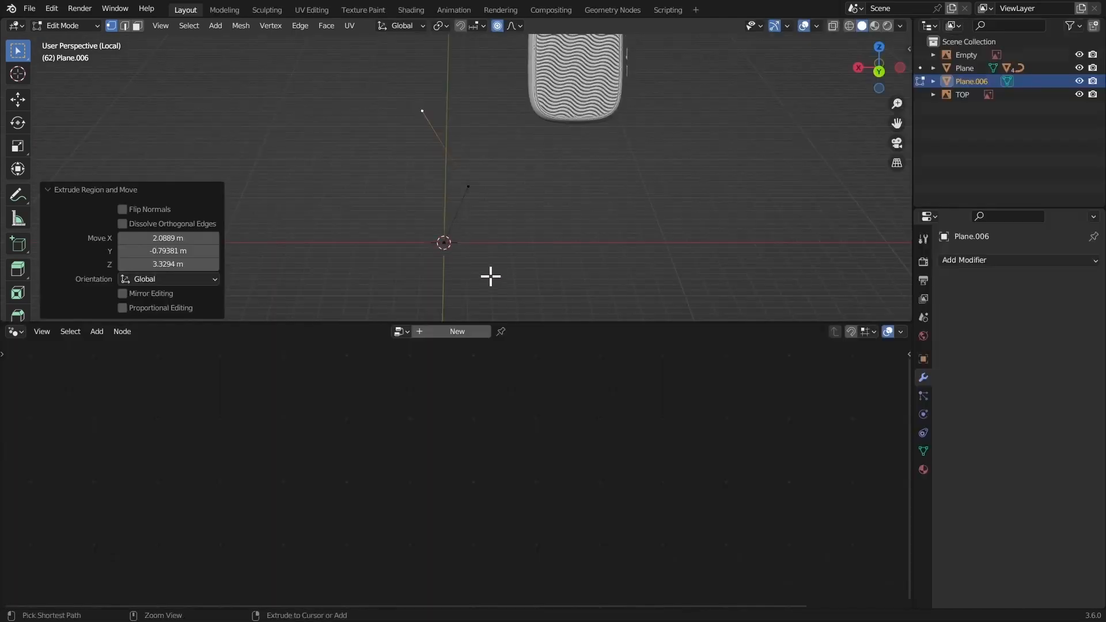
pyautogui.press('Tab')
# Add a Subdivision Surface modifier and a Skin modifier to the bent line
pyautogui.click(982, 263)
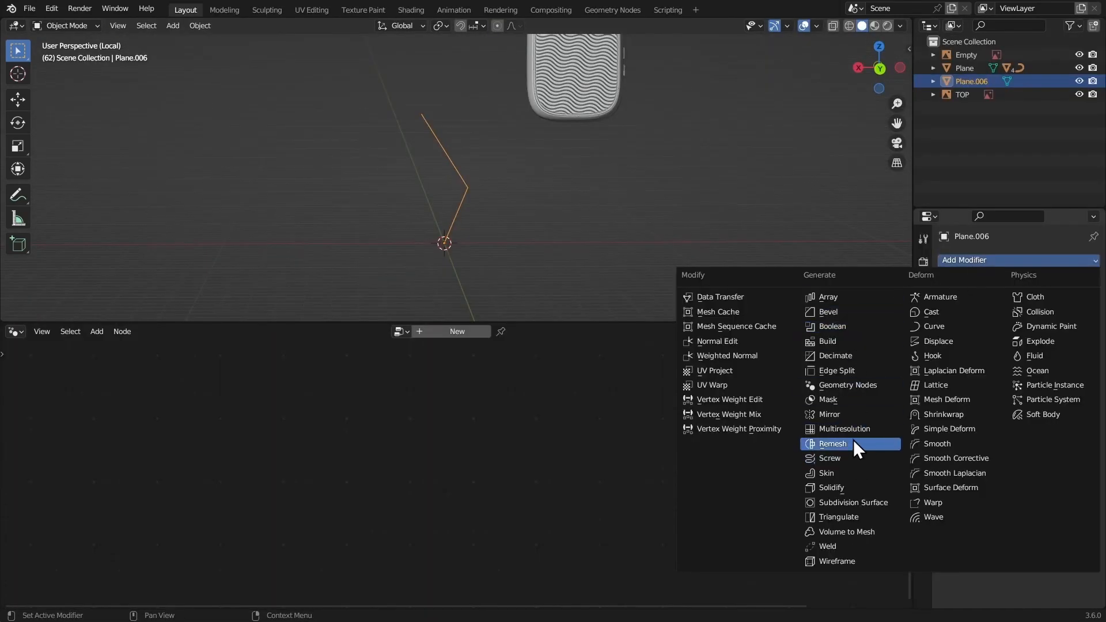
pyautogui.click(853, 502)
pyautogui.click(979, 259)
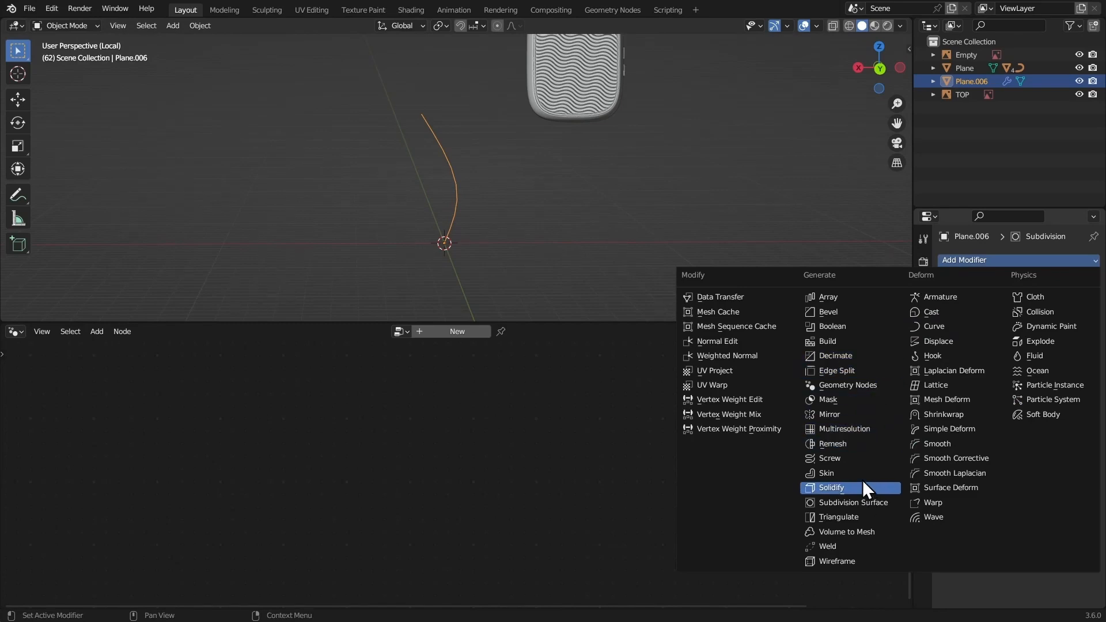
pyautogui.click(848, 472)
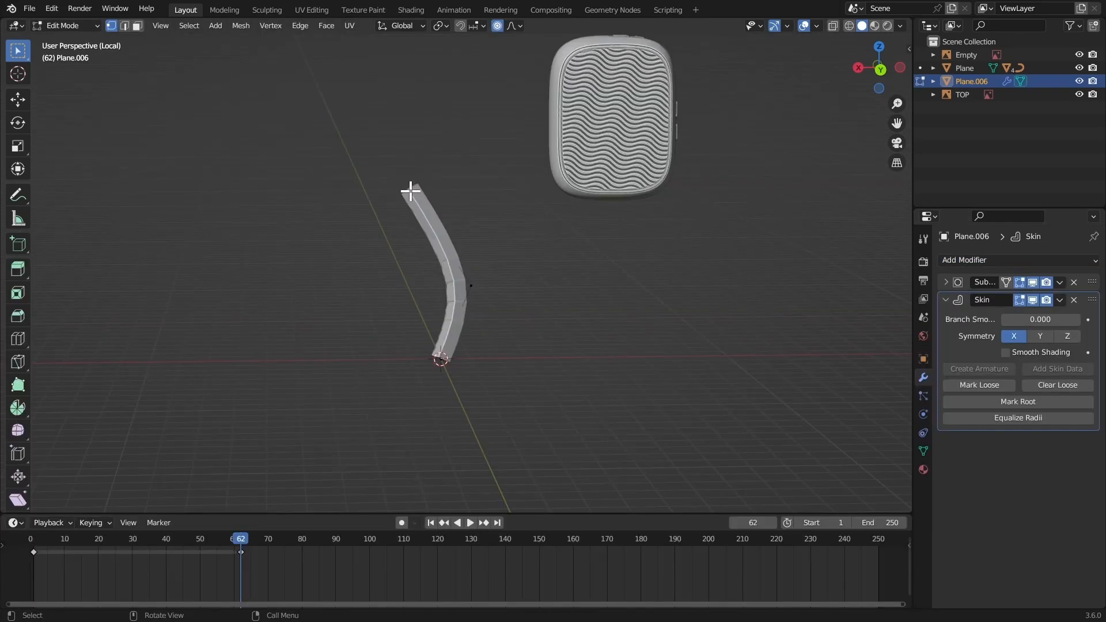
# Extrude the stem's end by about -2.11, -0.88 and 2.68 m and scale the tip's skin to about 0.247
pyautogui.moveTo(409, 190); pyautogui.dragTo(420, 235, button='middle')
pyautogui.press('e')
pyautogui.click(475, 169)
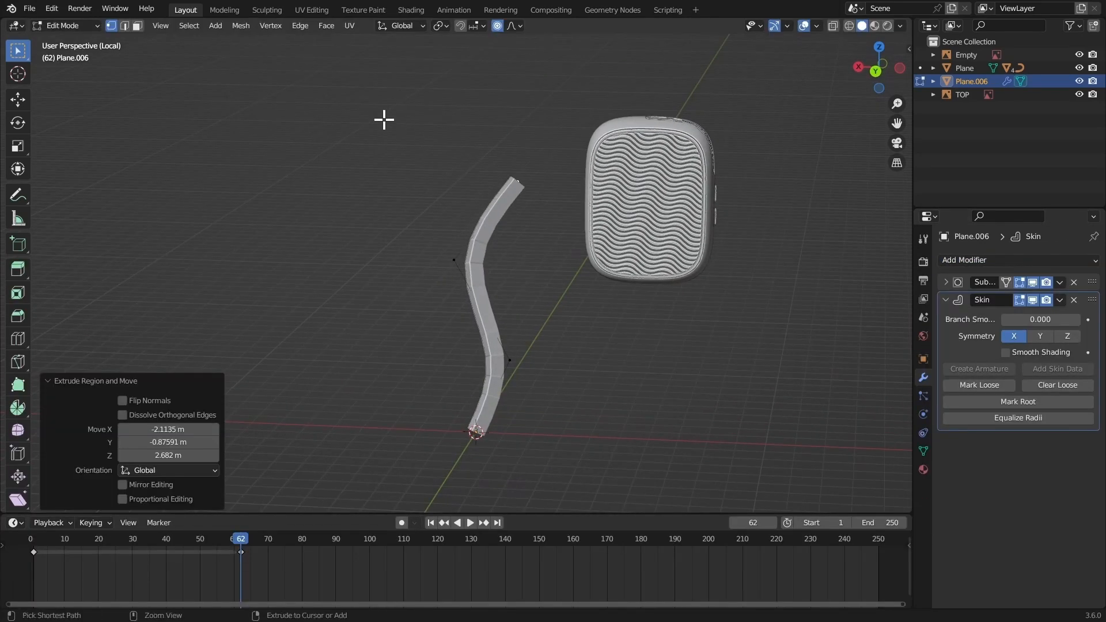
pyautogui.hotkey('ctrl', 'a')
pyautogui.click(485, 171)
# Thicken the stem's base by scaling the skin of its bottom vertex to about 2.36
pyautogui.keyDown('shift'); pyautogui.moveTo(420, 212); pyautogui.dragTo(447, 164, button='middle'); pyautogui.keyUp('shift')
pyautogui.moveTo(447, 164); pyautogui.dragTo(462, 155, button='middle')
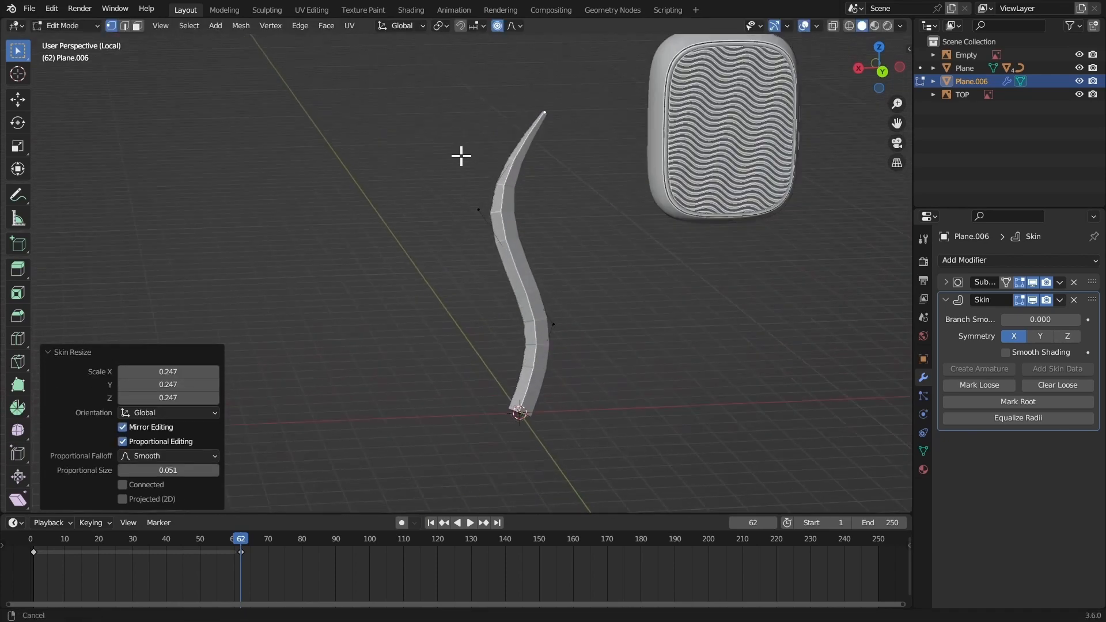
pyautogui.scroll(2, 475, 135)
pyautogui.click(500, 455)
pyautogui.hotkey('ctrl', 'a')
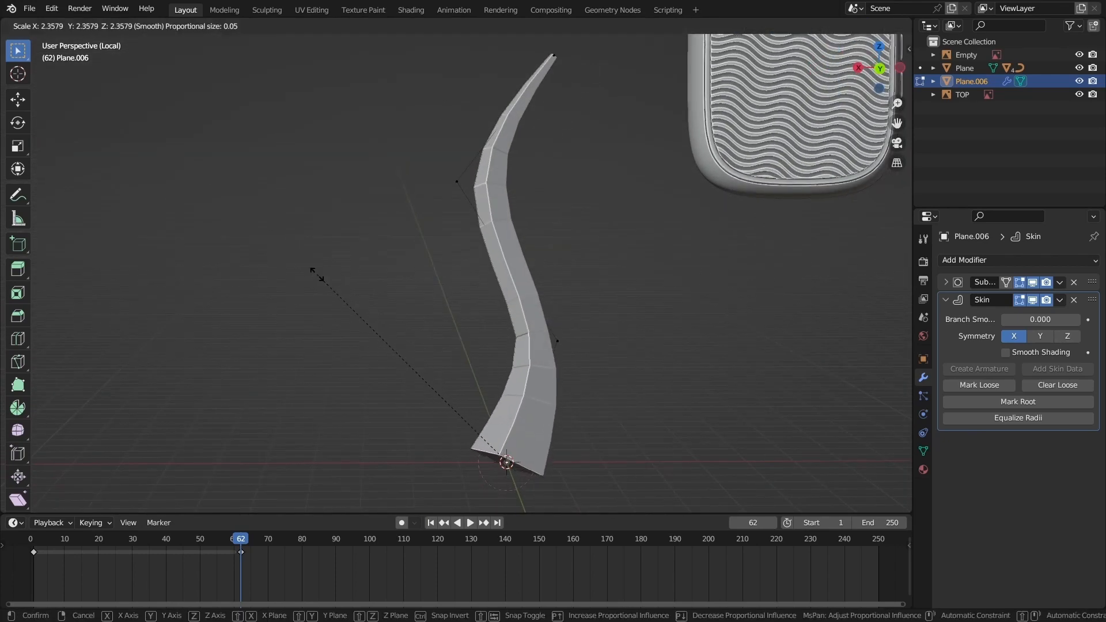
pyautogui.click(313, 274)
# Extrude a side branch from the stem's lower bend vertex and enlarge the skin at the junction
pyautogui.moveTo(392, 257); pyautogui.dragTo(501, 274, button='middle')
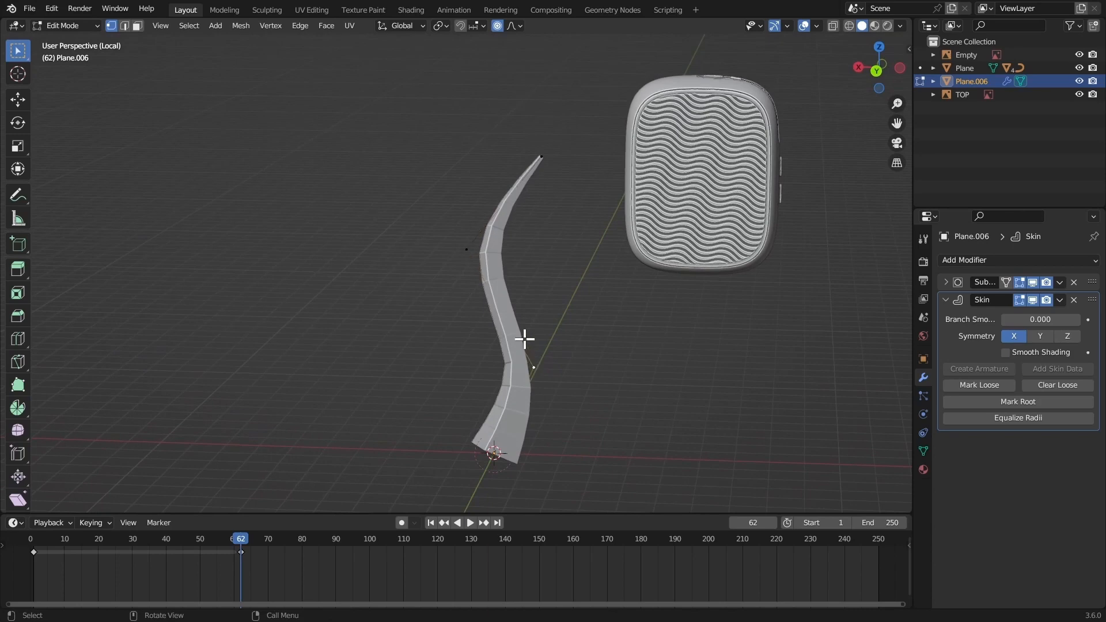
pyautogui.moveTo(524, 339); pyautogui.dragTo(572, 302, button='middle')
pyautogui.press('e')
pyautogui.click(577, 239)
pyautogui.moveTo(578, 240); pyautogui.dragTo(534, 371, button='middle')
pyautogui.click(529, 366)
pyautogui.hotkey('ctrl', 'a')
pyautogui.click(447, 307)
# Add a second Subdivision Surface modifier after the Skin modifier on the branch and shade it smooth
pyautogui.moveTo(447, 307); pyautogui.dragTo(553, 288, button='middle')
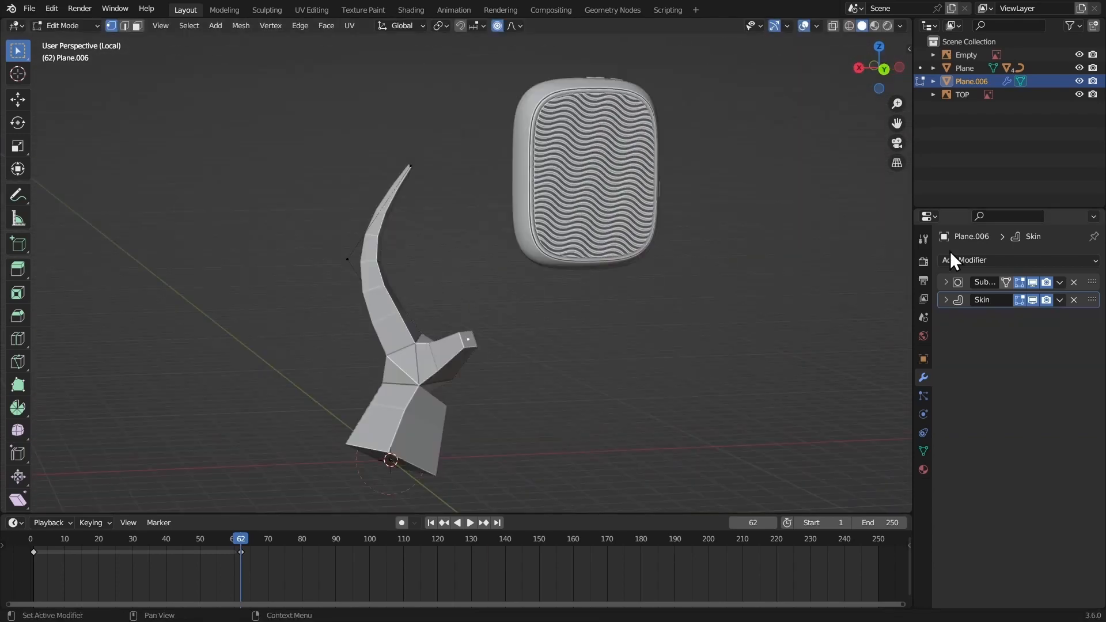
pyautogui.click(949, 260)
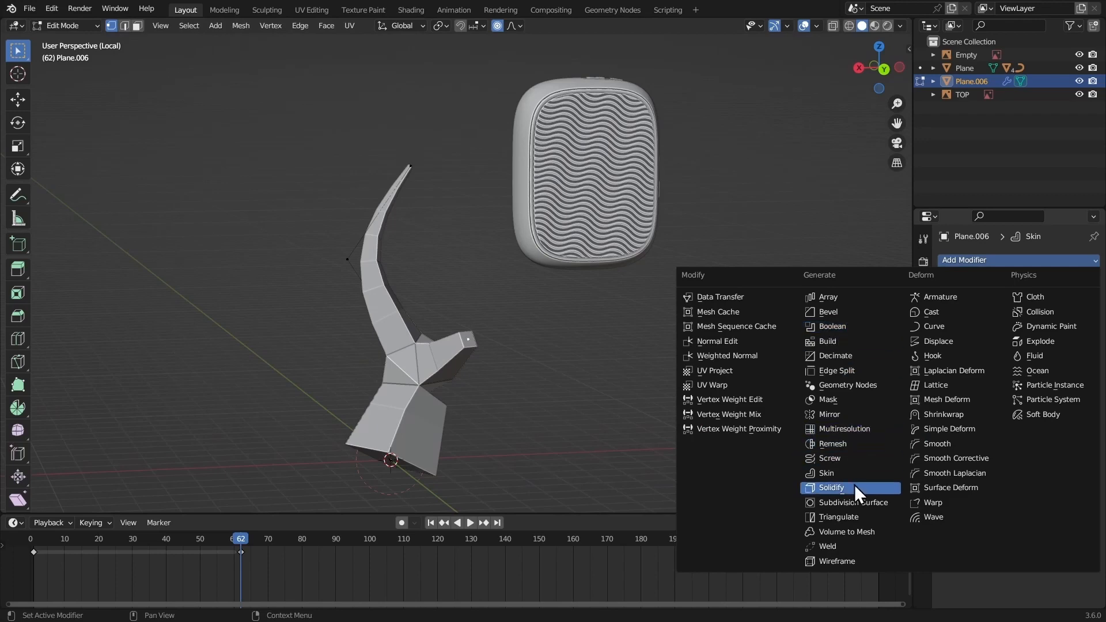
pyautogui.click(857, 502)
pyautogui.press('Tab')
pyautogui.rightClick(402, 285)
pyautogui.click(363, 265)
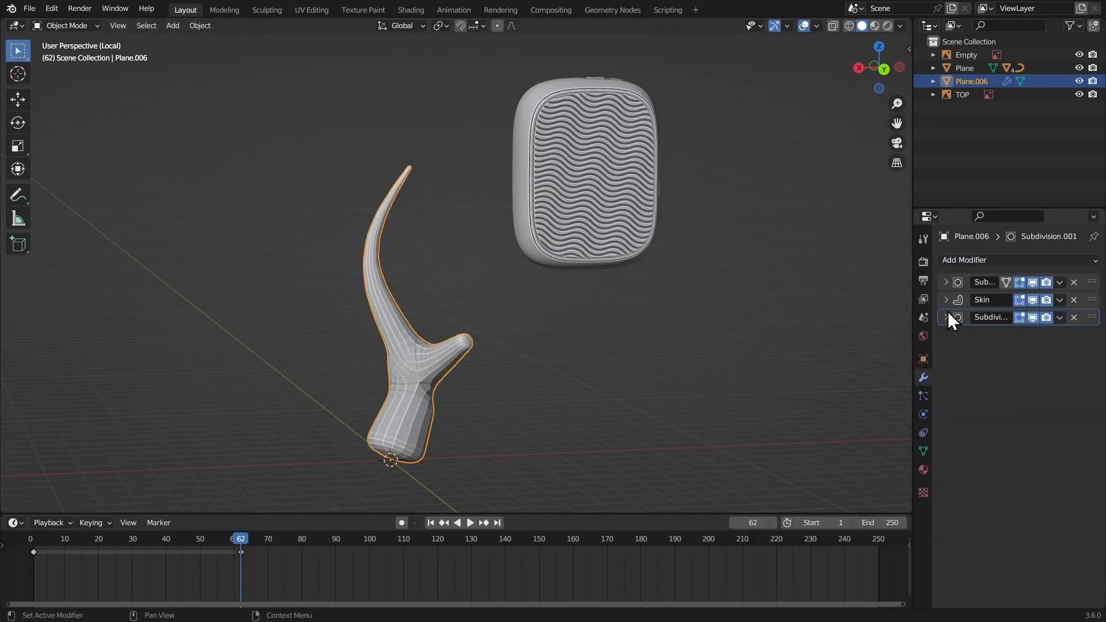
pyautogui.click(947, 316)
pyautogui.click(945, 317)
pyautogui.click(944, 298)
pyautogui.click(946, 300)
# Extrude another segment from the side branch, reposition its end vertex and continue extruding the branch
pyautogui.press('Tab')
pyautogui.moveTo(501, 311); pyautogui.dragTo(478, 273, button='middle')
pyautogui.click(478, 292)
pyautogui.press('e')
pyautogui.click(560, 299)
pyautogui.press('g')
pyautogui.click(548, 260)
pyautogui.moveTo(548, 260); pyautogui.dragTo(505, 273, button='middle')
pyautogui.hotkey('ctrl', 'a')
pyautogui.rightClick(489, 291)
pyautogui.press('e')
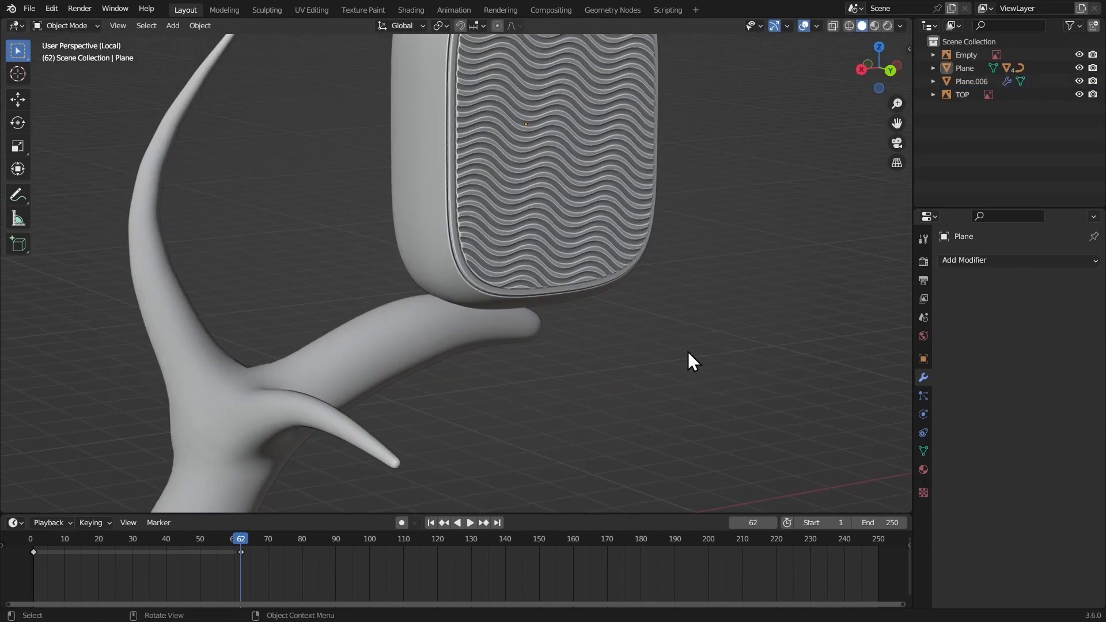
# Extrude the supporting branch's end vertex along X beneath the product and adjust its height along Z
pyautogui.scroll(-3, 513, 302)
pyautogui.moveTo(513, 302); pyautogui.dragTo(446, 299, button='middle')
pyautogui.keyDown('shift'); pyautogui.moveTo(445, 271); pyautogui.dragTo(447, 310, button='middle'); pyautogui.keyUp('shift')
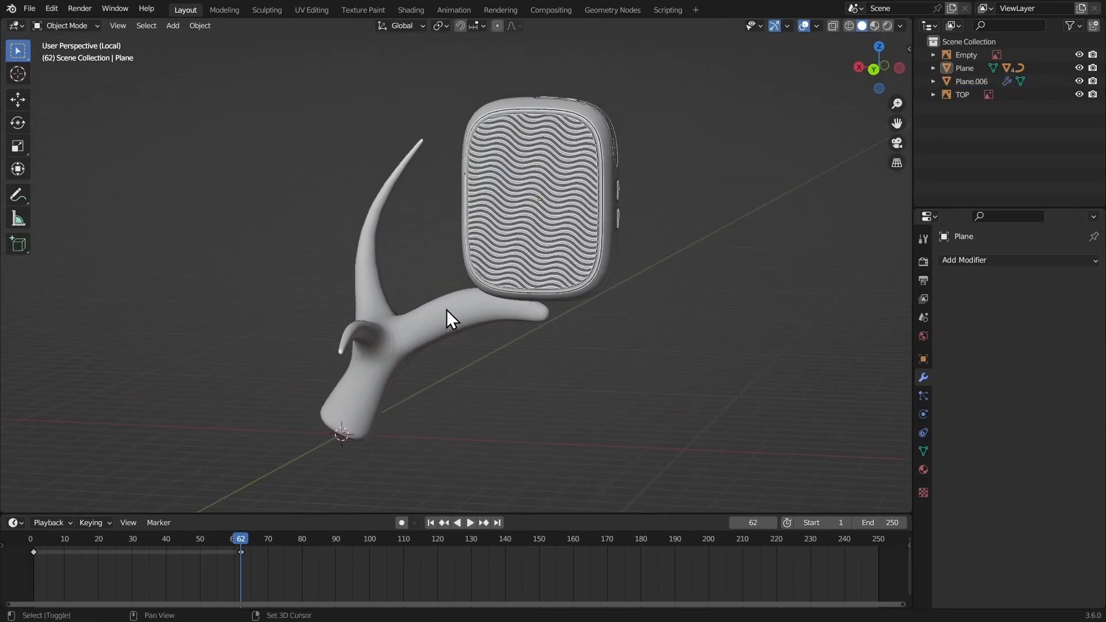
pyautogui.click(523, 316)
pyautogui.keyDown('ctrl'); pyautogui.moveTo(529, 318); pyautogui.dragTo(553, 279, button='middle'); pyautogui.keyUp('ctrl')
pyautogui.press('Tab')
pyautogui.click(577, 332)
pyautogui.moveTo(577, 333)
pyautogui.mouseDown(button='middle')
pyautogui.moveTo(538, 271)
pyautogui.moveTo(587, 240)
pyautogui.moveTo(584, 313)
pyautogui.mouseUp(button='middle')
pyautogui.press('e')
pyautogui.press('x')
pyautogui.click(551, 272)
pyautogui.press('g')
pyautogui.press('z')
pyautogui.click(561, 263)
# Reposition the supporting branch's vertex beneath the product and resize its skin to fit the lower edge
pyautogui.click(572, 328)
pyautogui.press('g')
pyautogui.click(576, 320)
pyautogui.hotkey('ctrl', 'a')
pyautogui.click(571, 288)
pyautogui.press('g')
pyautogui.click(576, 310)
# Grow a small twig beside the product from the supporting branch and thin the branch vertex's skin to about 0.344
pyautogui.hotkey('alt', 'z')
pyautogui.moveTo(415, 271); pyautogui.dragTo(461, 281, button='middle')
pyautogui.click(490, 306)
pyautogui.hotkey('alt', 'z')
pyautogui.press('g')
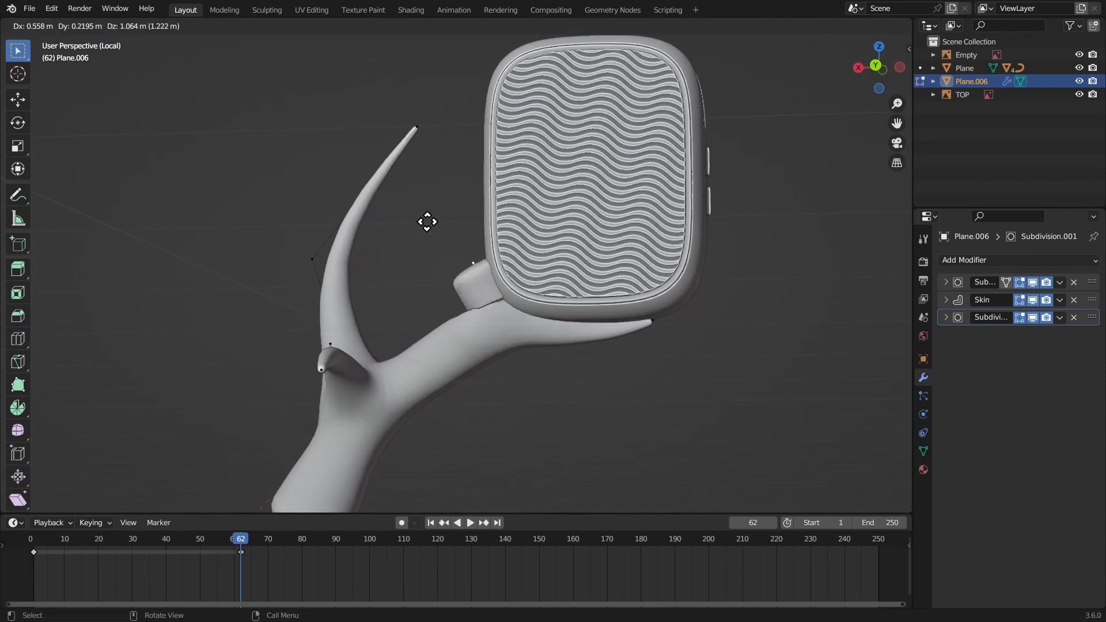
pyautogui.click(426, 221)
pyautogui.hotkey('ctrl', 'a')
pyautogui.hotkey('ctrl', 'a')
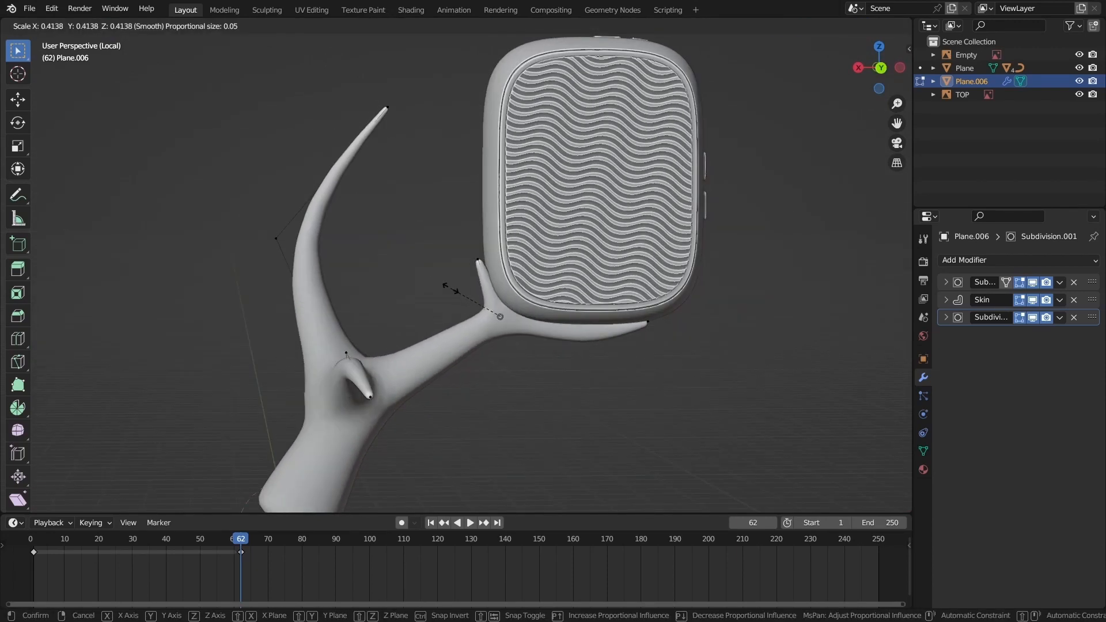
pyautogui.click(462, 295)
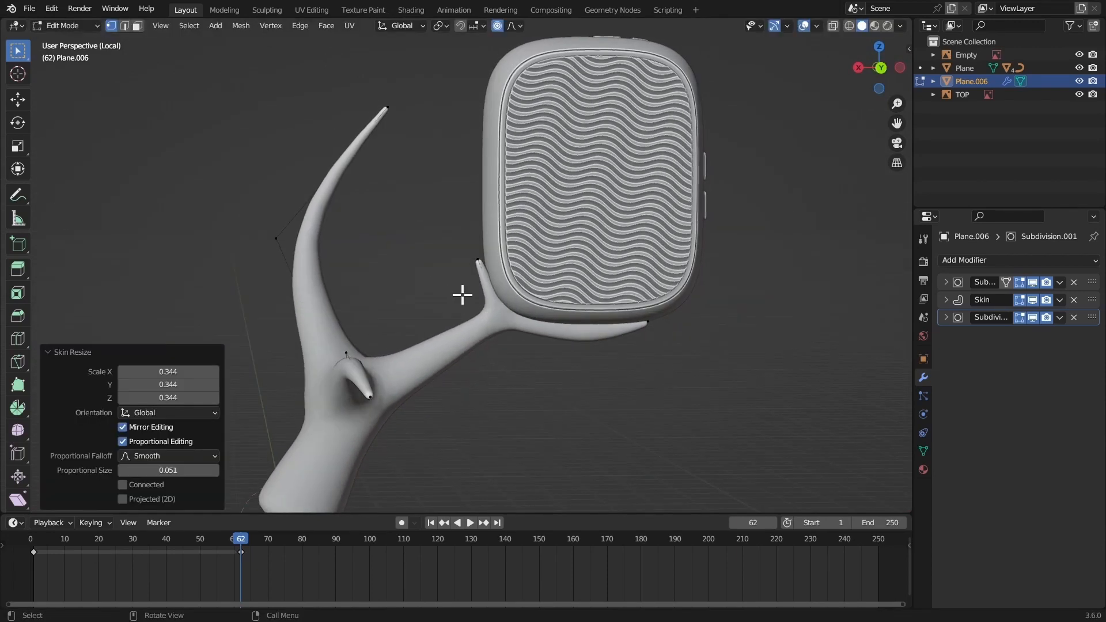
# Resize the skin near the small twig and move its tip vertex beside the product
pyautogui.hotkey('ctrl', 'a')
pyautogui.click(424, 266)
pyautogui.click(449, 256)
pyautogui.press('g')
pyautogui.moveTo(426, 262); pyautogui.dragTo(461, 299, button='middle')
pyautogui.click(458, 236)
# Extrude a twig from the tall branch by about 0.9, -0.22 and 1.82 m and thin its tip's skin
pyautogui.moveTo(461, 288); pyautogui.dragTo(409, 300, button='middle')
pyautogui.keyDown('shift'); pyautogui.moveTo(395, 248); pyautogui.dragTo(428, 281, button='middle'); pyautogui.keyUp('shift')
pyautogui.click(442, 324)
pyautogui.press('e')
pyautogui.click(410, 261)
pyautogui.hotkey('ctrl', 'a')
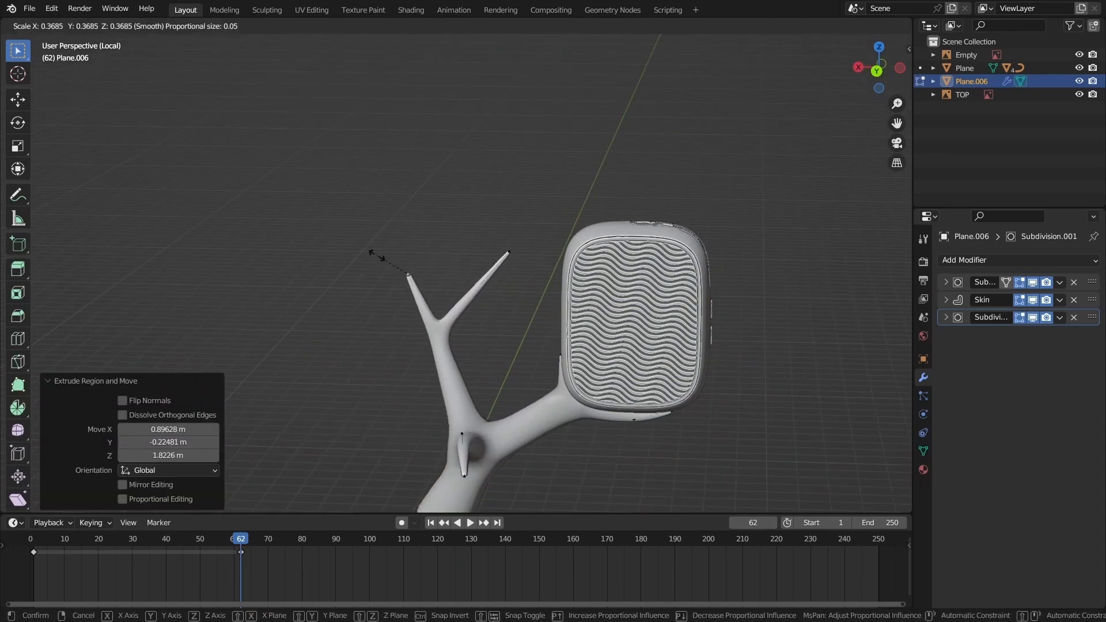
pyautogui.click(387, 269)
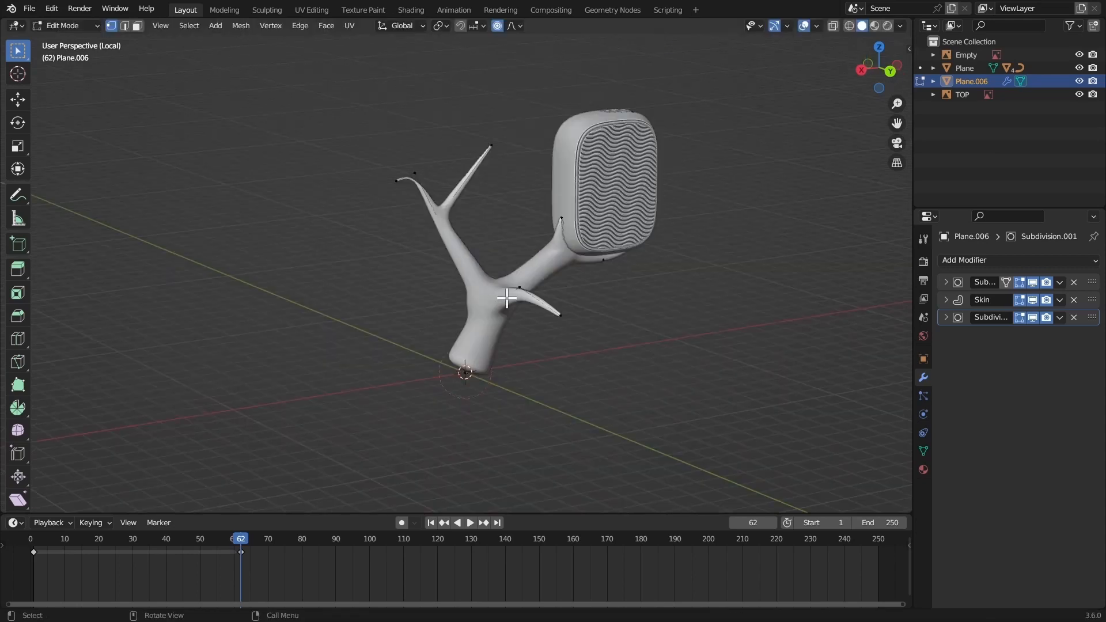
pyautogui.moveTo(506, 298); pyautogui.dragTo(495, 253, button='middle')
pyautogui.hotkey('alt', 'z')
pyautogui.rightClick(503, 271)
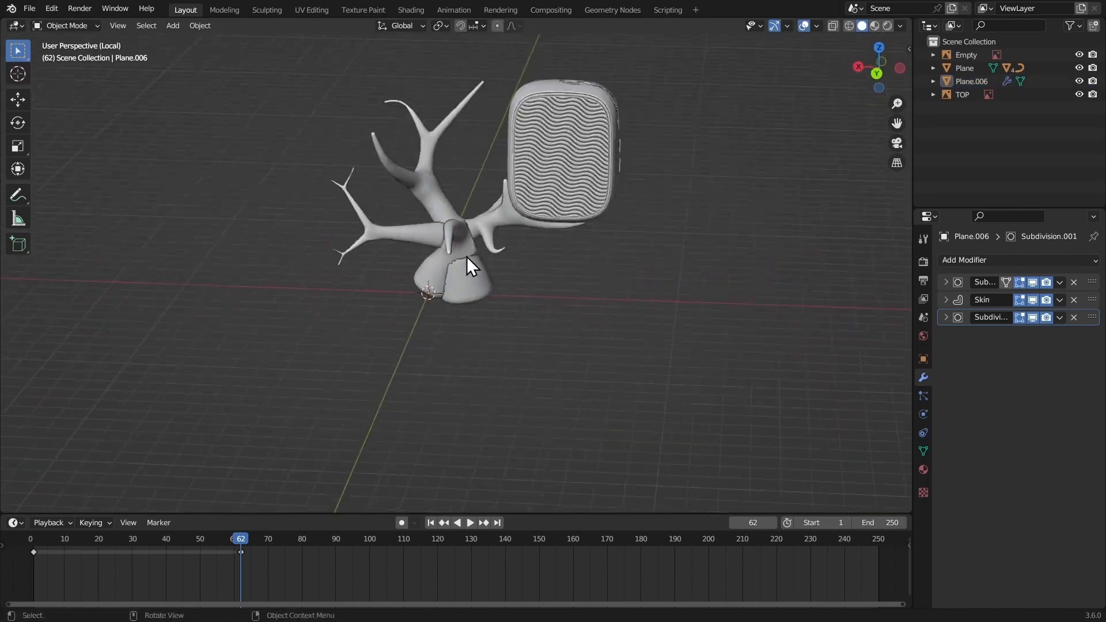
# Add a 2 m plane under the tree, scale it to about 3.6 and move it about -1.58 m along X
pyautogui.hotkey('shift', 'a')
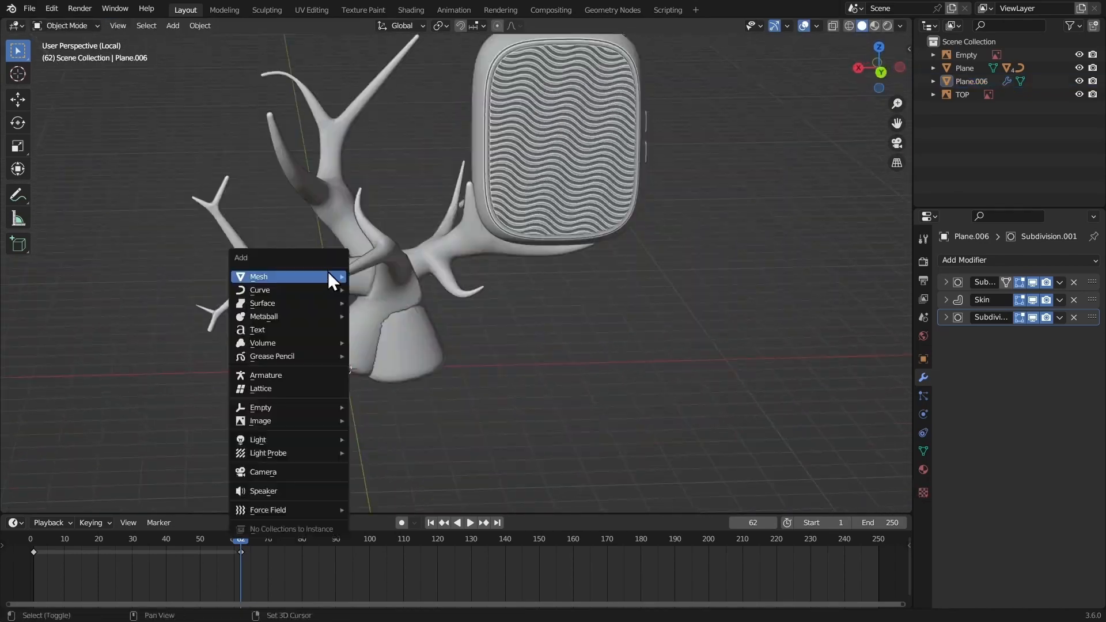
pyautogui.moveTo(327, 276)
pyautogui.click(383, 277)
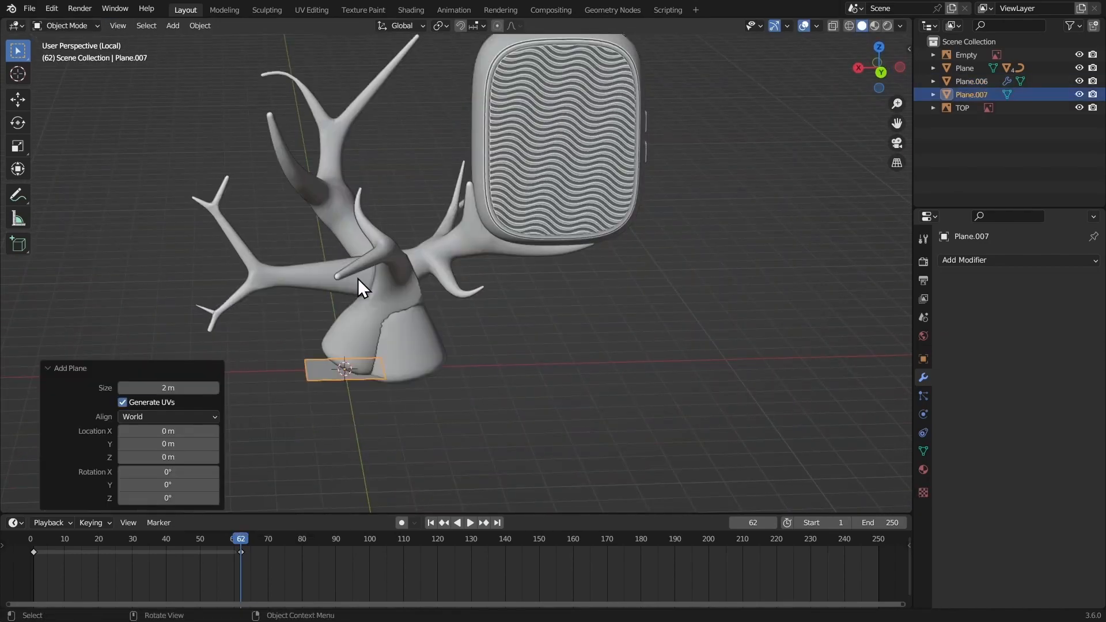
pyautogui.press('s')
pyautogui.click(314, 254)
pyautogui.moveTo(314, 253); pyautogui.dragTo(246, 231, button='middle')
pyautogui.press('g')
pyautogui.press('x')
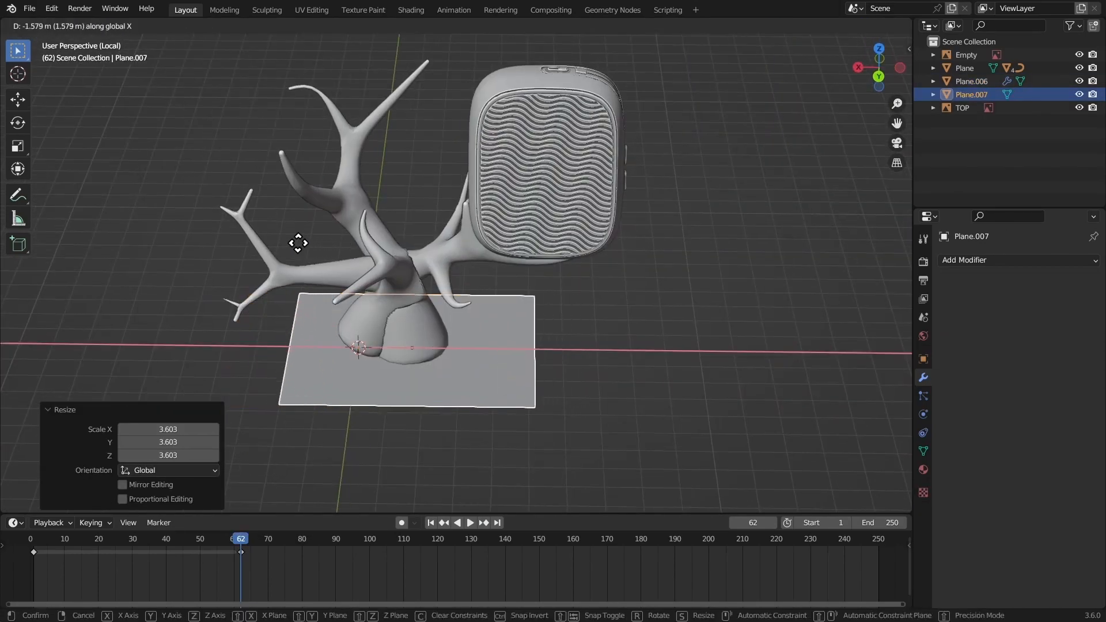
pyautogui.click(297, 244)
# Add a level 3 subdivision to the plane under the tree and extrude its face along the normal to thicken it
pyautogui.moveTo(298, 257); pyautogui.dragTo(325, 246, button='middle')
pyautogui.hotkey('ctrl', '3')
pyautogui.press('Tab')
pyautogui.moveTo(403, 222); pyautogui.dragTo(429, 251, button='middle')
pyautogui.press('e')
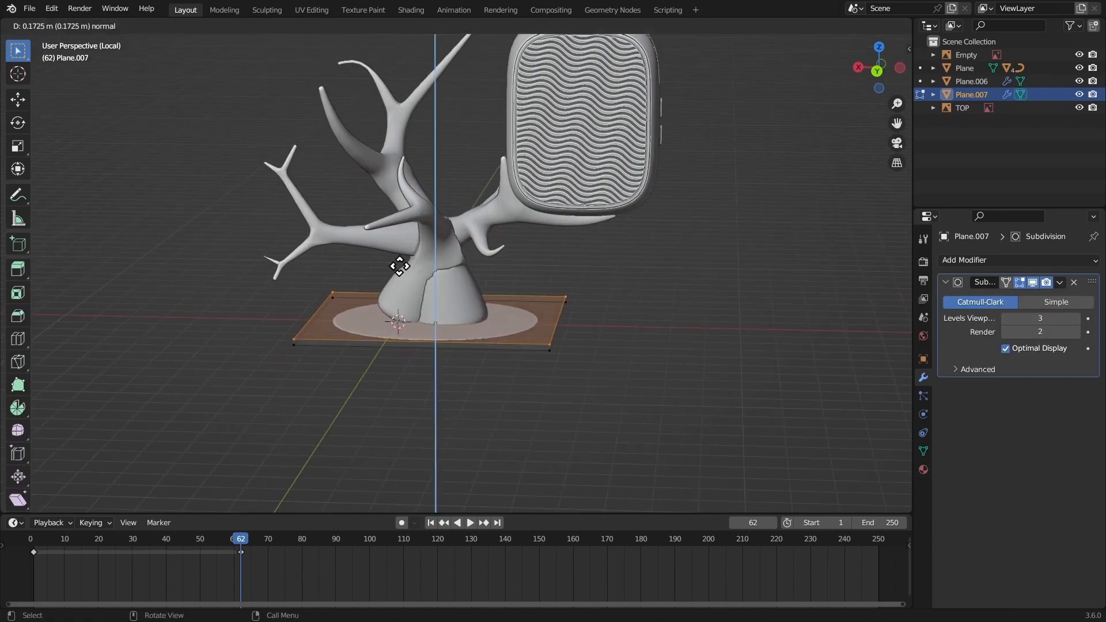
pyautogui.click(377, 228)
pyautogui.moveTo(433, 311); pyautogui.dragTo(437, 299, button='middle')
# Move the whole base mesh down along Z so it sits beneath the trunk
pyautogui.press('a')
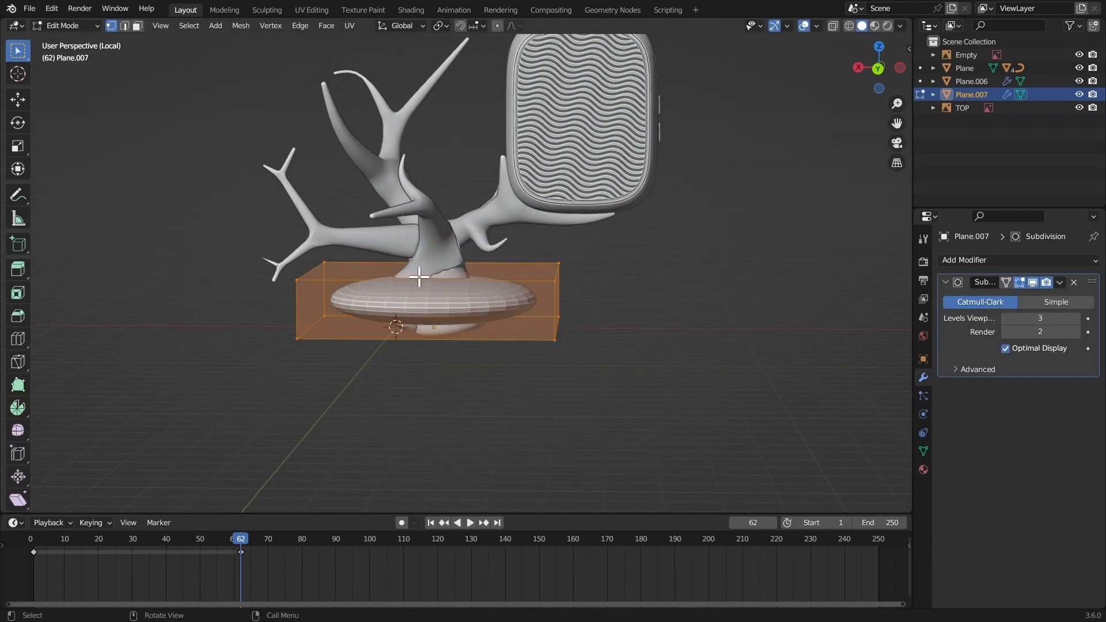
pyautogui.press('g')
pyautogui.press('z')
pyautogui.moveTo(411, 296); pyautogui.dragTo(454, 302, button='middle')
pyautogui.press('Tab')
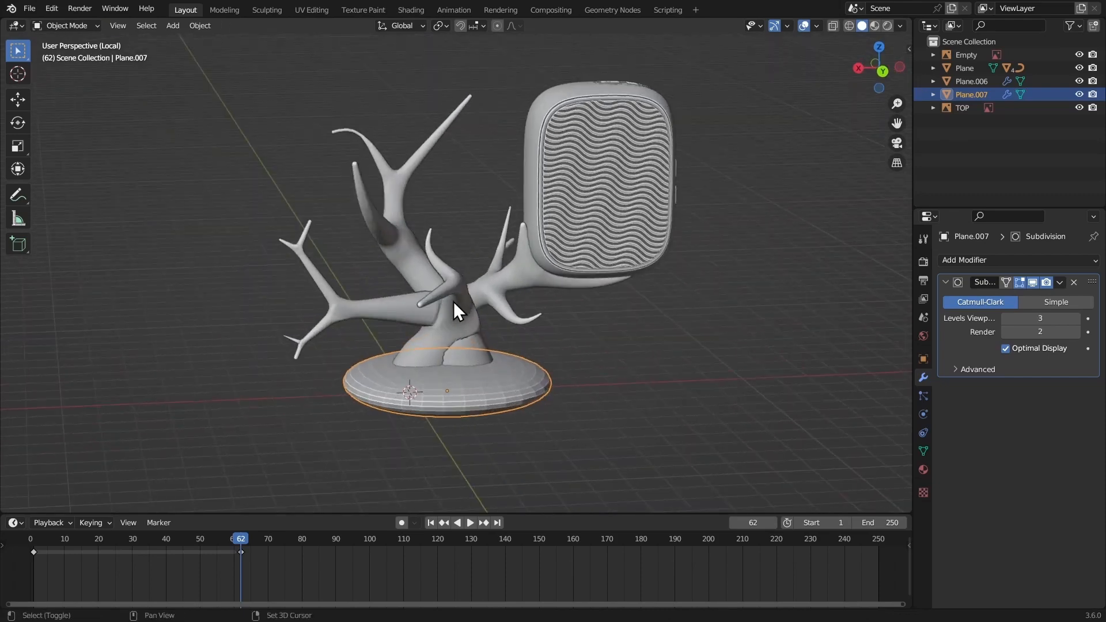
# Apply Visual Geometry to Mesh to the base and the tree and join them into one object
pyautogui.keyDown('shift'); pyautogui.click(403, 222); pyautogui.keyUp('shift')
pyautogui.hotkey('ctrl', 'a')
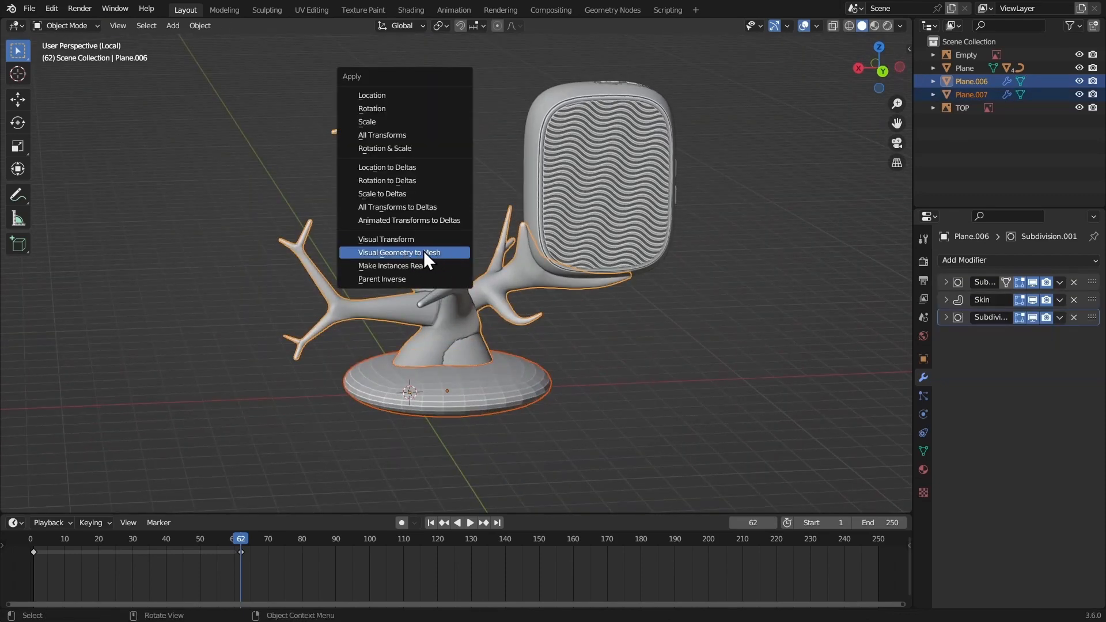
pyautogui.click(427, 254)
pyautogui.moveTo(454, 255); pyautogui.dragTo(434, 251, button='middle')
pyautogui.hotkey('ctrl', 'j')
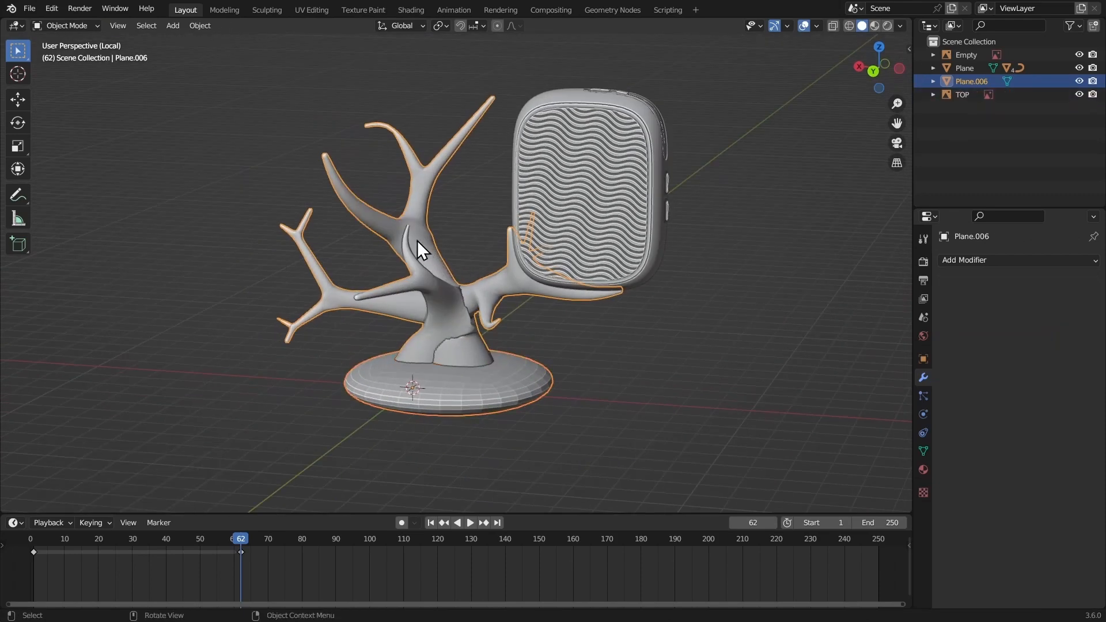
# Add a voxel Remesh modifier with 0.1 m voxel size and smooth shading to the joined tree and apply it
pyautogui.click(978, 261)
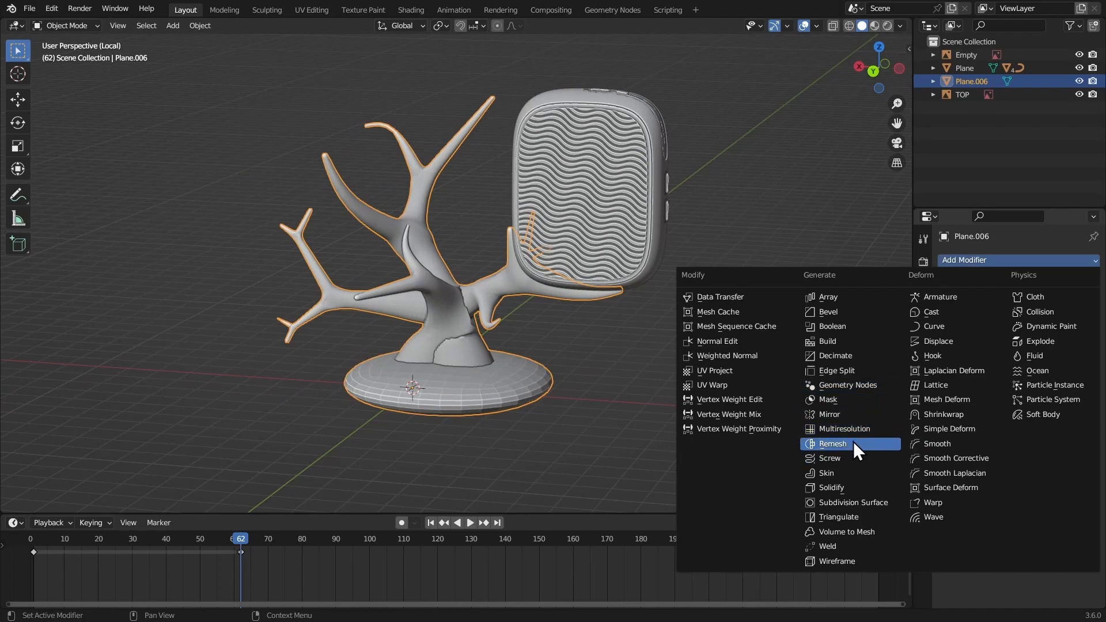
pyautogui.click(853, 441)
pyautogui.scroll(2, 586, 271)
pyautogui.click(1020, 349)
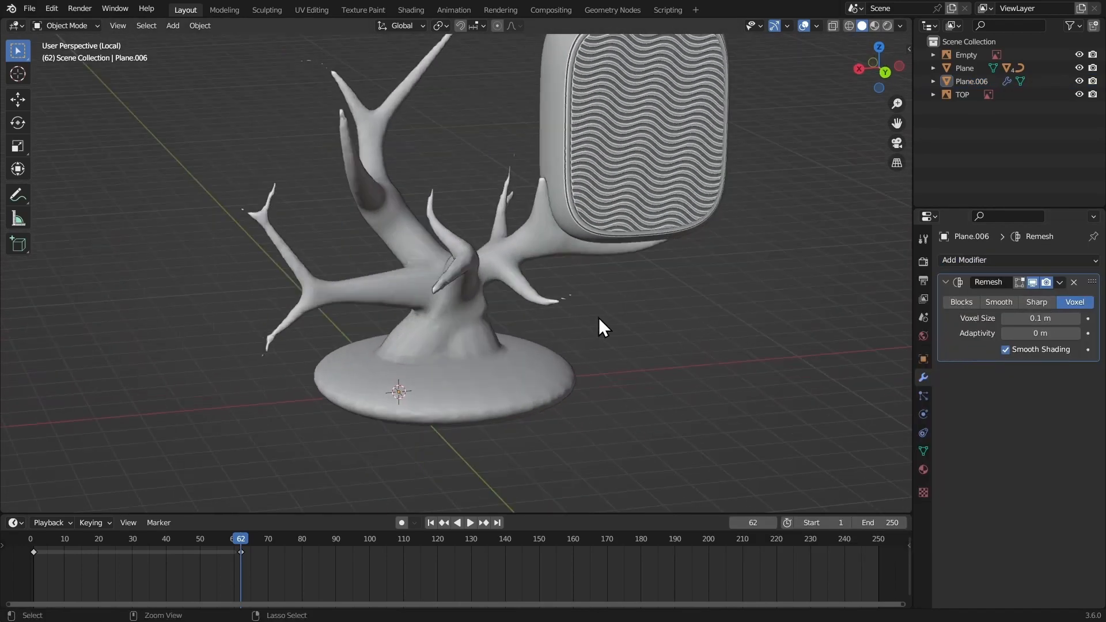
pyautogui.moveTo(600, 316); pyautogui.dragTo(588, 271, button='middle')
pyautogui.hotkey('ctrl', 'a')
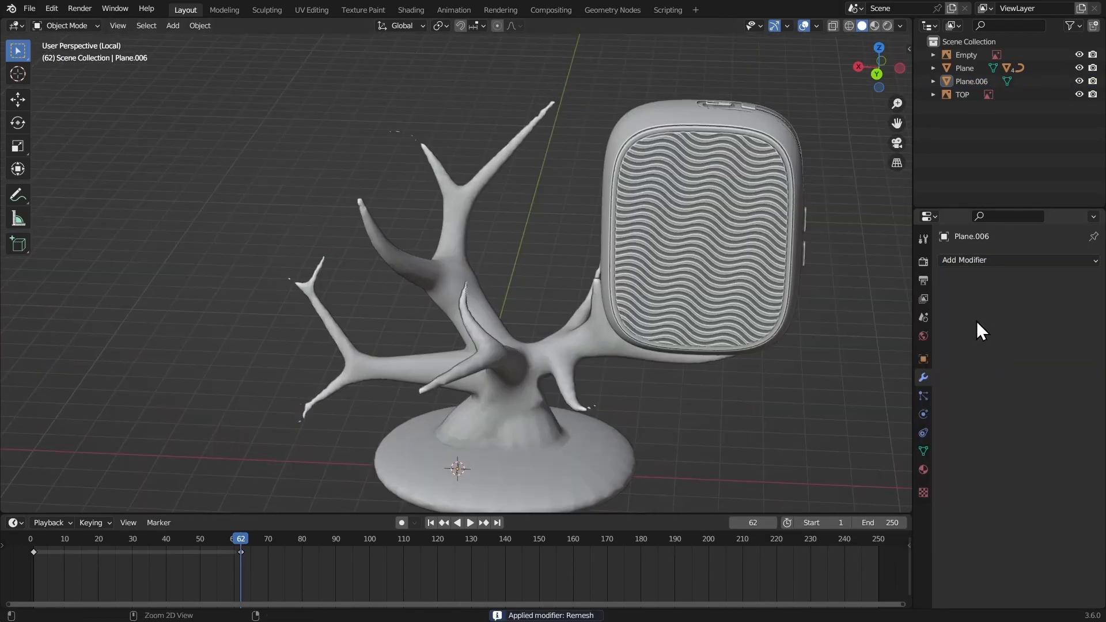
# Delete the stray vertices disconnected from the main tree mesh around the twig tips
pyautogui.press('Tab')
pyautogui.hotkey('ctrl', 'l')
pyautogui.moveTo(452, 274); pyautogui.dragTo(497, 254, button='middle')
pyautogui.hotkey('ctrl', 'i')
pyautogui.press('x')
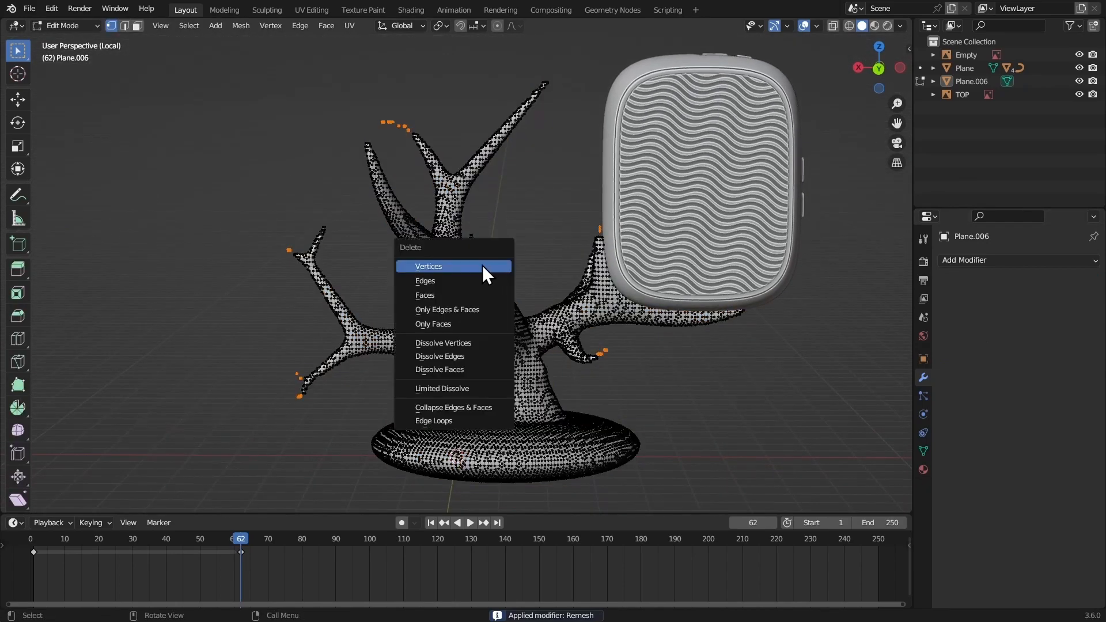
pyautogui.click(487, 271)
# Sculpt the tree smoother with the Smooth mesh filter at strength 2 and the Smooth brush at 0.7 strength around the trunk base
pyautogui.hotkey('ctrl', 'Tab')
pyautogui.click(465, 414)
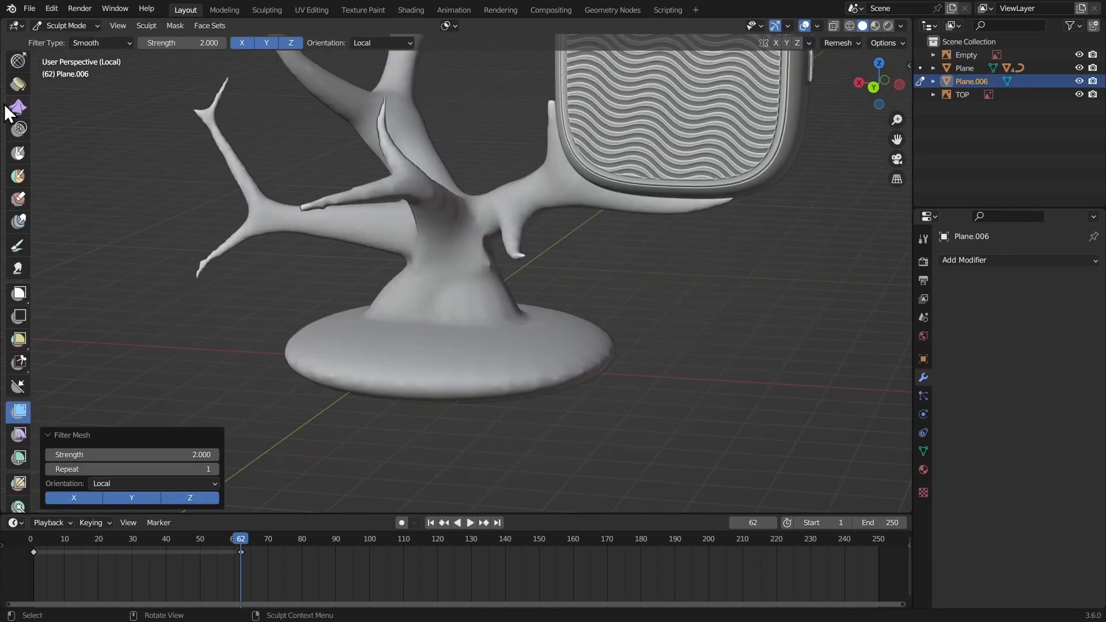
pyautogui.scroll(5, 23, 222)
pyautogui.scroll(4, 23, 222)
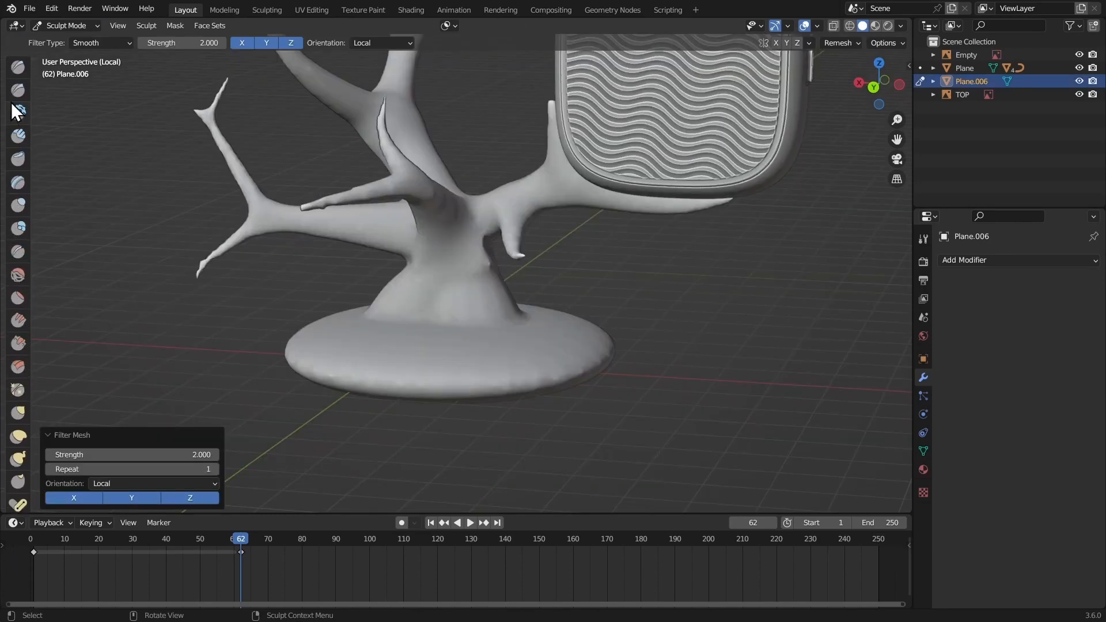
pyautogui.click(17, 275)
pyautogui.moveTo(403, 305)
pyautogui.mouseDown(button='middle')
pyautogui.moveTo(420, 316)
pyautogui.moveTo(378, 328)
pyautogui.mouseUp(button='middle')
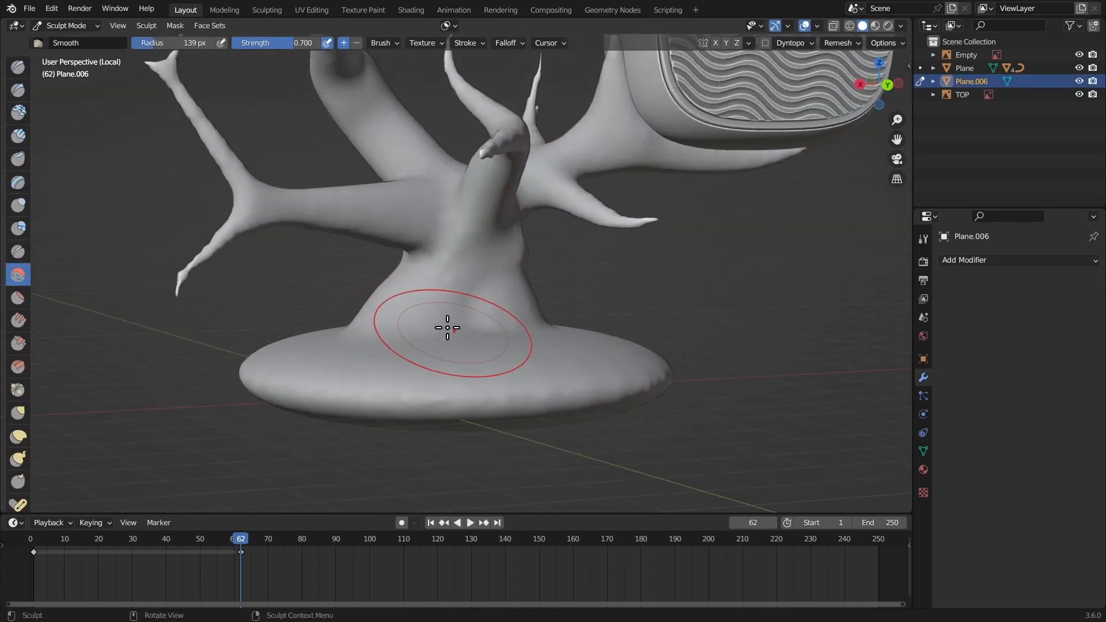
pyautogui.moveTo(568, 363)
pyautogui.mouseDown(button='middle')
pyautogui.moveTo(403, 333)
pyautogui.moveTo(568, 363)
pyautogui.moveTo(674, 363)
pyautogui.moveTo(466, 357)
pyautogui.moveTo(416, 300)
pyautogui.moveTo(458, 299)
pyautogui.mouseUp(button='middle')
pyautogui.press('g')
# Grow a face selection across the base's underside and flatten it along Z with proportional editing at size 0.581
pyautogui.press('Tab')
pyautogui.moveTo(418, 339); pyautogui.dragTo(407, 320, button='middle')
pyautogui.press('3')
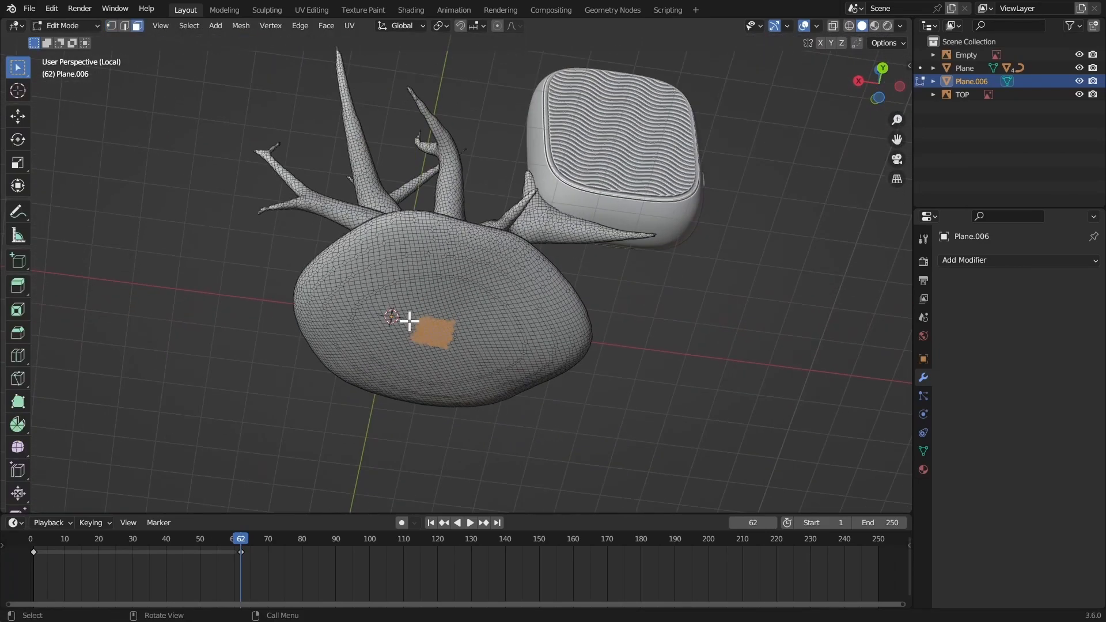
pyautogui.press('ctrl+KP_Add')
pyautogui.press('ctrl+KP_Add')
pyautogui.press('ctrl+KP_Add')
pyautogui.press('ctrl+KP_Add')
pyautogui.press('ctrl+KP_Add')
pyautogui.press('ctrl+KP_Add')
pyautogui.press('ctrl+KP_Add')
pyautogui.press('ctrl+KP_Add')
pyautogui.press('ctrl+KP_Add')
pyautogui.press('ctrl+KP_Add')
pyautogui.press('ctrl+KP_Add')
pyautogui.press('ctrl+KP_Add')
pyautogui.press('ctrl+KP_Add')
pyautogui.press('ctrl+KP_Add')
pyautogui.press('ctrl+KP_Add')
pyautogui.press('ctrl+KP_Add')
pyautogui.press('ctrl+KP_Add')
pyautogui.press('ctrl+KP_Add')
pyautogui.press('ctrl+KP_Add')
pyautogui.press('ctrl+KP_Add')
pyautogui.press('o')
pyautogui.press('s')
pyautogui.press('z')
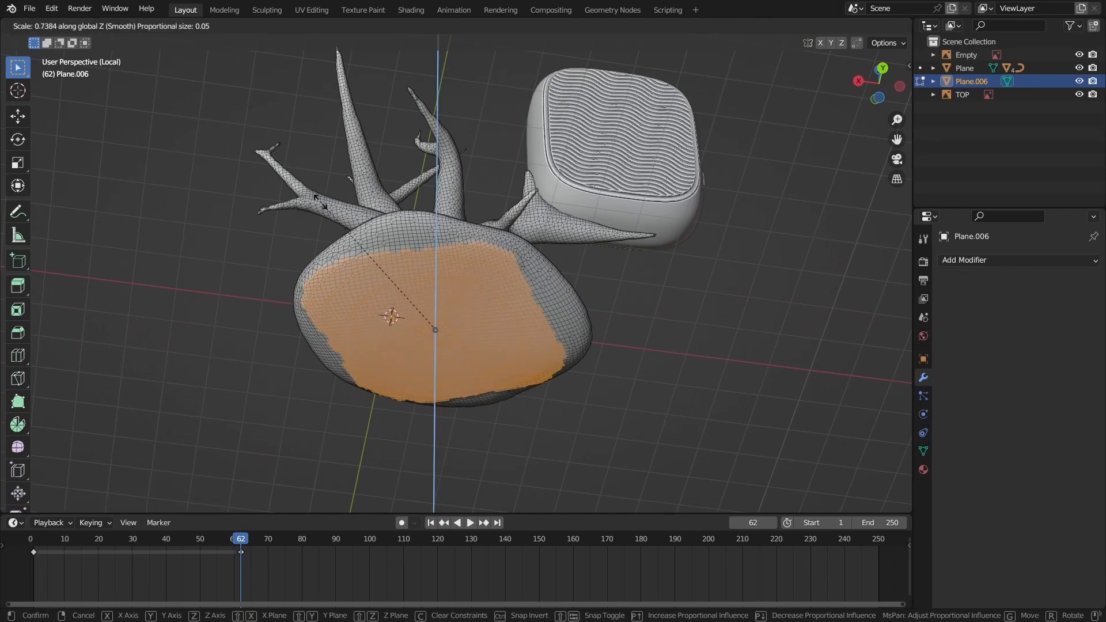
pyautogui.click(339, 216)
pyautogui.moveTo(337, 217); pyautogui.dragTo(336, 252, button='middle')
pyautogui.moveTo(144, 467); pyautogui.dragTo(178, 468)
pyautogui.press('s')
pyautogui.press('z')
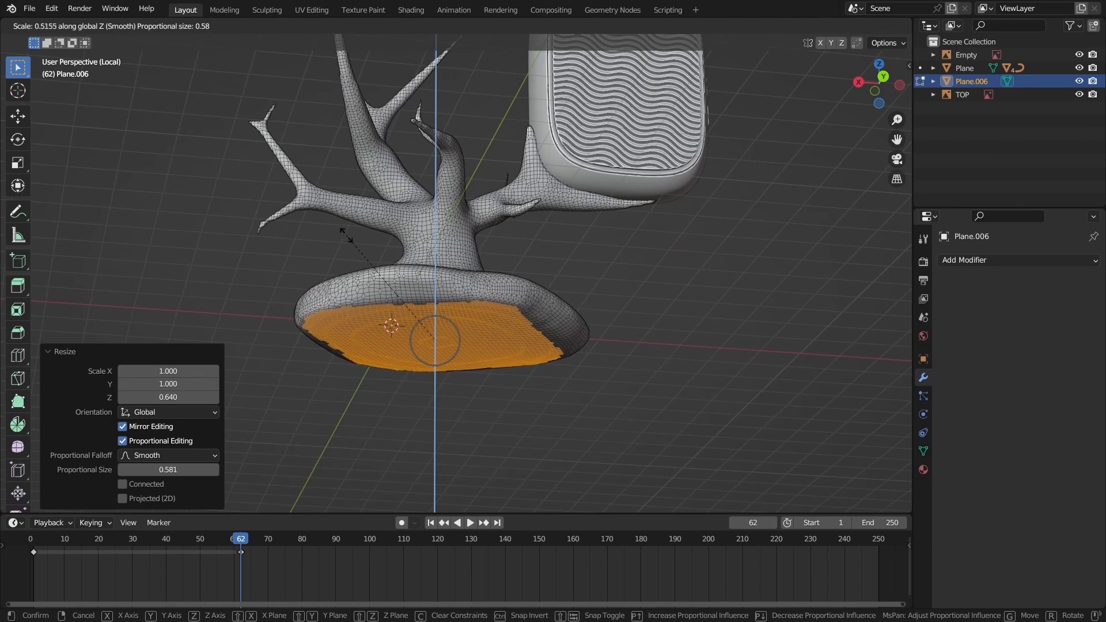
pyautogui.click(417, 316)
# Reshape the base's outline with the Grab brush at 134 px radius and 0.4 strength
pyautogui.hotkey('ctrl', 'Tab')
pyautogui.moveTo(416, 352)
pyautogui.mouseDown(button='middle')
pyautogui.moveTo(347, 365)
pyautogui.moveTo(397, 355)
pyautogui.mouseUp(button='middle')
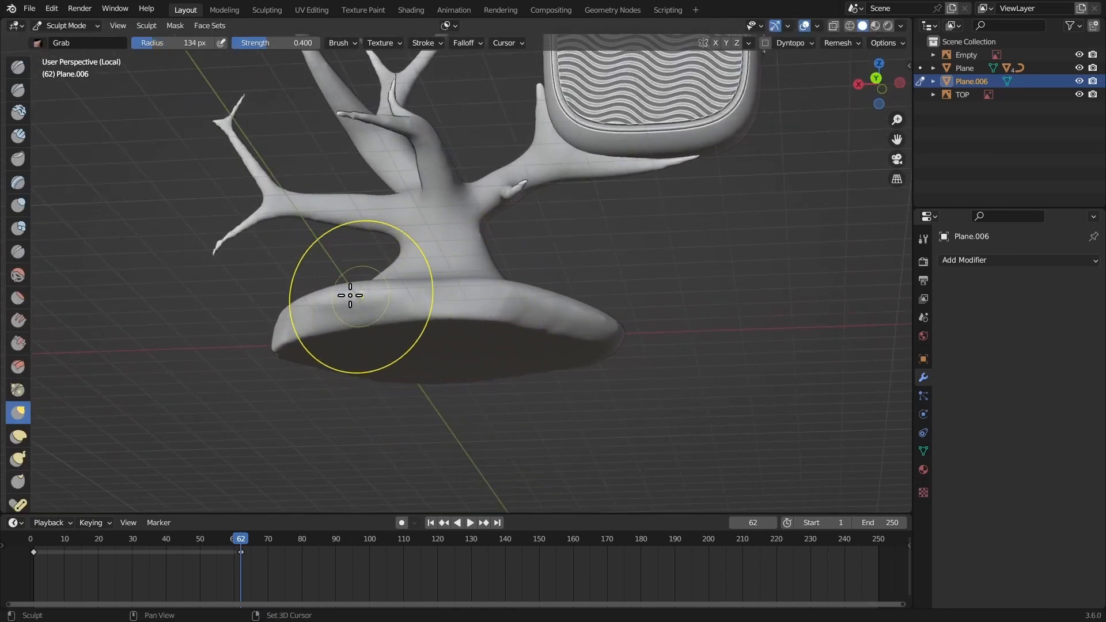
pyautogui.moveTo(350, 295)
pyautogui.mouseDown(button='middle')
pyautogui.moveTo(353, 321)
pyautogui.moveTo(409, 334)
pyautogui.mouseUp(button='middle')
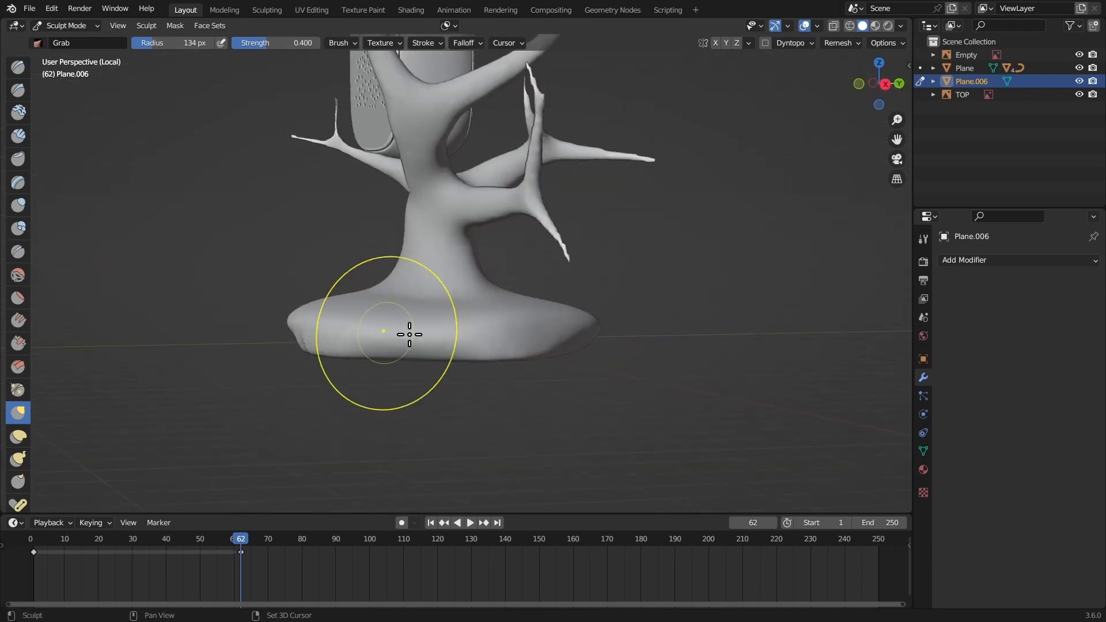
pyautogui.moveTo(317, 320); pyautogui.dragTo(363, 323, button='middle')
pyautogui.scroll(2, 363, 323)
pyautogui.keyDown('shift'); pyautogui.moveTo(410, 356); pyautogui.dragTo(425, 355, button='middle'); pyautogui.keyUp('shift')
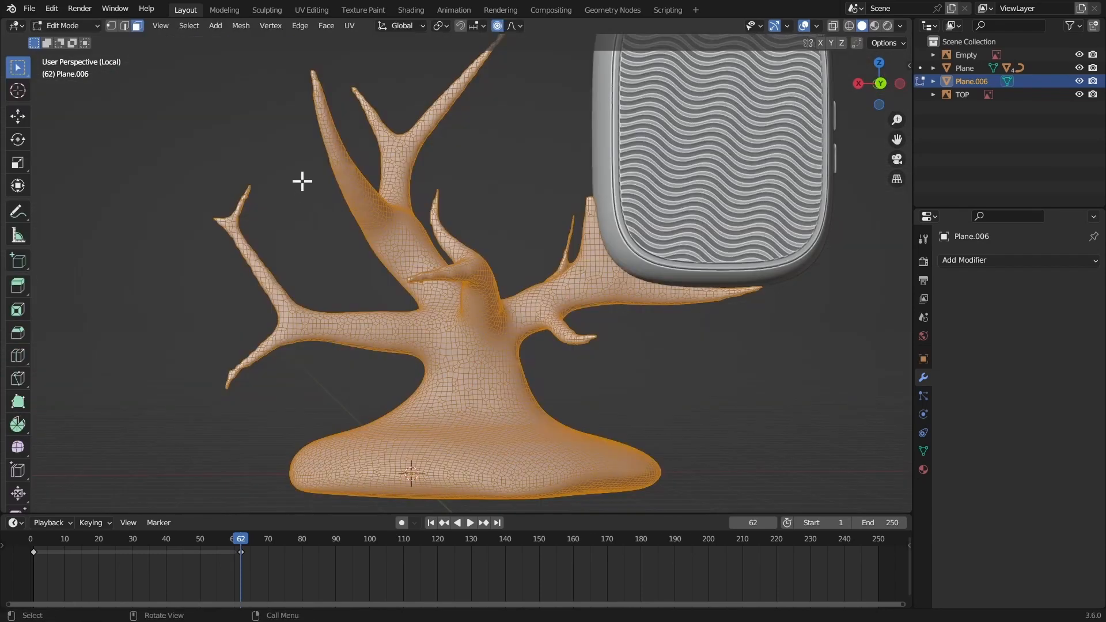
# Add a Smooth modifier with factor 0.5 and 25 repeats to the tree and fatten its mesh by about 0.063 m
pyautogui.press('Tab')
pyautogui.click(950, 259)
pyautogui.click(936, 444)
pyautogui.press('Tab')
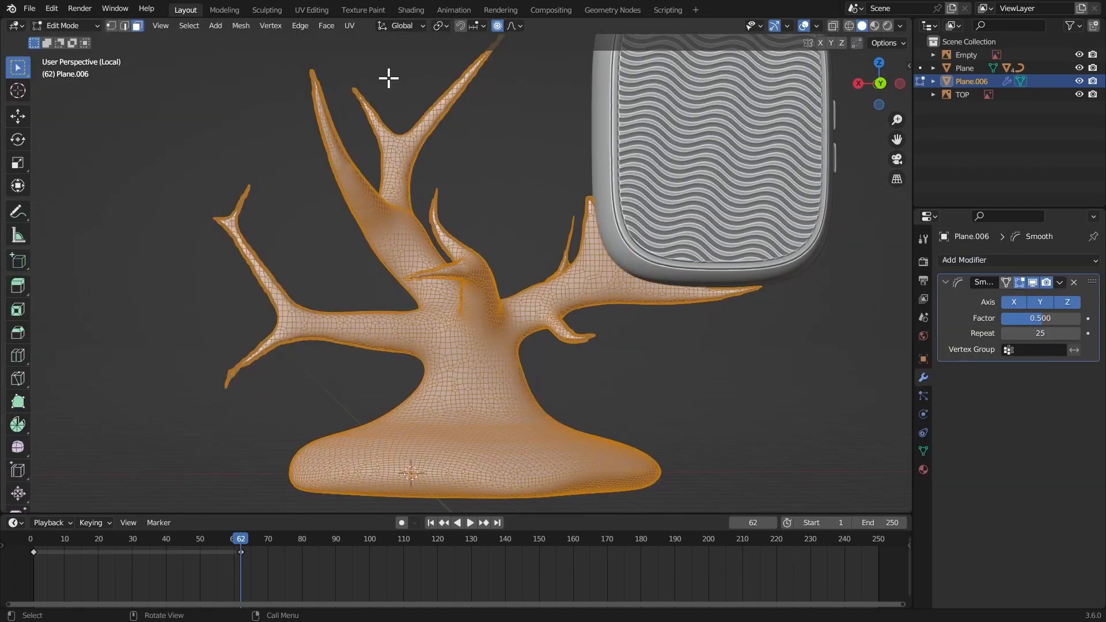
pyautogui.hotkey('alt', 's')
pyautogui.click(378, 65)
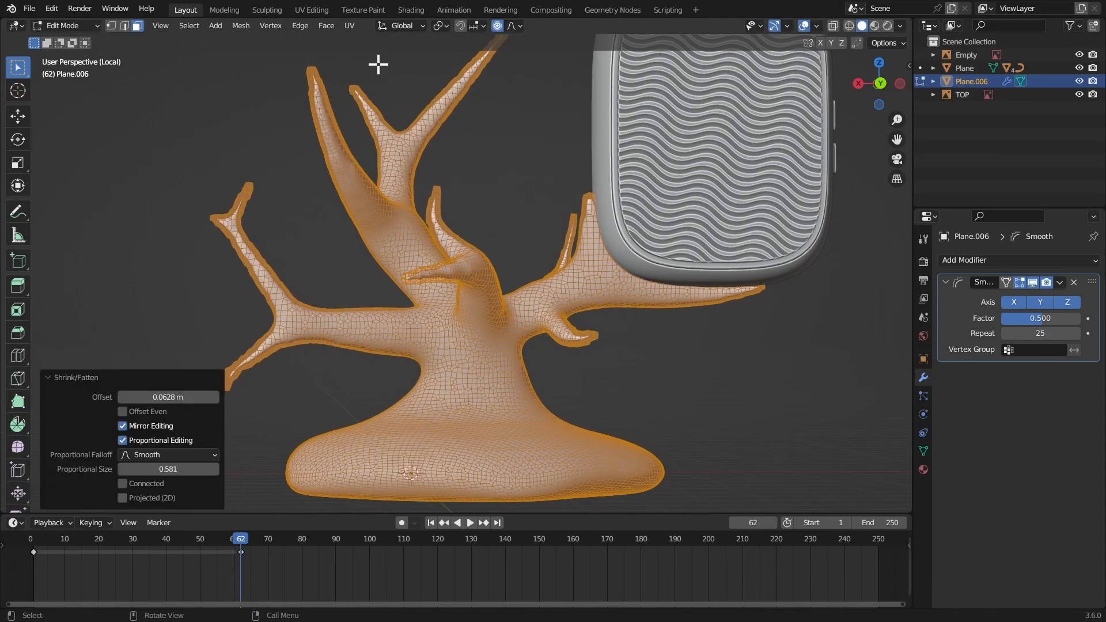
pyautogui.press('Tab')
# Apply the Smooth modifier on the fattened tree
pyautogui.moveTo(385, 105); pyautogui.dragTo(372, 128, button='middle')
pyautogui.rightClick(373, 129)
pyautogui.click(378, 131)
pyautogui.hotkey('ctrl', 'a')
# Thicken the thin twigs and branch tips with the Inflate/Deflate brush at 134 px radius and 0.5 strength
pyautogui.moveTo(541, 242)
pyautogui.keyDown('ctrl'); pyautogui.mouseDown(button='middle')
pyautogui.moveTo(607, 378)
pyautogui.moveTo(340, 193)
pyautogui.mouseUp(button='middle'); pyautogui.keyUp('ctrl')
pyautogui.hotkey('ctrl', 'Tab')
pyautogui.click(354, 301)
pyautogui.moveTo(354, 301)
pyautogui.mouseDown(button='middle')
pyautogui.moveTo(395, 346)
pyautogui.moveTo(372, 256)
pyautogui.mouseUp(button='middle')
pyautogui.moveTo(371, 257)
pyautogui.mouseDown(button='middle')
pyautogui.moveTo(387, 265)
pyautogui.moveTo(398, 237)
pyautogui.mouseUp(button='middle')
pyautogui.moveTo(398, 238)
pyautogui.mouseDown(button='middle')
pyautogui.moveTo(412, 244)
pyautogui.moveTo(388, 217)
pyautogui.moveTo(401, 252)
pyautogui.mouseUp(button='middle')
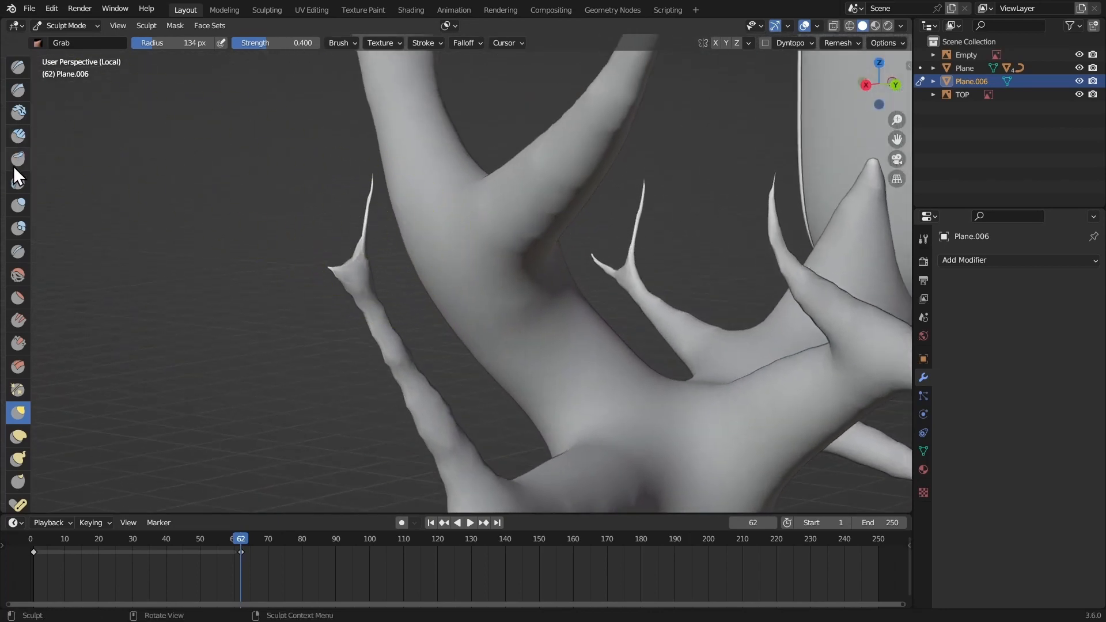
pyautogui.moveTo(177, 199); pyautogui.dragTo(201, 320, button='middle')
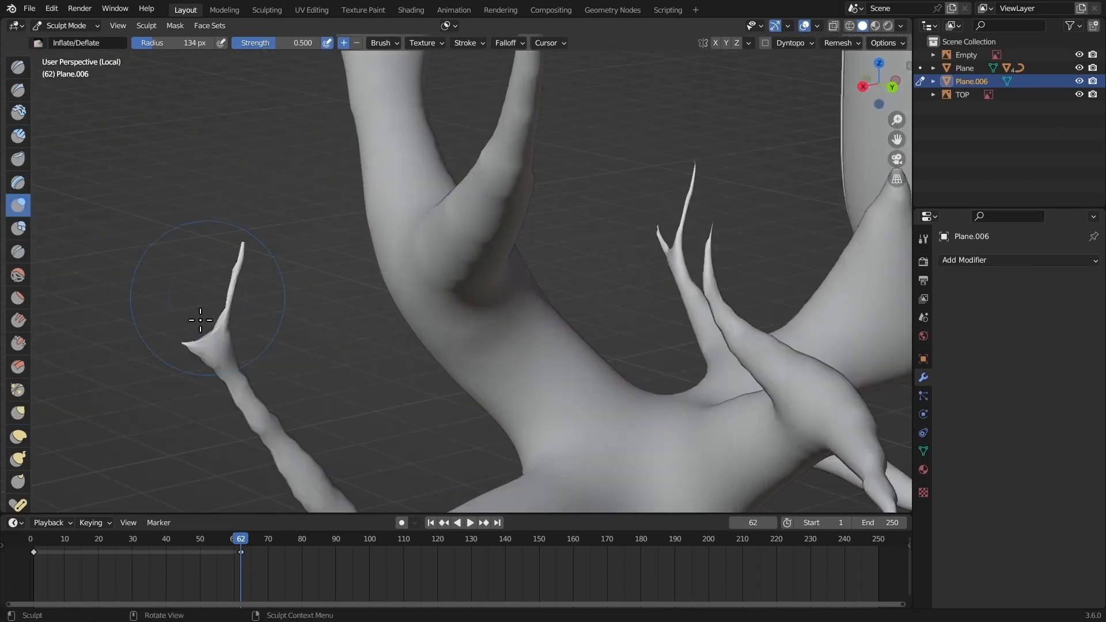
pyautogui.moveTo(206, 264); pyautogui.dragTo(191, 333, button='middle')
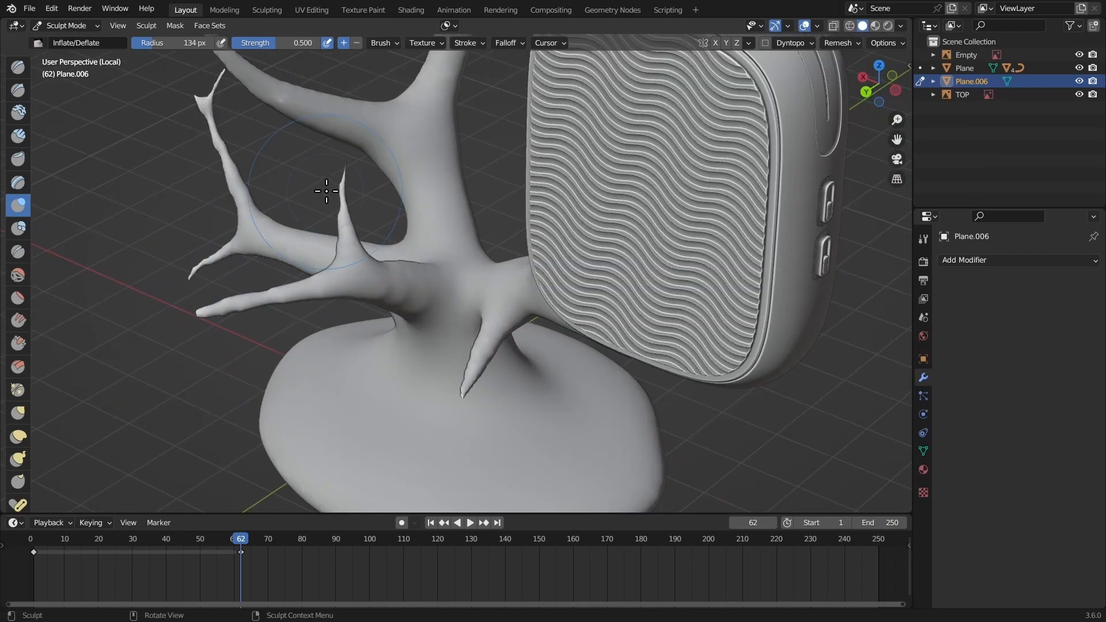
pyautogui.moveTo(298, 171); pyautogui.dragTo(624, 275, button='middle')
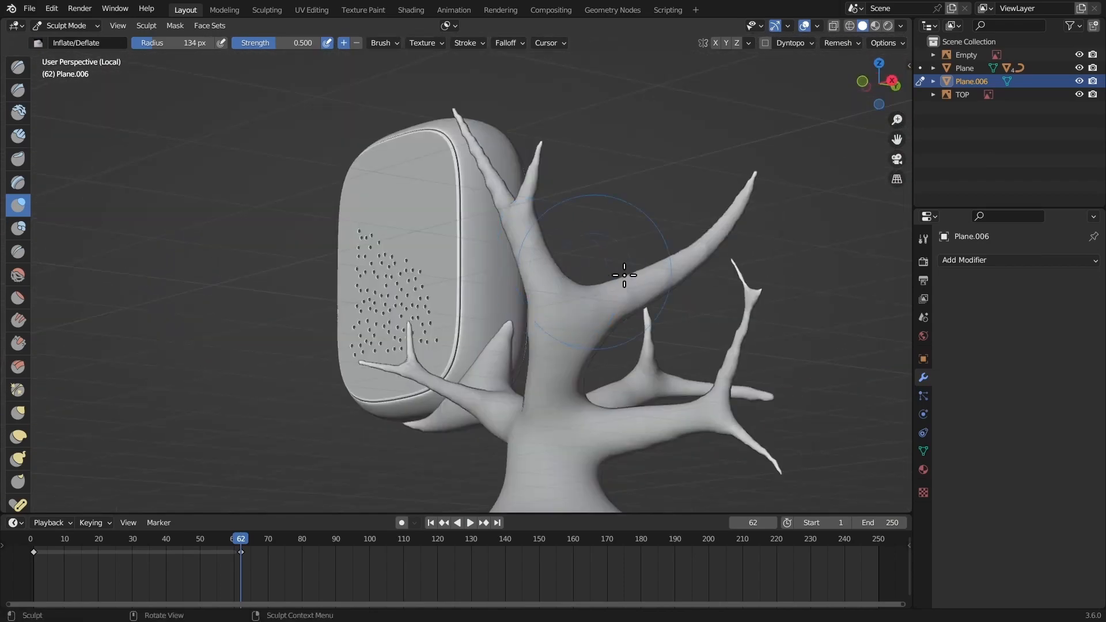
# Pull the supporting branch's surface into shape under the product with the Grab brush at 100 px radius
pyautogui.moveTo(224, 258)
pyautogui.keyDown('shift'); pyautogui.mouseDown(button='middle')
pyautogui.moveTo(94, 207)
pyautogui.moveTo(172, 225)
pyautogui.moveTo(248, 265)
pyautogui.moveTo(327, 232)
pyautogui.moveTo(412, 314)
pyautogui.moveTo(424, 253)
pyautogui.mouseUp(button='middle'); pyautogui.keyUp('shift')
pyautogui.scroll(3, 94, 207)
pyautogui.scroll(-5, 420, 330)
pyautogui.scroll(3, 423, 251)
pyautogui.moveTo(427, 247)
pyautogui.keyDown('shift'); pyautogui.mouseDown(button='middle')
pyautogui.moveTo(335, 246)
pyautogui.moveTo(377, 278)
pyautogui.moveTo(410, 232)
pyautogui.mouseUp(button='middle'); pyautogui.keyUp('shift')
pyautogui.scroll(3, 369, 258)
pyautogui.press('g')
pyautogui.scroll(1, 408, 234)
pyautogui.press('f')
pyautogui.click(388, 230)
pyautogui.moveTo(416, 193)
pyautogui.mouseDown()
pyautogui.moveTo(399, 191)
pyautogui.moveTo(449, 202)
pyautogui.mouseUp()
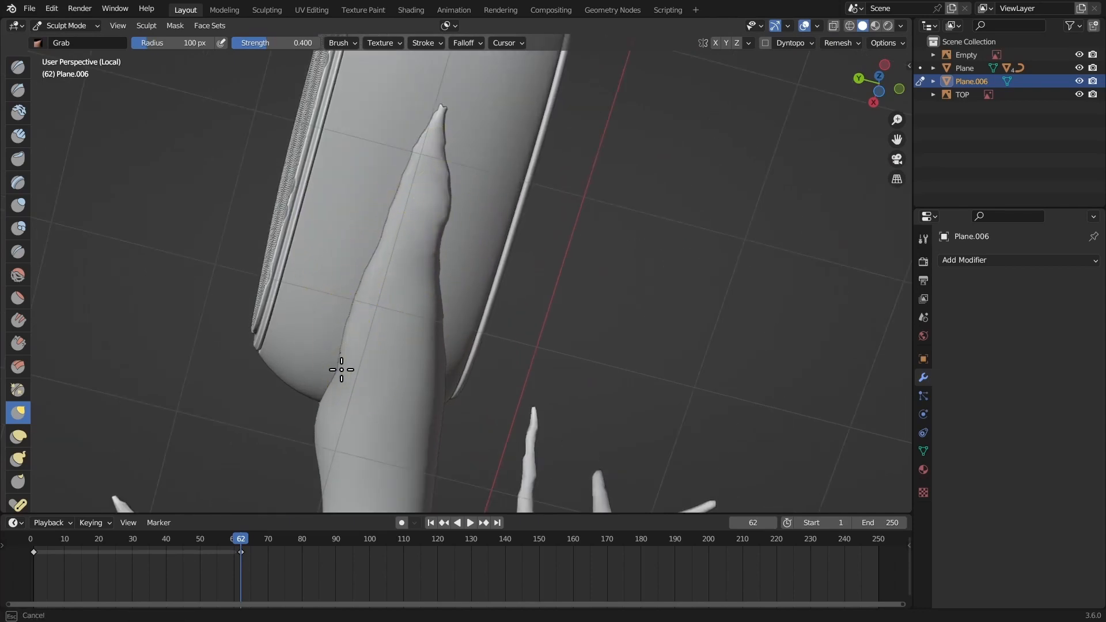
pyautogui.moveTo(304, 387)
pyautogui.mouseDown(button='middle')
pyautogui.moveTo(383, 339)
pyautogui.moveTo(469, 400)
pyautogui.moveTo(464, 413)
pyautogui.moveTo(442, 380)
pyautogui.moveTo(474, 237)
pyautogui.moveTo(538, 288)
pyautogui.moveTo(512, 243)
pyautogui.moveTo(465, 288)
pyautogui.moveTo(455, 154)
pyautogui.mouseUp(button='middle')
# Smooth the tip of the supporting branch with the Smooth brush at 173 px radius and 0.7 strength
pyautogui.click(19, 275)
pyautogui.moveTo(518, 231); pyautogui.dragTo(558, 246, button='middle')
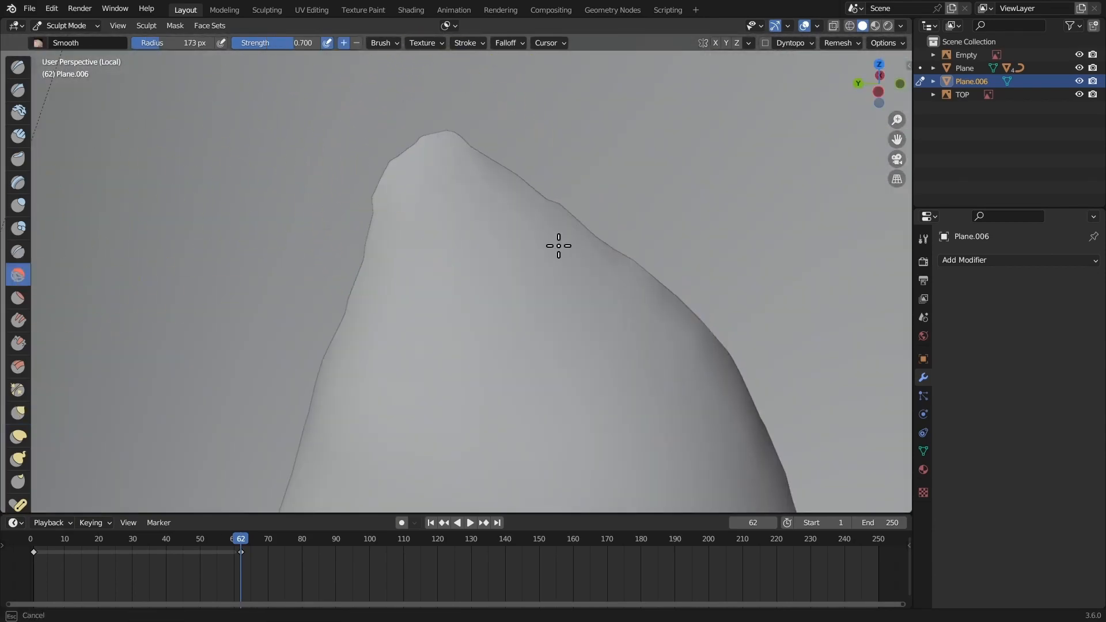
pyautogui.moveTo(465, 431); pyautogui.dragTo(489, 185, button='middle')
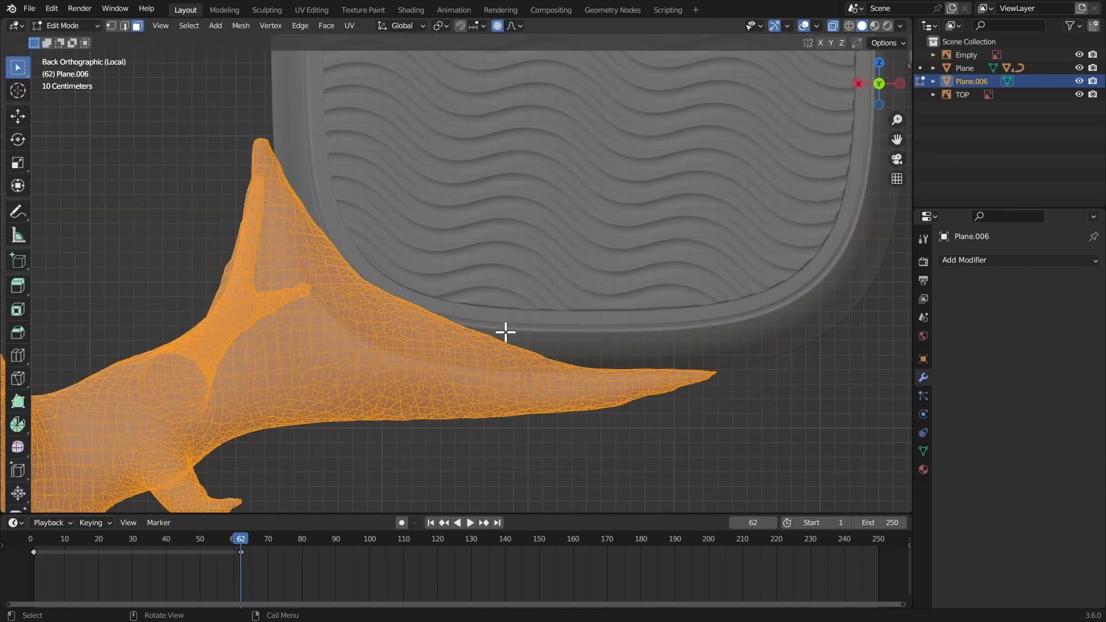
# Select the branch faces along the product's lower corner and isolate them
pyautogui.click(563, 315)
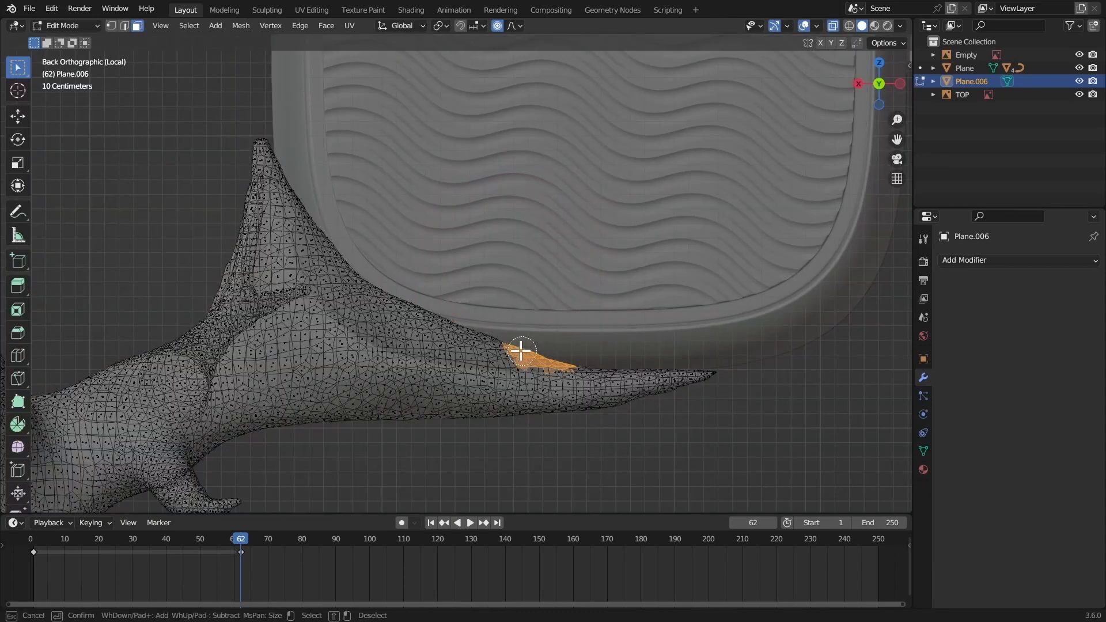
pyautogui.moveTo(522, 357); pyautogui.dragTo(369, 323)
pyautogui.moveTo(374, 316); pyautogui.dragTo(436, 320)
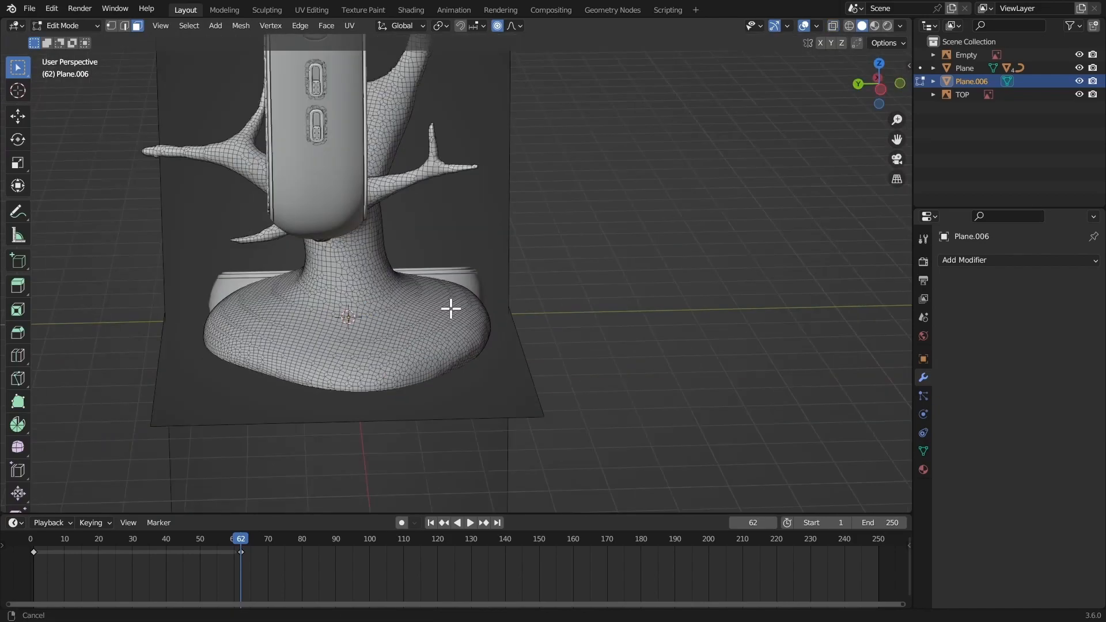
pyautogui.moveTo(450, 309)
pyautogui.mouseDown(button='middle')
pyautogui.moveTo(523, 198)
pyautogui.moveTo(521, 237)
pyautogui.moveTo(600, 346)
pyautogui.moveTo(448, 231)
pyautogui.moveTo(563, 245)
pyautogui.moveTo(498, 277)
pyautogui.moveTo(509, 311)
pyautogui.moveTo(491, 298)
pyautogui.mouseUp(button='middle')
pyautogui.press('KP_Divide')
pyautogui.scroll(6, 490, 259)
pyautogui.hotkey('shift', 'h')
# Reshape the supporting branch's tip against the product with the Grab brush at 173 px radius and 0.4 strength
pyautogui.hotkey('ctrl', 'Tab')
pyautogui.press('g')
pyautogui.moveTo(459, 255); pyautogui.dragTo(454, 253)
pyautogui.moveTo(454, 253)
pyautogui.mouseDown(button='middle')
pyautogui.moveTo(477, 247)
pyautogui.moveTo(576, 288)
pyautogui.mouseUp(button='middle')
pyautogui.press('KP_Divide')
pyautogui.moveTo(576, 288)
pyautogui.keyDown('shift'); pyautogui.mouseDown(button='middle')
pyautogui.moveTo(559, 329)
pyautogui.moveTo(534, 305)
pyautogui.moveTo(557, 307)
pyautogui.mouseUp(button='middle'); pyautogui.keyUp('shift')
pyautogui.moveTo(632, 314)
pyautogui.mouseDown()
pyautogui.moveTo(624, 277)
pyautogui.moveTo(651, 257)
pyautogui.moveTo(652, 223)
pyautogui.mouseUp()
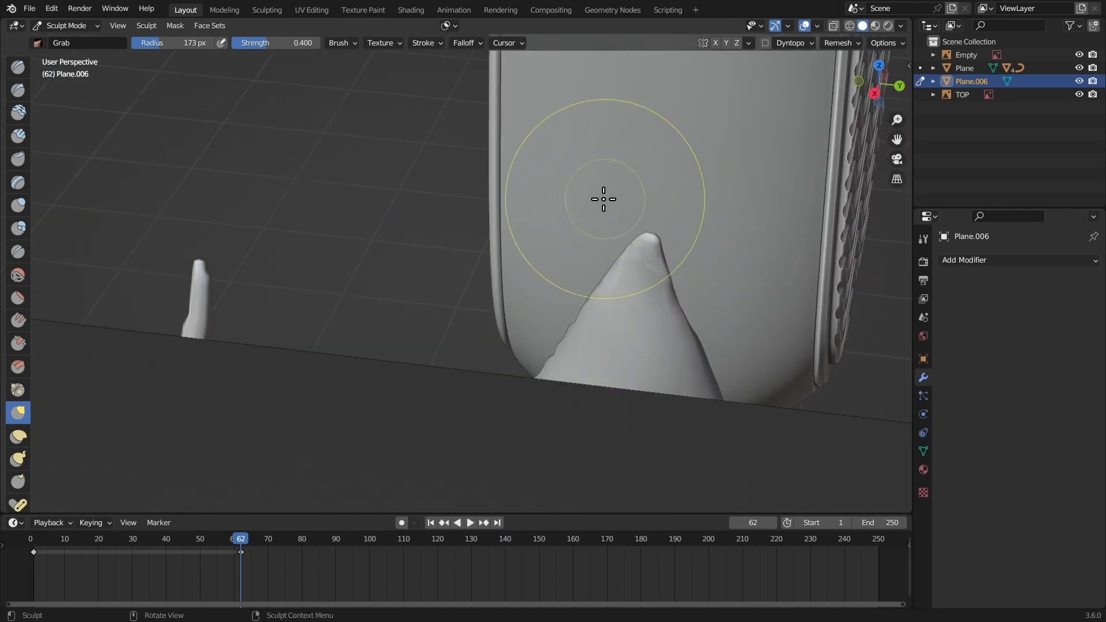
# Pull irregular lobes out of the base with the Snake Hook brush at 92 px radius and strength 1
pyautogui.scroll(-6, 603, 200)
pyautogui.moveTo(604, 199); pyautogui.dragTo(509, 247, button='middle')
pyautogui.scroll(4, 513, 230)
pyautogui.moveTo(518, 141)
pyautogui.keyDown('shift'); pyautogui.mouseDown(button='middle')
pyautogui.moveTo(526, 171)
pyautogui.moveTo(593, 205)
pyautogui.moveTo(503, 344)
pyautogui.mouseUp(button='middle'); pyautogui.keyUp('shift')
pyautogui.scroll(4, 530, 178)
pyautogui.scroll(-1, 689, 125)
pyautogui.keyDown('shift'); pyautogui.moveTo(601, 196); pyautogui.dragTo(529, 247, button='middle'); pyautogui.keyUp('shift')
pyautogui.scroll(-3, 529, 246)
pyautogui.click(18, 459)
pyautogui.scroll(-6, 294, 317)
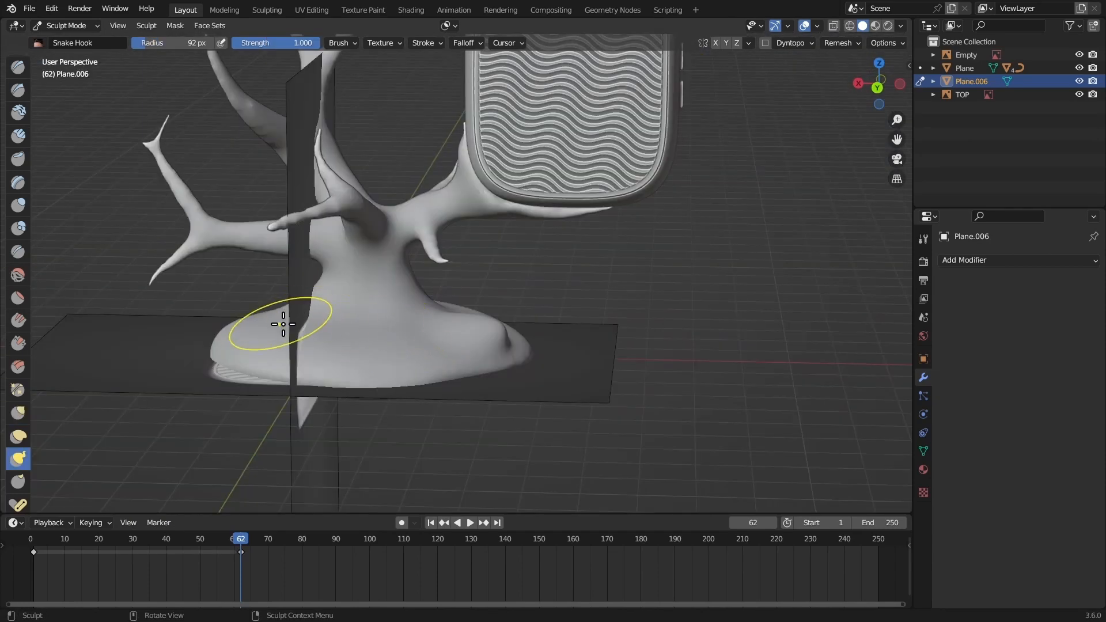
pyautogui.moveTo(407, 350)
pyautogui.mouseDown(button='middle')
pyautogui.moveTo(496, 396)
pyautogui.moveTo(437, 343)
pyautogui.moveTo(543, 321)
pyautogui.moveTo(461, 308)
pyautogui.moveTo(501, 325)
pyautogui.mouseUp(button='middle')
pyautogui.scroll(-3, 534, 332)
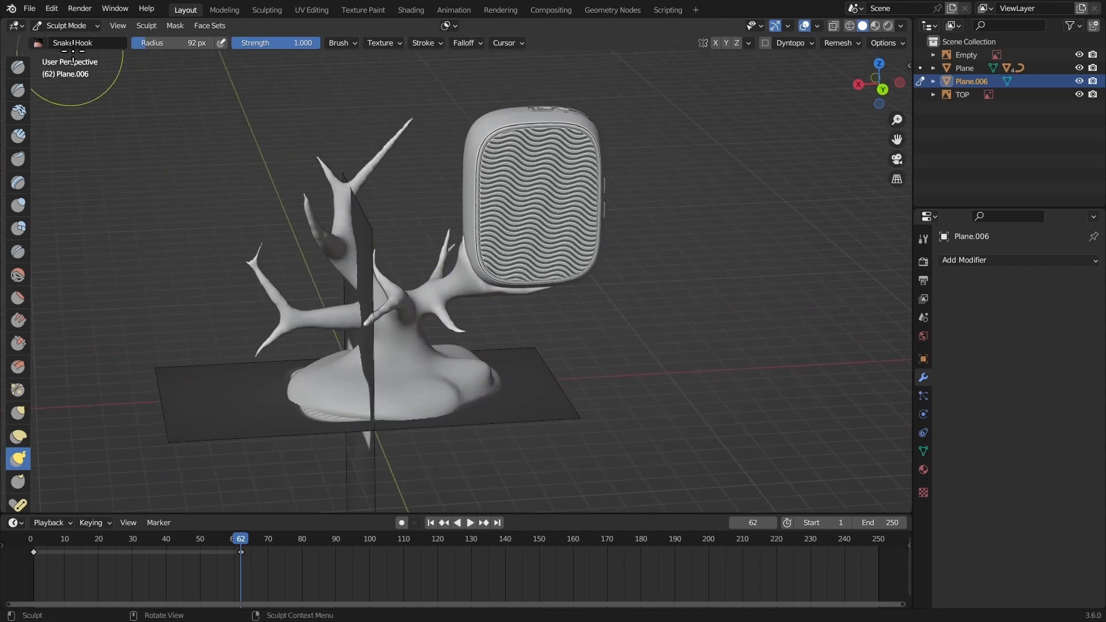
# Return to Object Mode, save the file, and hide the TOP and Empty reference images
pyautogui.click(66, 25)
pyautogui.click(72, 40)
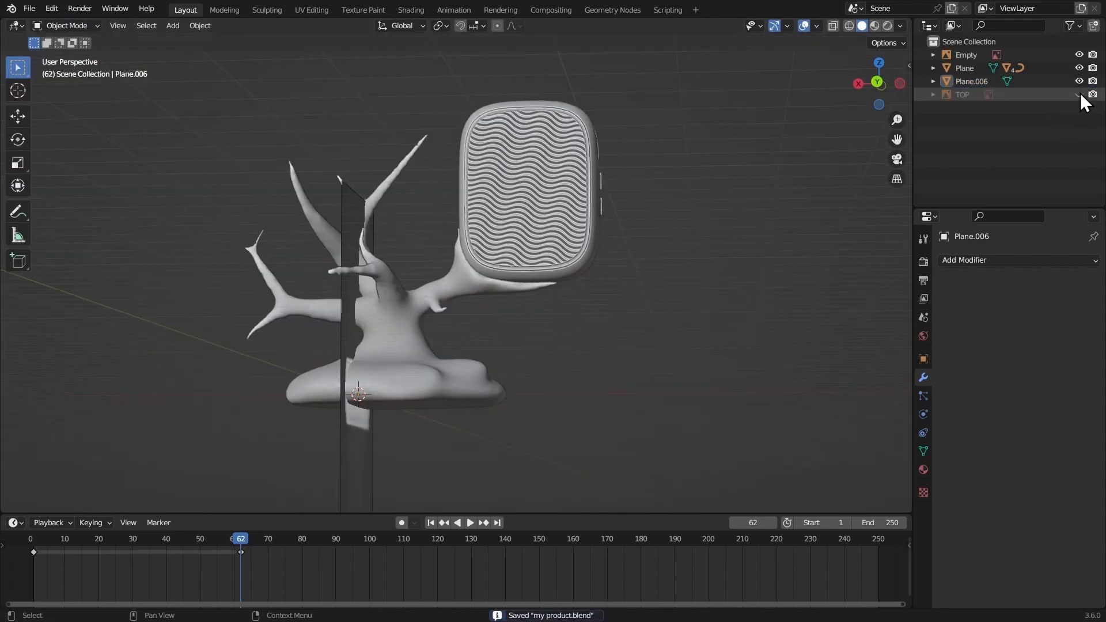
pyautogui.click(1078, 54)
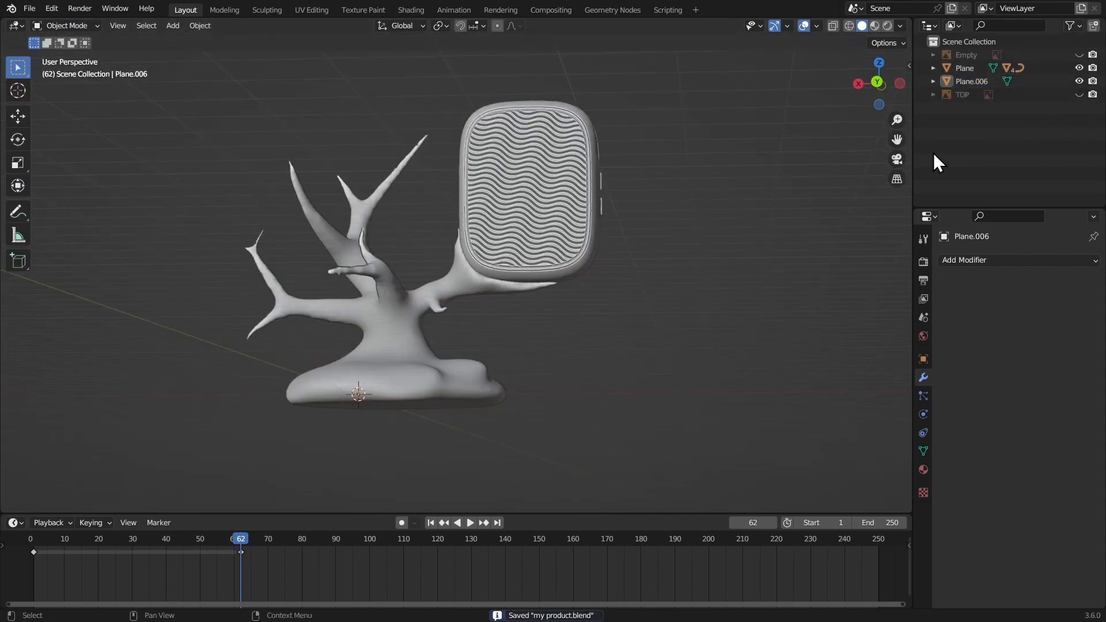
# Inspect the sculpted tree's branches and twigs from several angles and select the tree
pyautogui.keyDown('ctrl'); pyautogui.moveTo(455, 230); pyautogui.dragTo(447, 195, button='middle'); pyautogui.keyUp('ctrl')
pyautogui.moveTo(447, 196); pyautogui.dragTo(377, 210, button='middle')
pyautogui.moveTo(377, 210); pyautogui.dragTo(408, 292, button='middle')
pyautogui.moveTo(408, 292)
pyautogui.mouseDown(button='middle')
pyautogui.moveTo(397, 279)
pyautogui.moveTo(398, 291)
pyautogui.mouseUp(button='middle')
pyautogui.keyDown('ctrl'); pyautogui.moveTo(397, 290); pyautogui.dragTo(395, 199, button='middle'); pyautogui.keyUp('ctrl')
pyautogui.moveTo(395, 199); pyautogui.dragTo(425, 288, button='middle')
pyautogui.keyDown('ctrl'); pyautogui.moveTo(425, 288); pyautogui.dragTo(356, 237, button='middle'); pyautogui.keyUp('ctrl')
pyautogui.click(392, 265)
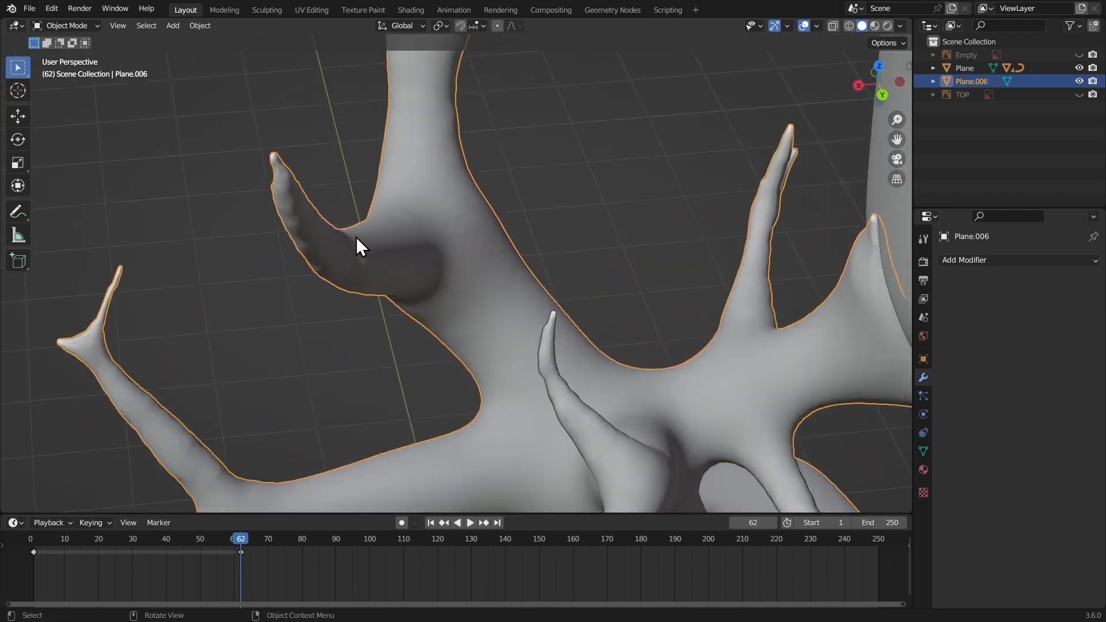
# Add a Remesh modifier to the tree in Voxel mode with a voxel size of 0.0566 m
pyautogui.click(276, 259)
pyautogui.moveTo(275, 259); pyautogui.dragTo(487, 468, button='middle')
pyautogui.click(420, 346)
pyautogui.keyDown('ctrl'); pyautogui.moveTo(477, 251); pyautogui.dragTo(535, 290, button='middle'); pyautogui.keyUp('ctrl')
pyautogui.keyDown('shift'); pyautogui.moveTo(535, 291); pyautogui.dragTo(562, 331, button='middle'); pyautogui.keyUp('shift')
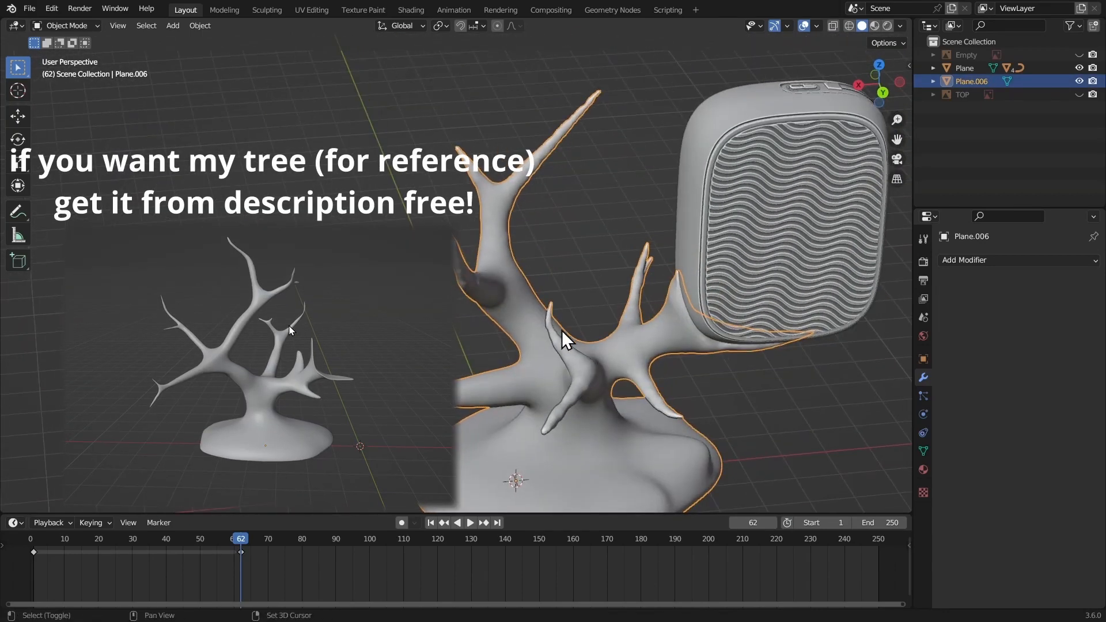
pyautogui.scroll(5, 474, 306)
pyautogui.click(963, 259)
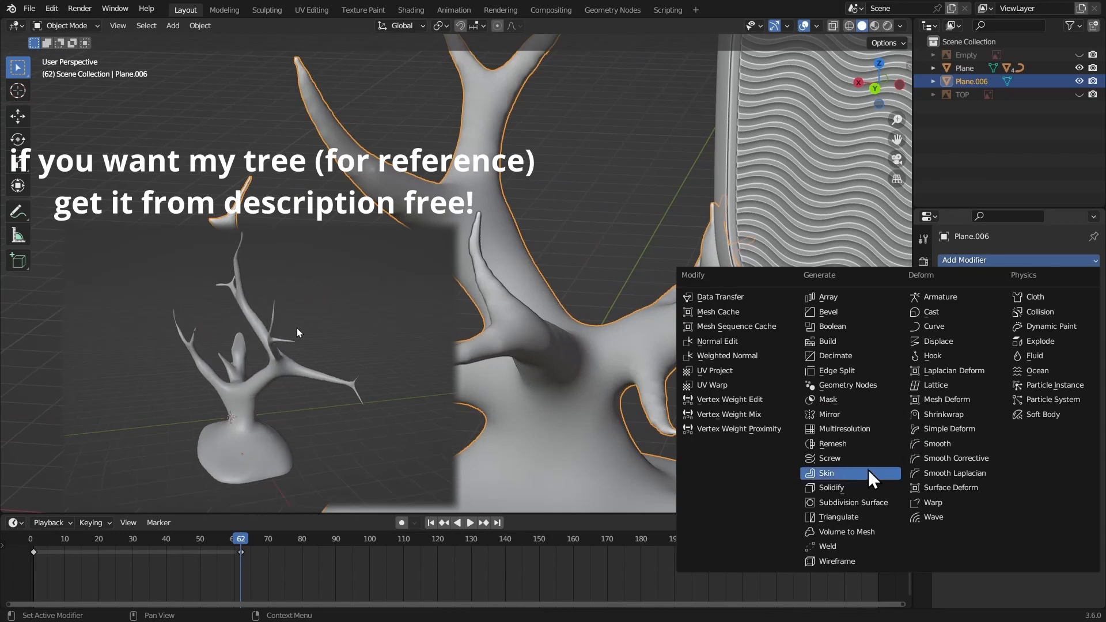
pyautogui.click(846, 444)
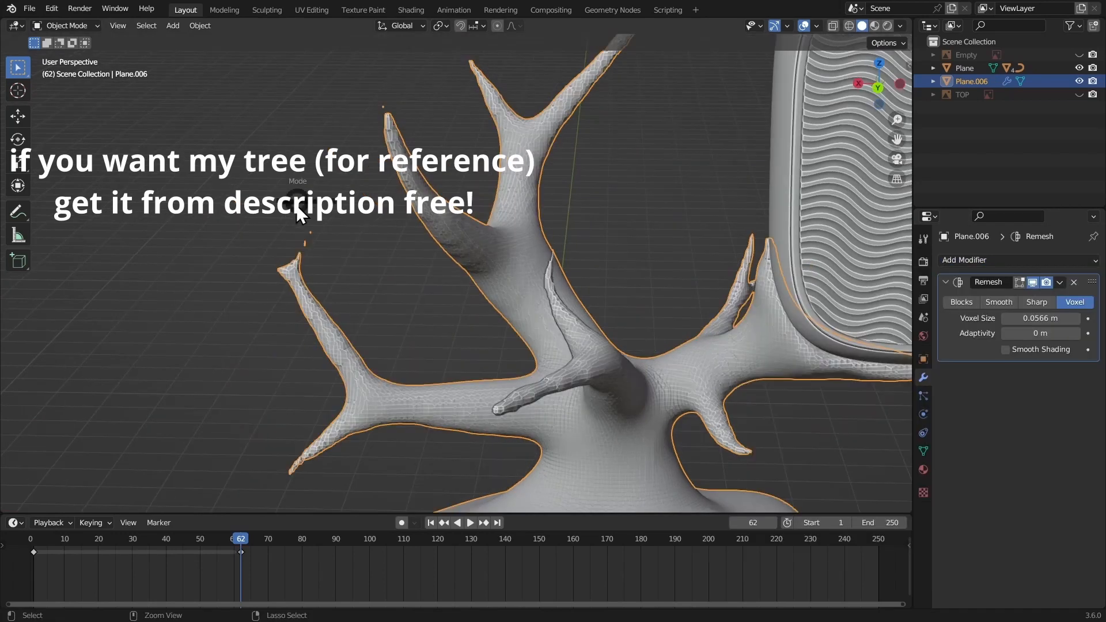
# Switch to Sculpt Mode and thicken the thin side branch tips with the Inflate/Deflate brush at 92 px radius and 0.5 strength
pyautogui.click(284, 269)
pyautogui.keyDown('shift'); pyautogui.moveTo(265, 250); pyautogui.dragTo(285, 257, button='middle'); pyautogui.keyUp('shift')
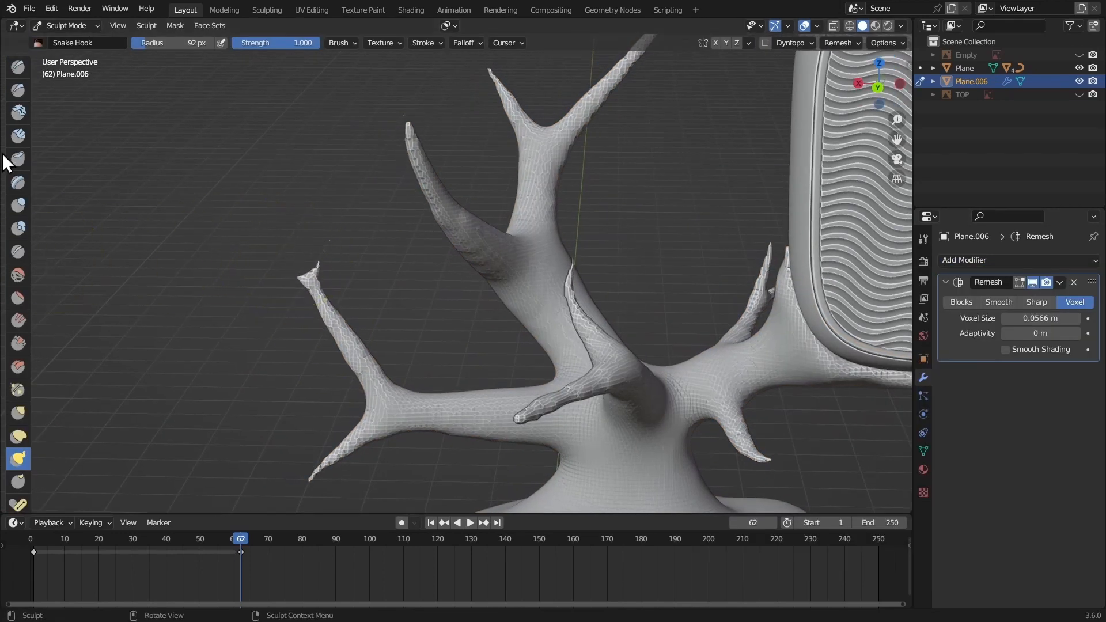
pyautogui.click(18, 206)
pyautogui.moveTo(310, 279); pyautogui.dragTo(313, 283)
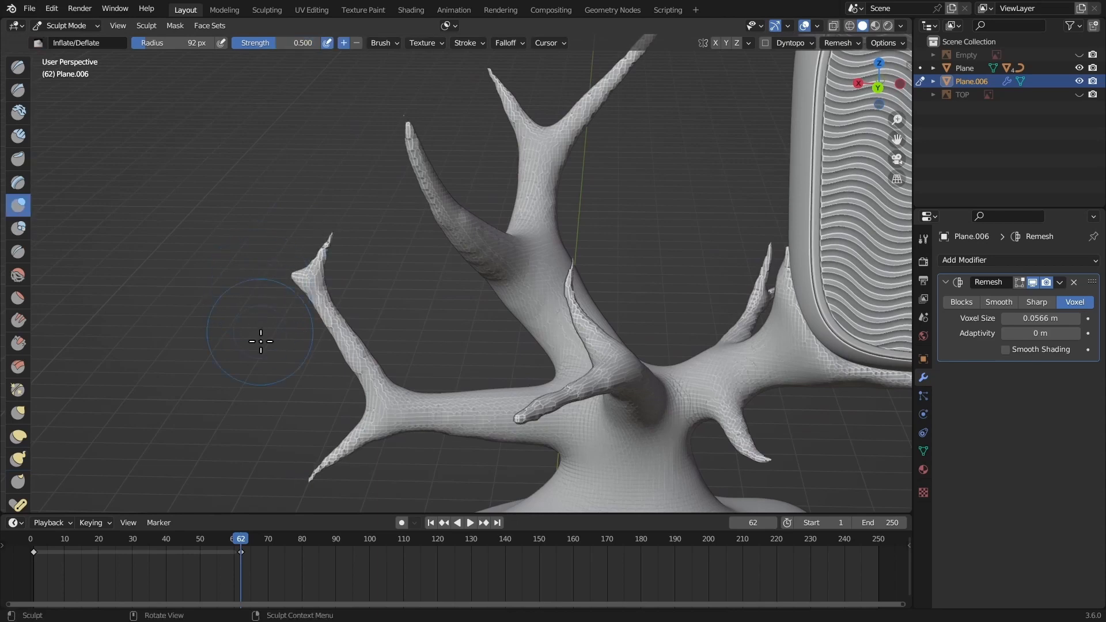
pyautogui.keyDown('shift'); pyautogui.moveTo(261, 342); pyautogui.dragTo(299, 263, button='middle'); pyautogui.keyUp('shift')
pyautogui.moveTo(385, 363); pyautogui.dragTo(386, 368)
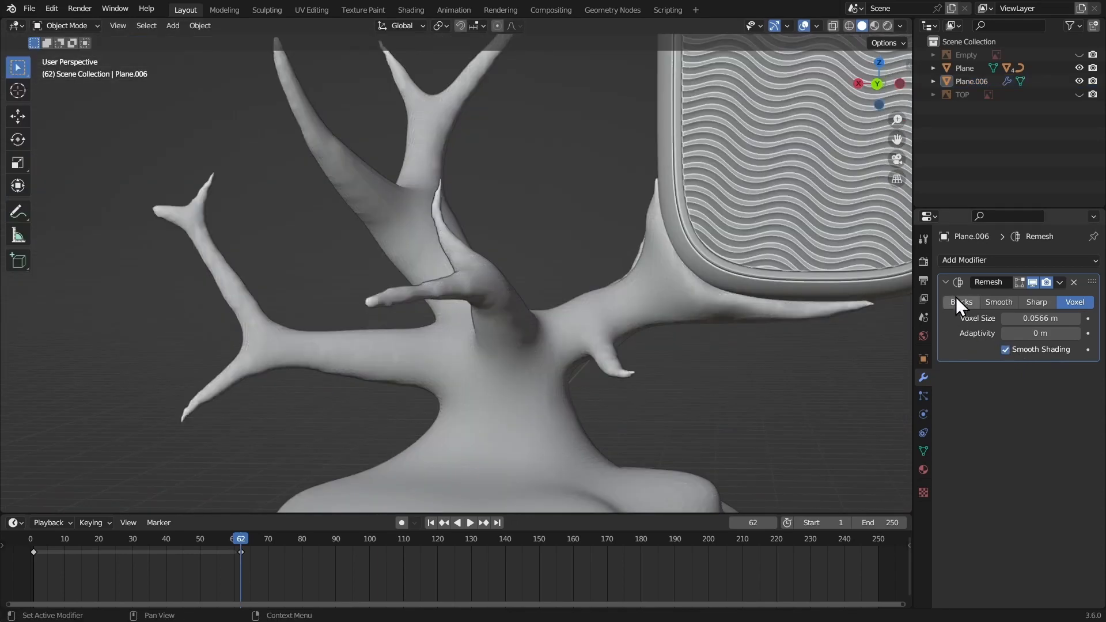
# Enable the Remesh modifier's smooth shading in Object Mode and add a Smooth modifier with an increased repeat count
pyautogui.click(946, 282)
pyautogui.click(952, 260)
pyautogui.click(945, 443)
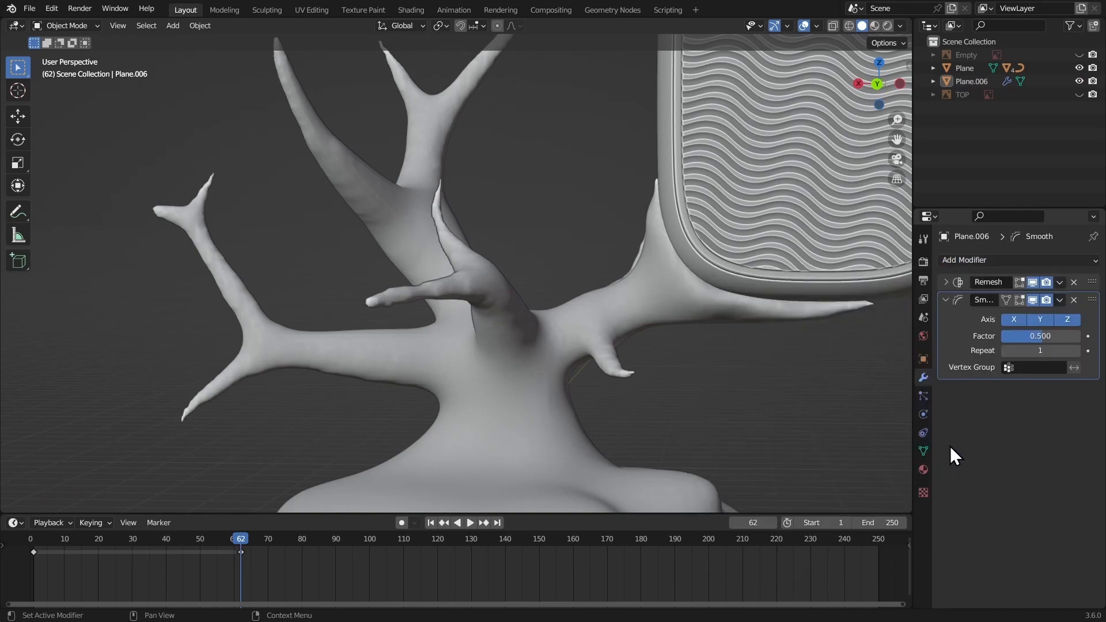
pyautogui.moveTo(1034, 351); pyautogui.dragTo(1047, 344)
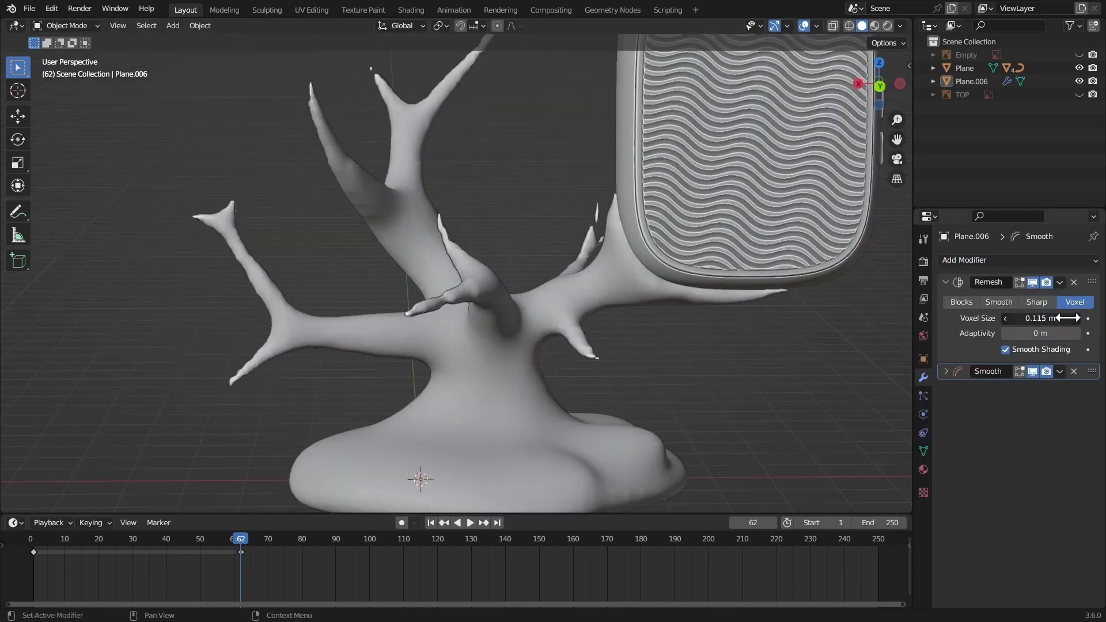
# Set the Remesh voxel size to 0.0863 m and apply the tree's Remesh and Smooth modifiers to its mesh
pyautogui.moveTo(1044, 318); pyautogui.dragTo(1057, 316)
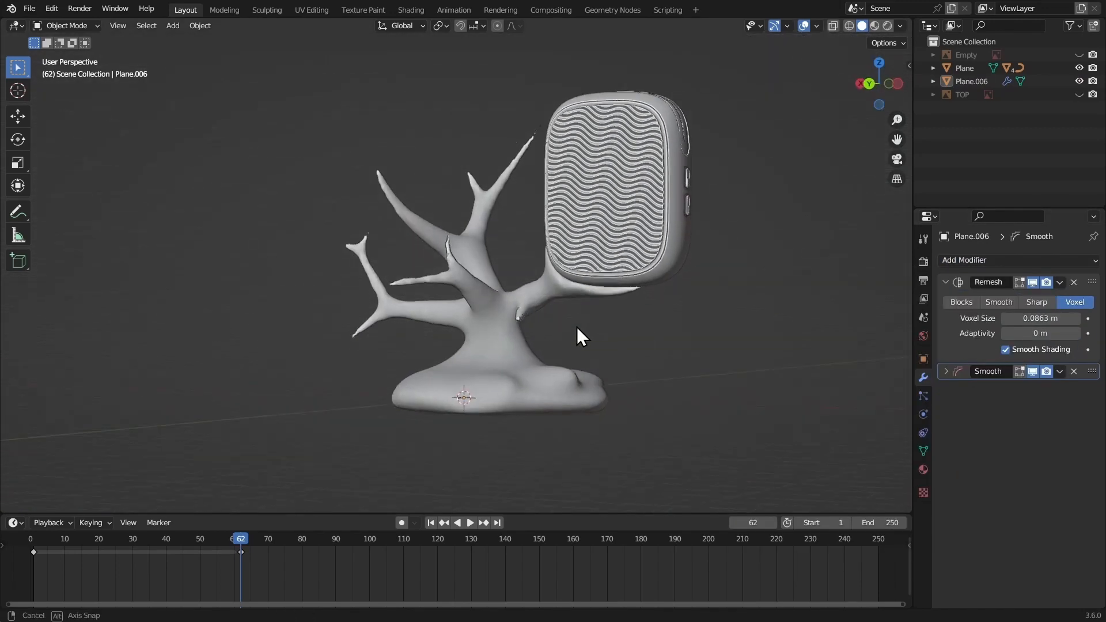
pyautogui.moveTo(576, 326); pyautogui.dragTo(743, 269, button='middle')
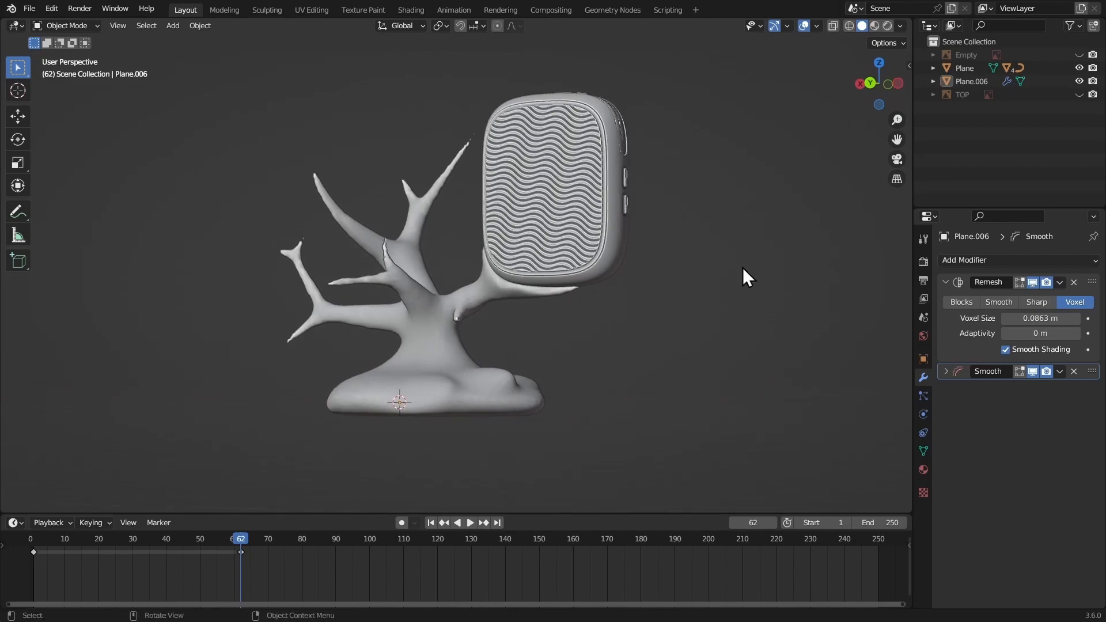
pyautogui.click(398, 281)
pyautogui.hotkey('ctrl', 'a')
pyautogui.click(378, 290)
# Preview the tree and the product in rendered shading from several angles, and return to solid shading
pyautogui.moveTo(410, 302); pyautogui.dragTo(476, 330, button='middle')
pyautogui.moveTo(631, 268); pyautogui.dragTo(645, 239, button='middle')
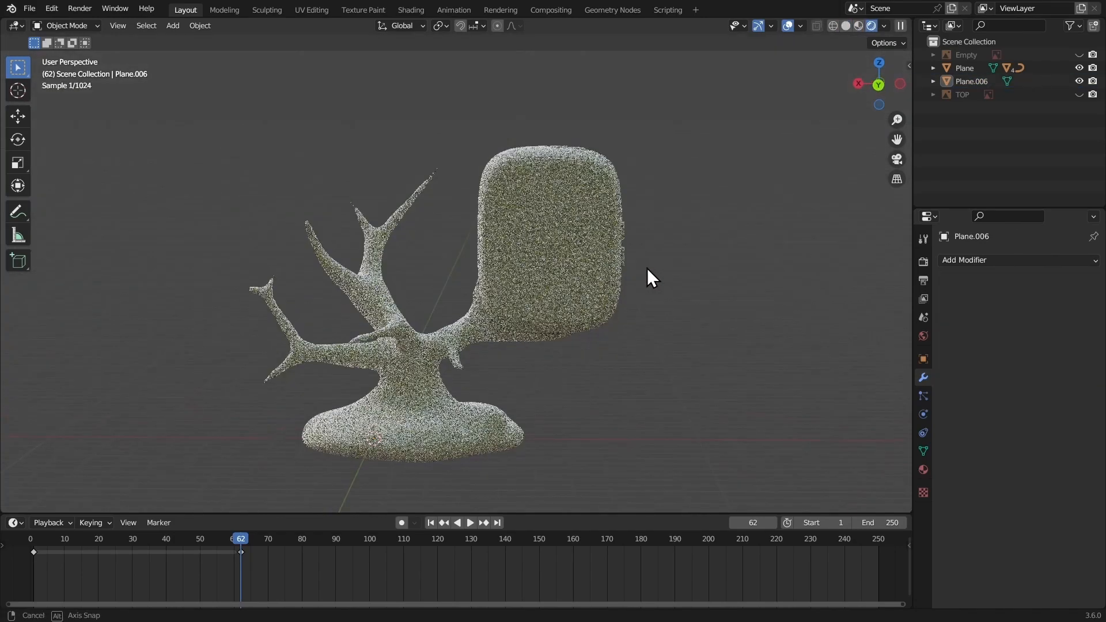
pyautogui.scroll(3, 590, 303)
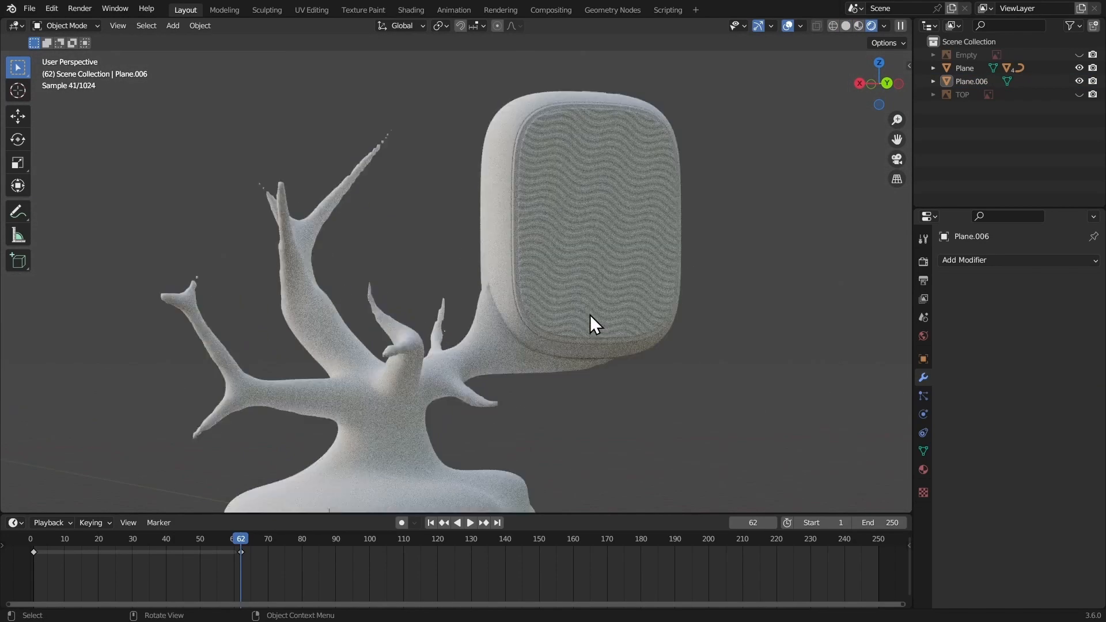
pyautogui.scroll(-5, 590, 315)
pyautogui.moveTo(589, 314)
pyautogui.mouseDown(button='middle')
pyautogui.moveTo(497, 316)
pyautogui.moveTo(616, 392)
pyautogui.mouseUp(button='middle')
pyautogui.moveTo(628, 276)
pyautogui.mouseDown(button='middle')
pyautogui.moveTo(606, 274)
pyautogui.moveTo(487, 195)
pyautogui.moveTo(502, 205)
pyautogui.moveTo(405, 272)
pyautogui.moveTo(465, 338)
pyautogui.mouseUp(button='middle')
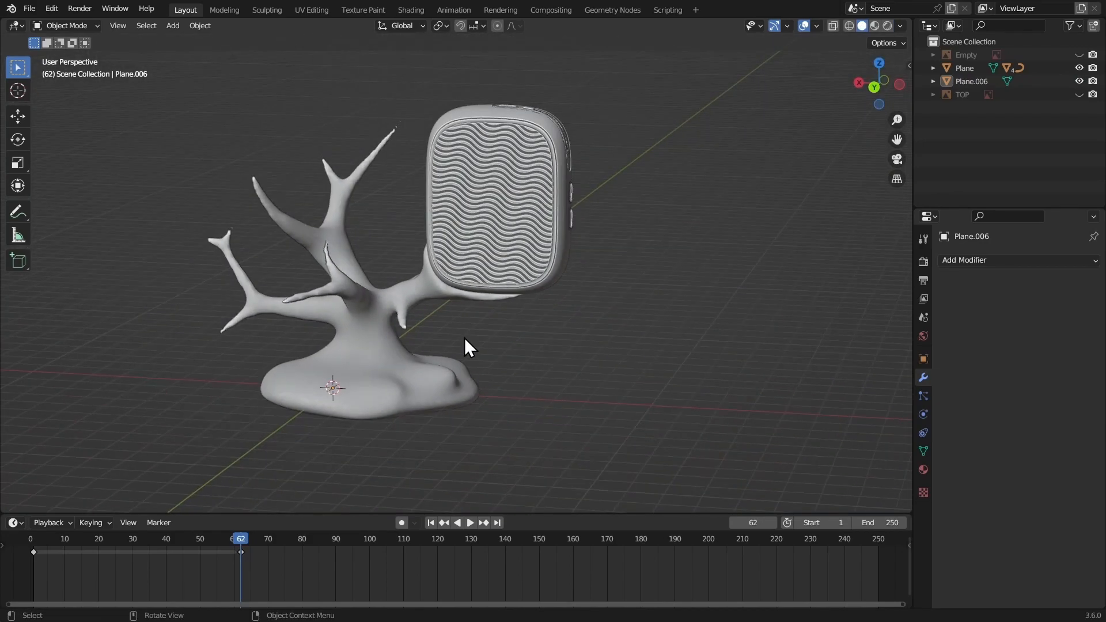